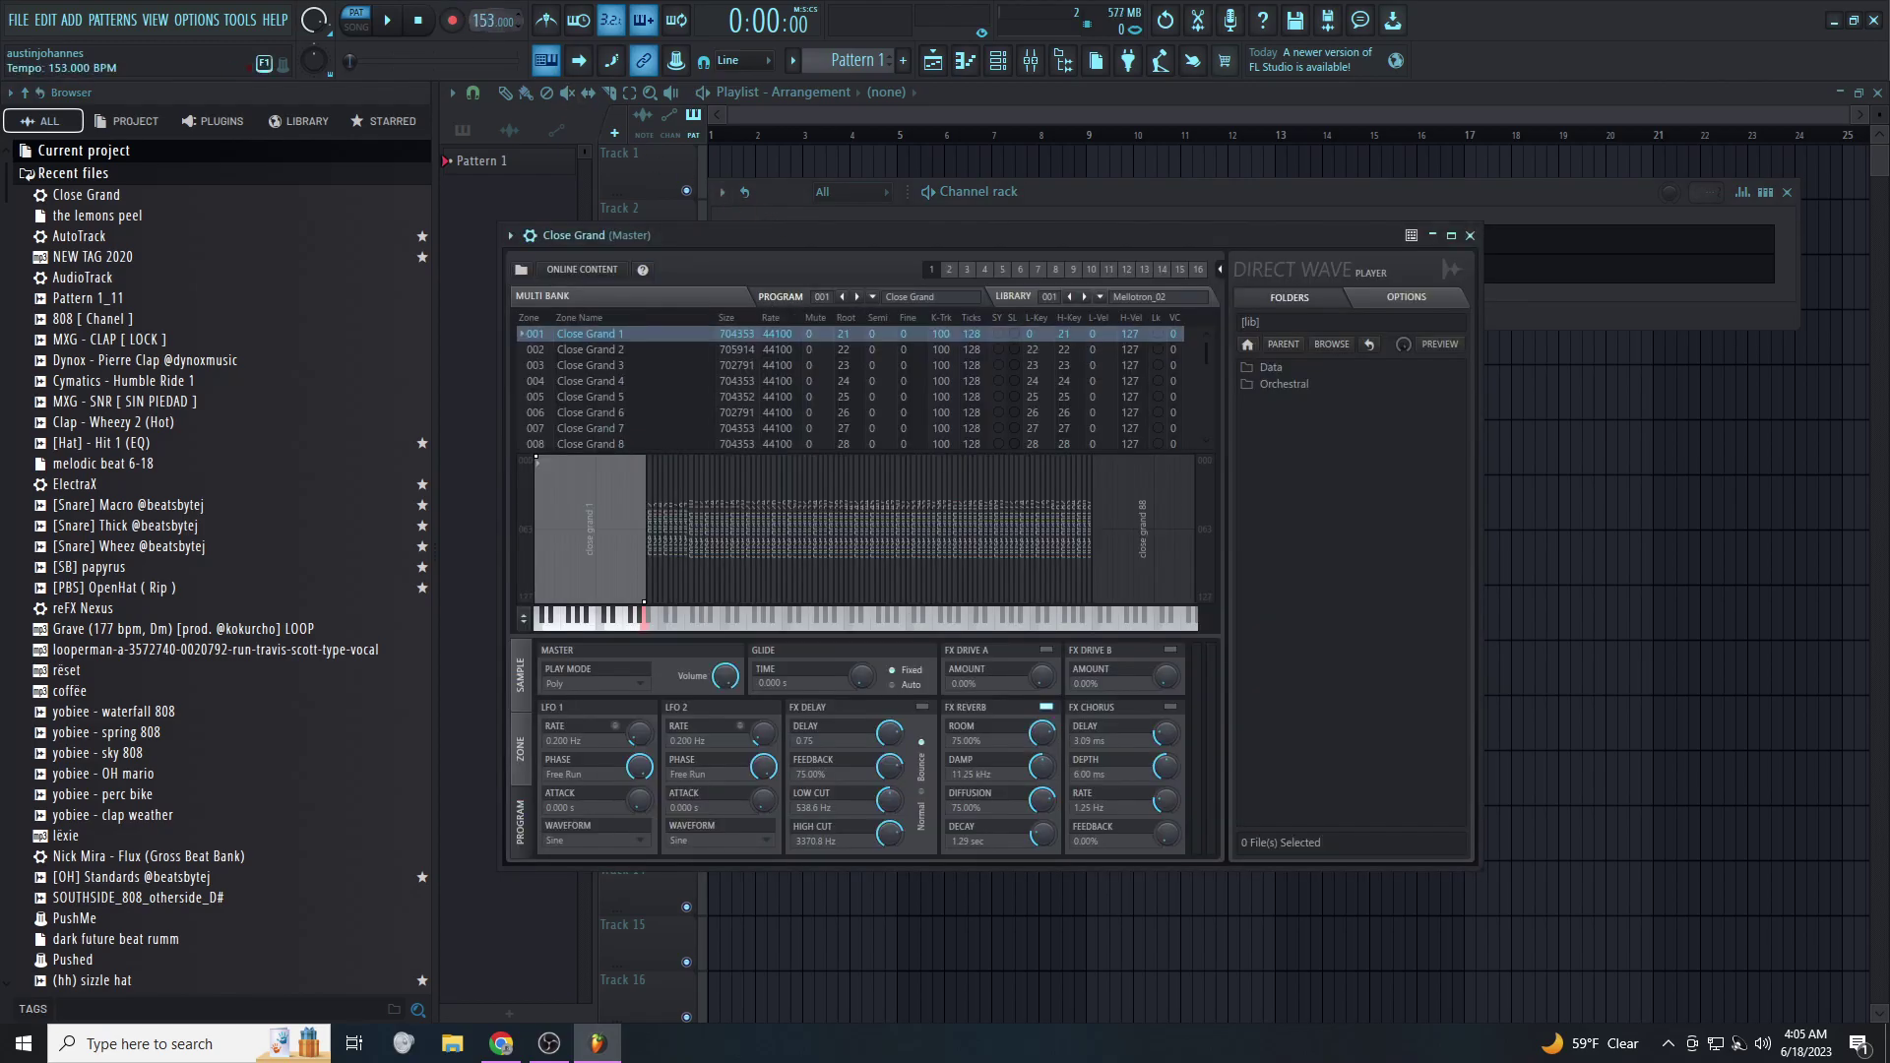
Open the Close Grand channel's piano roll and add short A5 and G4 notes at the start of bar 1
left_click(1097, 191)
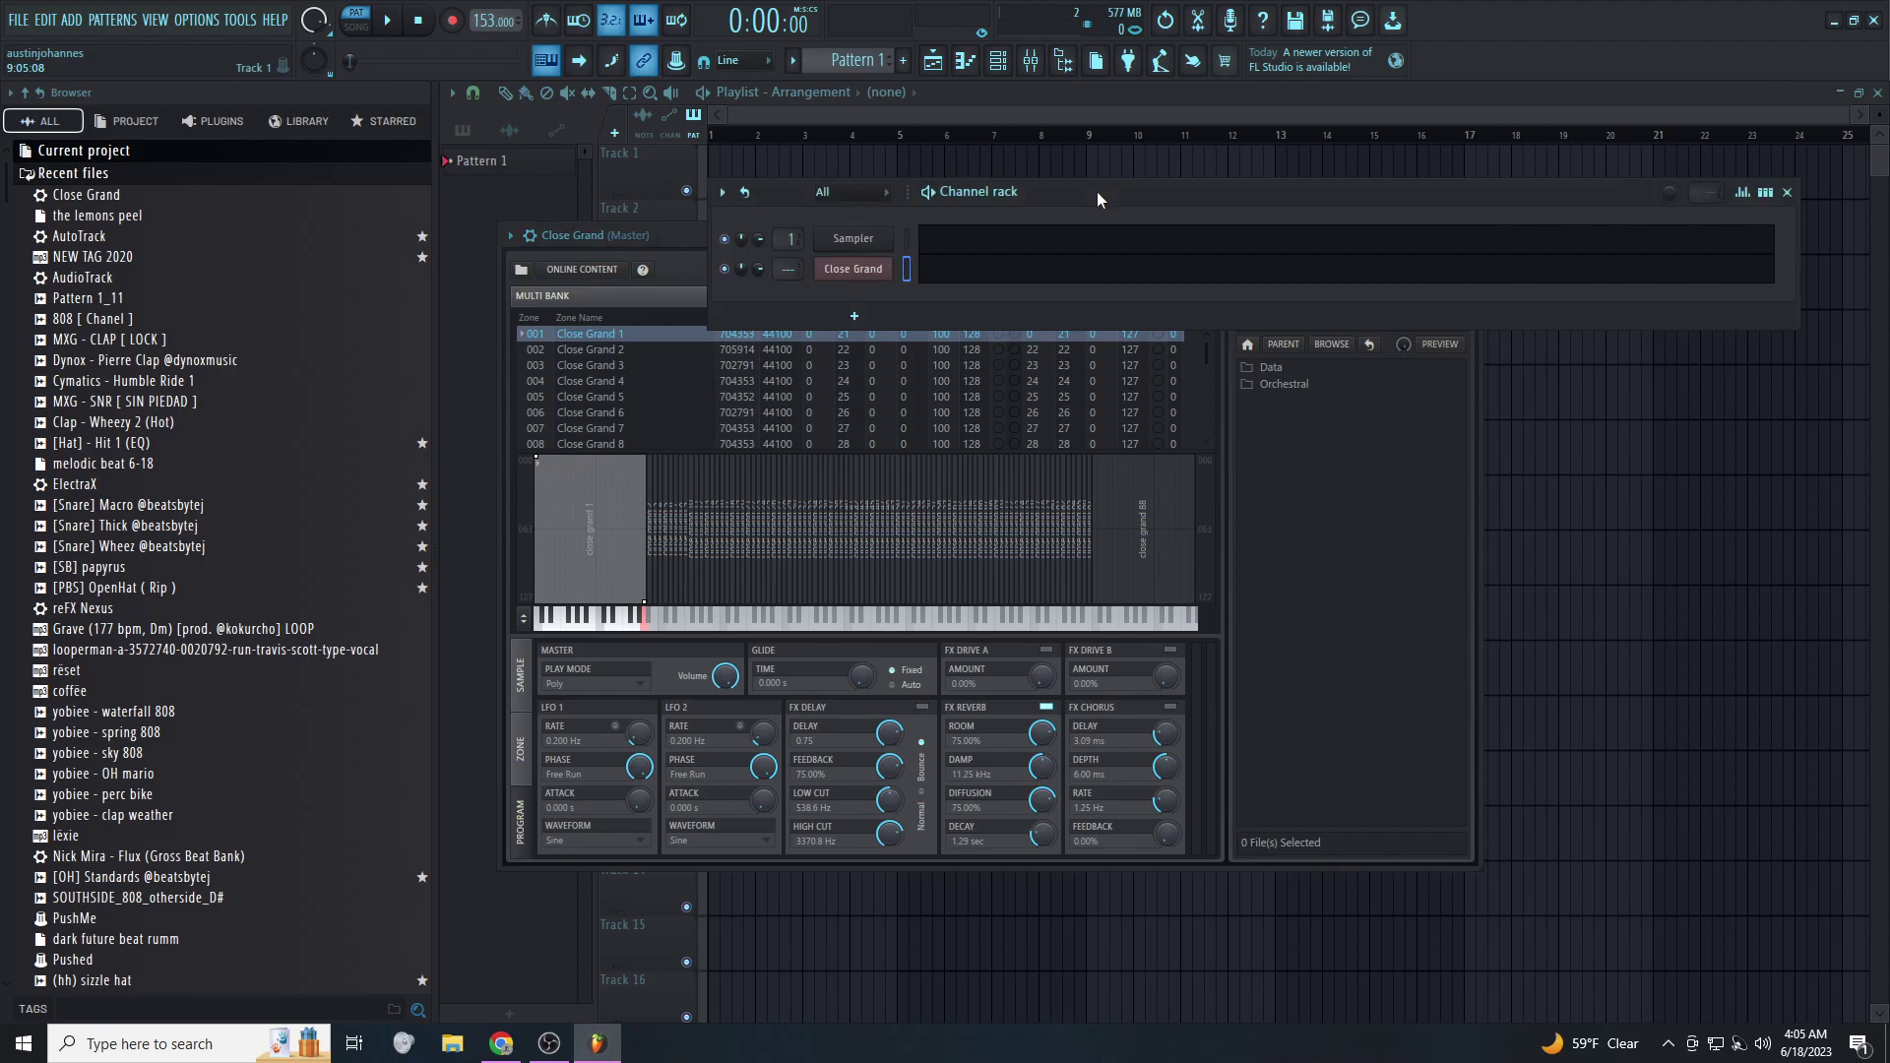
left_click(1059, 276)
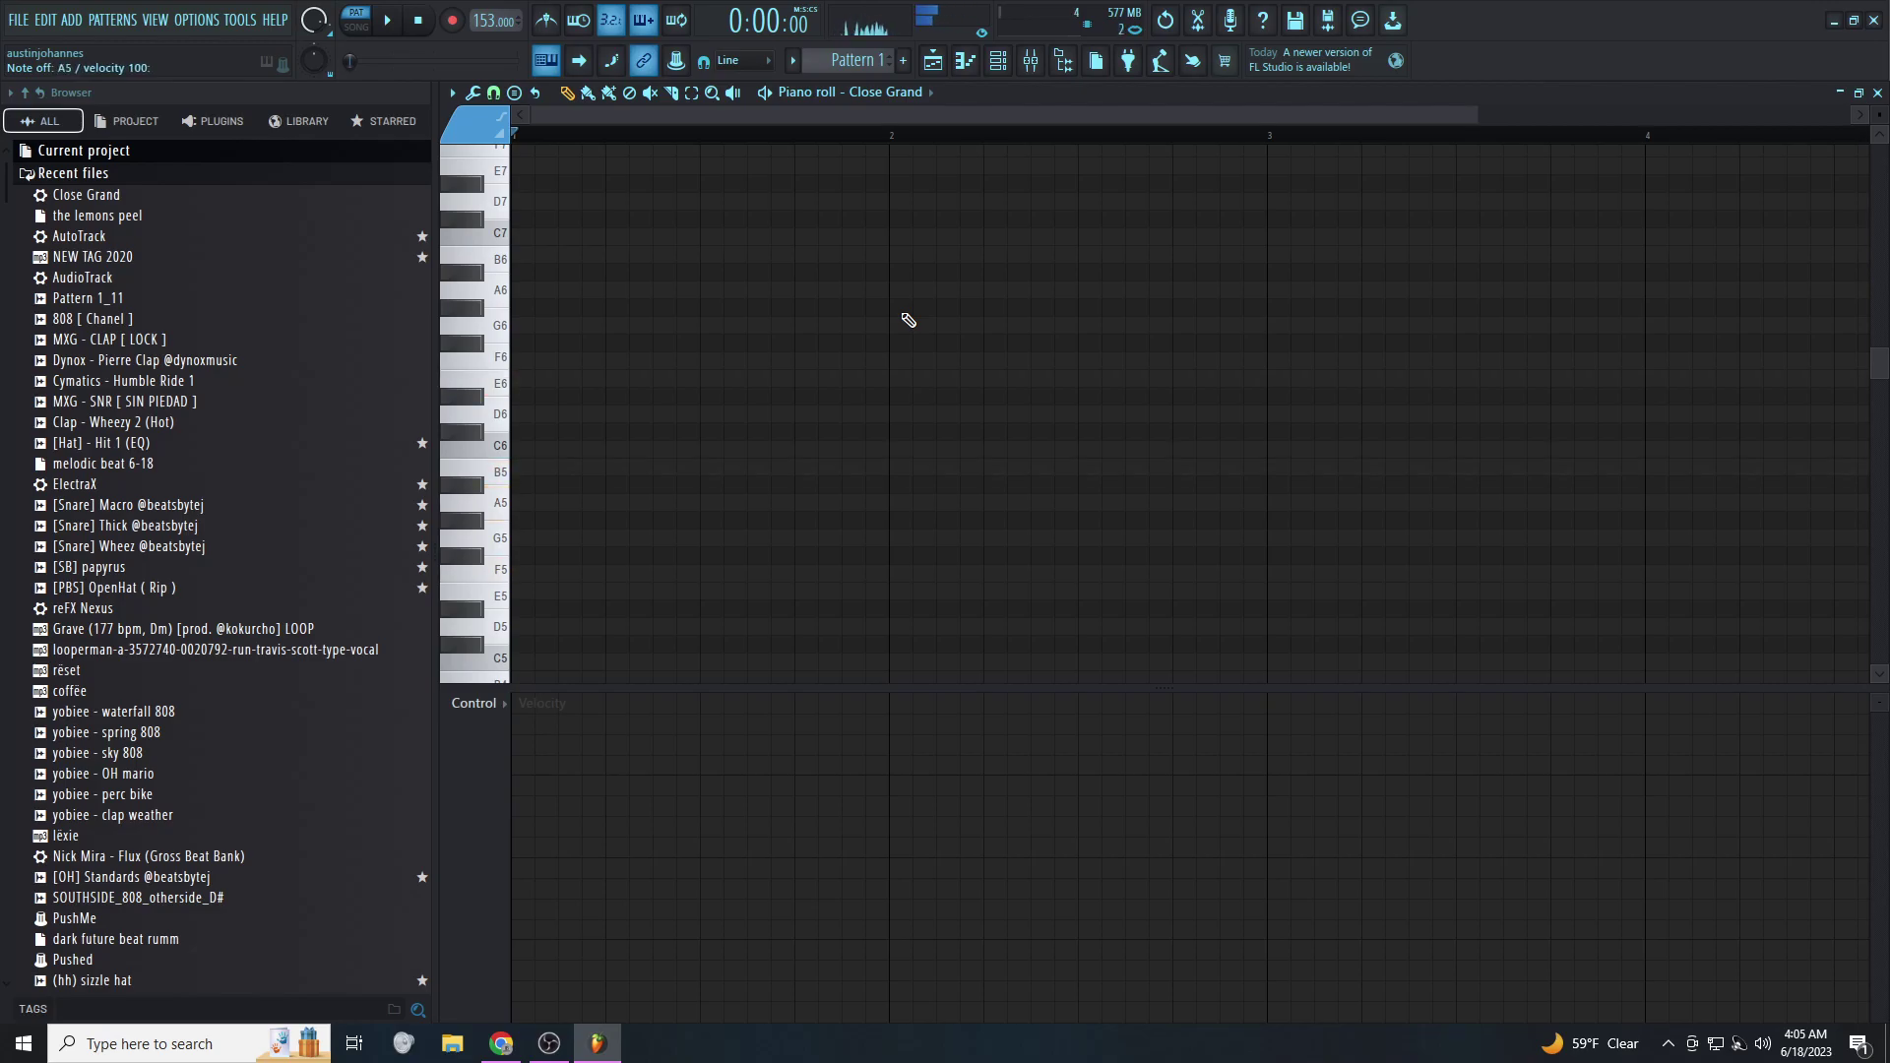
scroll(679, 450, "down", 2)
scroll(566, 478, "down", 6)
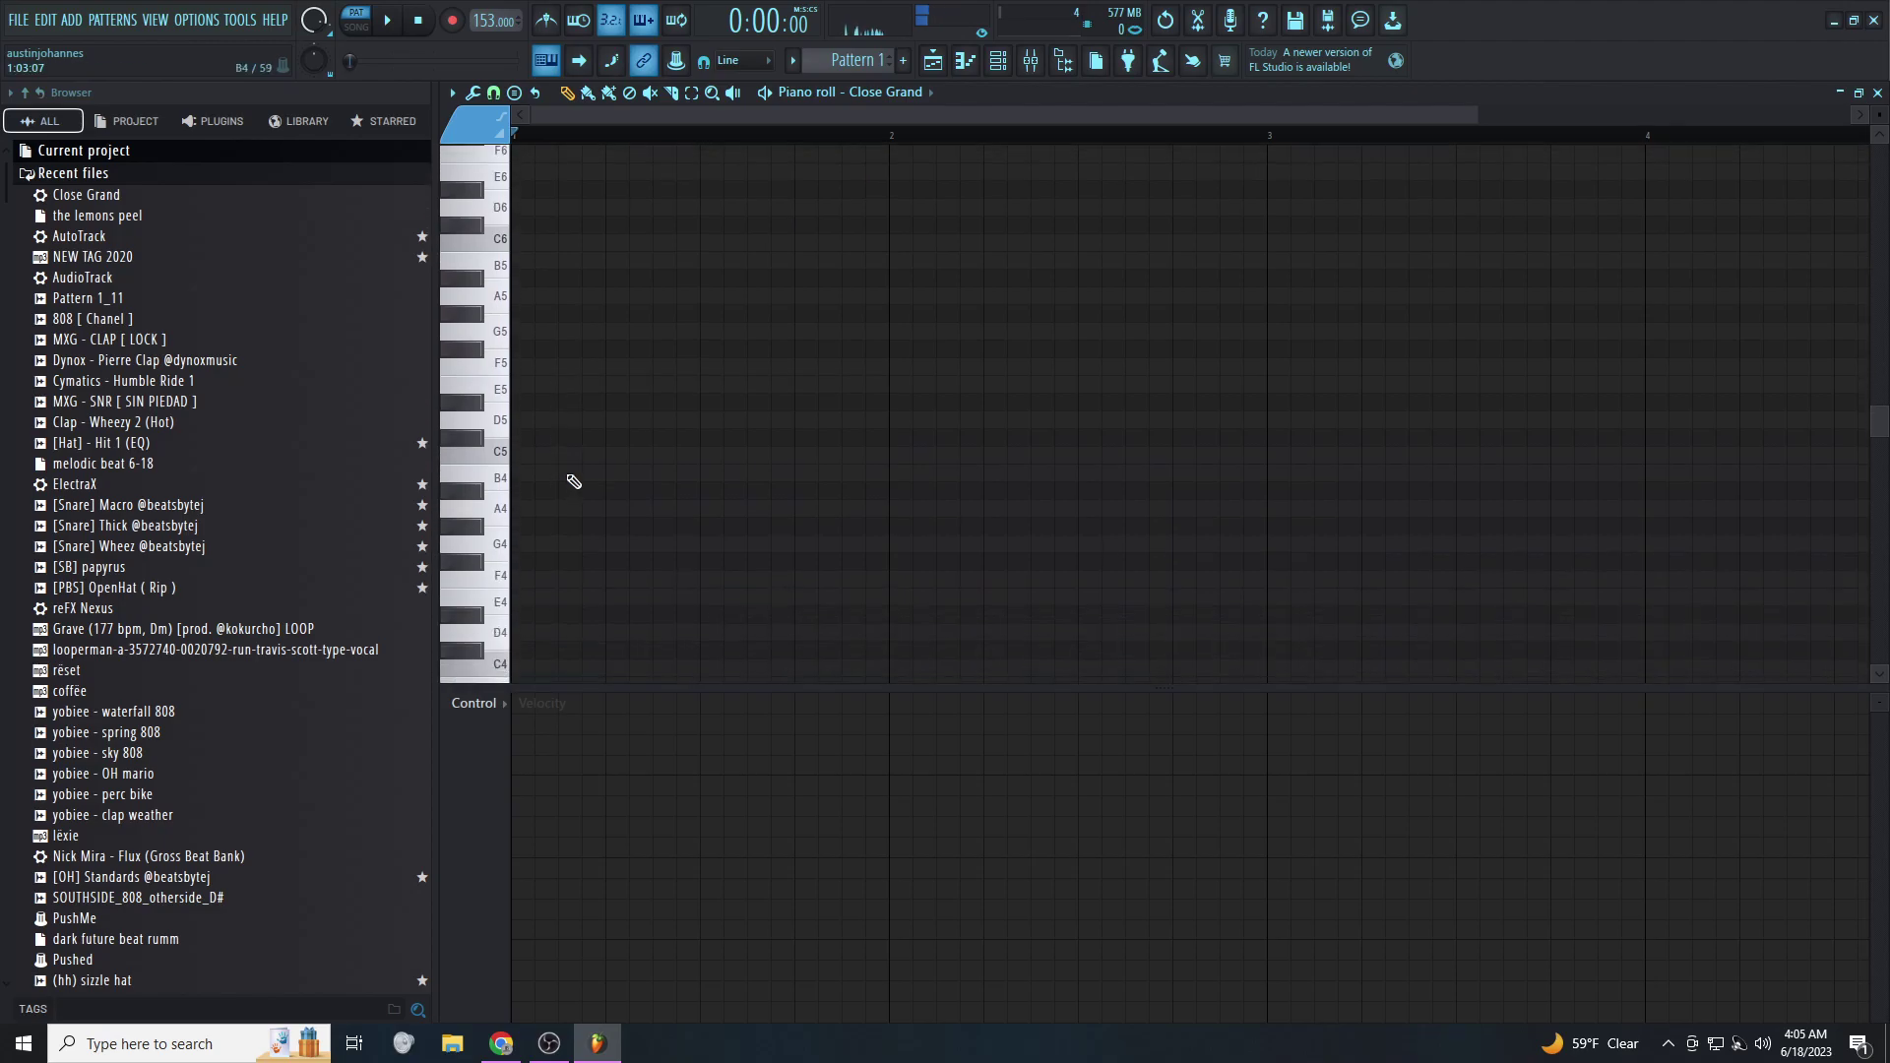
left_click(516, 540)
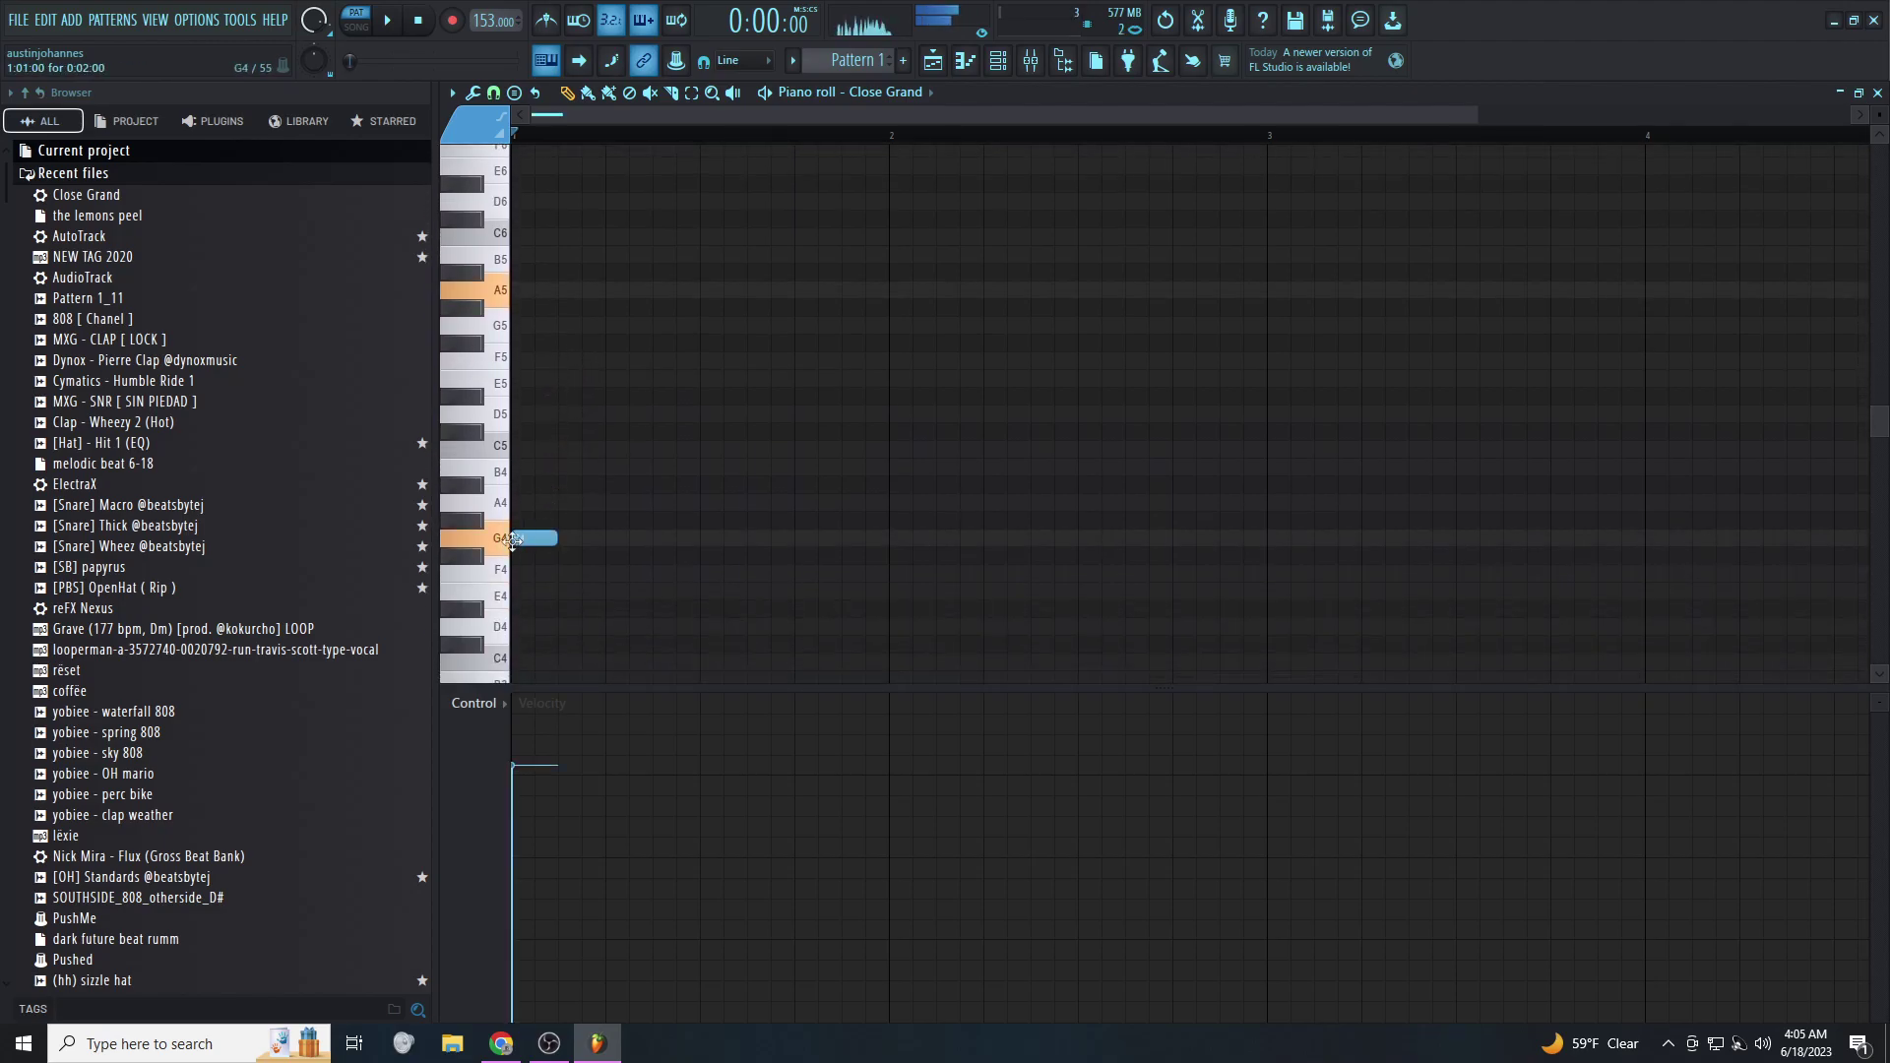
Lengthen both the A5 and G4 notes to fill the whole first bar
key("ctrl+a")
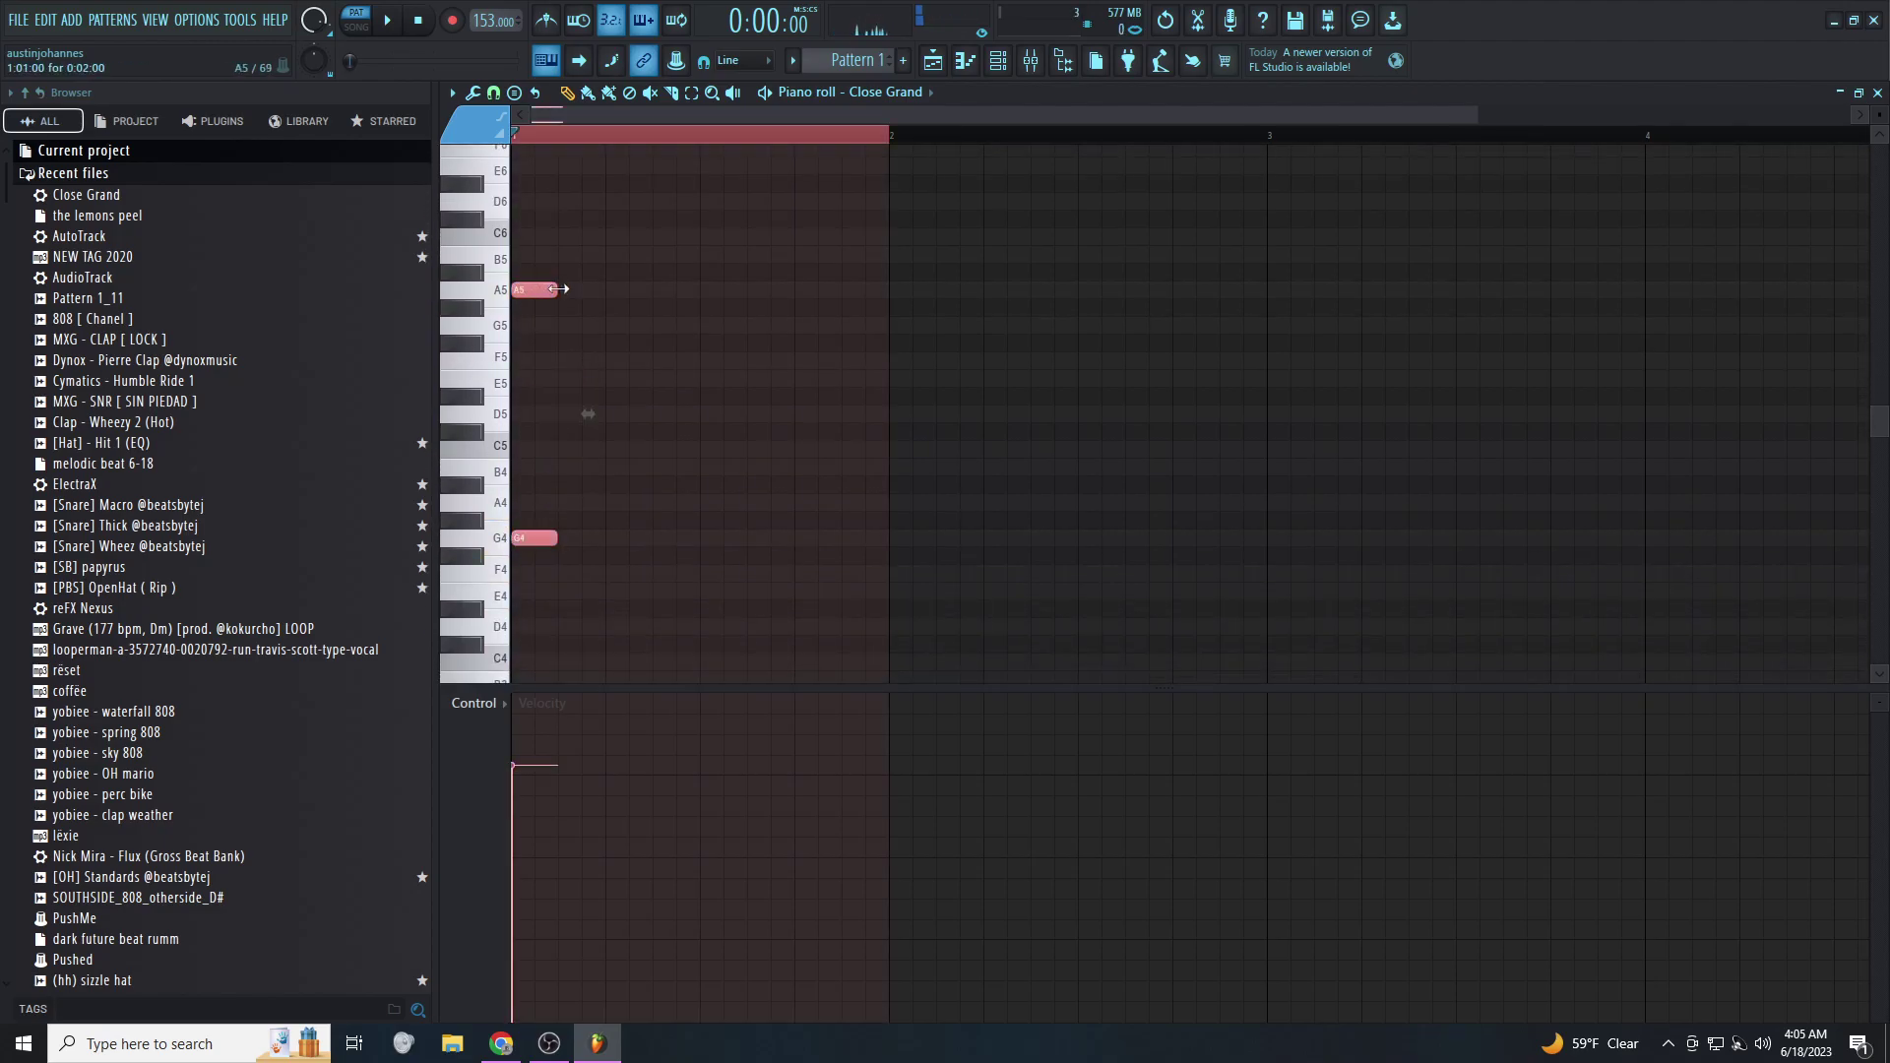
left_click_drag(555, 289, 854, 295)
key("ctrl+d")
Add an A#5 note starting one beat into bar 1, trim it to end with the bar, and play the pattern
scroll(887, 308, "down", 1)
left_click_drag(579, 342, 625, 272)
key("space")
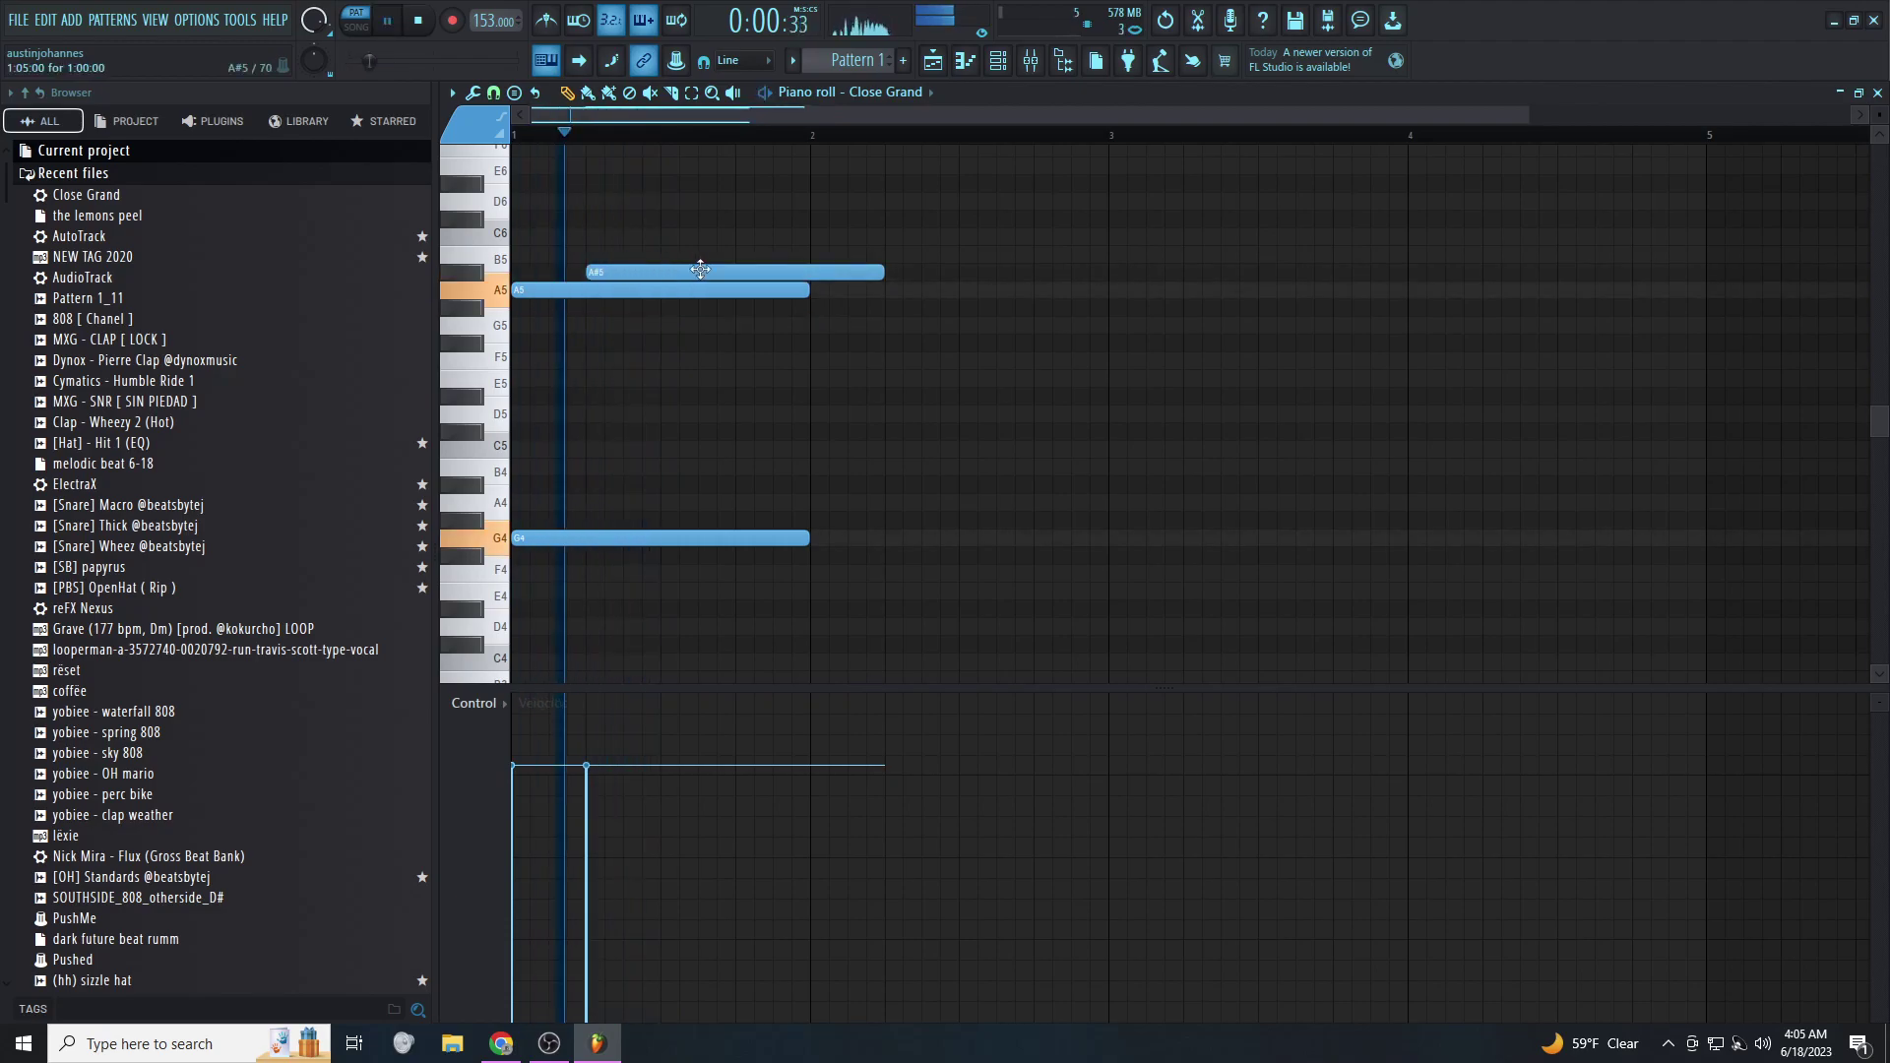
left_click_drag(883, 273, 812, 274)
key("space")
Switch to the Sampler channel's piano roll and stamp a Minor Natural (Aeolian) scale rooted on G4 at bar 1
left_click(865, 95)
left_click(902, 132)
left_click(513, 93)
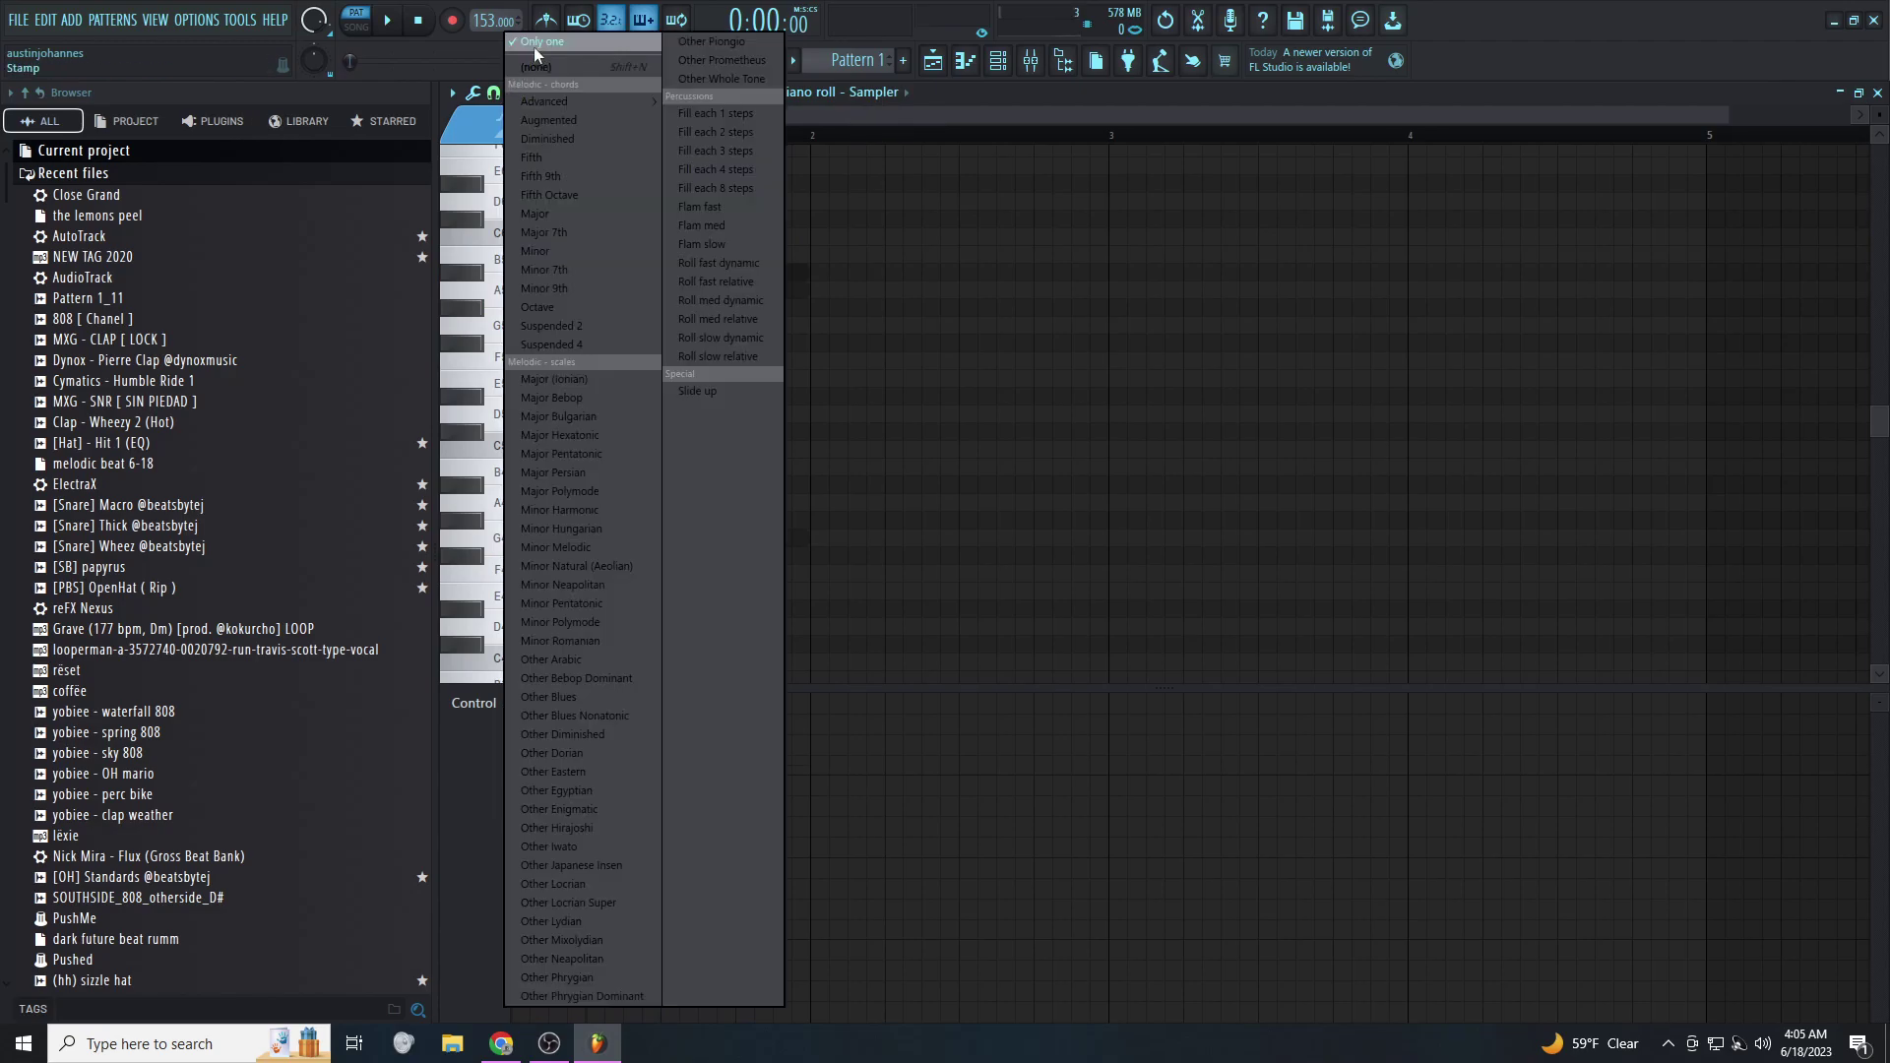
left_click(605, 560)
left_click(548, 536)
Stamp the same G natural minor scale in the octaves above and below, down to G2
left_click(532, 332)
scroll(527, 414, "up", 3)
left_click(527, 429)
left_click(517, 221)
scroll(517, 236, "up", 3)
left_click(517, 274)
scroll(527, 443, "down", 15)
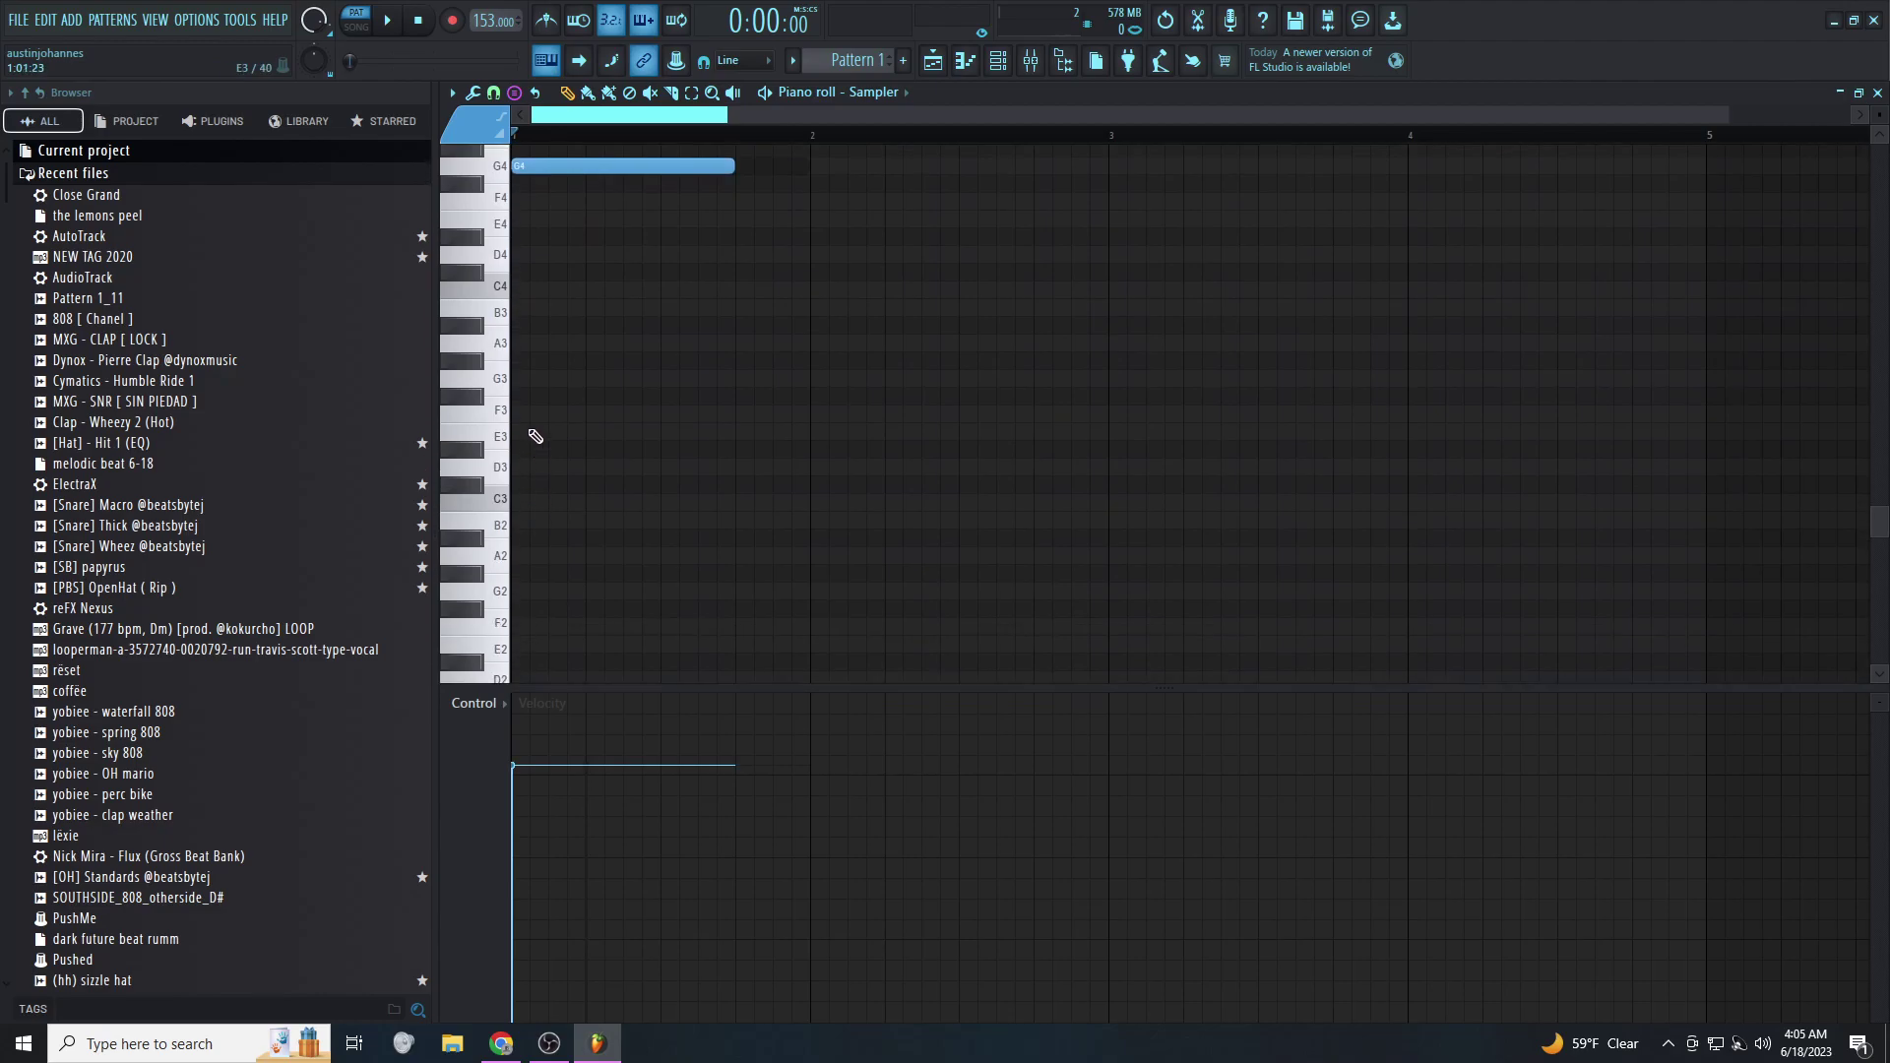
left_click(517, 380)
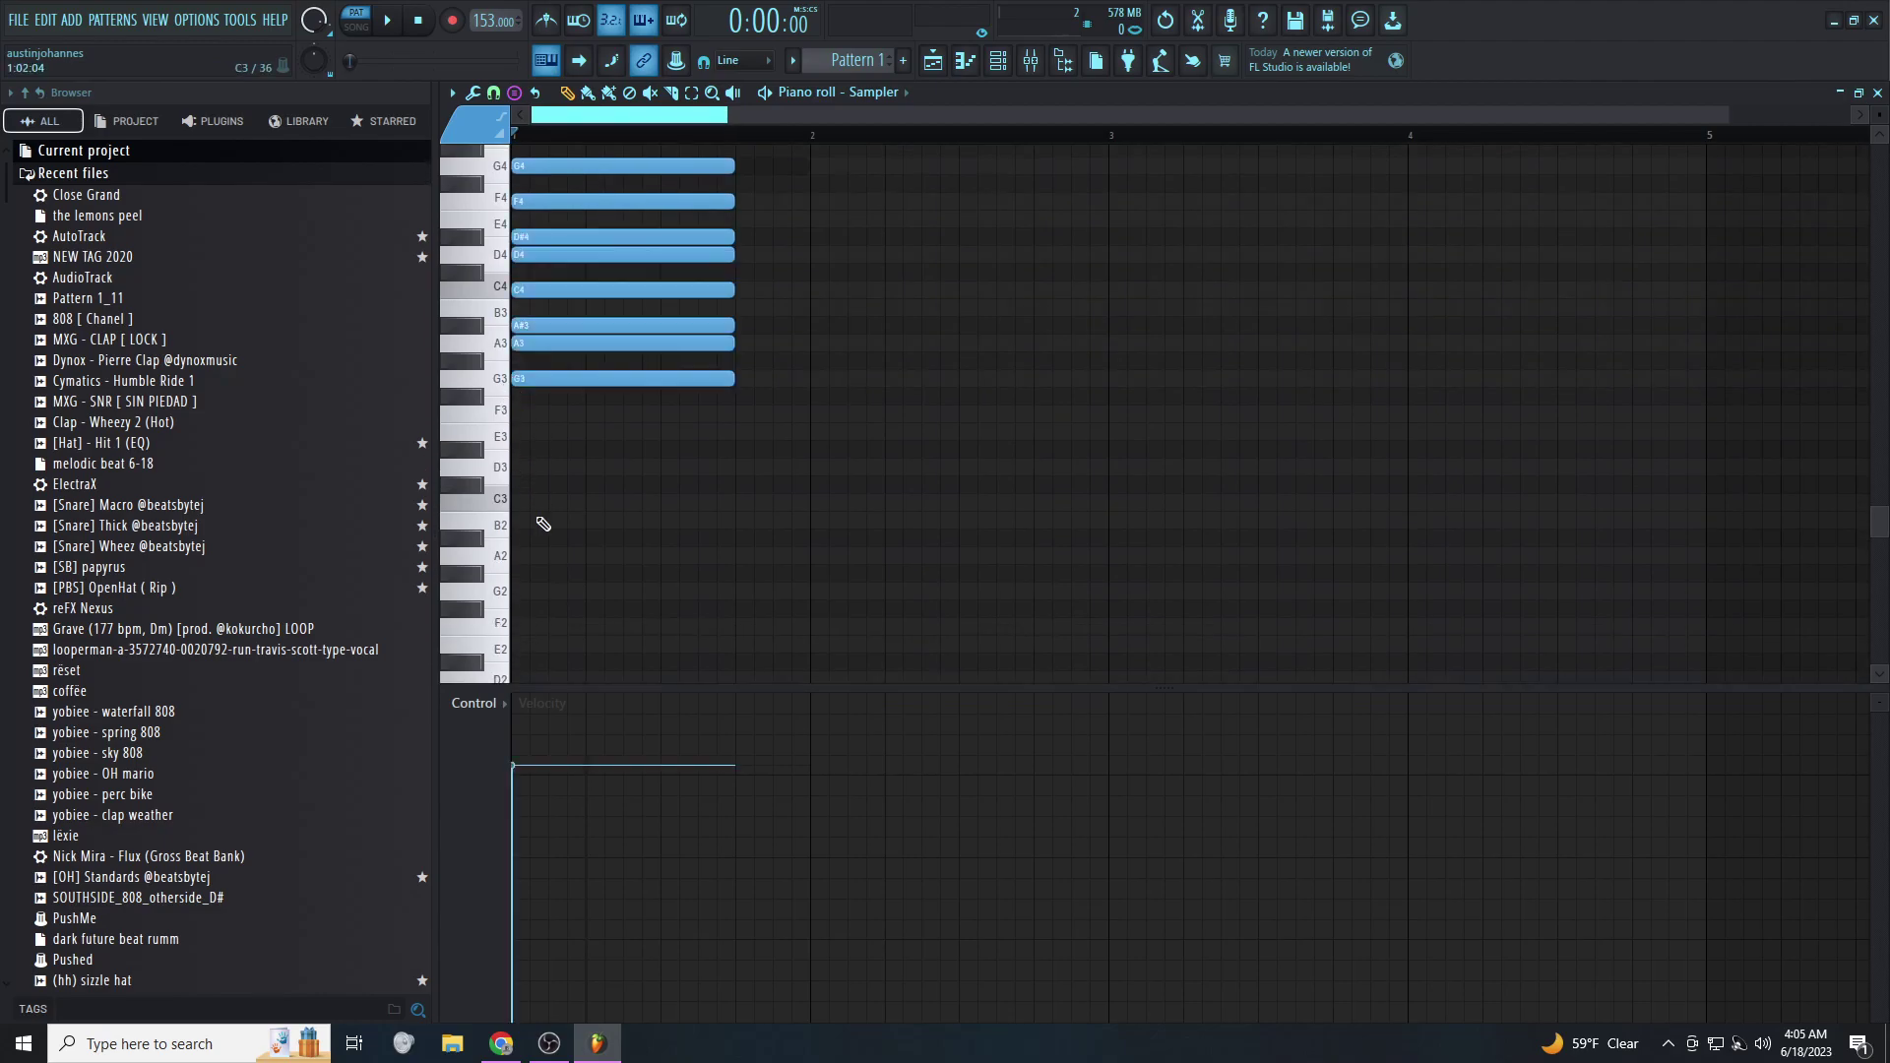
left_click(532, 600)
Set the scale stamp back to none and return to the Close Grand piano roll
left_click(514, 92)
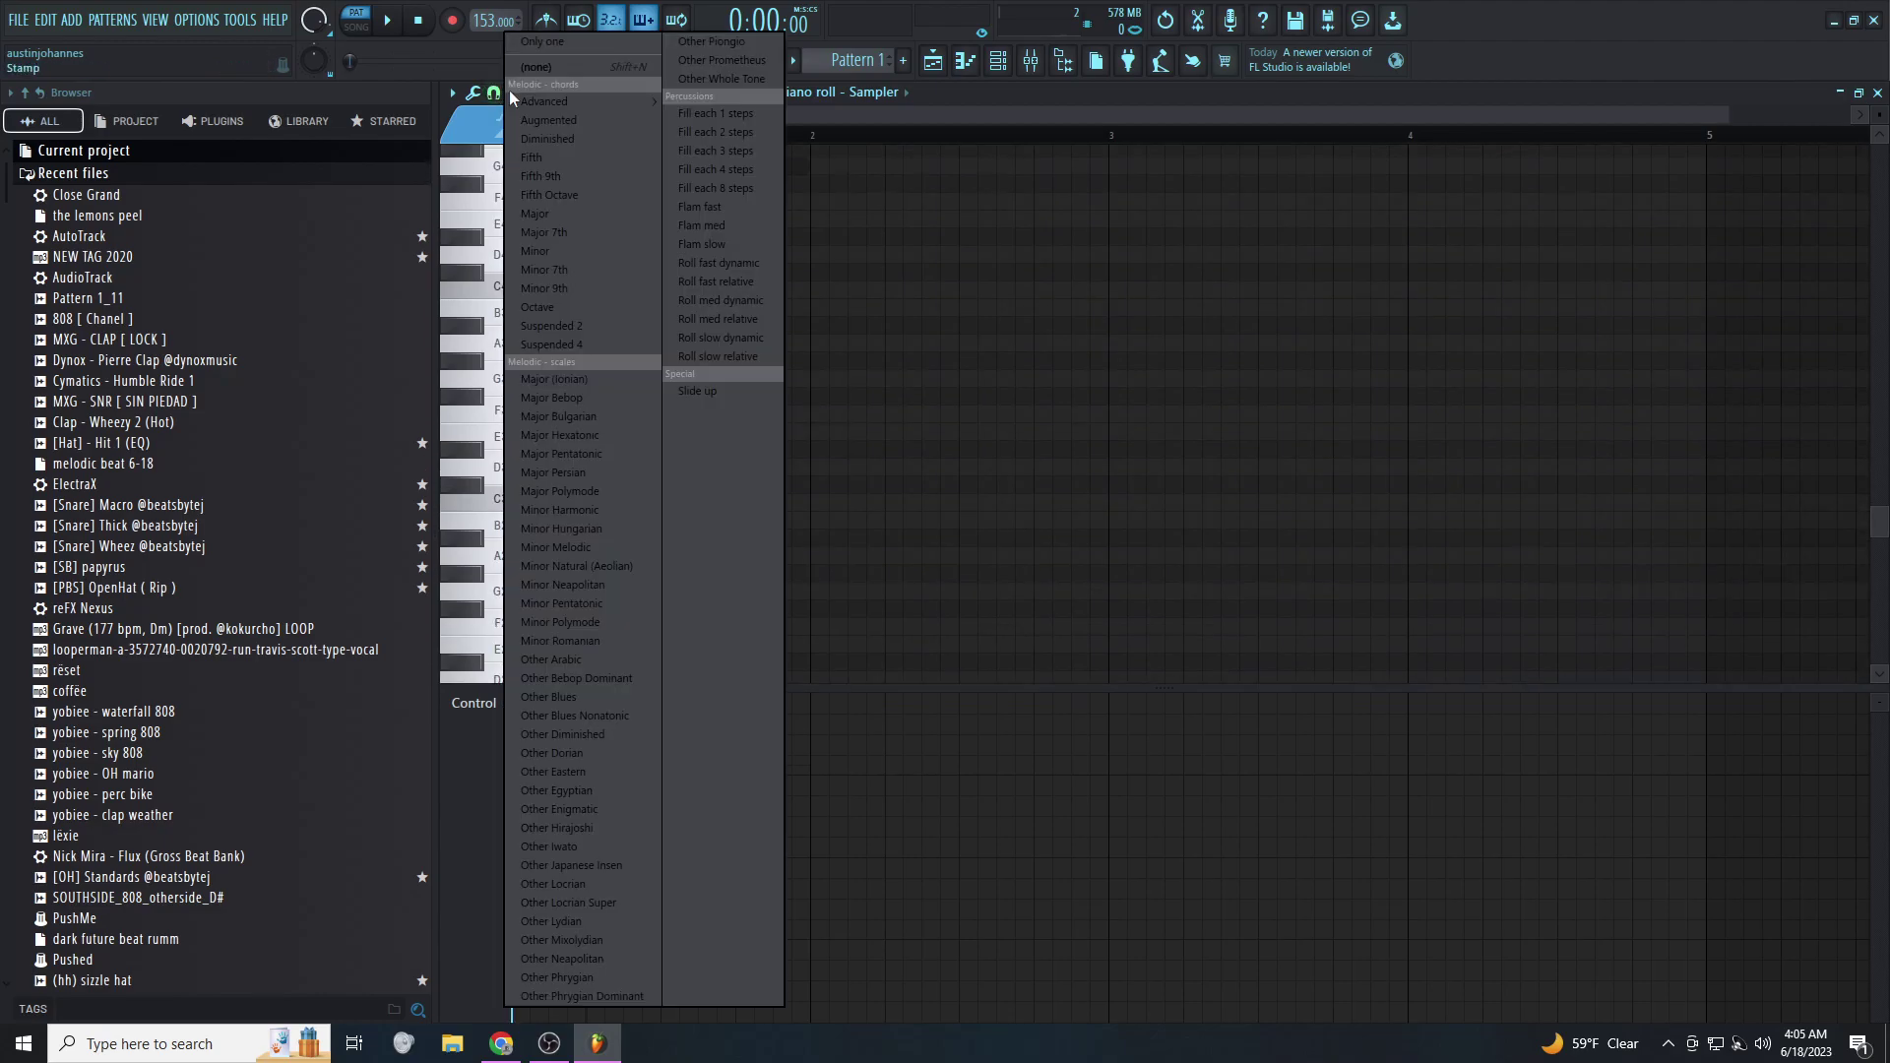
left_click(558, 69)
left_click(904, 92)
left_click(894, 156)
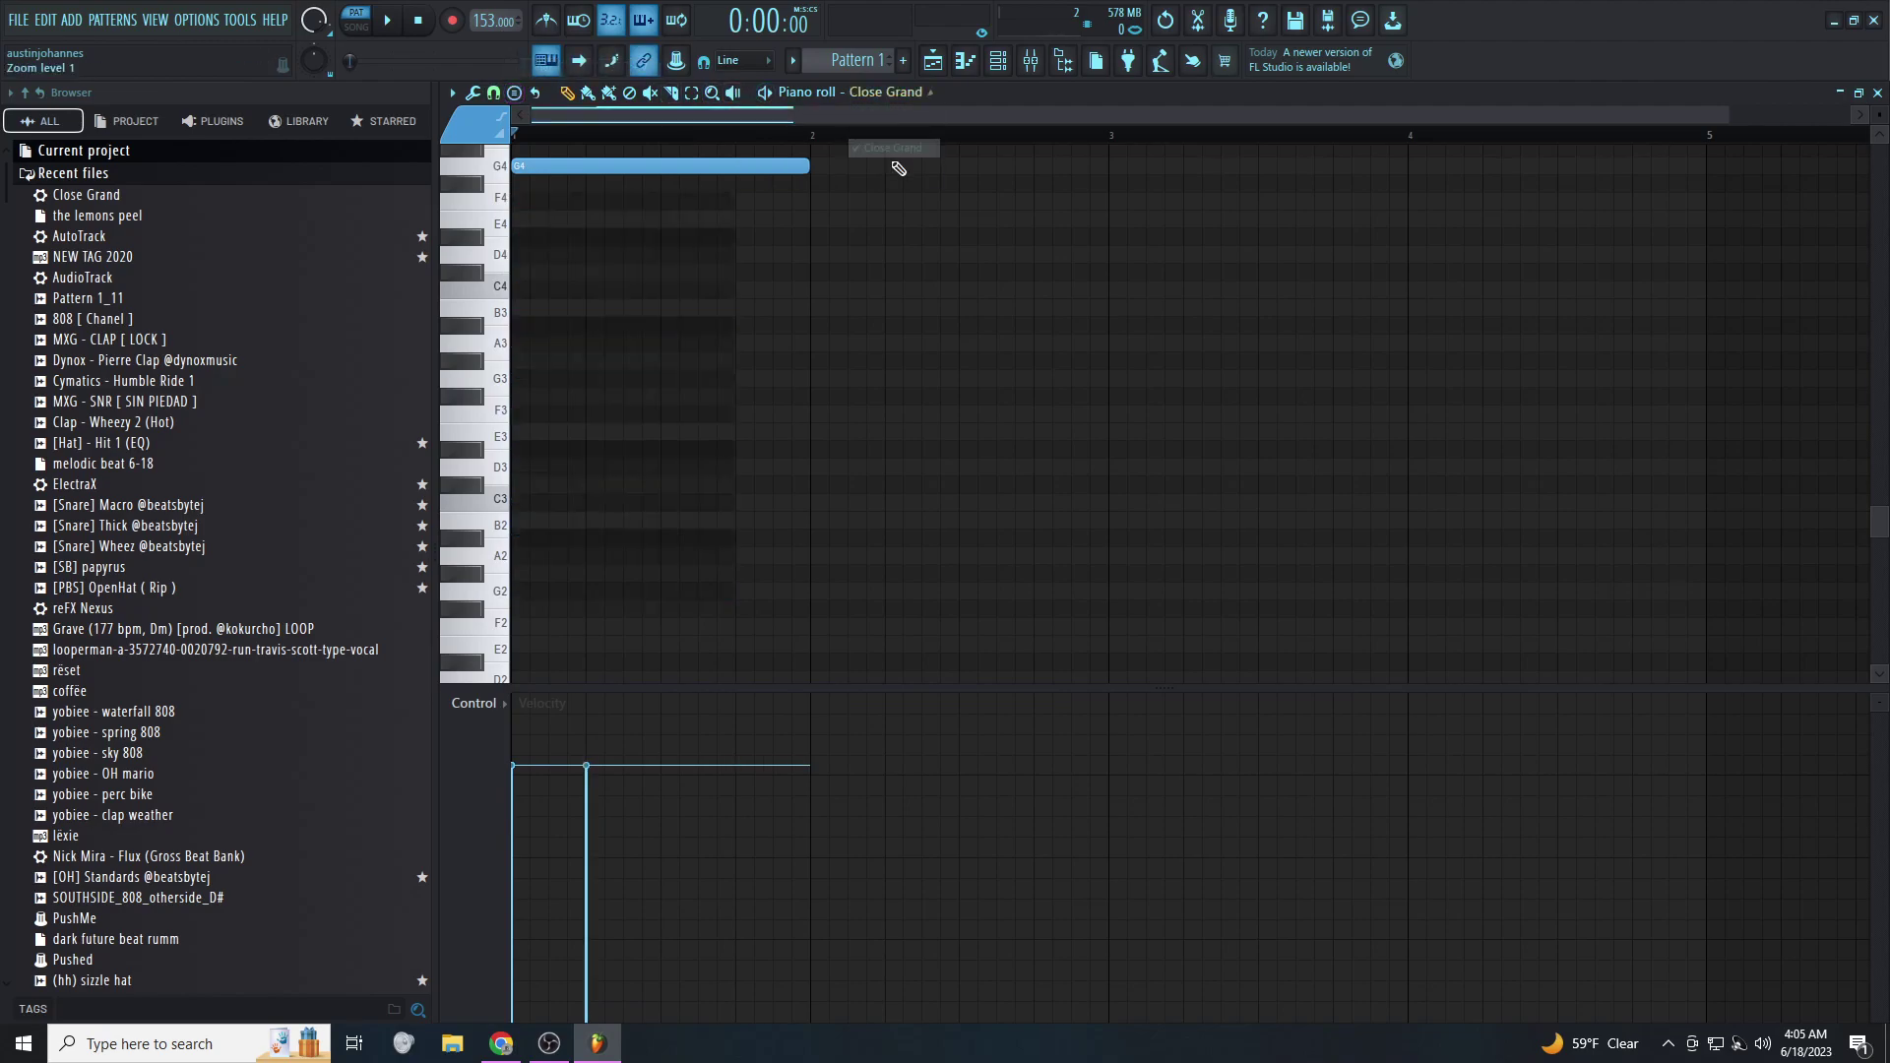
Add a D5 note about three beats long at the start of bar 1 and play back the chord
mouse_move(559, 434)
left_mouse_down()
mouse_move(576, 426)
mouse_move(532, 500)
mouse_move(504, 443)
mouse_move(488, 503)
mouse_move(569, 466)
left_mouse_up()
key("space")
key("space")
key("space")
key("space")
key("space")
key("space")
key("space")
key("space")
key("space")
key("space")
left_click(570, 505)
key("space")
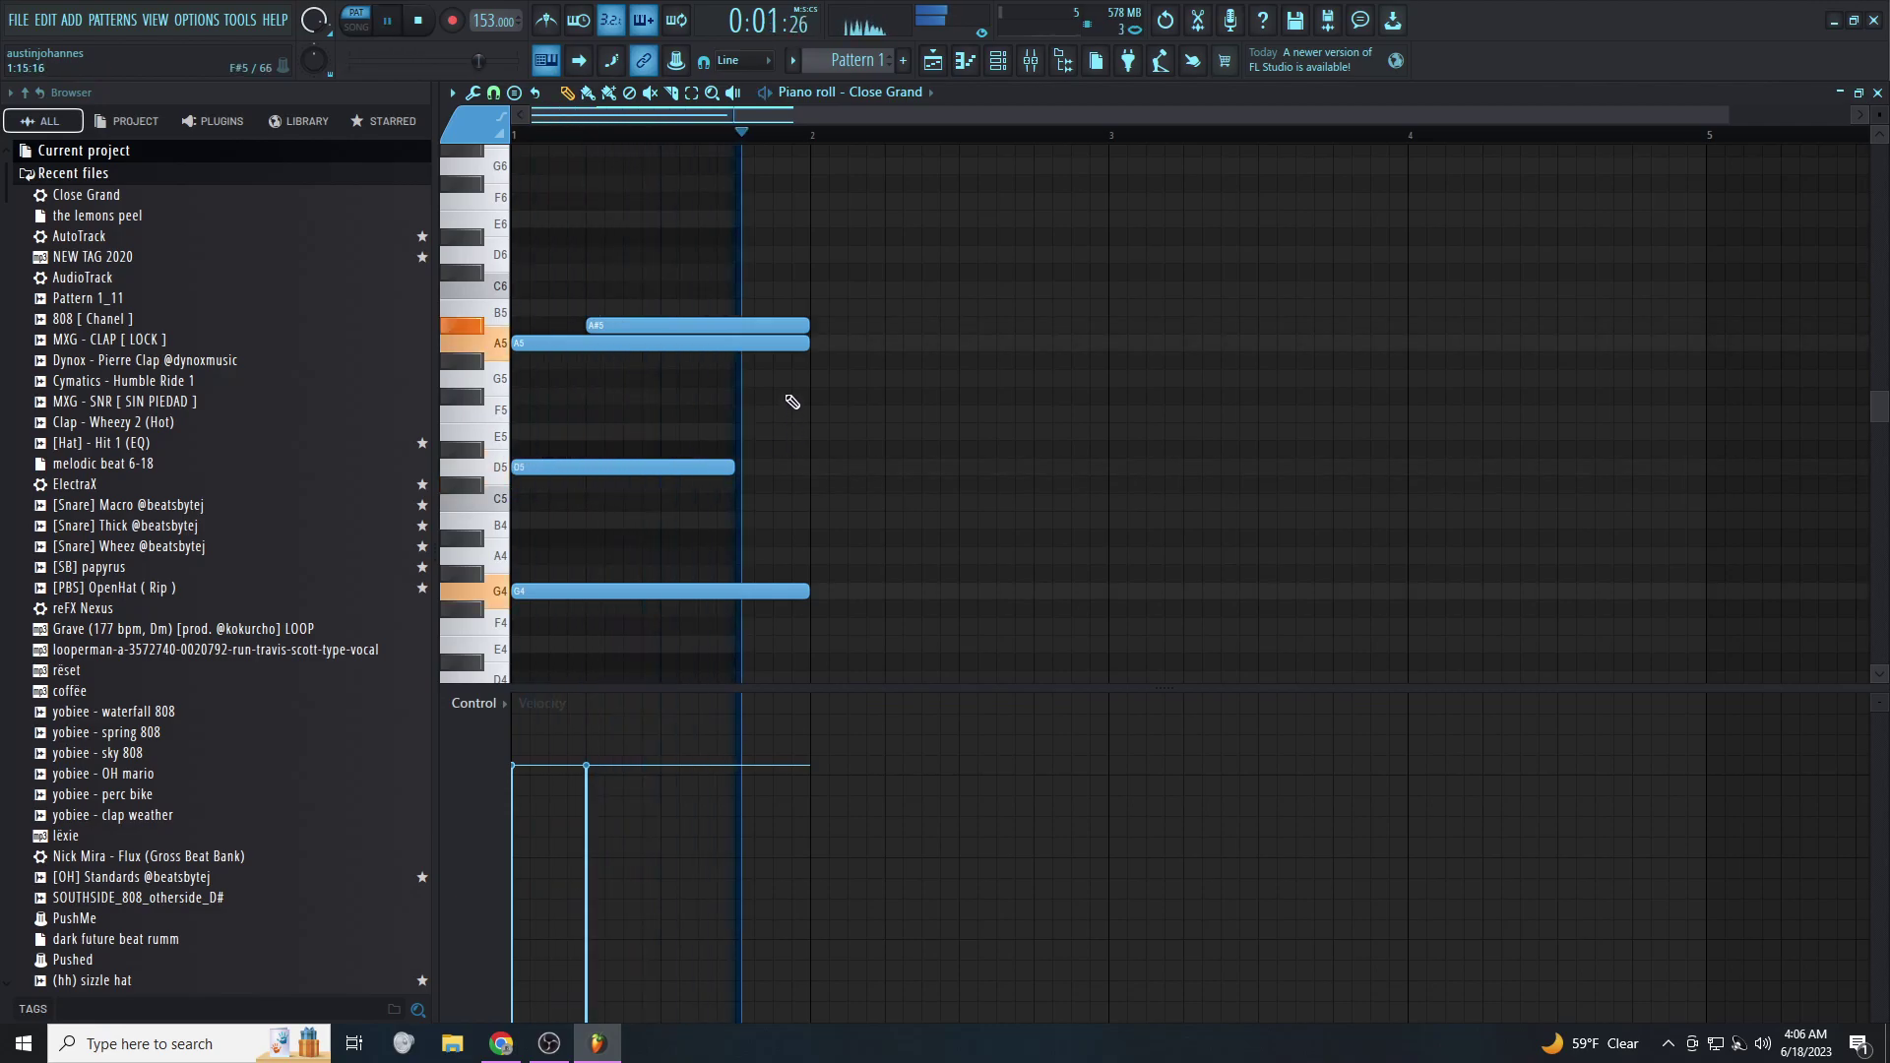
key("space")
Shift the A#5 note to start one and a half beats into bar 1, checking it by playback
left_click_drag(717, 322, 771, 331)
key("space")
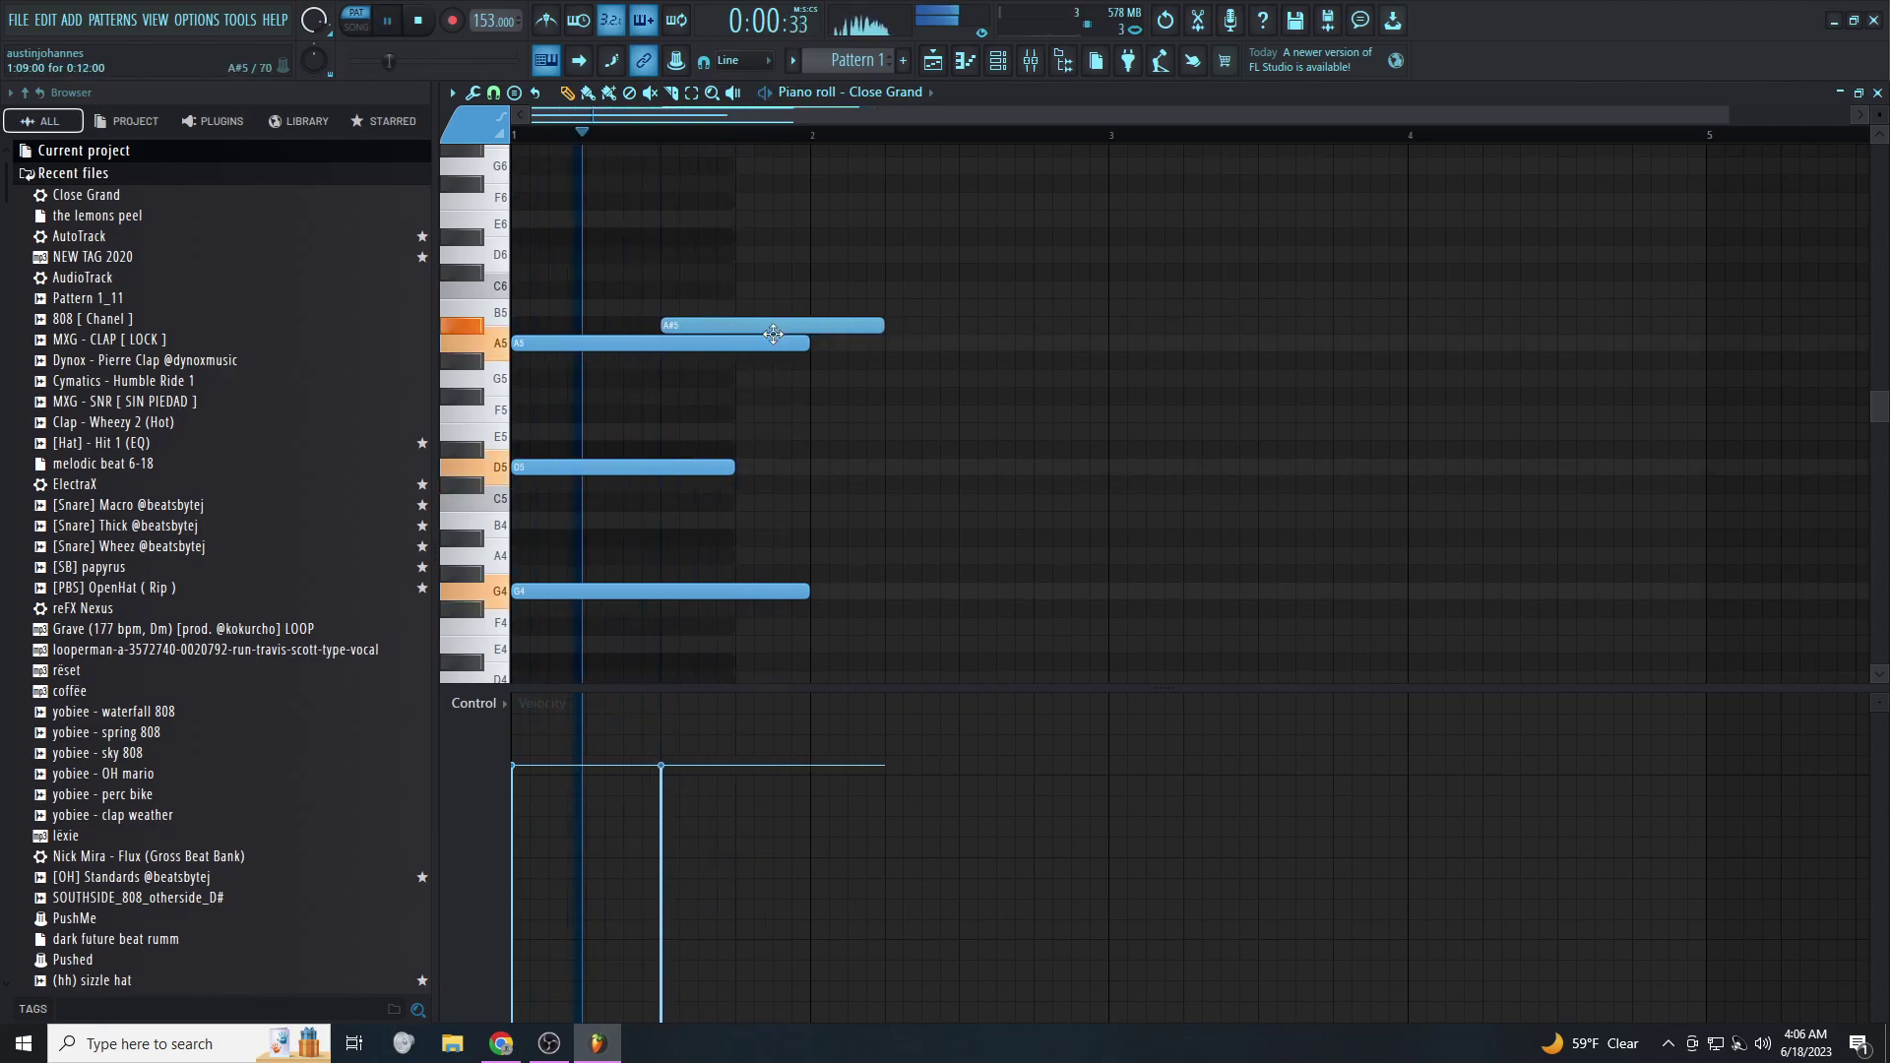
key("space")
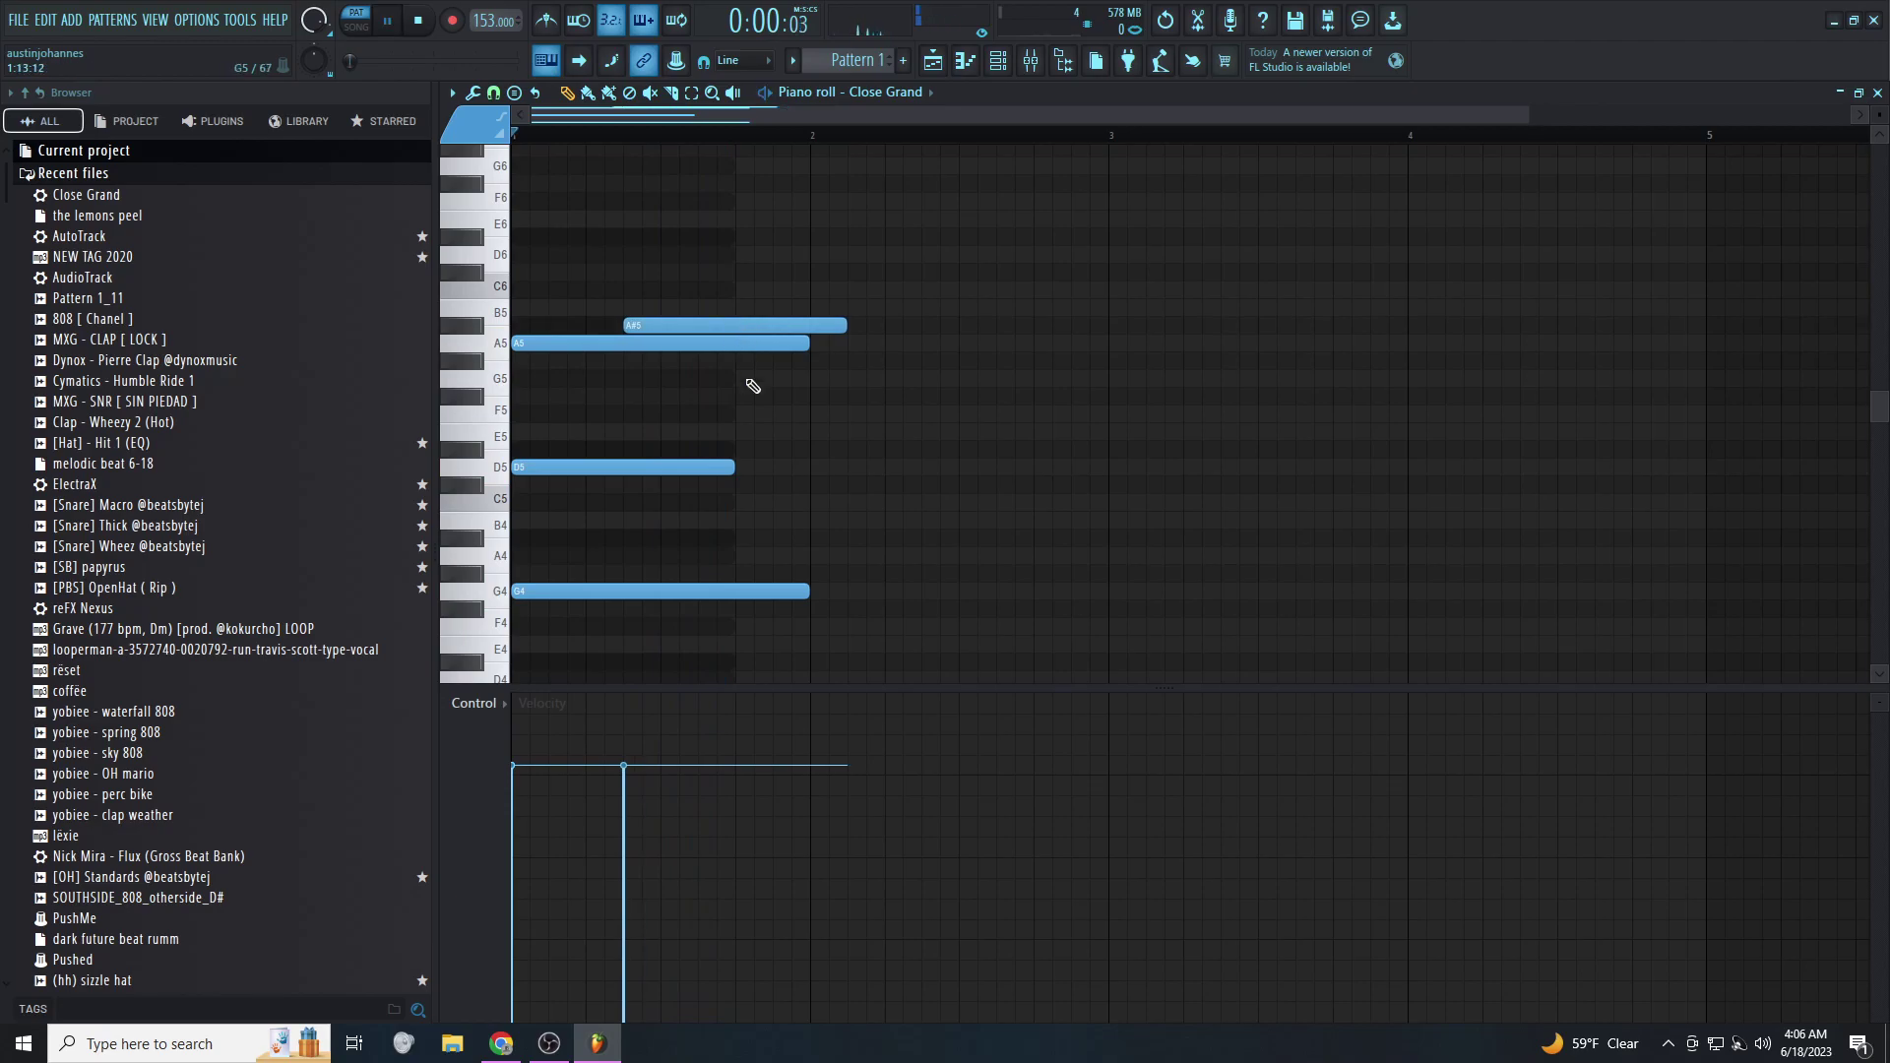
key("space")
key("space")
key("space")
Shorten the A#5 note to one and a half beats and add a second A#5 on the last beat of bar 1
mouse_move(845, 326)
left_mouse_down()
mouse_move(716, 331)
mouse_move(821, 333)
left_mouse_up()
left_click(723, 326)
key("space")
key("space")
key("space")
key("space")
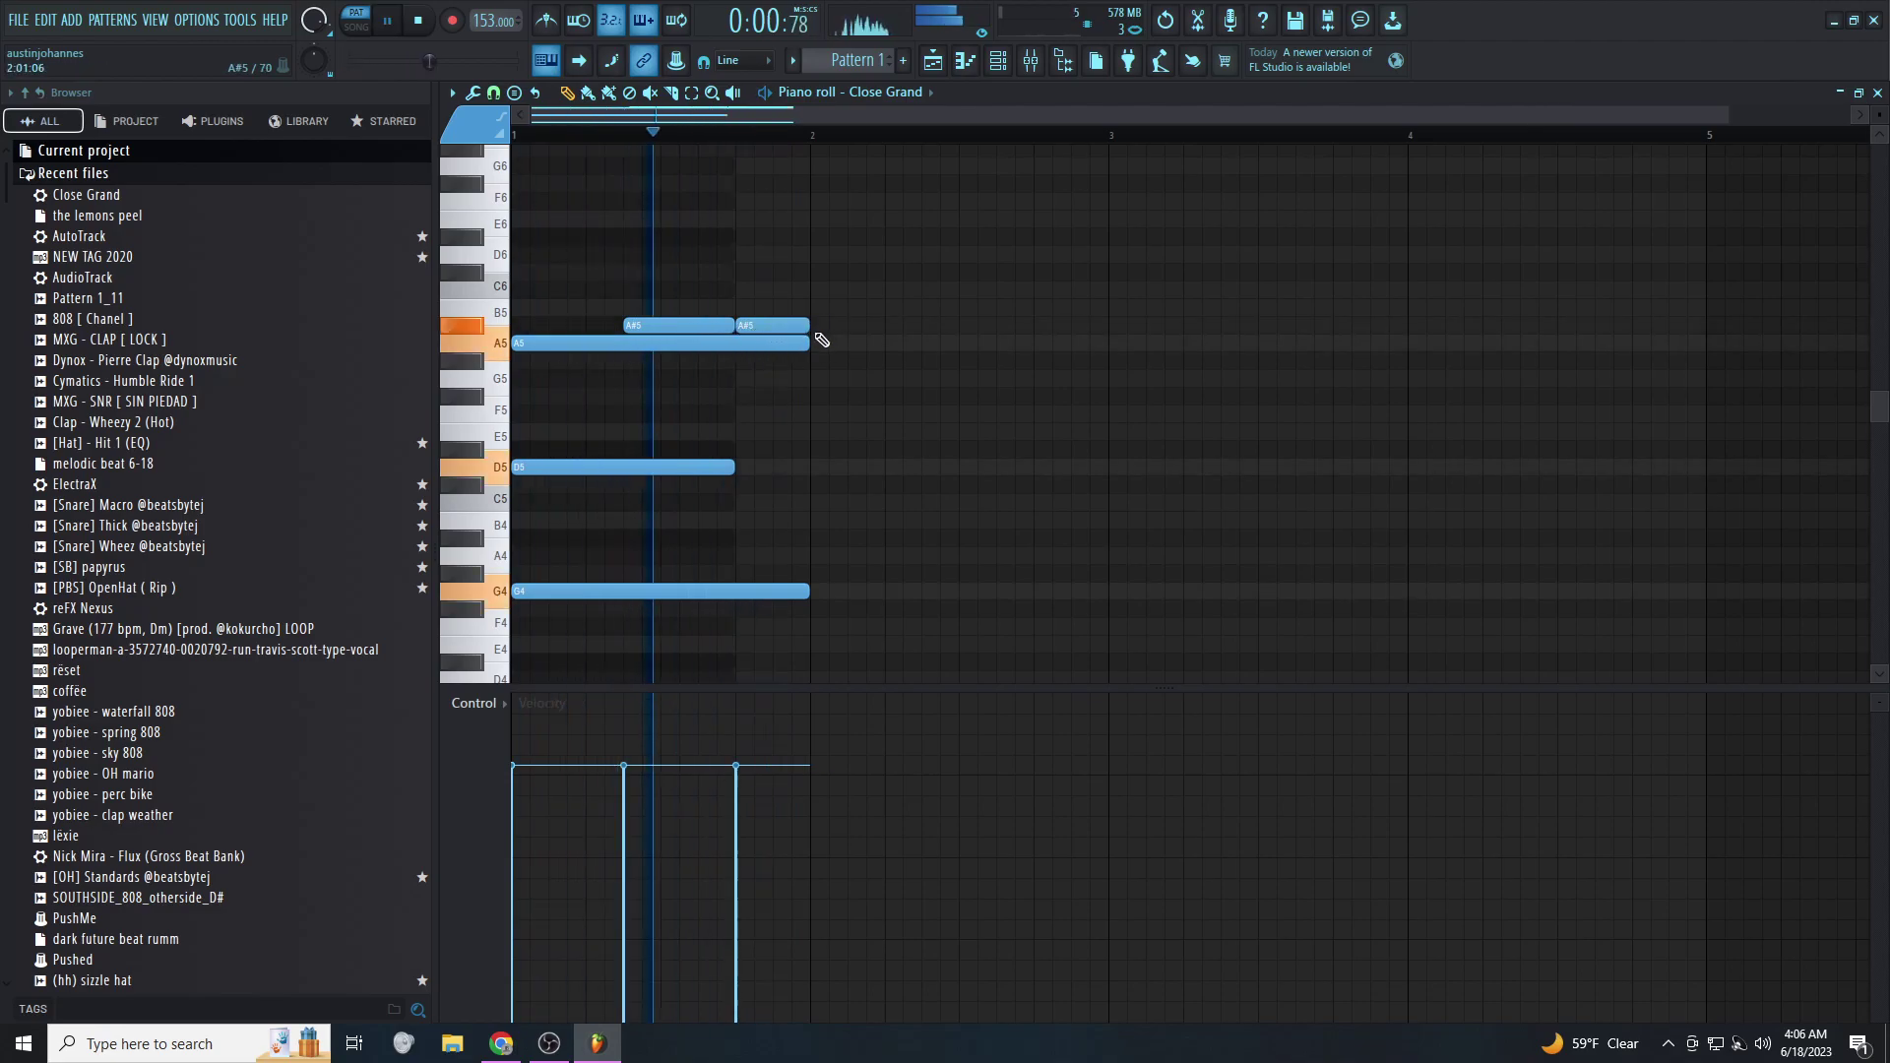
Duplicate the one-bar chord pattern three times to fill four bars
key("ctrl+b")
key("ctrl+b")
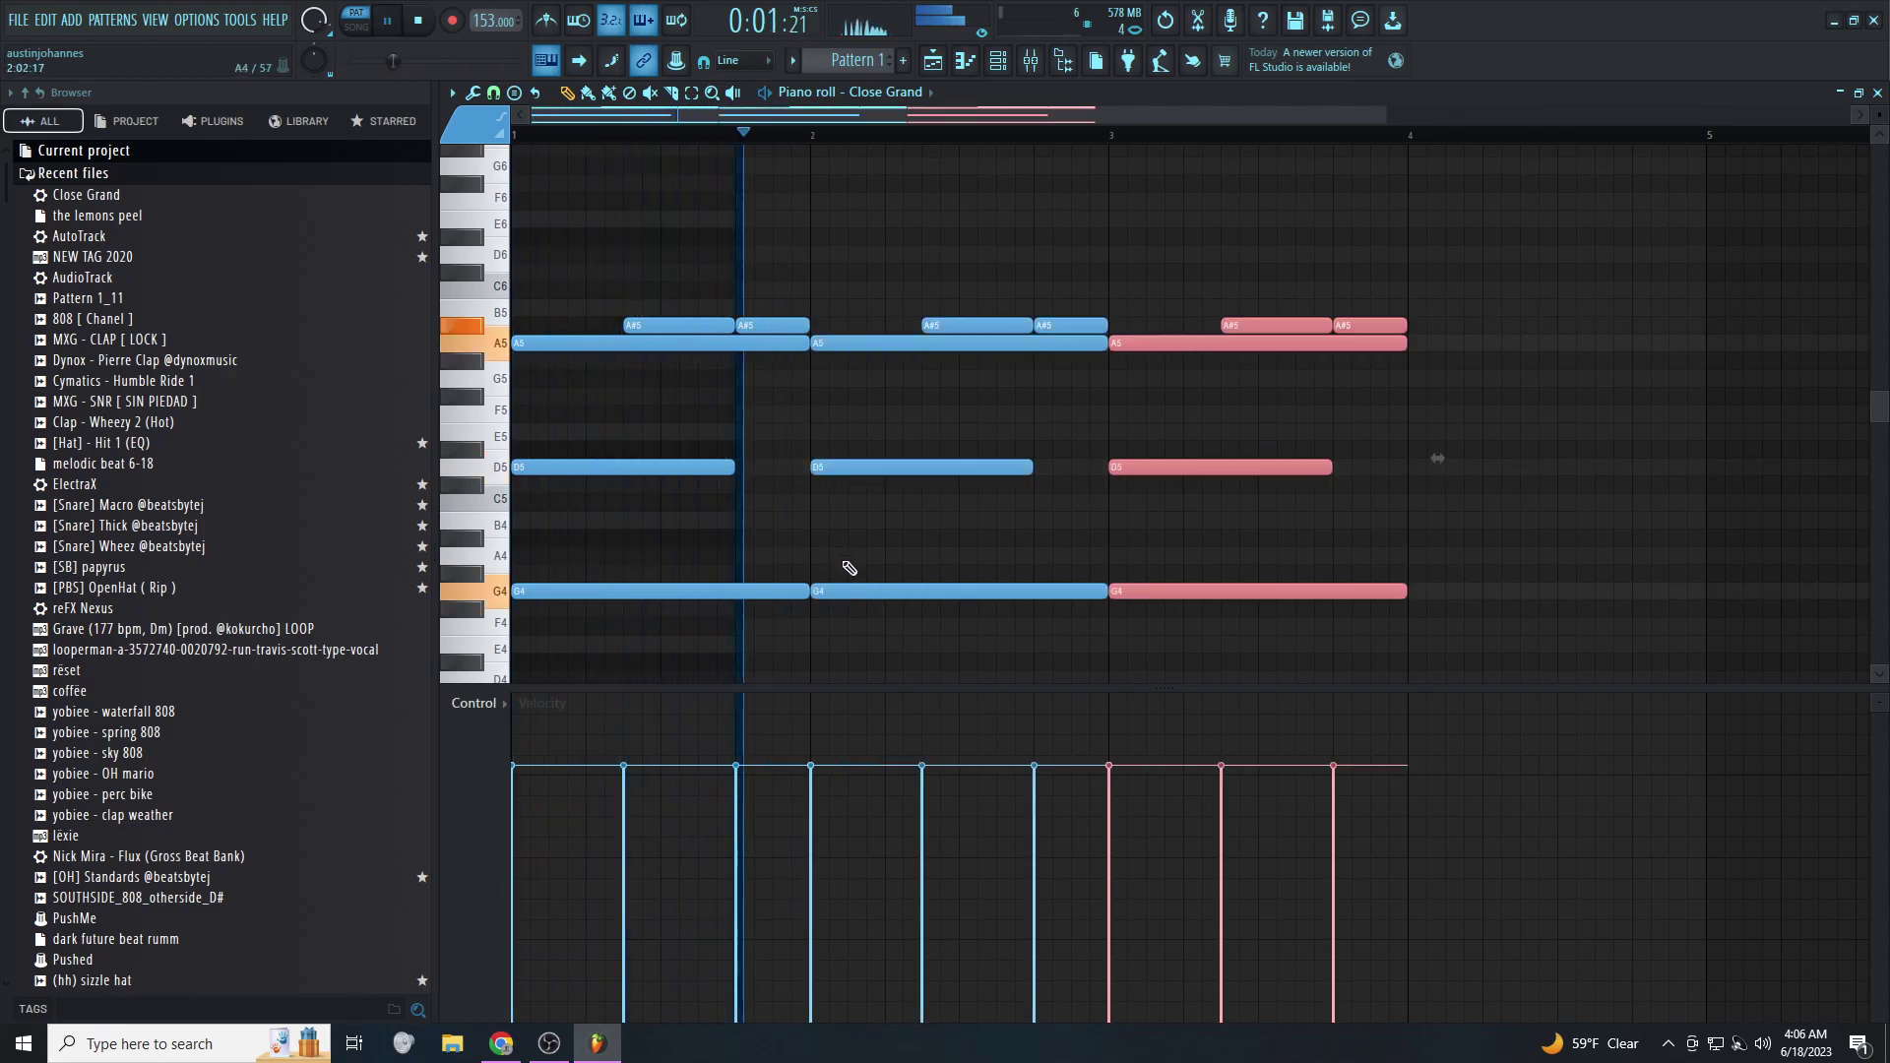
key("ctrl+b")
scroll(848, 565, "down", 2)
key("ctrl+d")
scroll(807, 499, "down", 1)
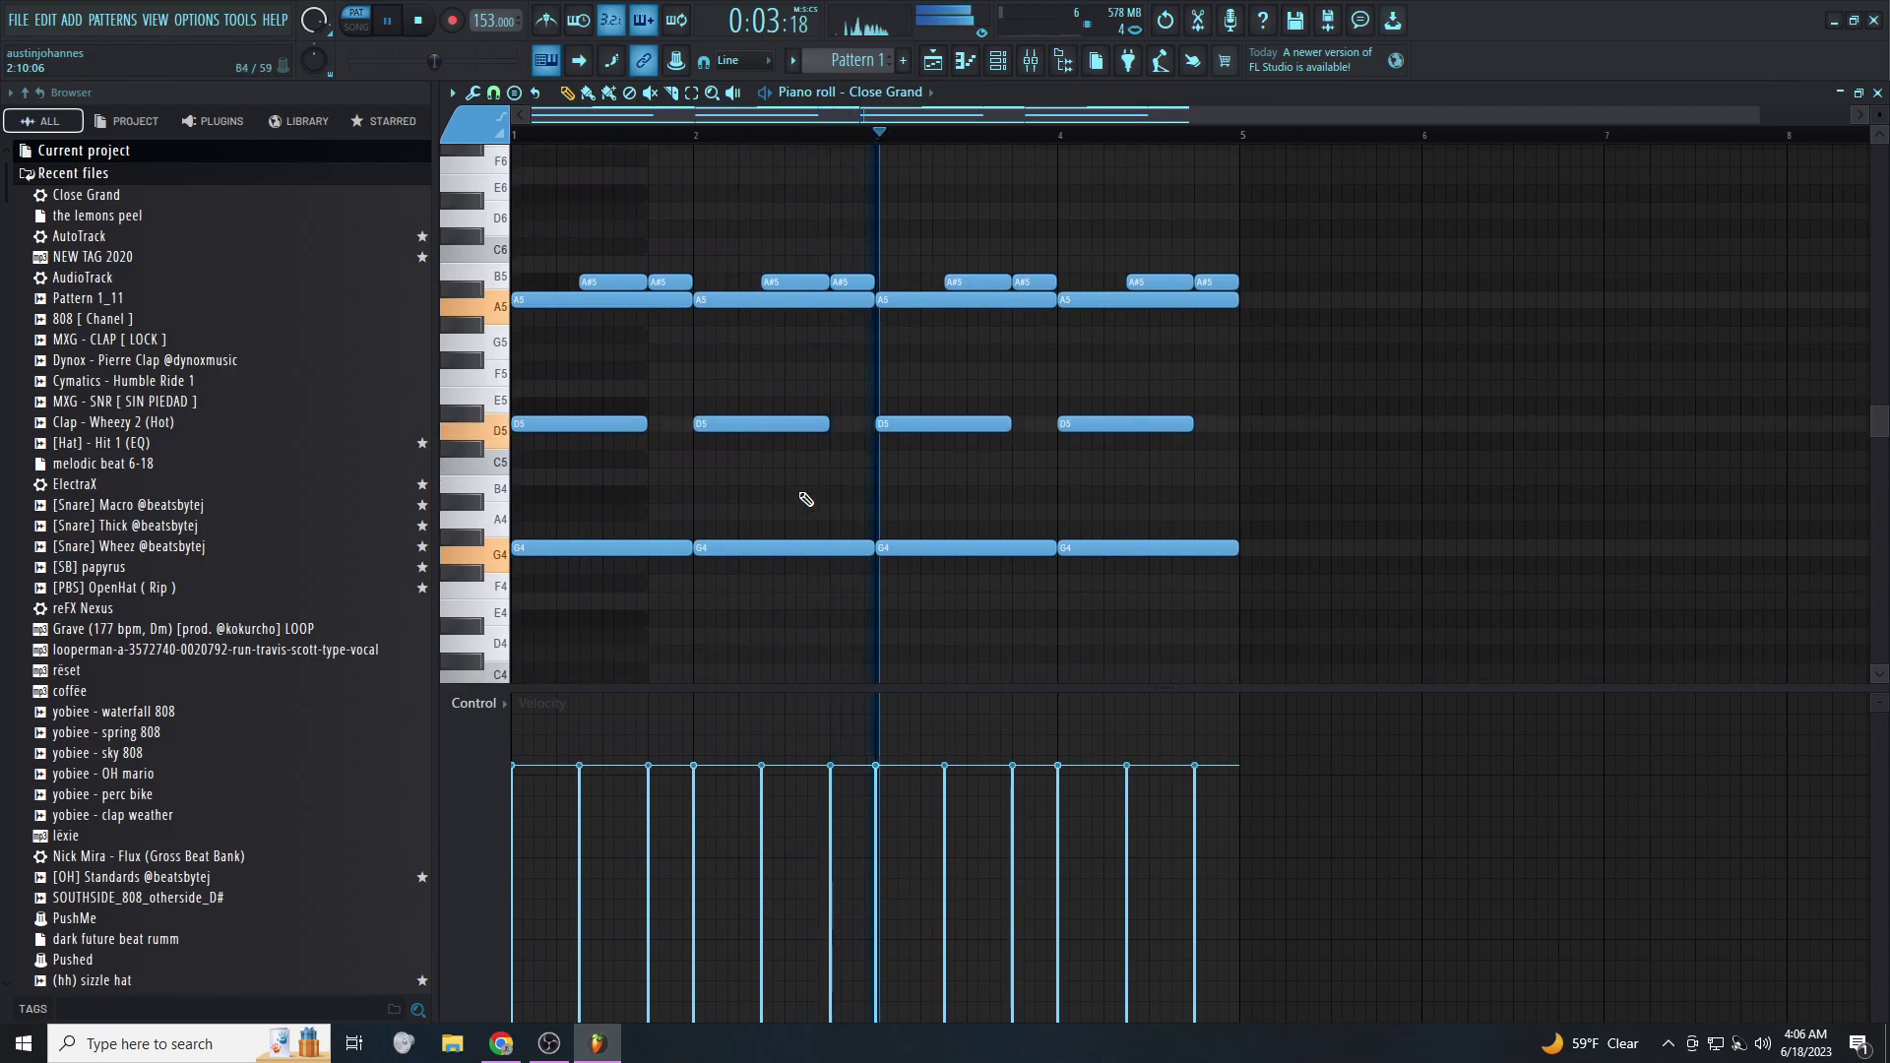
Add a high melody of C7 for one and a half bars, A#6 to the end of bar 2, and A6 across bars 3 and 4
scroll(801, 499, "down", 1, "ctrl")
scroll(801, 498, "up", 5)
left_click(519, 303)
left_click_drag(517, 295, 772, 312)
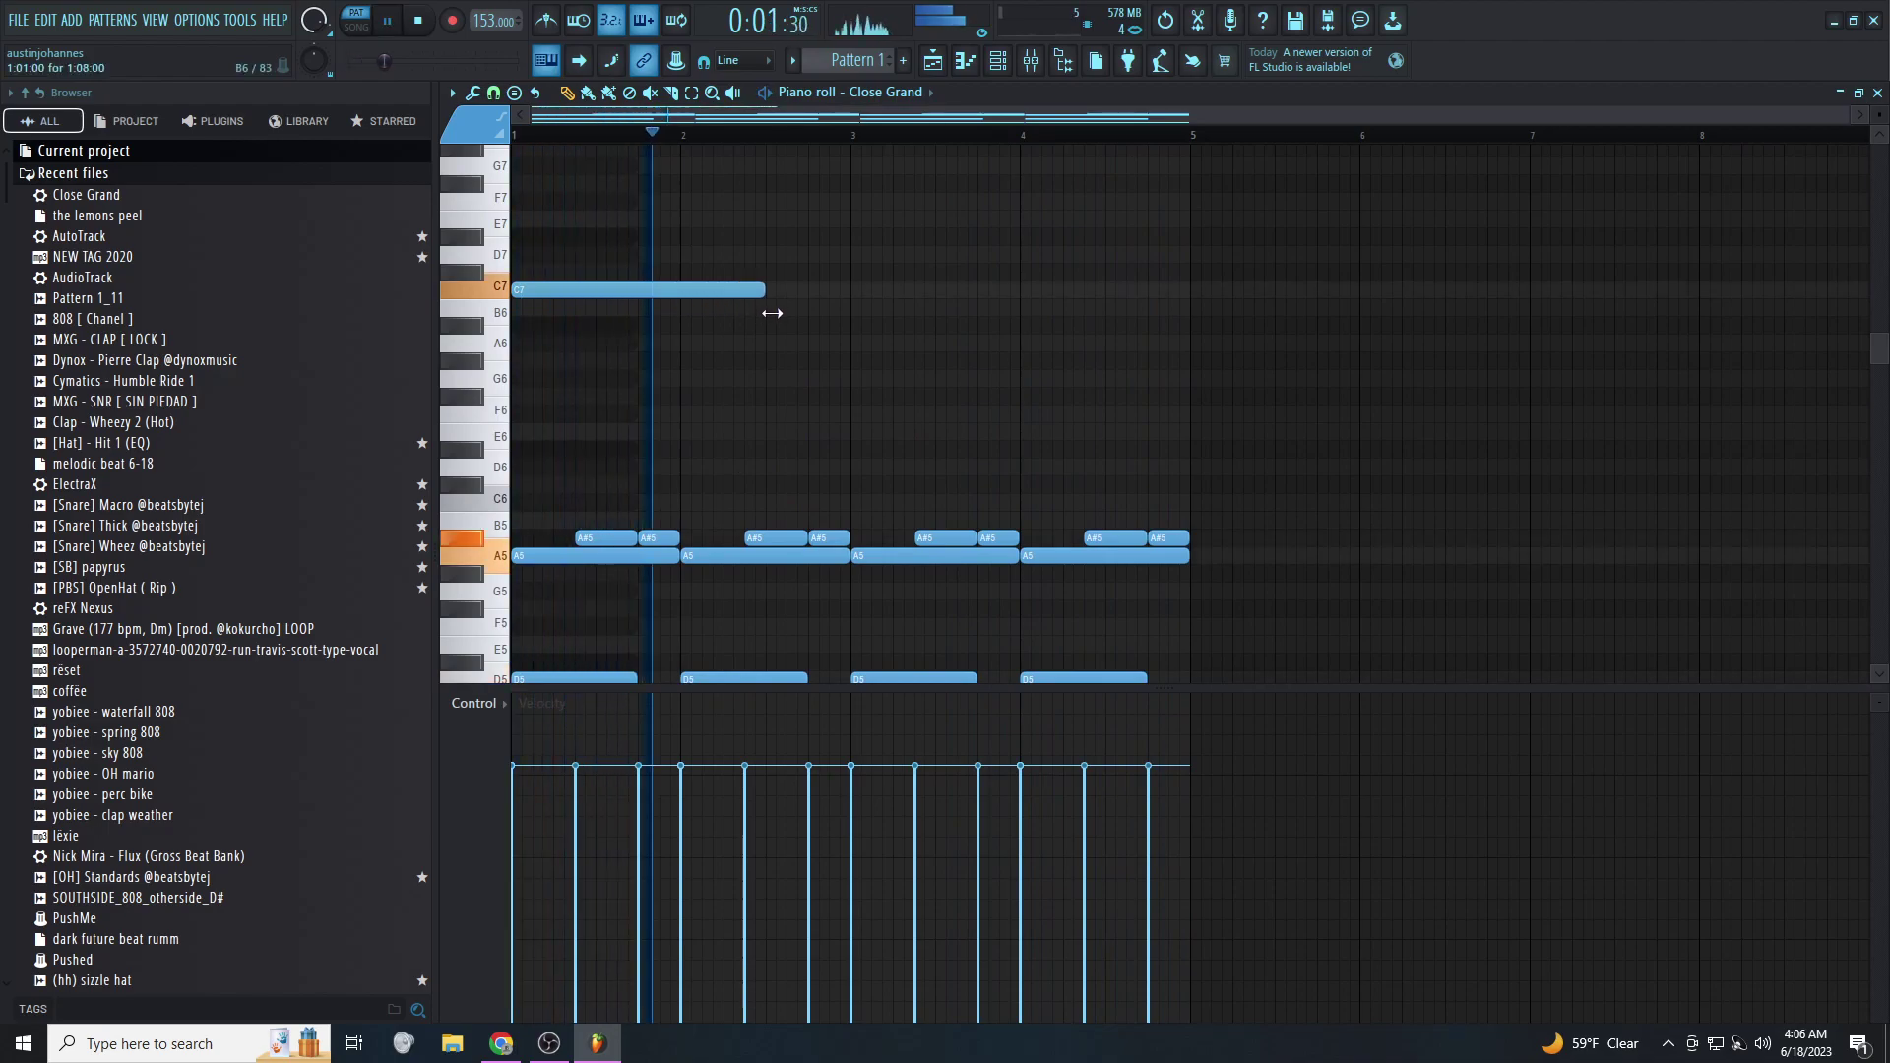
left_click(782, 325)
left_click_drag(1017, 329, 1189, 346)
left_click(916, 344)
scroll(1171, 343, "up", 3)
scroll(932, 451, "down", 4)
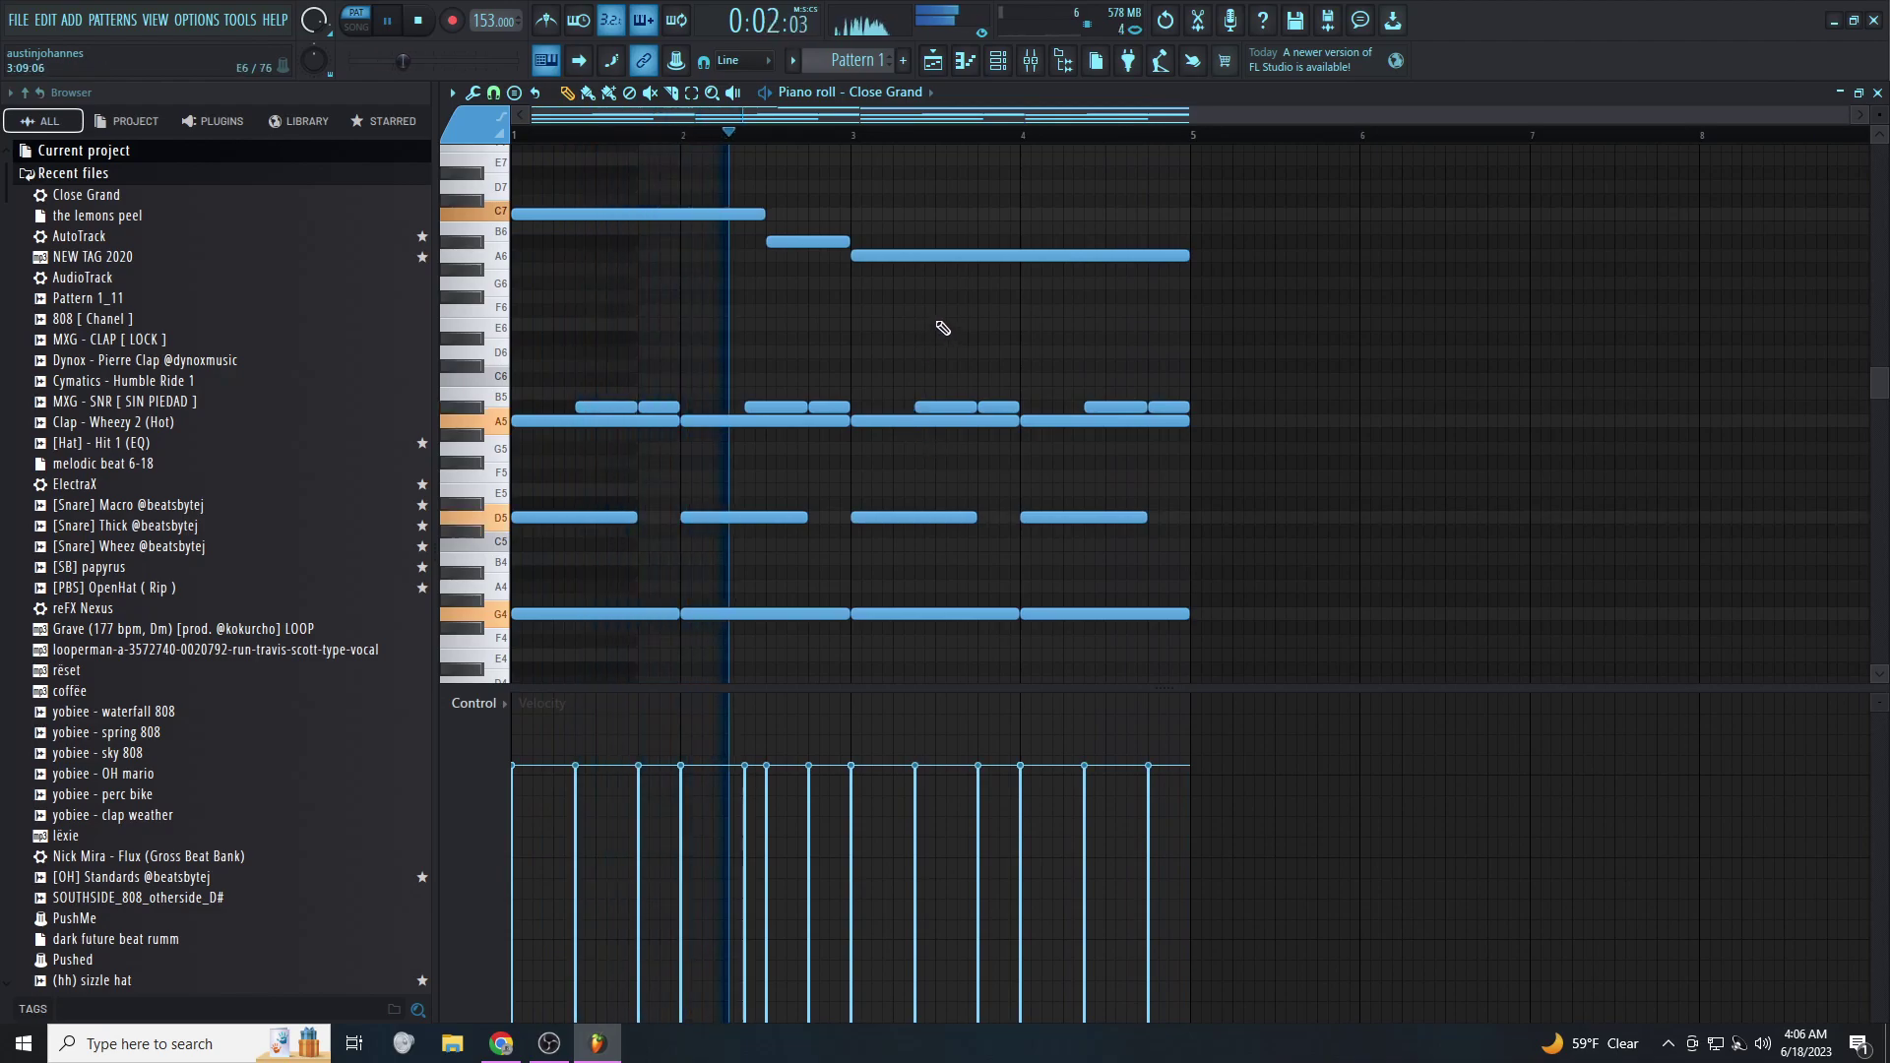
Break the C7 and A6 melody notes into two notes each, with the second A6 lasting to the end of bar 4
left_click_drag(765, 217, 640, 232)
left_click(647, 214)
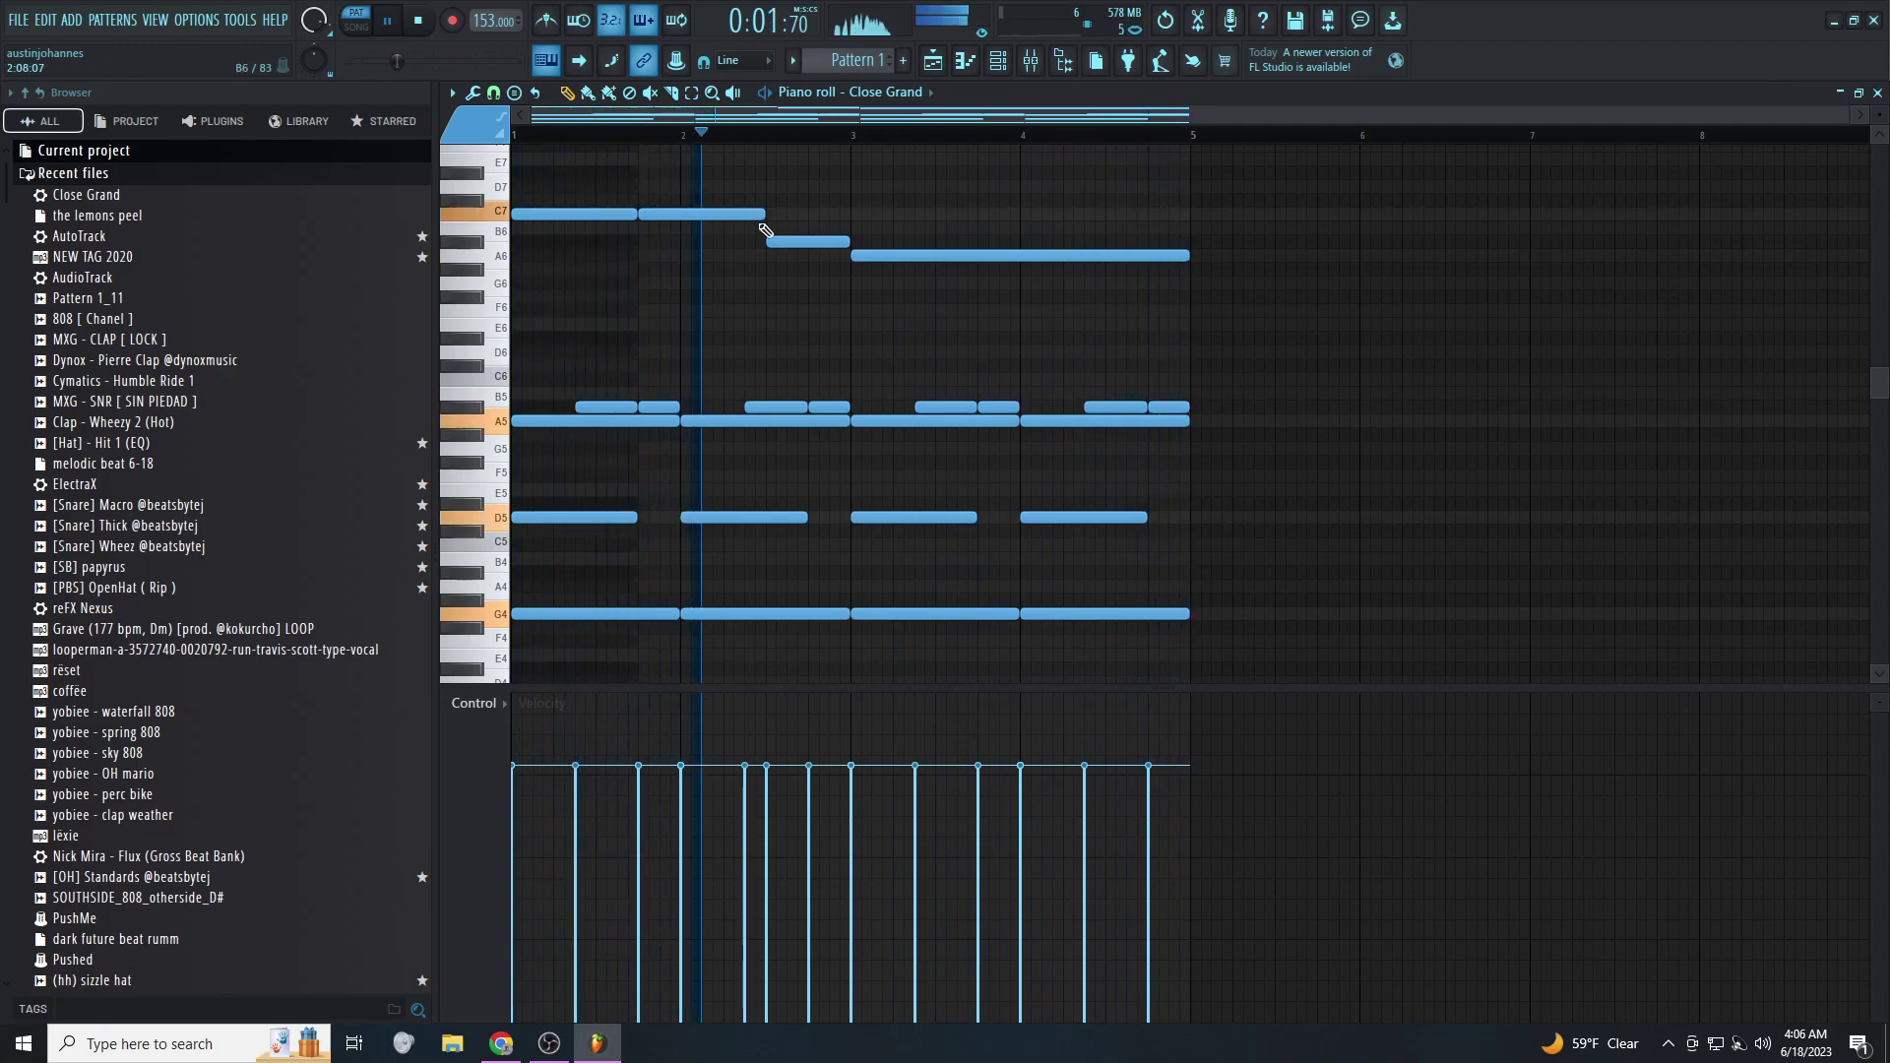
left_click_drag(1187, 257, 989, 255)
left_click(973, 269)
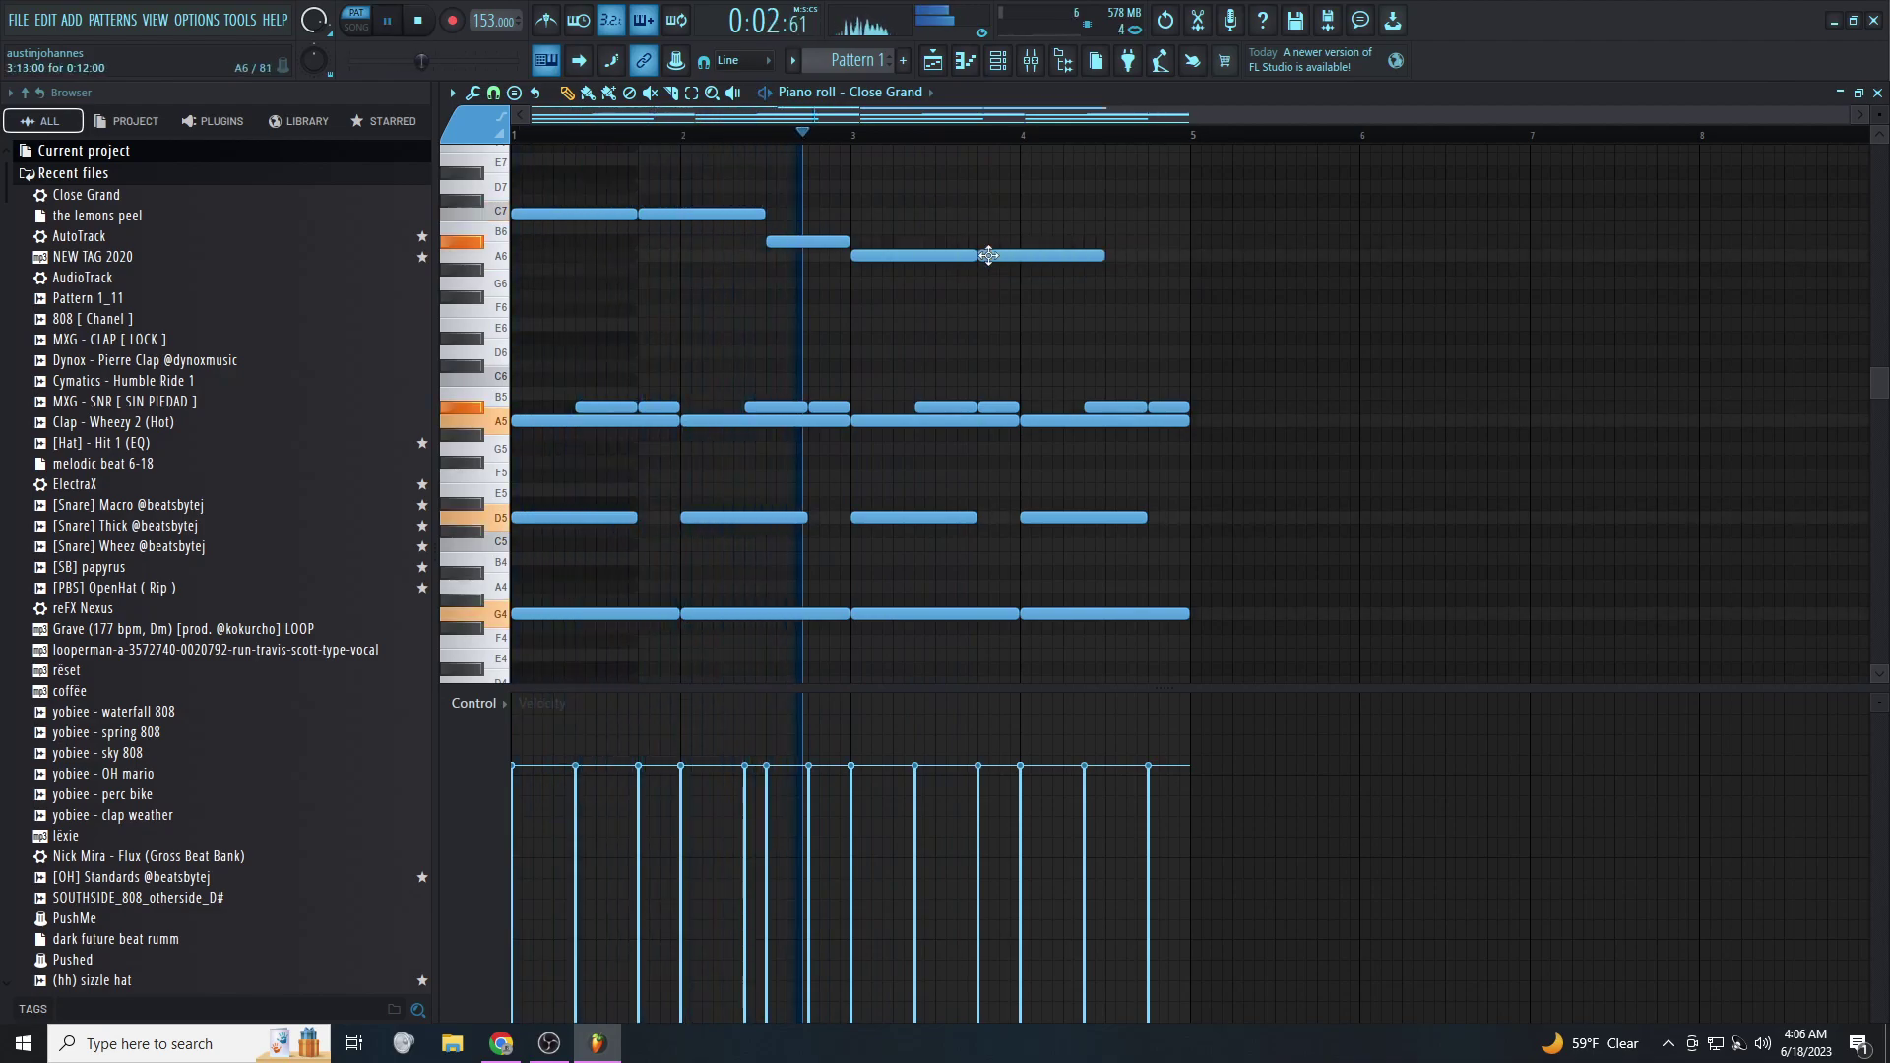
left_click_drag(1104, 256, 1191, 257)
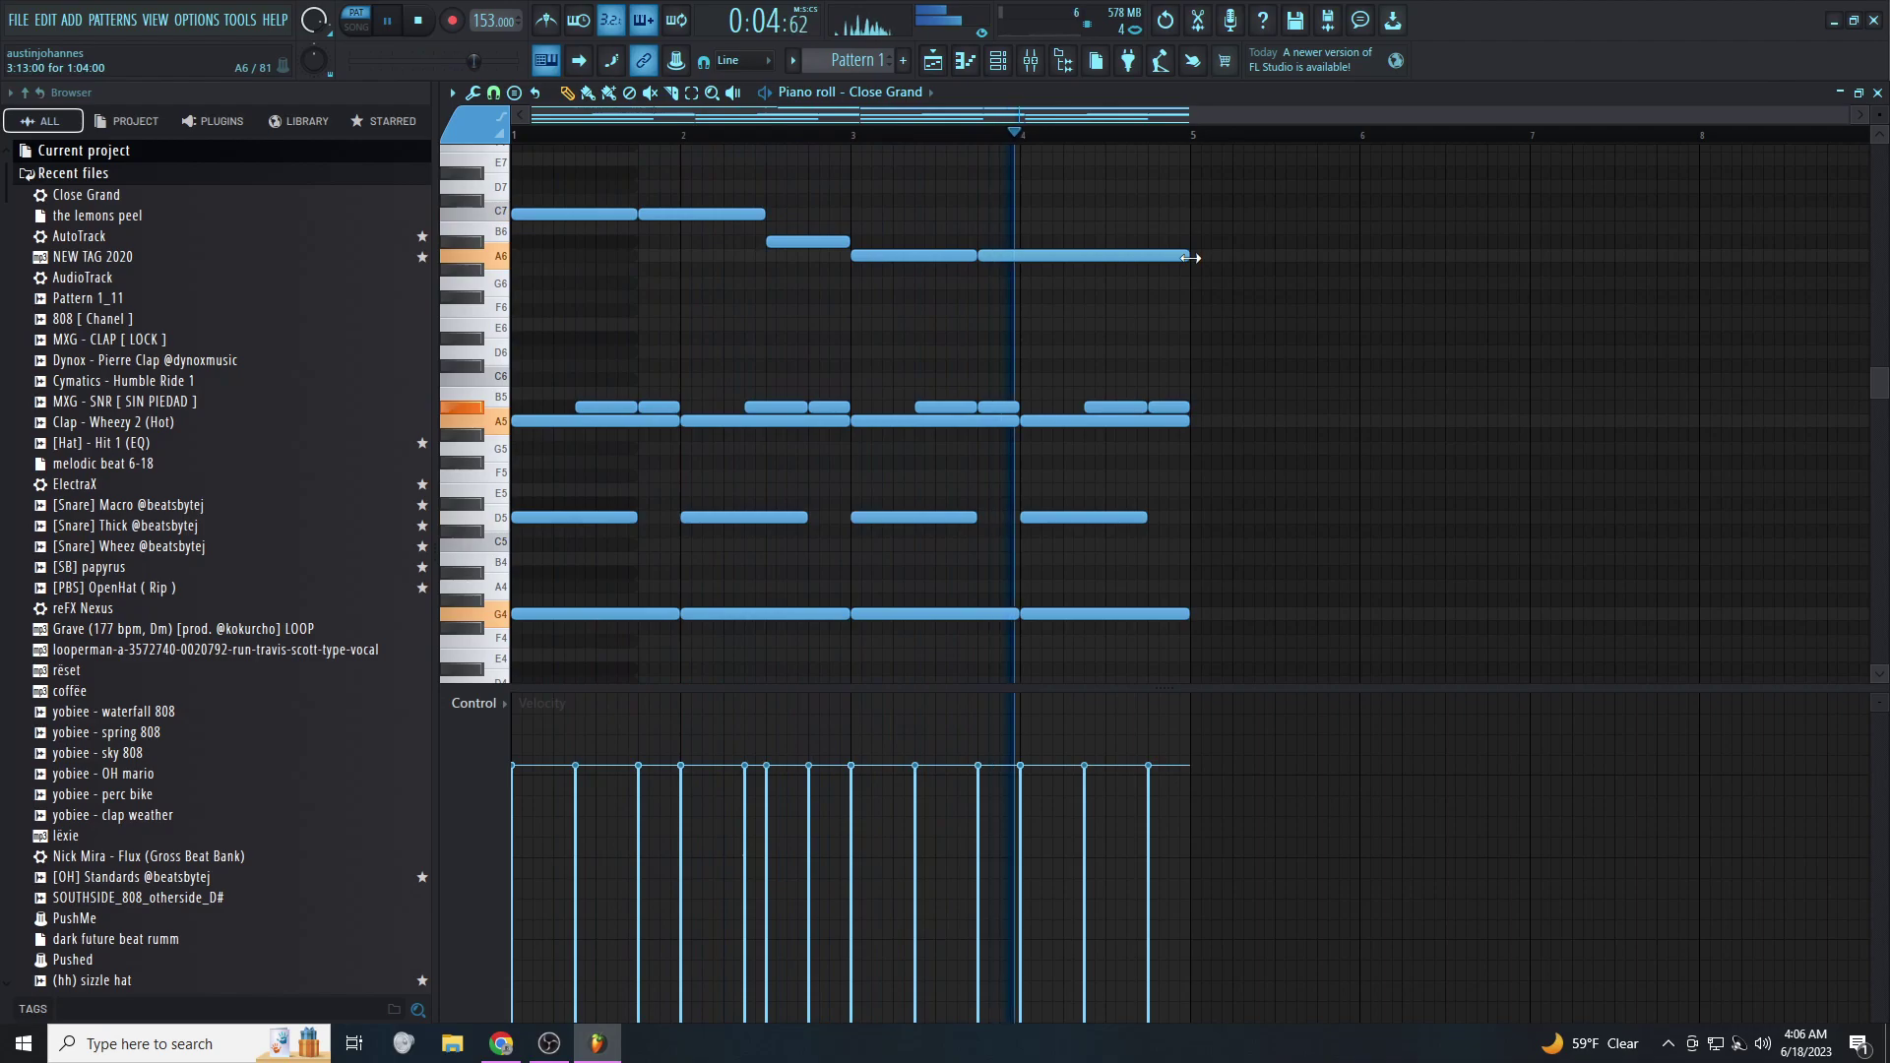
Select all the high melody notes from C7 to A6 and stop playback
scroll(1041, 417, "up", 2)
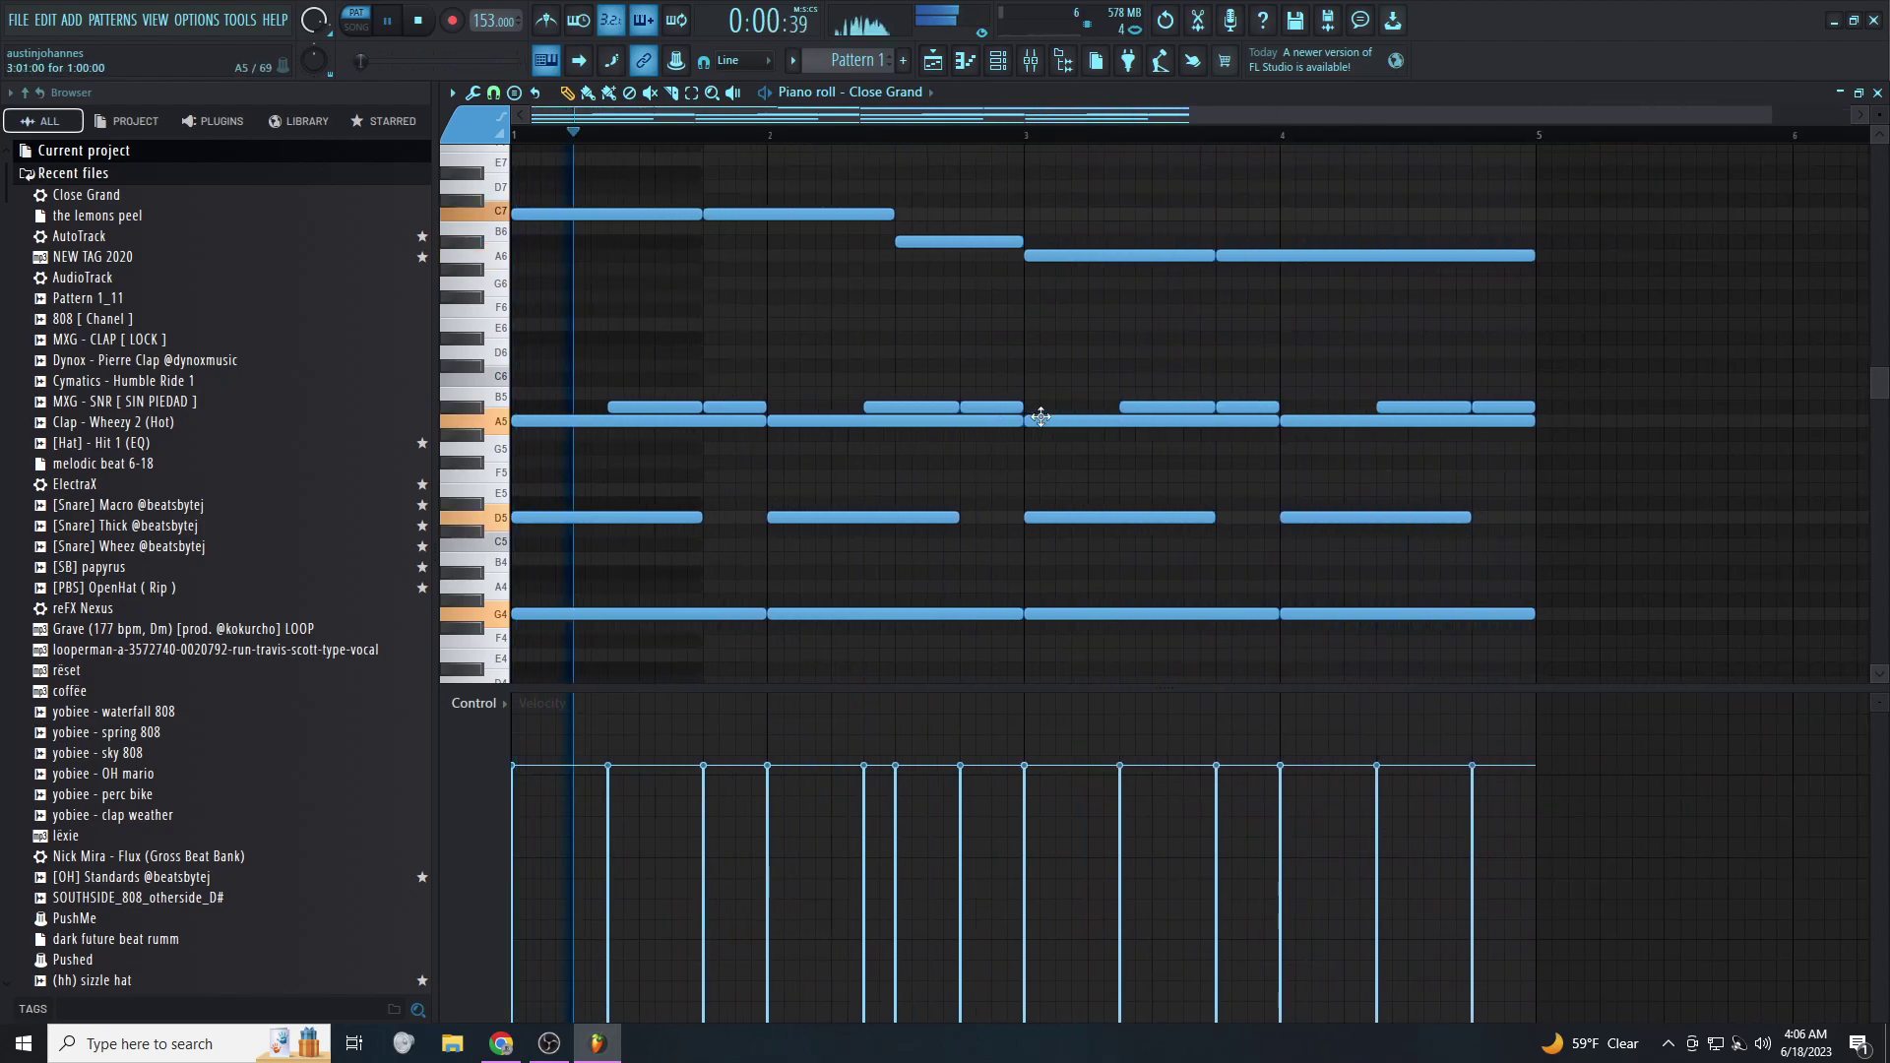
scroll(1040, 418, "down", 2)
left_click_drag(1114, 347, 517, 187)
key("space")
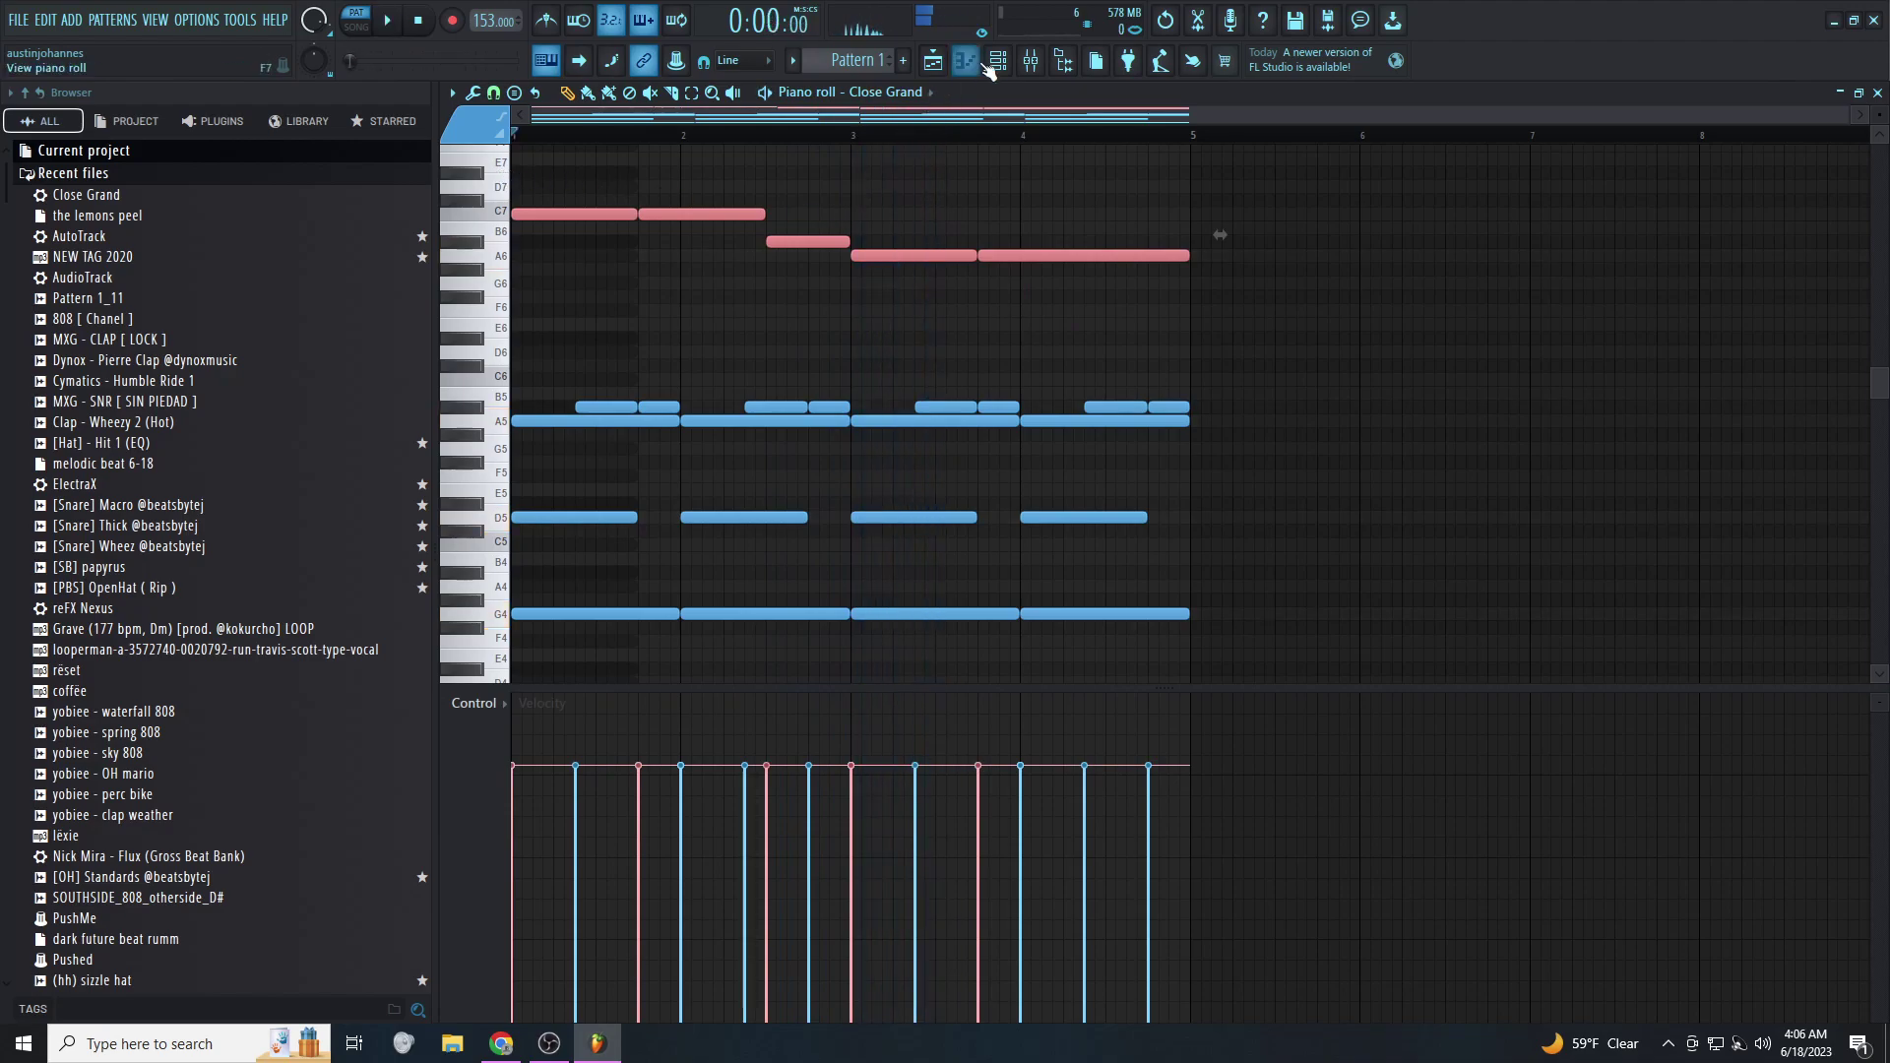
Add the ElectraX generator plugin as a new channel
left_click(997, 61)
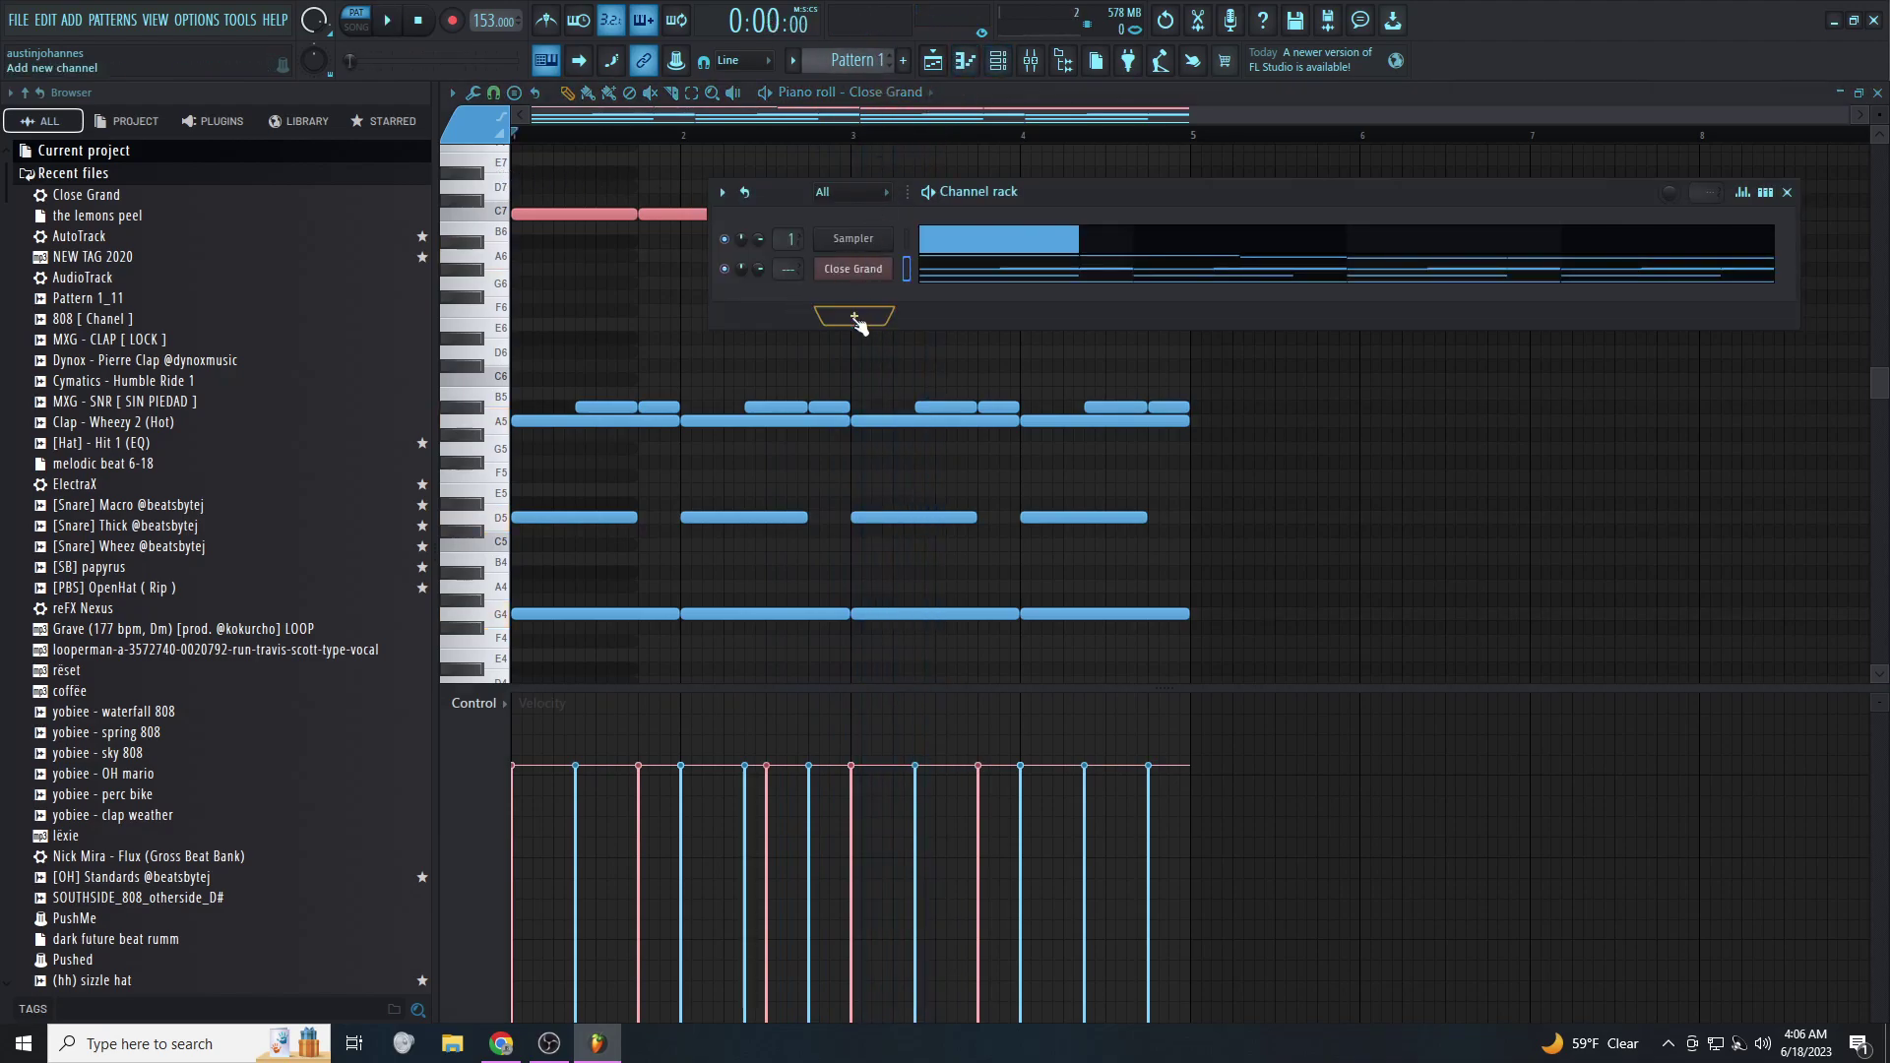
left_click(855, 317)
left_click(885, 41)
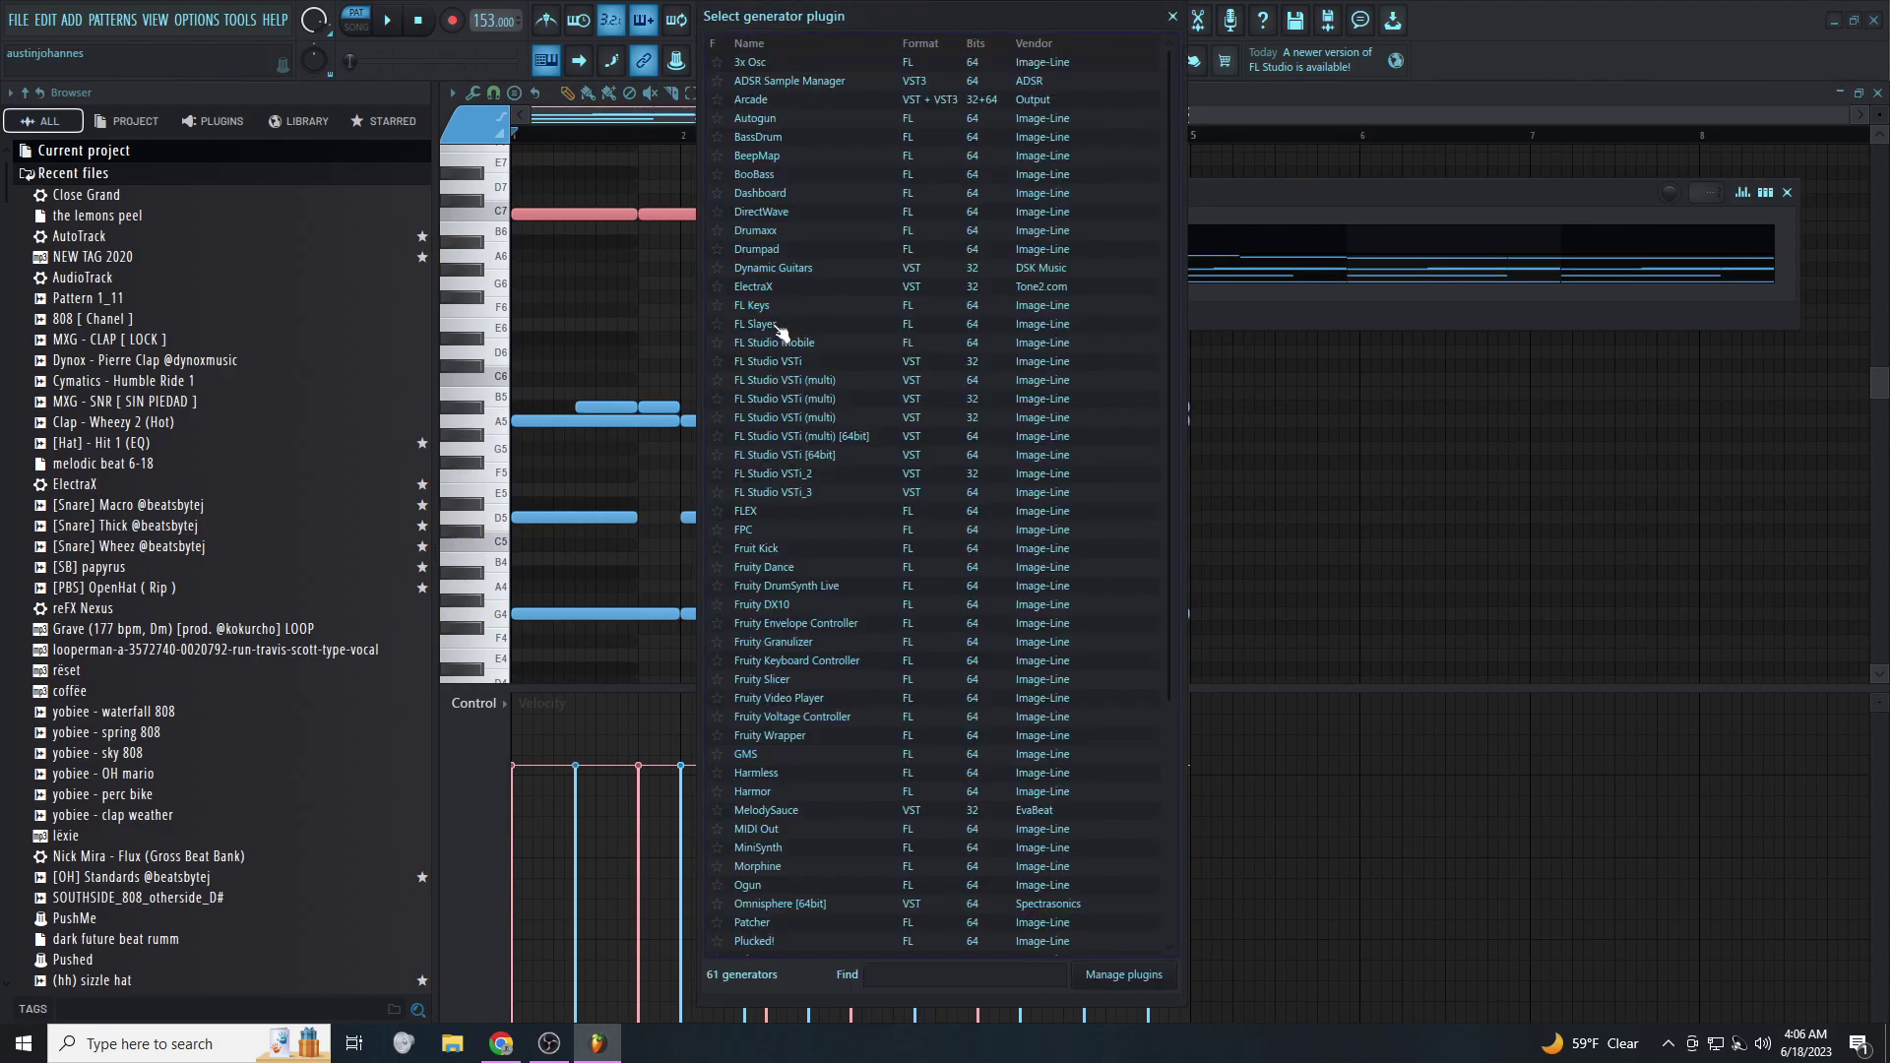
left_click(772, 291)
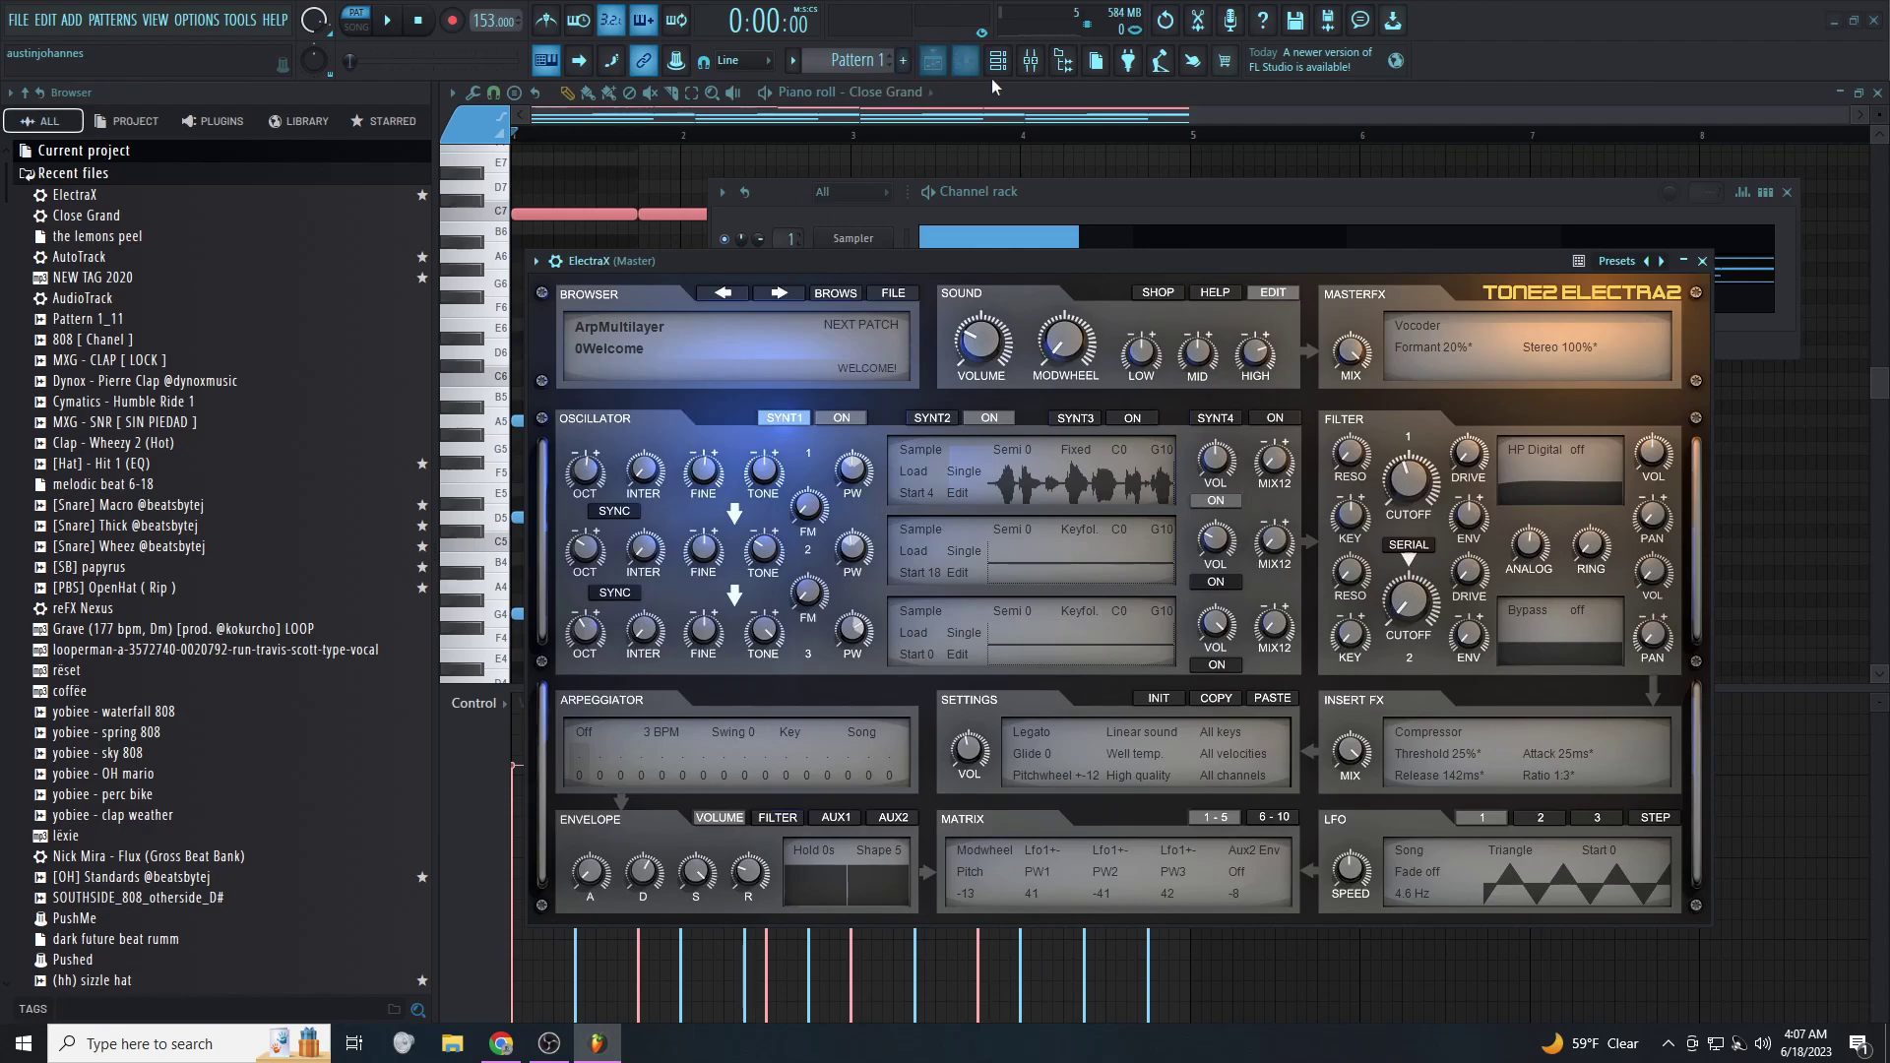
Add the starred [Hat] - Hit 1 (EQ) sample to the channel rack and fill its pattern every two steps
left_click(997, 61)
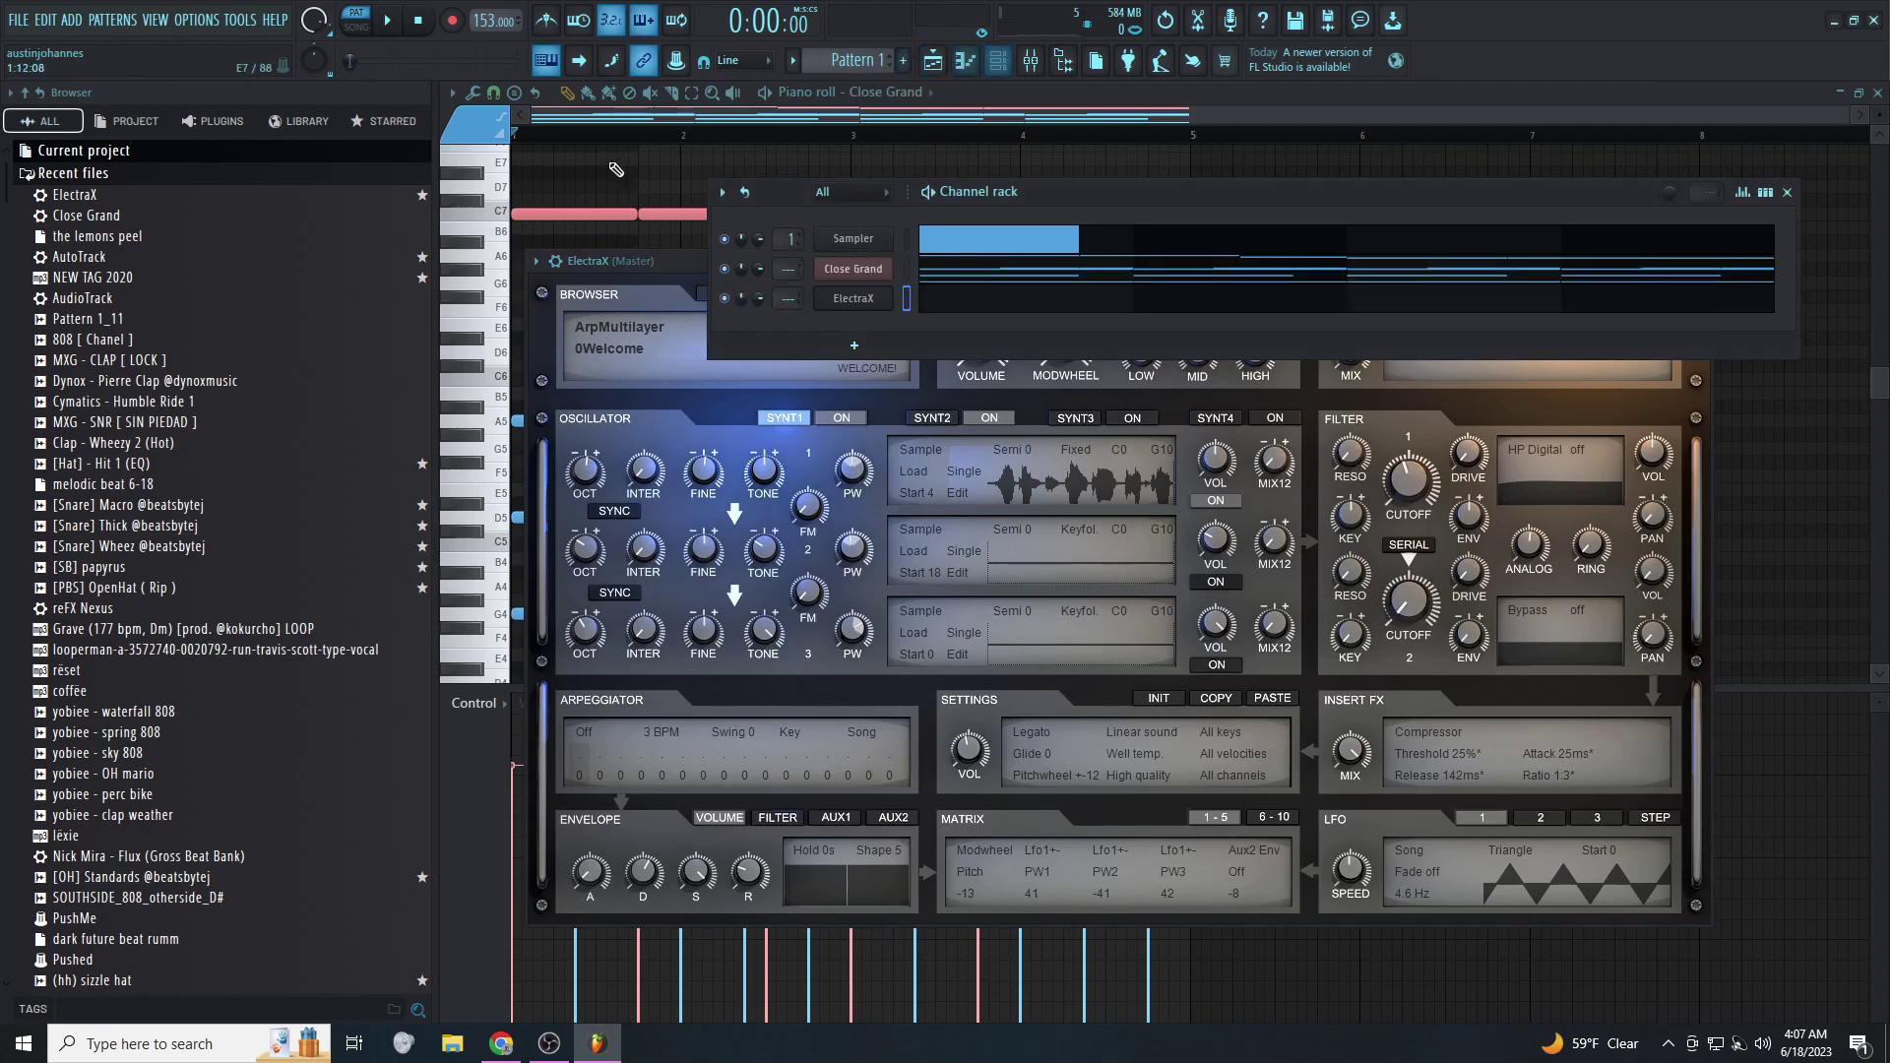
left_click(379, 121)
left_click(90, 170)
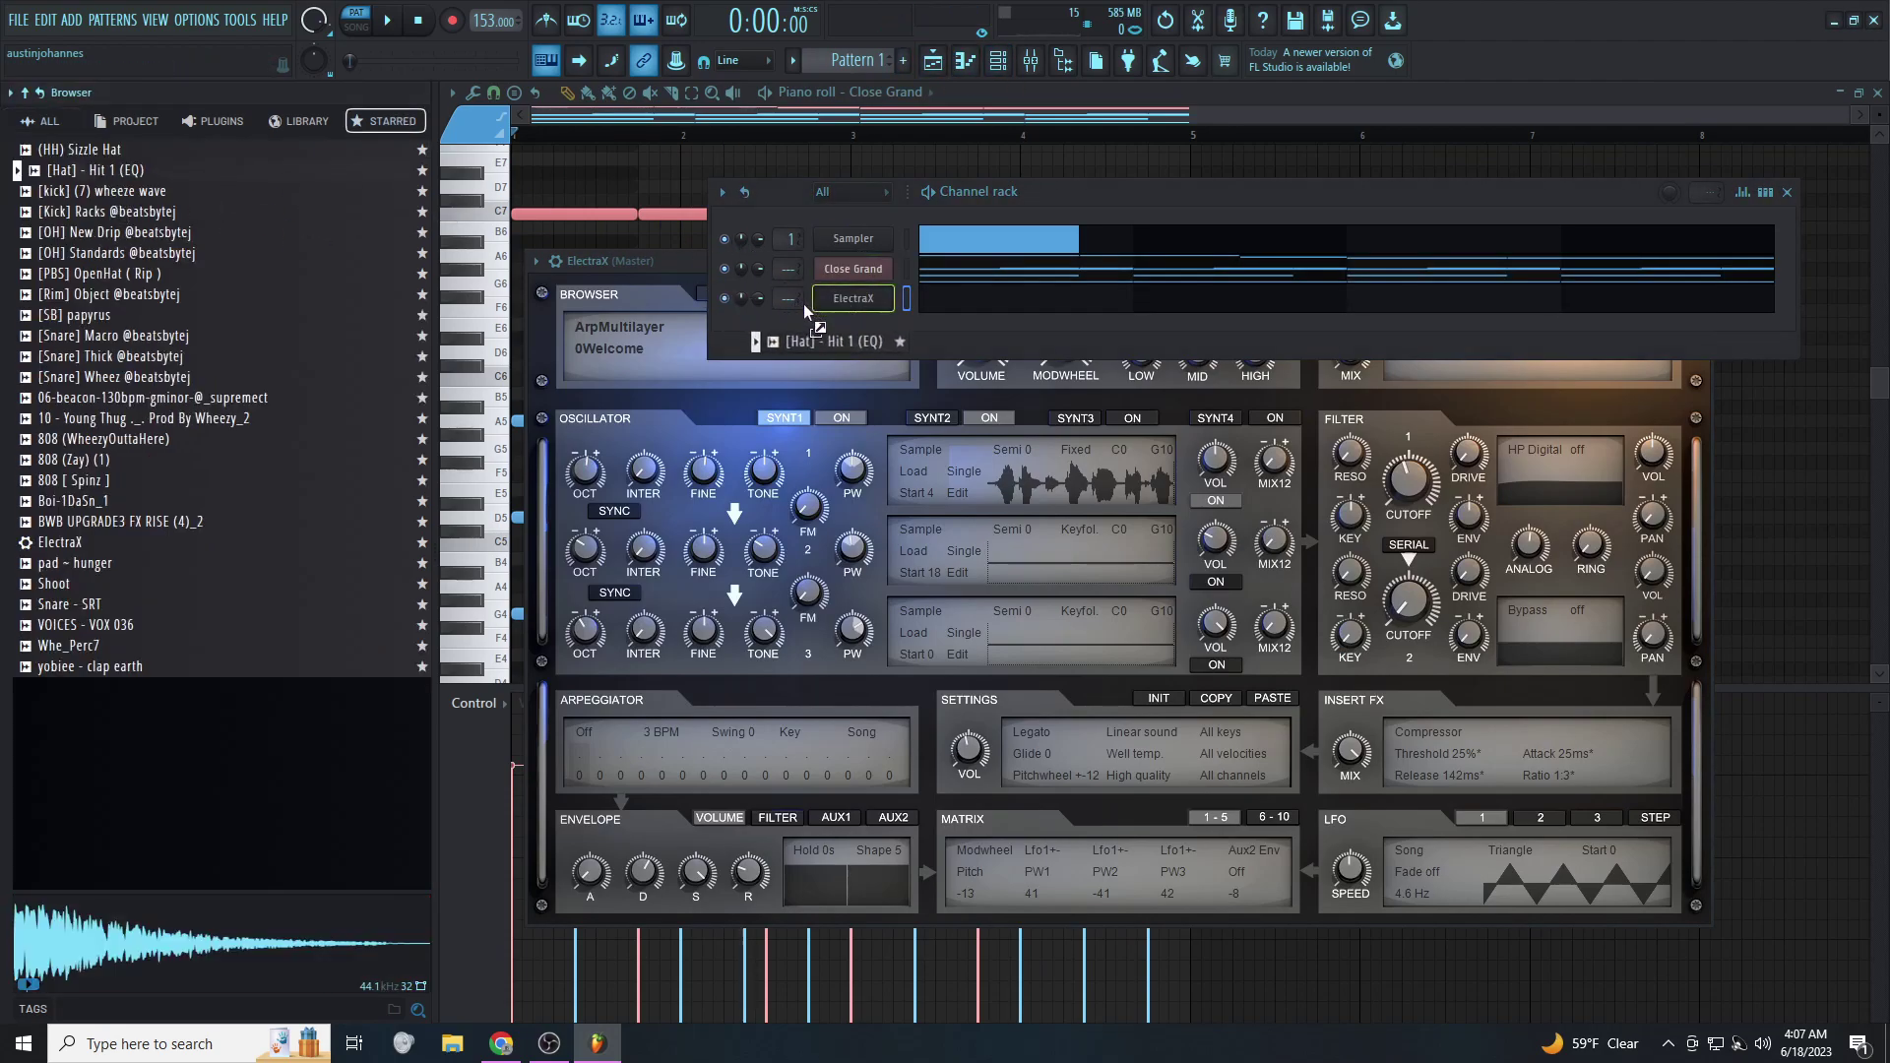
left_click_drag(803, 308, 830, 327)
right_click(830, 327)
left_click(1111, 389)
Raise the hat sample's fade-out amount and open its miscellaneous channel settings while the pattern plays
left_click(854, 328)
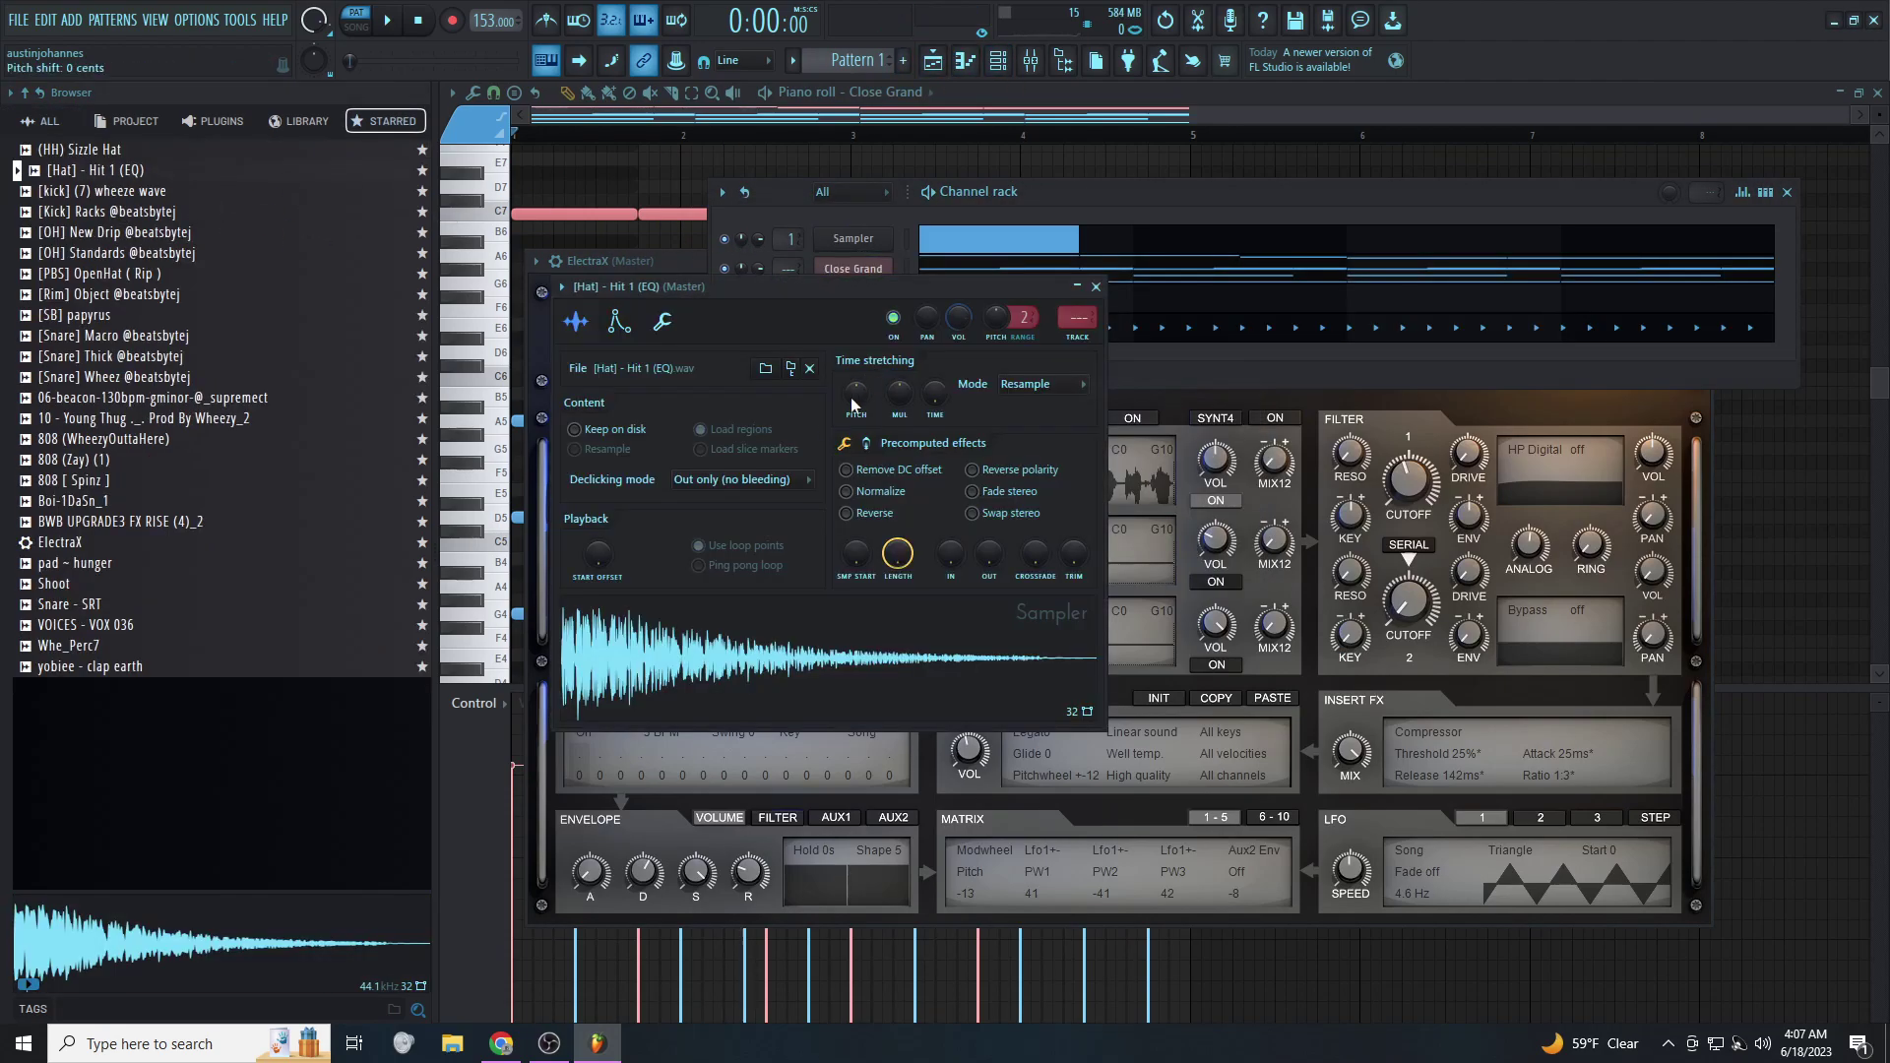
left_click_drag(988, 554, 988, 535)
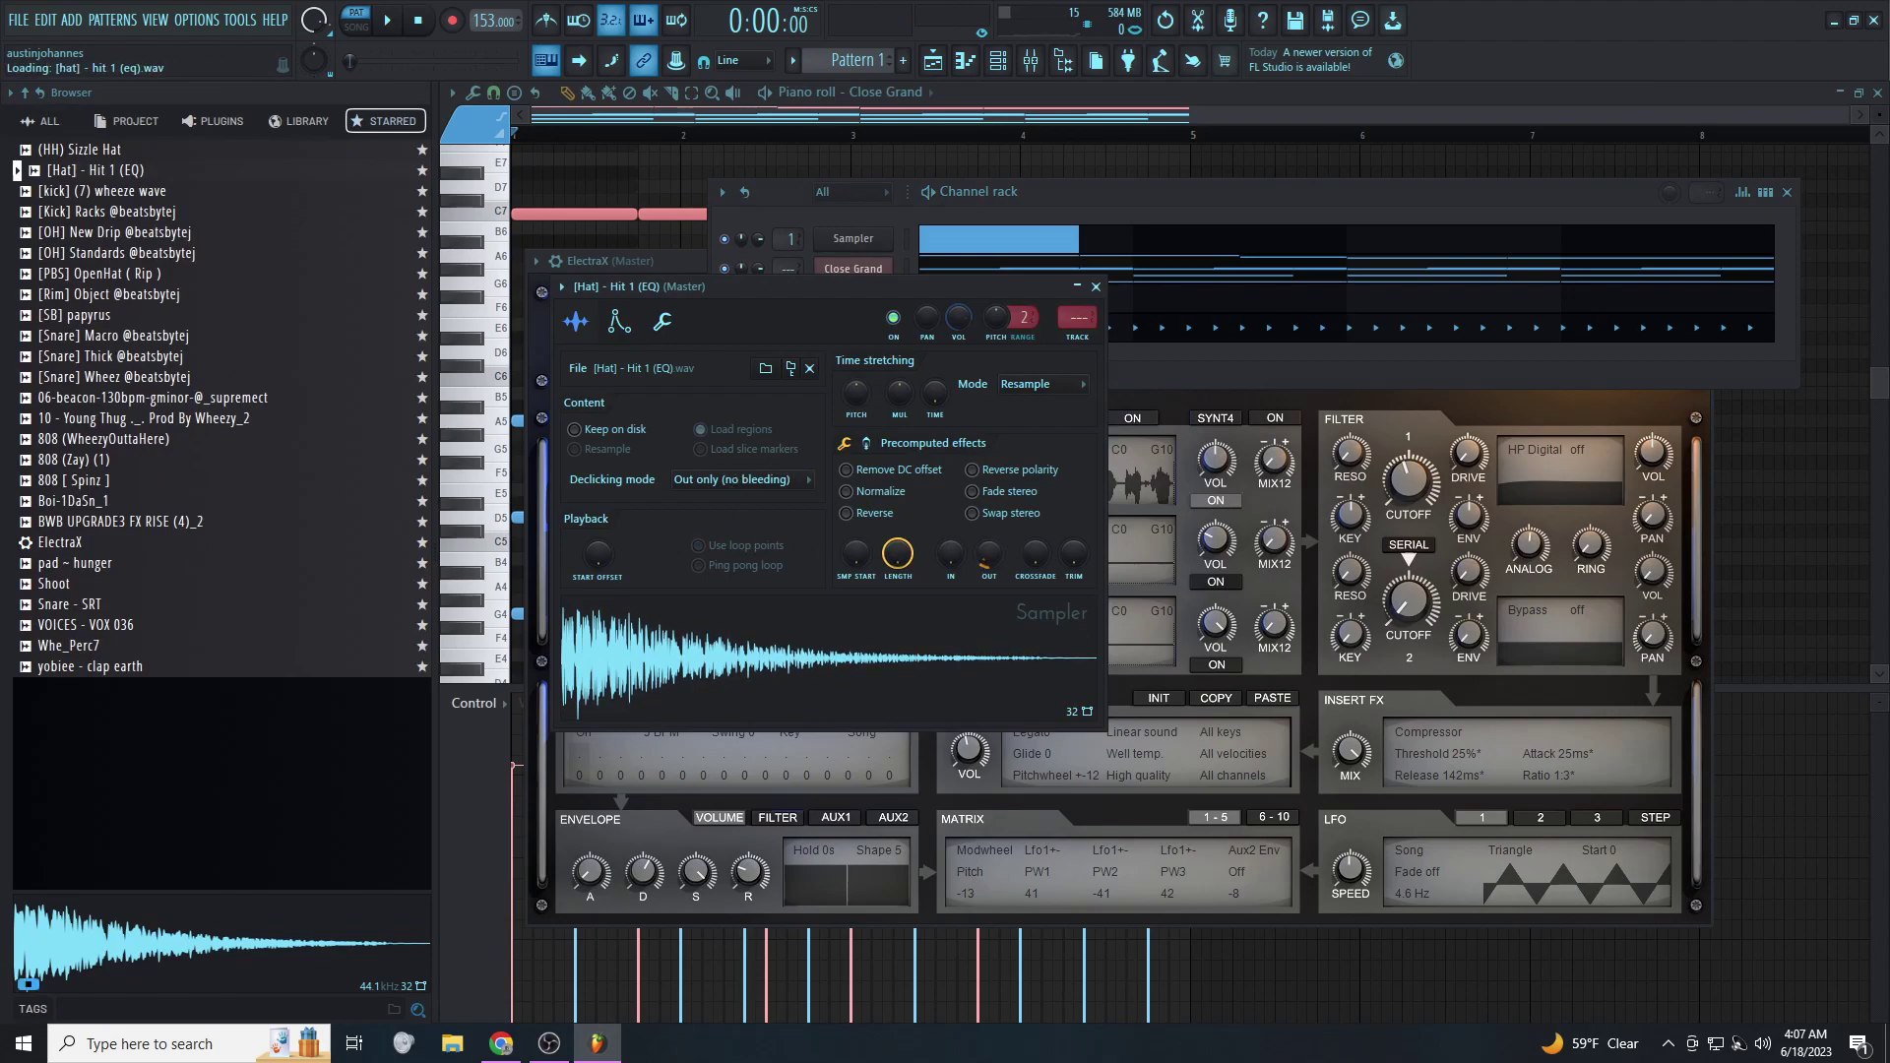
key("space")
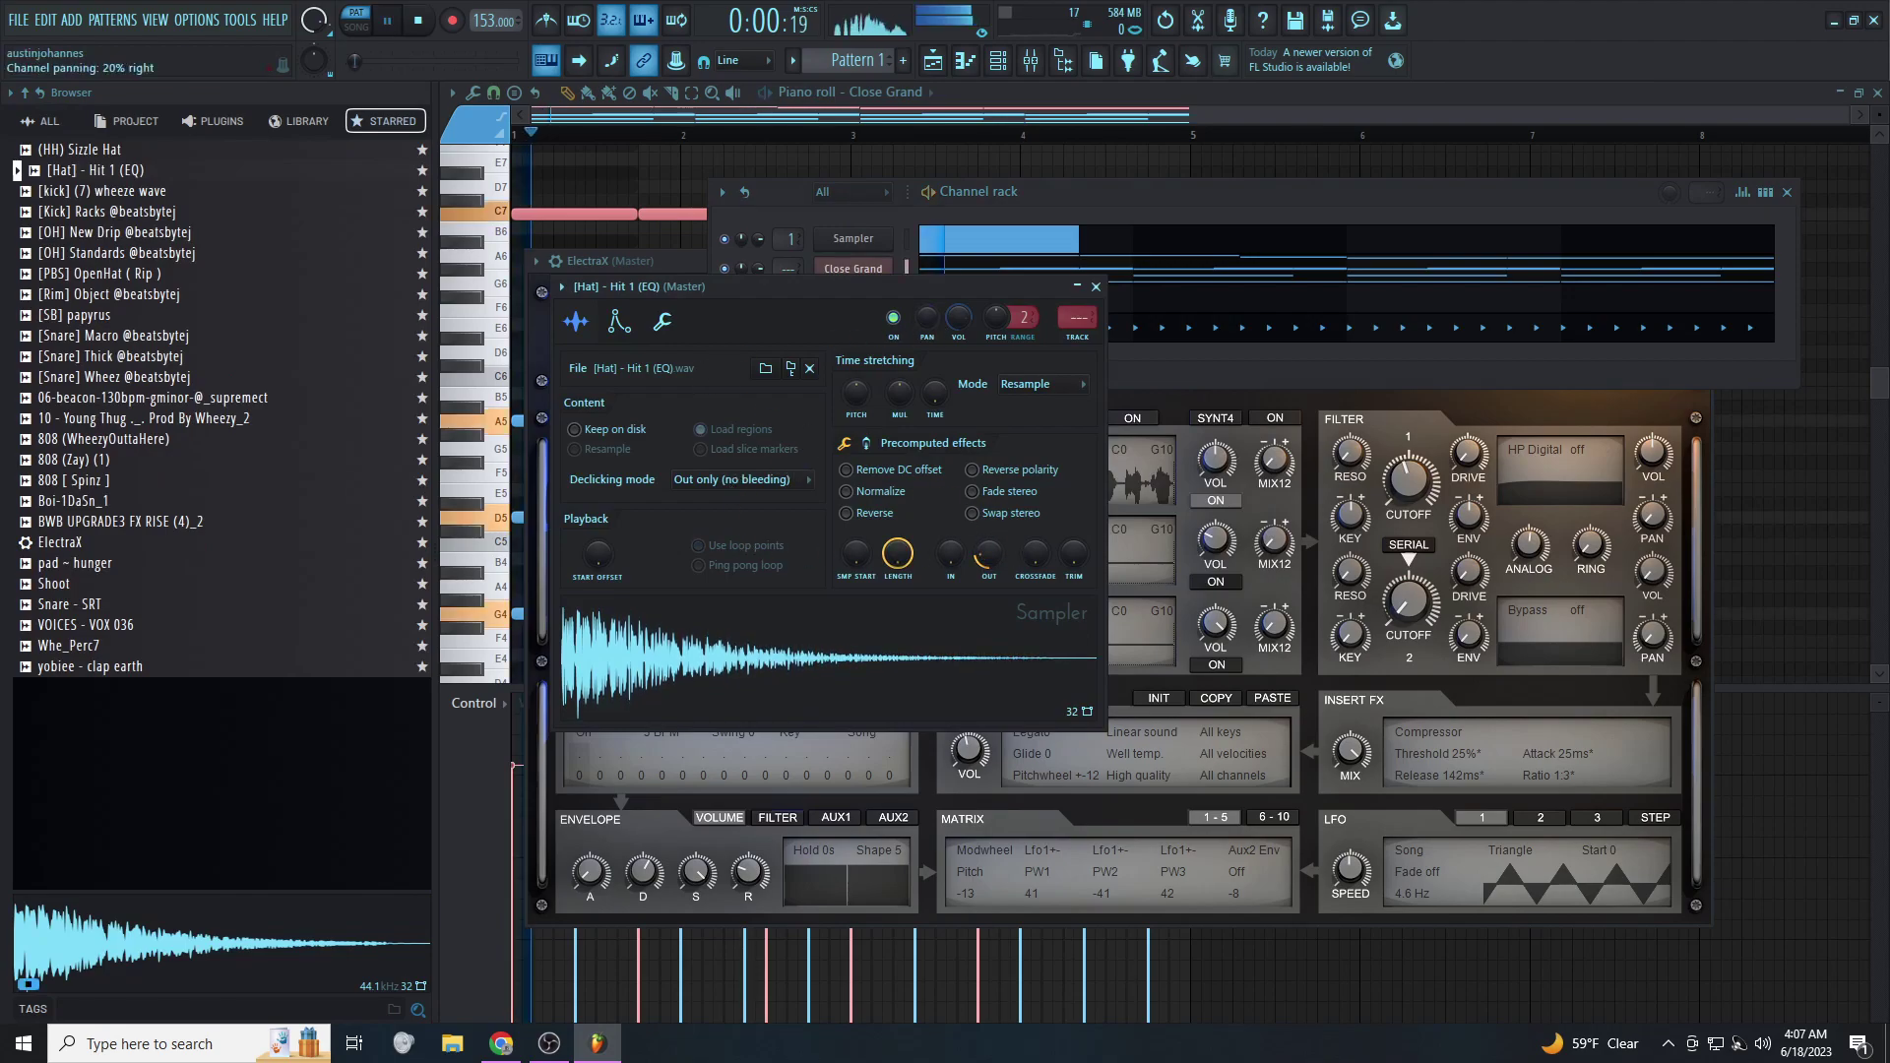
left_click(662, 321)
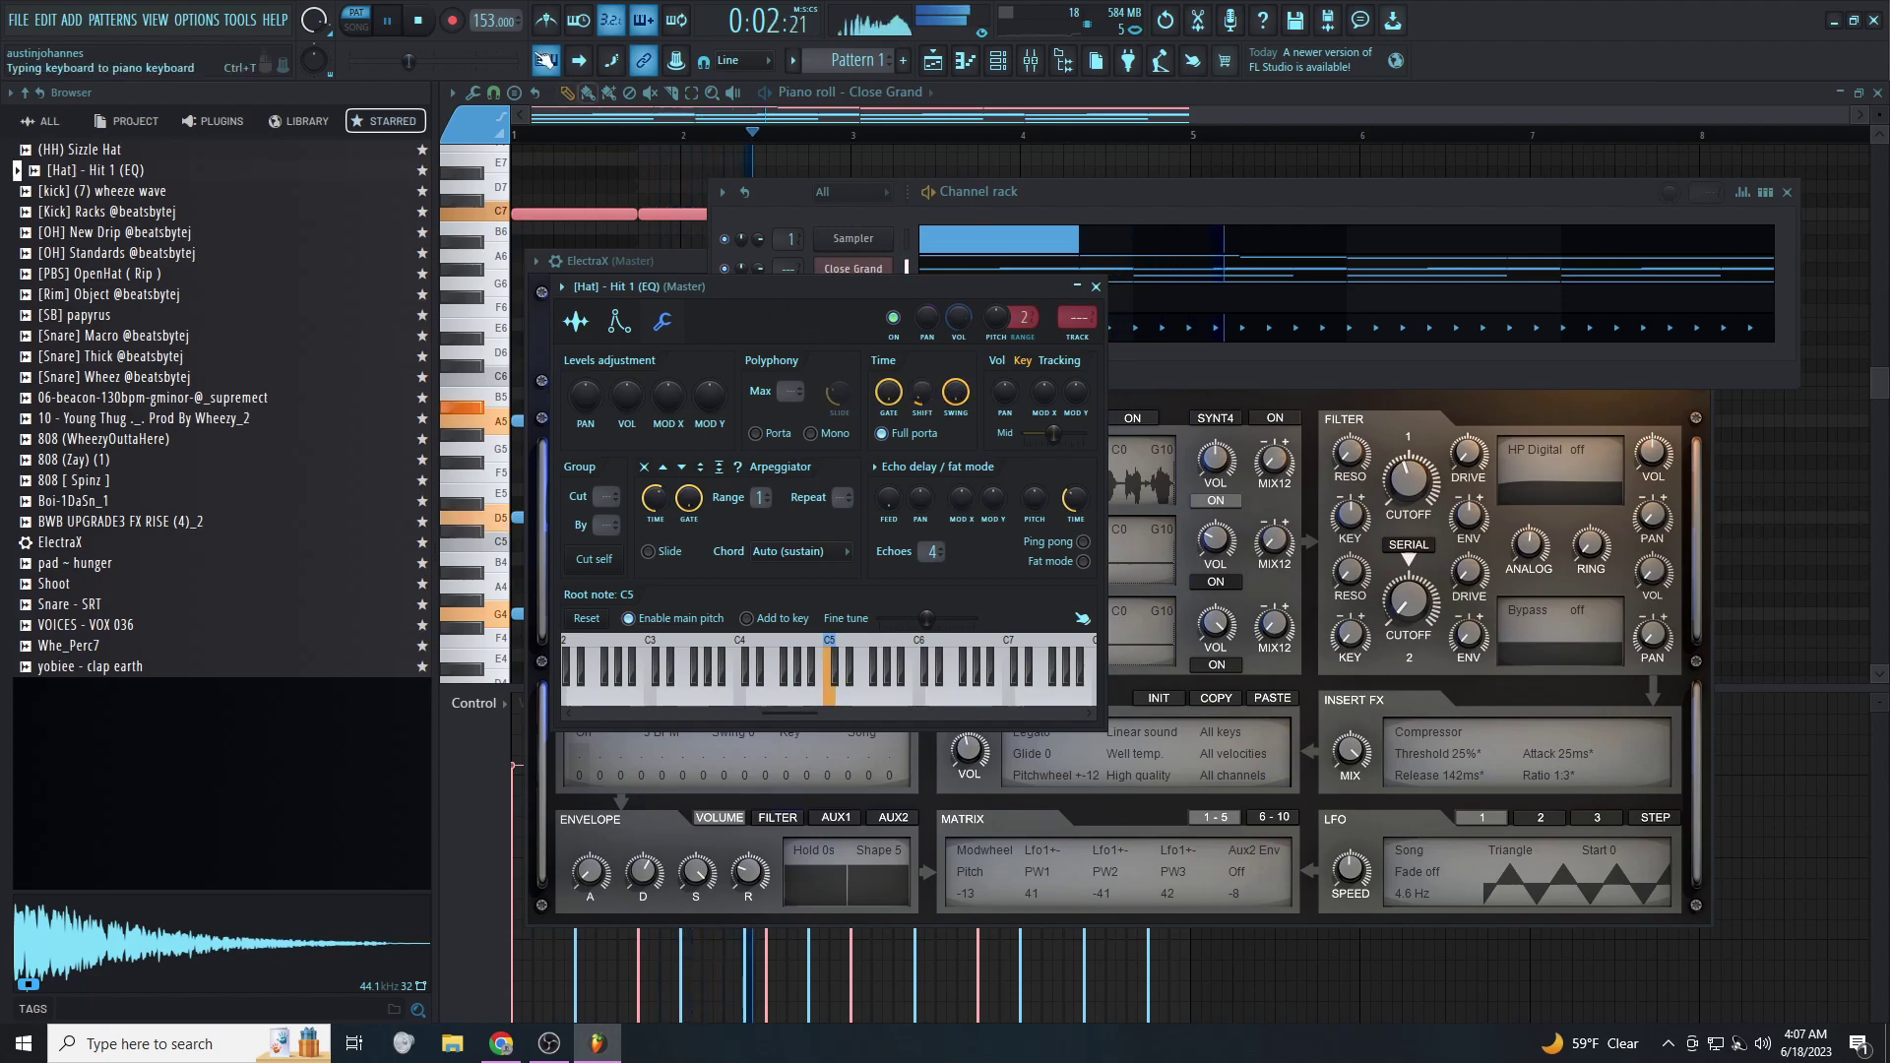
Set the project tempo to 170 BPM
left_click_drag(476, 20, 476, 5)
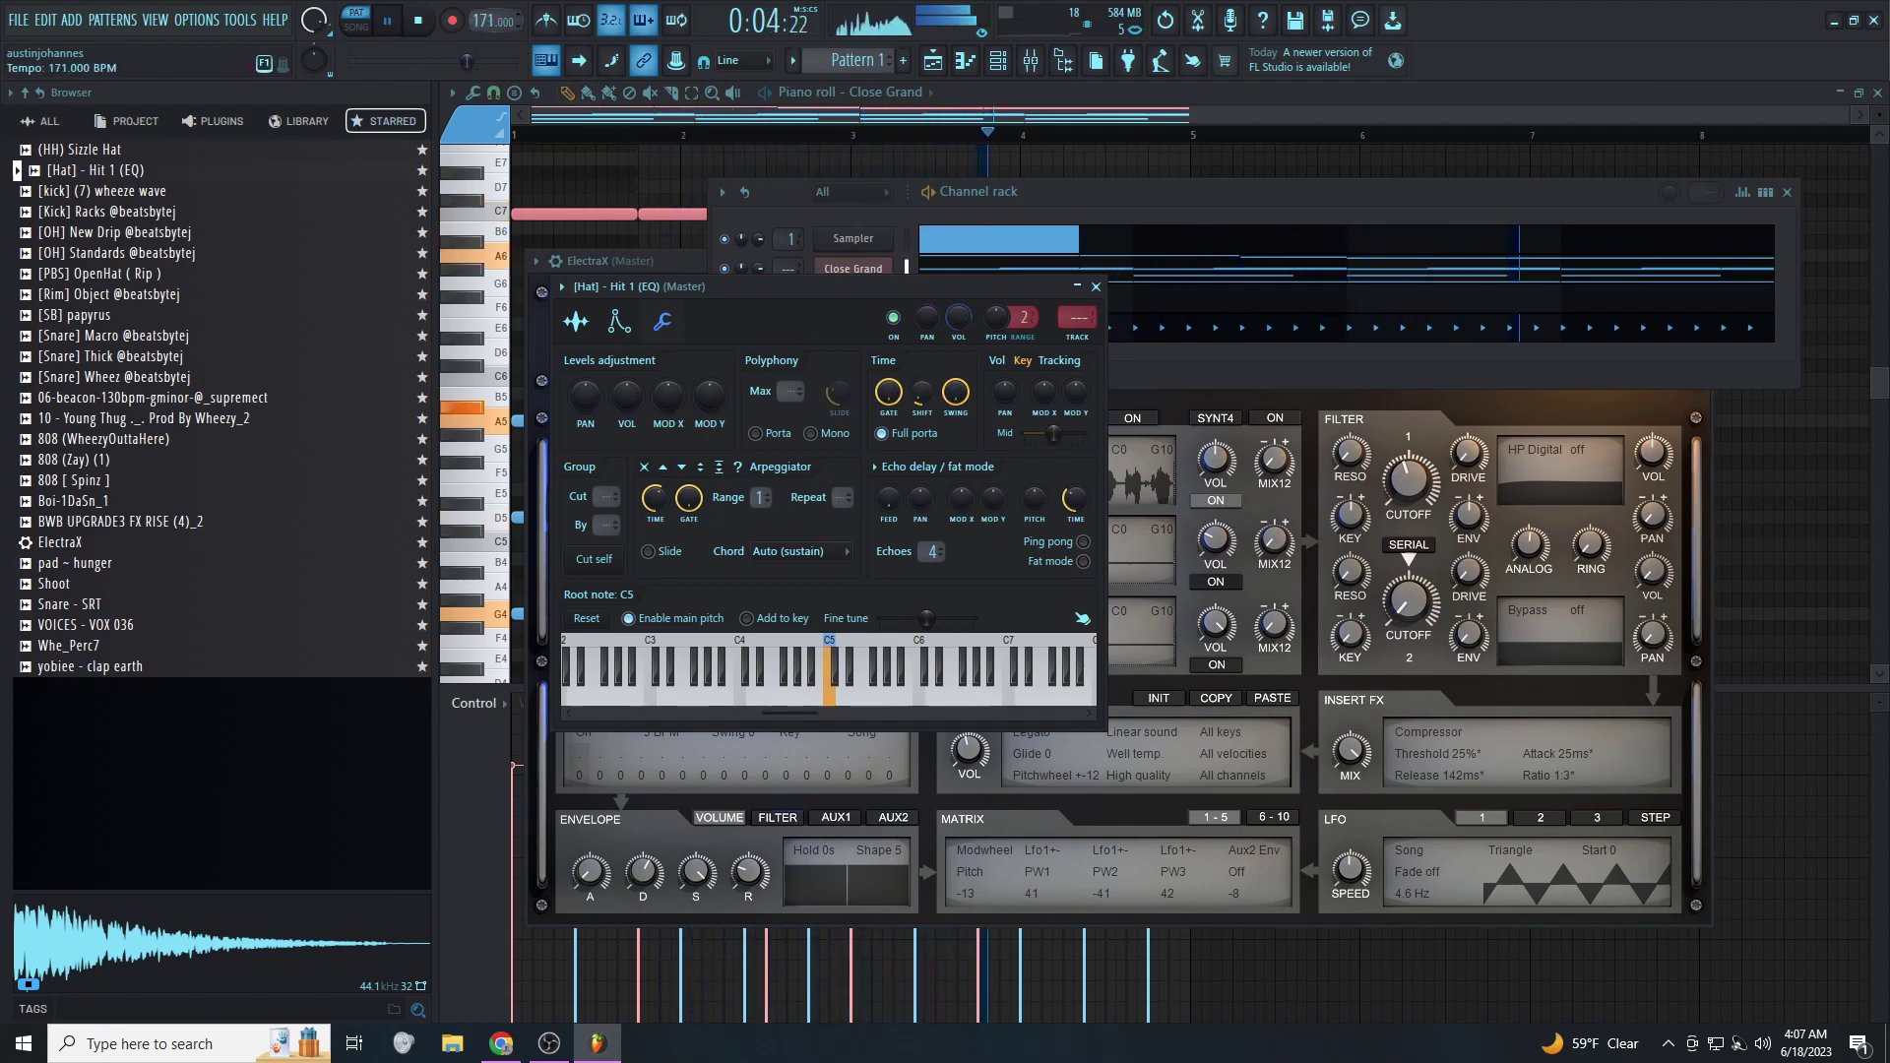
left_click_drag(476, 20, 475, 25)
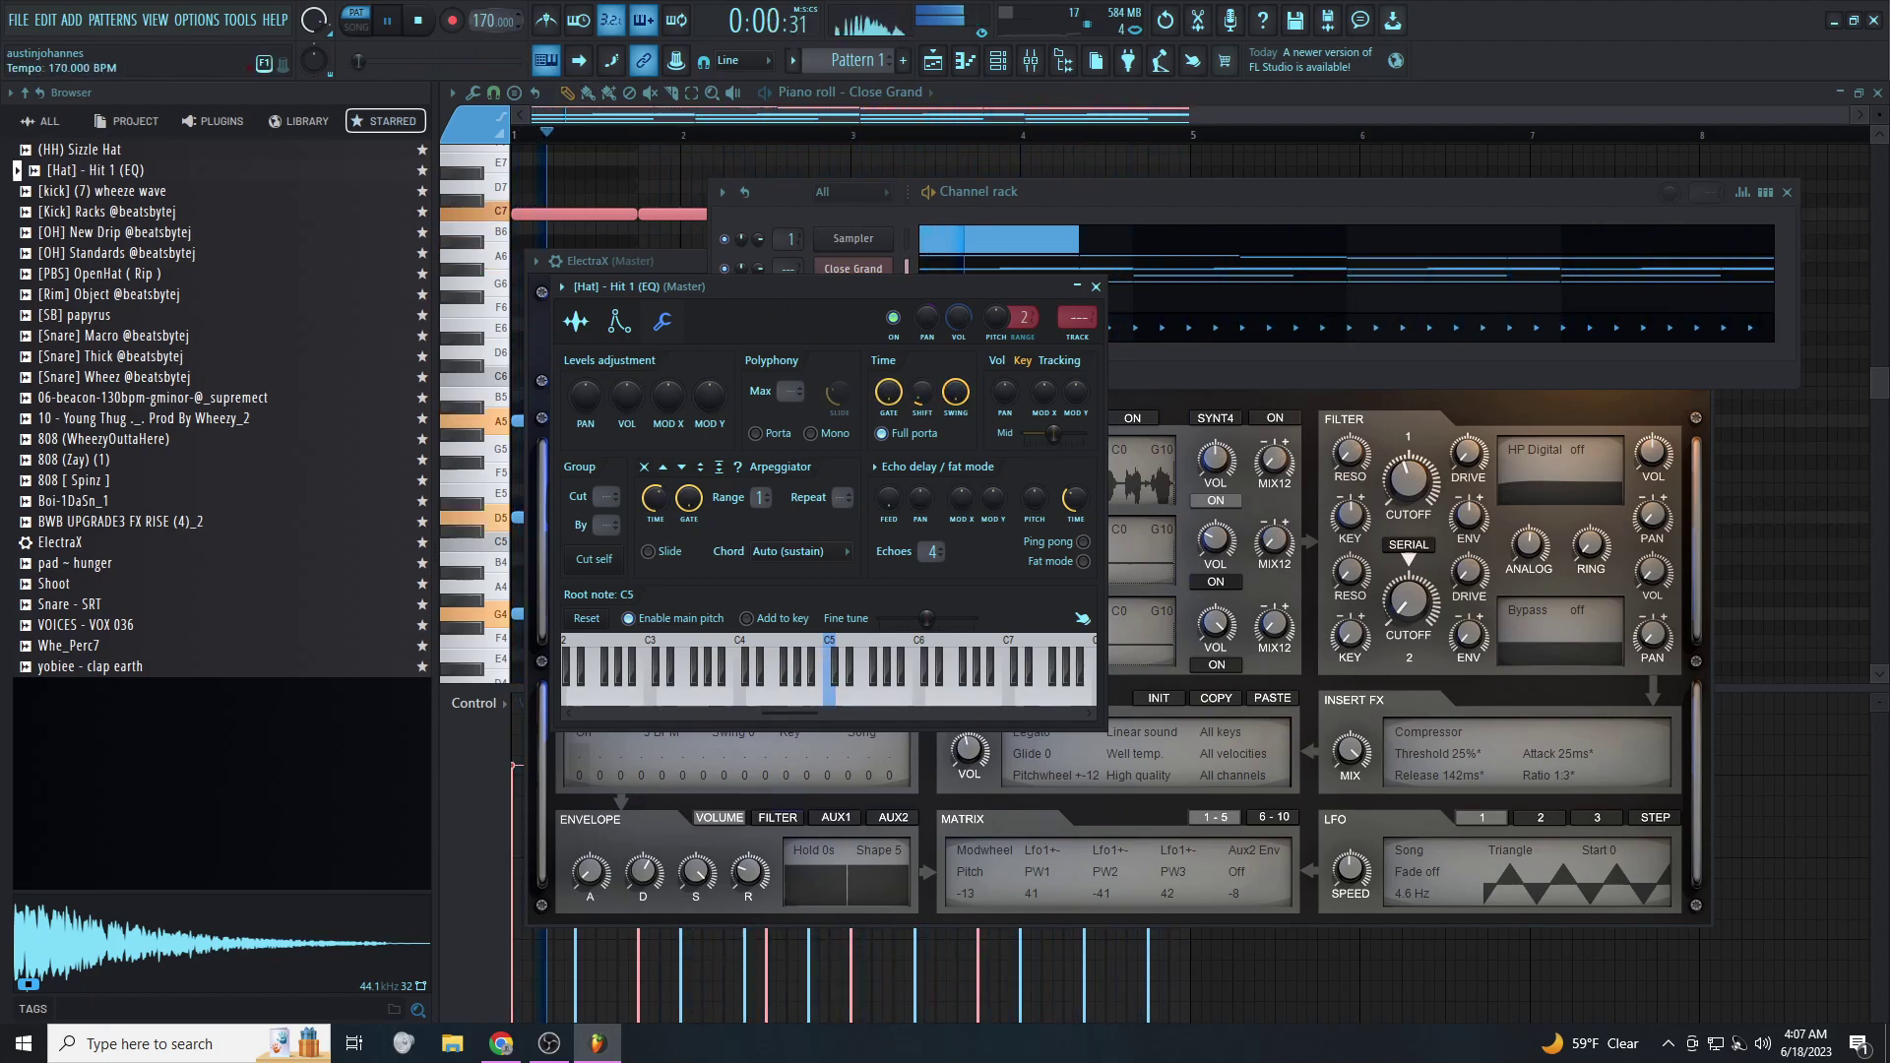
Copy the Close Grand notes into the ElectraX channel and mute Close Grand
left_click(1046, 197)
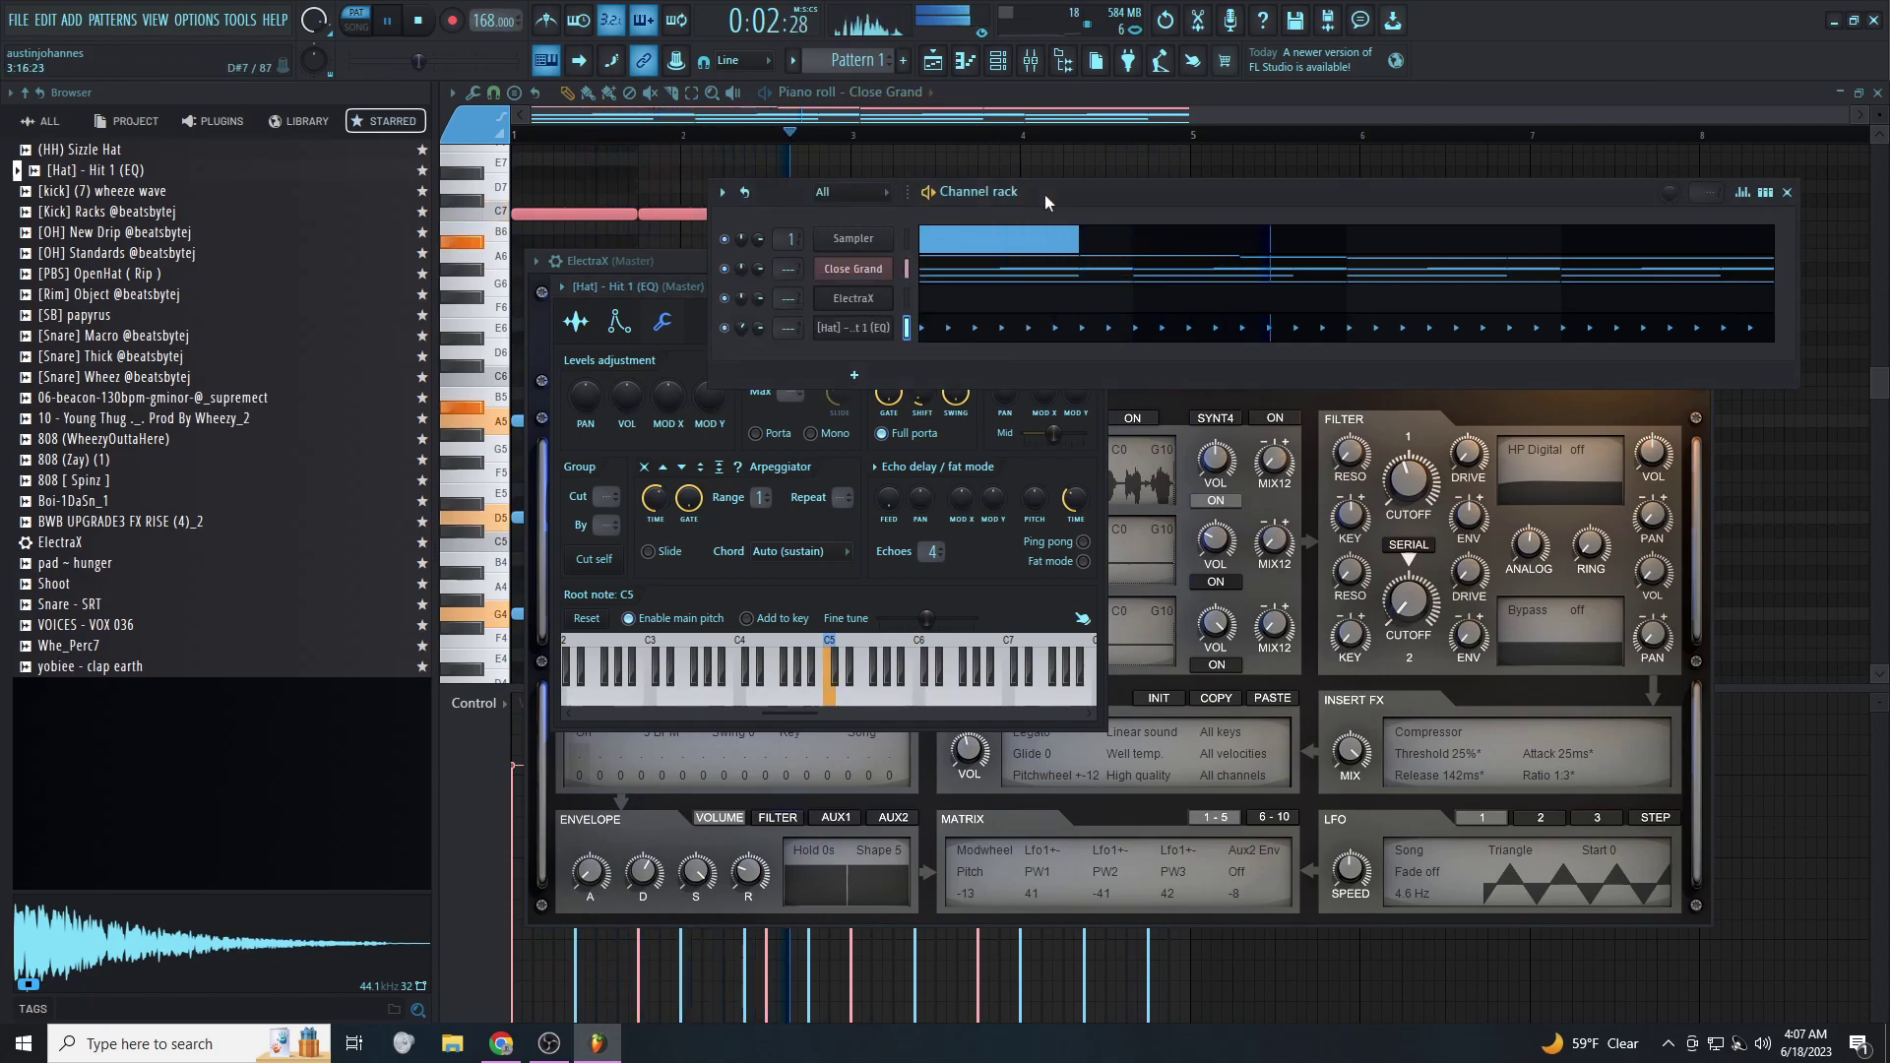
left_click(905, 270)
key("ctrl+c")
left_click(906, 299)
key("ctrl+v")
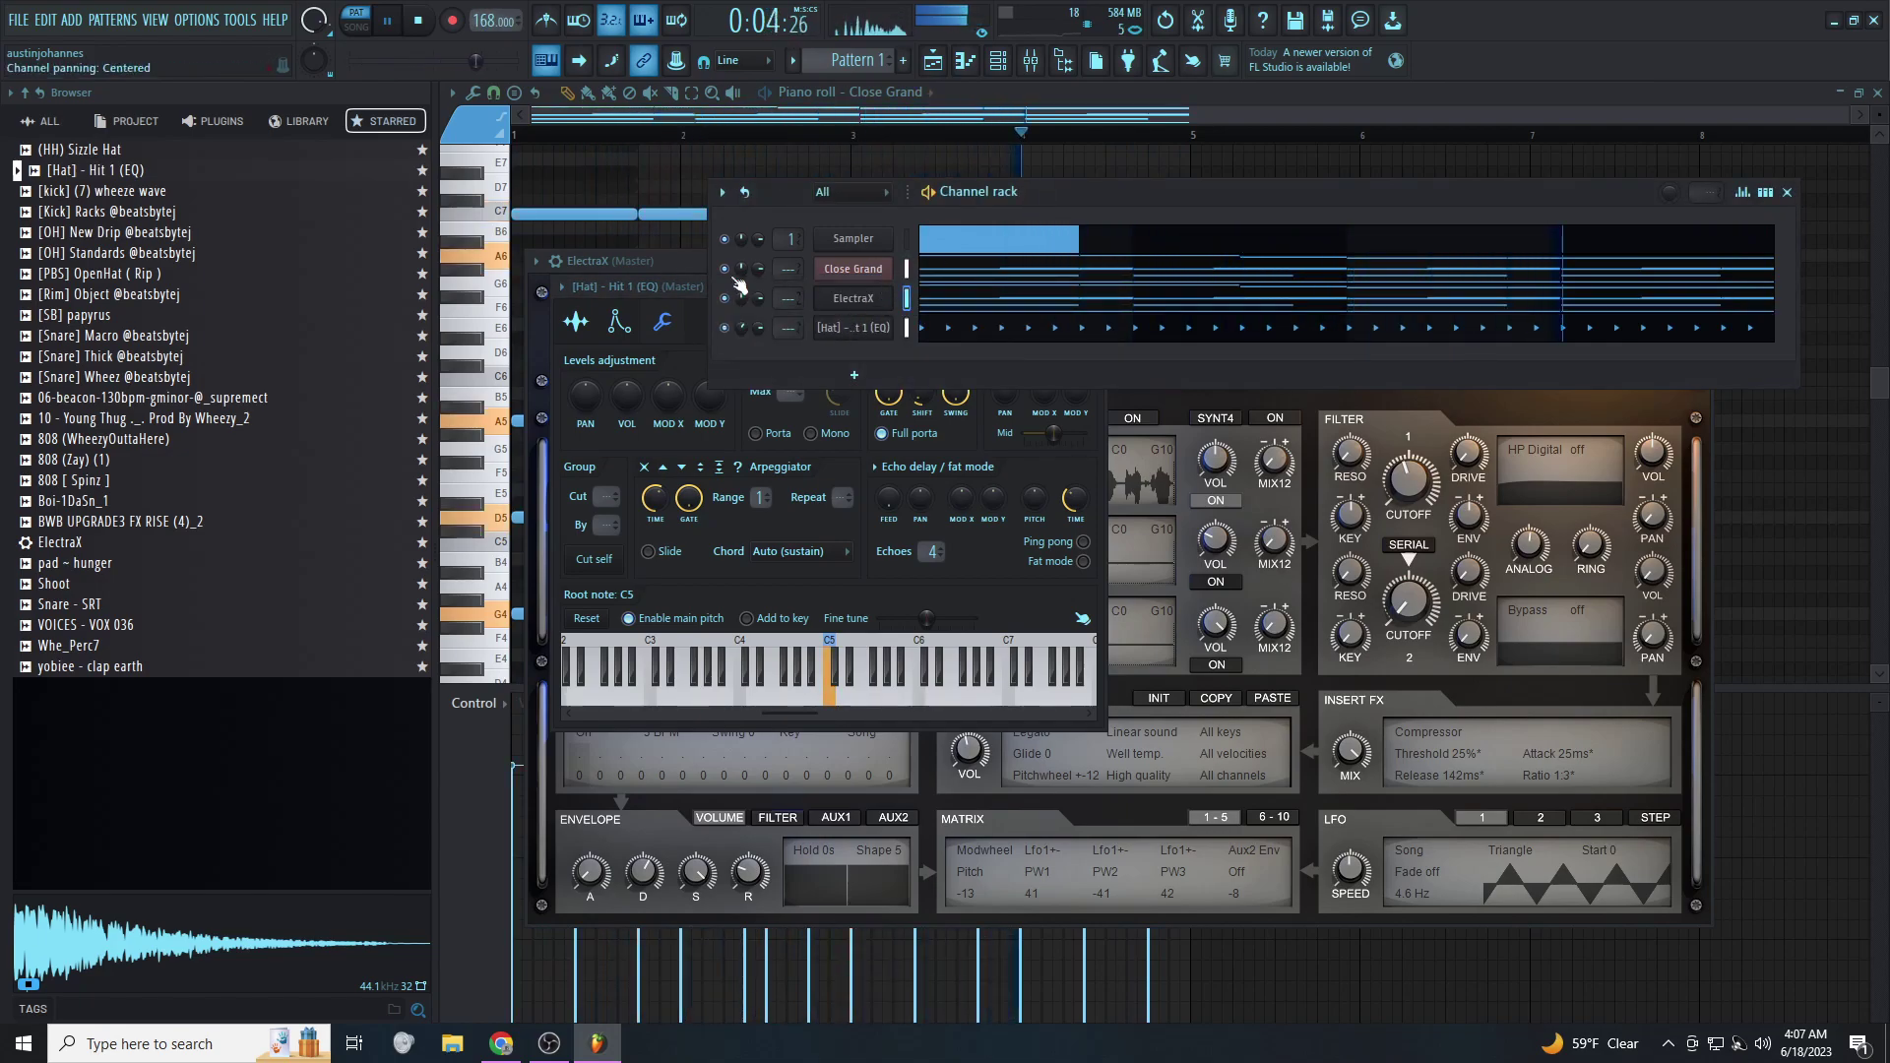
left_click(726, 269)
Load the Ocean Veau & Imperial - JVCKBOY$ XP bank in ElectraX and open its patch browser
left_click(863, 305)
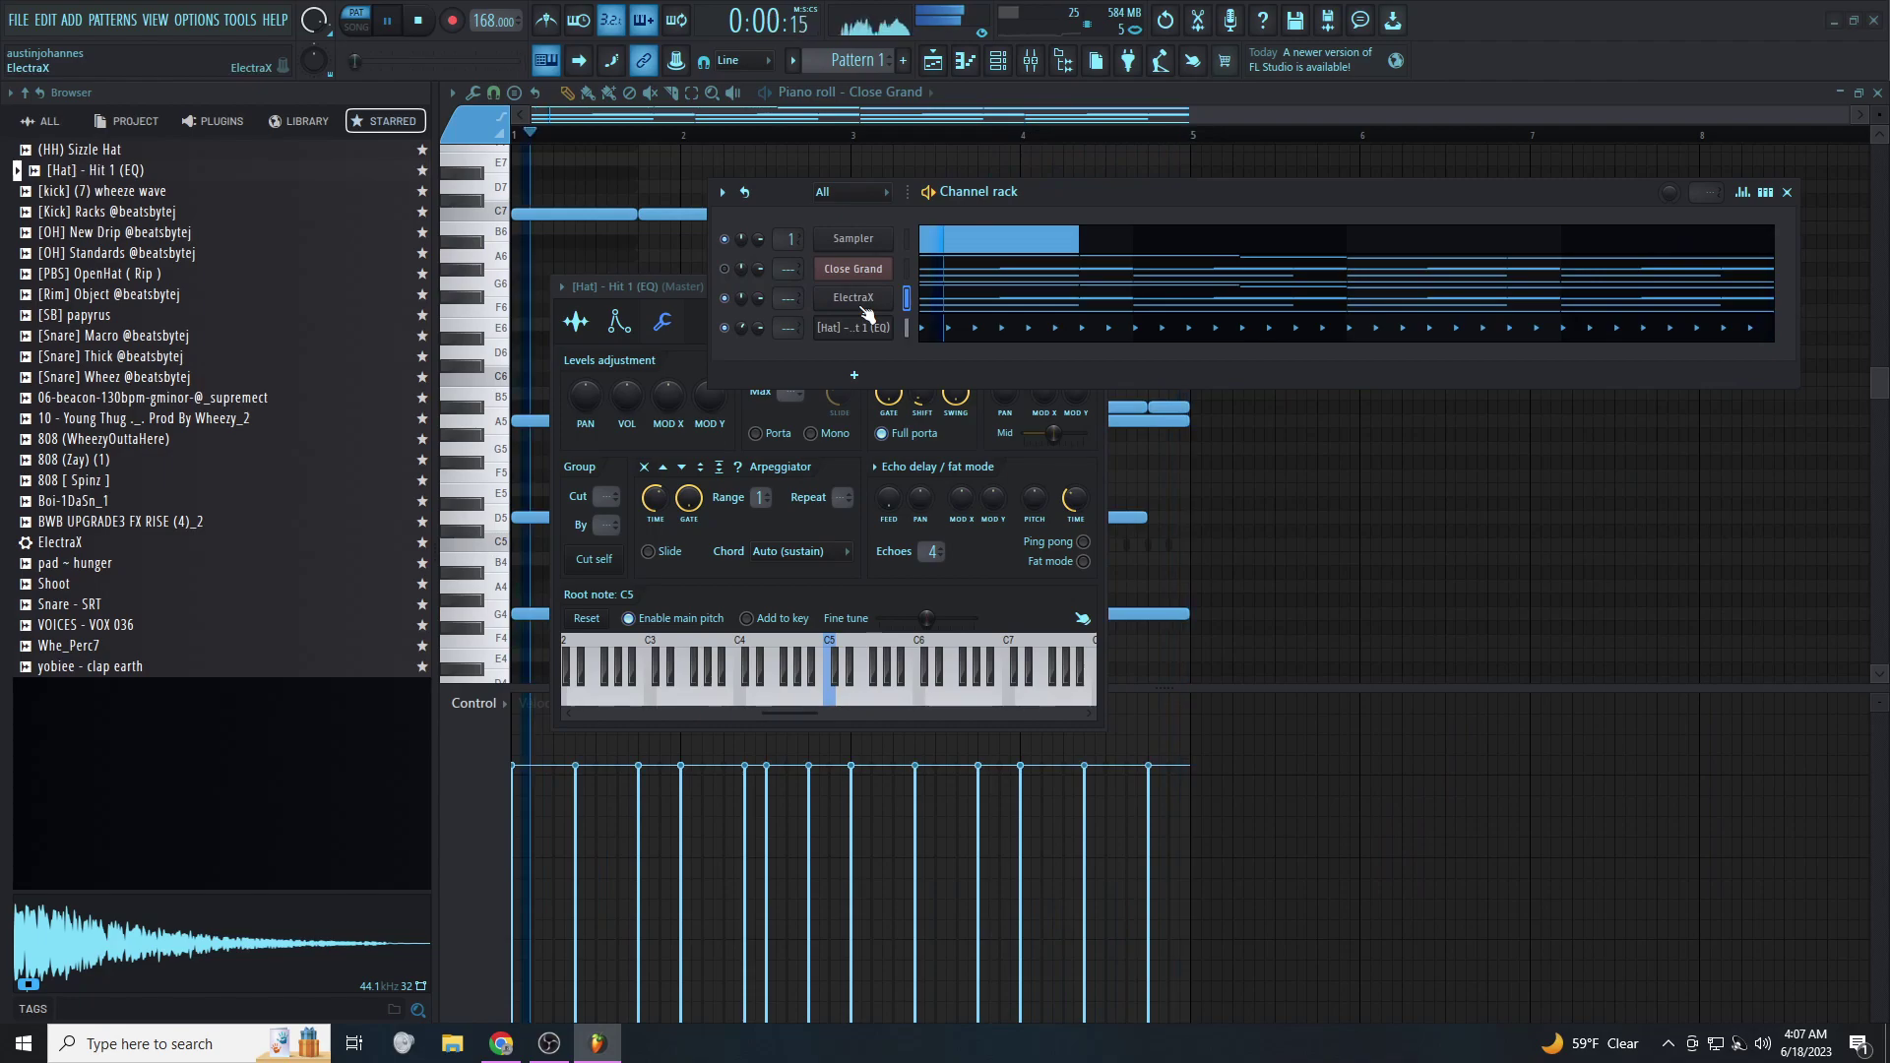
left_click(859, 303)
left_click(683, 329)
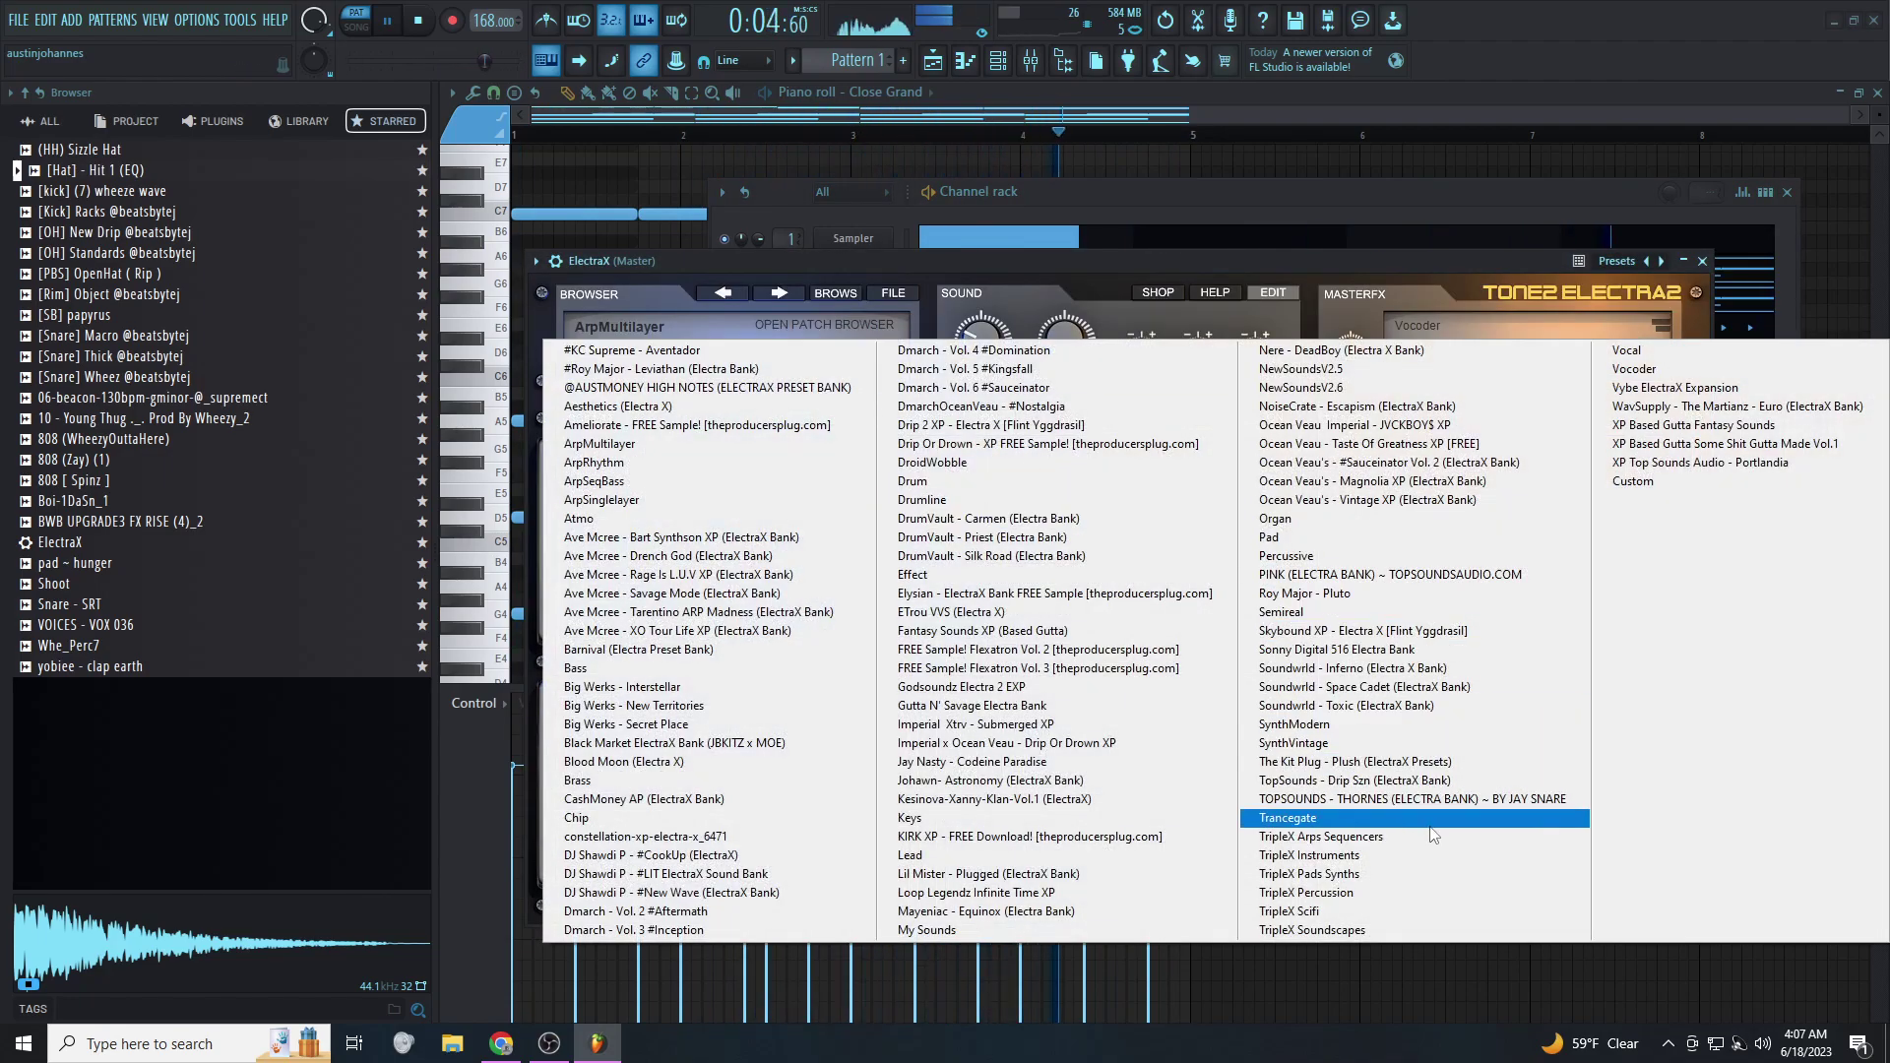
left_click(1378, 421)
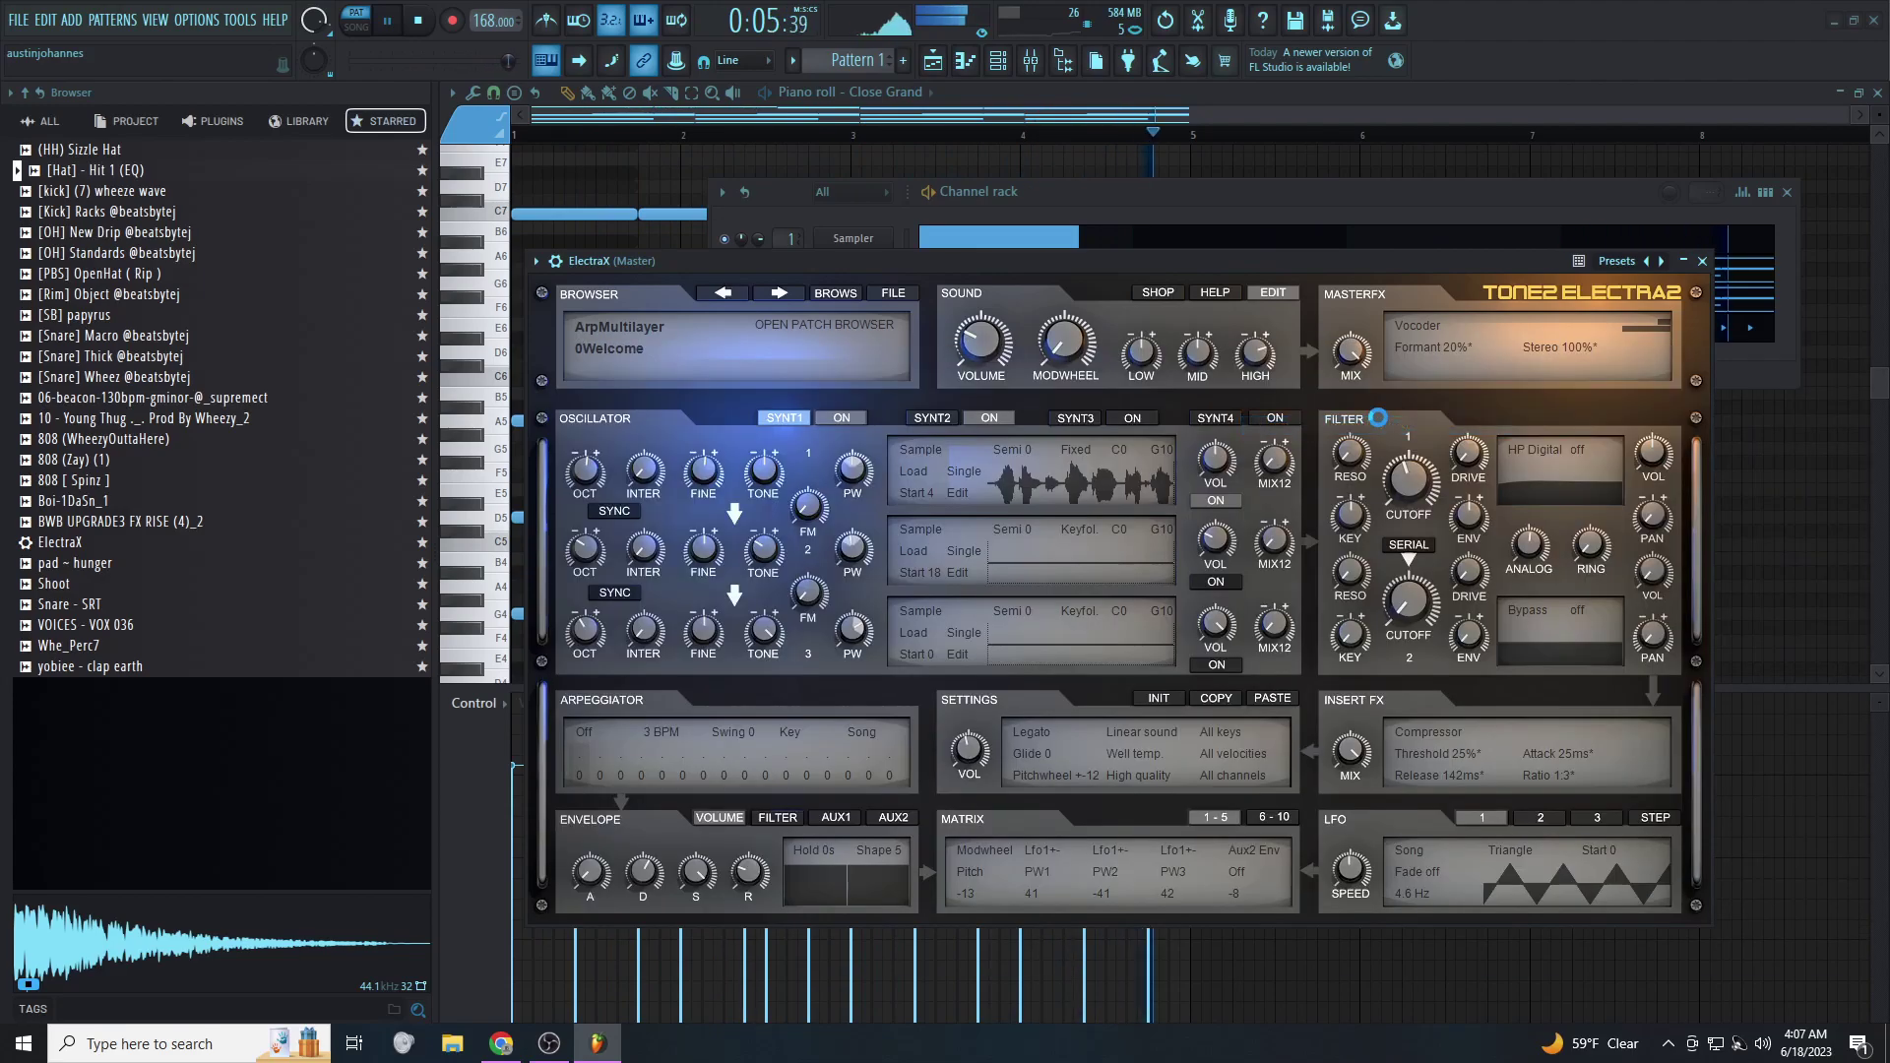
left_click(845, 293)
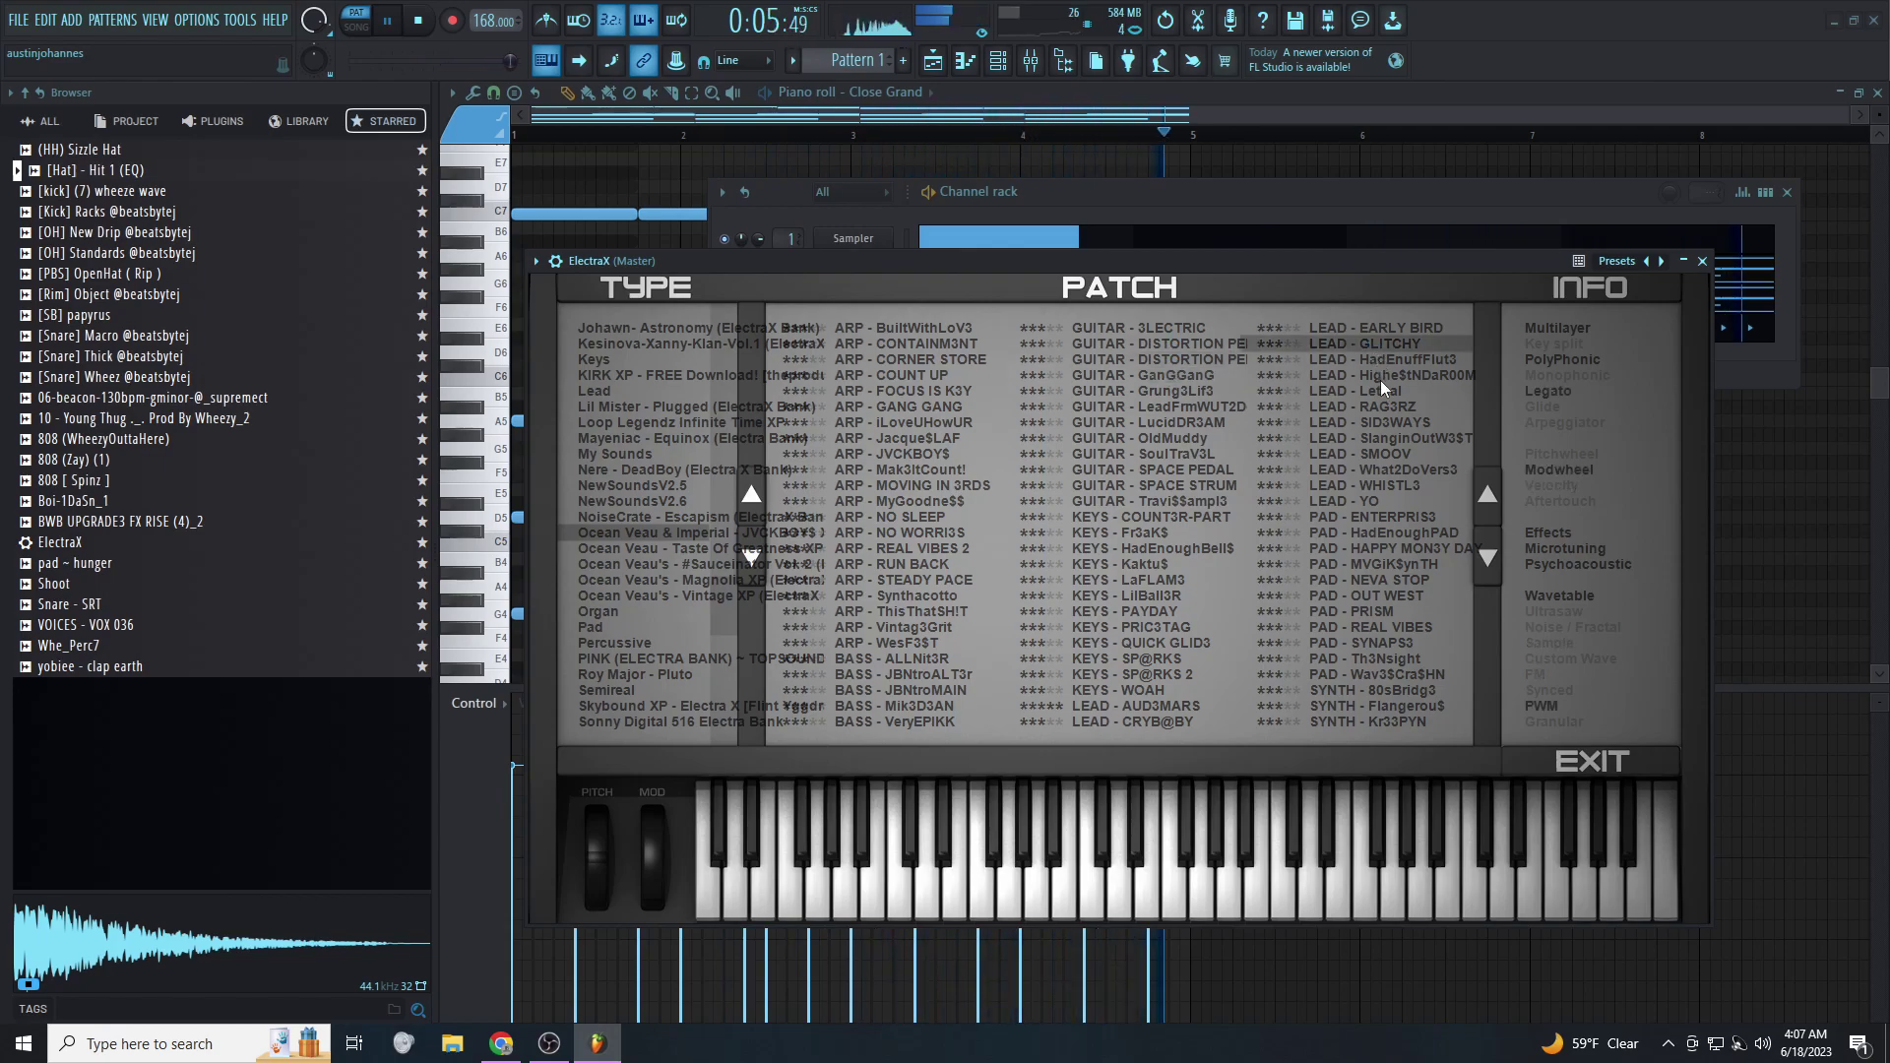
Audition pad, bass and keys patches from the bank against the loop and load KEYS - LaFLAM3
left_click(1359, 514)
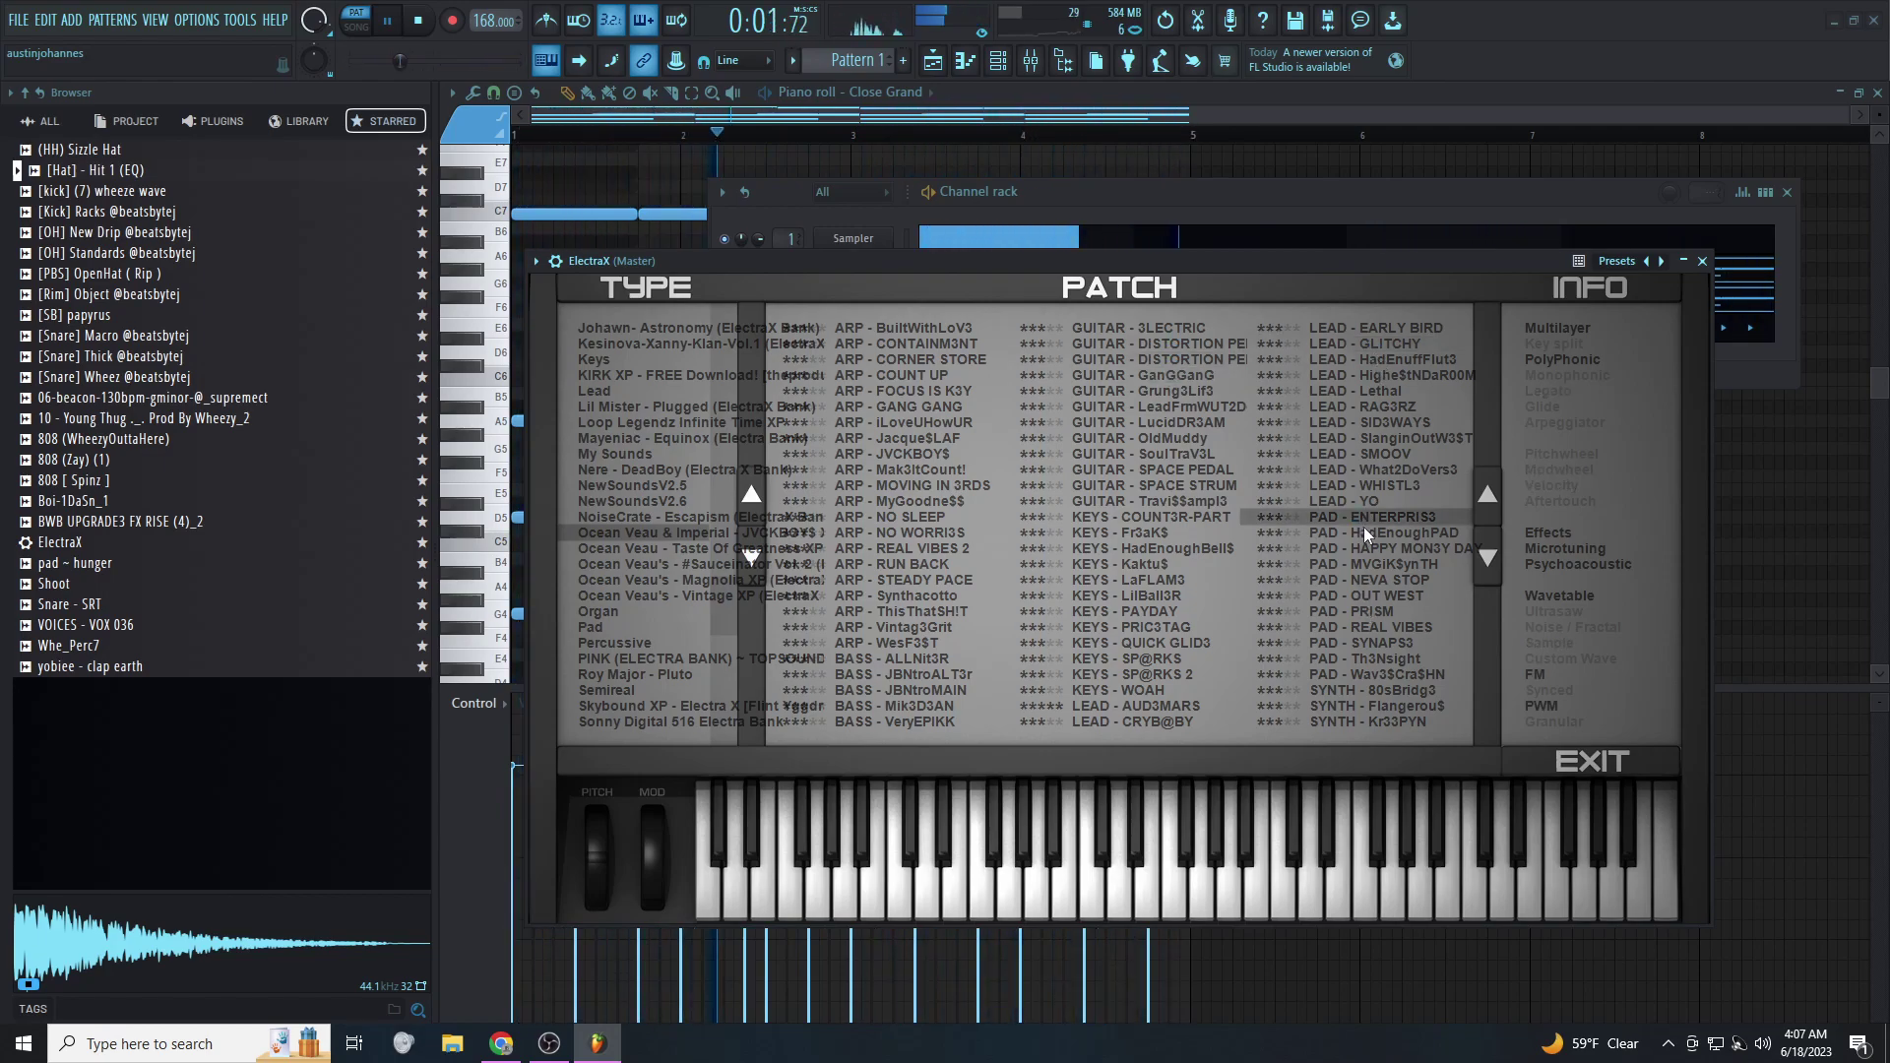
left_click(1373, 548)
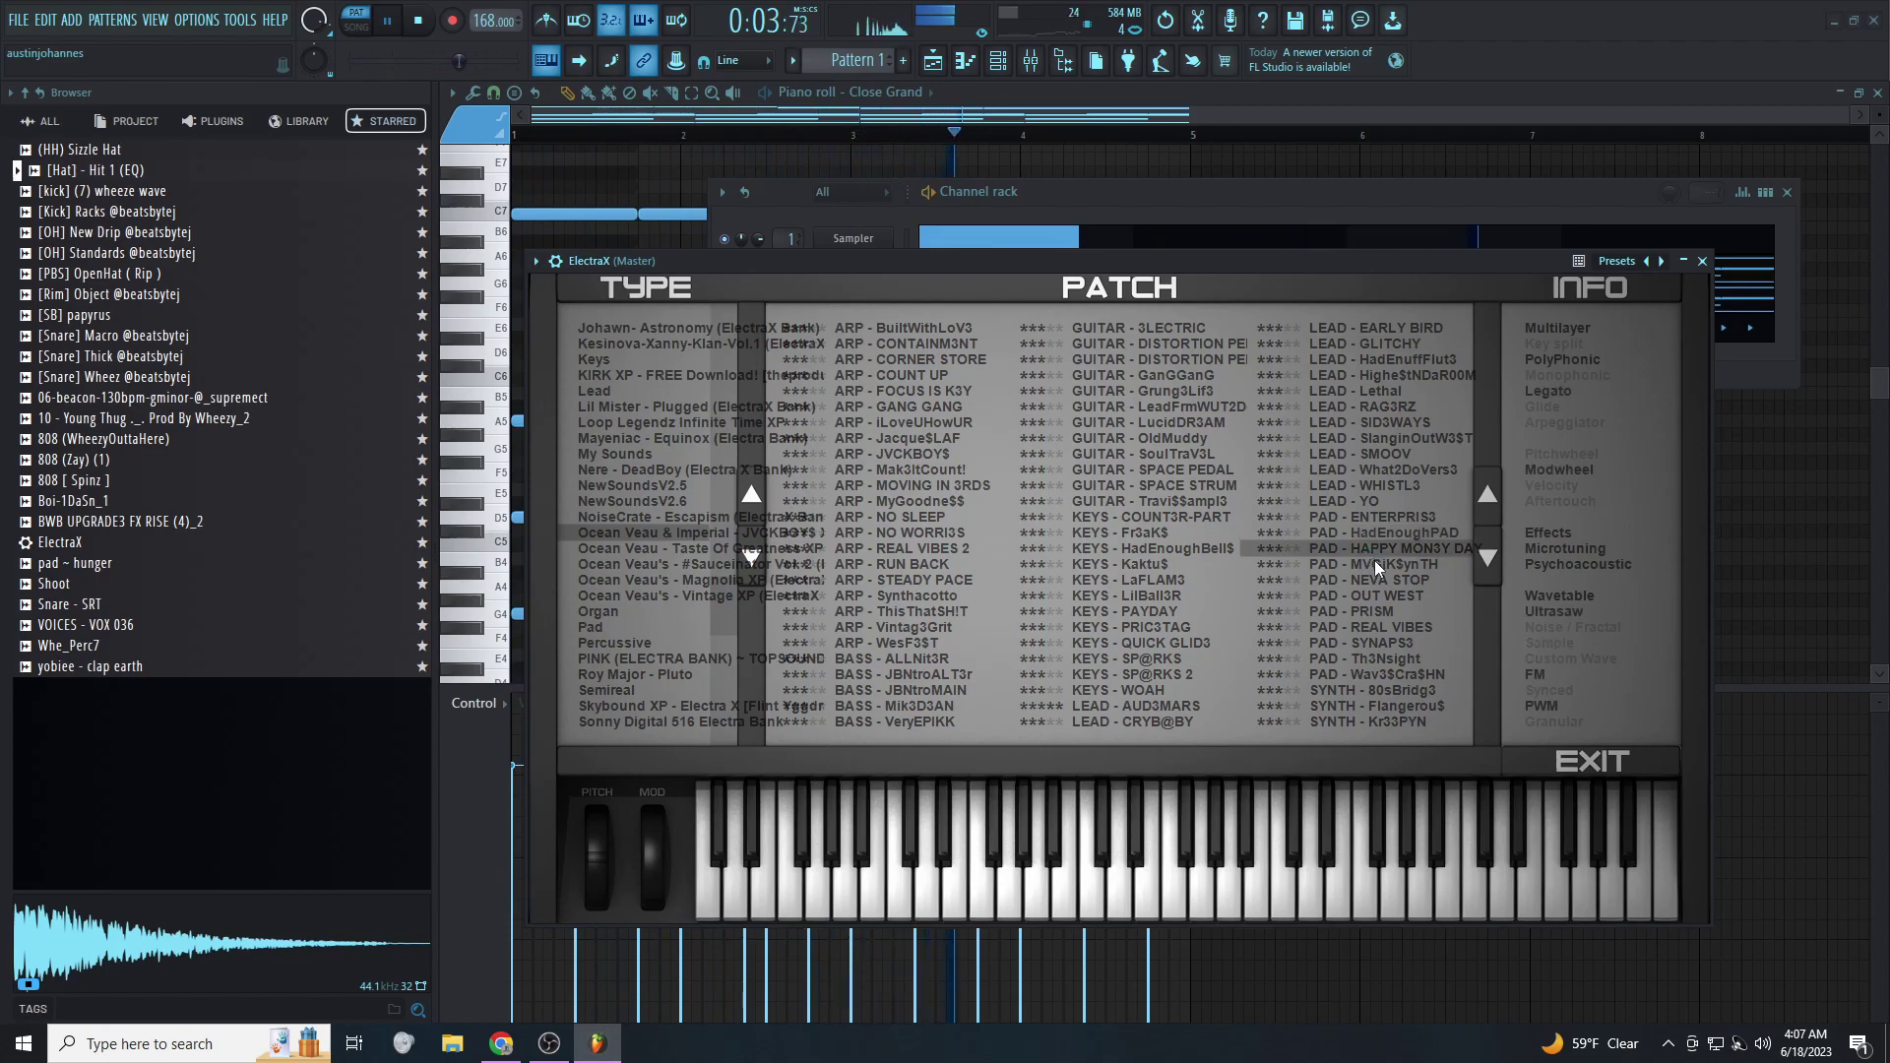
left_click(1378, 596)
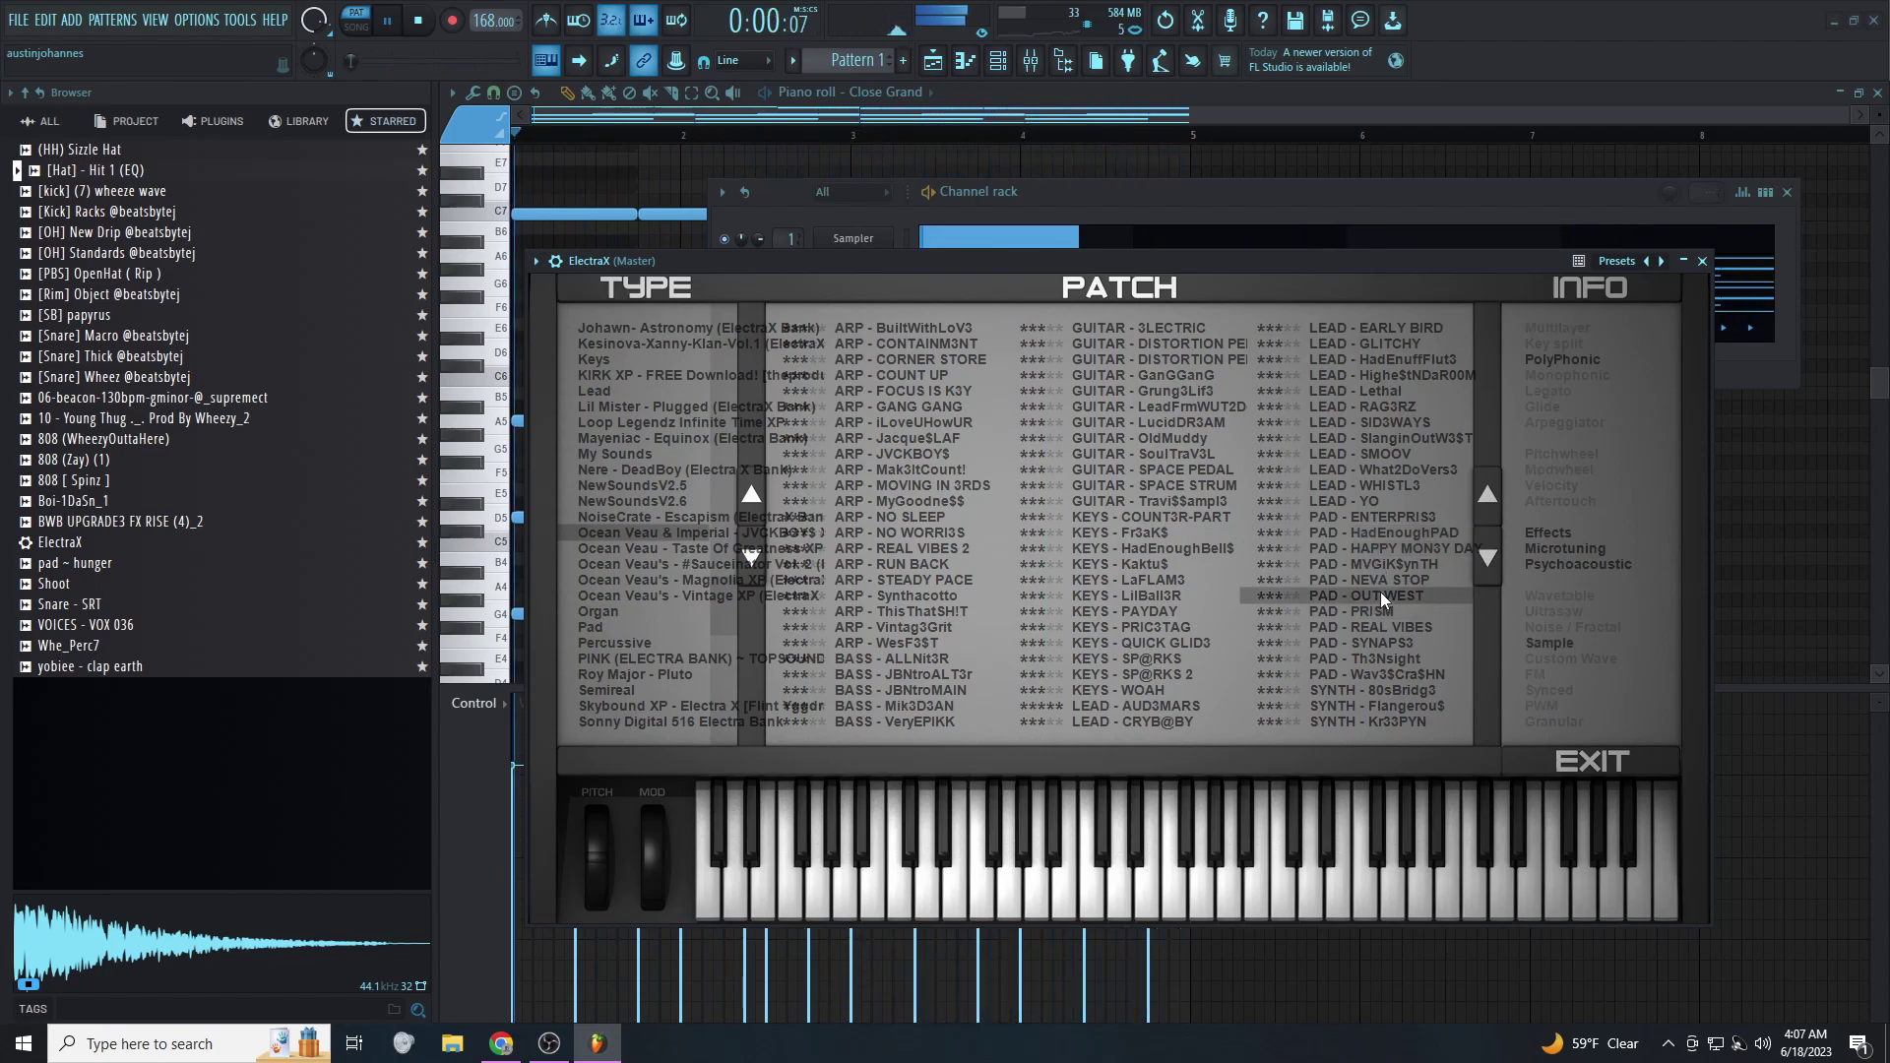
left_click(939, 705)
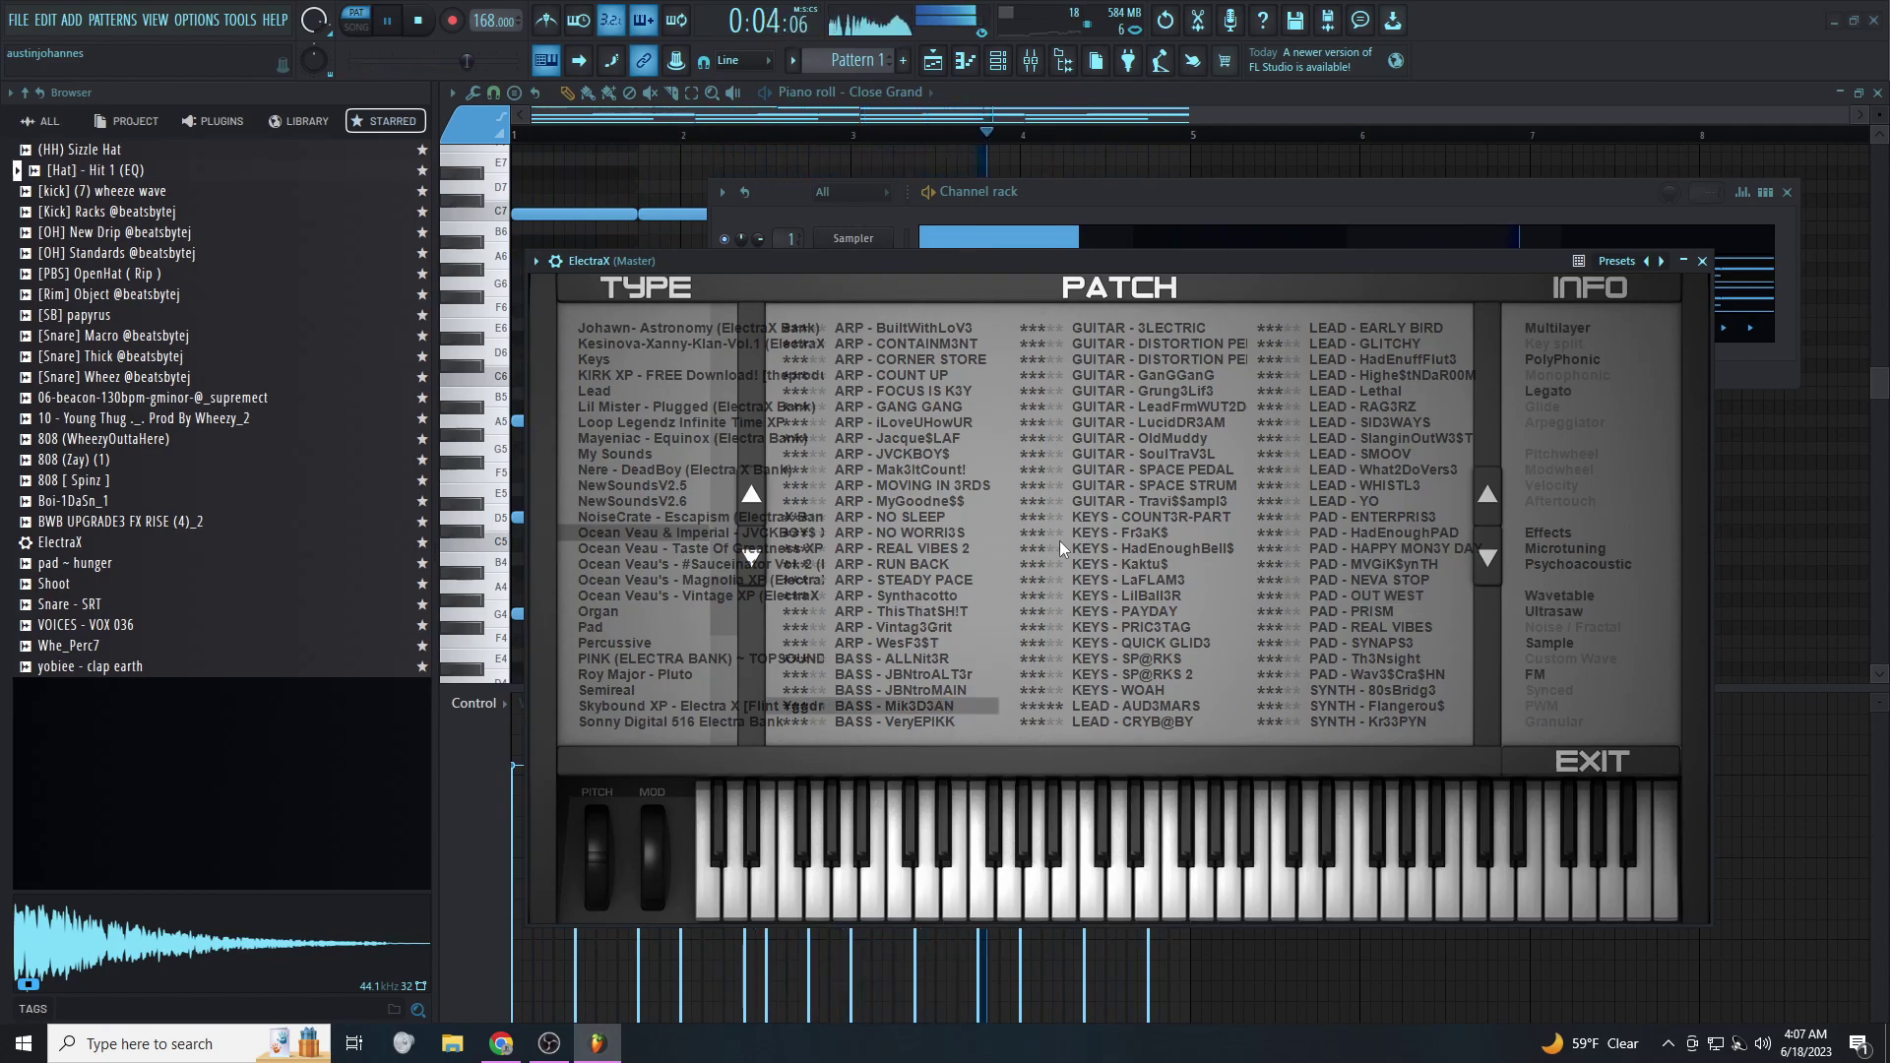
left_click(1130, 641)
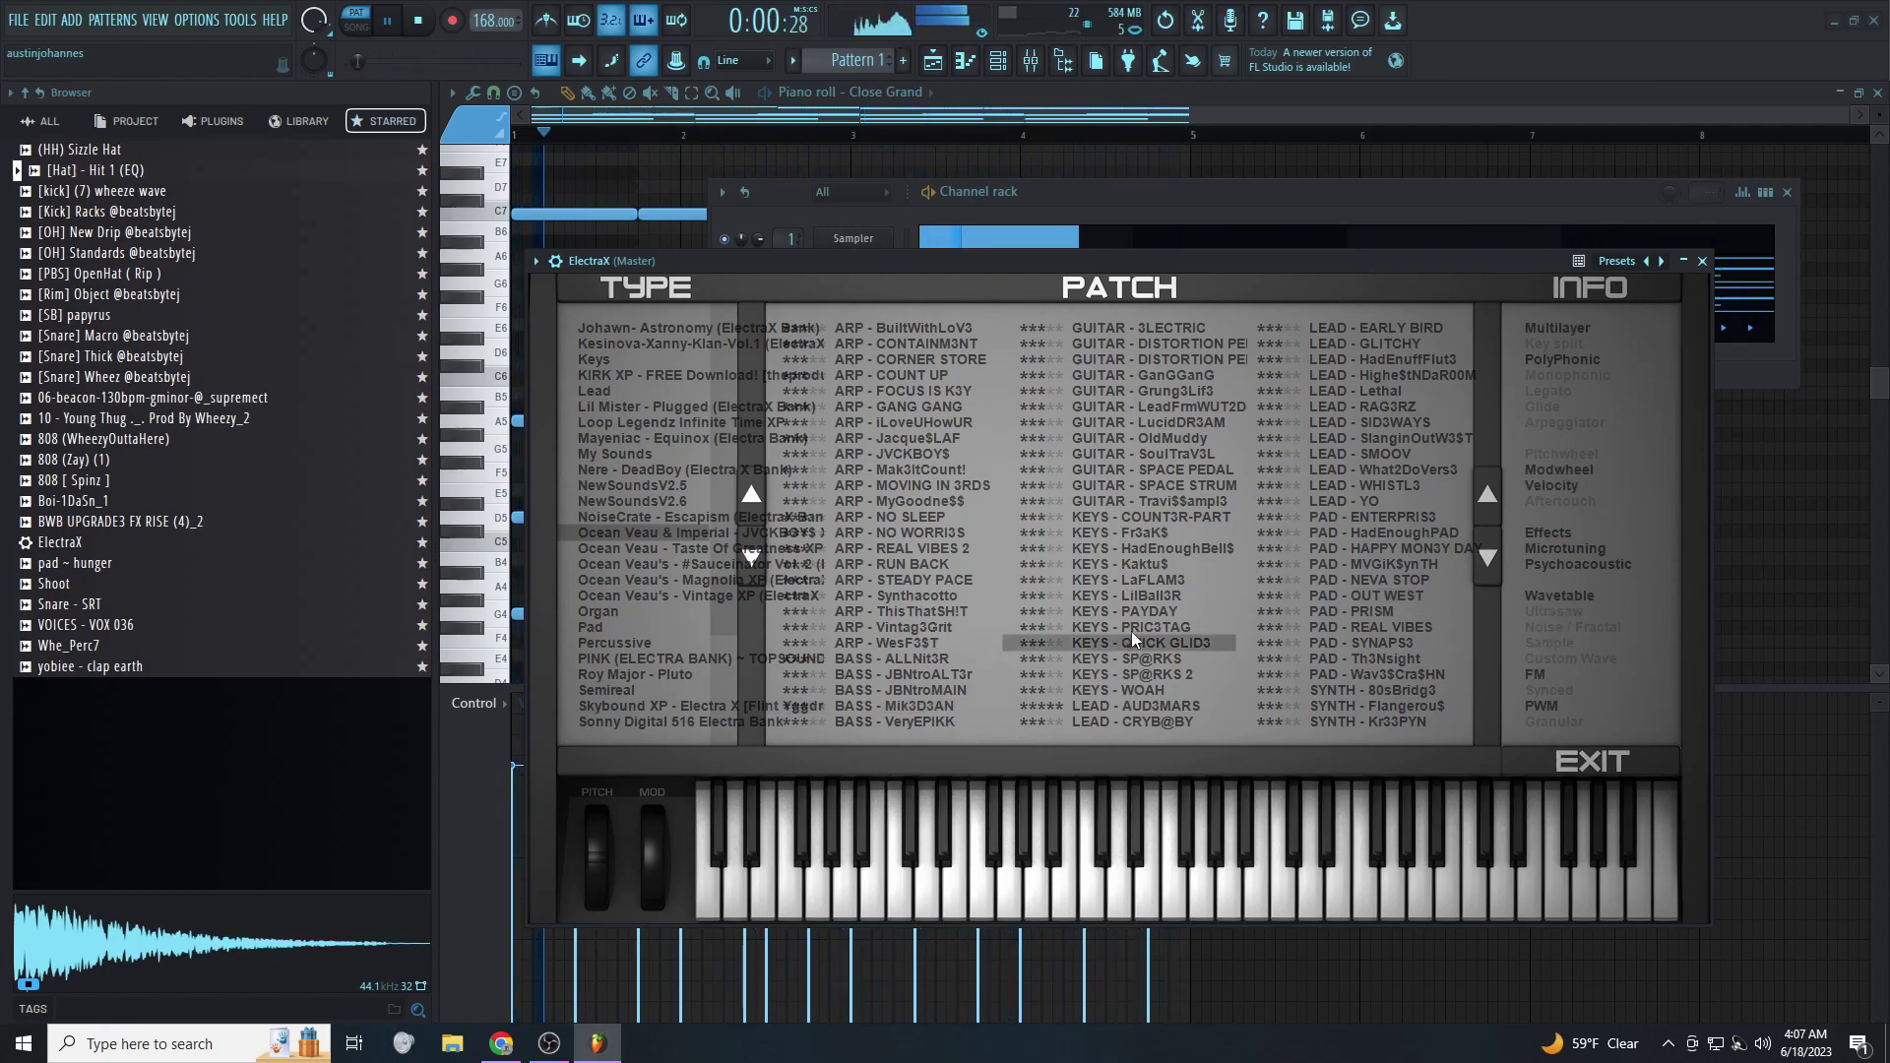
left_click(1130, 628)
left_click(1133, 603)
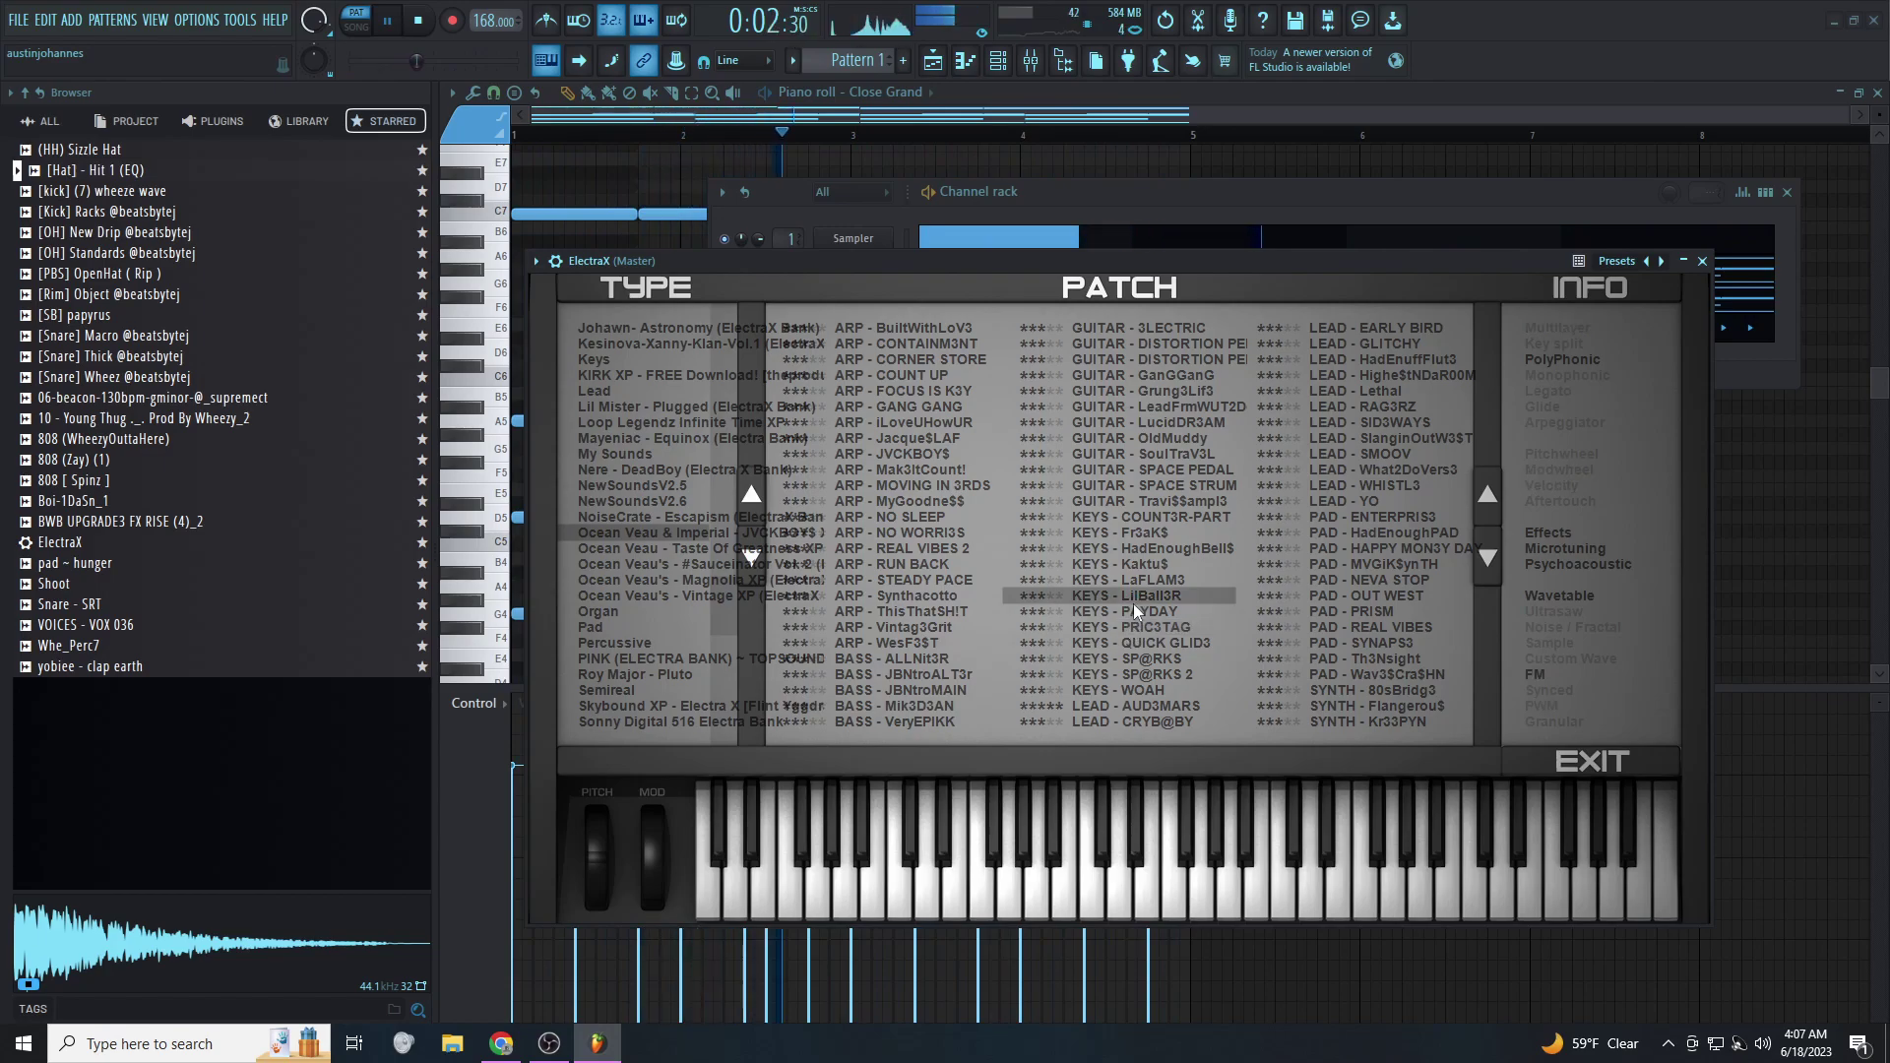
left_click(1136, 579)
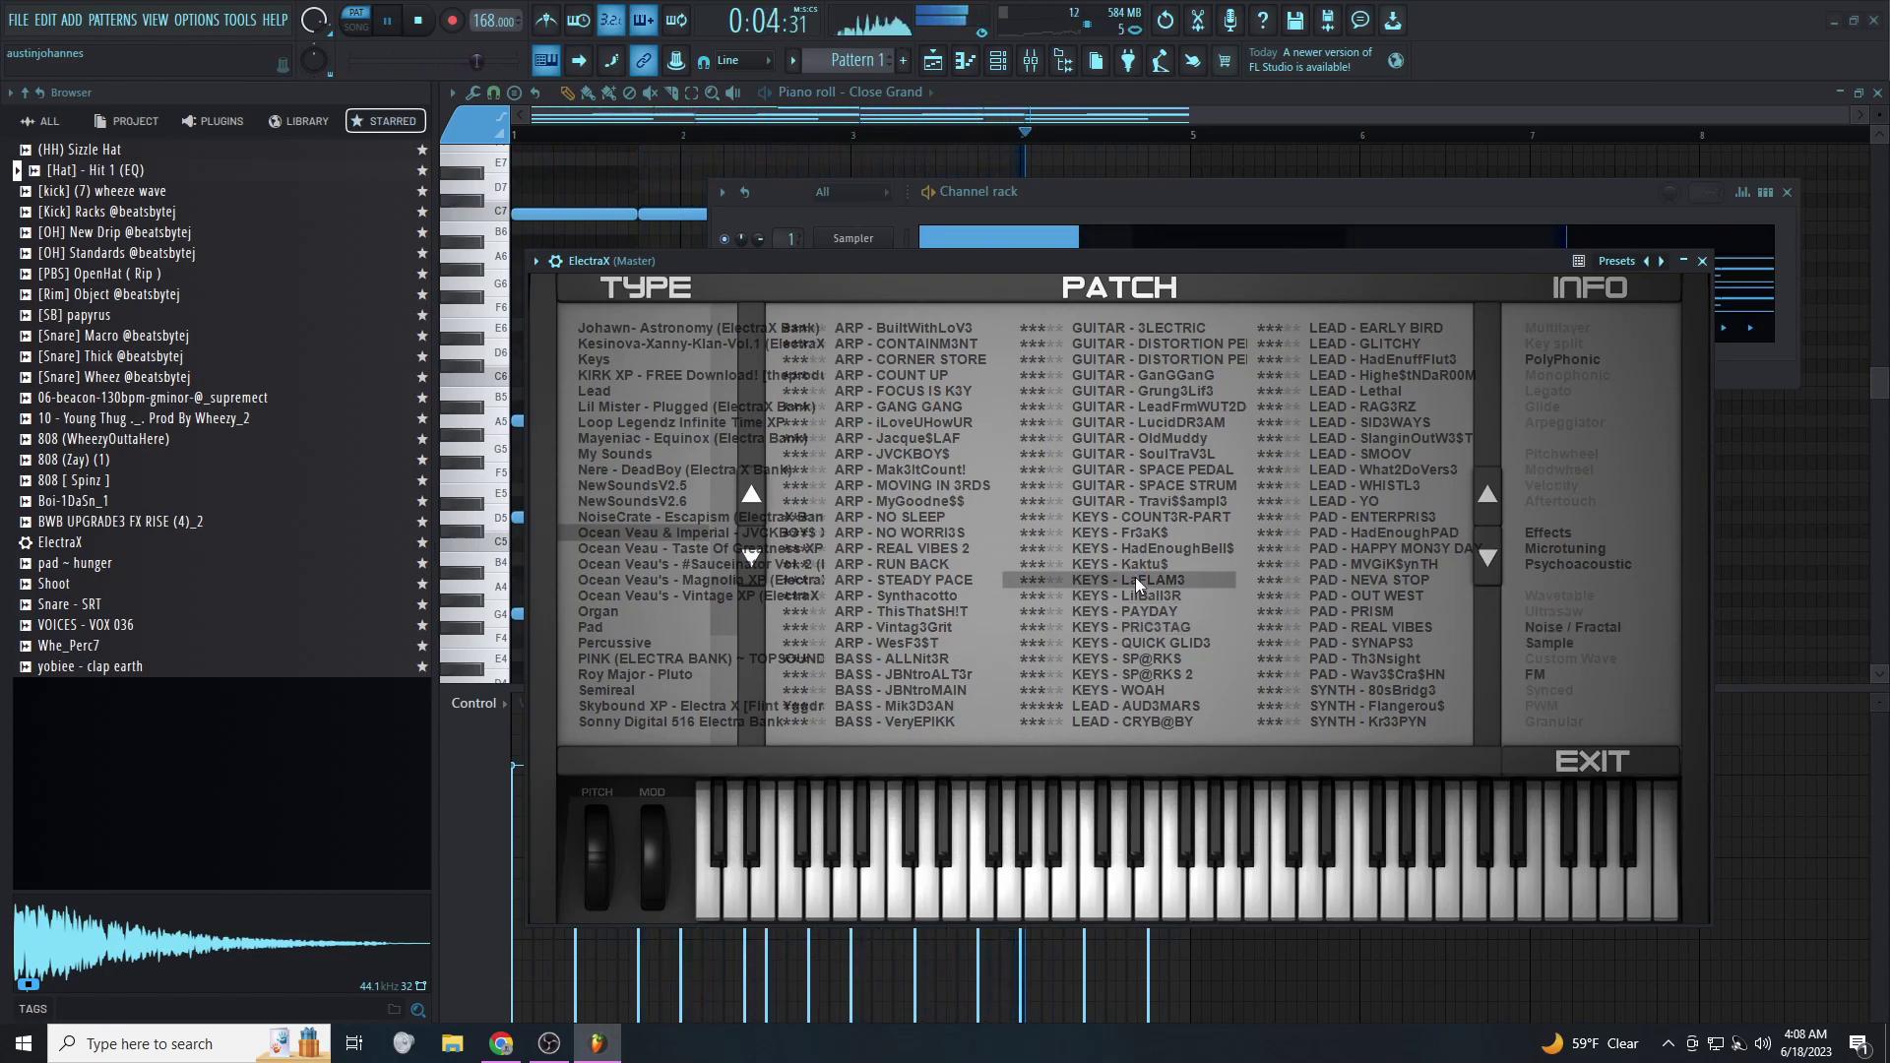
View ElectraX's wrapper settings and return to its plugin editor
left_click(555, 261)
left_click(603, 295)
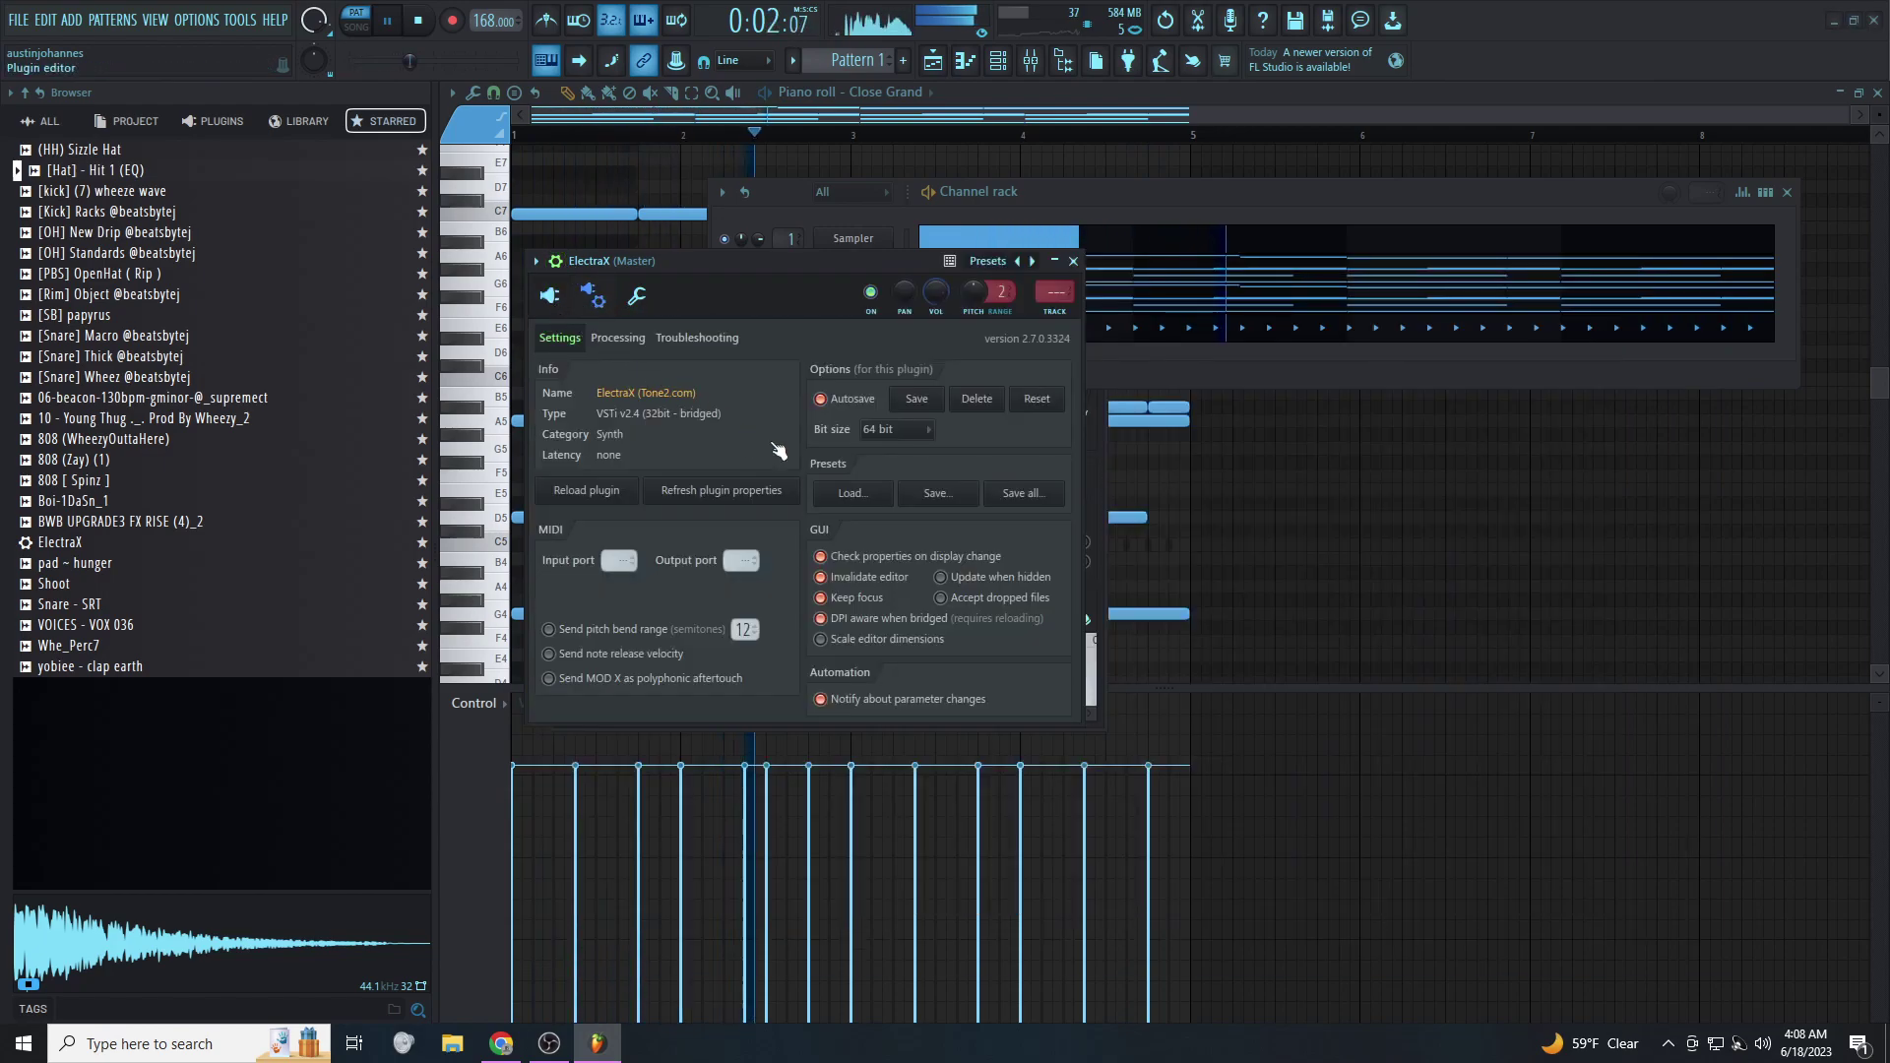
left_click(550, 295)
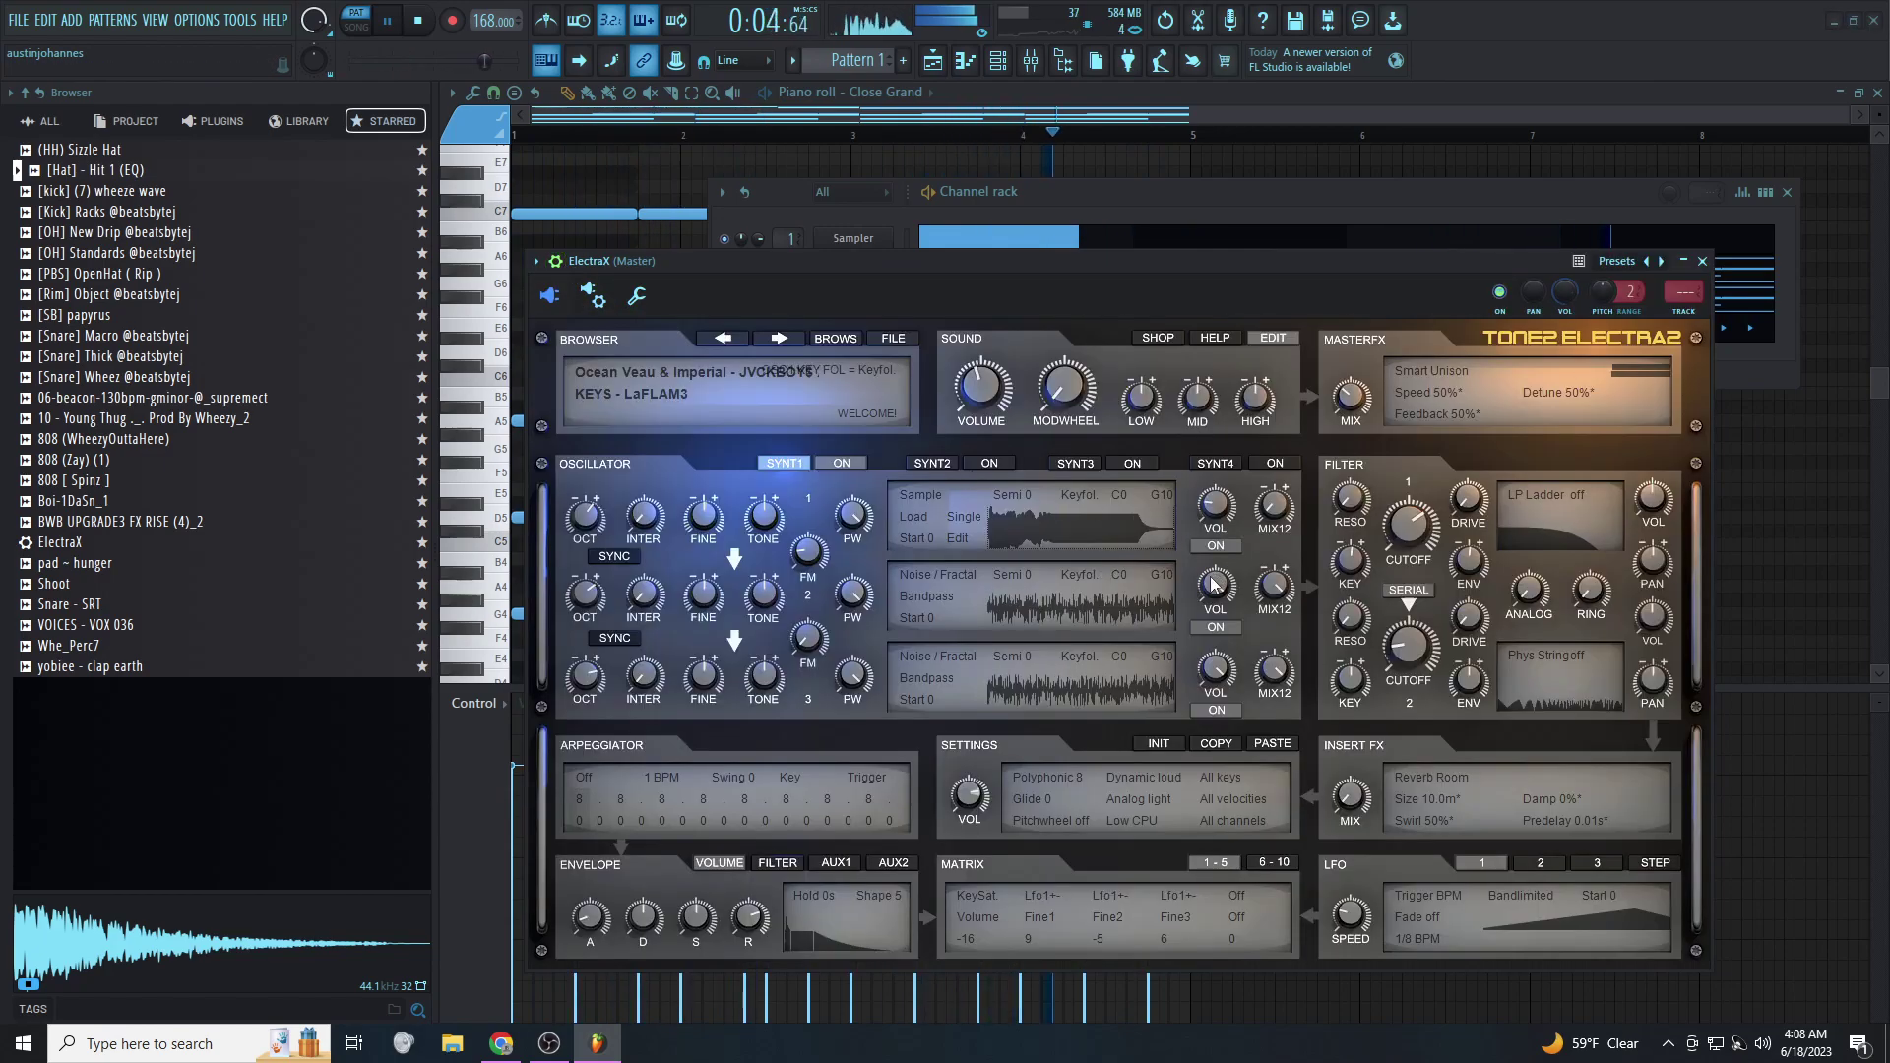
Set ElectraX's modulation matrix amounts to 0 for Volume, -1 for Fine2 and 3 for Fine3
left_click(1219, 709)
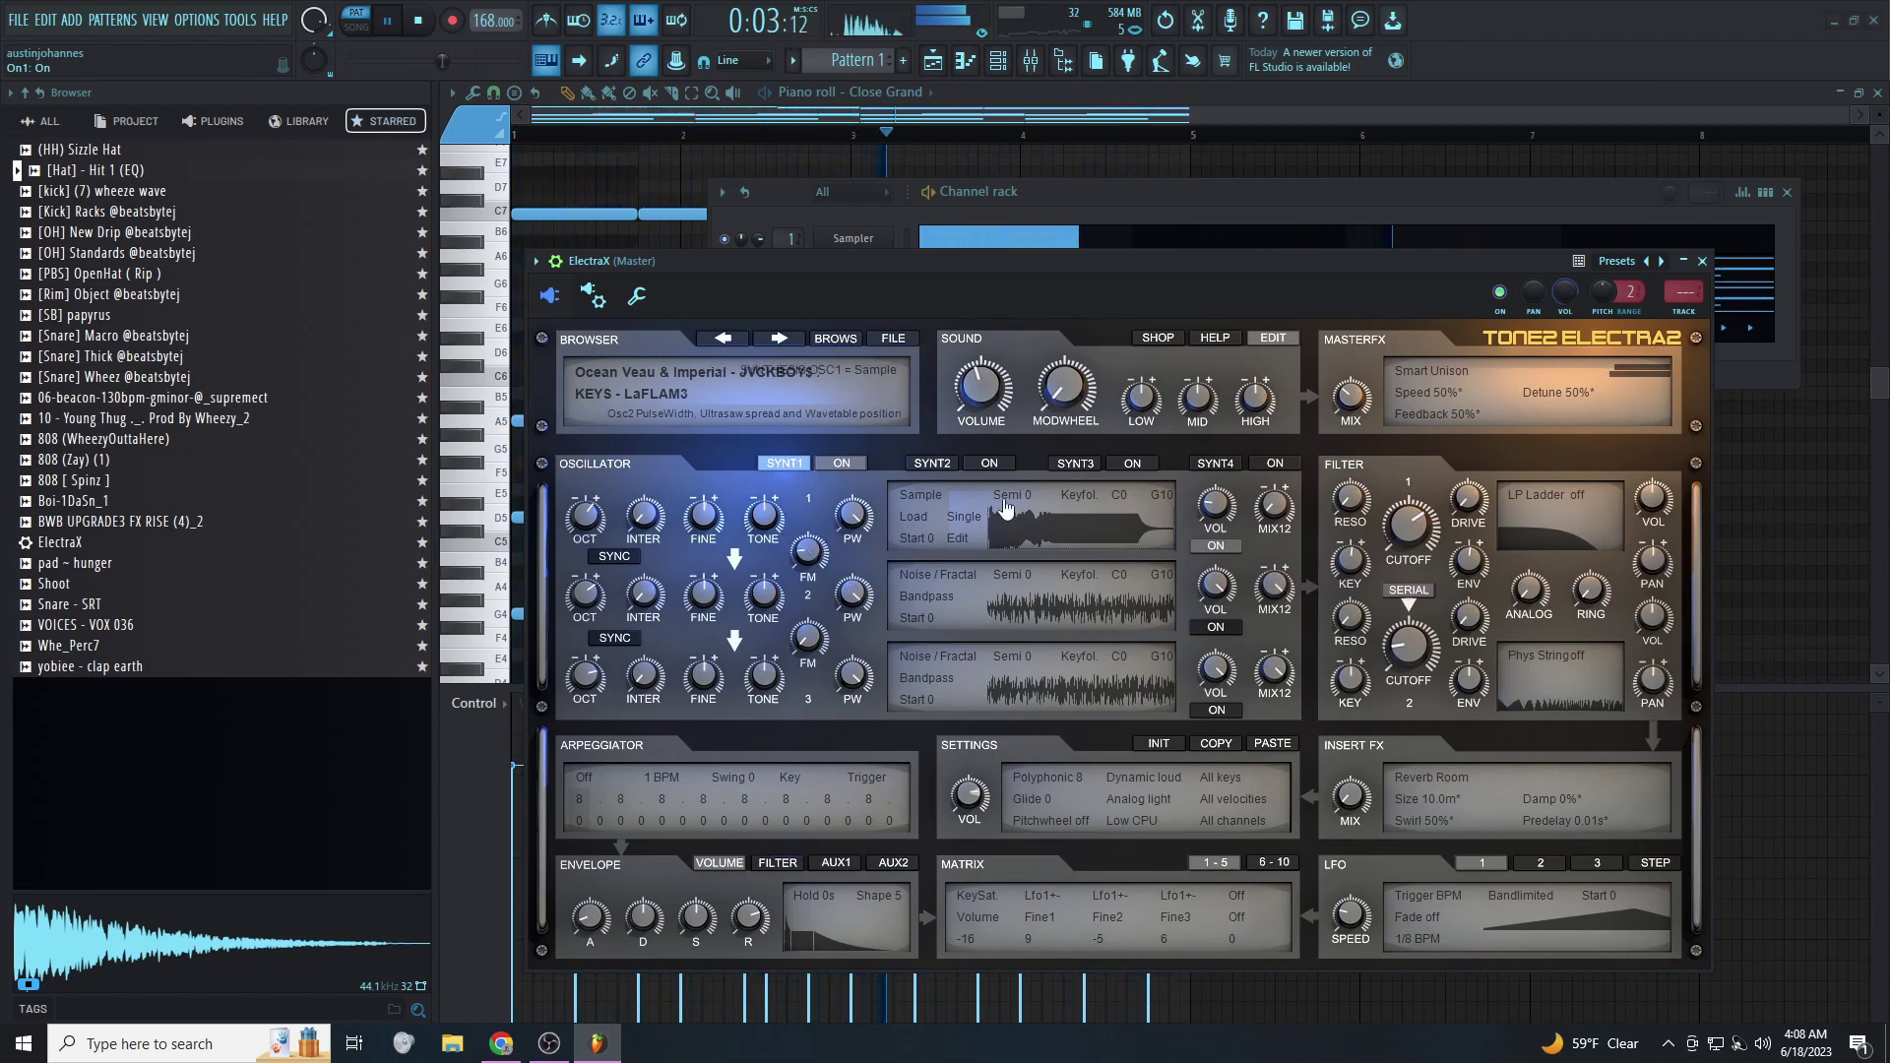
right_click(705, 514)
left_click(748, 524)
right_click(765, 514)
left_click(800, 528)
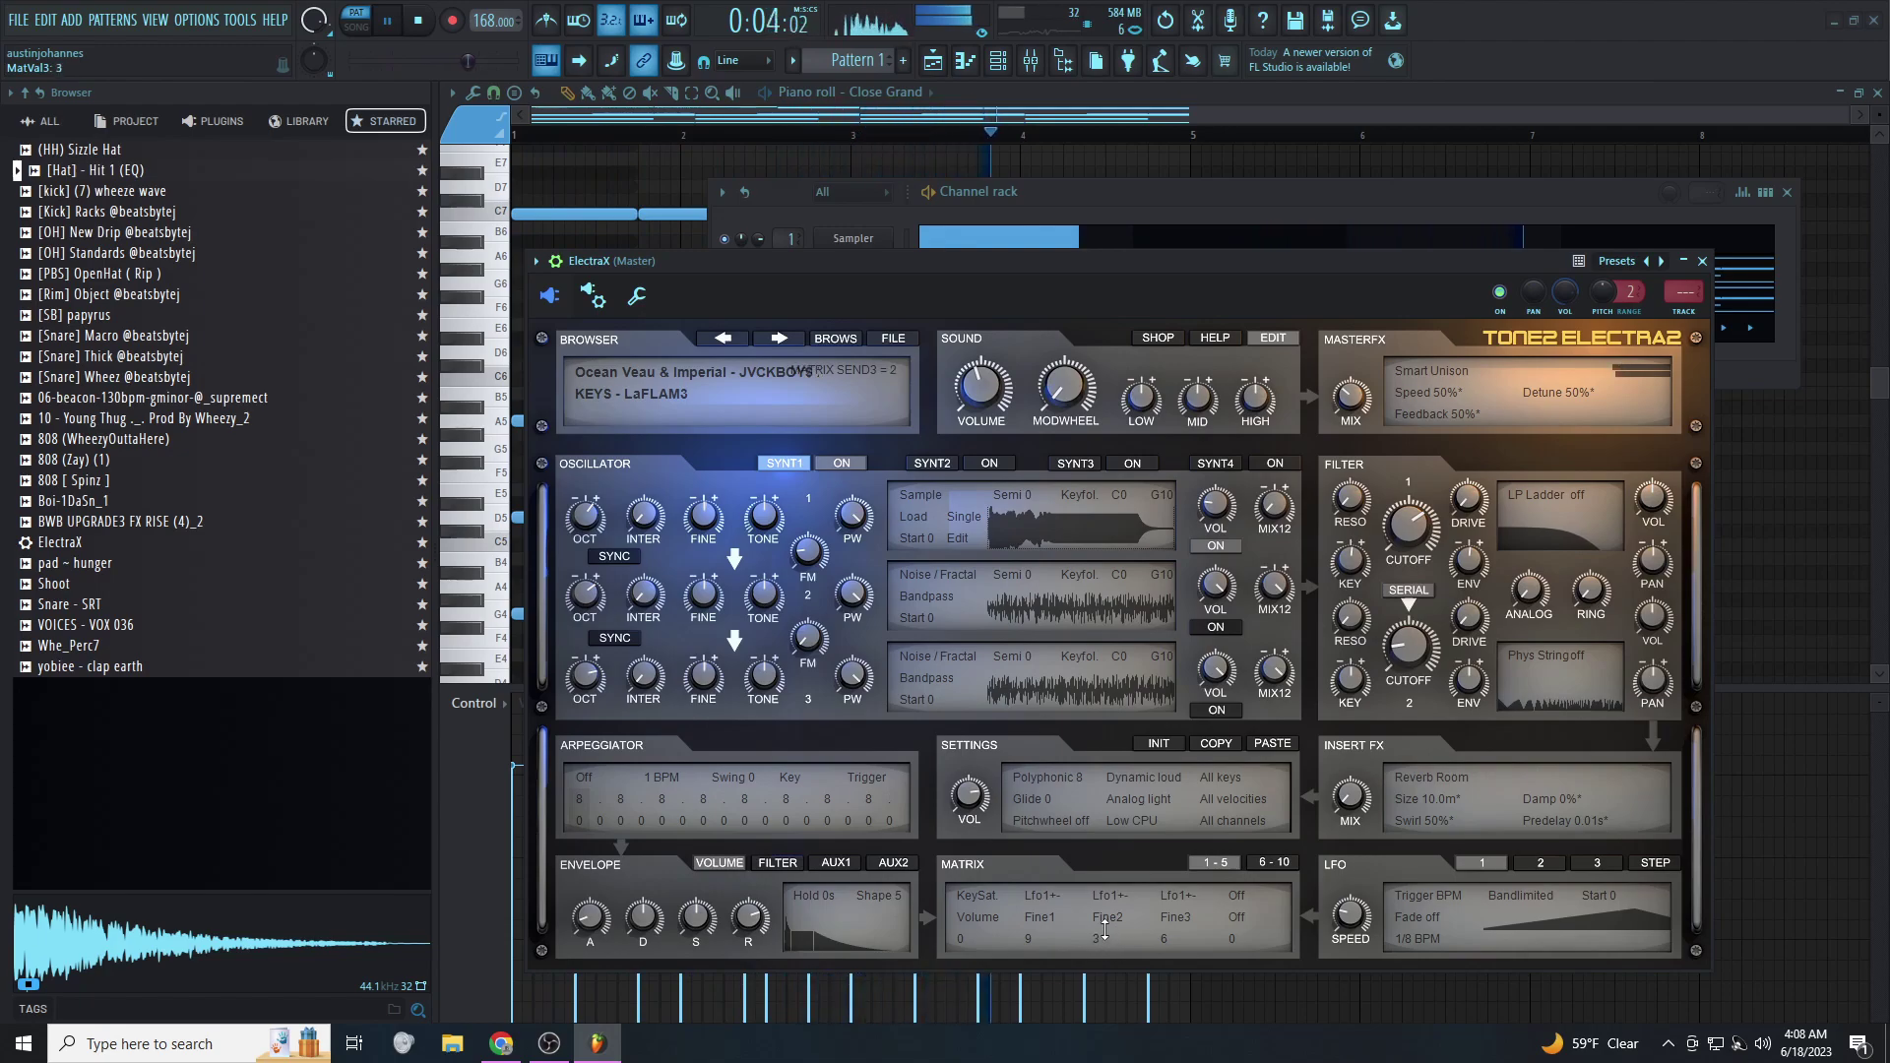
left_click_drag(1105, 930, 1106, 940)
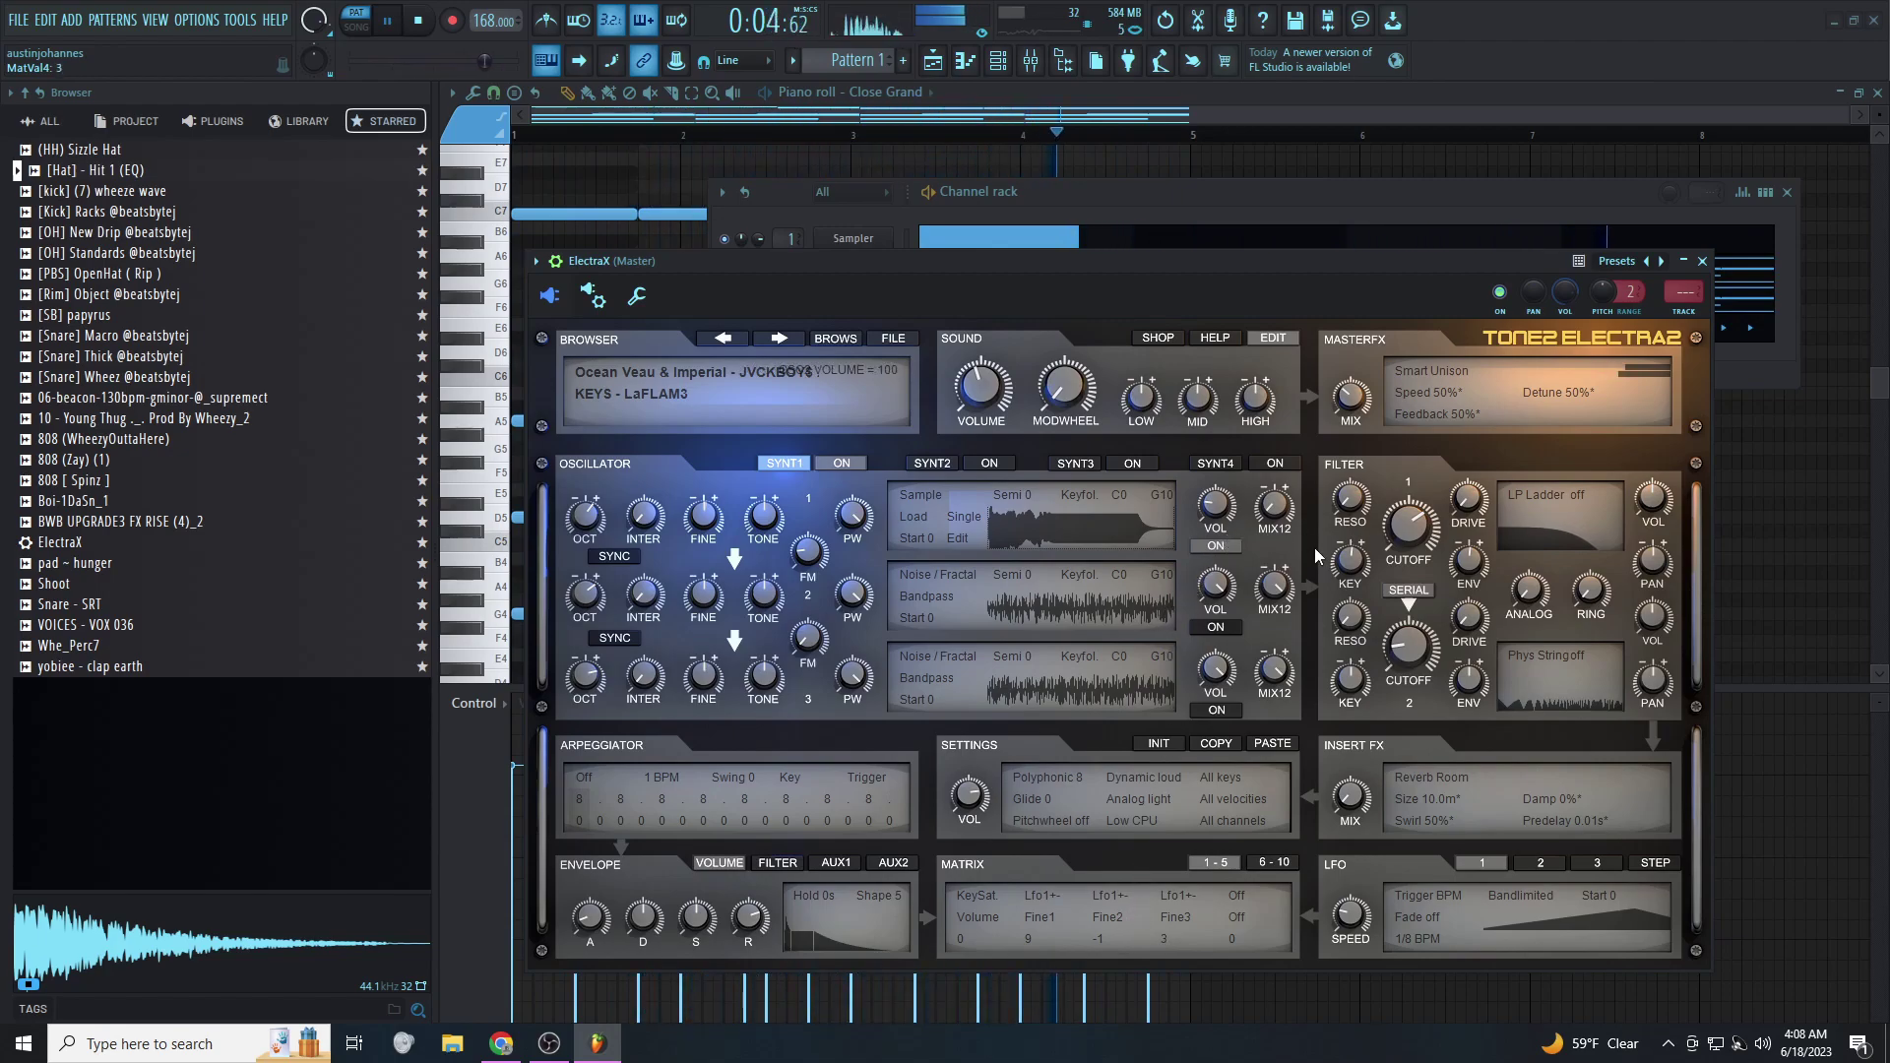
Open the ElectraX piano roll and delete the copied high melody notes on C7, A#6 and A6
left_click(1120, 91)
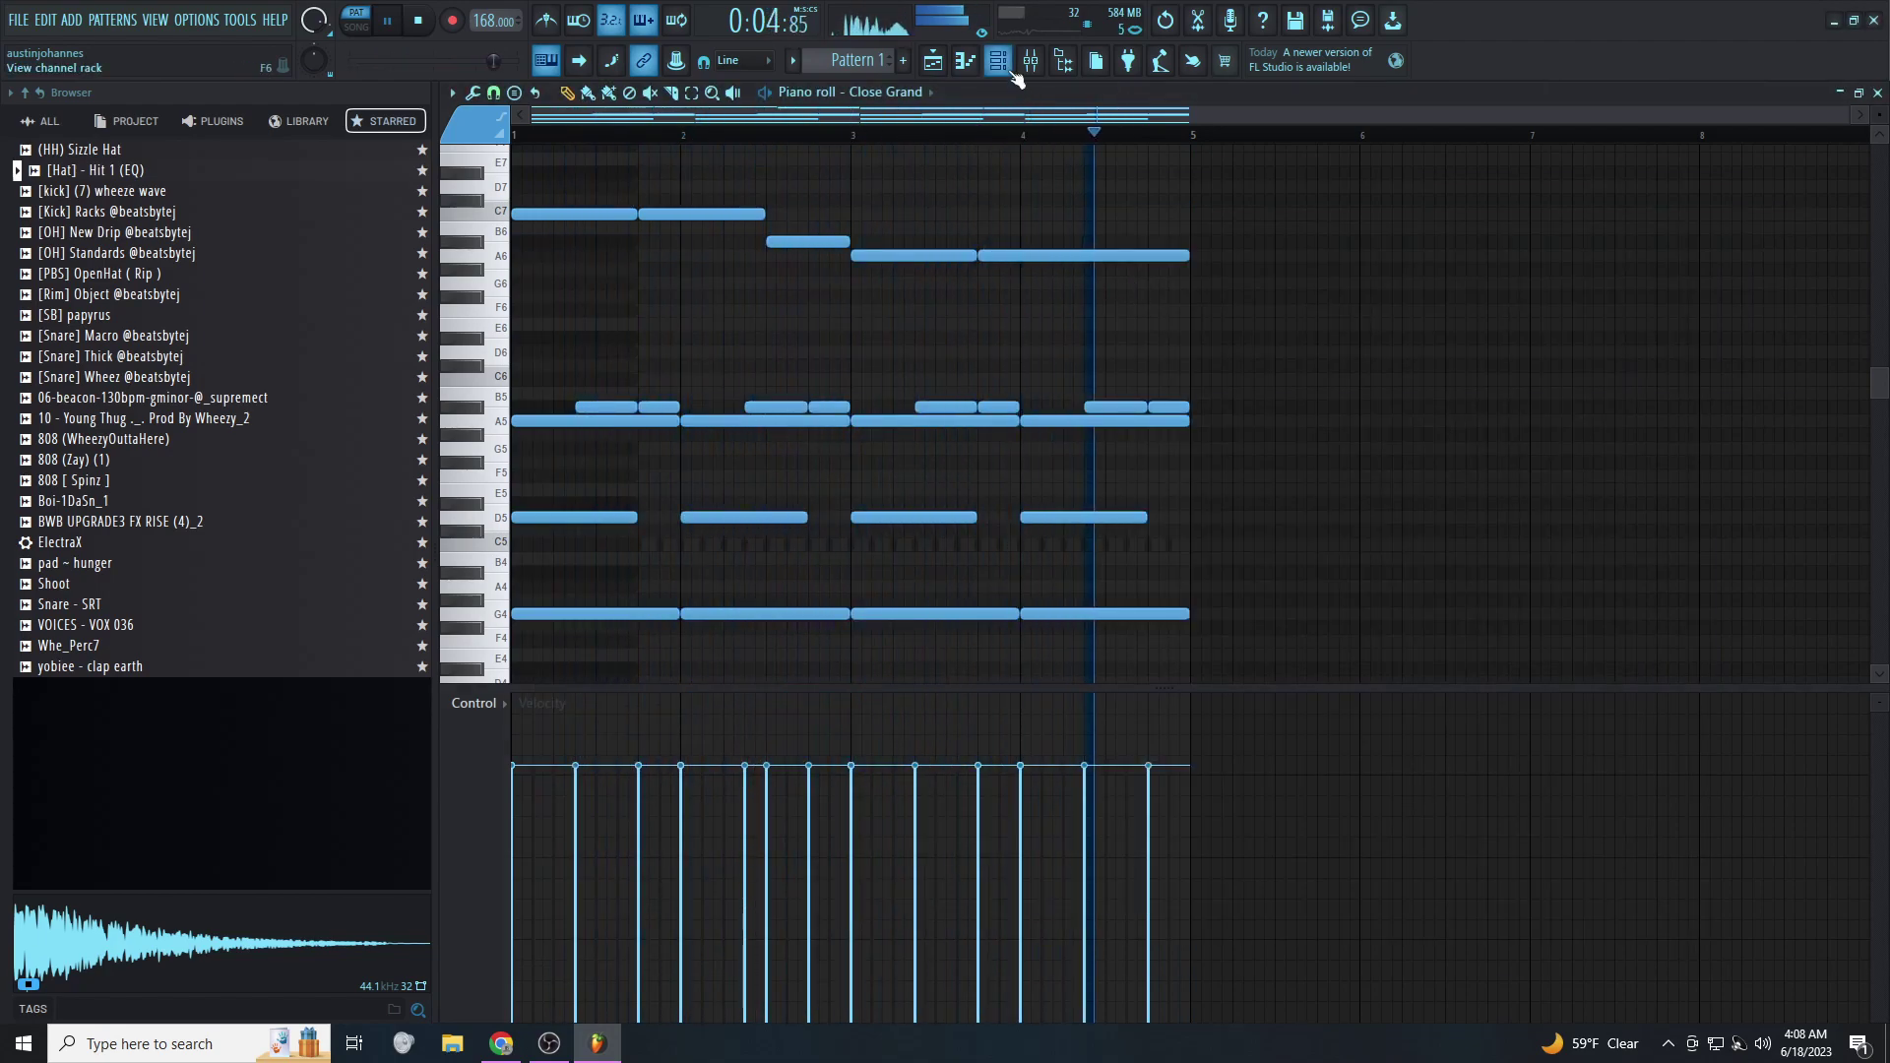
key("F6")
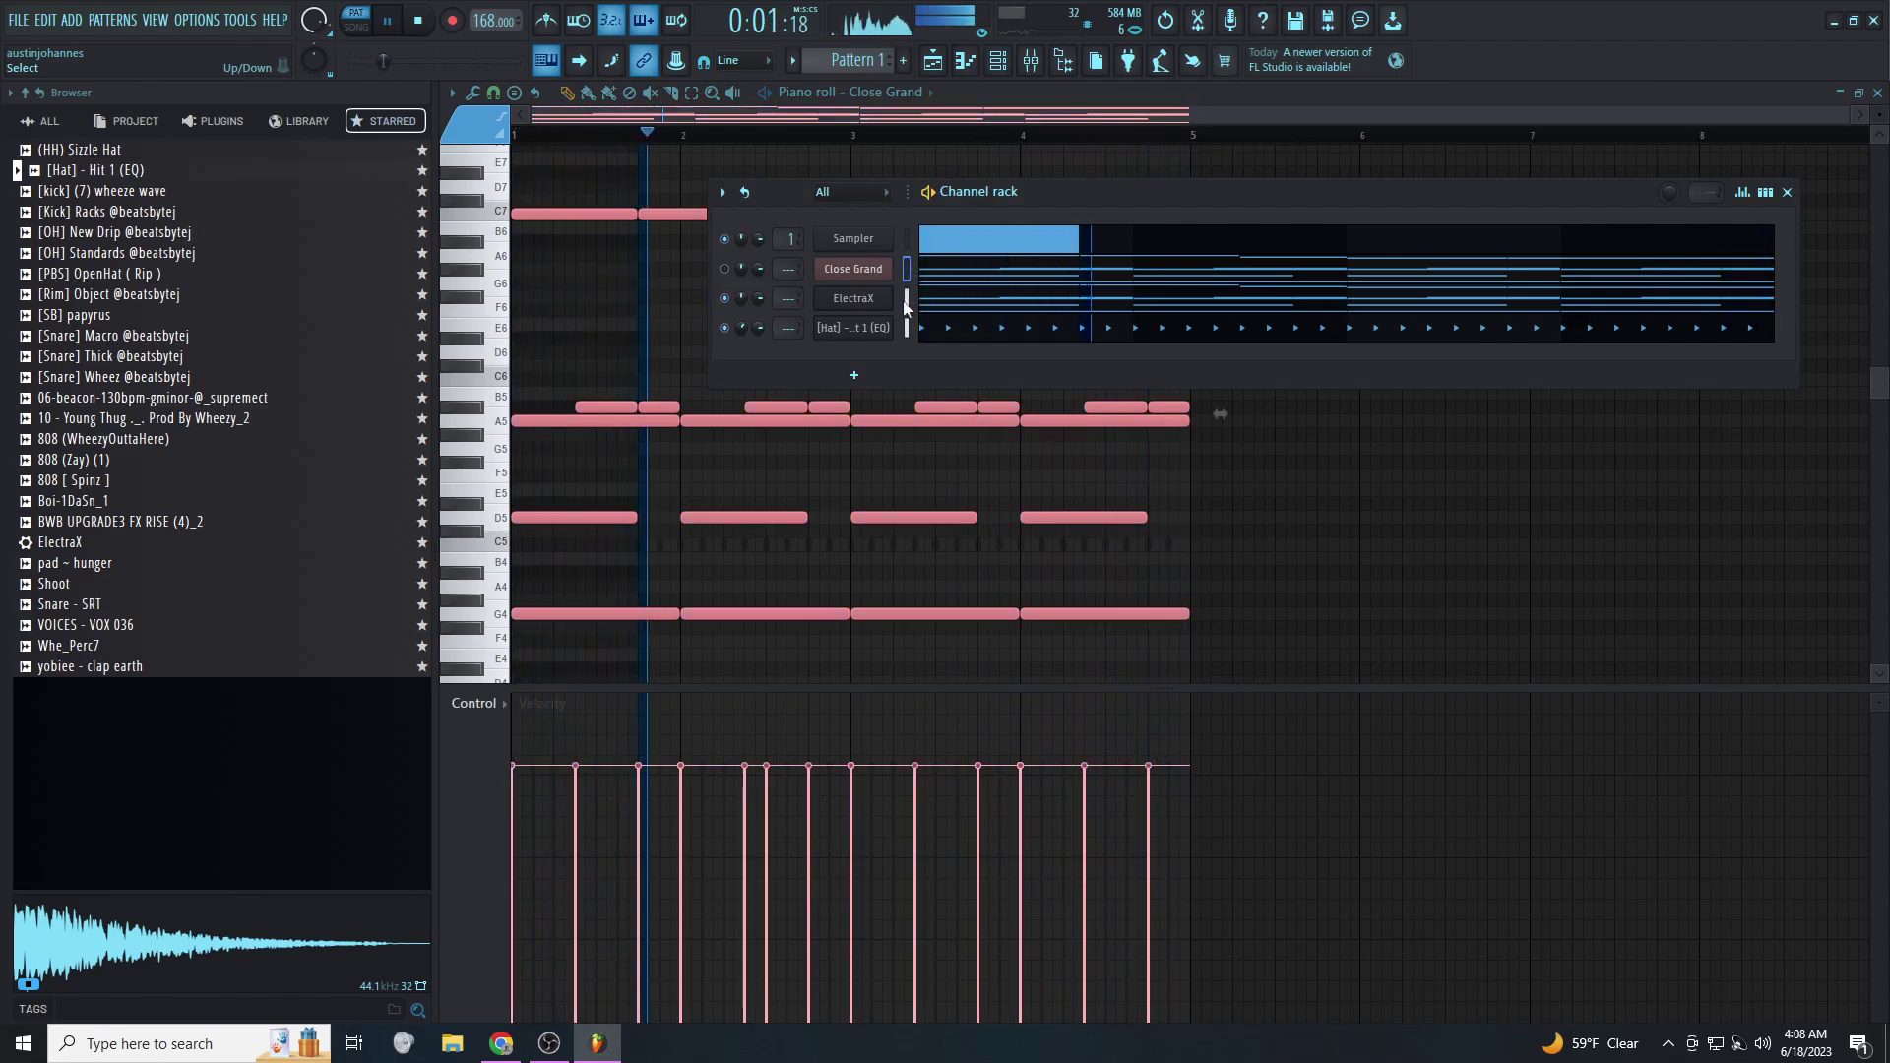
left_click(942, 299)
right_click(985, 297)
right_click(916, 255)
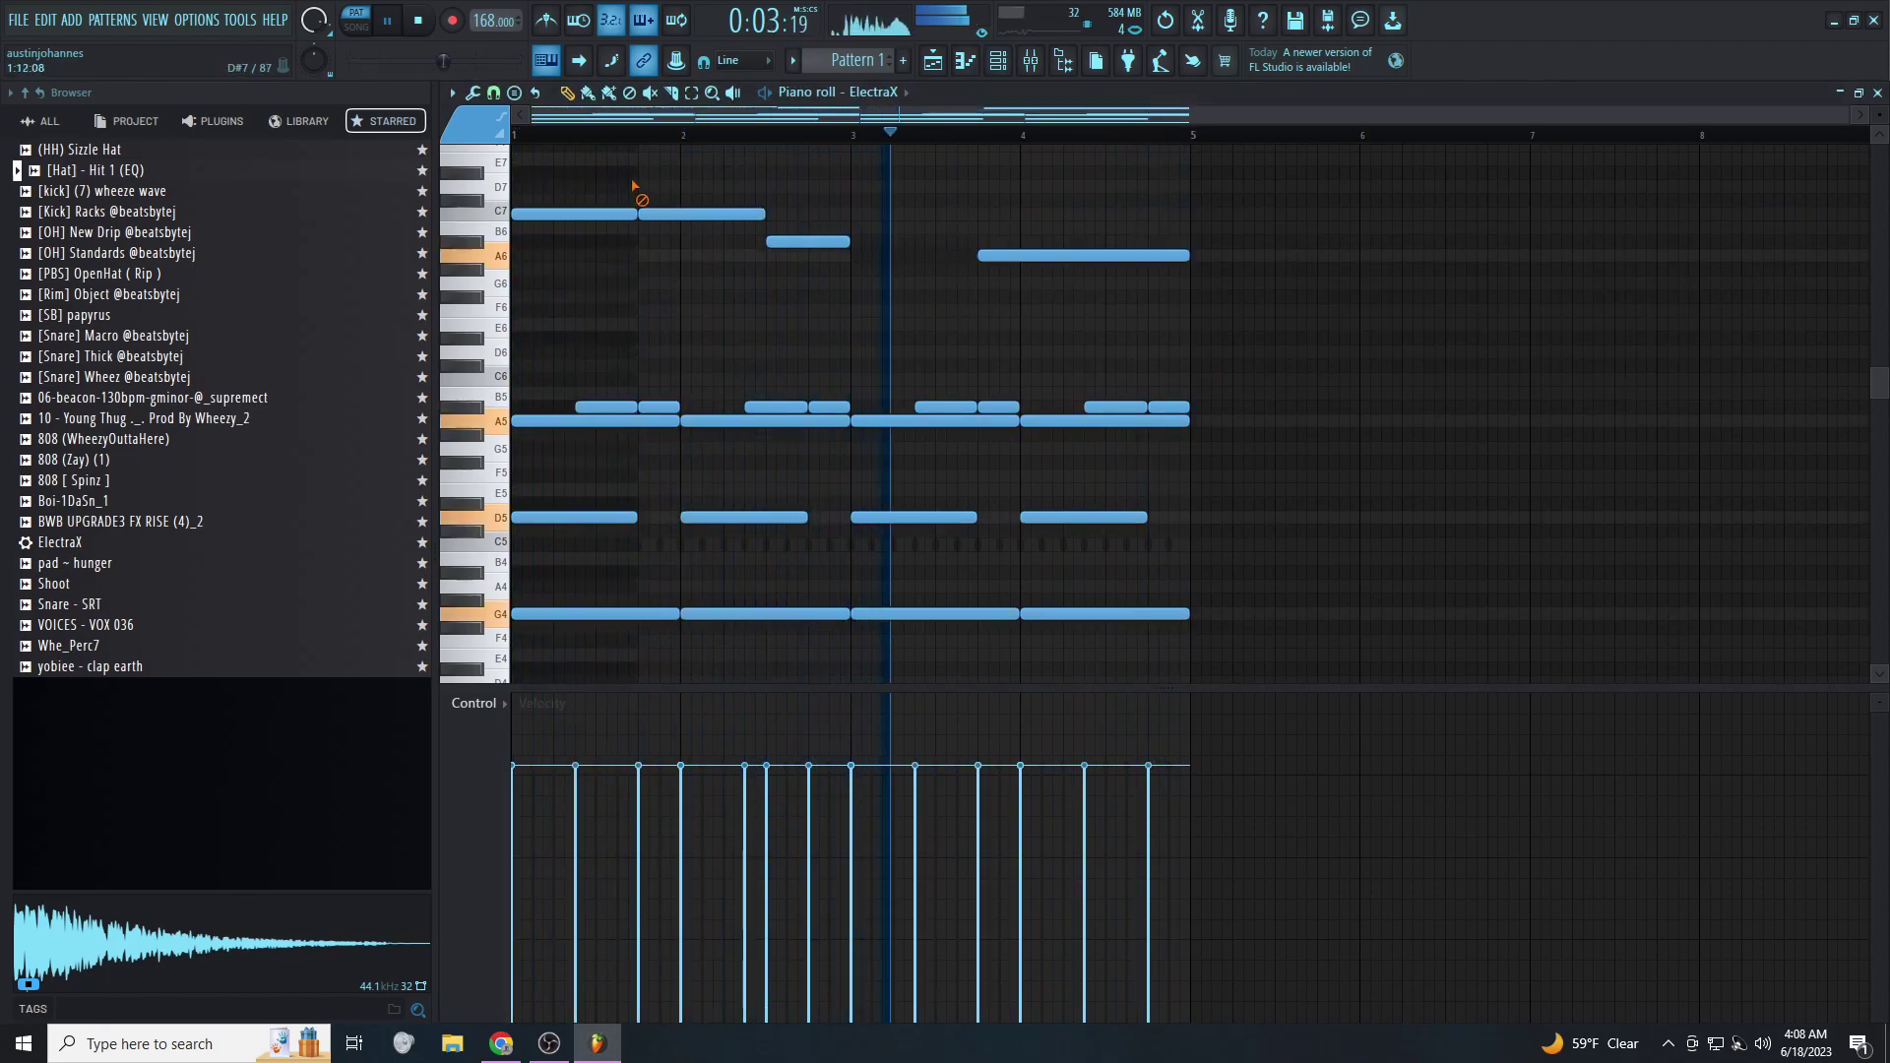
right_click(807, 241)
right_click(701, 214)
right_click(1083, 255)
right_click(574, 214)
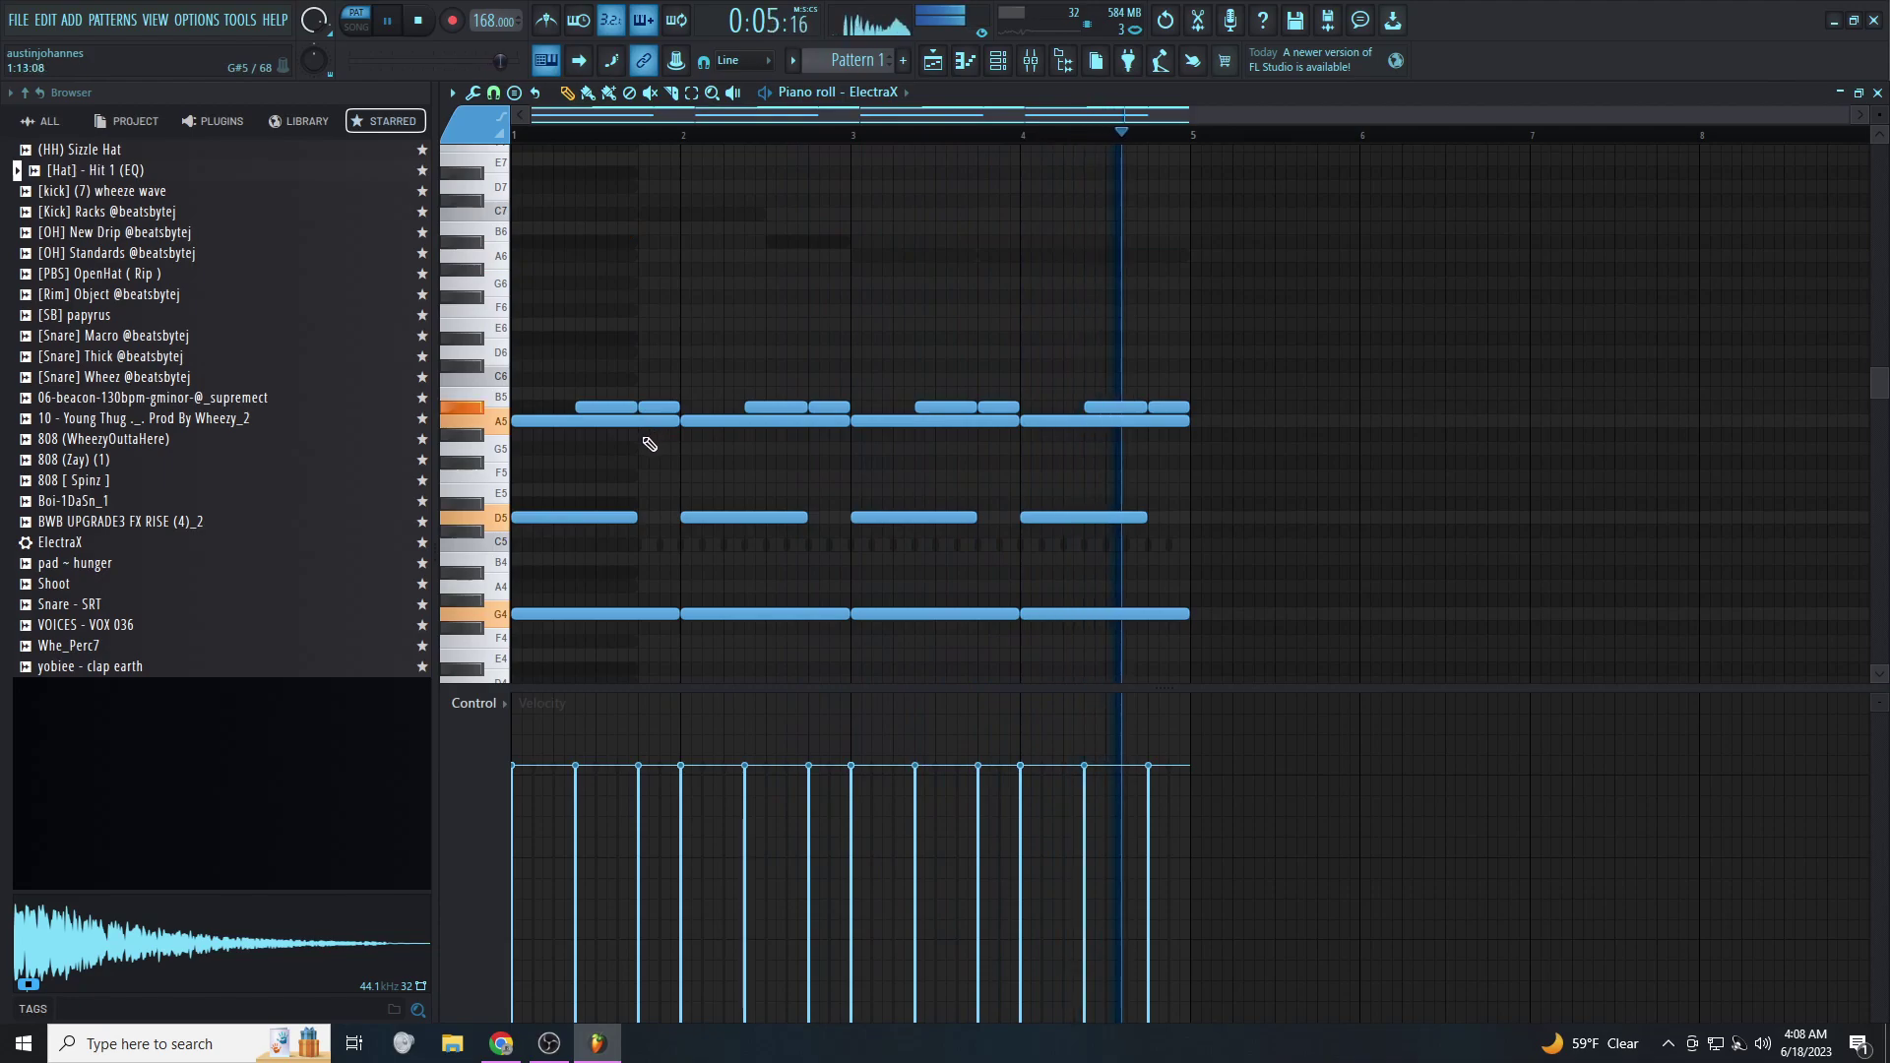
Draw one-bar ElectraX melody notes on F6 in bar 1, D#6 in bar 3 and D6 in bar 4, and raise them an octave
left_click_drag(595, 366, 492, 311)
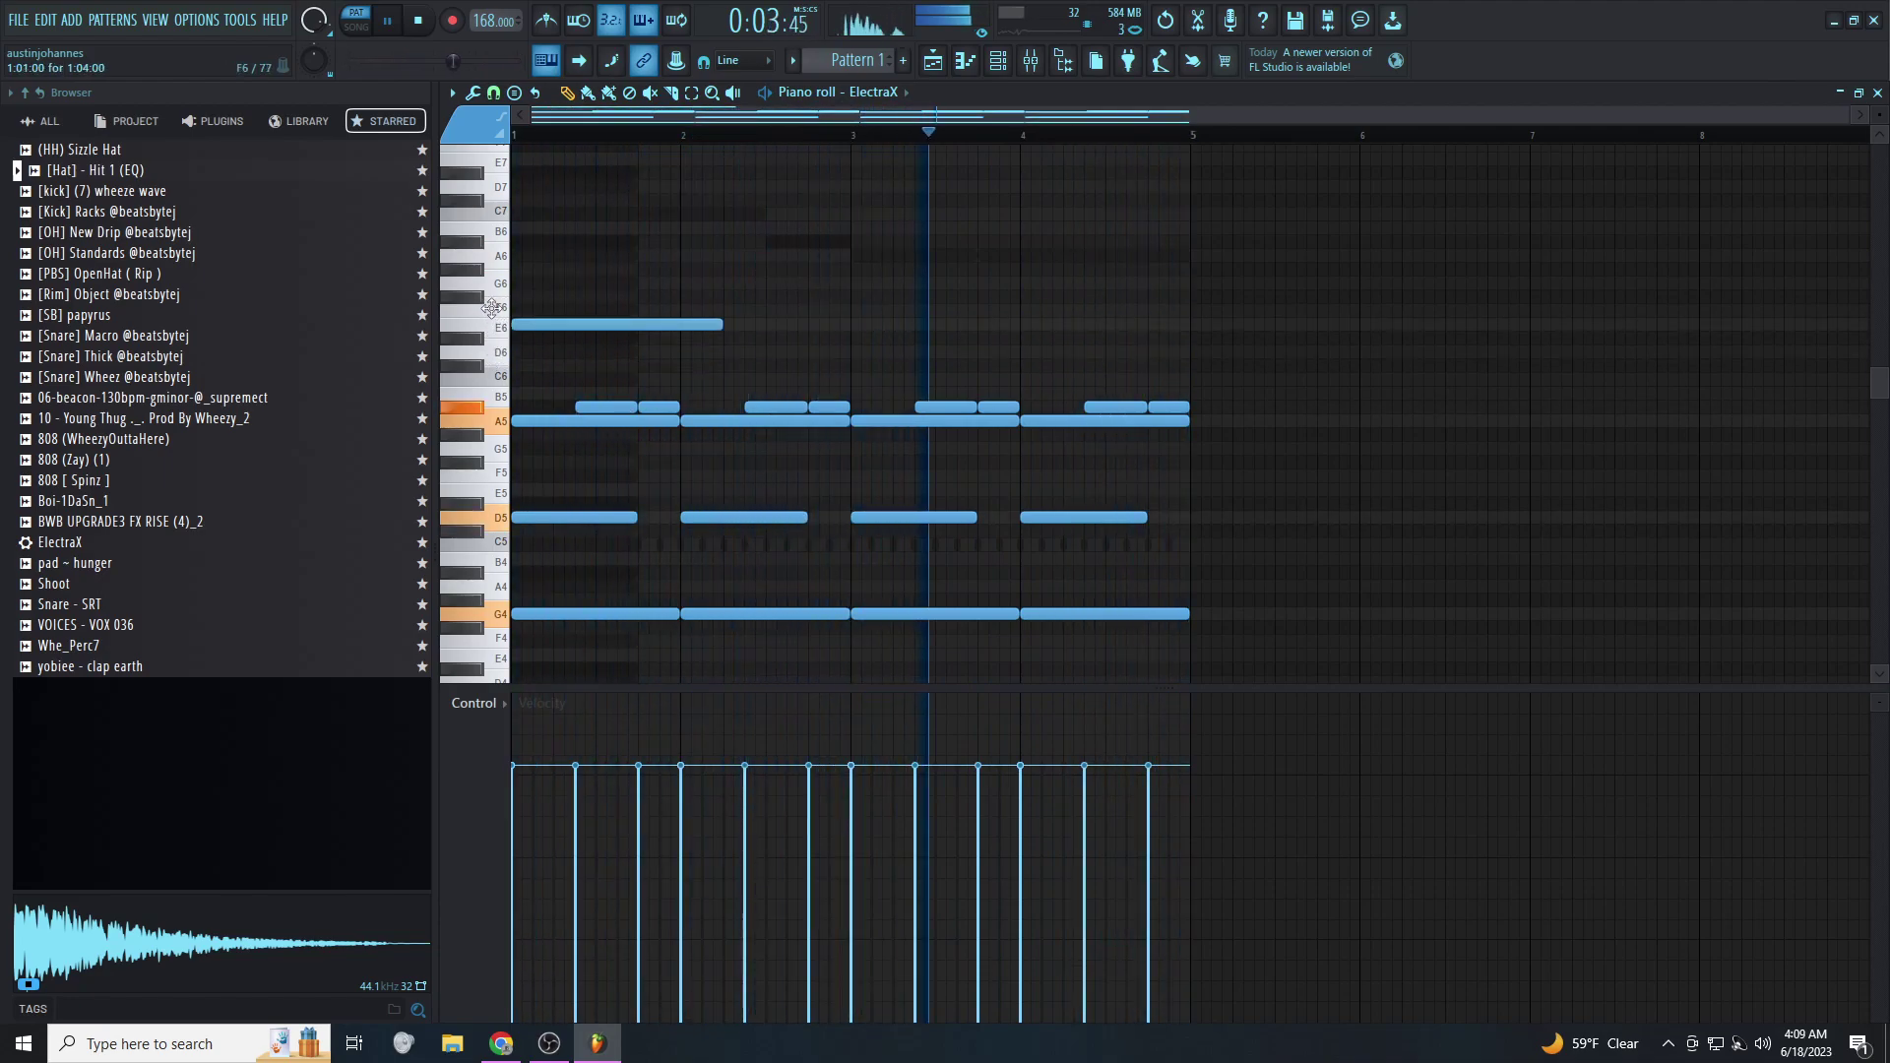
left_click_drag(723, 311, 677, 325)
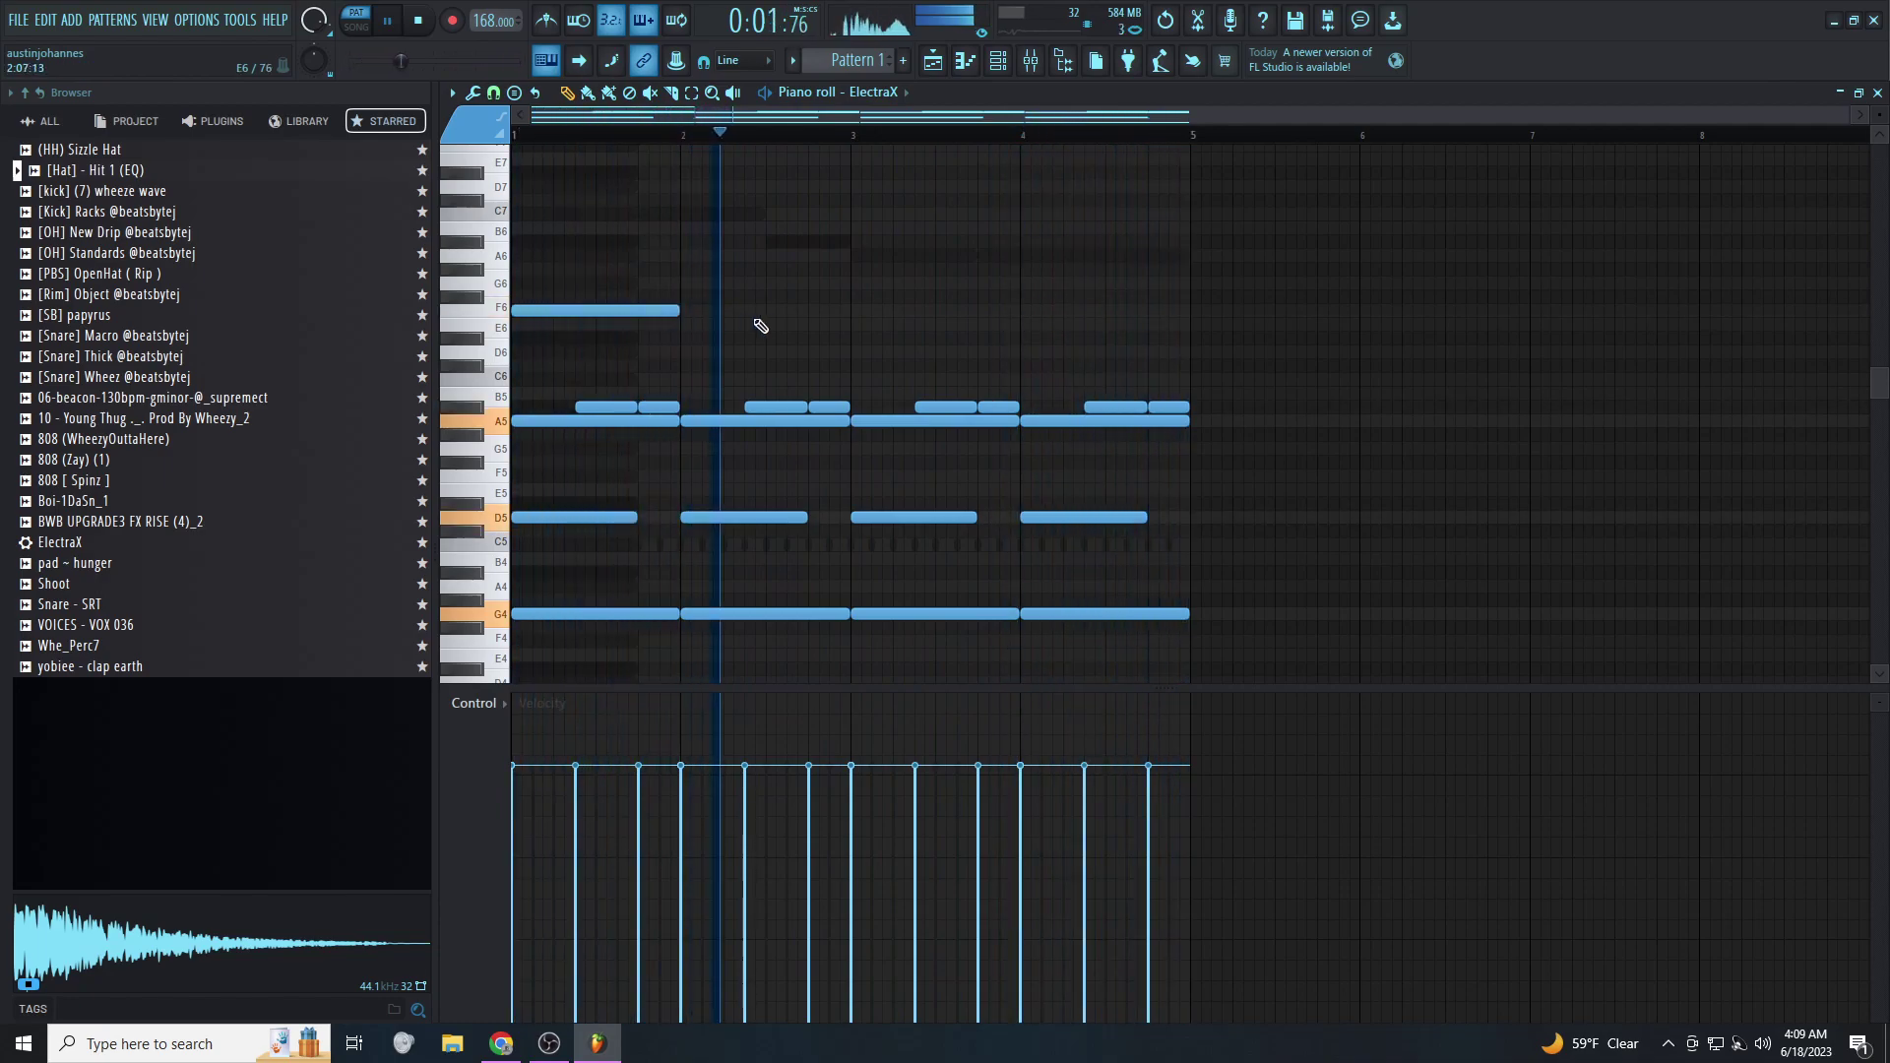
left_click(855, 338)
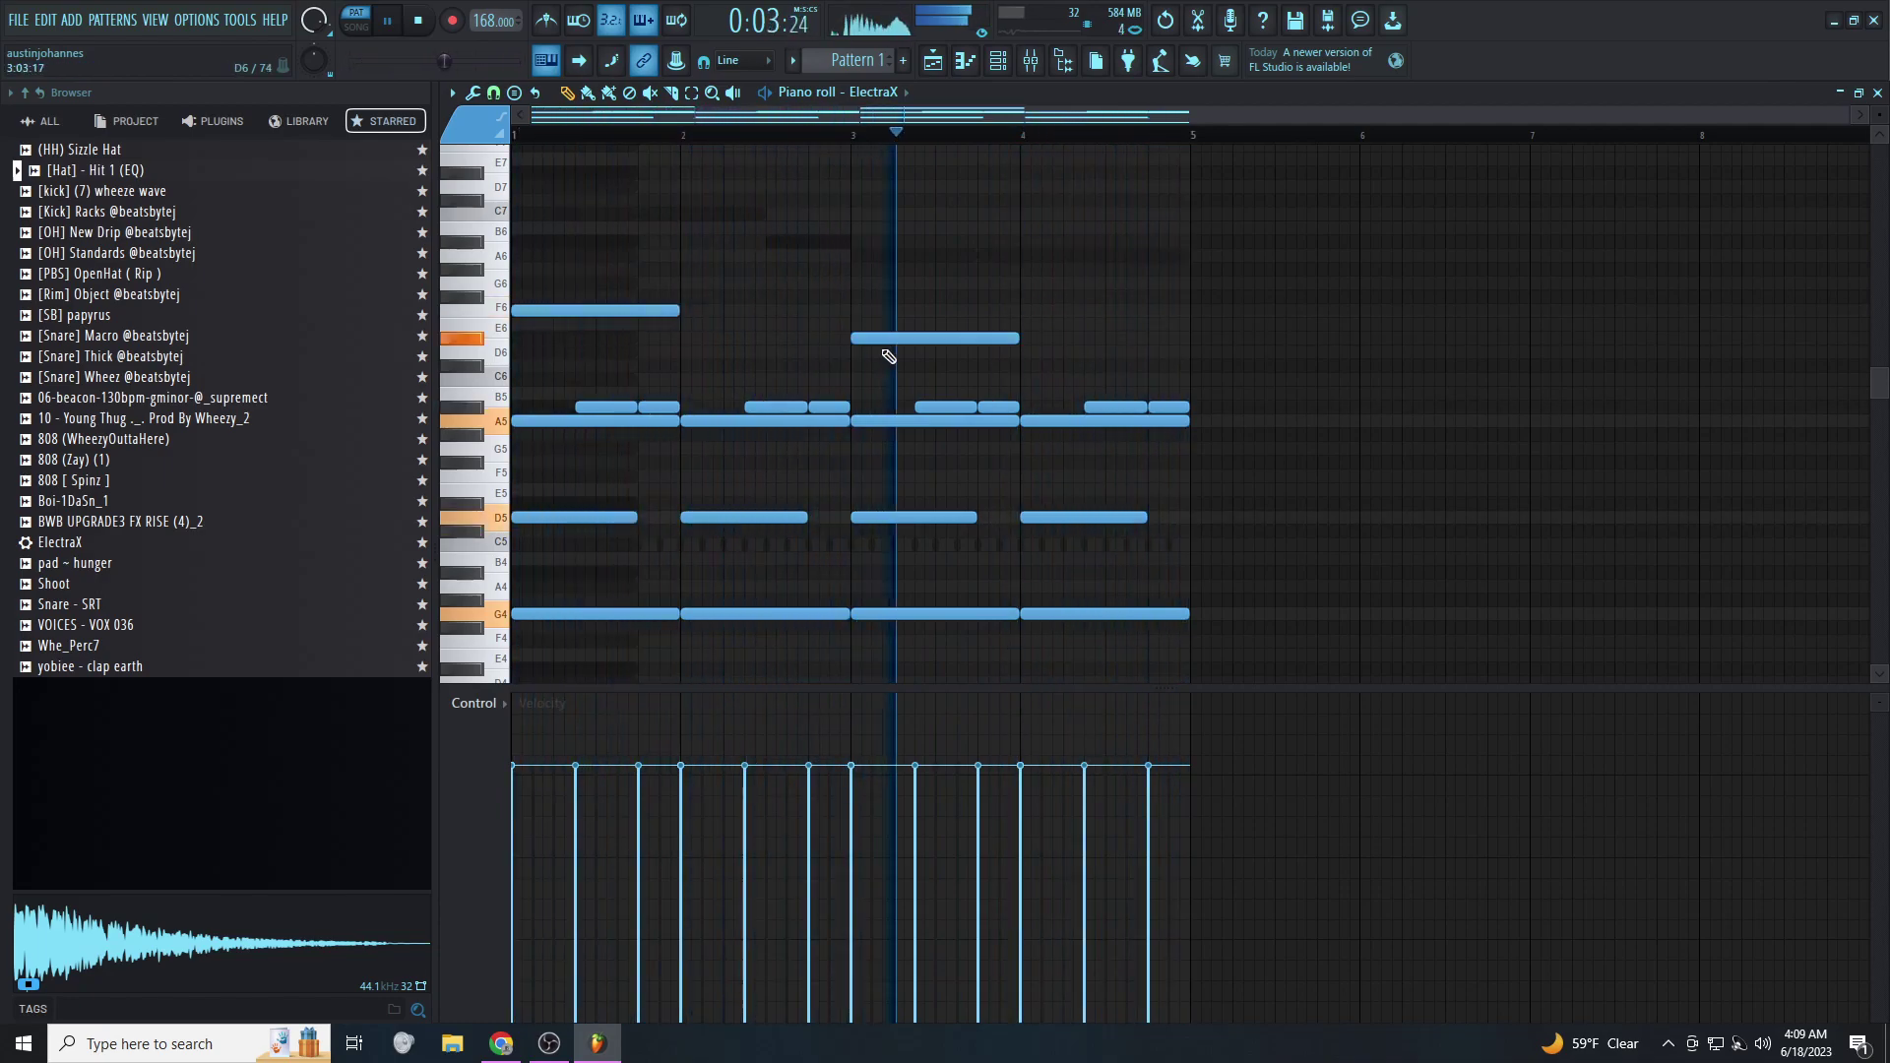
left_click(1031, 353)
left_click_drag(1033, 357, 591, 285)
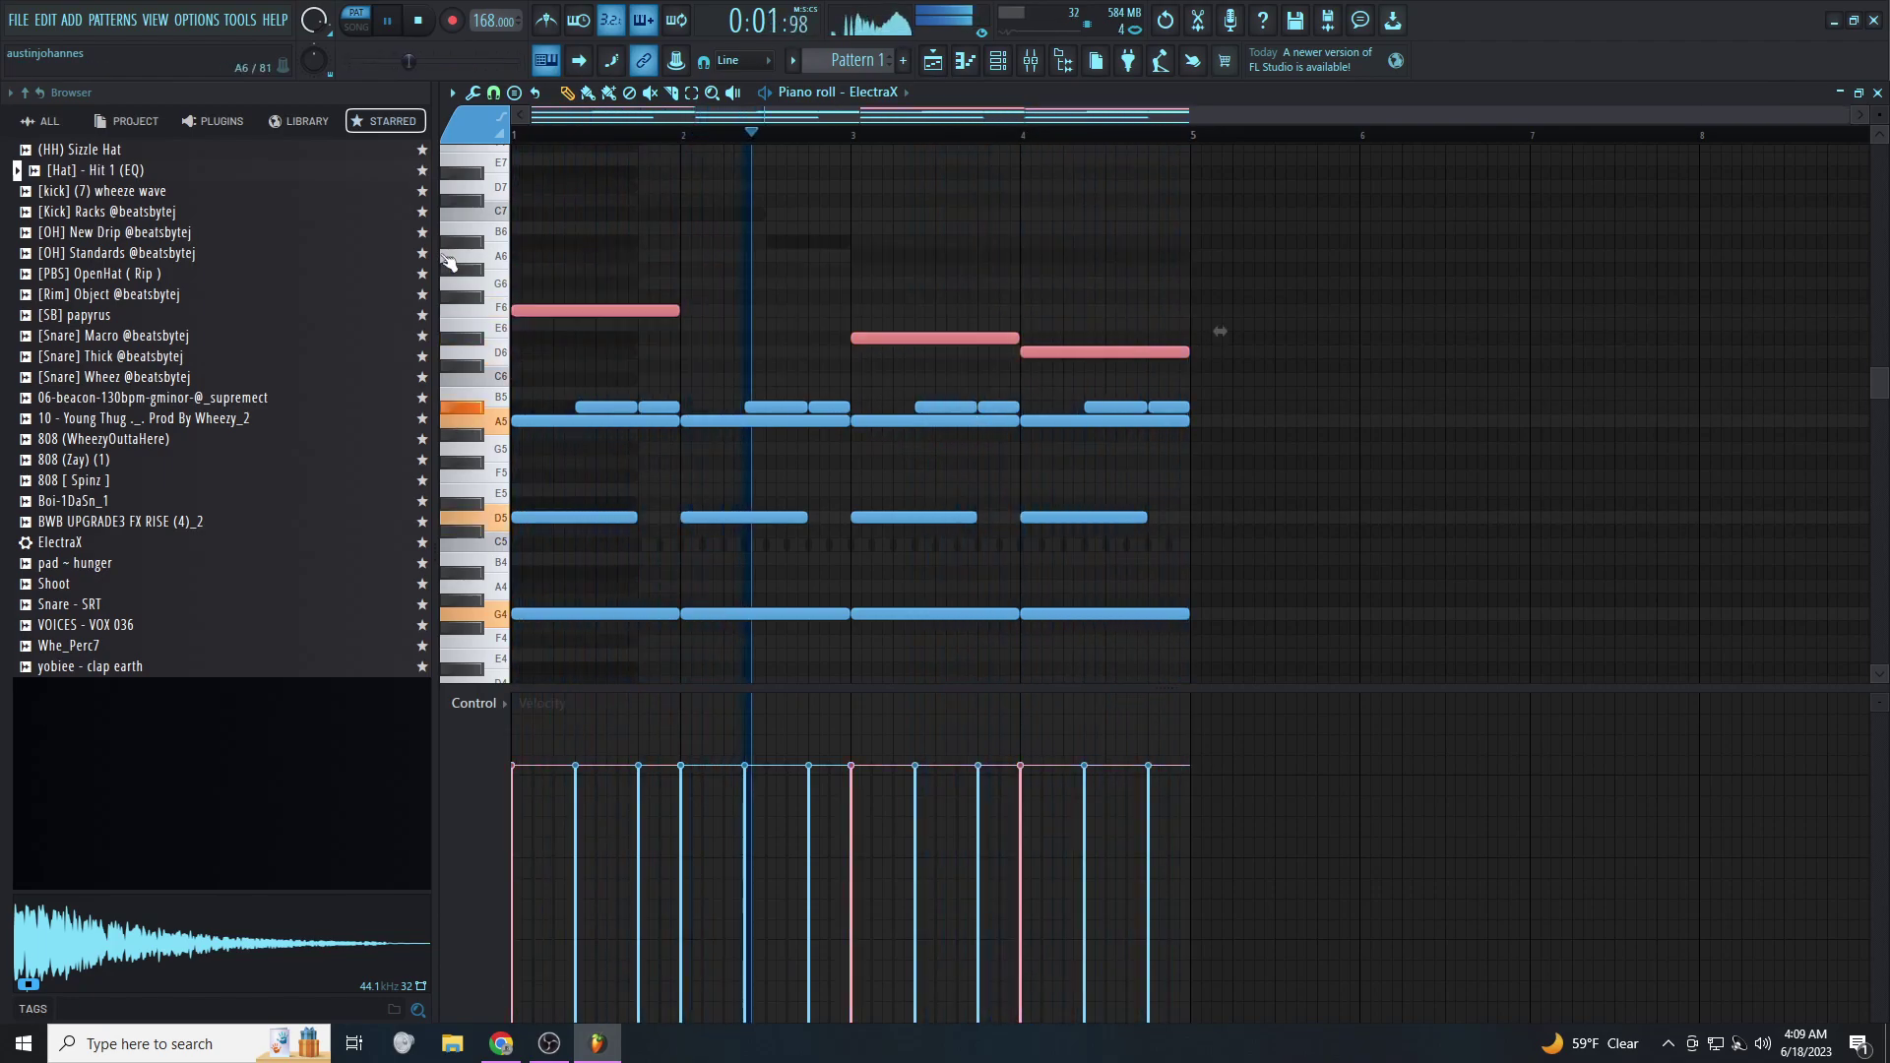
key("ctrl+Up")
key("ctrl+d")
Try all ElectraX notes an octave lower and raise them back up an octave
scroll(448, 261, "up", 1)
scroll(448, 261, "down", 1)
right_click(710, 325, "ctrl")
scroll(714, 327, "up", 2)
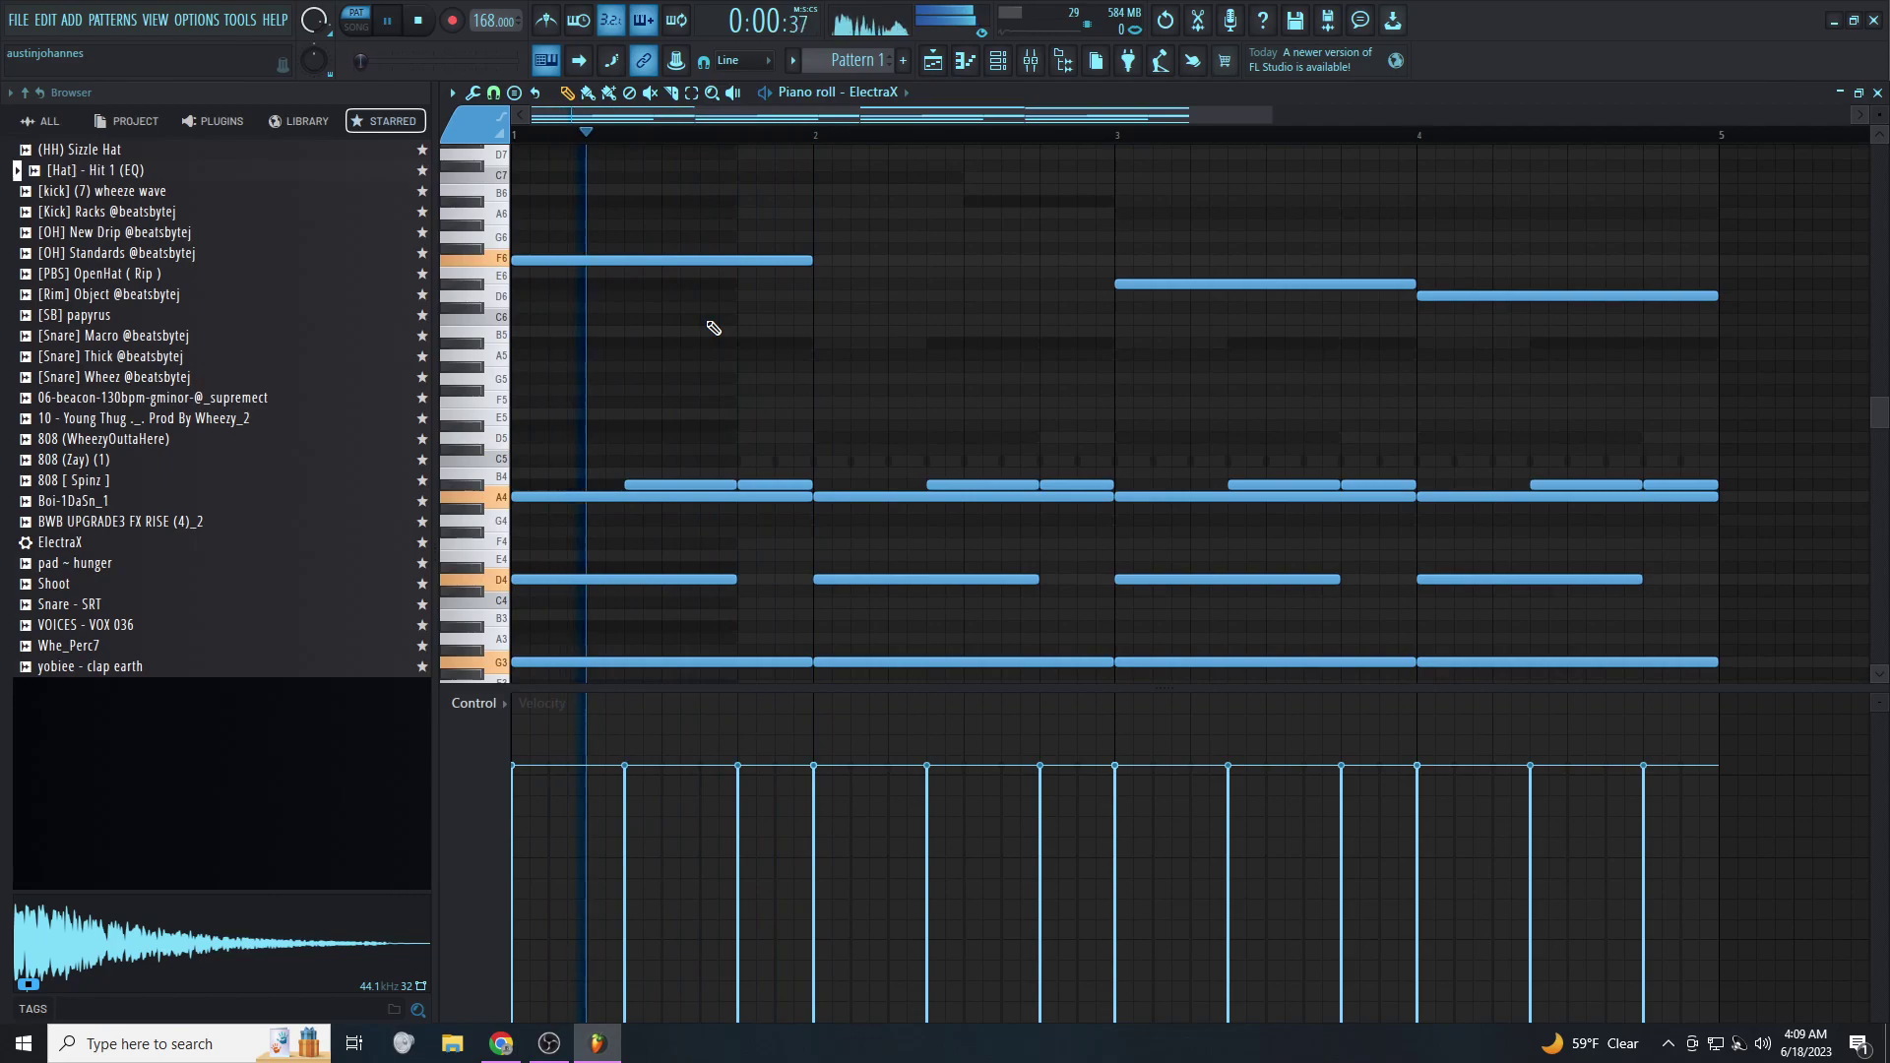
scroll(713, 334, "down", 2)
key("ctrl+Up")
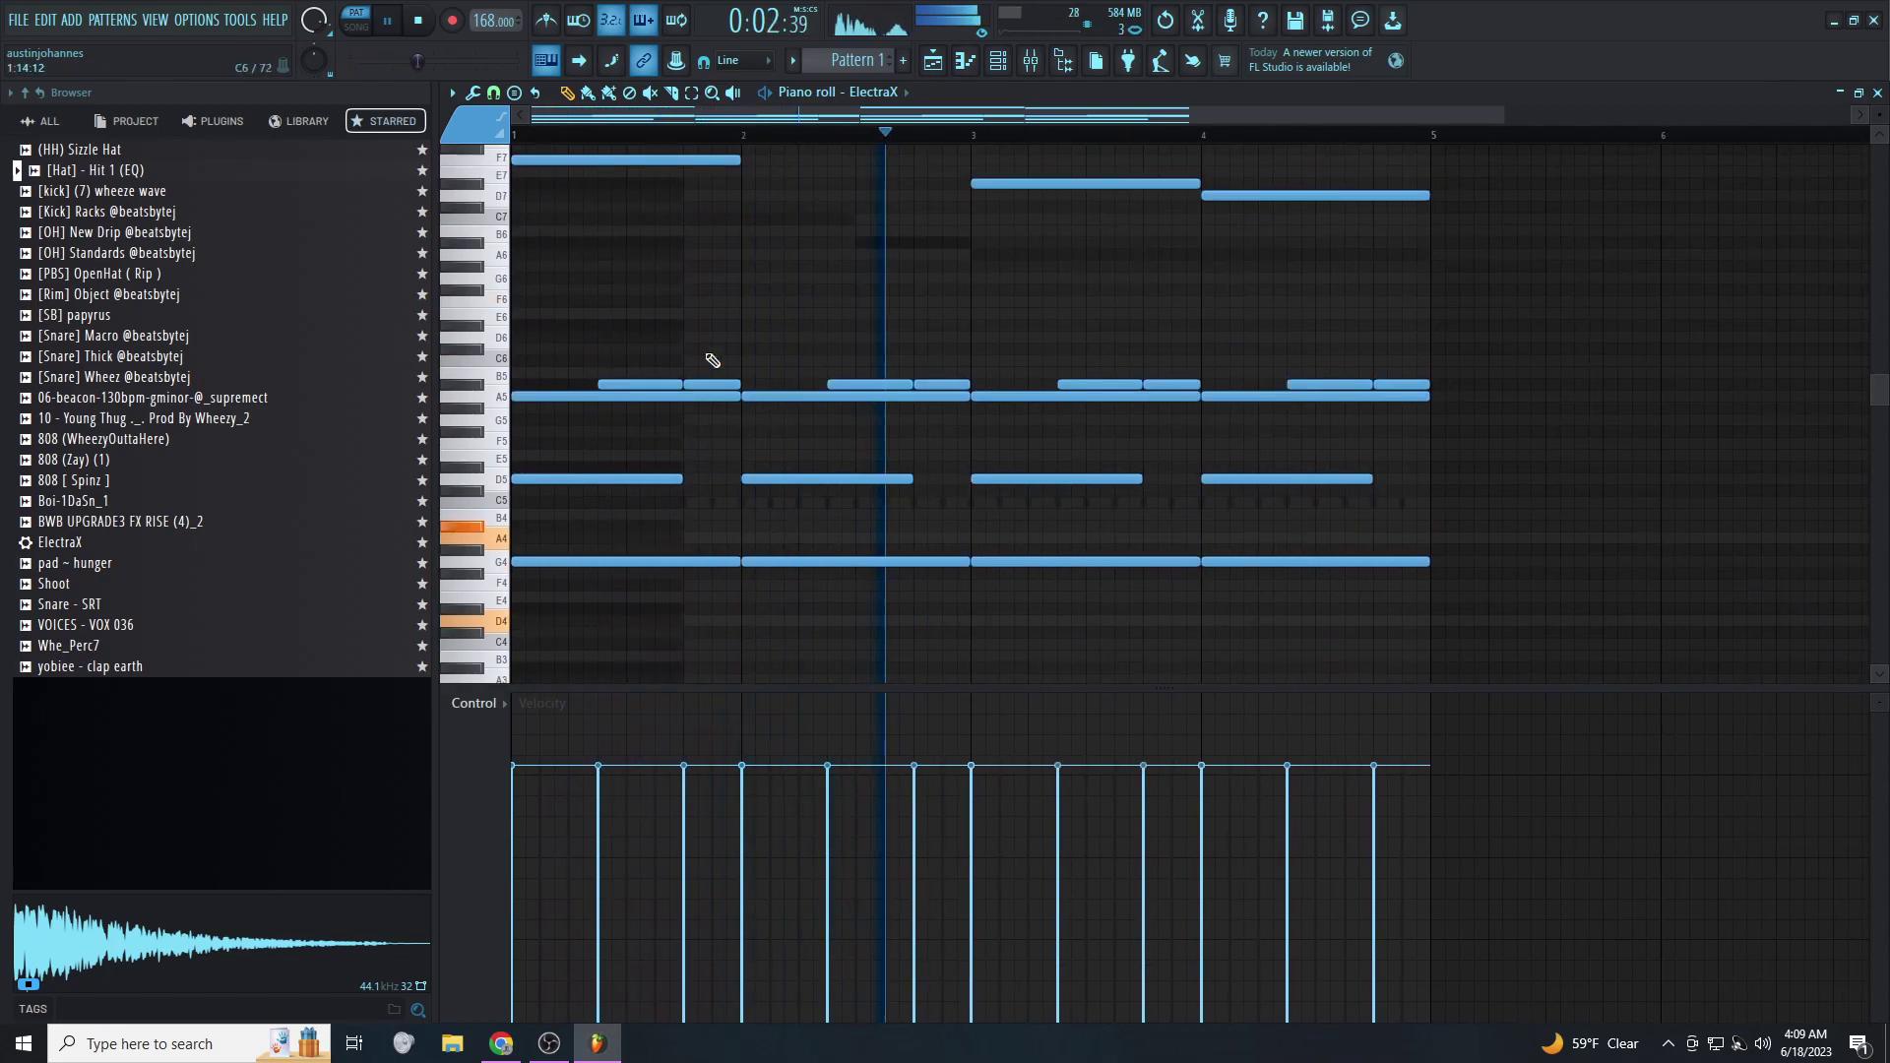
Transpose all ElectraX notes down five semitones and restart playback to hear the new key
key("space")
key("space")
key("space")
key("shift+Down")
key("shift+Down")
key("shift+Down")
key("shift+Down")
key("shift+Down")
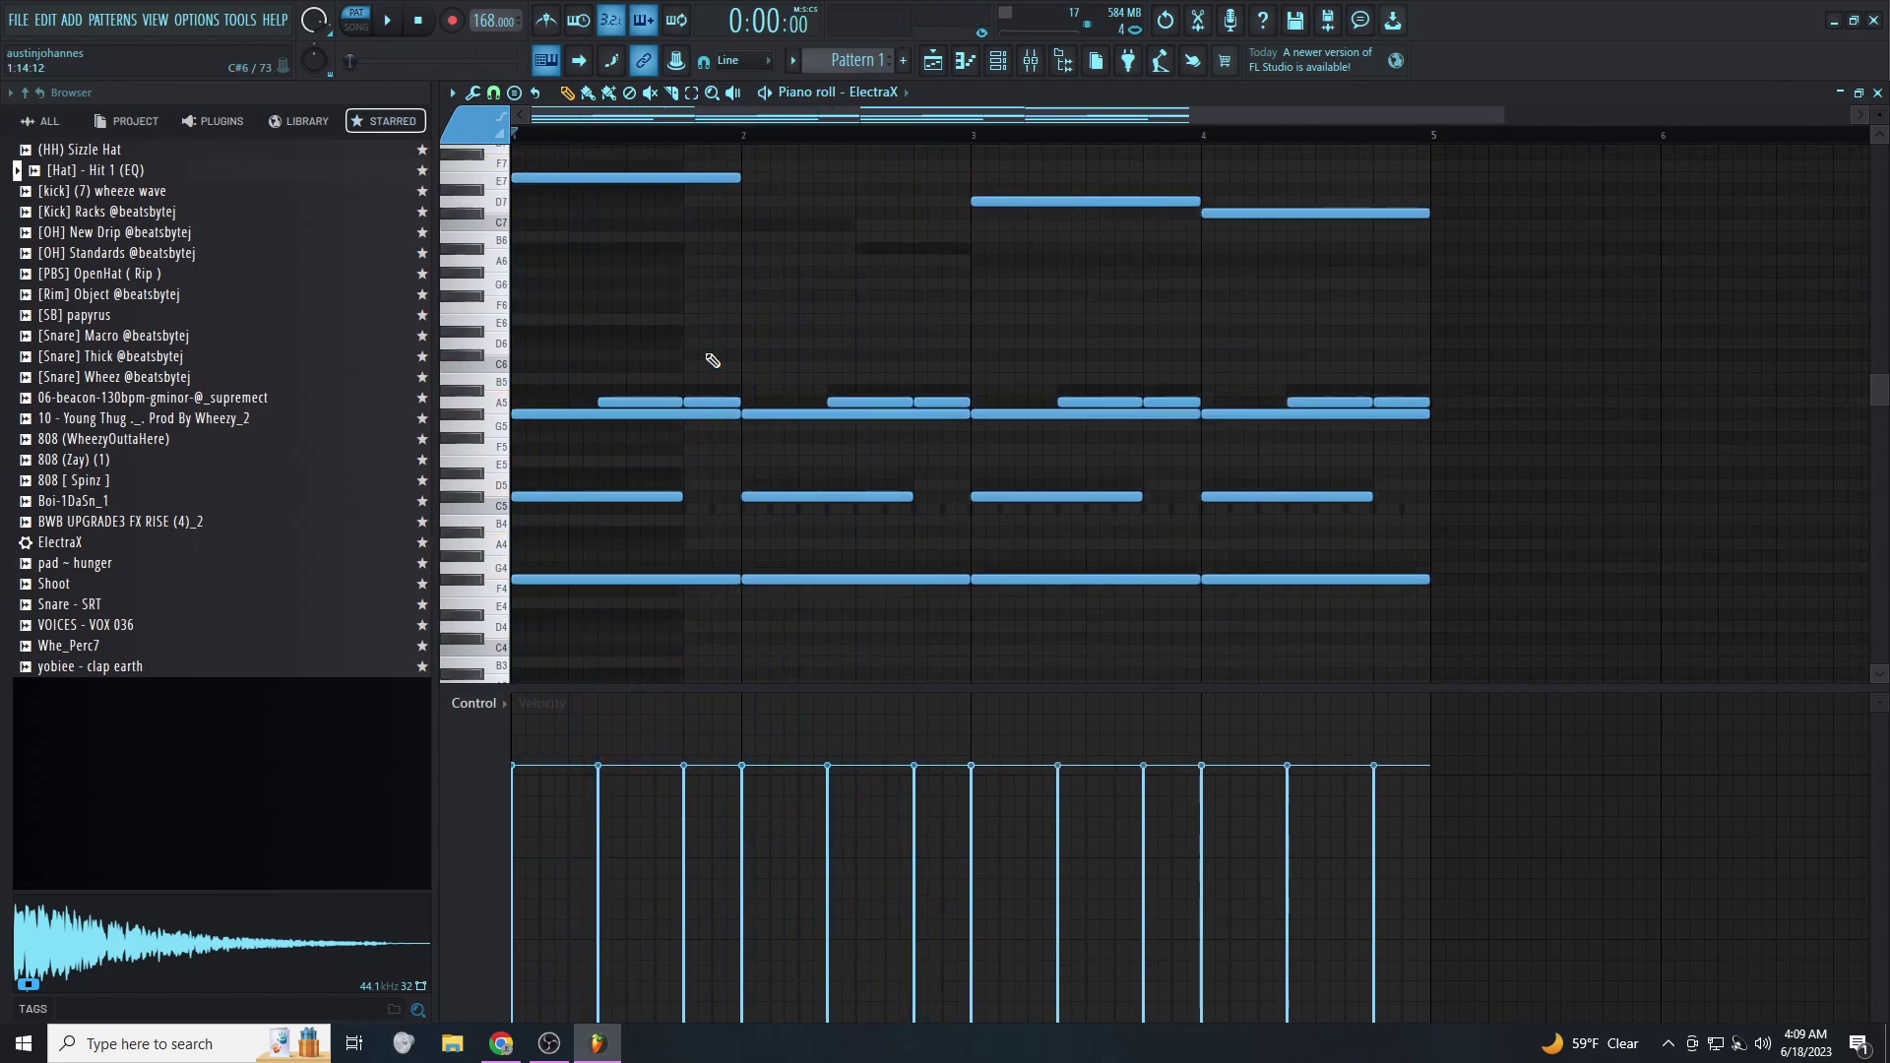
key("space")
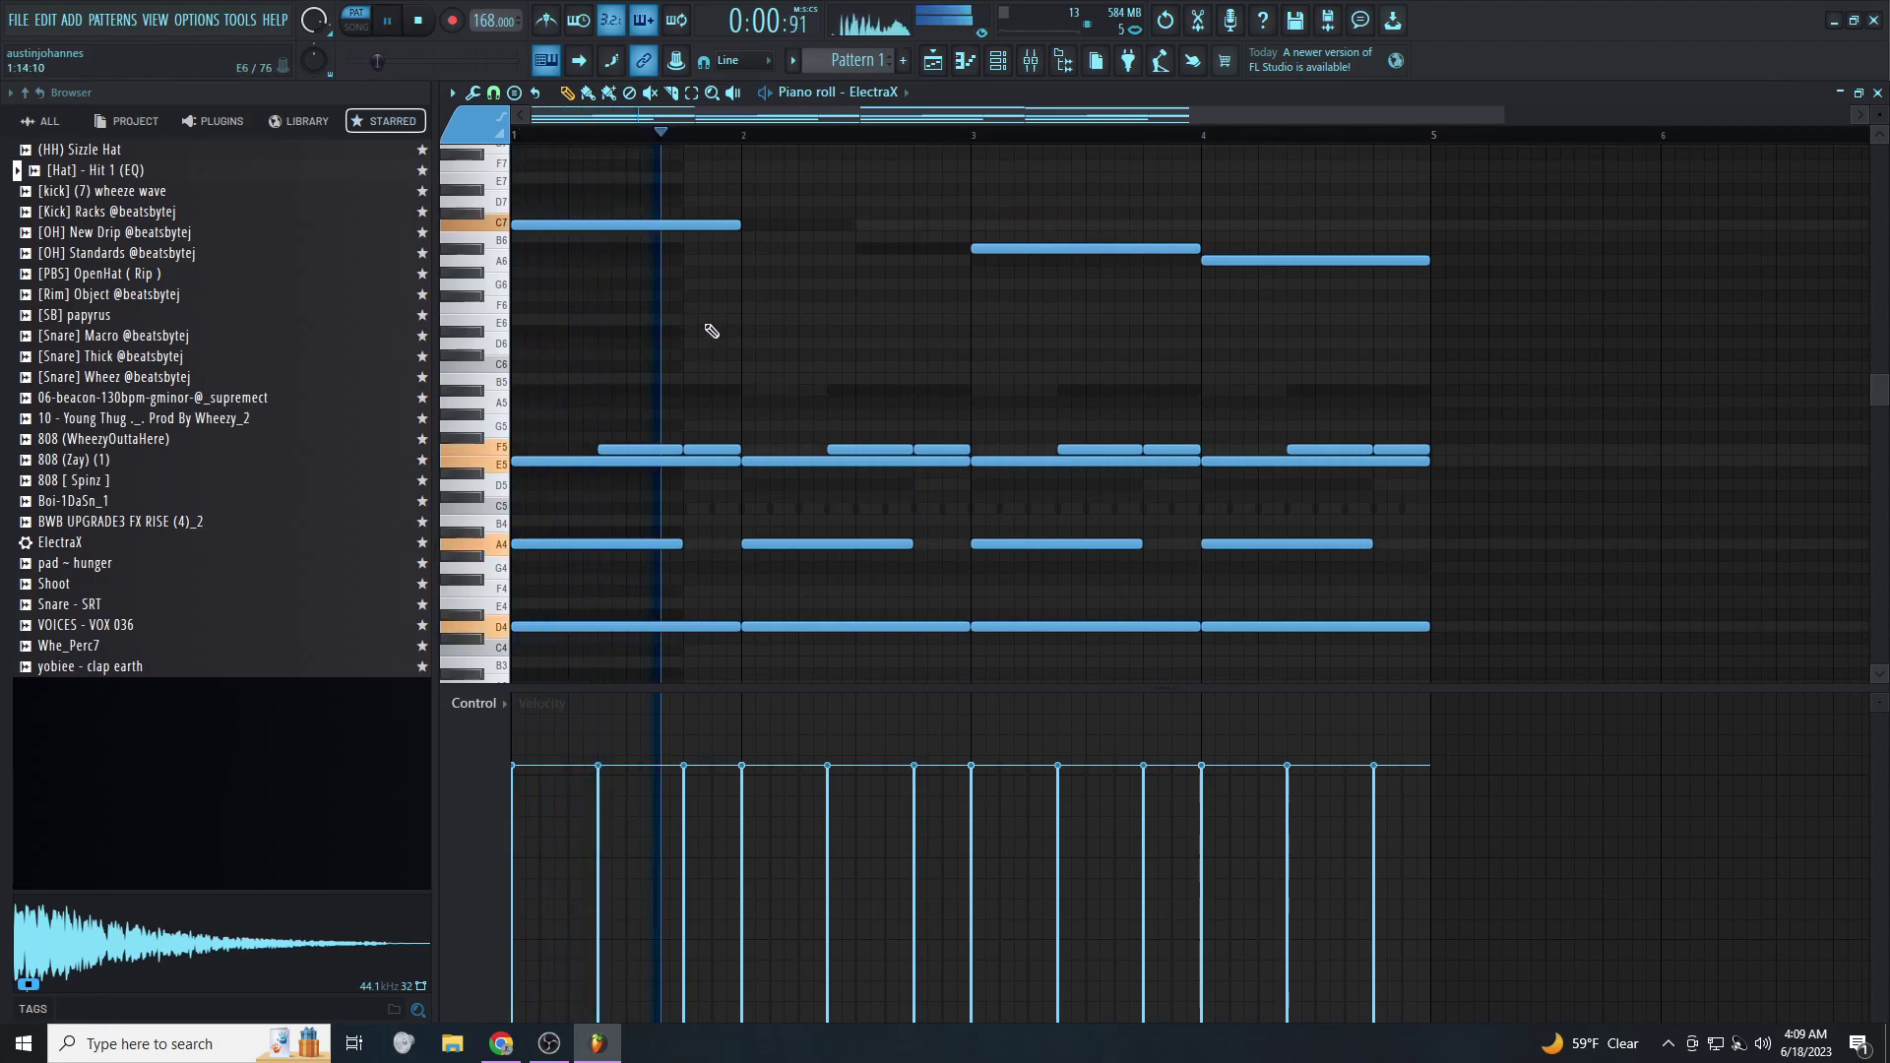
scroll(737, 394, "up", 1)
scroll(737, 394, "down", 2)
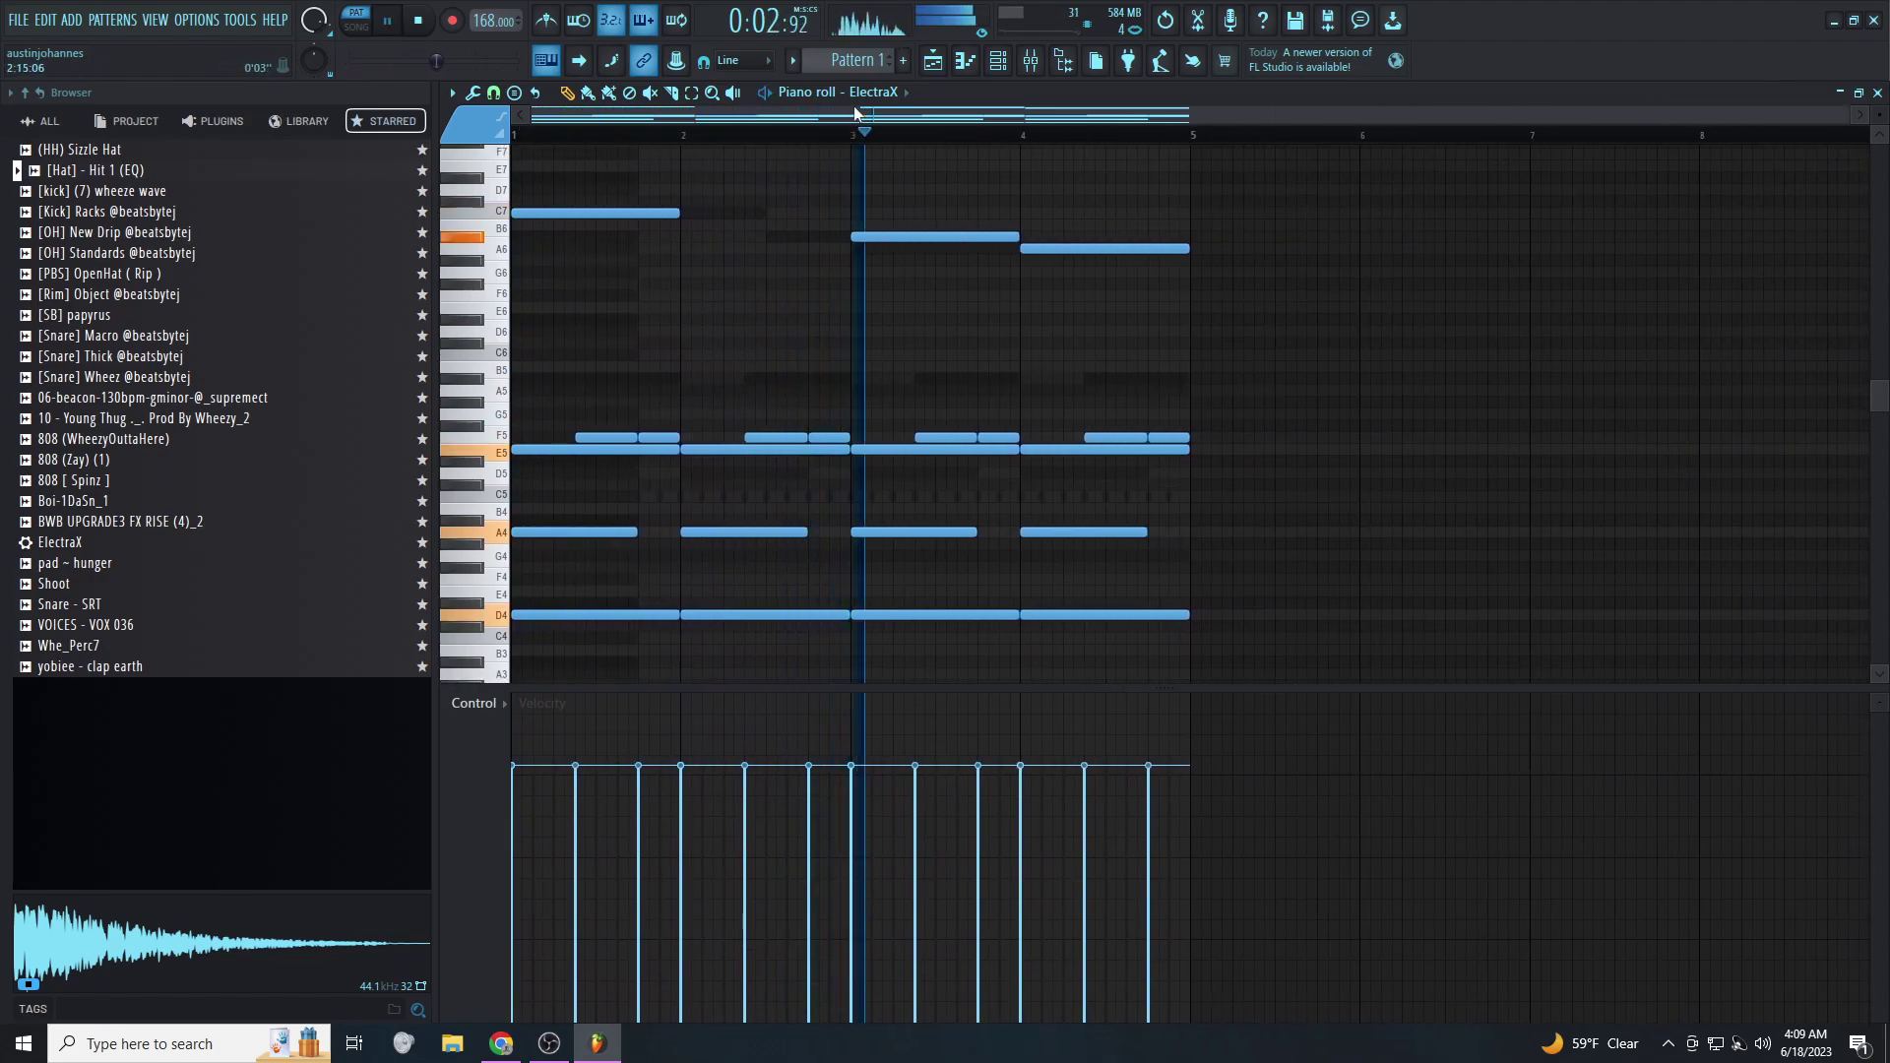
left_click(871, 93)
left_click(899, 129)
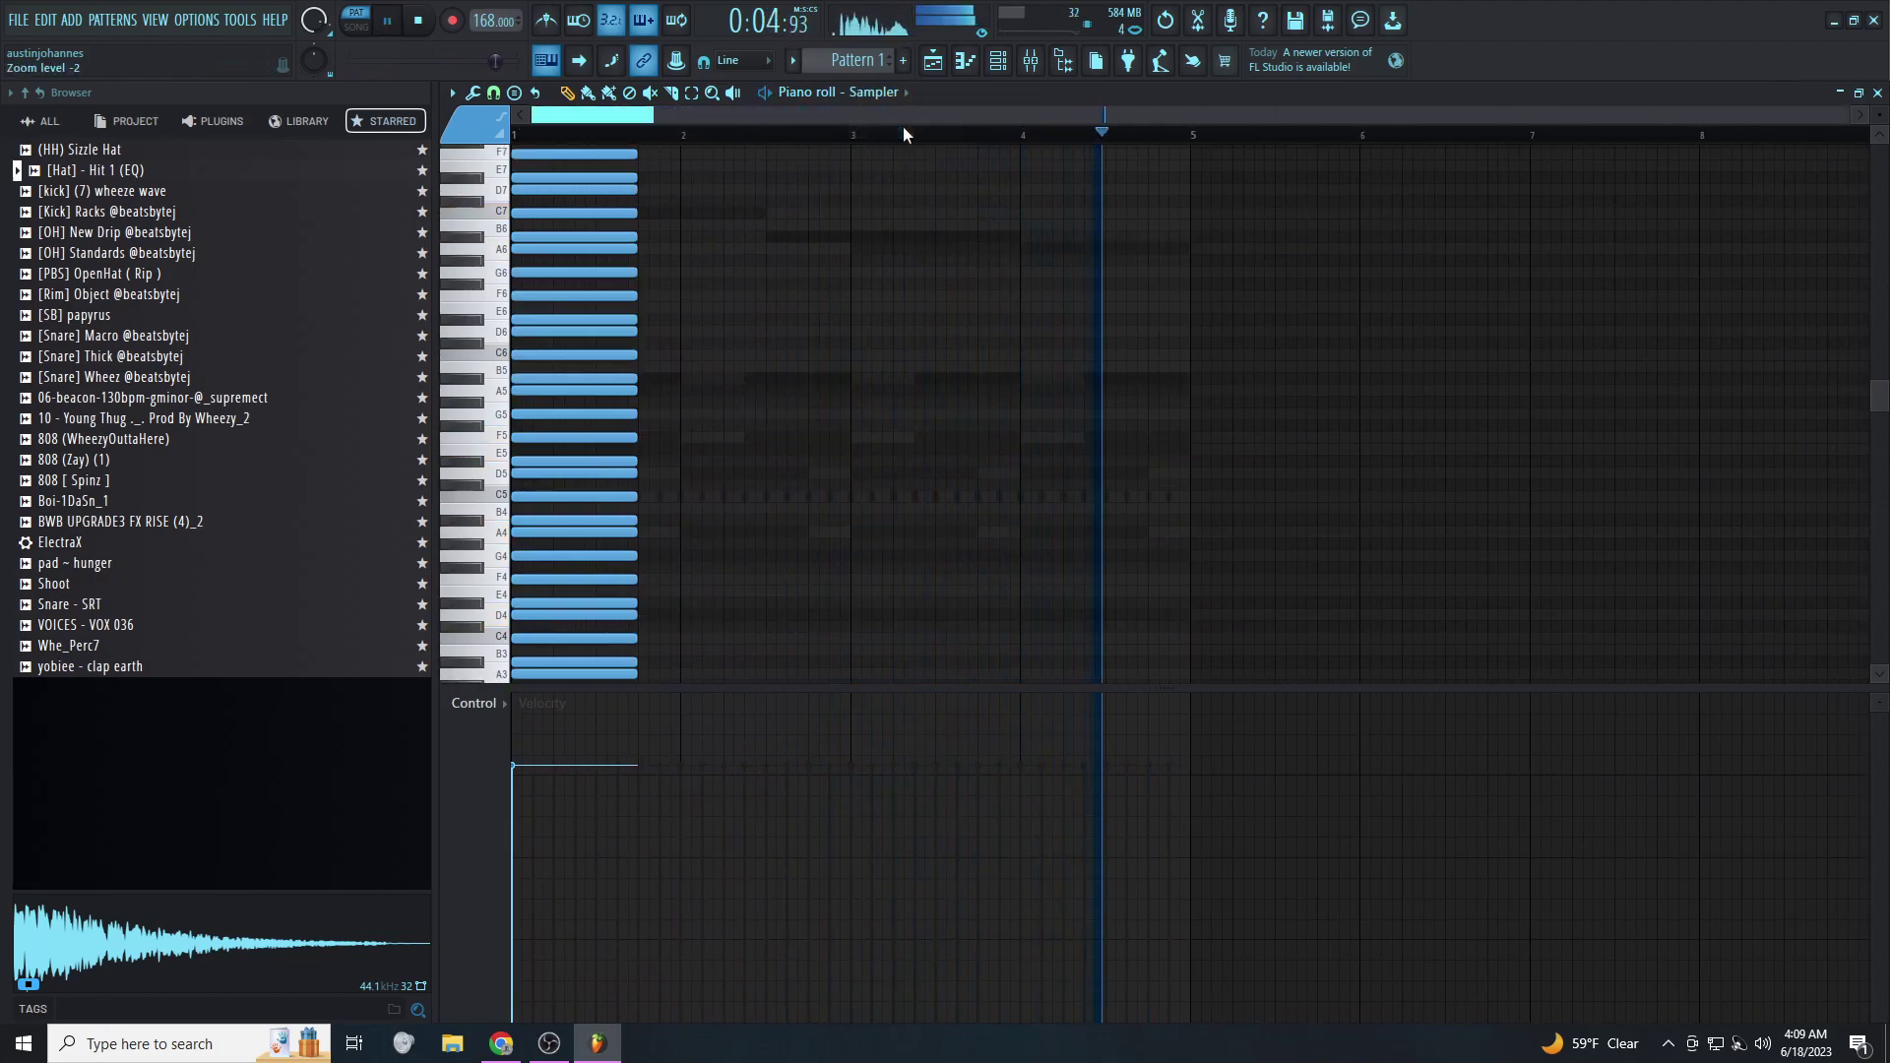
scroll(906, 136, "down", 5)
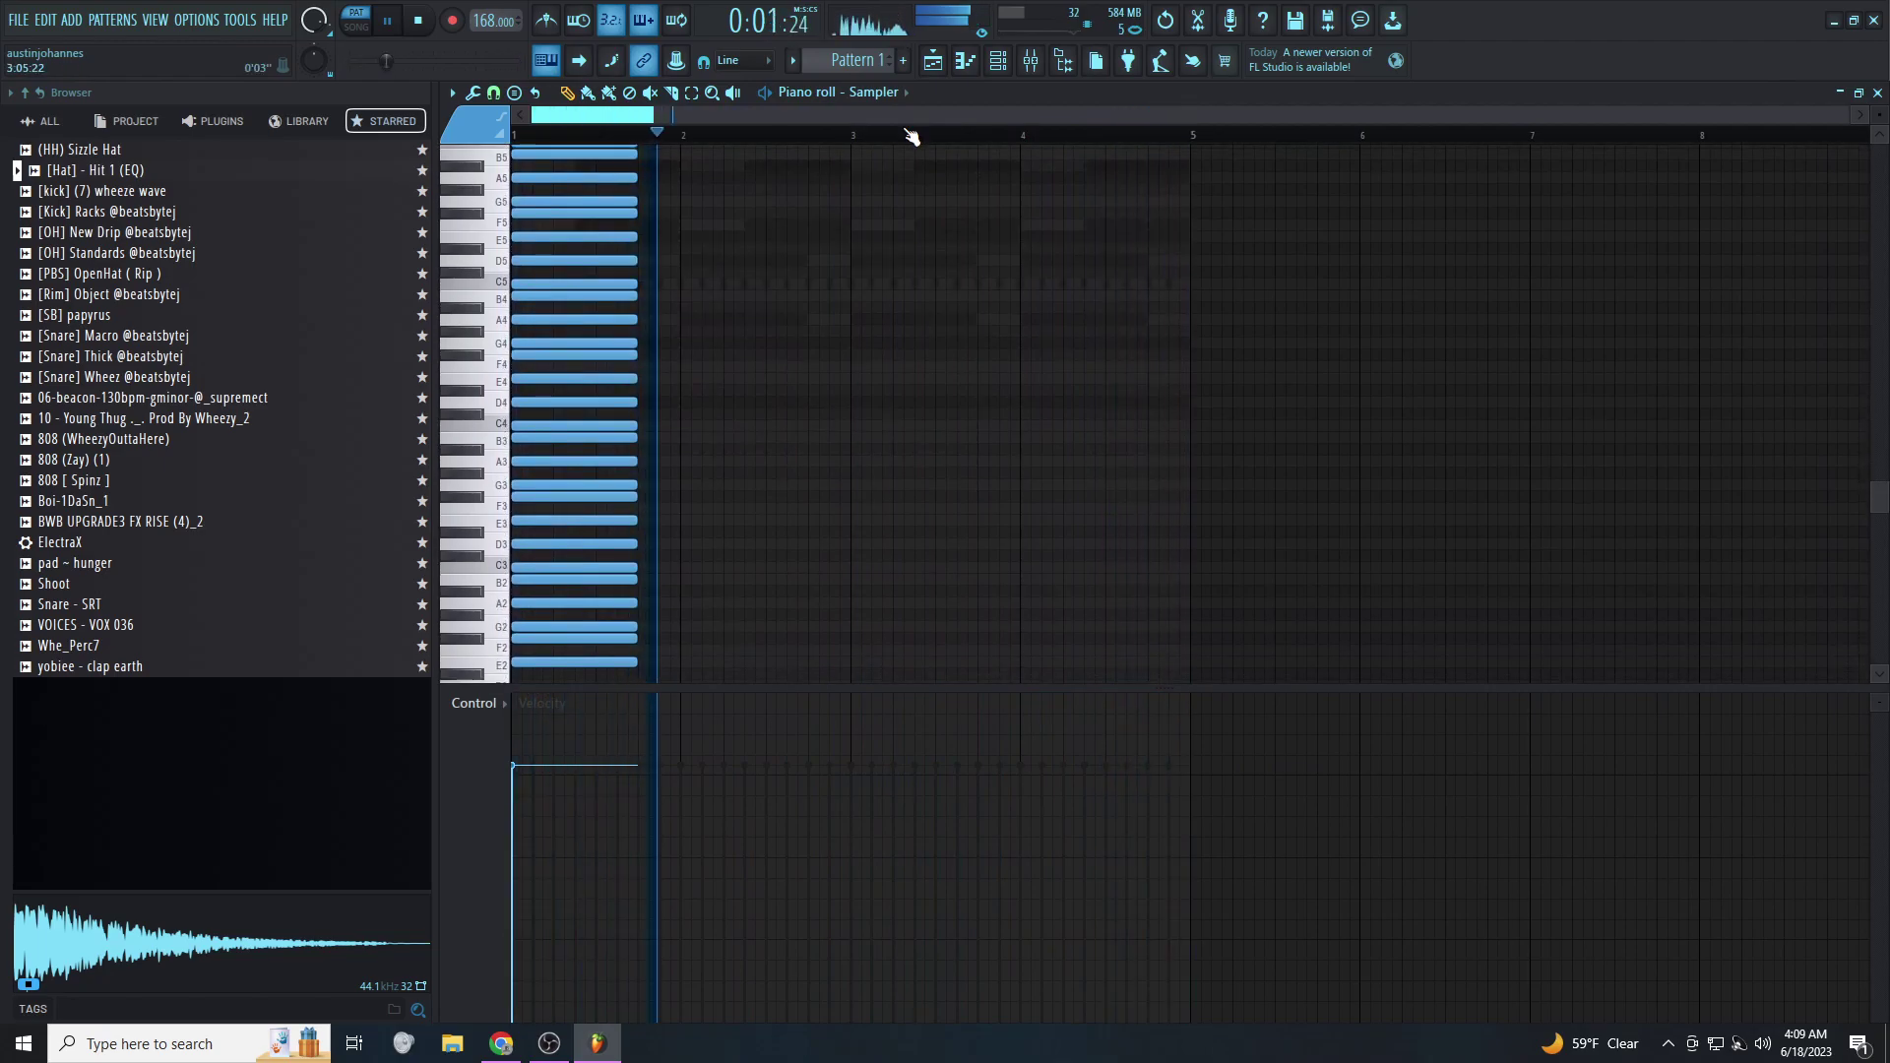
Switch the piano roll to Close Grand and transpose all its notes down five semitones
left_click(875, 92)
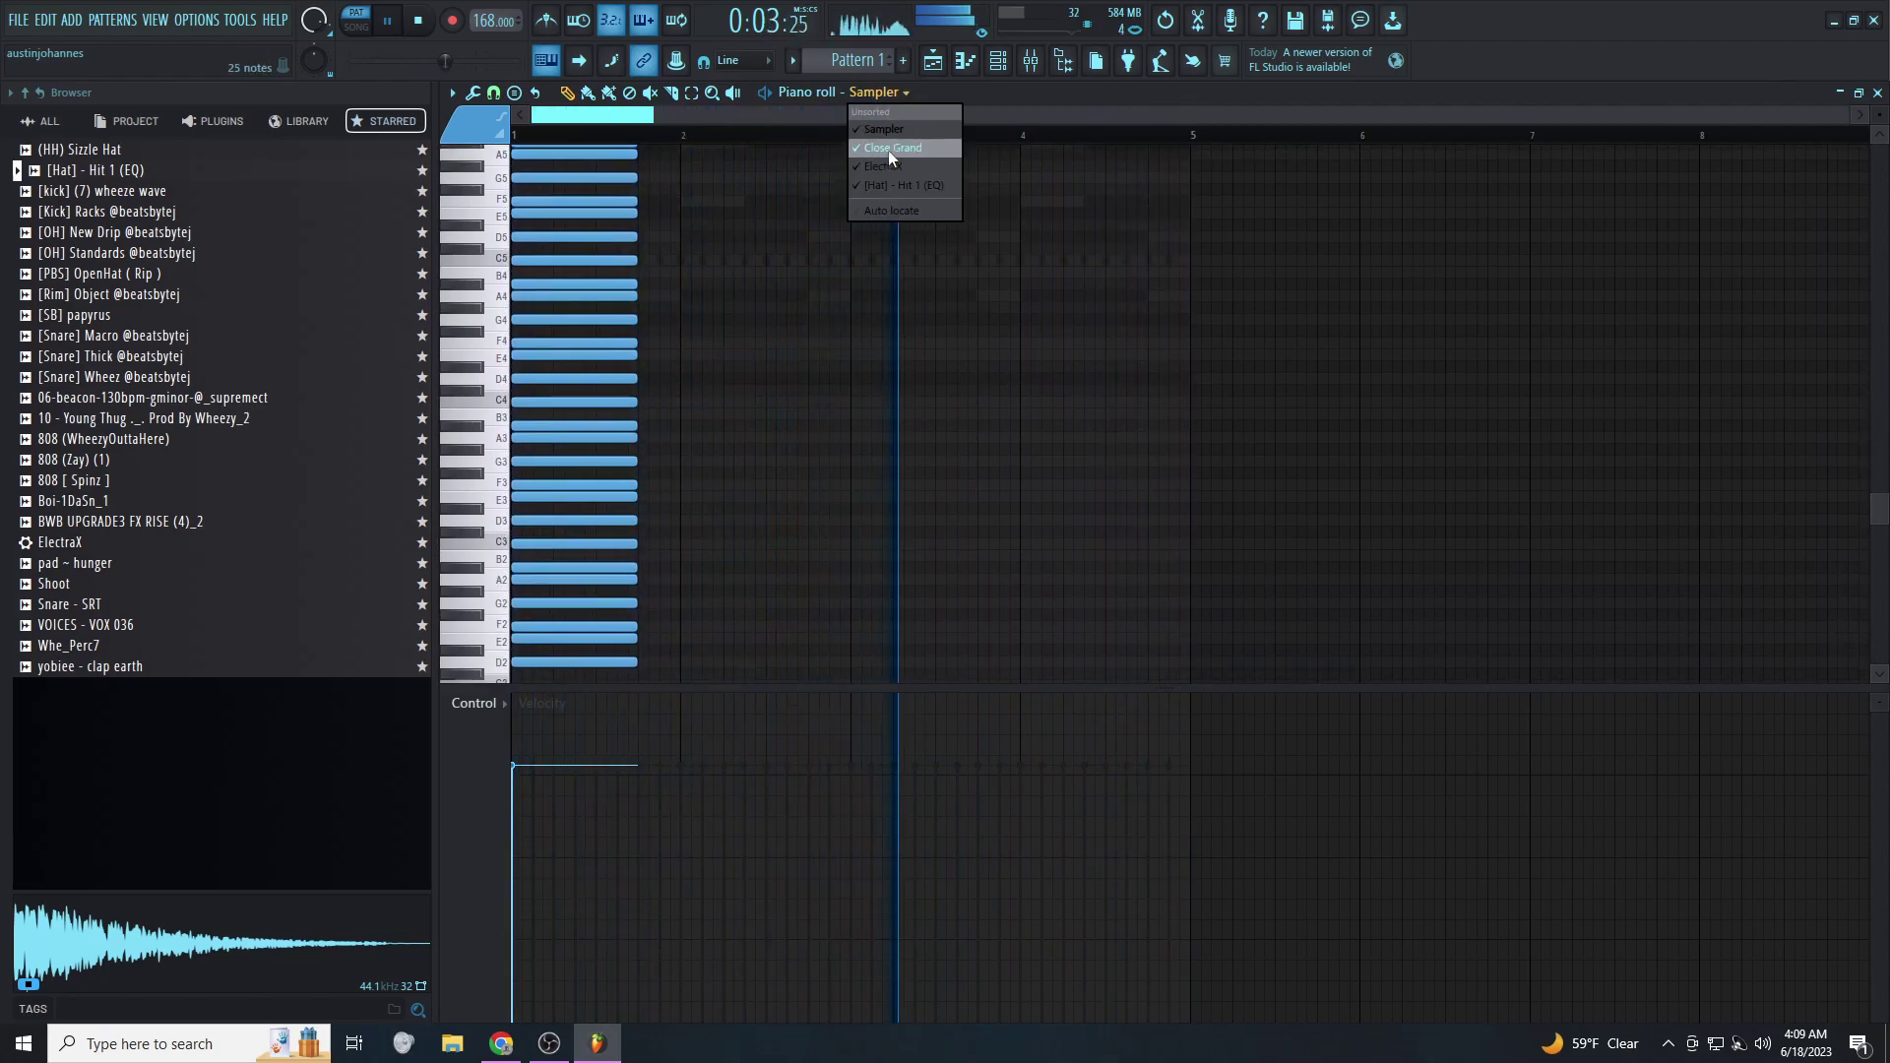
left_click(889, 153)
key("shift+Down")
key("shift+Down")
key("shift+Down")
key("shift+Down")
key("shift+Down")
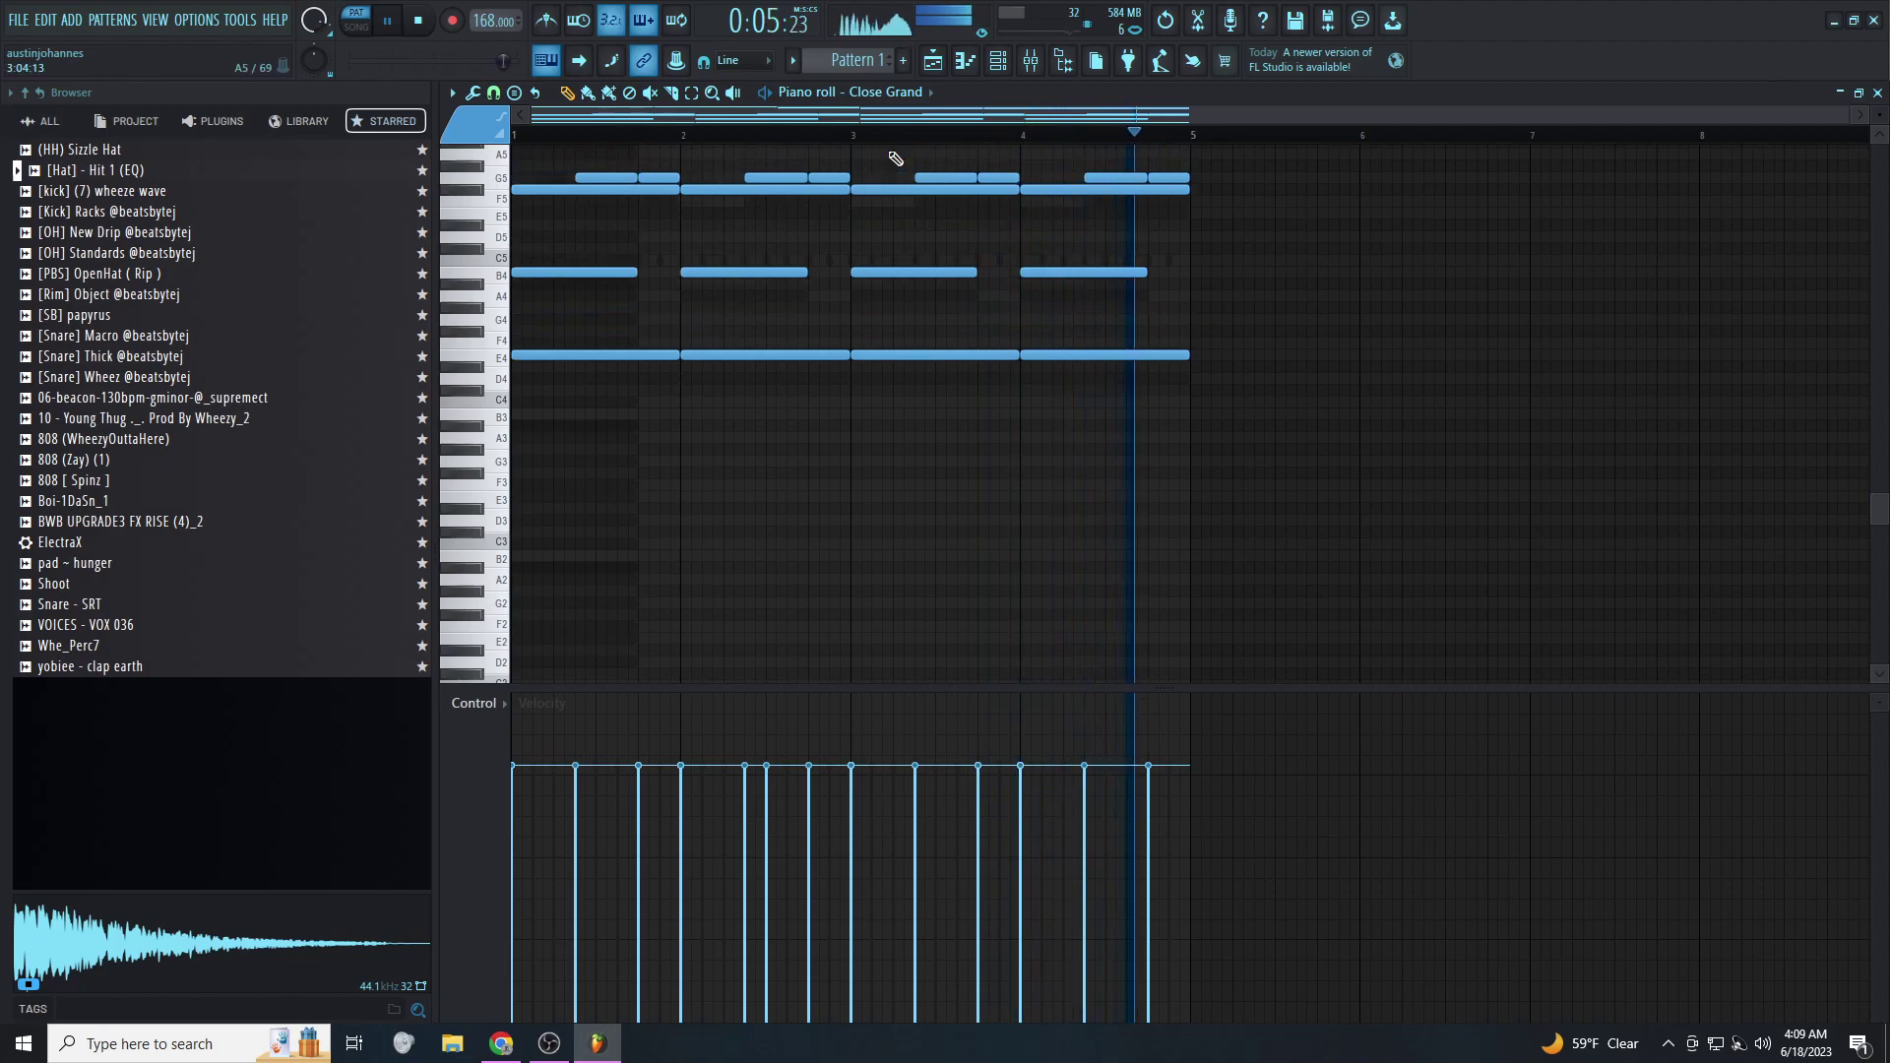
Route the ElectraX channel to mixer track 9 and render that track to an audio clip
left_click(831, 90)
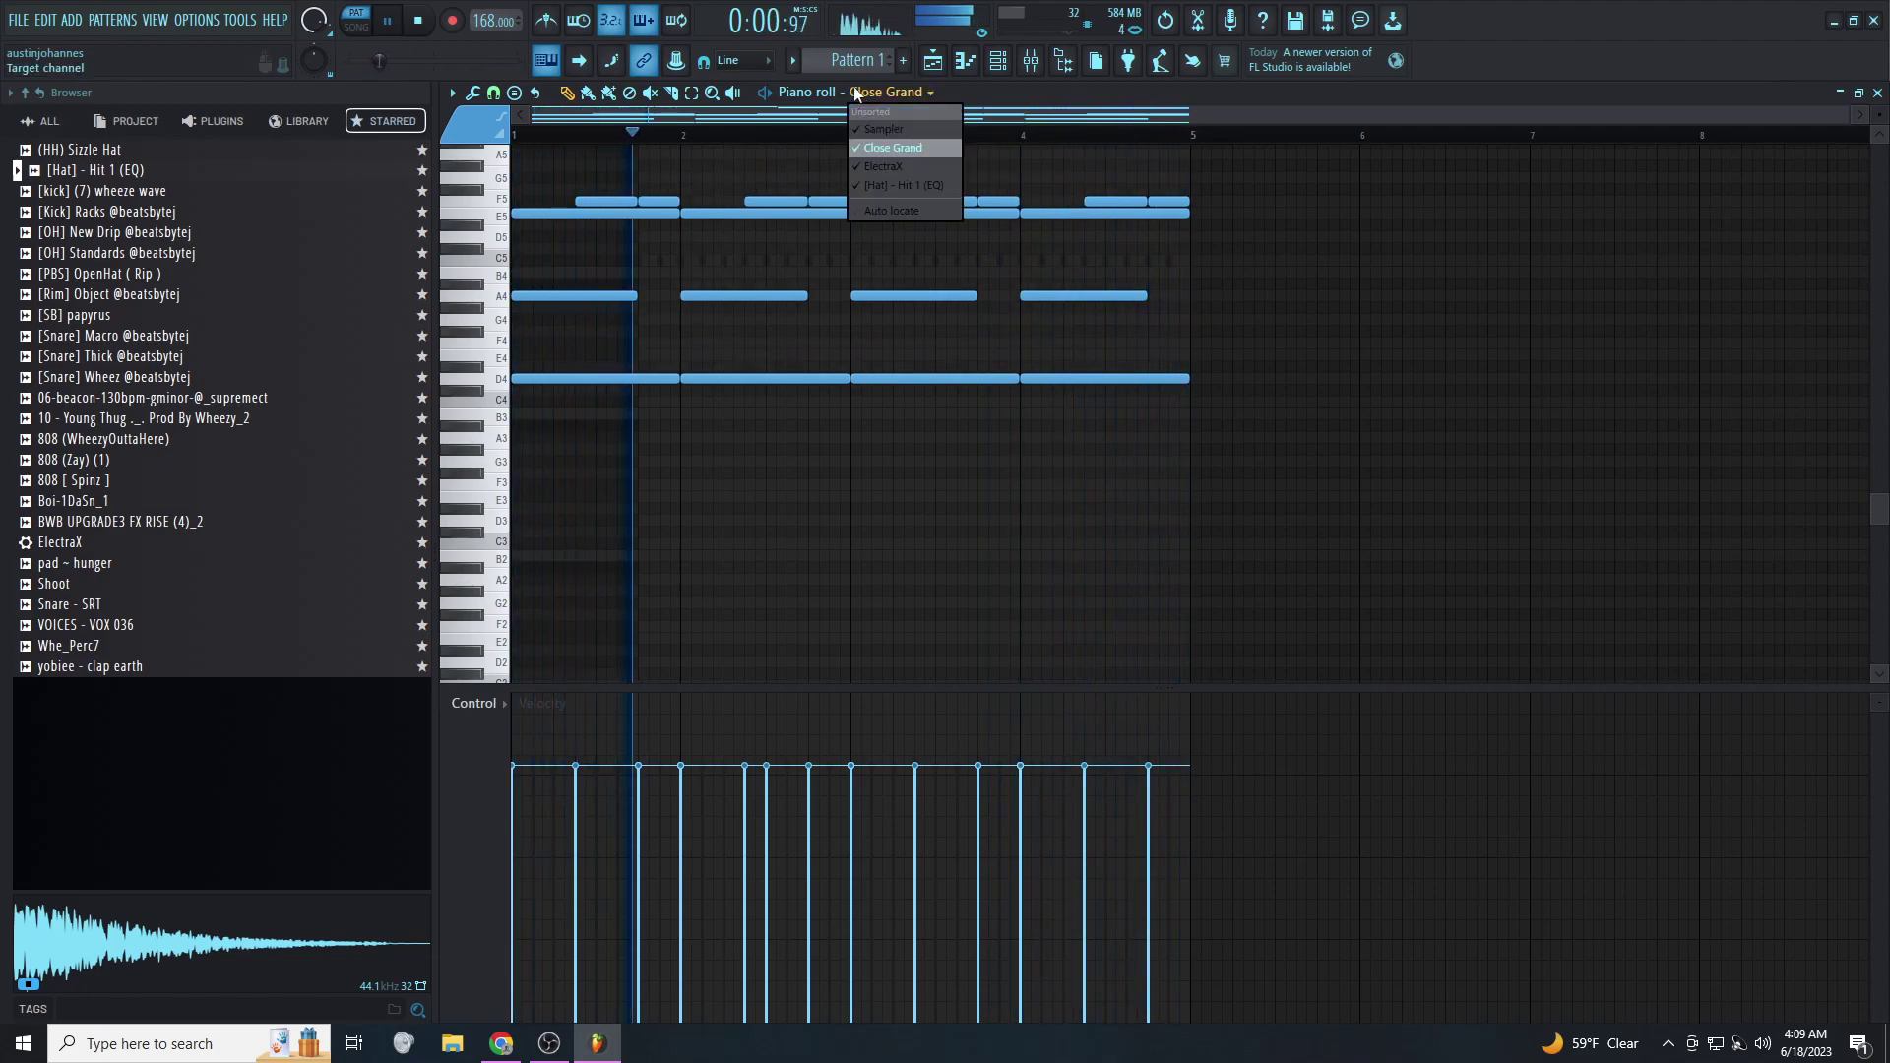
left_click(894, 185)
key("F6")
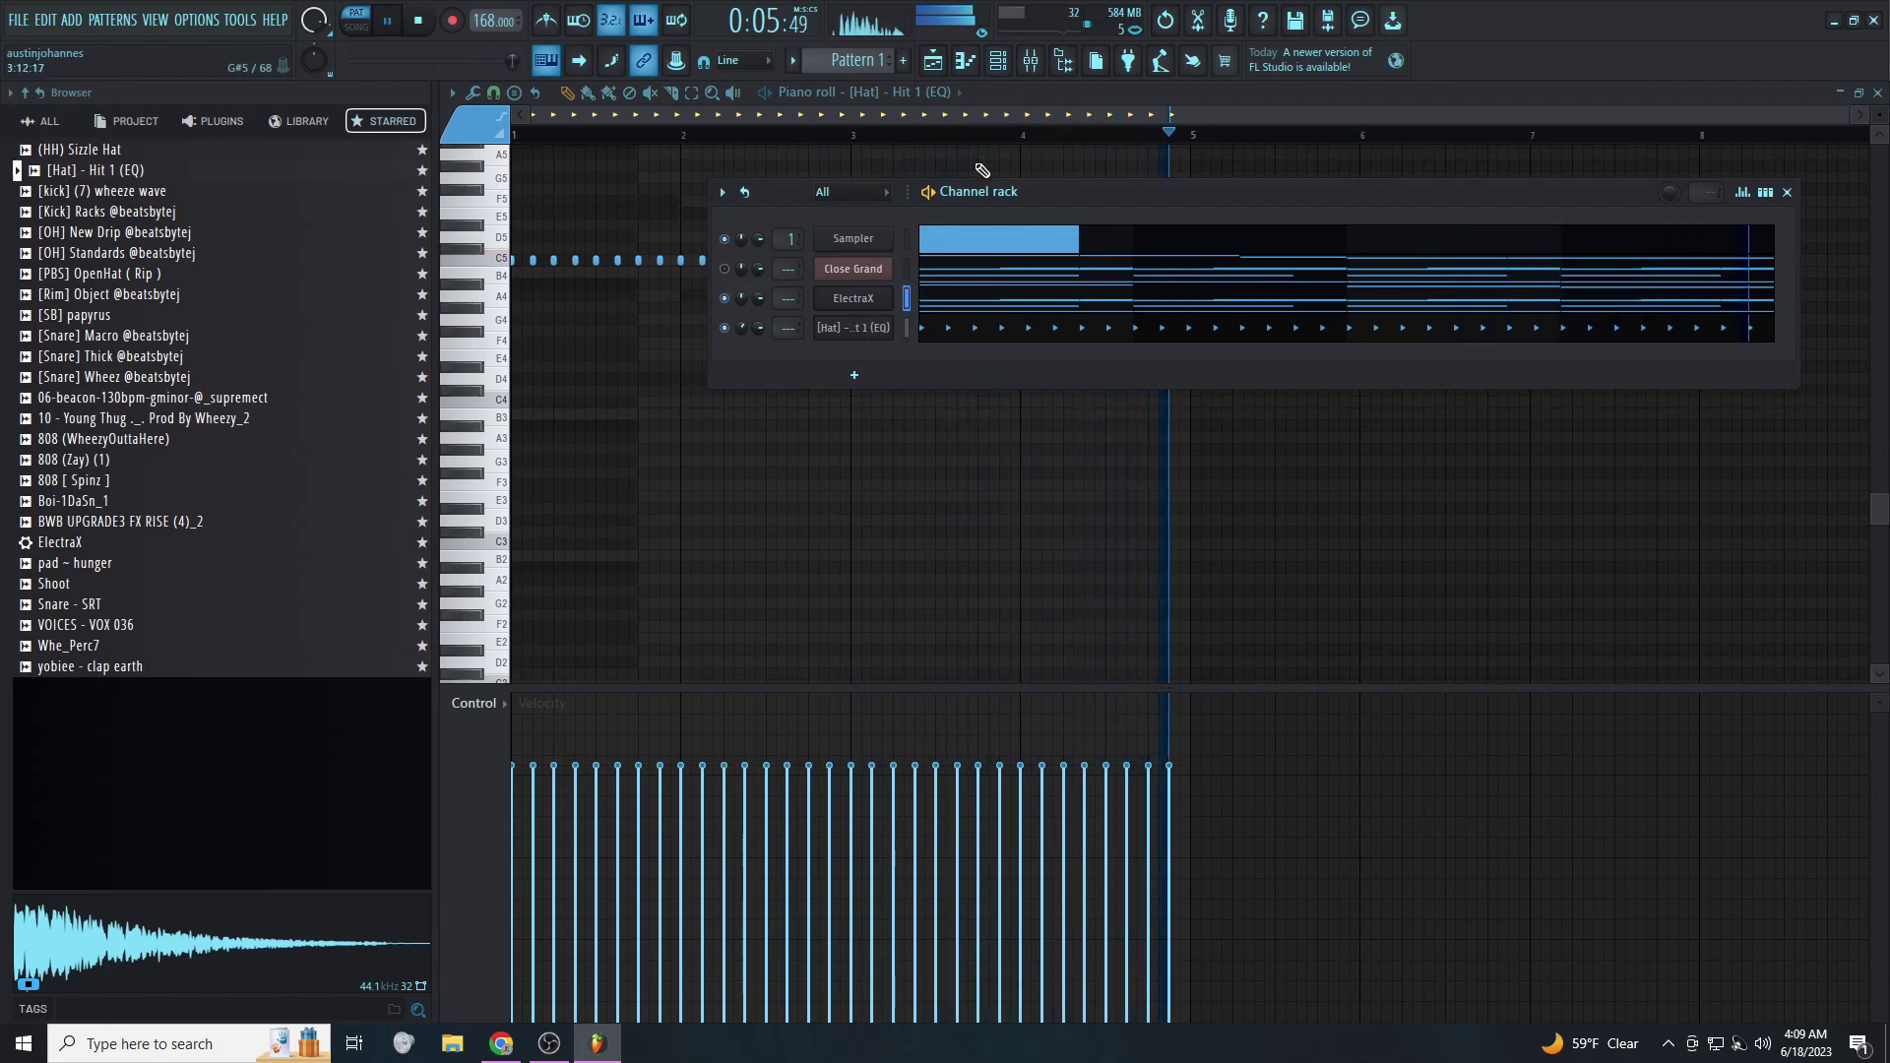
key("F9")
left_click(665, 137)
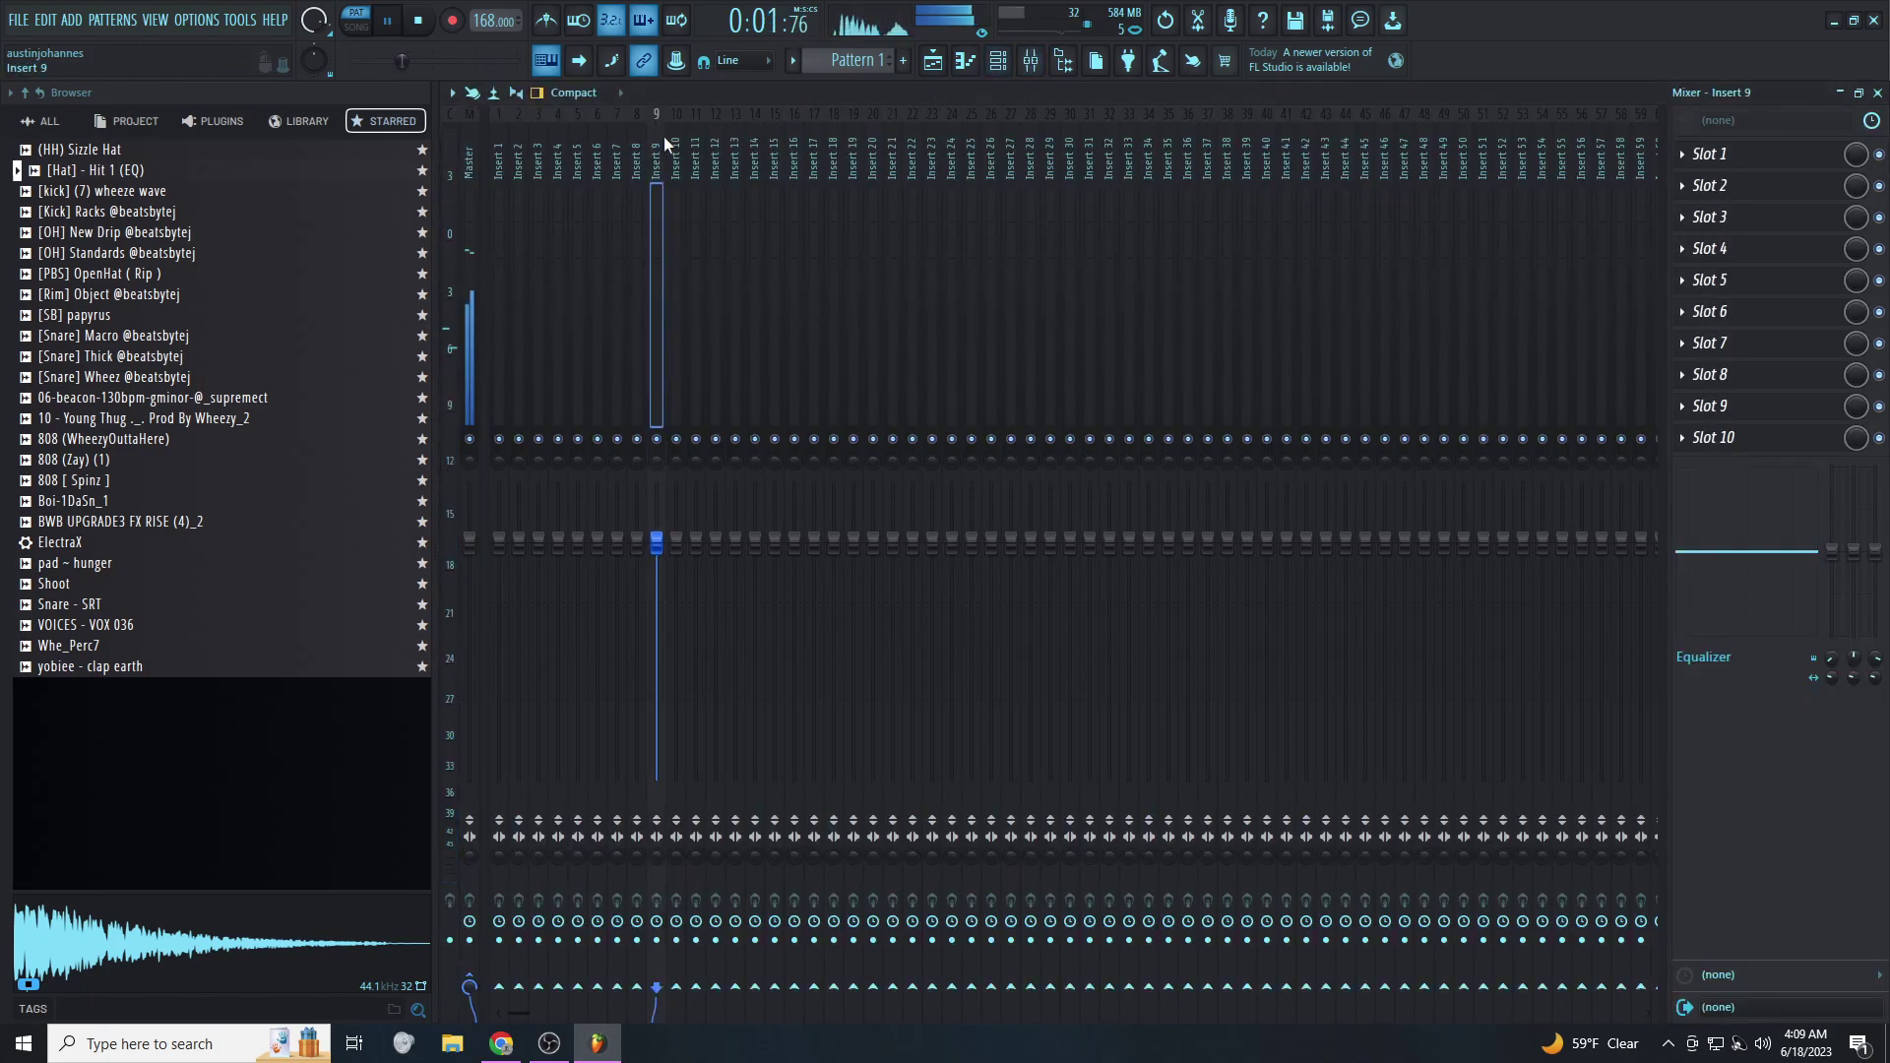
key("ctrl+l")
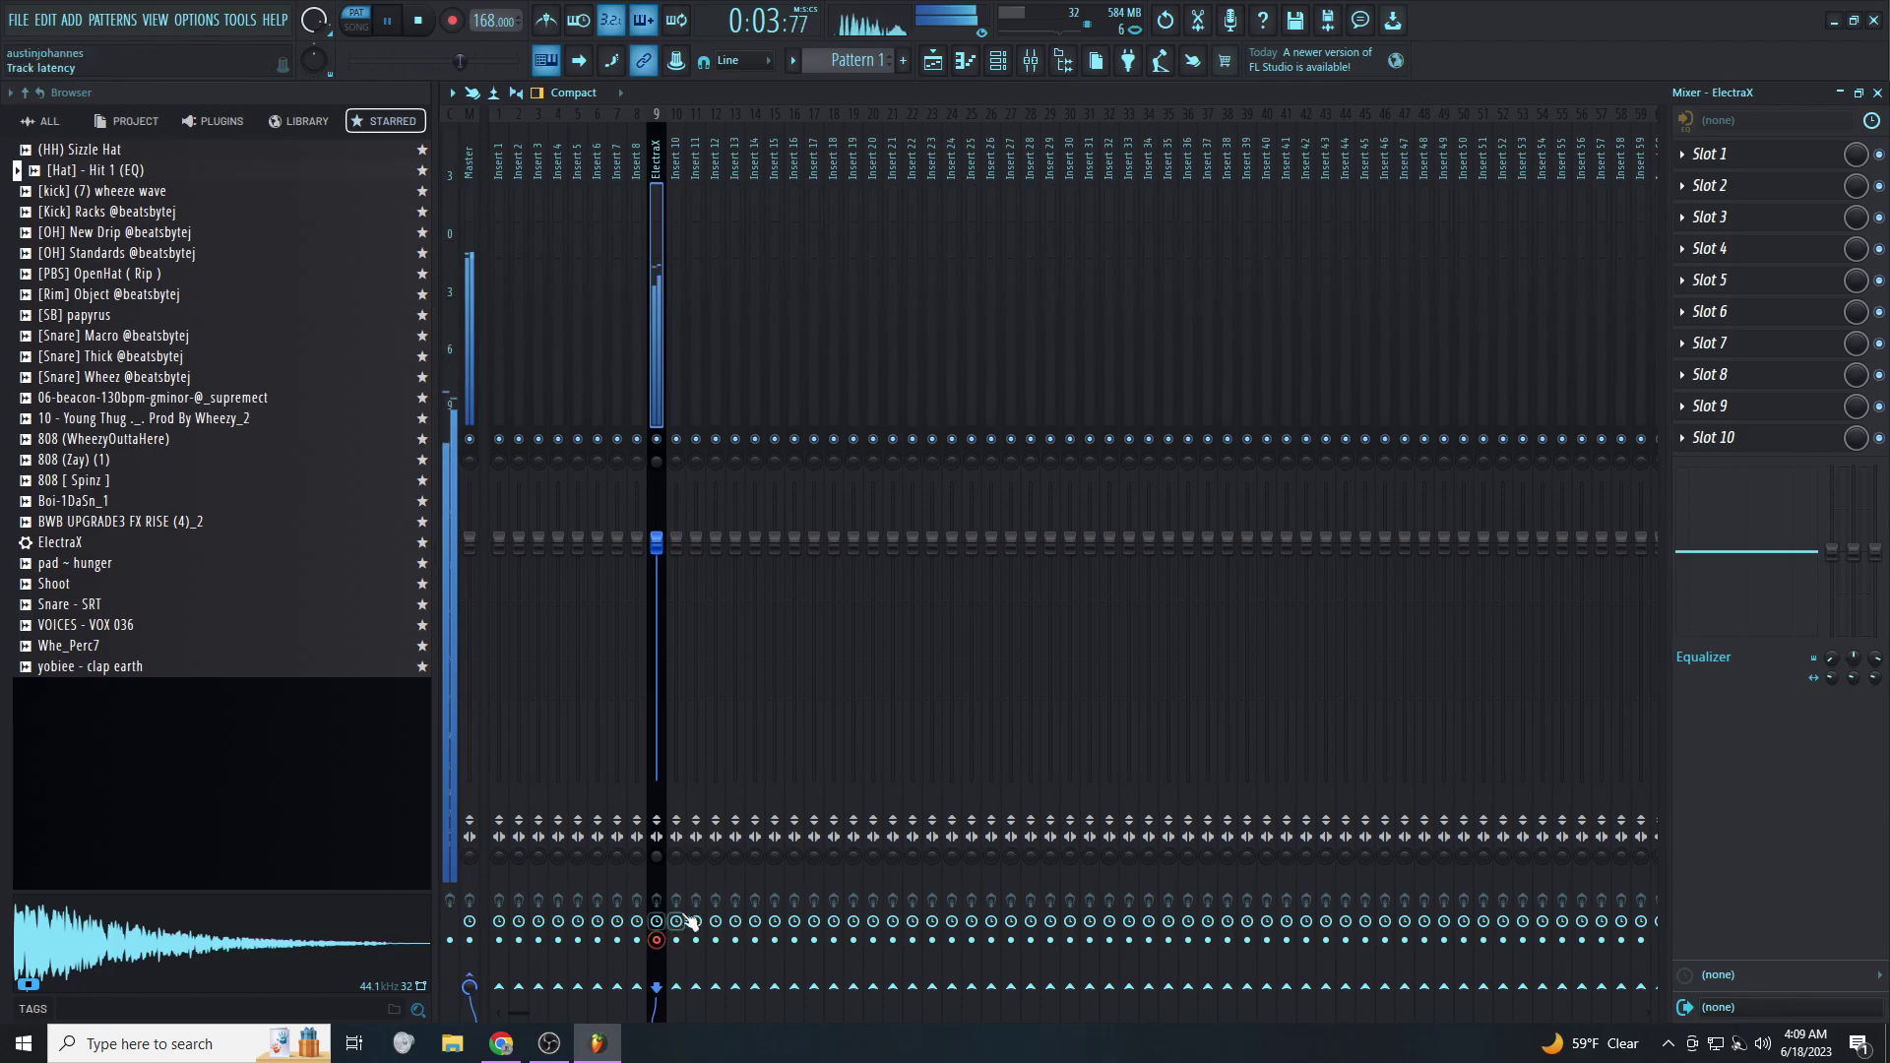
key("ctrl+alt+r")
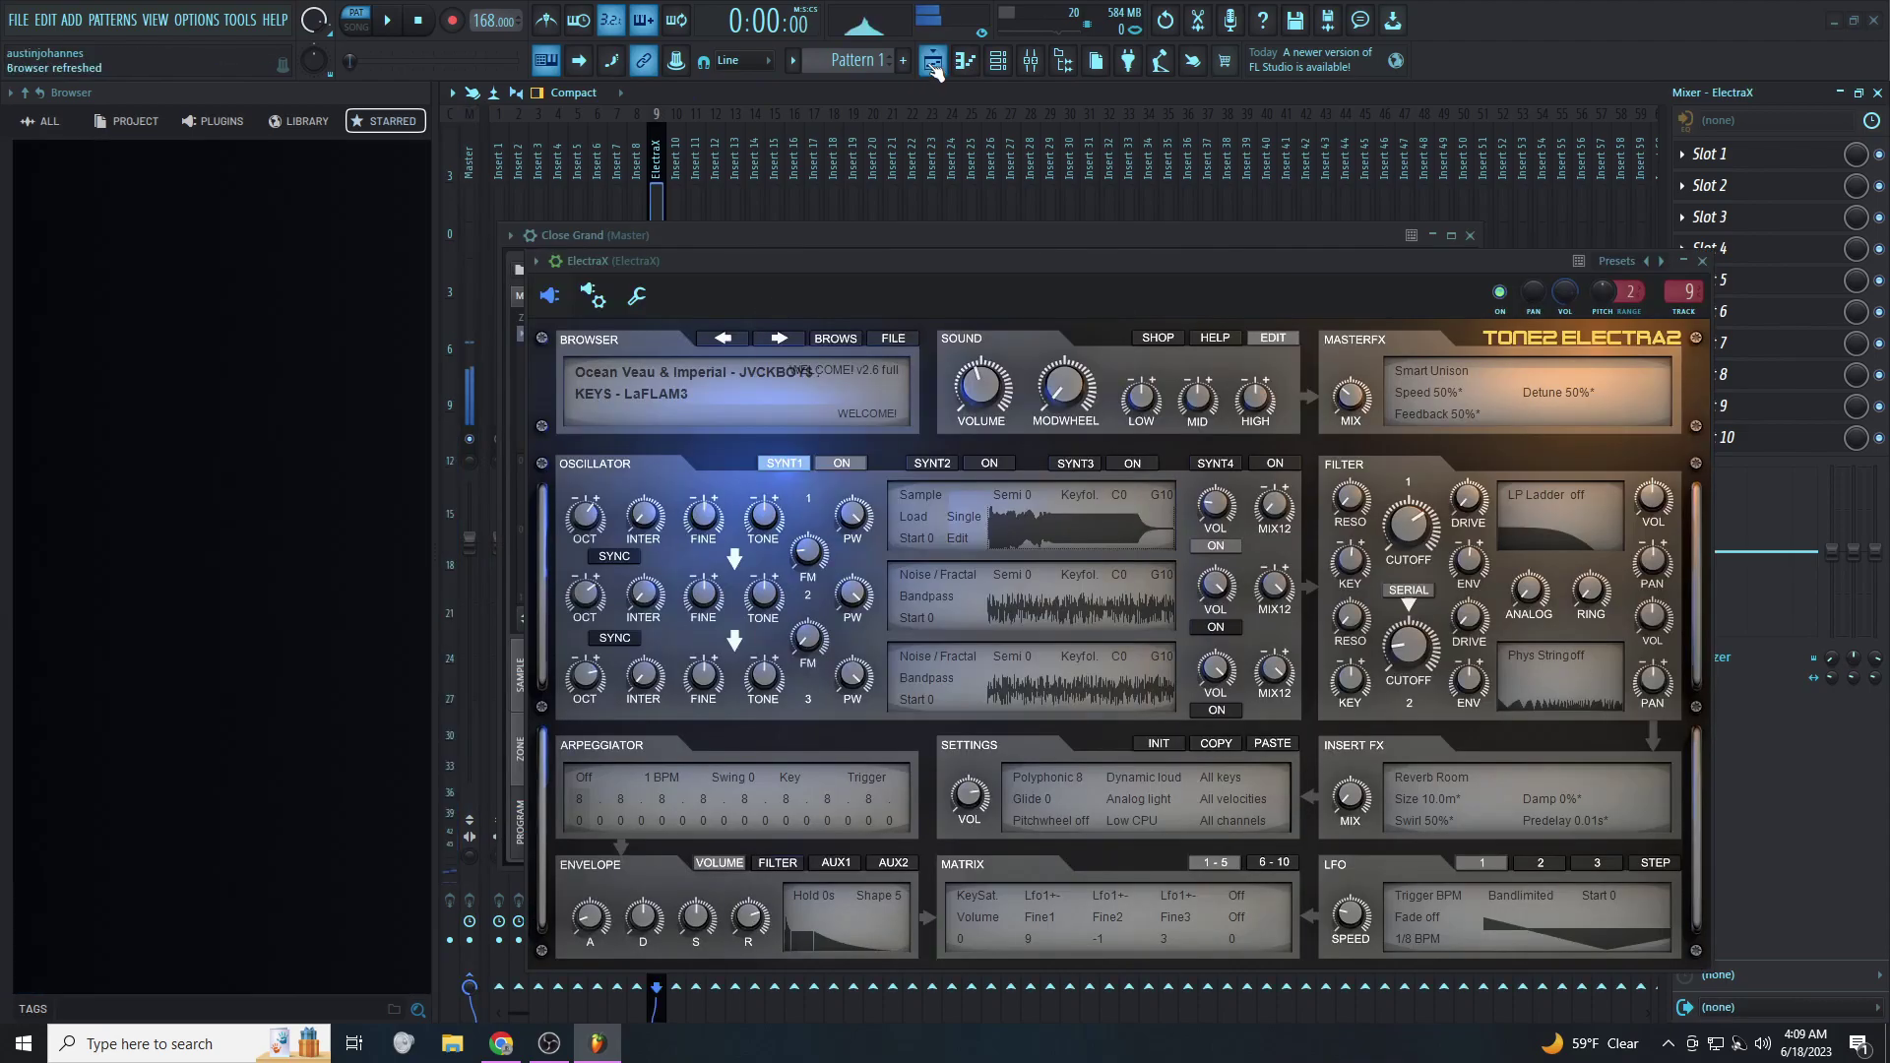
Place Pattern 1 on Track 2 and the rendered ElectraX audio clip on Track 1 of the playlist, both starting at bar 1
left_click(936, 64)
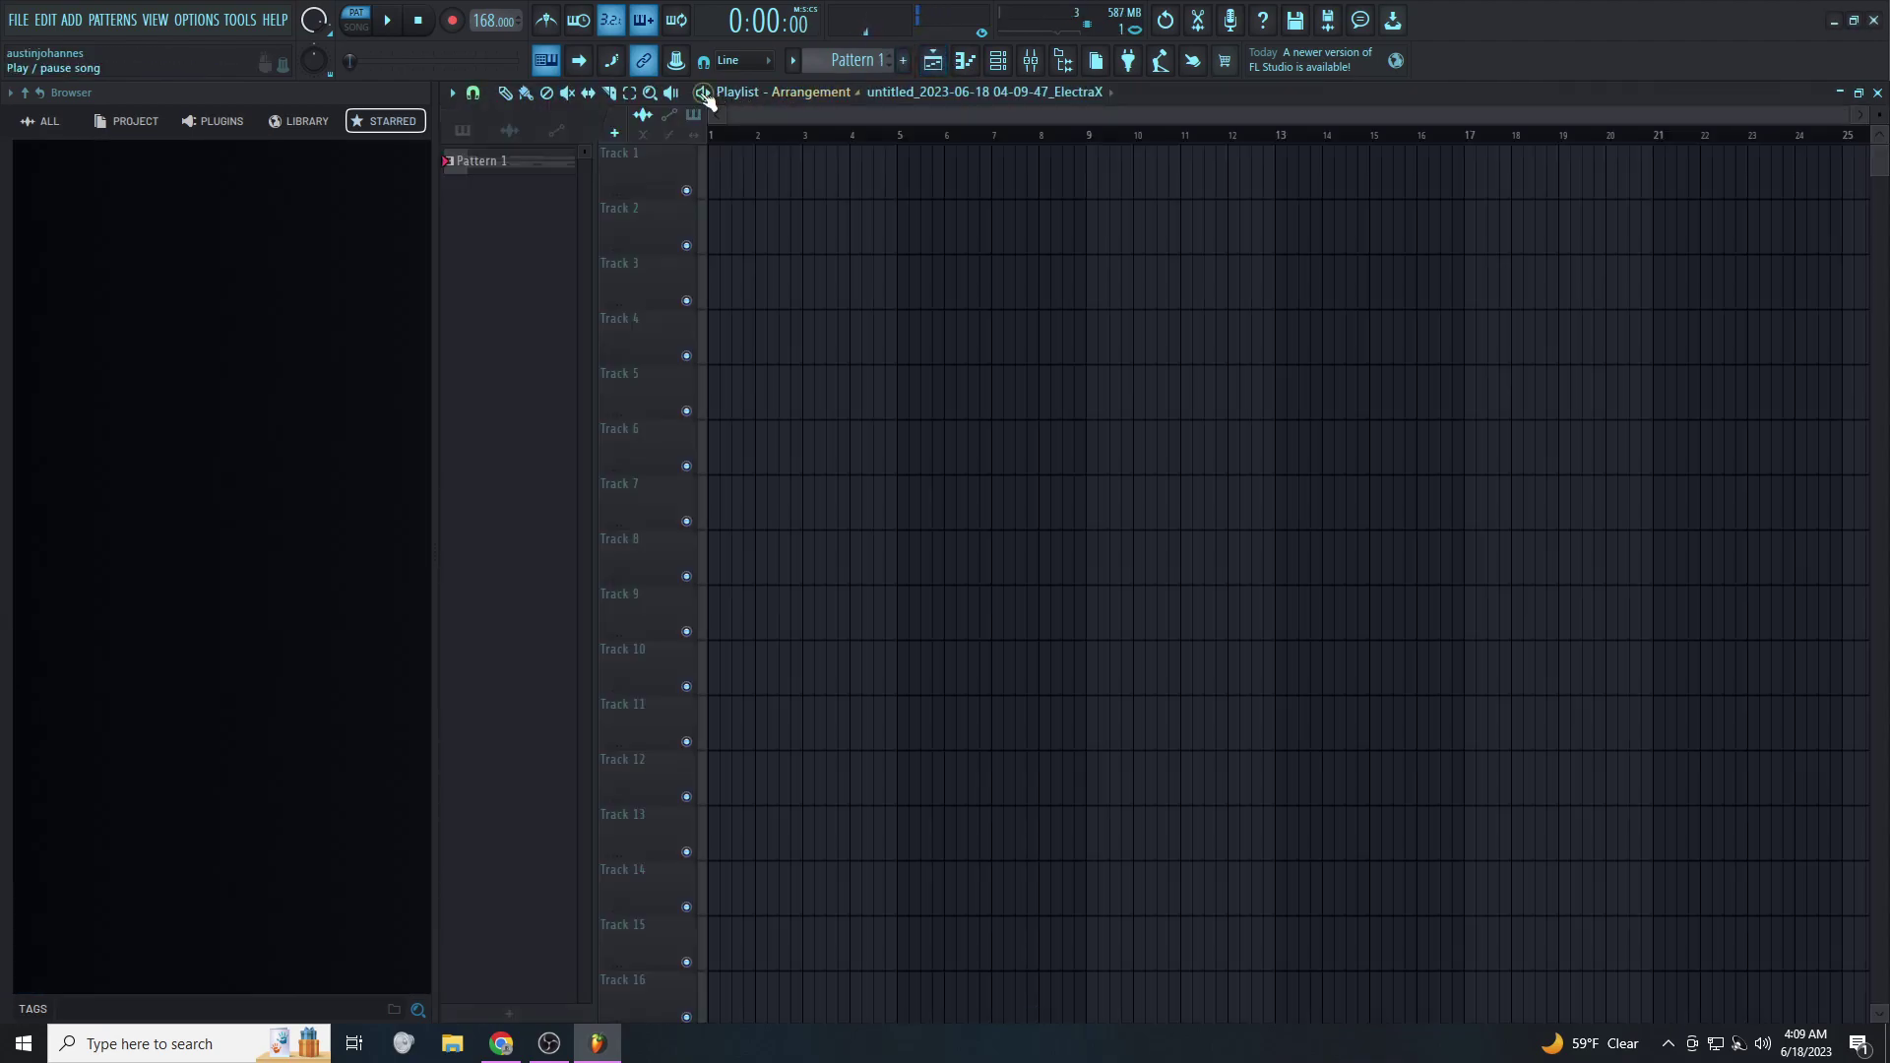
left_click_drag(509, 160, 714, 239)
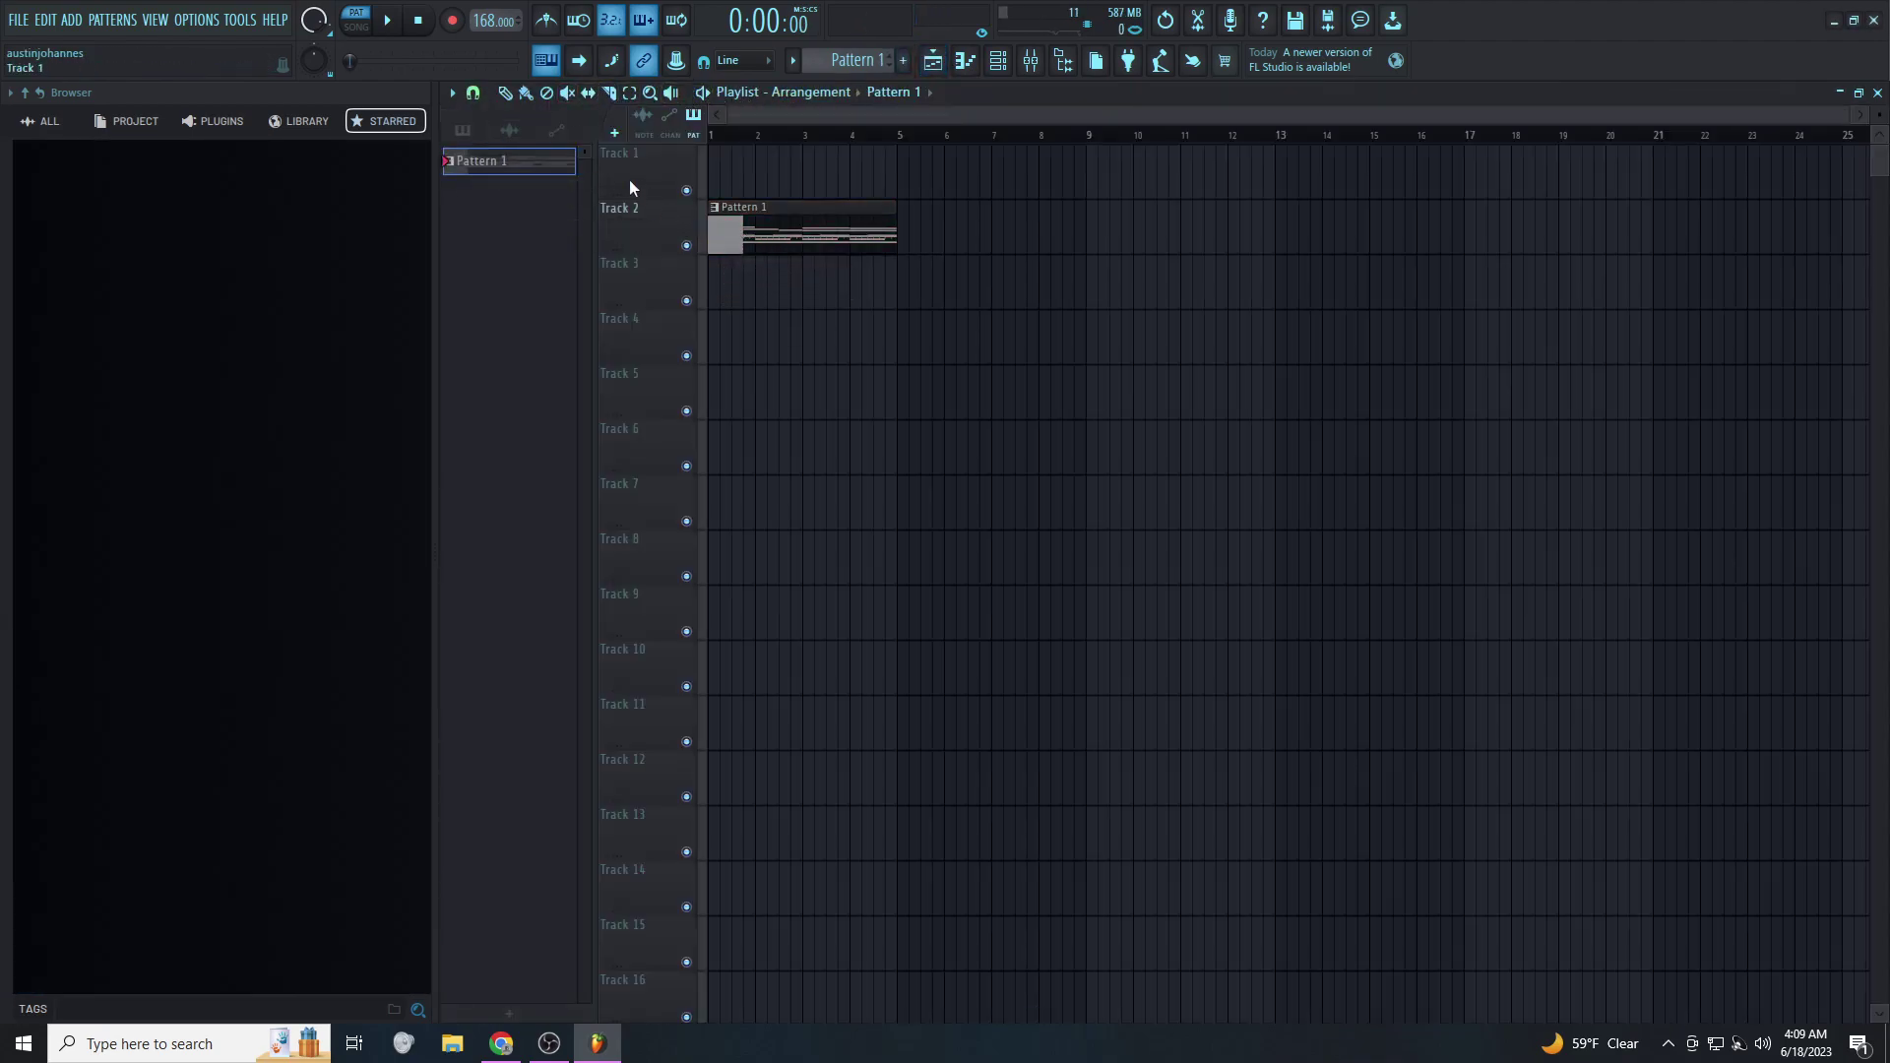
left_click_drag(512, 159, 746, 180)
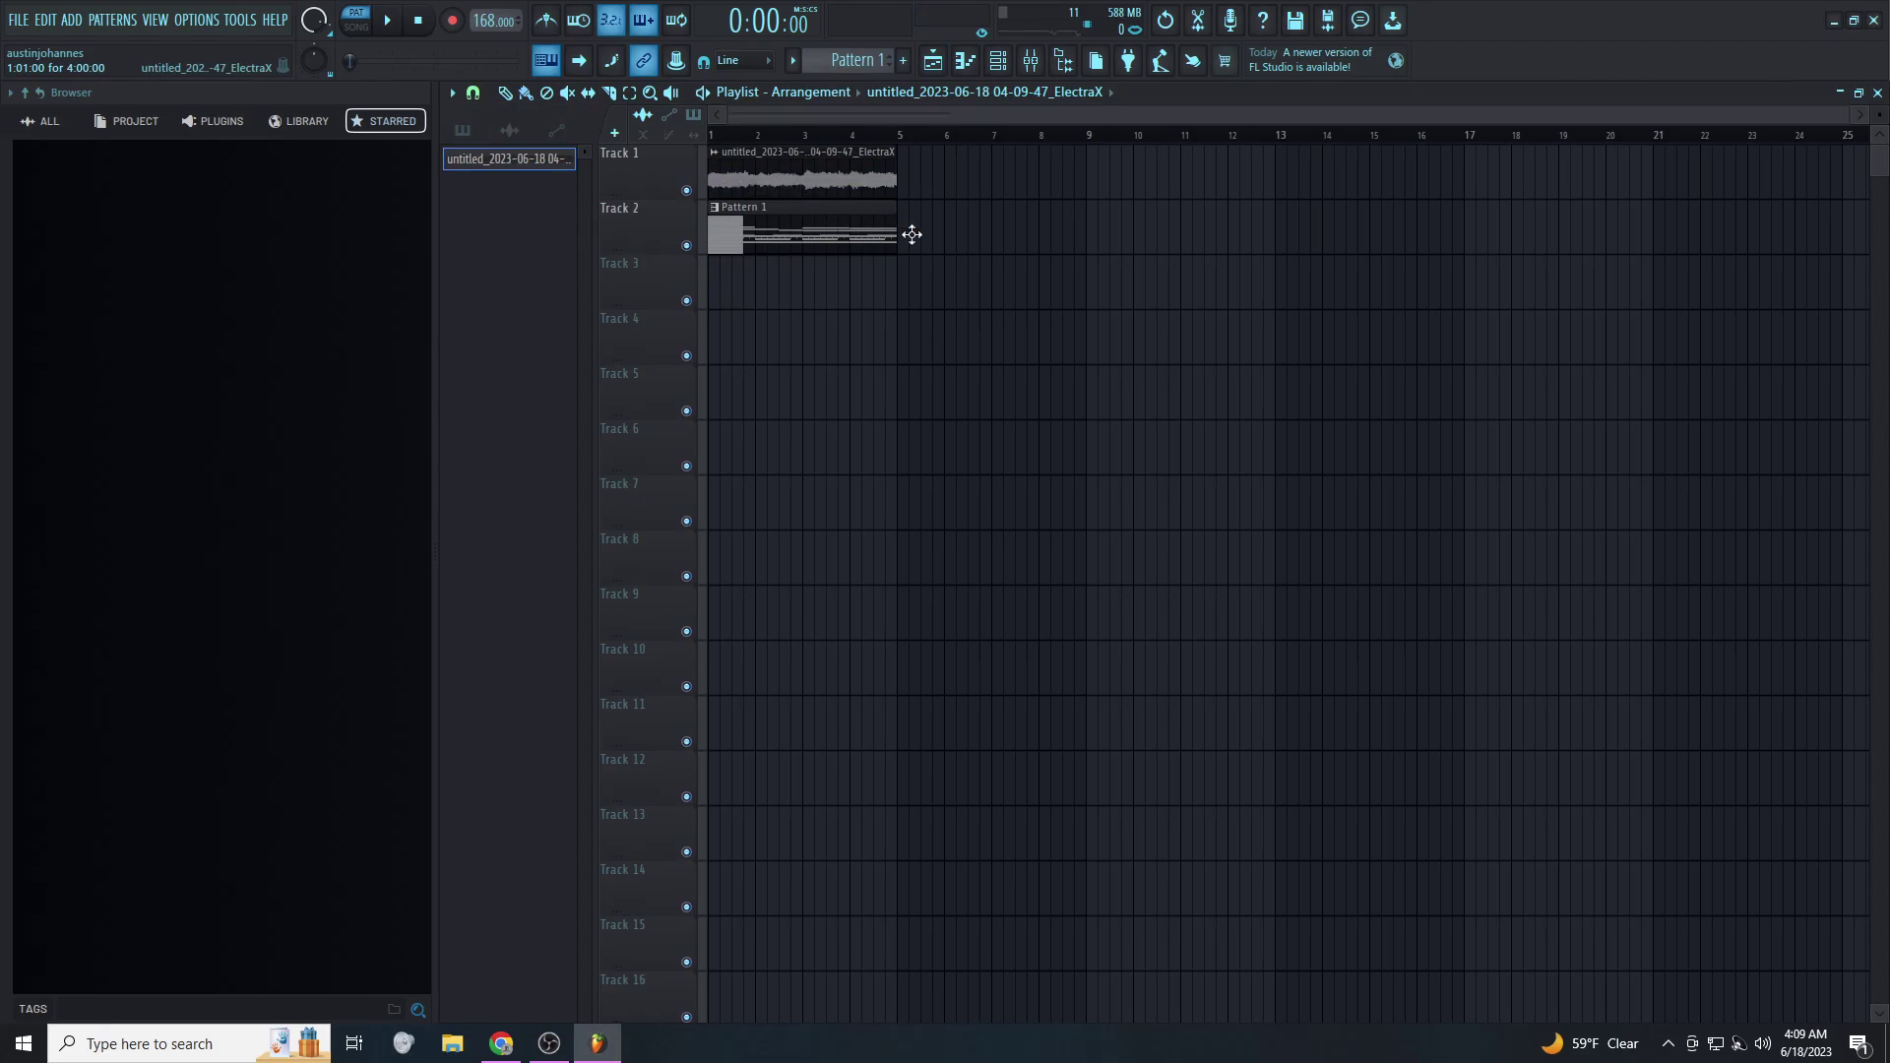
Set the ElectraX audio clip's time-stretching mode to Stretch and reverse the audio
double_click(886, 180)
left_click(1067, 409)
left_click(1064, 467)
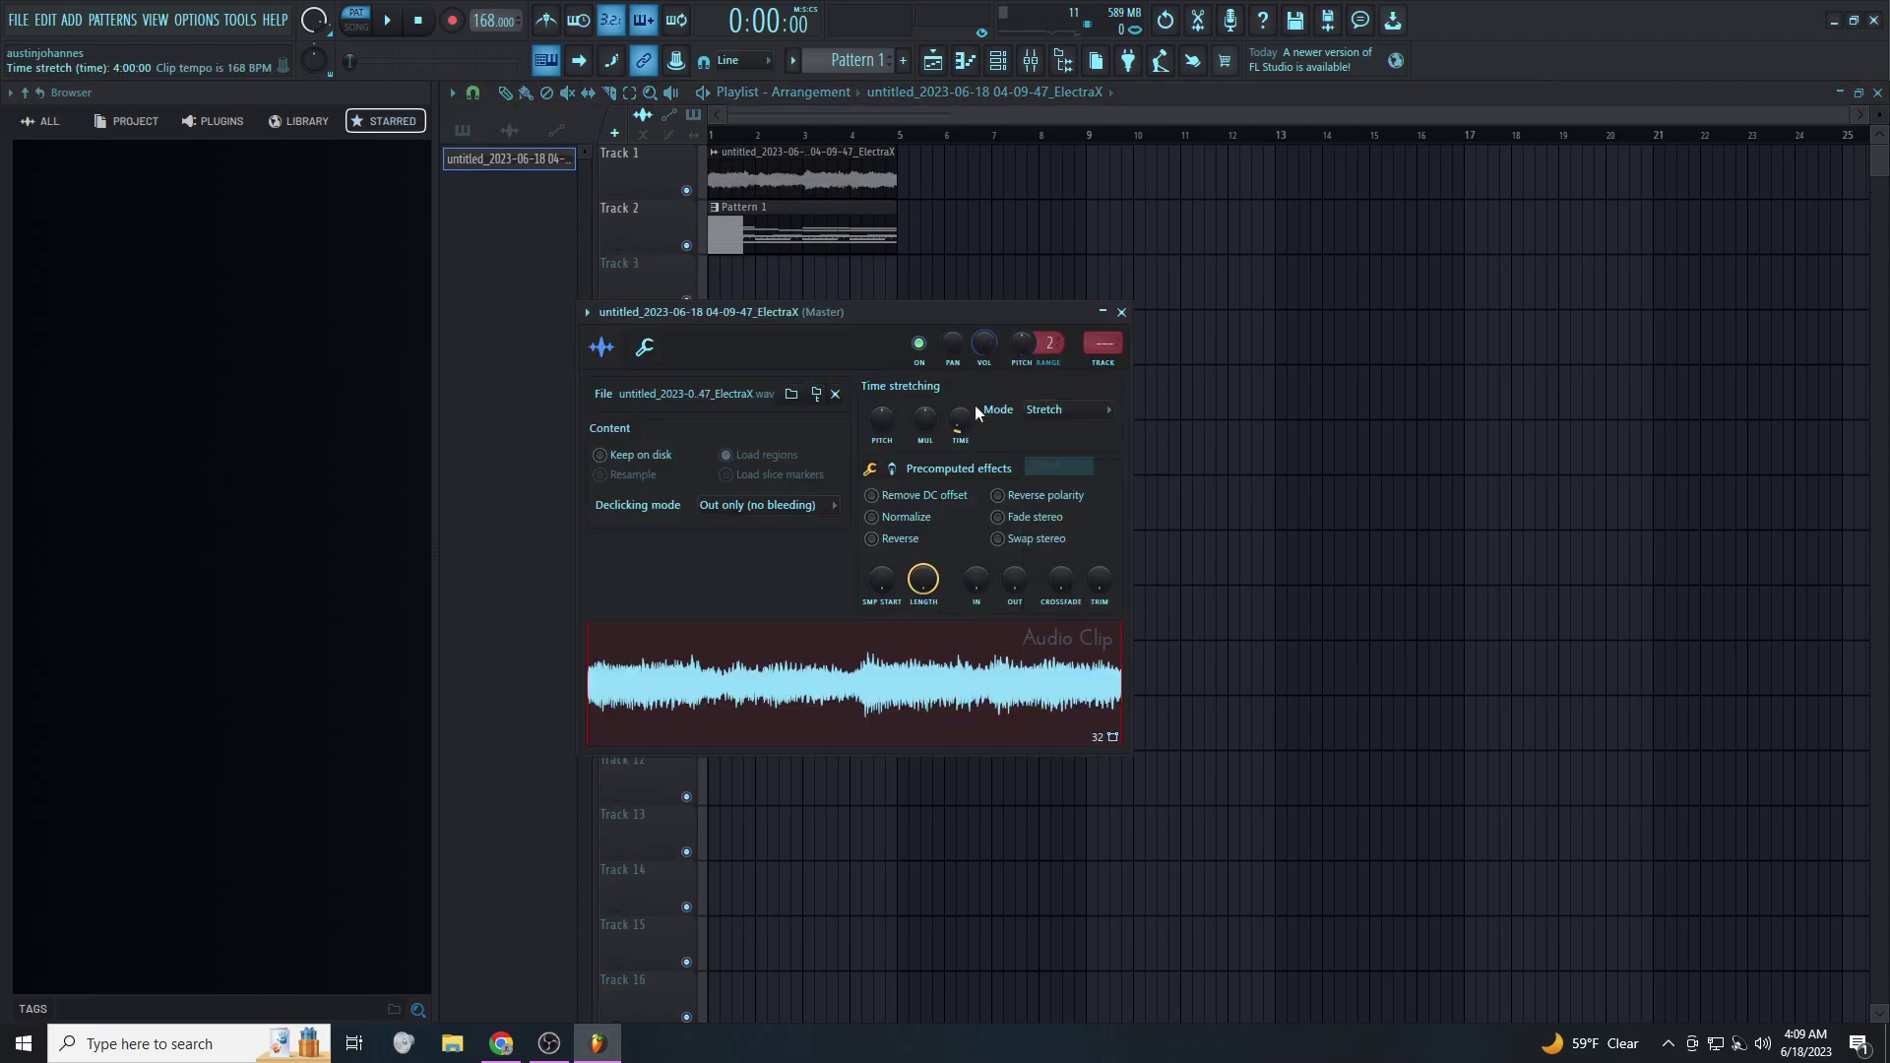
left_click(873, 539)
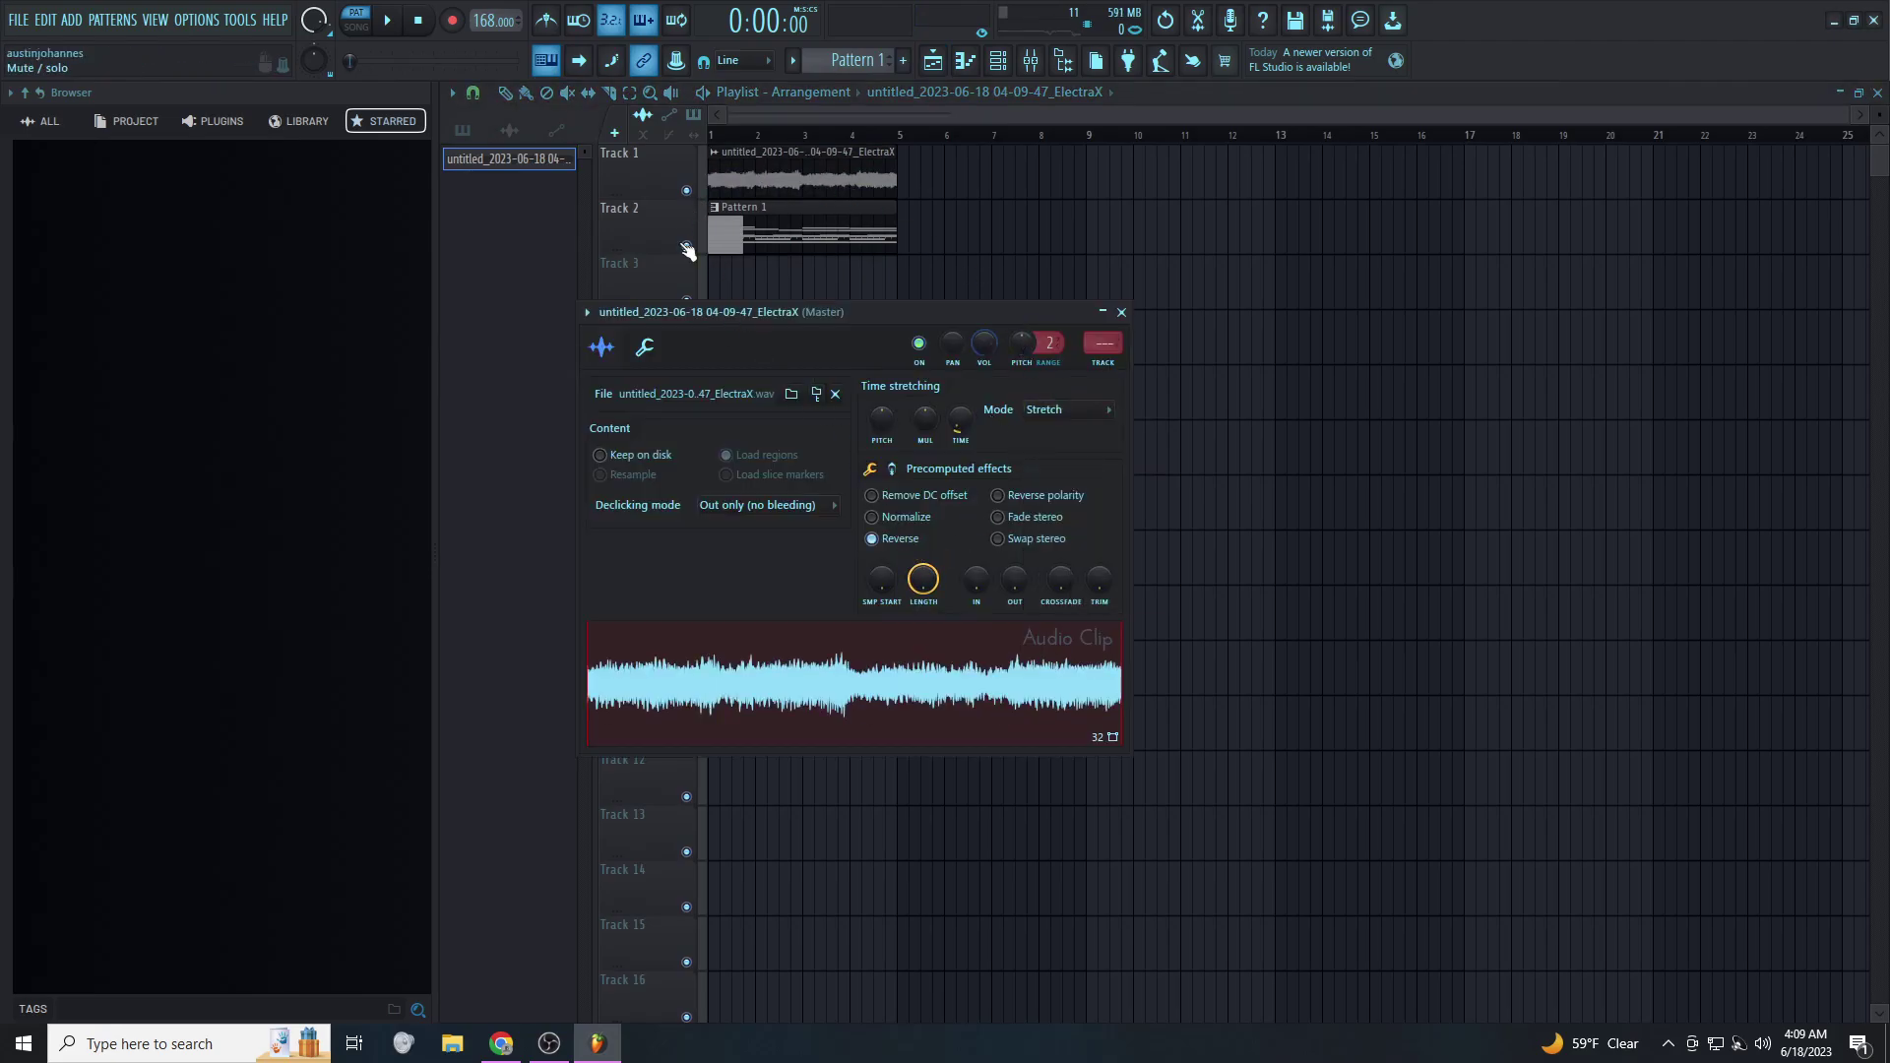
Switch playback to song mode and listen to the reversed clip together with Pattern 1
left_click(997, 60)
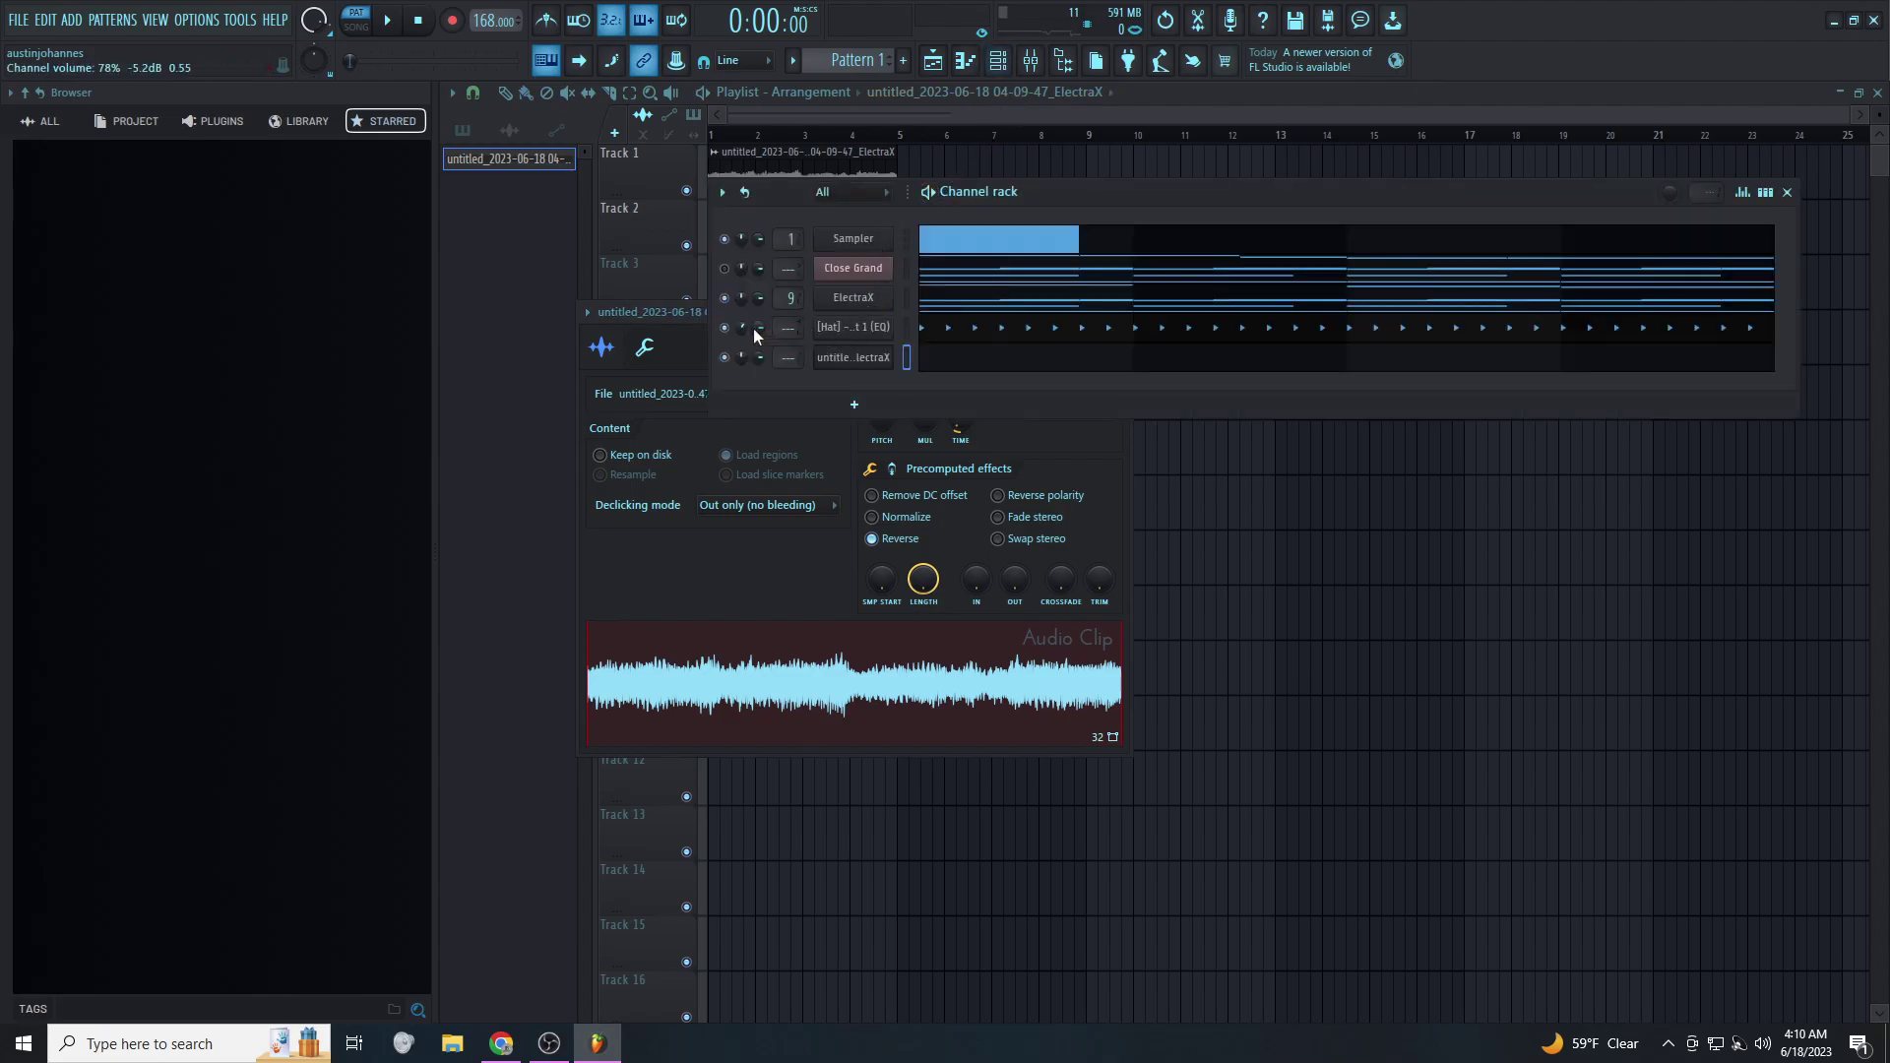
left_click(673, 146)
key("l")
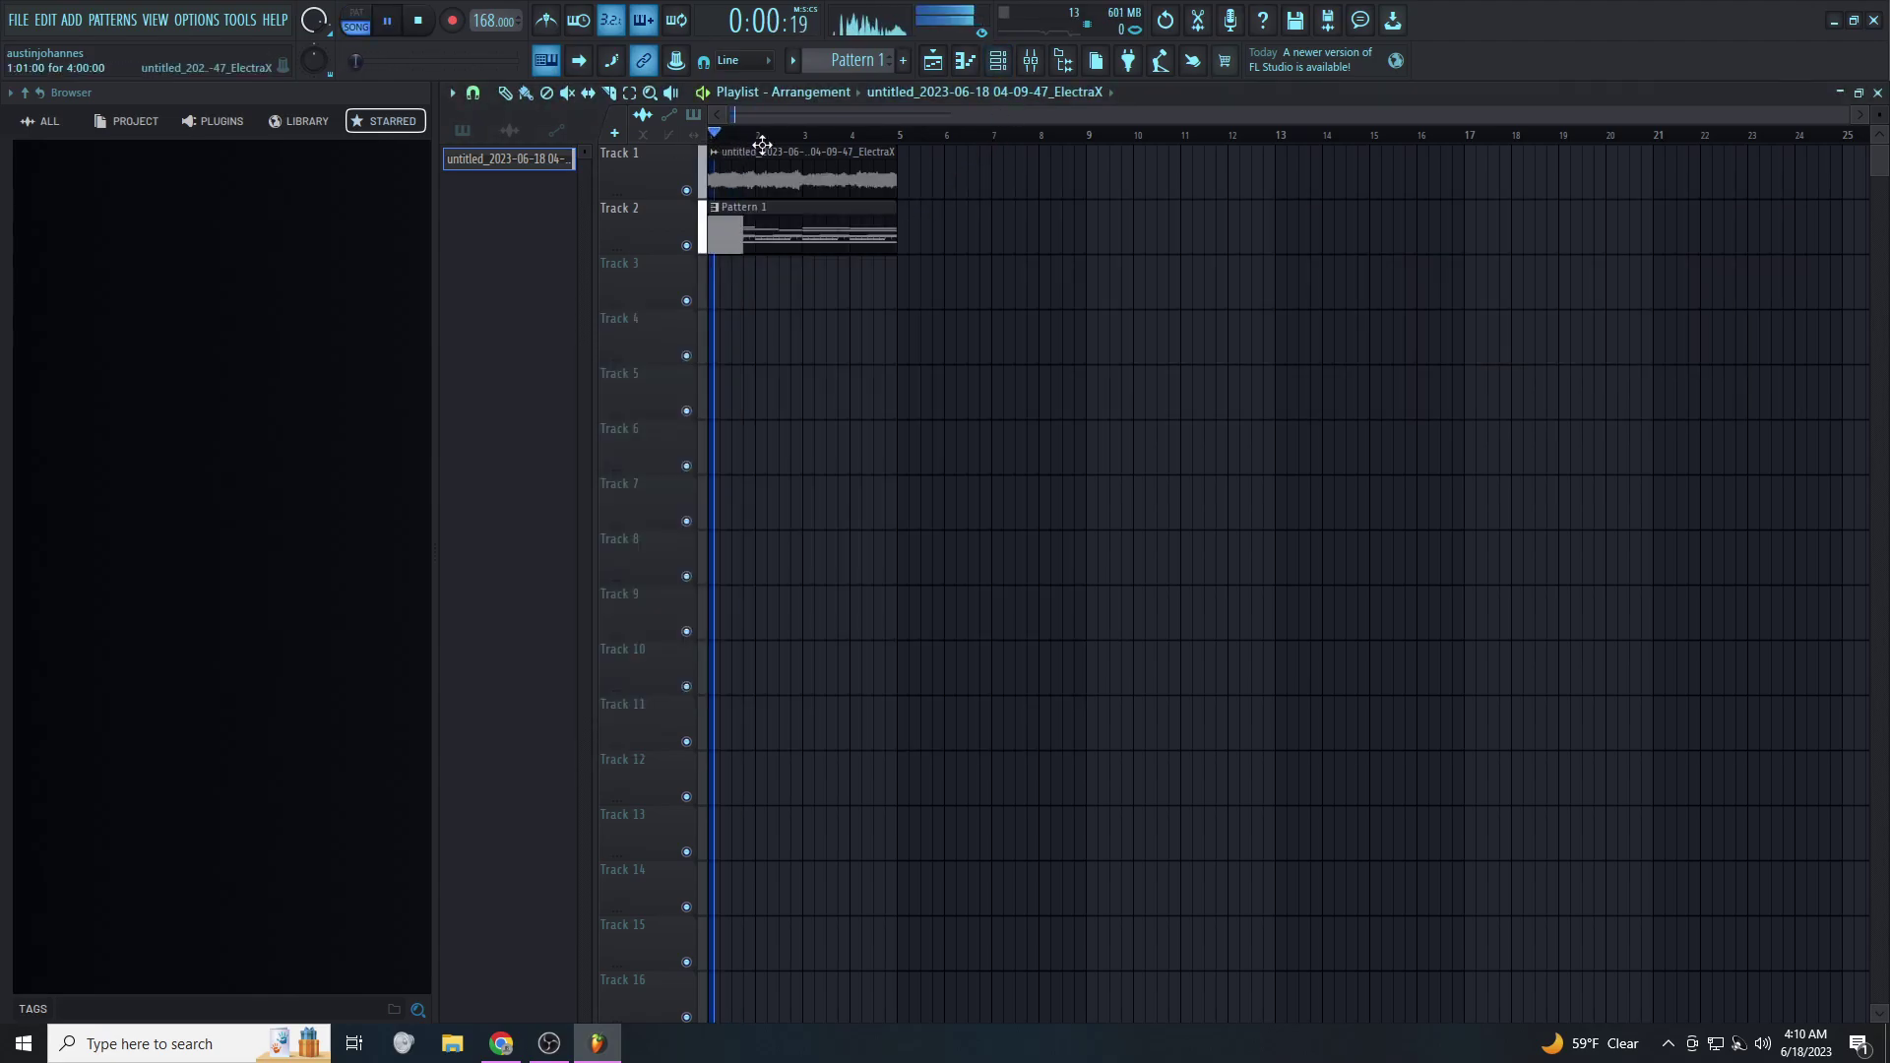
Duplicate the audio clip and Pattern 1 three times to fill 16 bars of the playlist
key("ctrl+a")
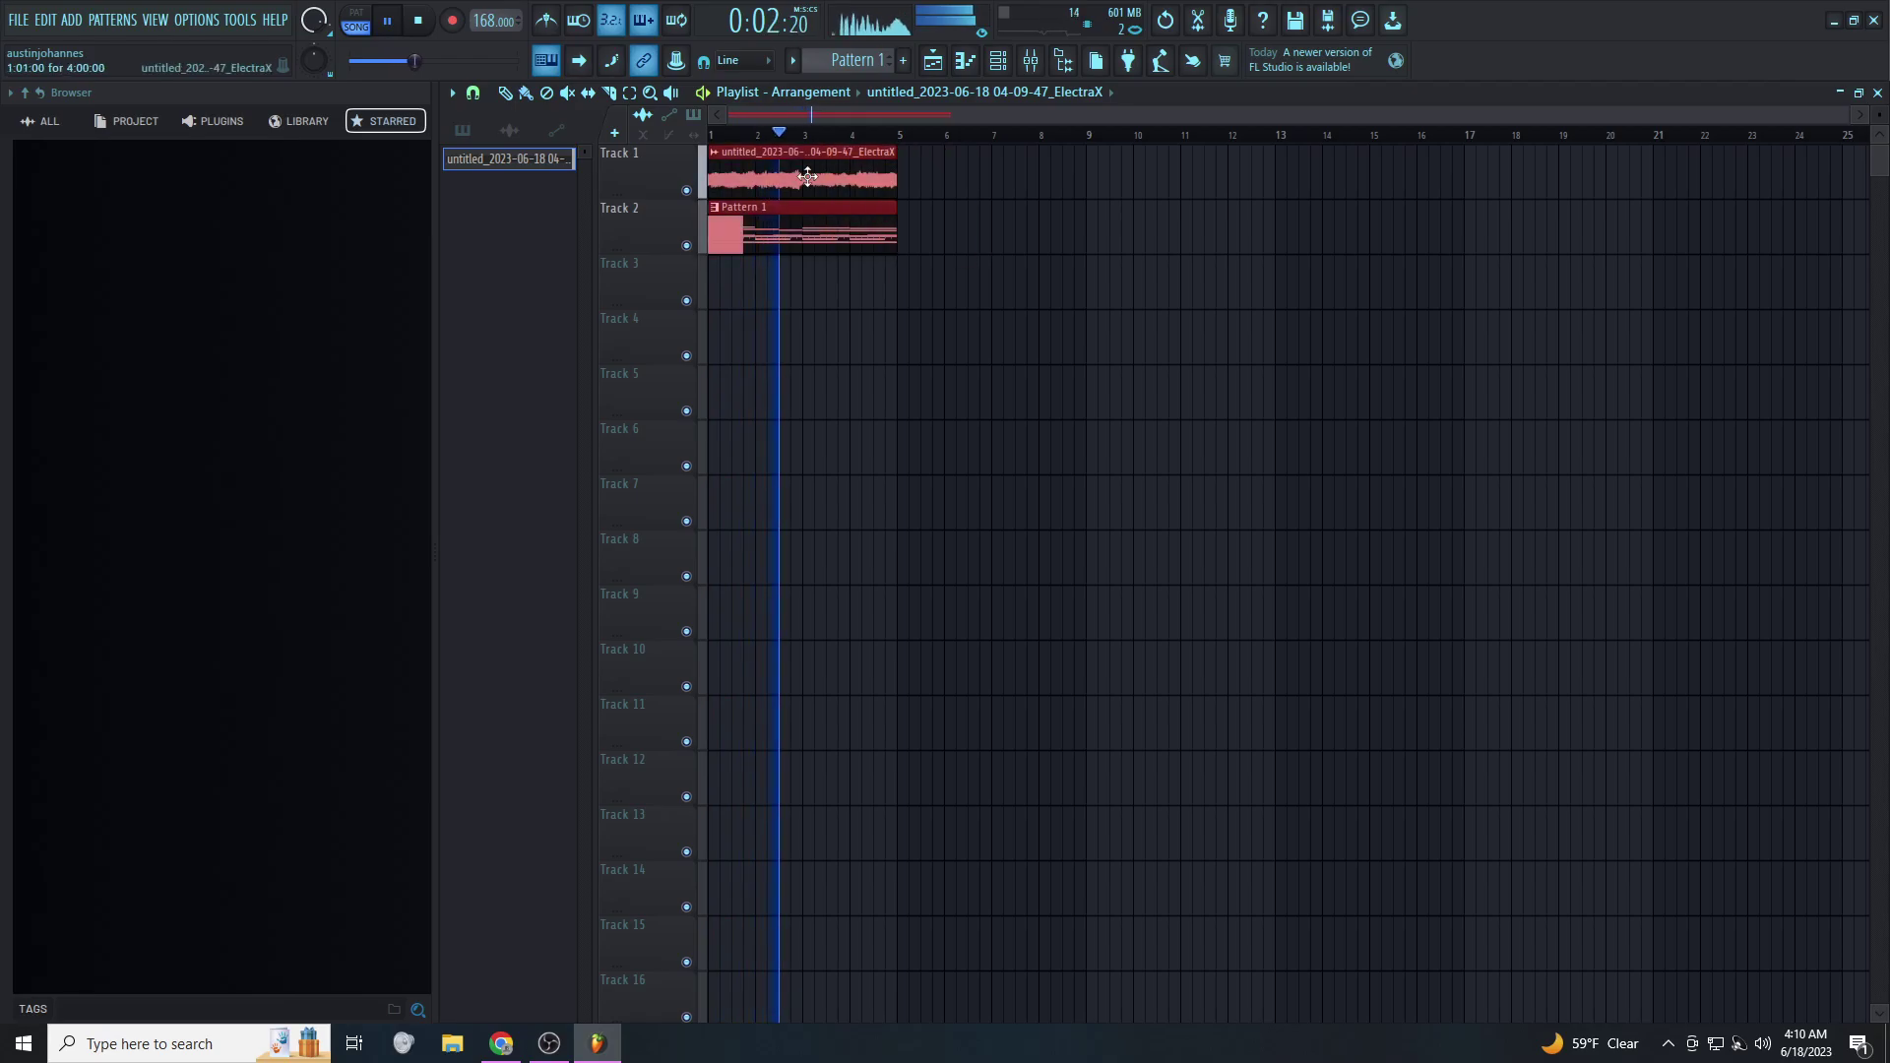
key("ctrl+b")
key("ctrl+b")
key("ctrl+b")
scroll(807, 182, "down", 1)
key("ctrl+d")
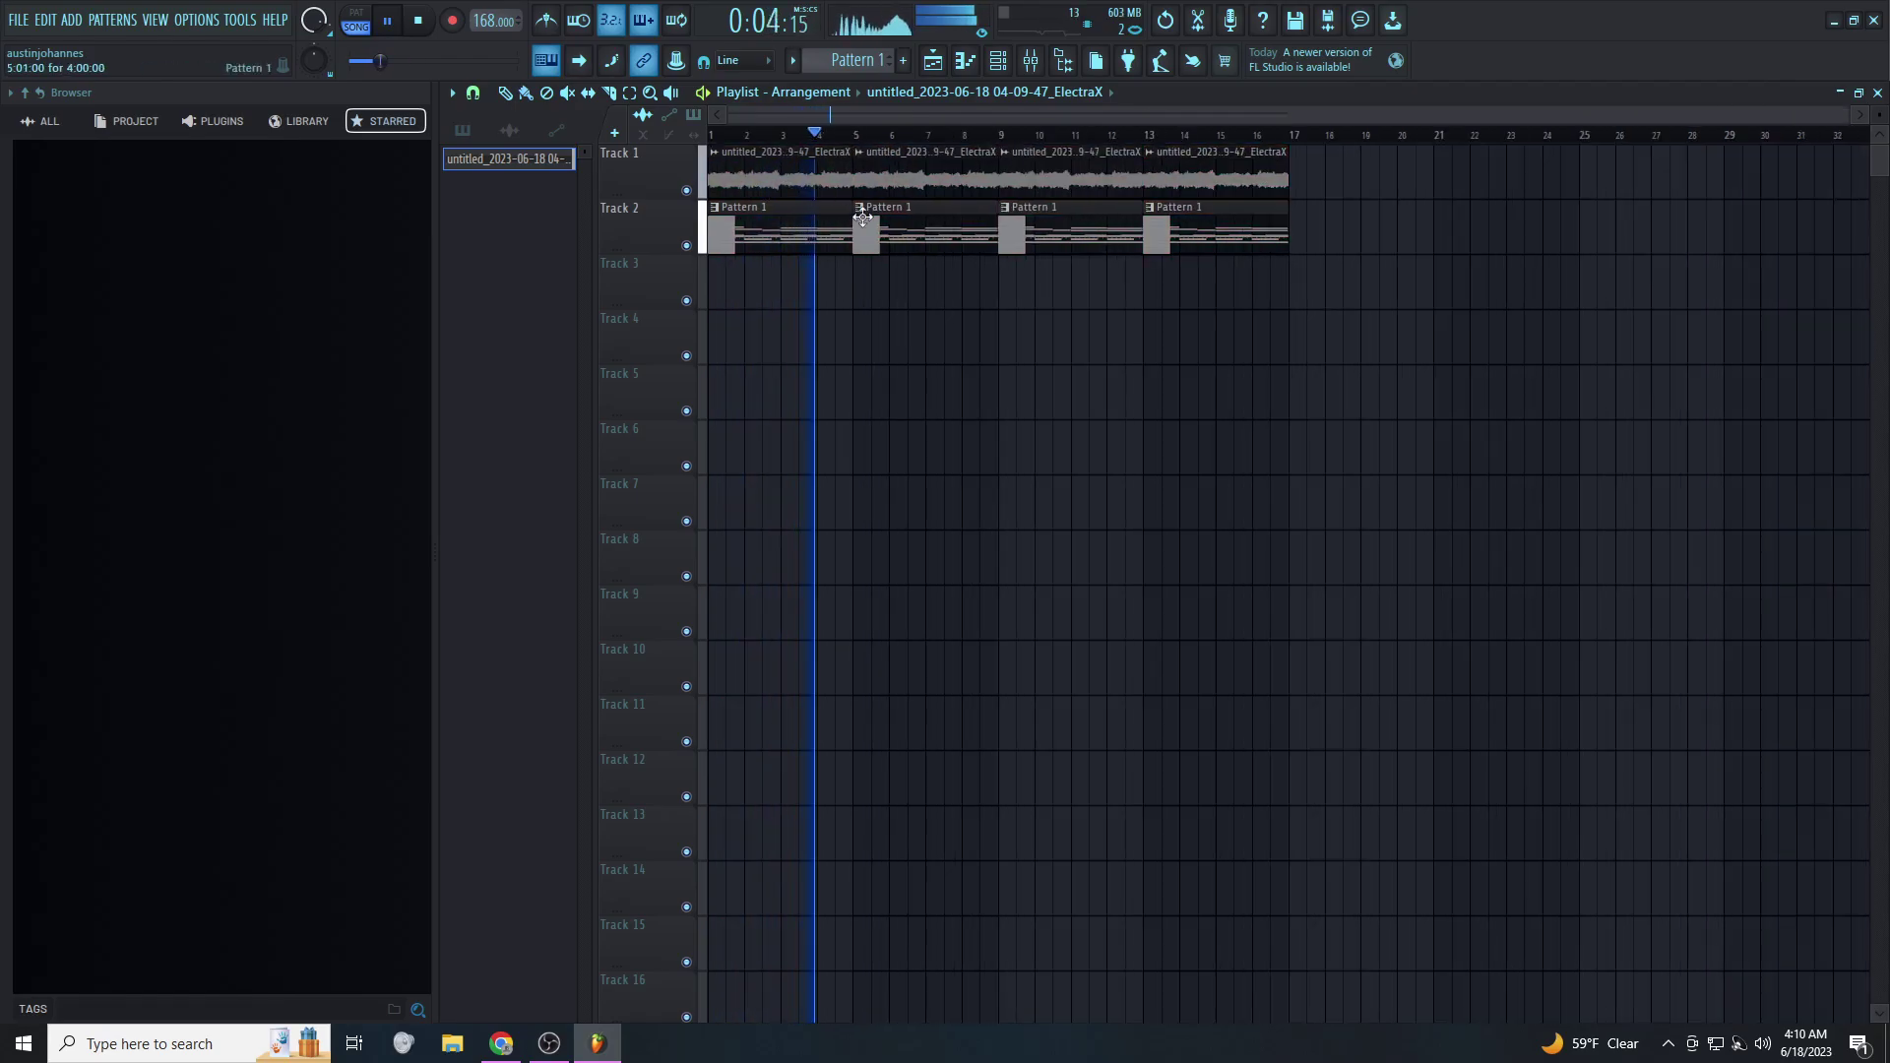
key("space")
right_click(854, 155)
left_click(1160, 61)
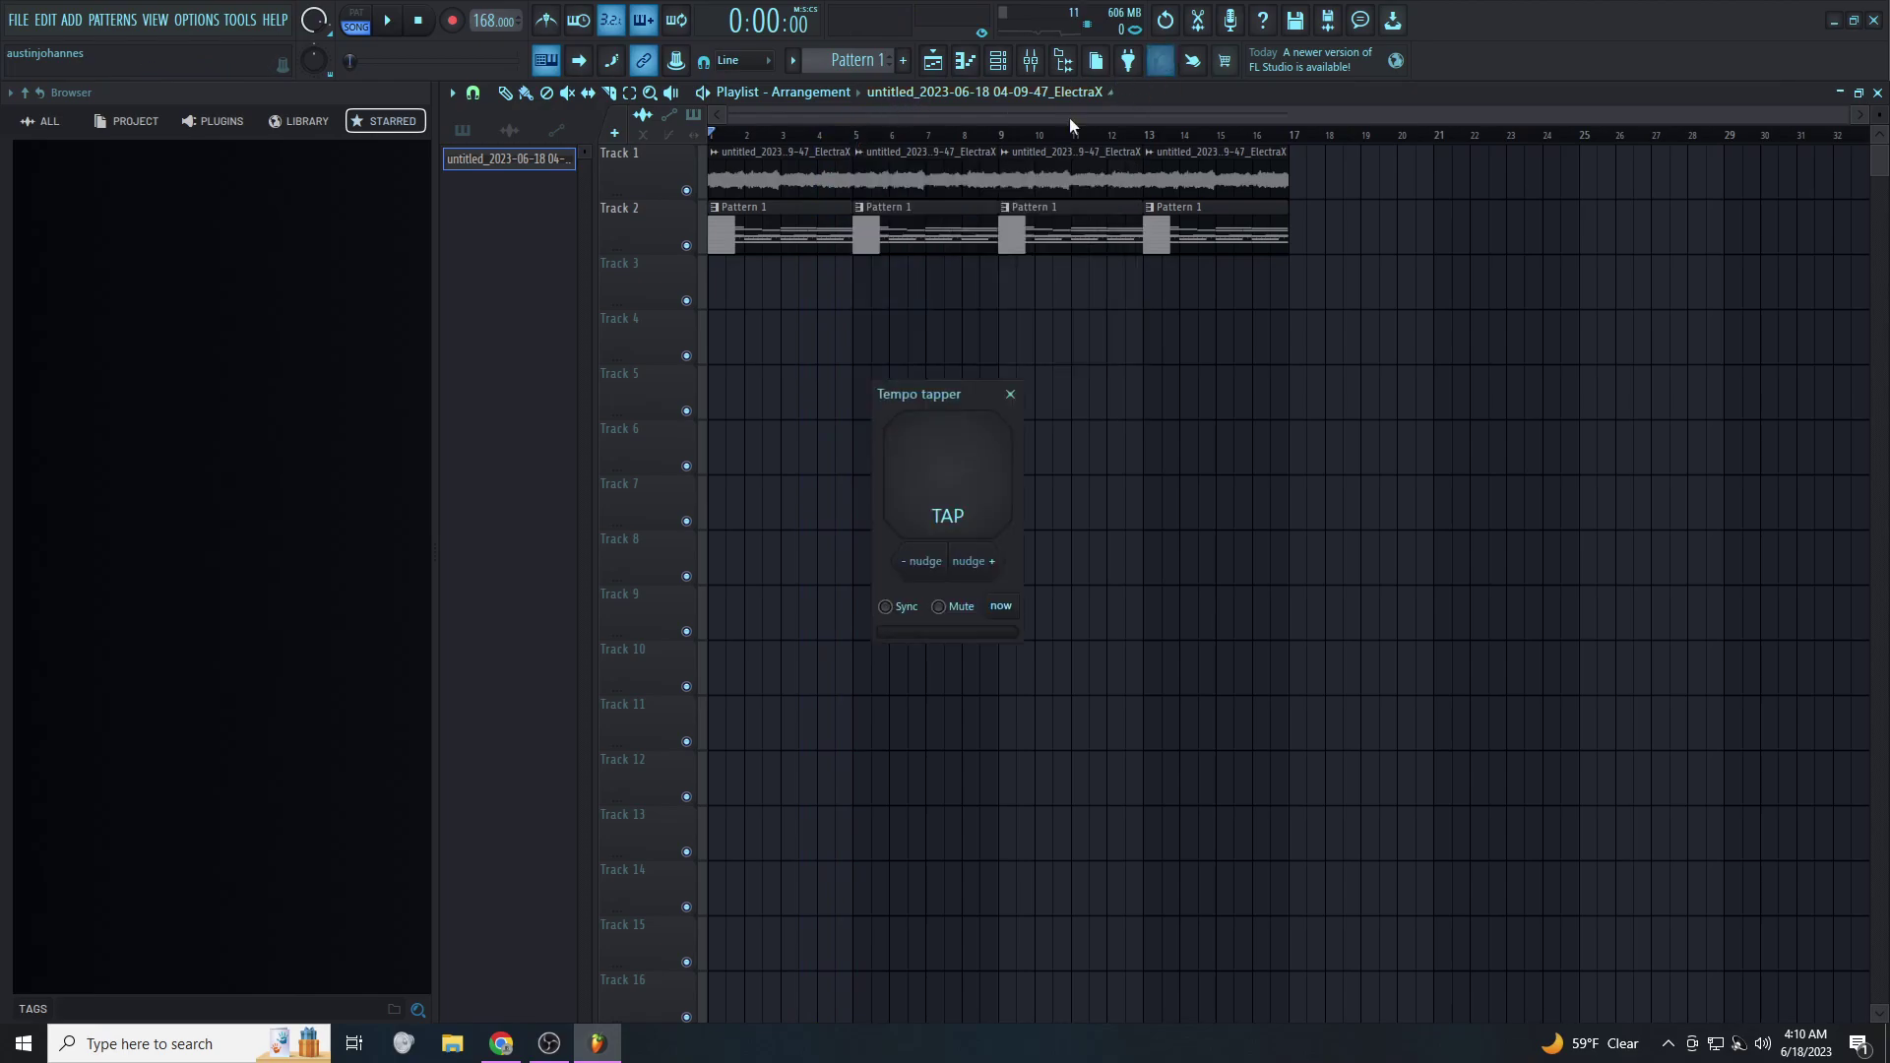
key("Escape")
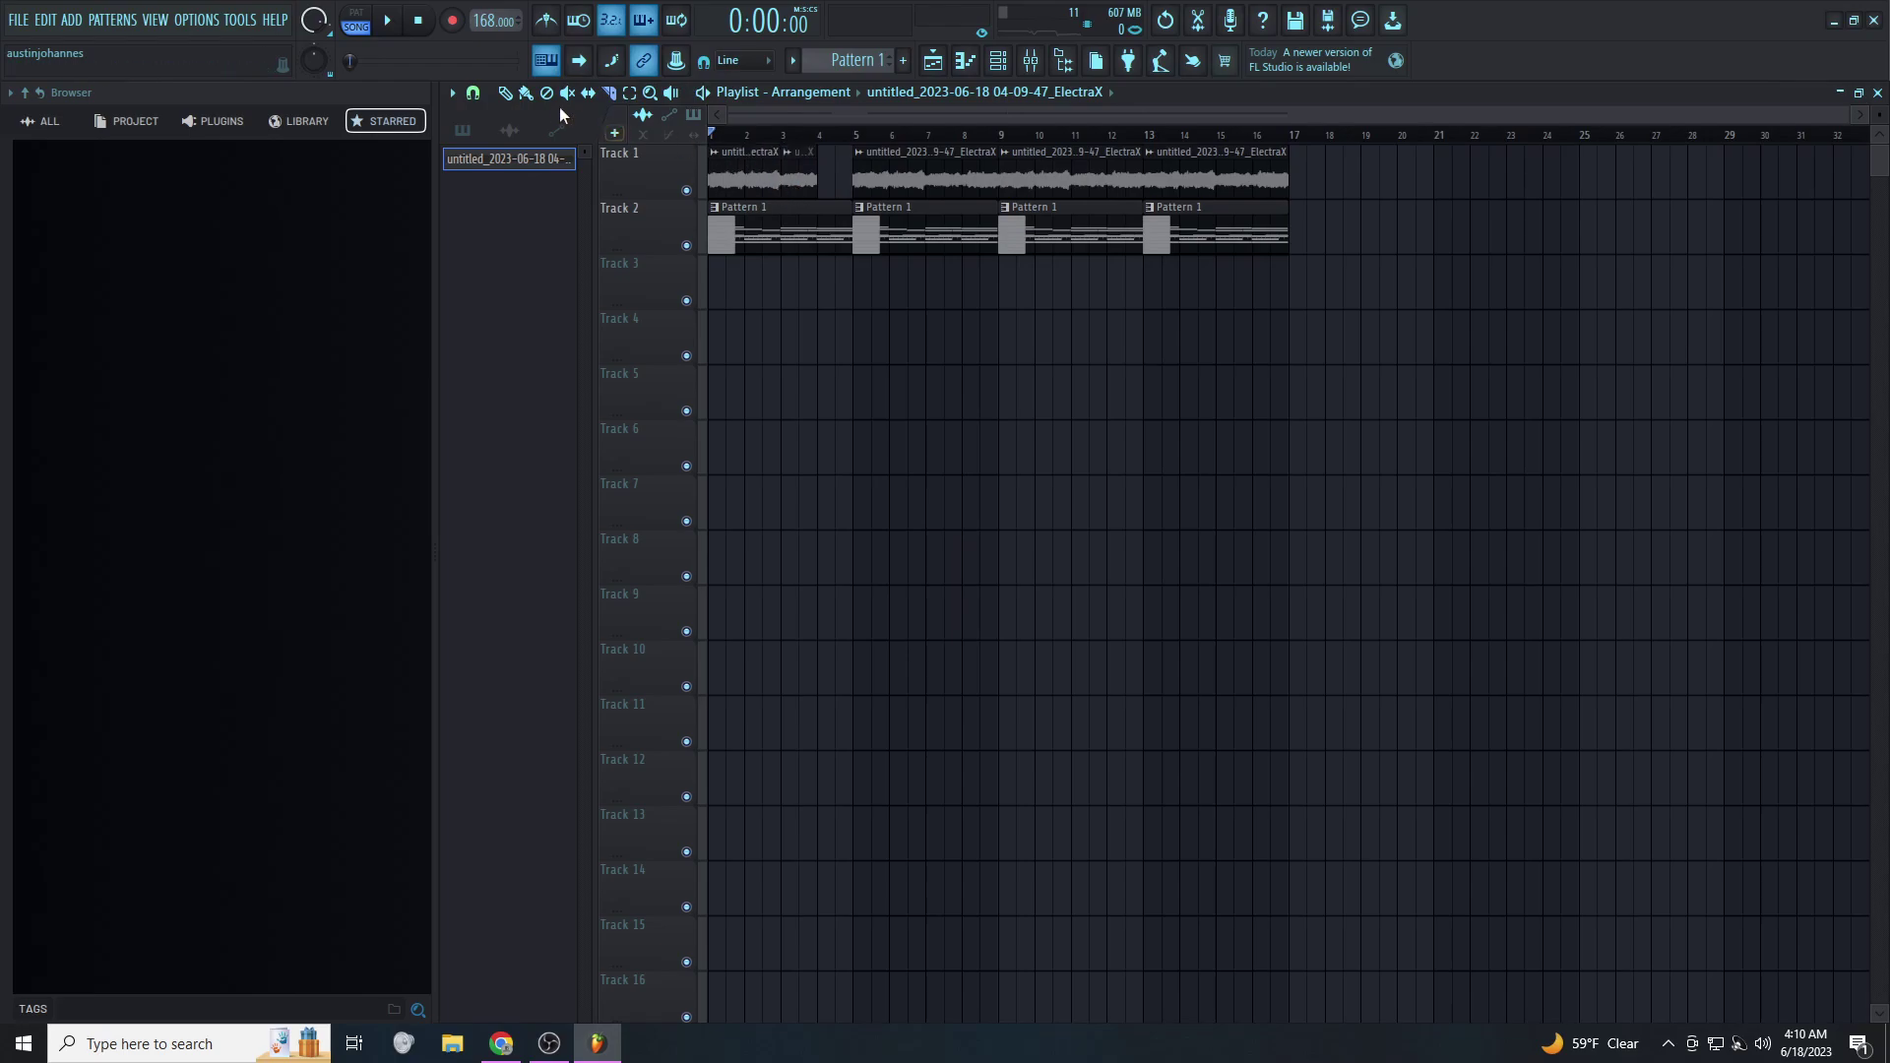
Chop the first ElectraX audio clip on Track 1 into separate pieces at bars 3 and 4
key("ctrl+b")
mouse_move(799, 146)
left_mouse_down()
mouse_move(776, 177)
mouse_move(796, 183)
left_mouse_up()
key("ctrl+z")
Set the ElectraX audio clip's declicking mode to Generic (bleeding) and play the arrangement
double_click(772, 174)
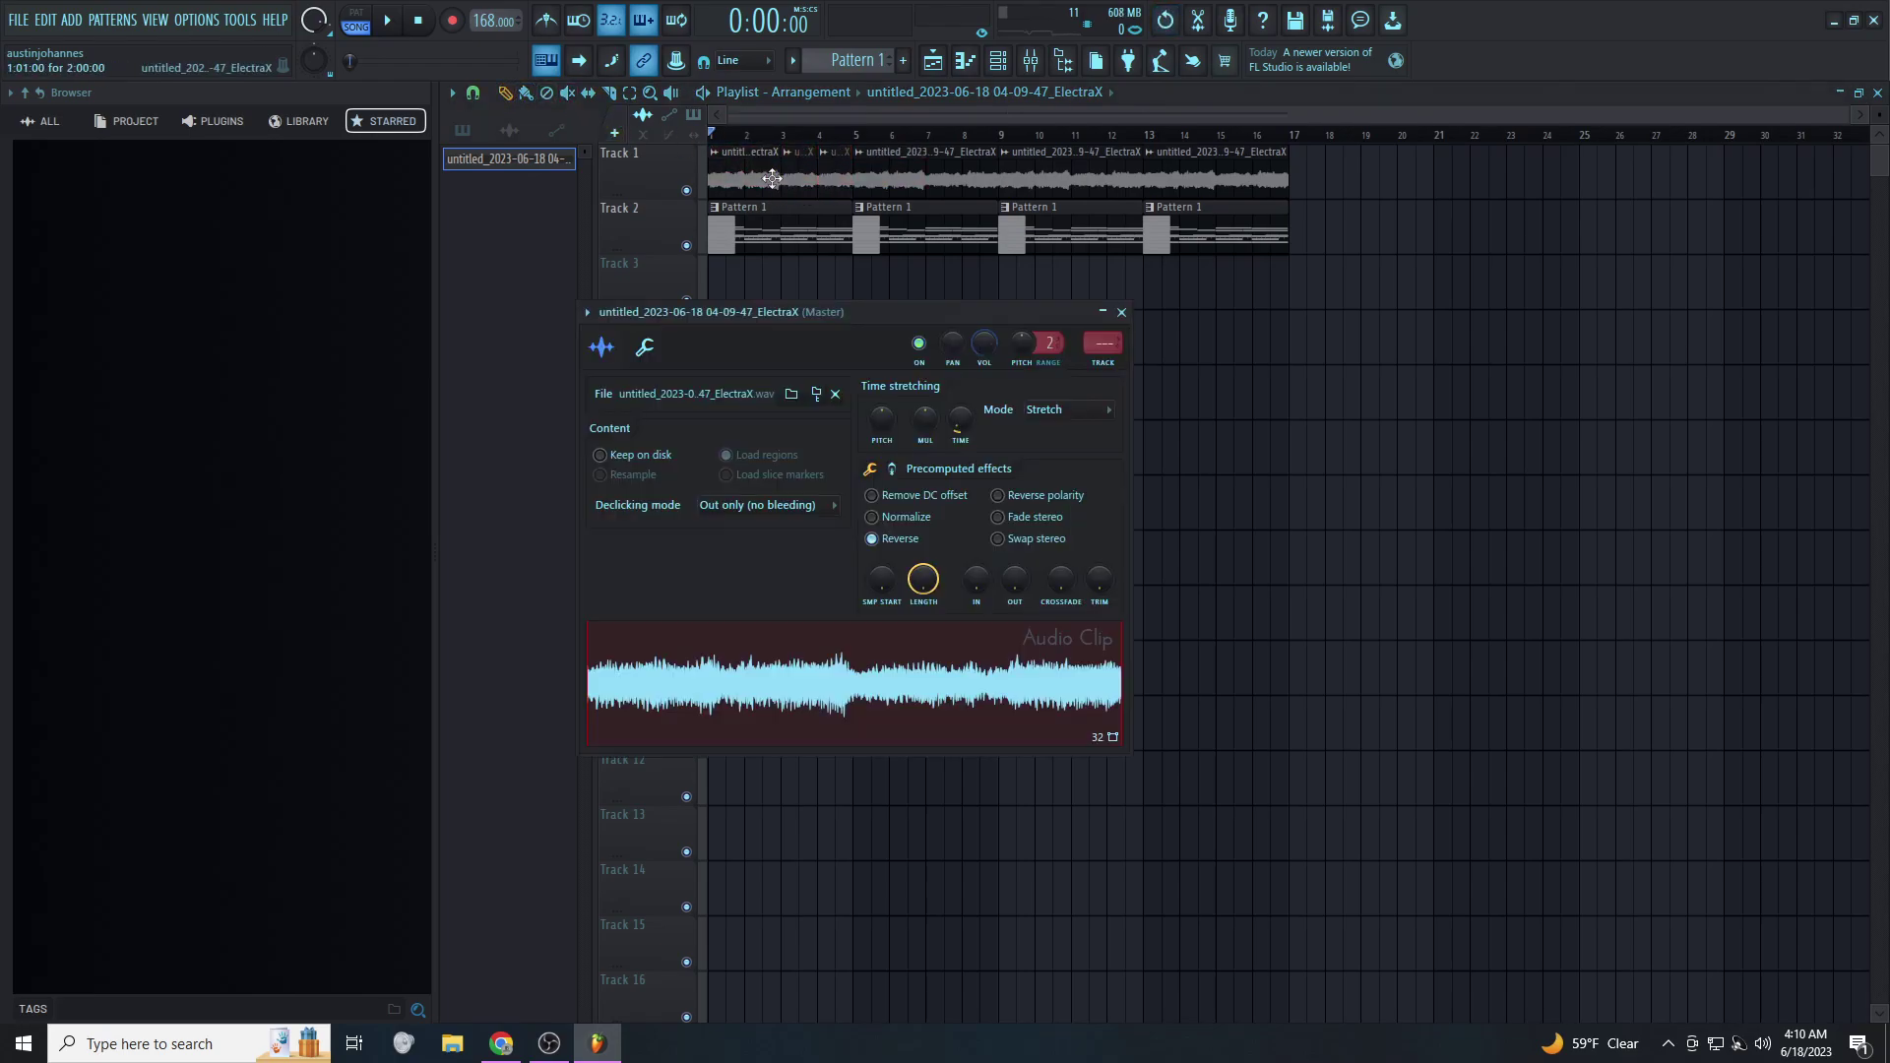
left_click(798, 508)
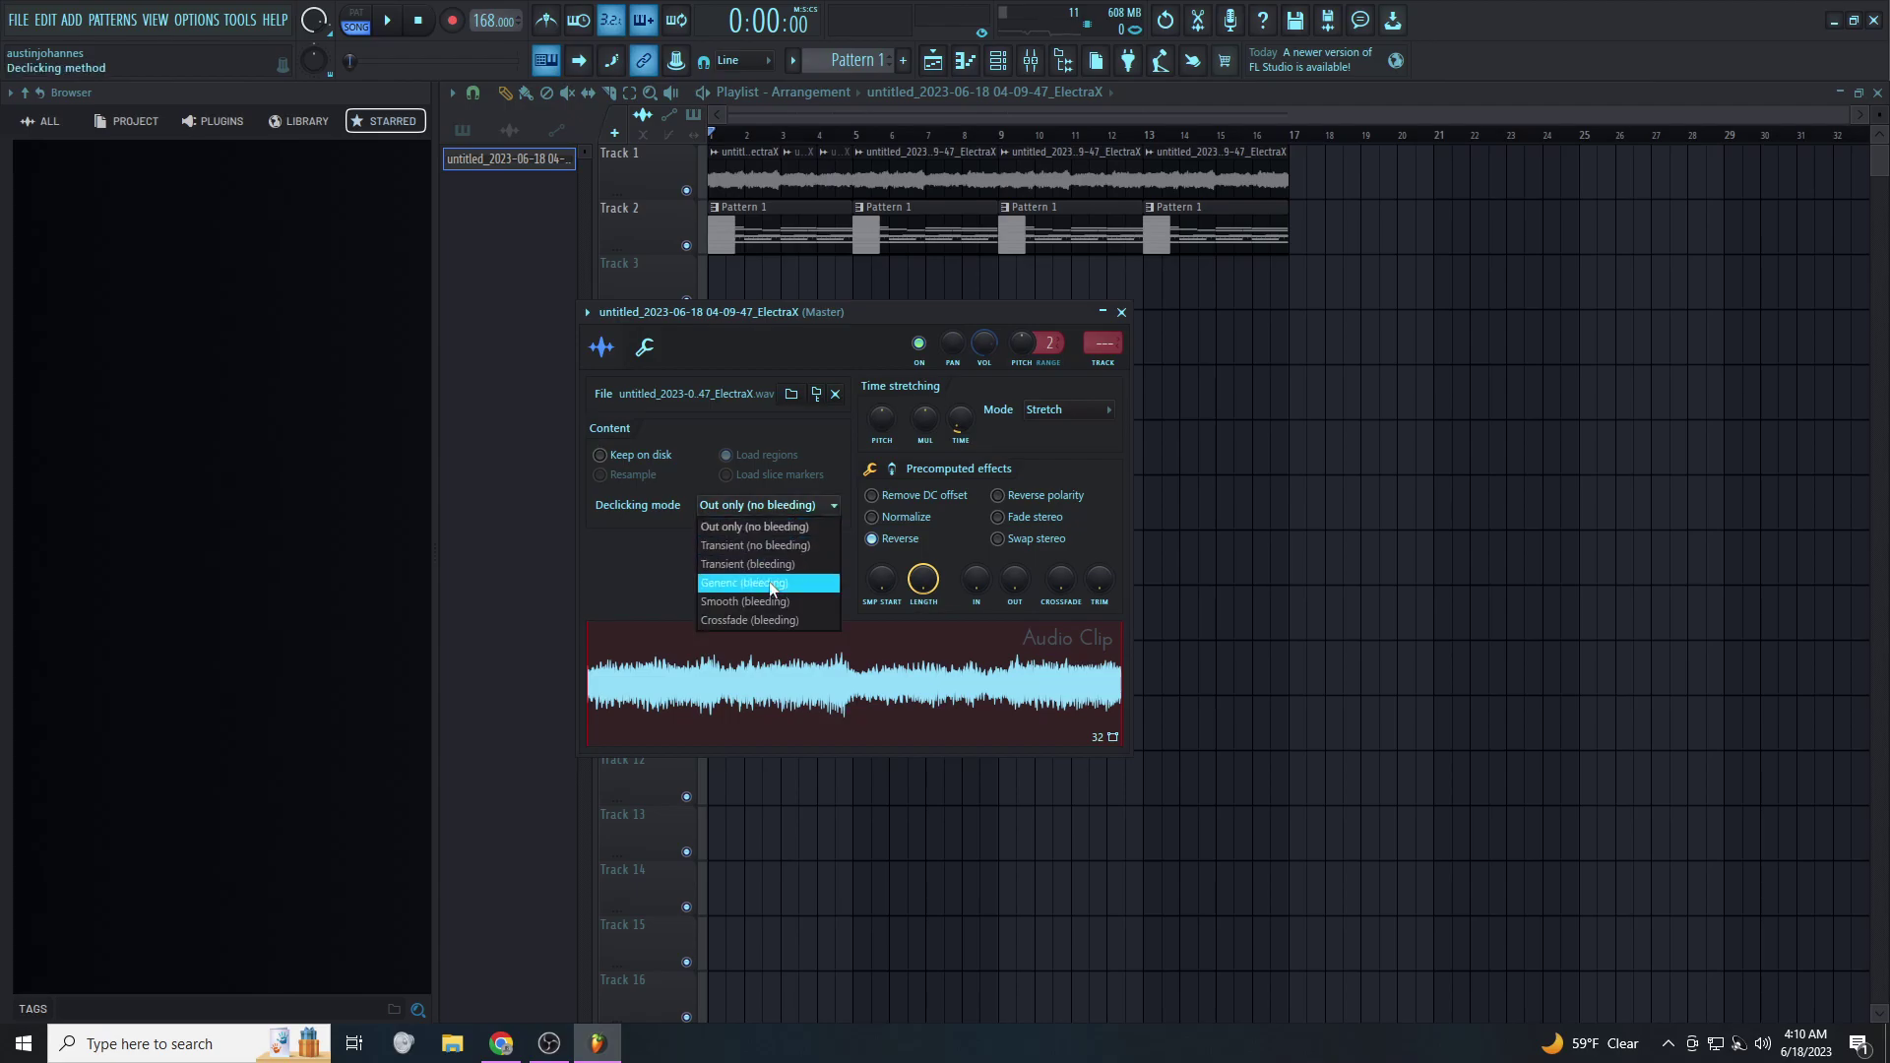
key("space")
Delete the duplicated audio and pattern clips from bar 5 onward and replay the remaining four-bar loop
right_click(926, 177)
mouse_move(1046, 148)
left_mouse_down()
mouse_move(815, 200)
mouse_move(690, 182)
left_mouse_up()
key("ctrl+b")
right_click(936, 226)
right_click(1070, 229)
right_click(1215, 228)
right_click(946, 181)
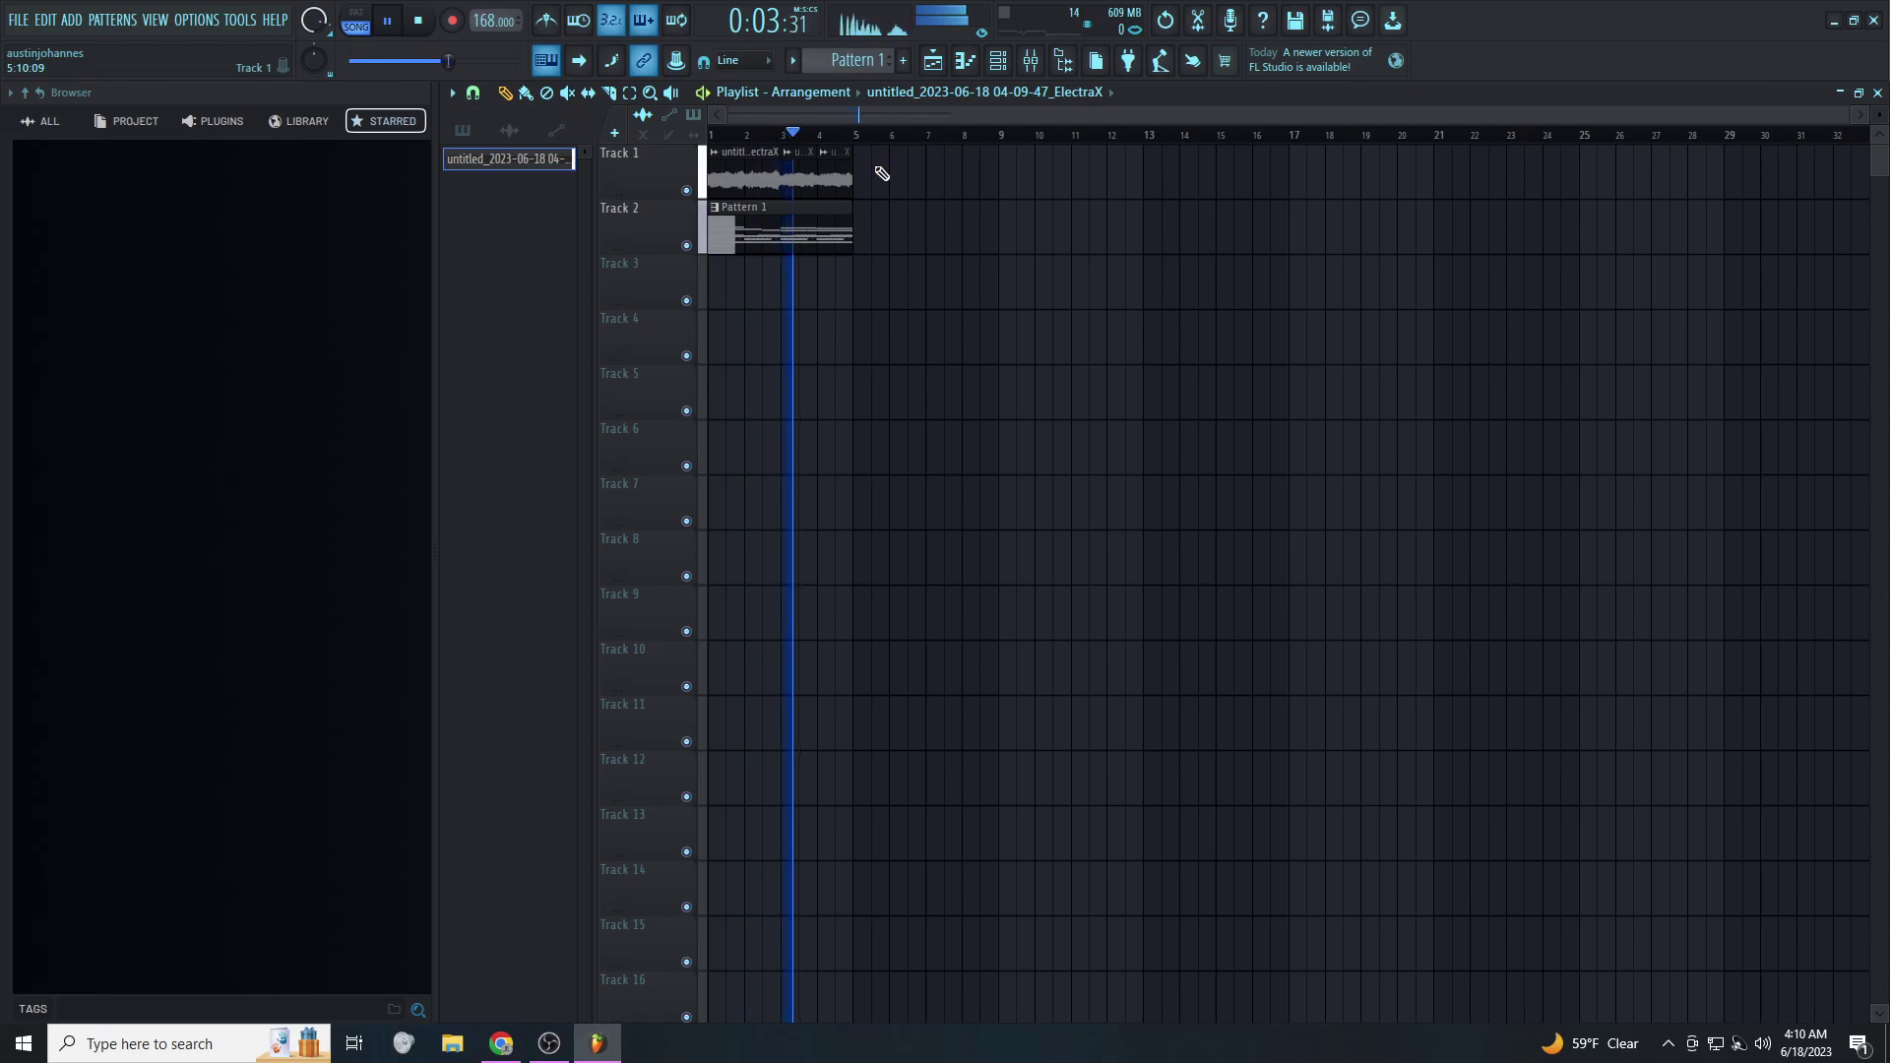
key("space")
key("space")
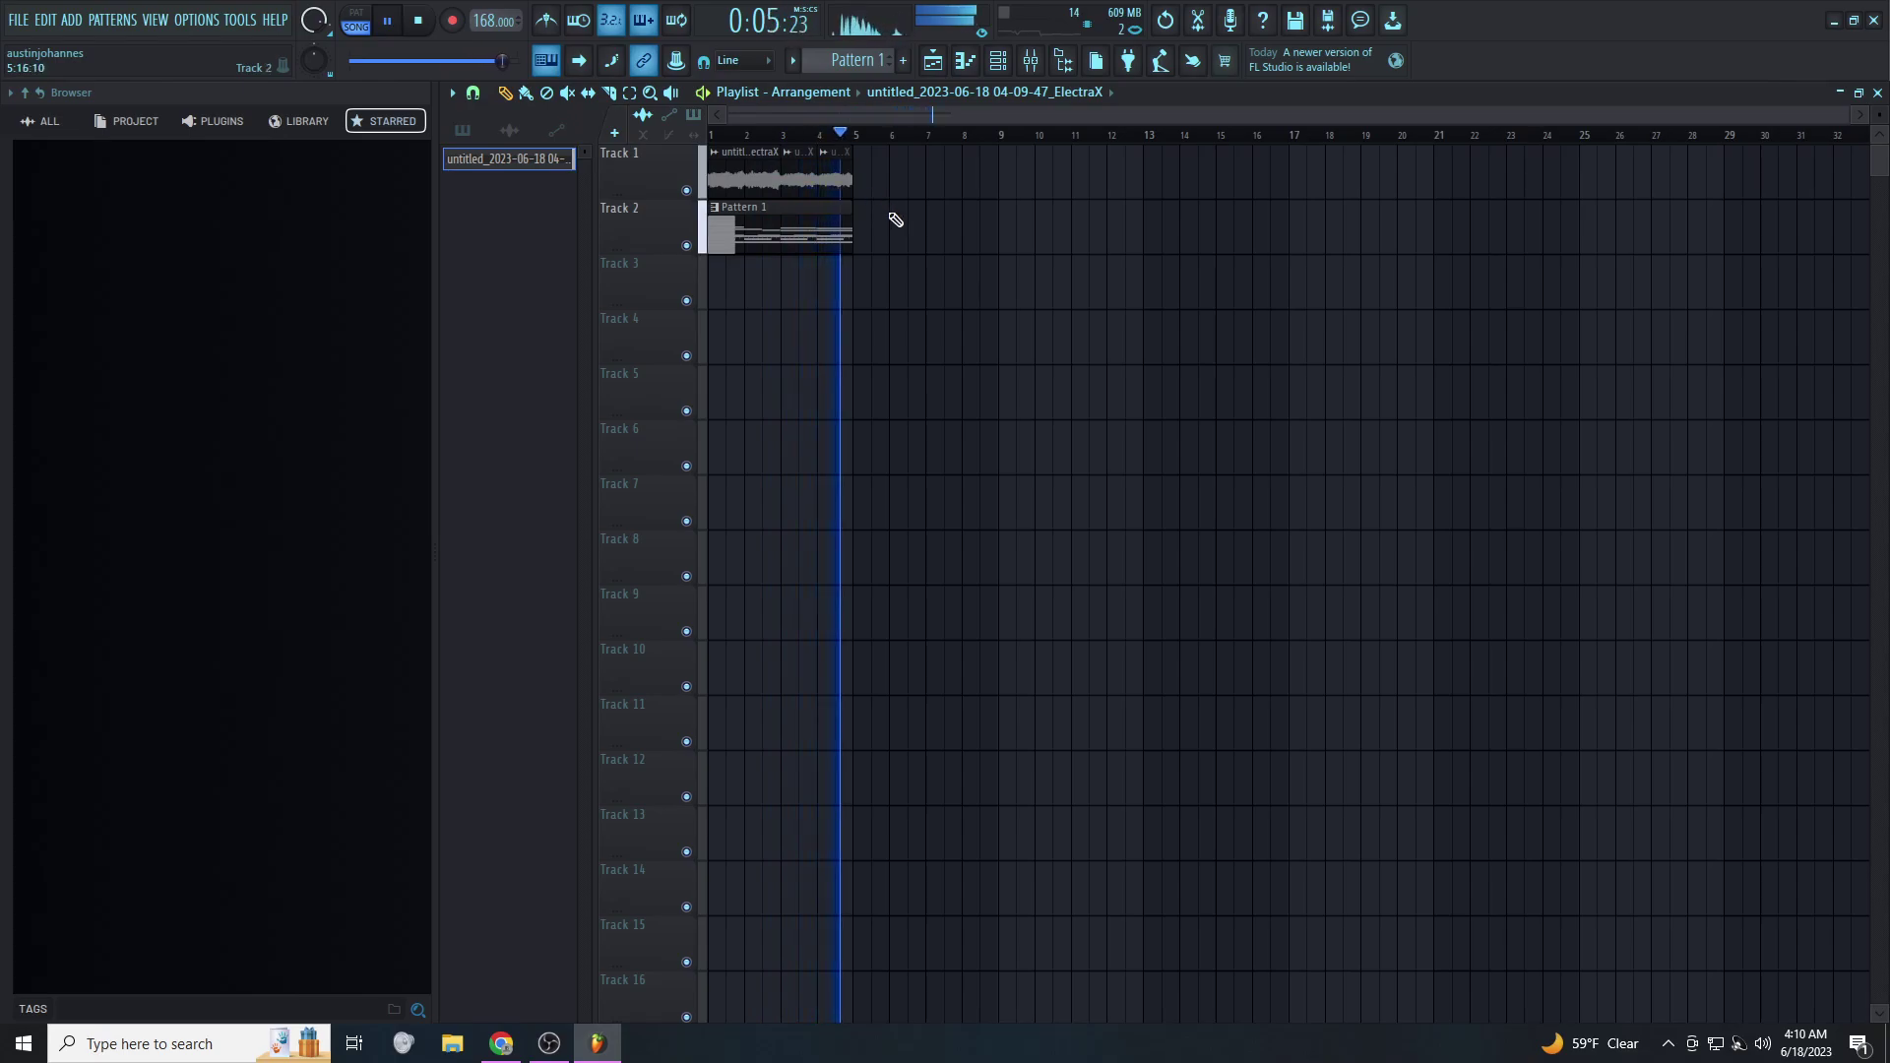
Mute the original ElectraX channel and filter the channel rack to the Unsorted group
left_click(1004, 61)
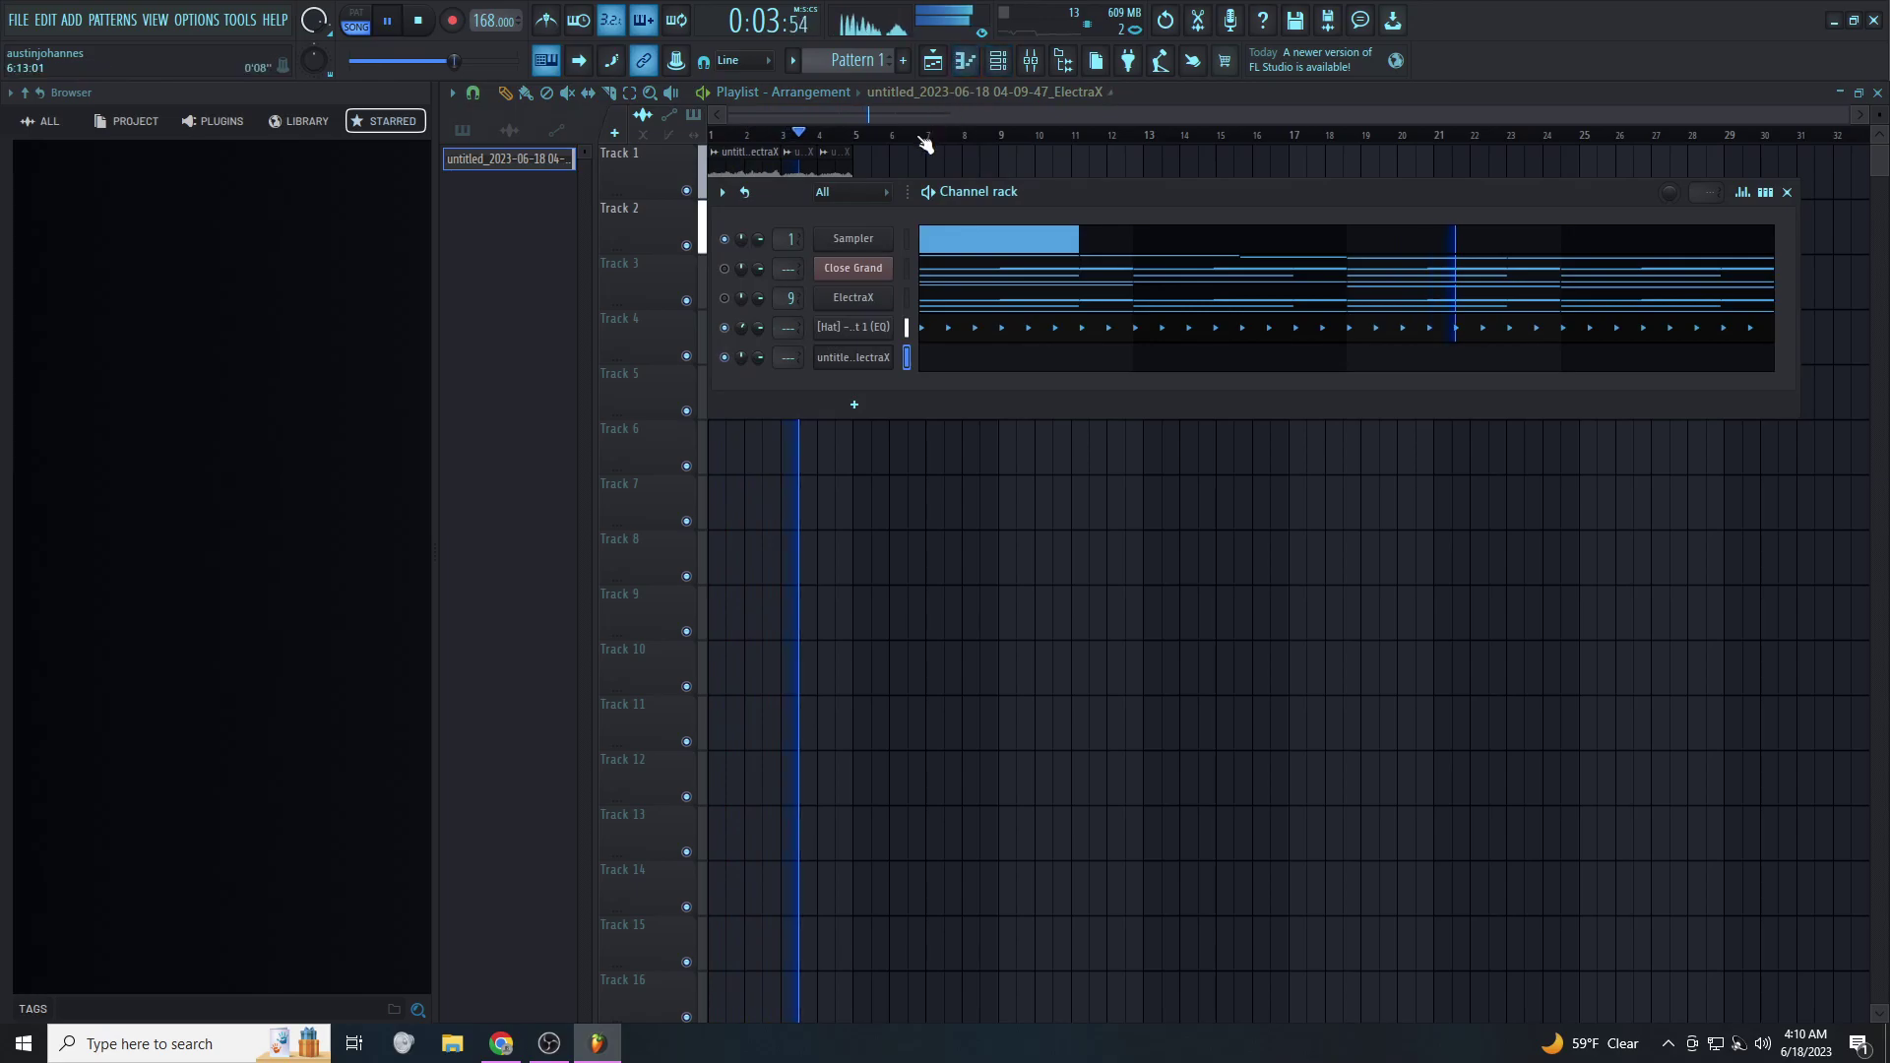
left_click(1164, 92)
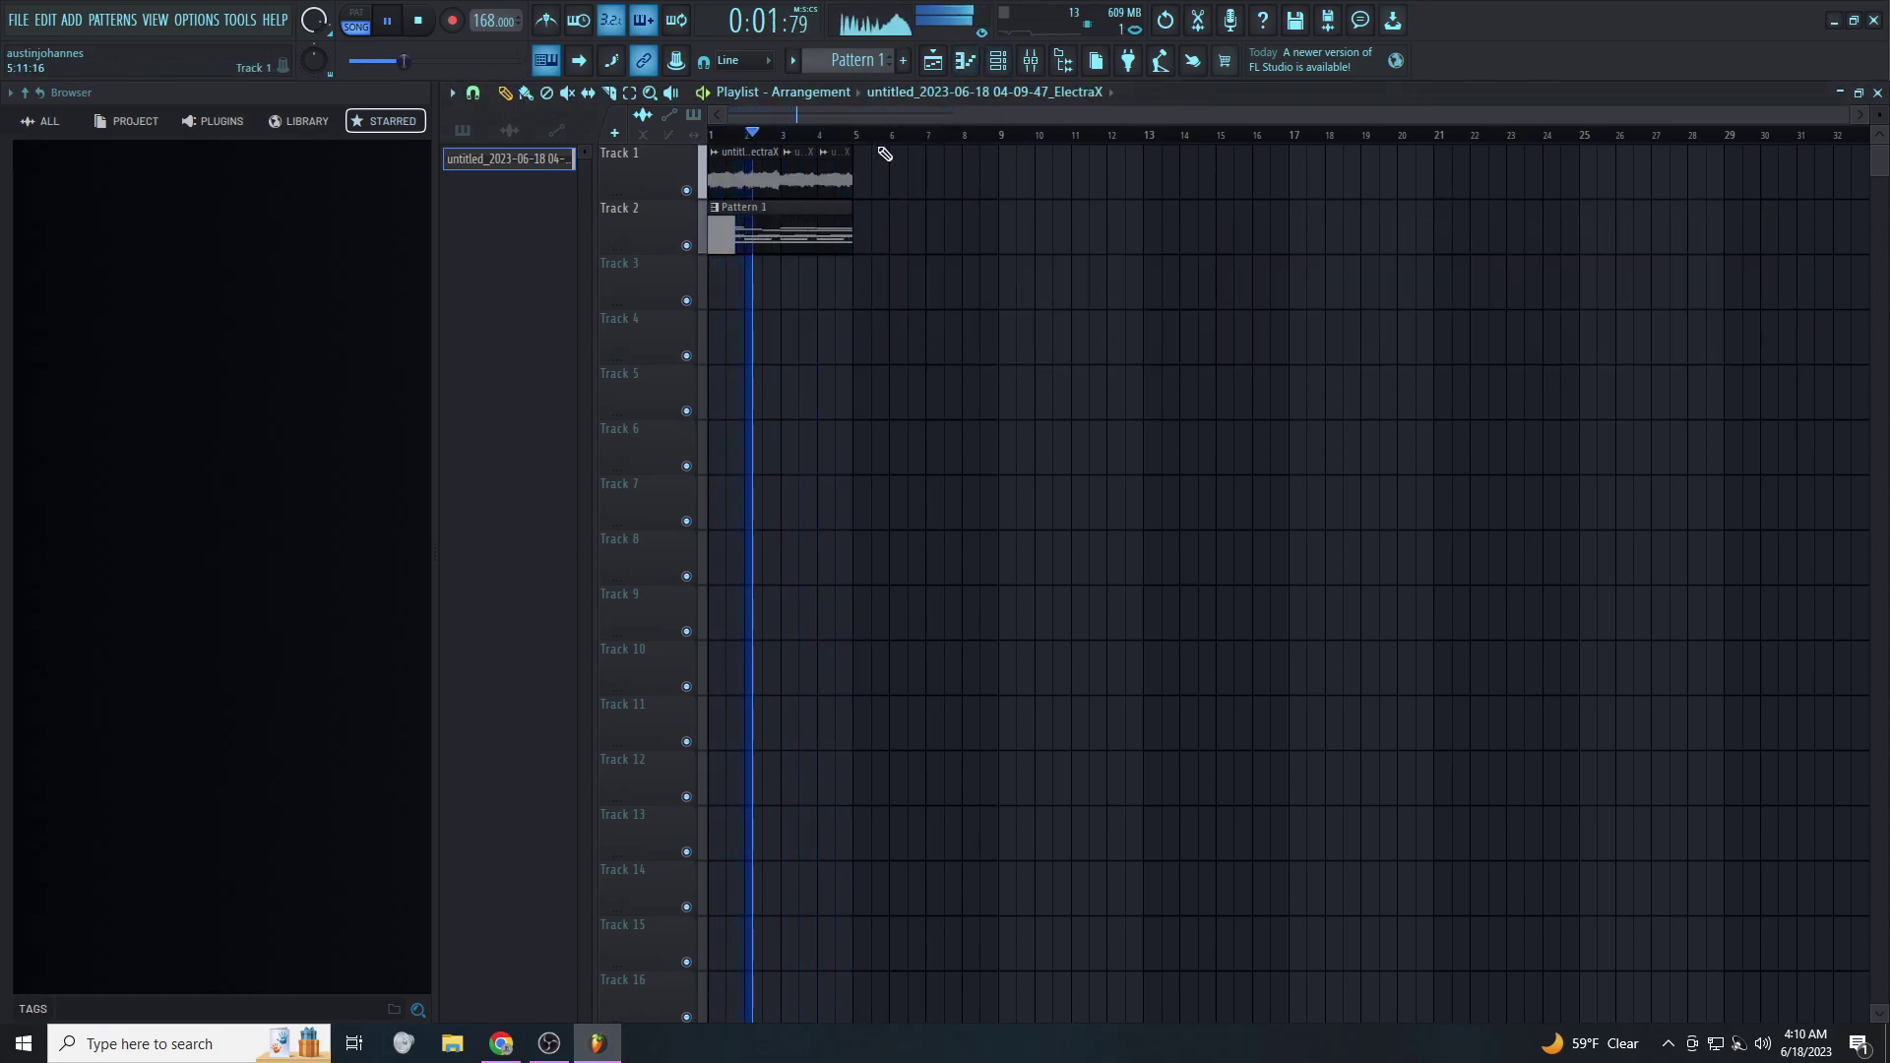
left_click(998, 63)
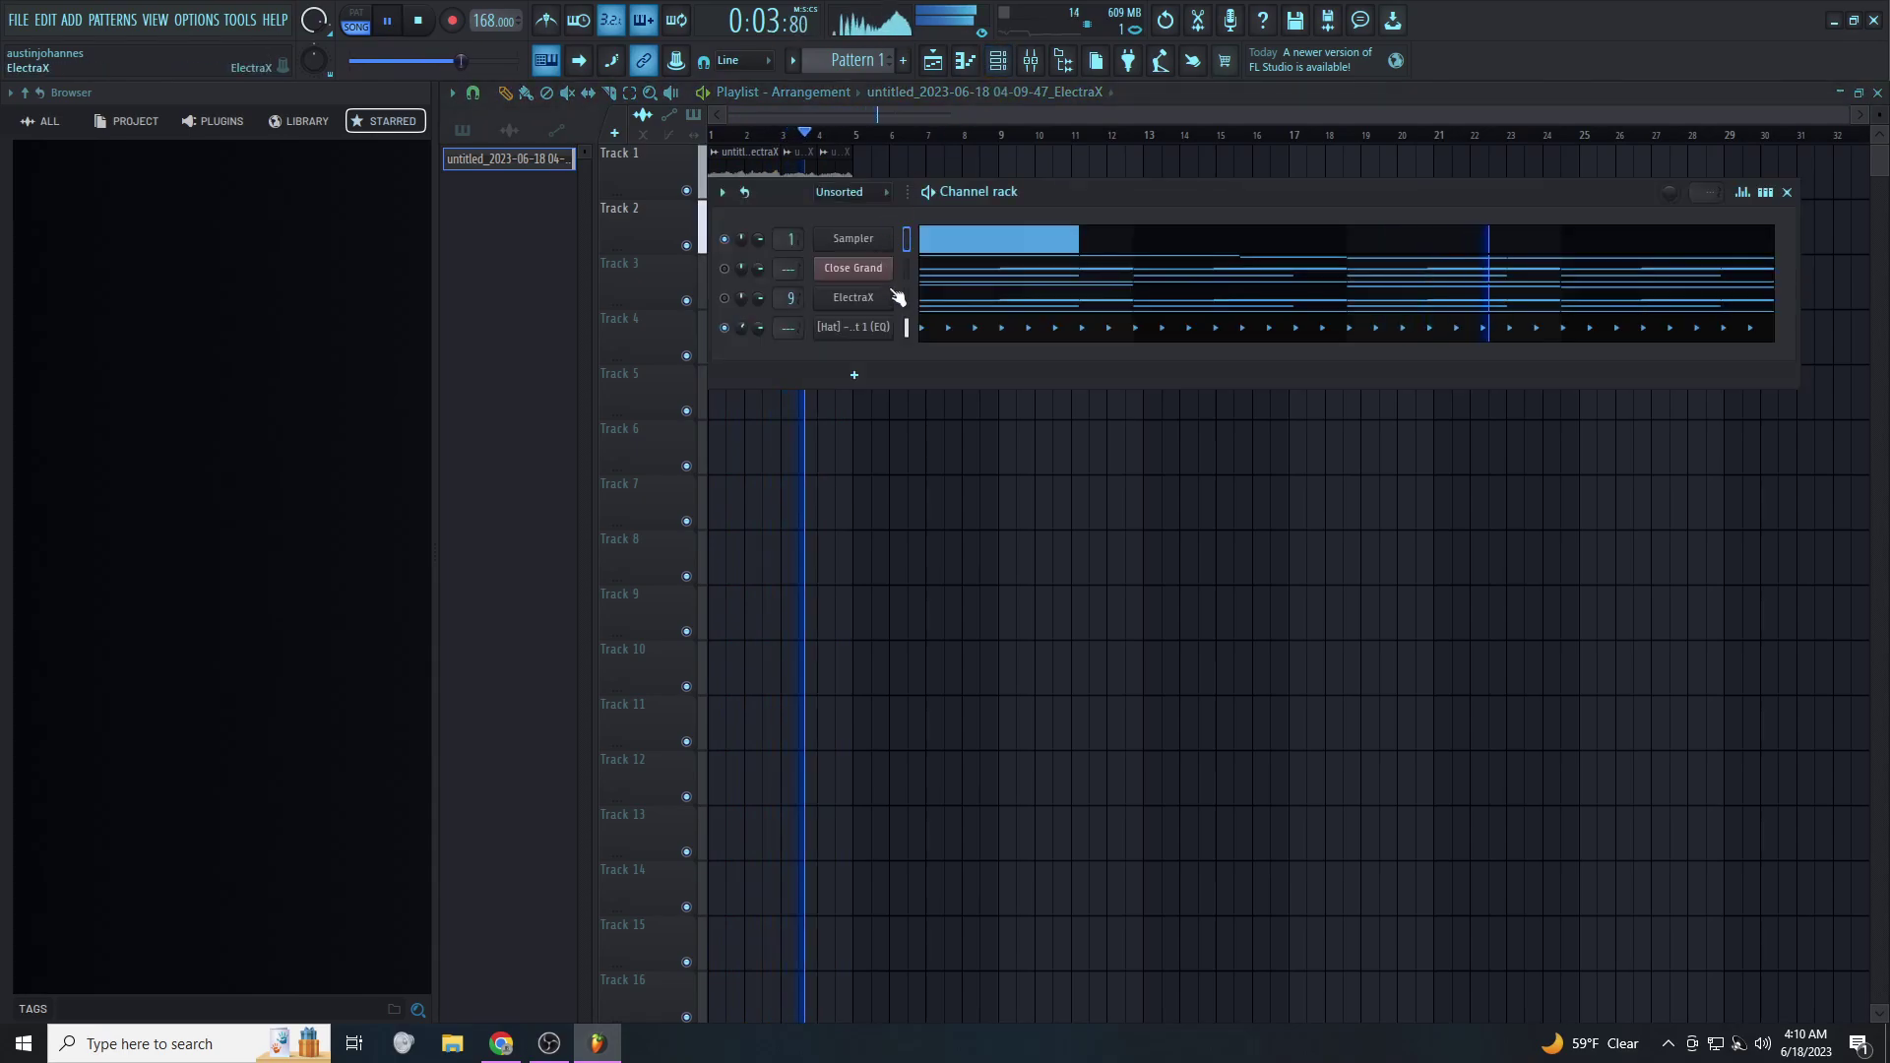
left_click(804, 164)
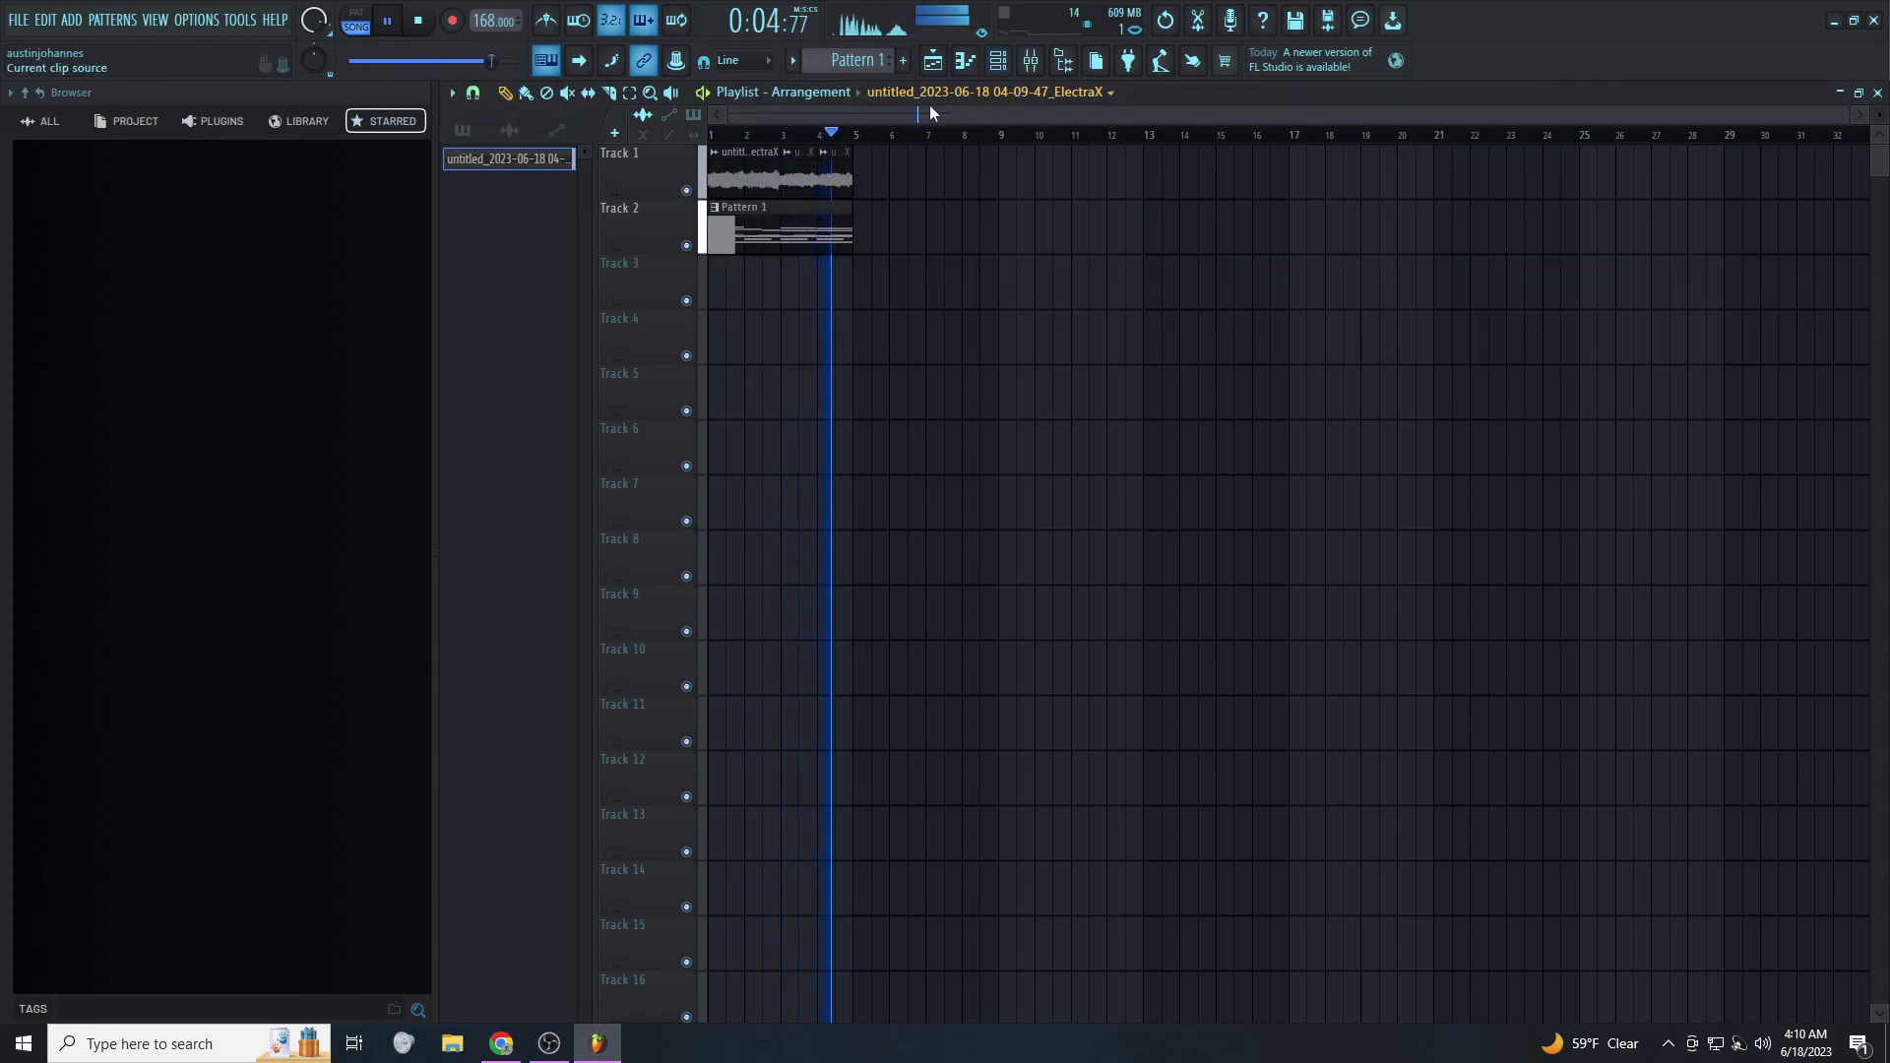
Route the reversed audio clip to mixer track 13 and add Fruity Parametric EQ 2 with the 20Hz + 18kHz cut preset
left_click(1030, 63)
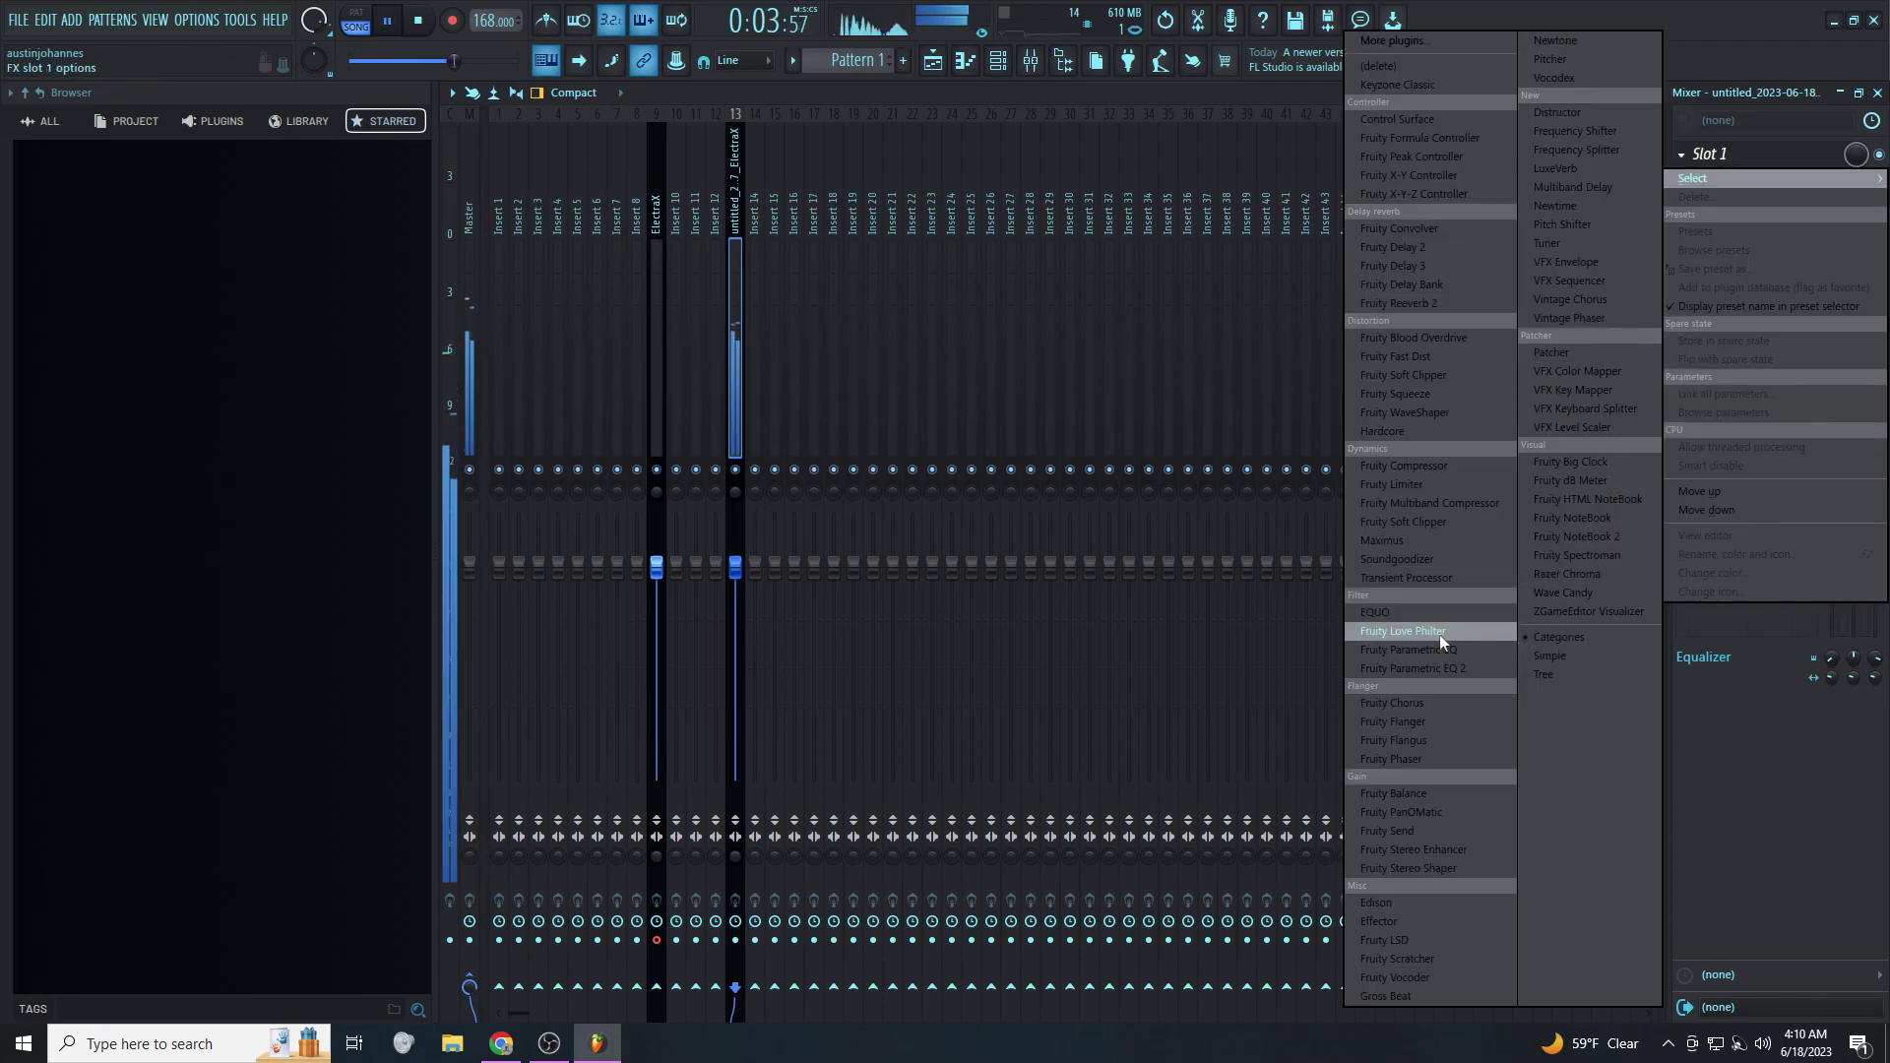
left_click(1426, 669)
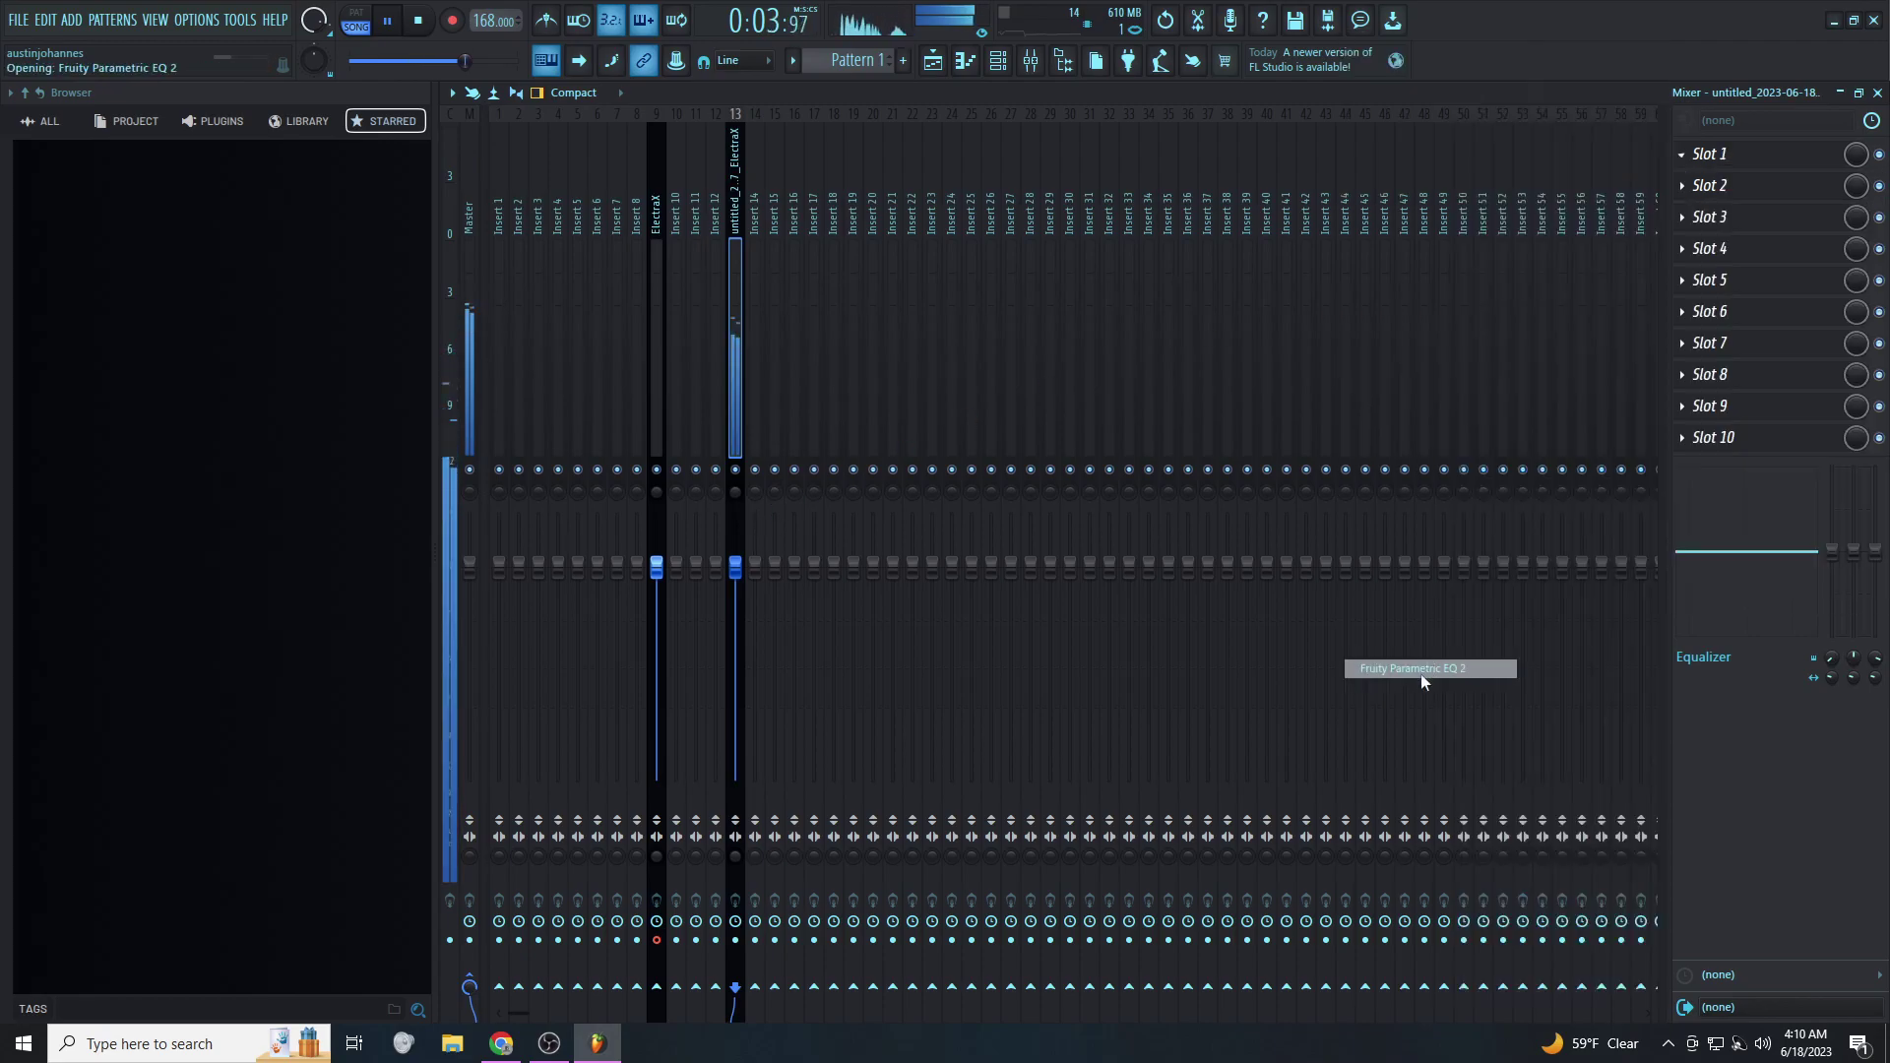
right_click(1167, 294)
left_click(1226, 351)
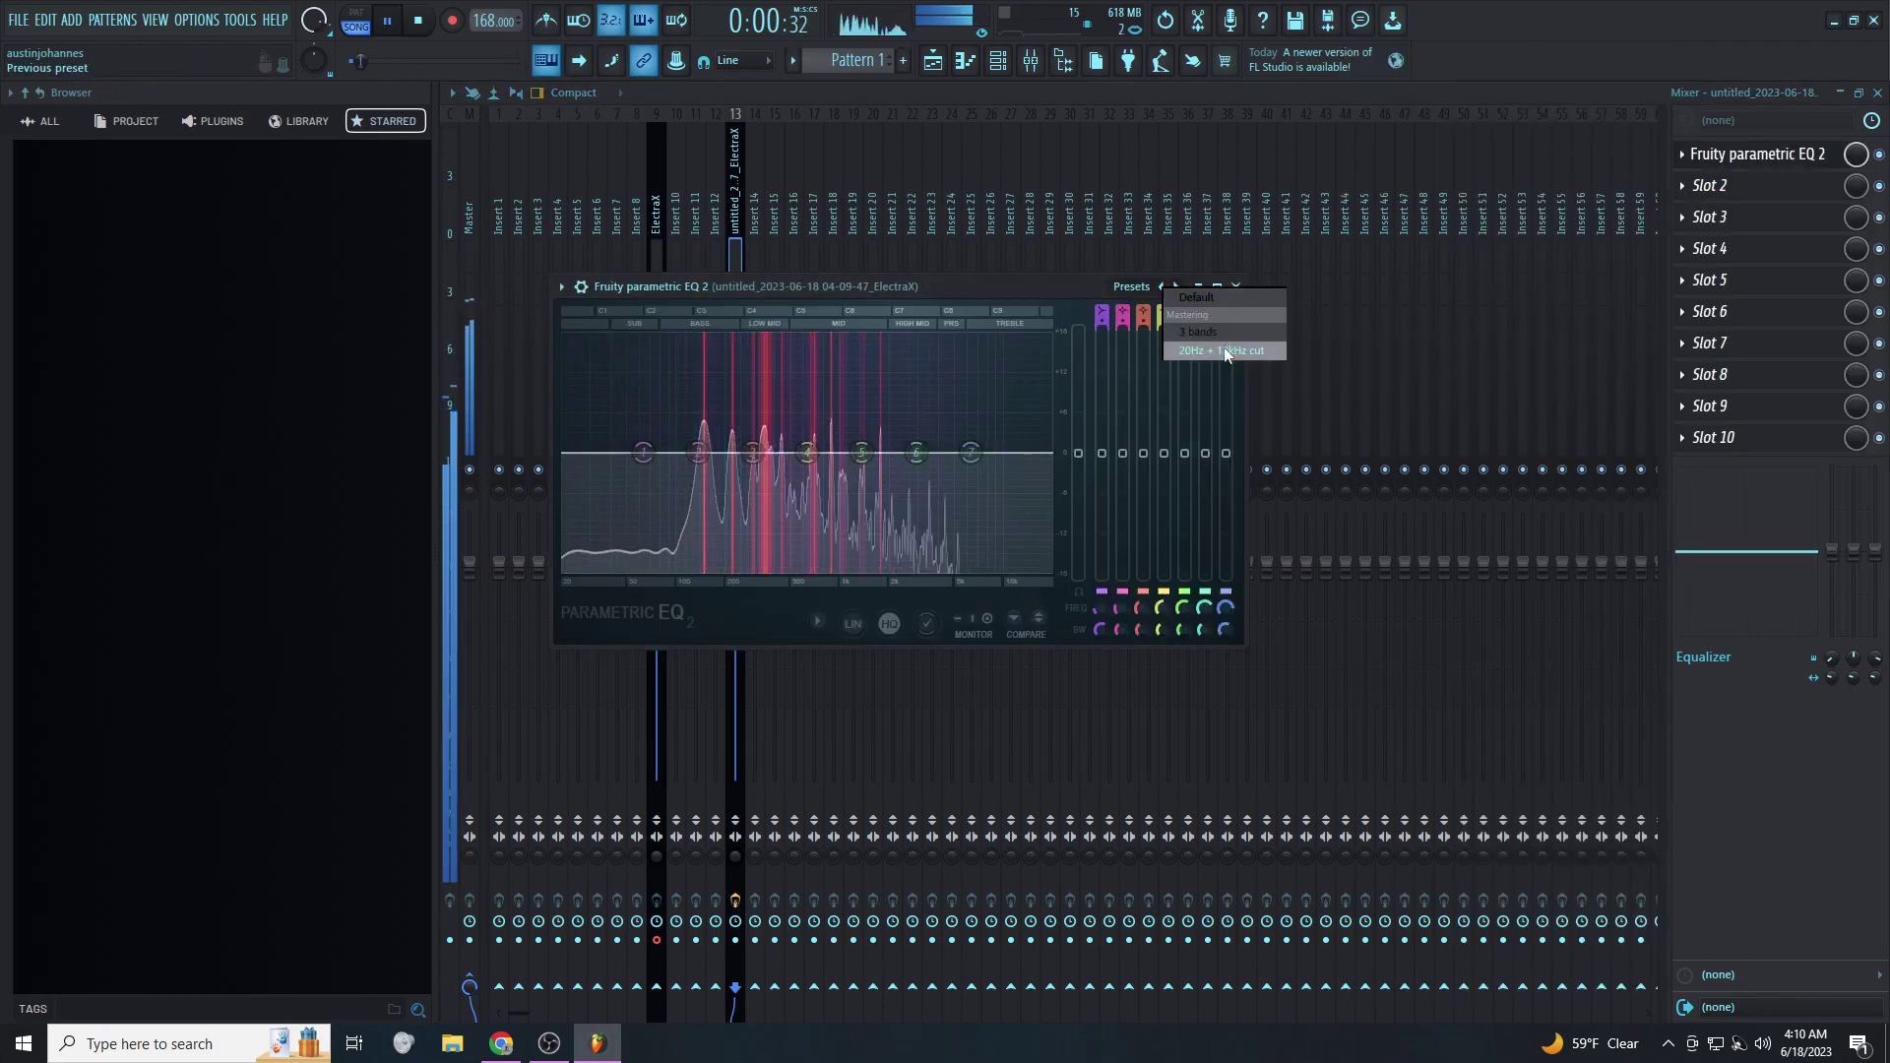
Raise the EQ's high-pass cutoff into the low mids, pull its low-pass down to the upper mids, and lower the track fader to about -4 dB
left_click_drag(566, 453, 713, 452)
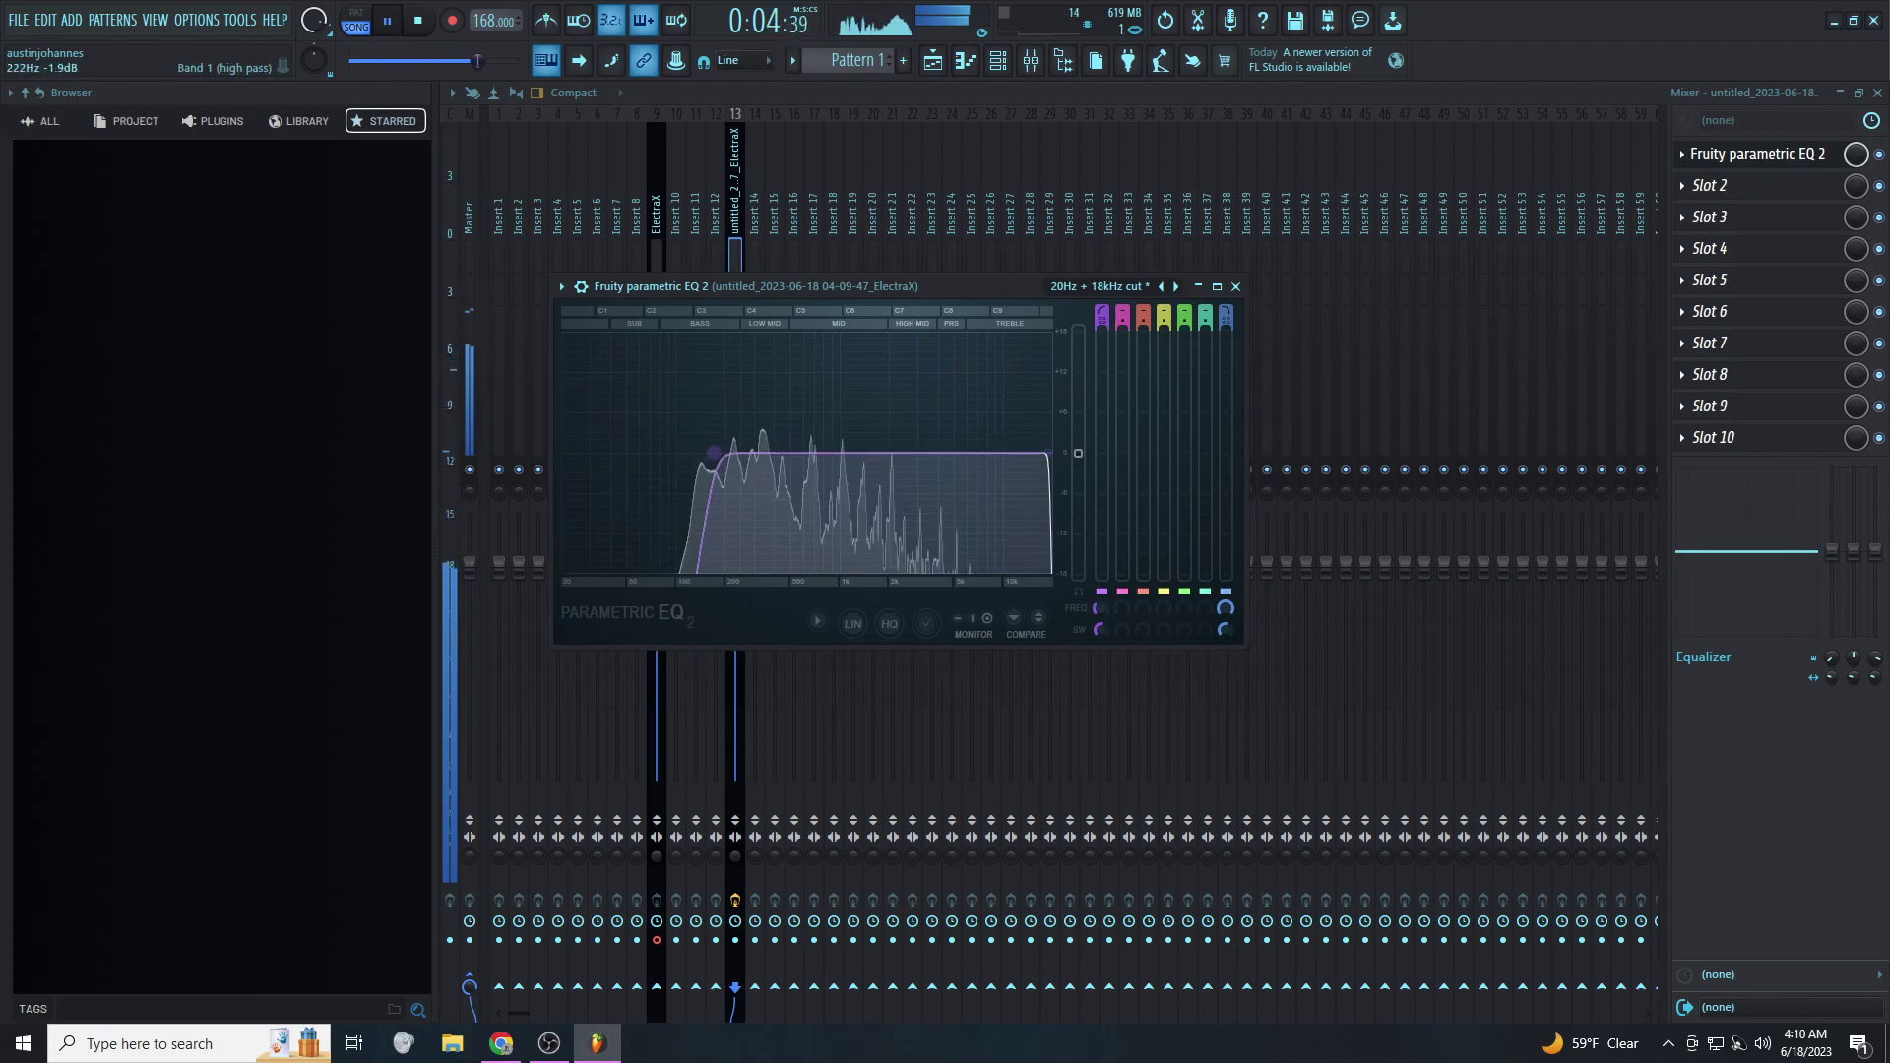
left_click_drag(1047, 453, 942, 452)
mouse_move(737, 453)
left_mouse_down()
mouse_move(802, 453)
mouse_move(749, 453)
left_mouse_up()
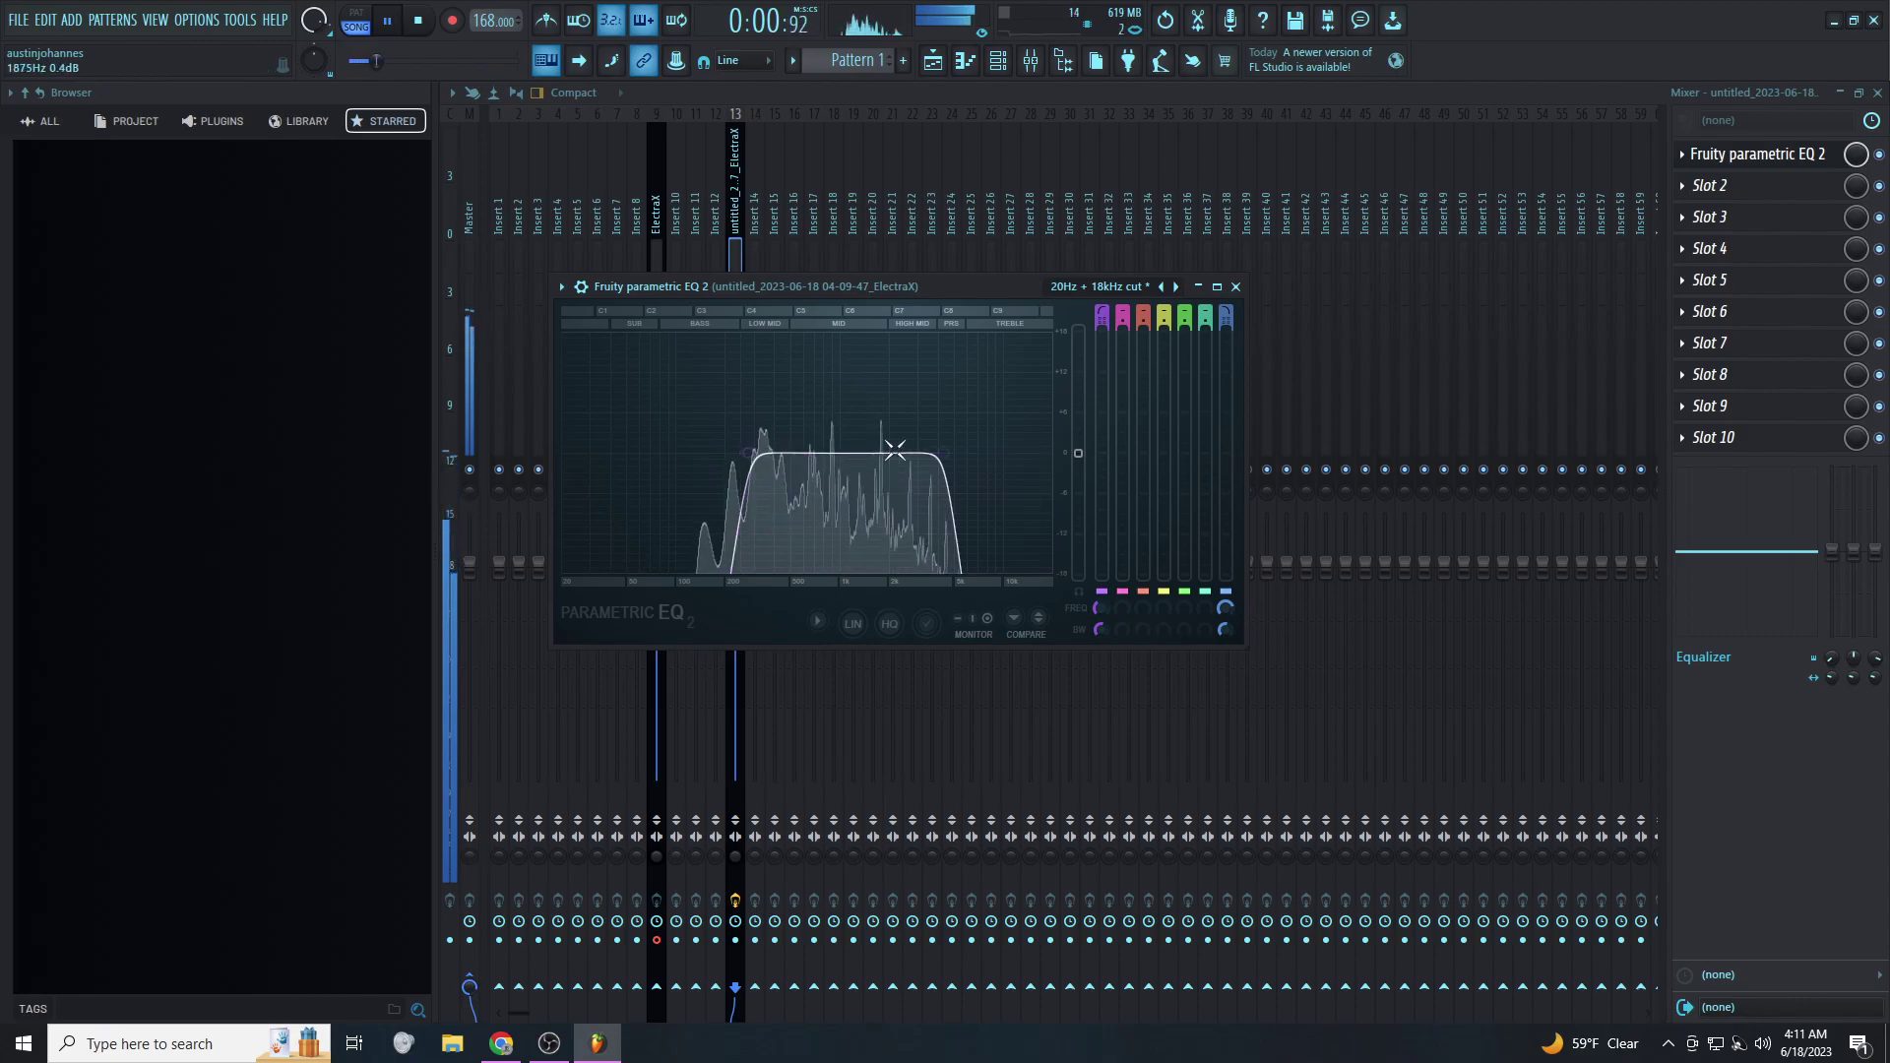
left_click_drag(1019, 453, 985, 453)
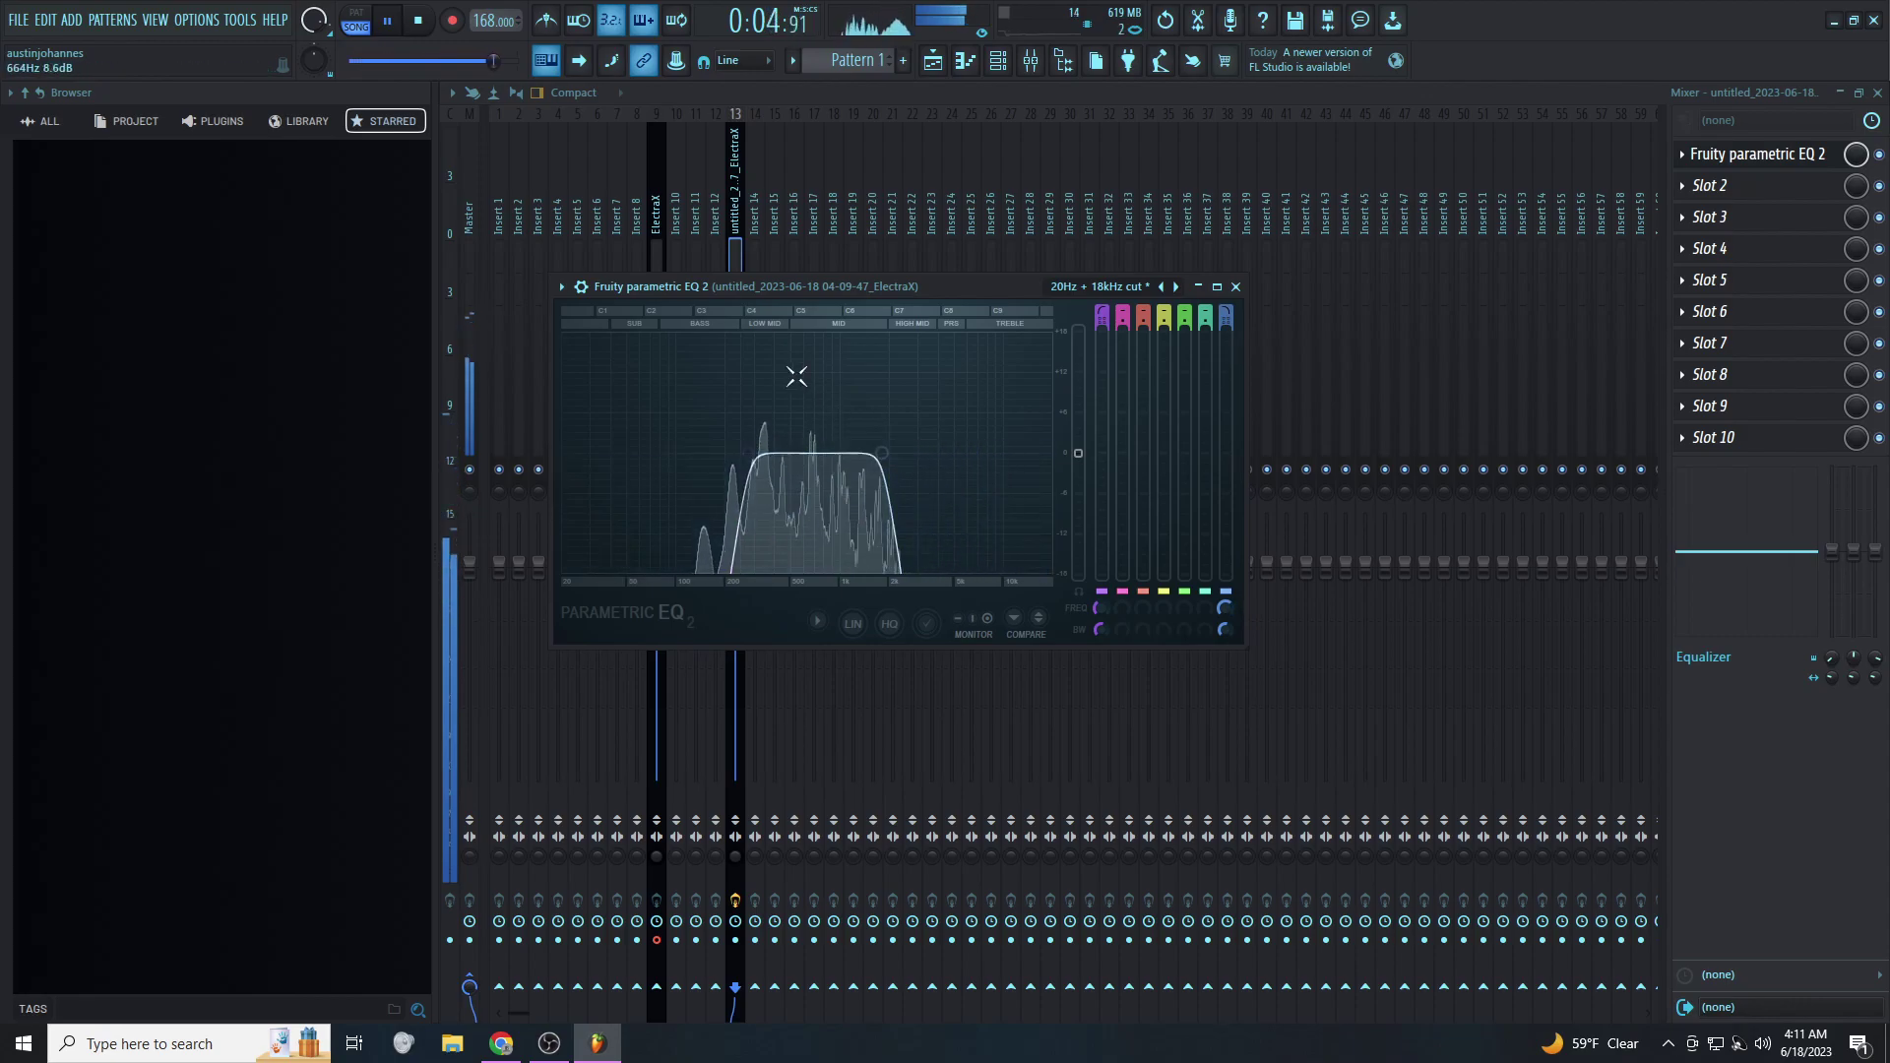
left_click(735, 235)
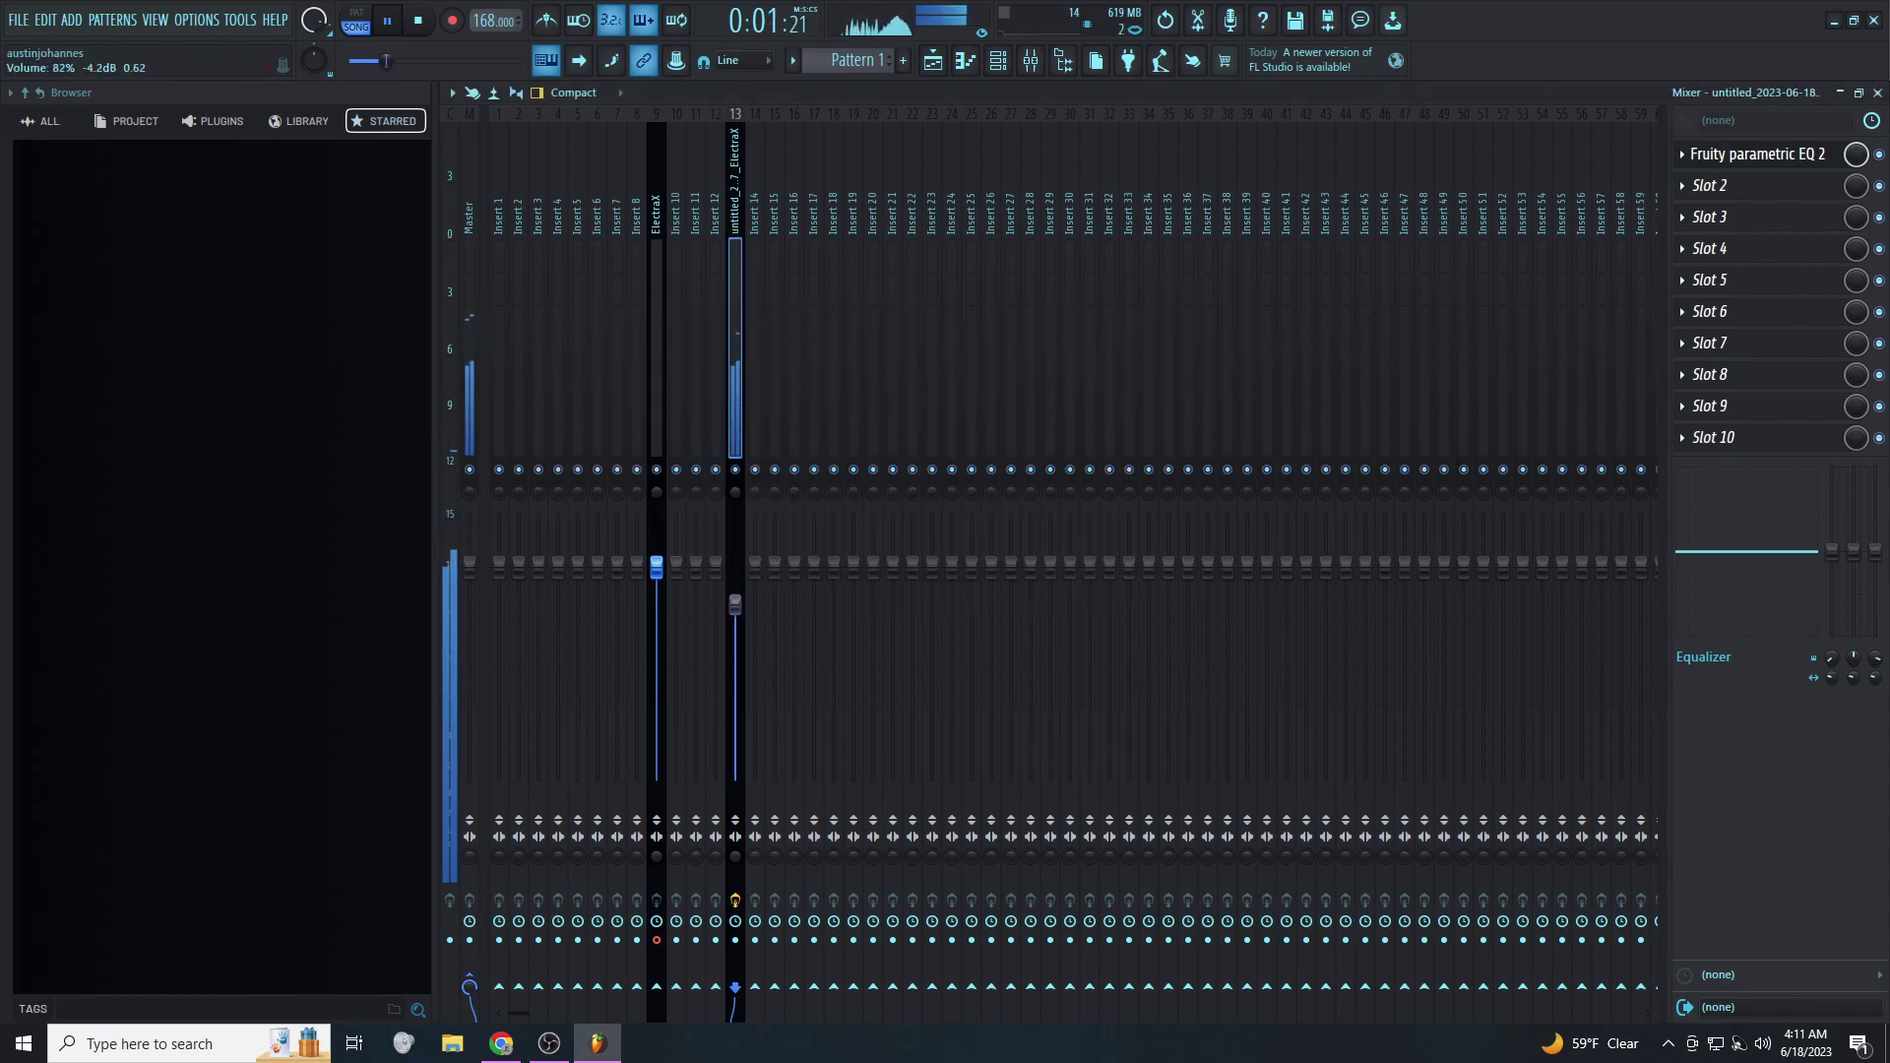
Show the Unsorted channels, lower the hat channel's volume to about 73%, and bring up the starred samples in the browser
left_click(994, 71)
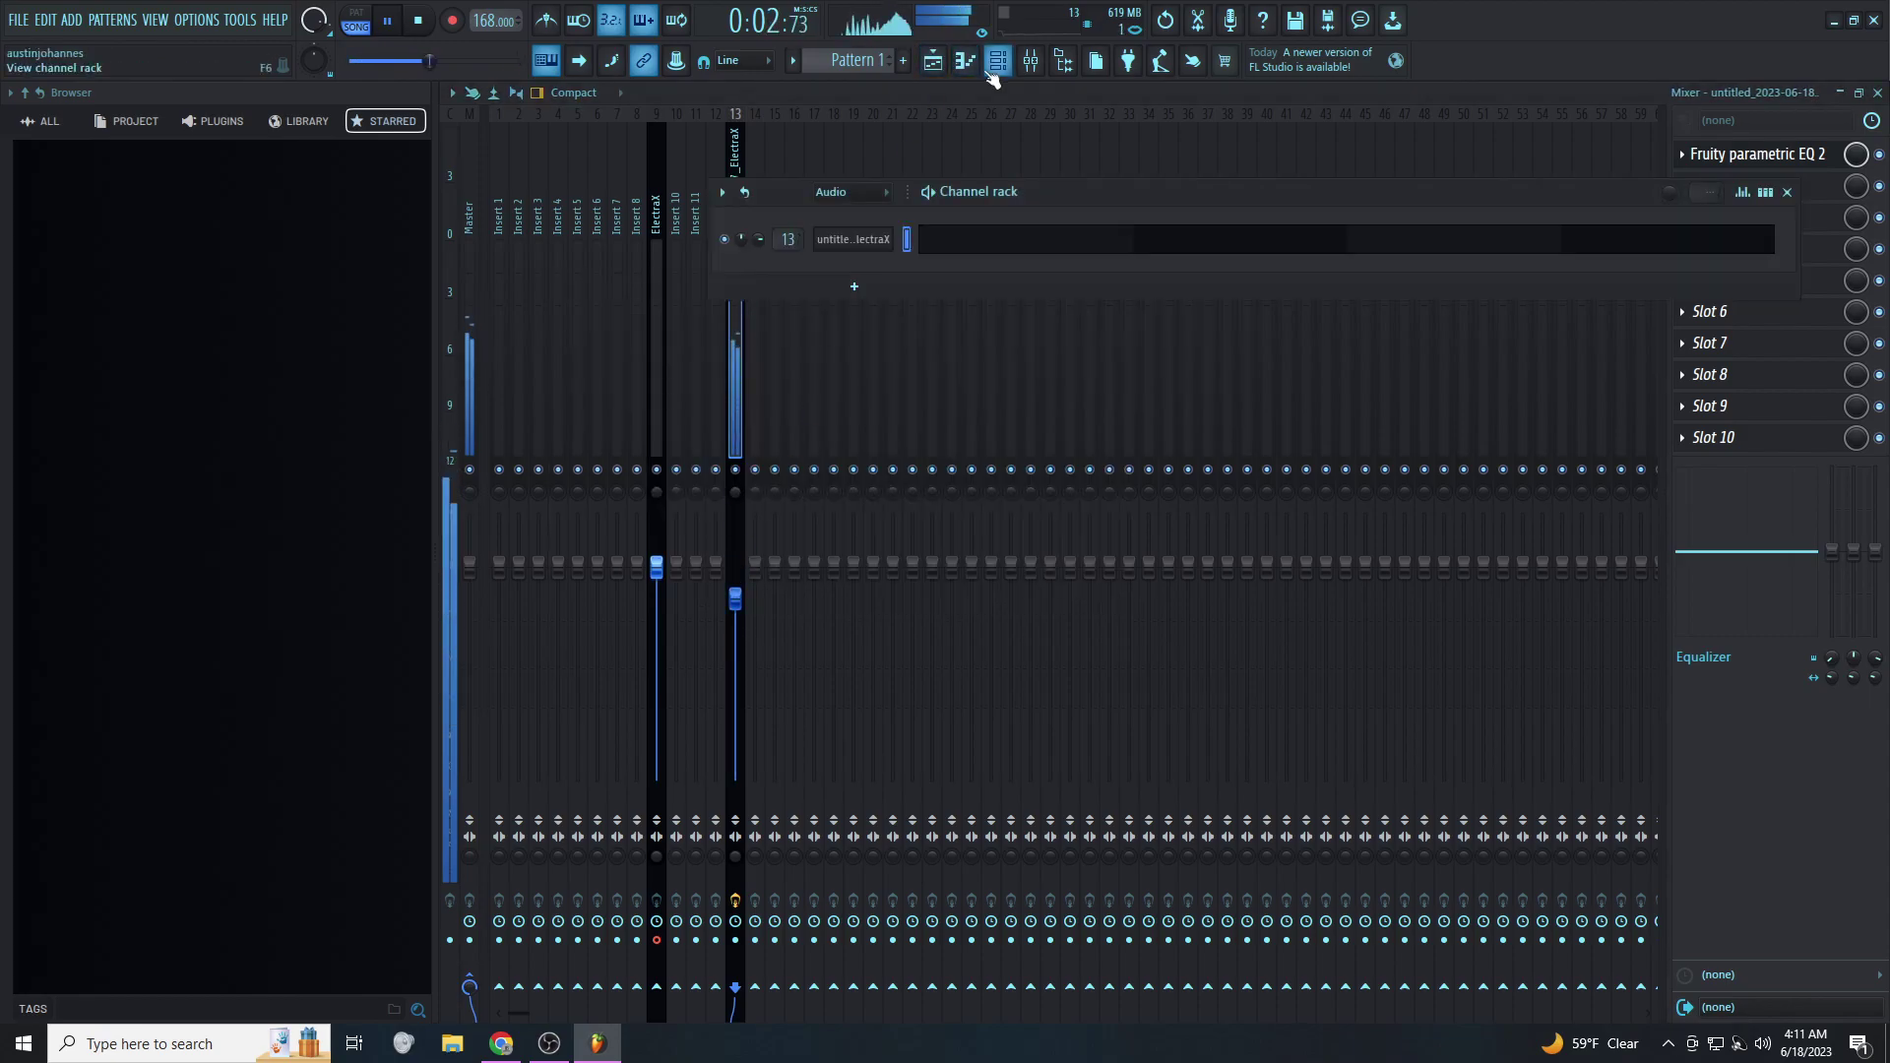
key("F6")
left_click(839, 195)
left_click(1011, 67)
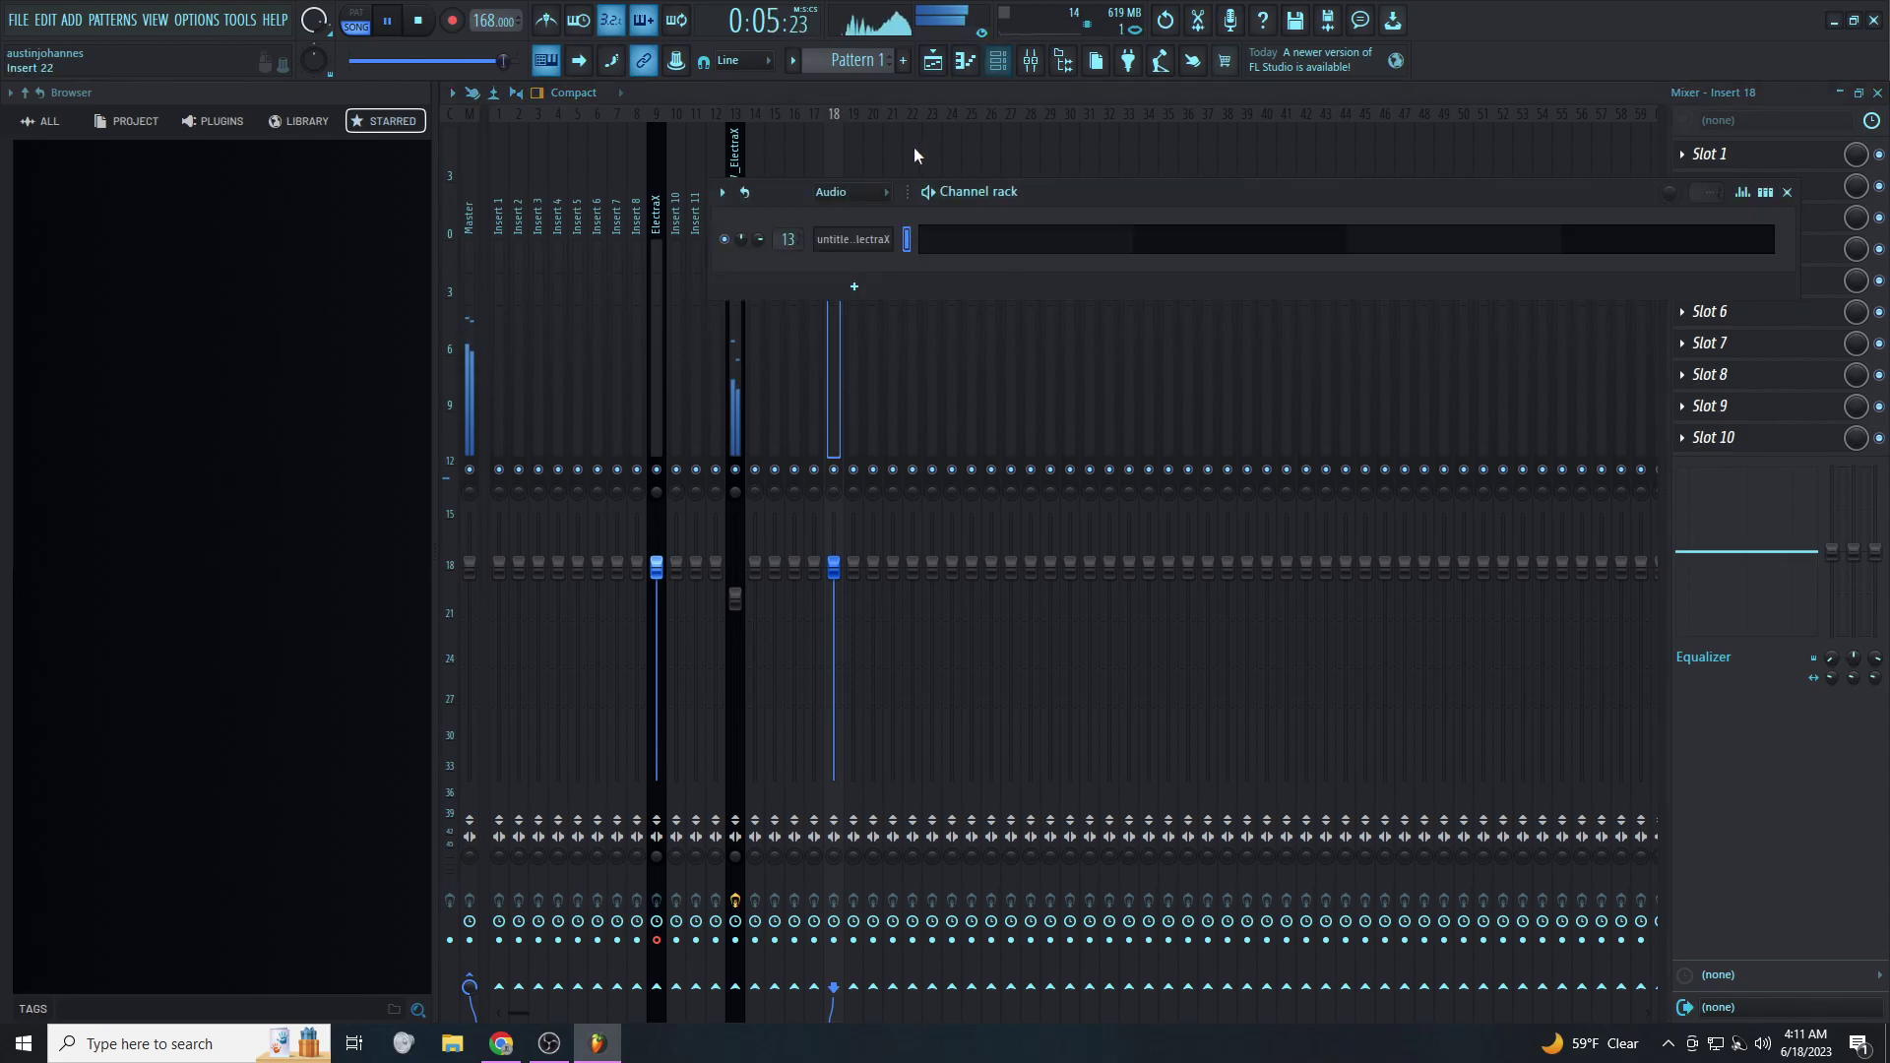
left_click(850, 260)
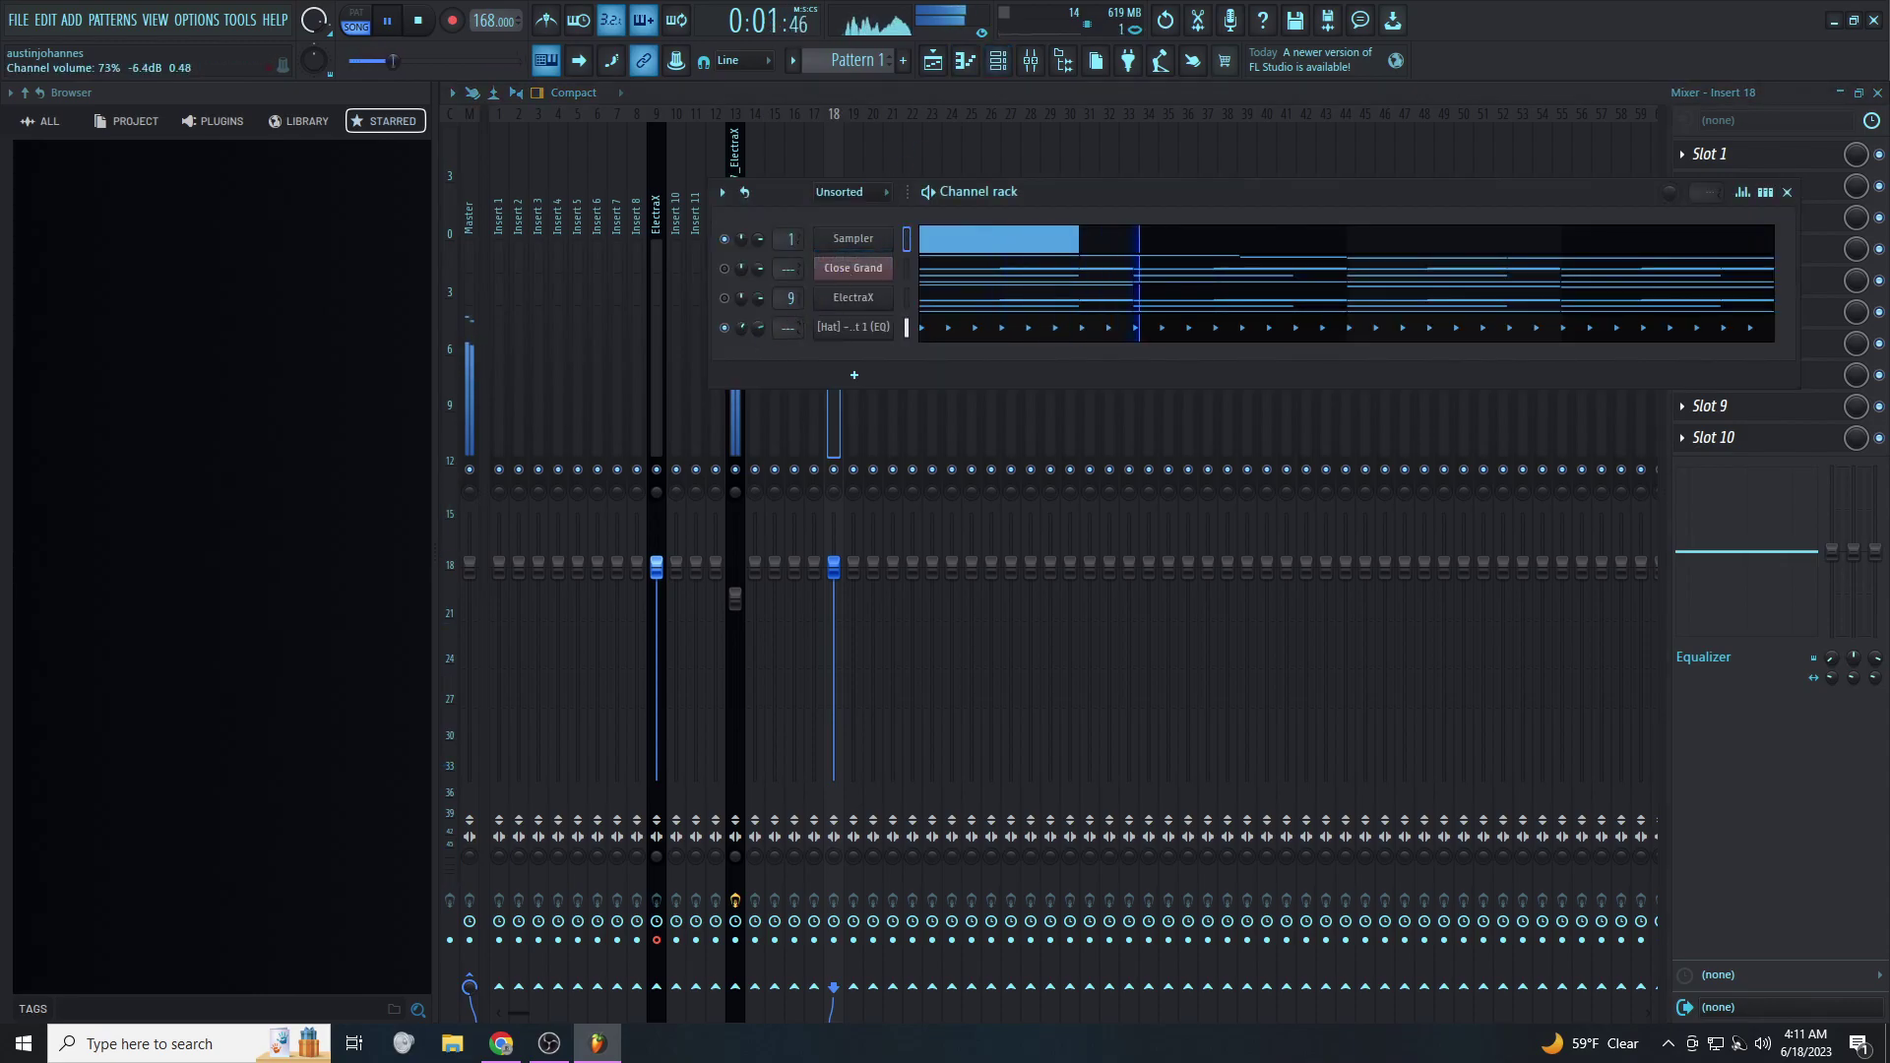
left_click(356, 122)
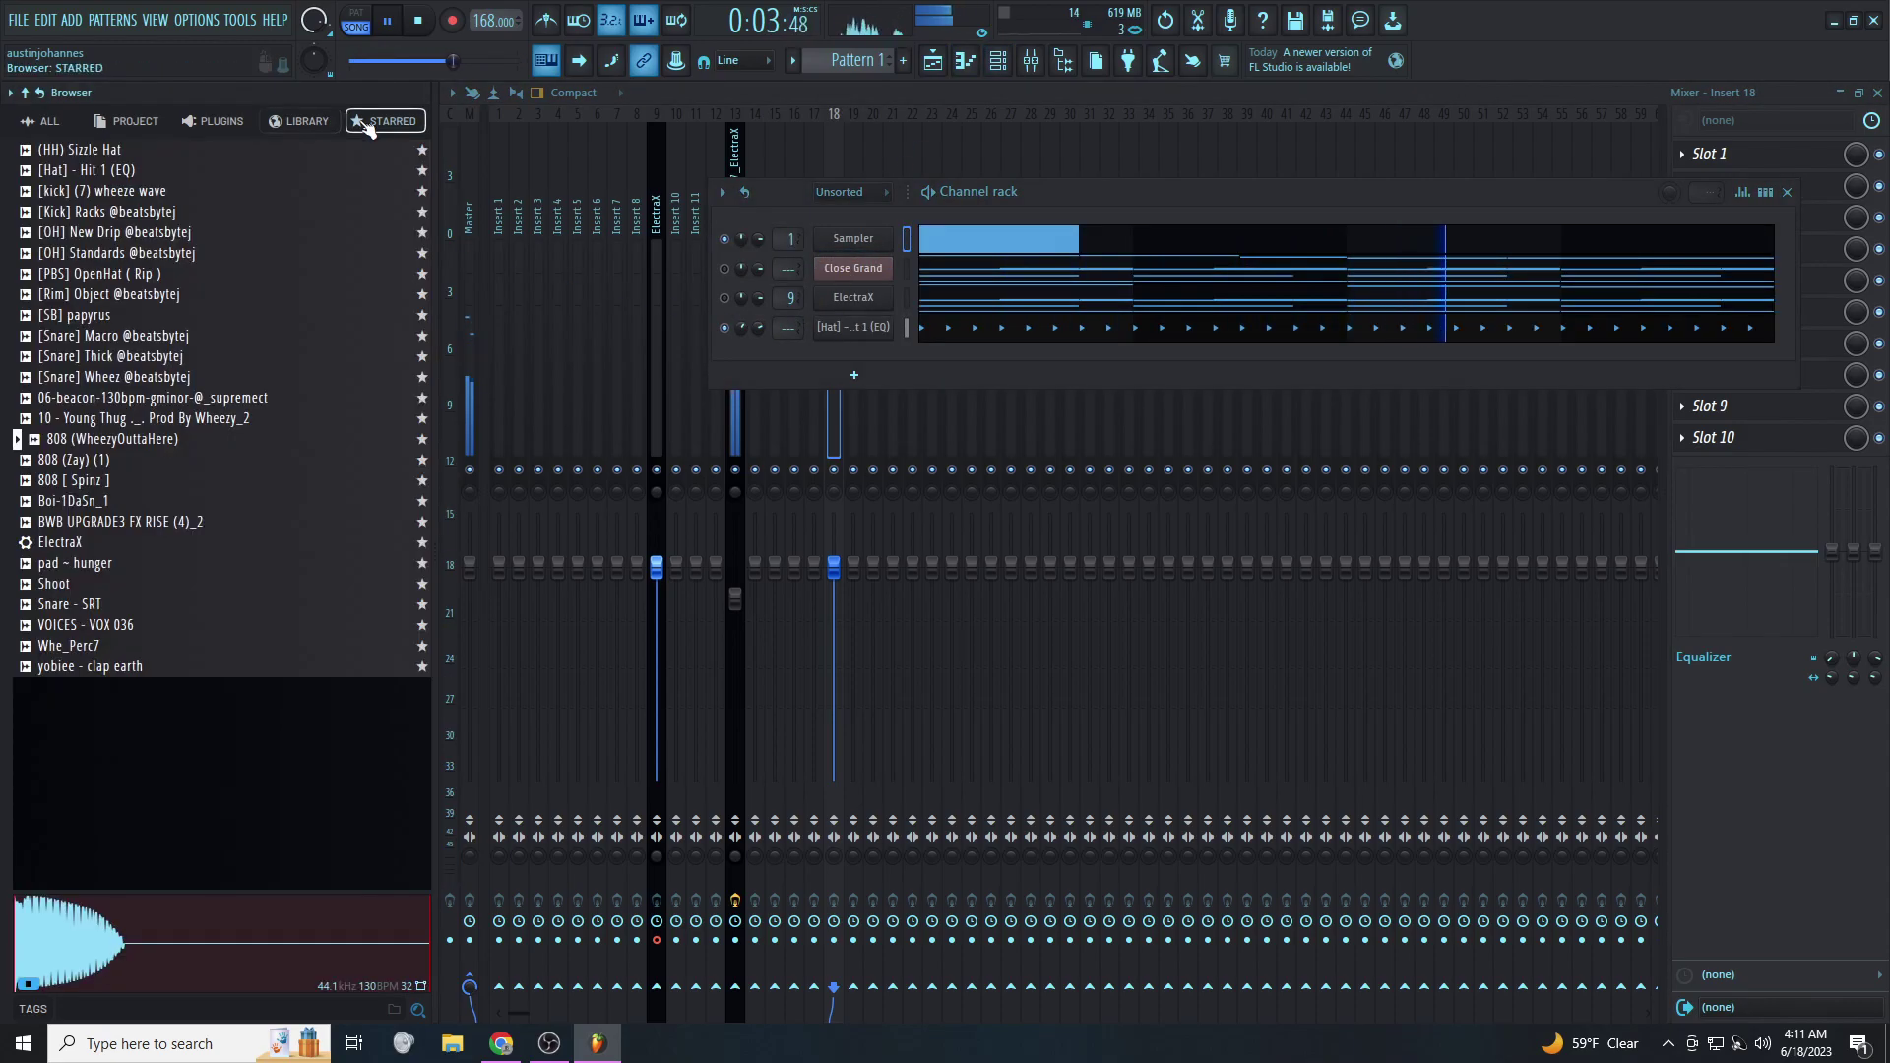
Audition the starred open hats and add [OH] Standards and [PBS] OpenHat ( Rip ) as new channels in the channel rack
left_click(124, 236)
left_click(120, 261)
left_click(114, 283)
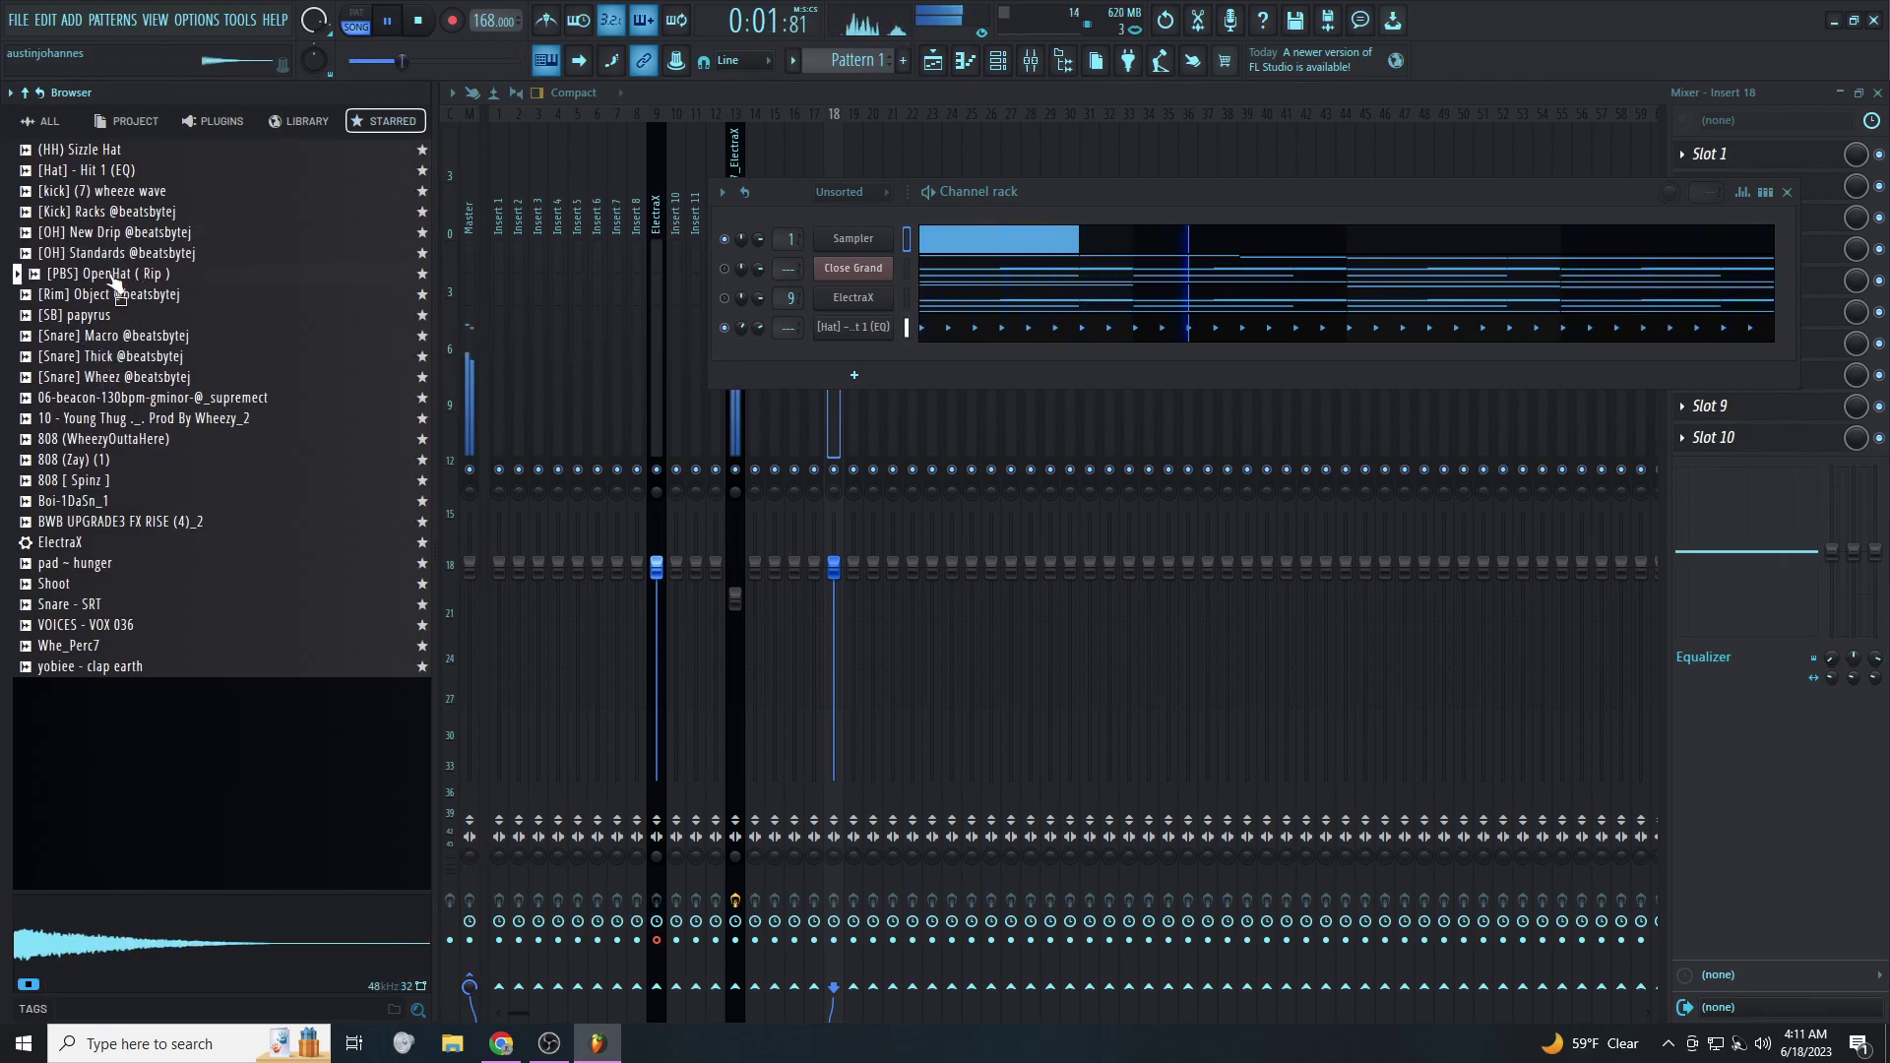
left_click_drag(120, 261, 828, 355)
left_click_drag(150, 277, 880, 378)
left_click(877, 358)
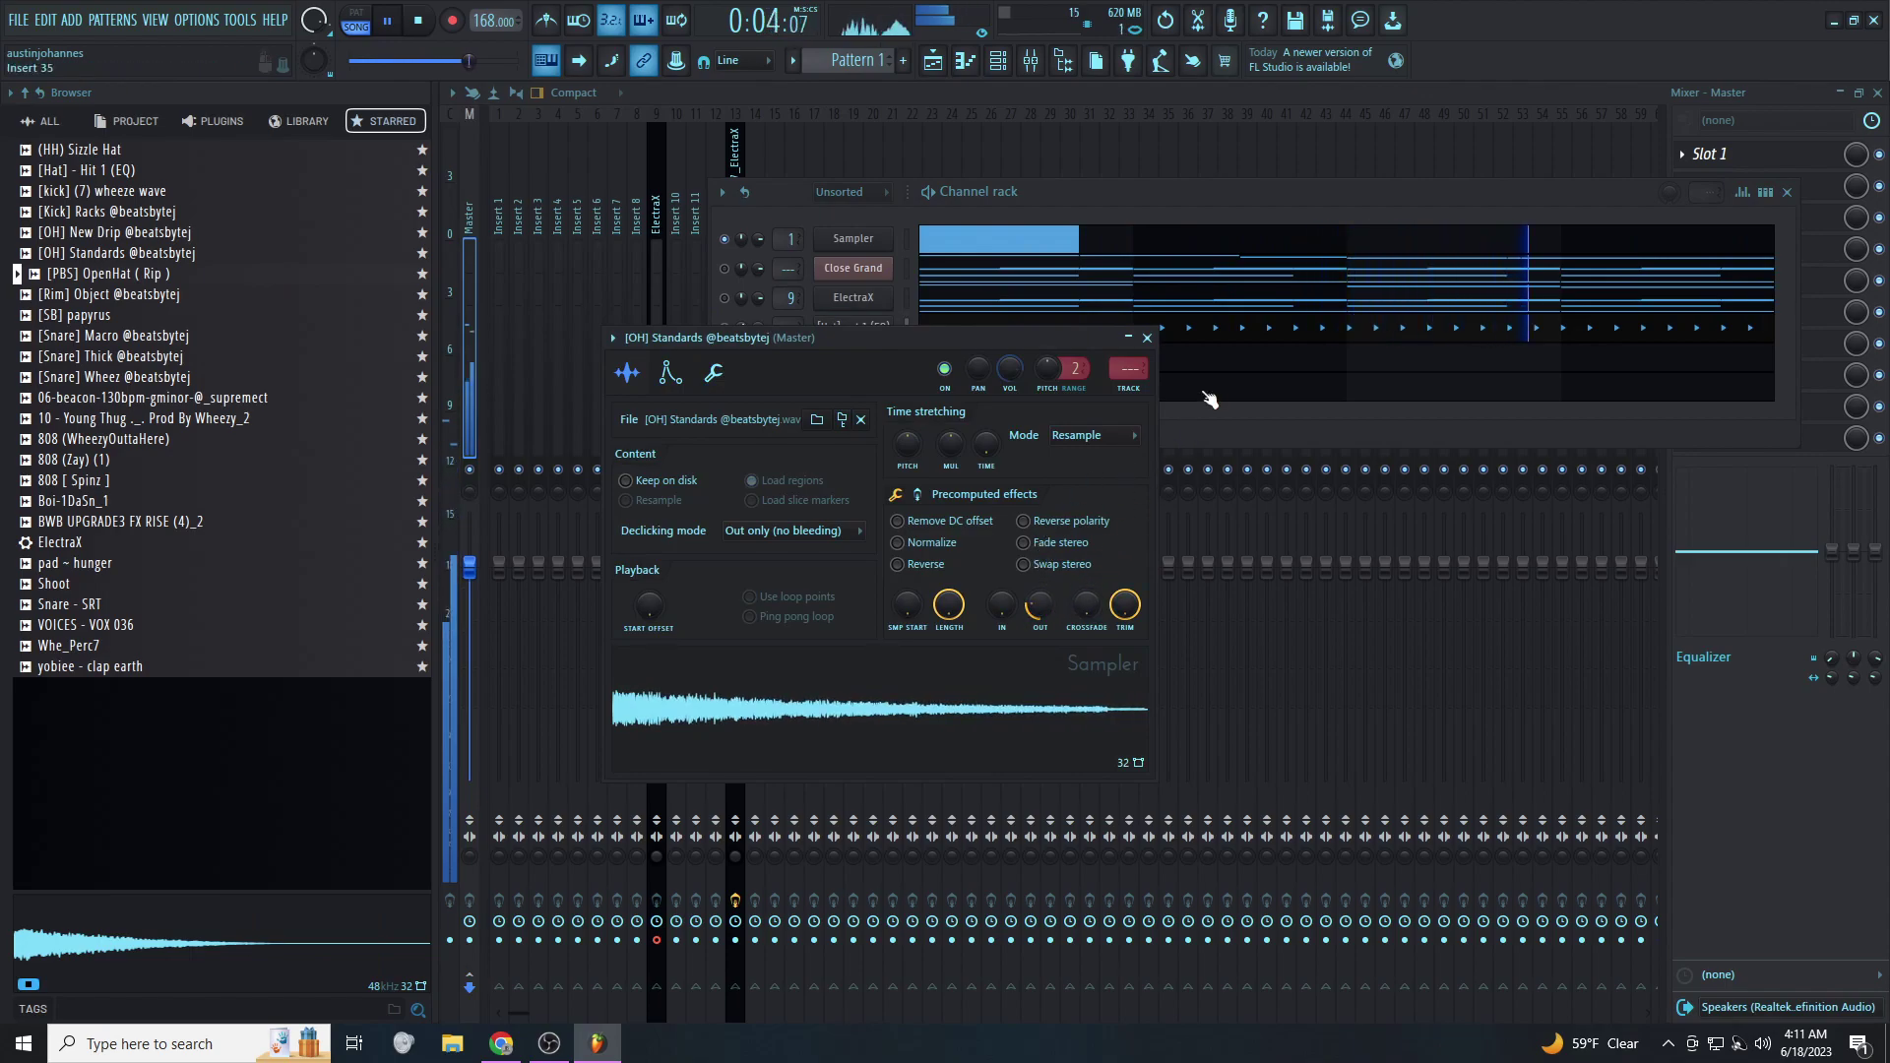
Place one C5 note at the start of bar 1 for the [OH] Standards channel and raise its velocity to about 92%
left_click(1200, 362)
left_click(541, 379)
right_click(555, 375)
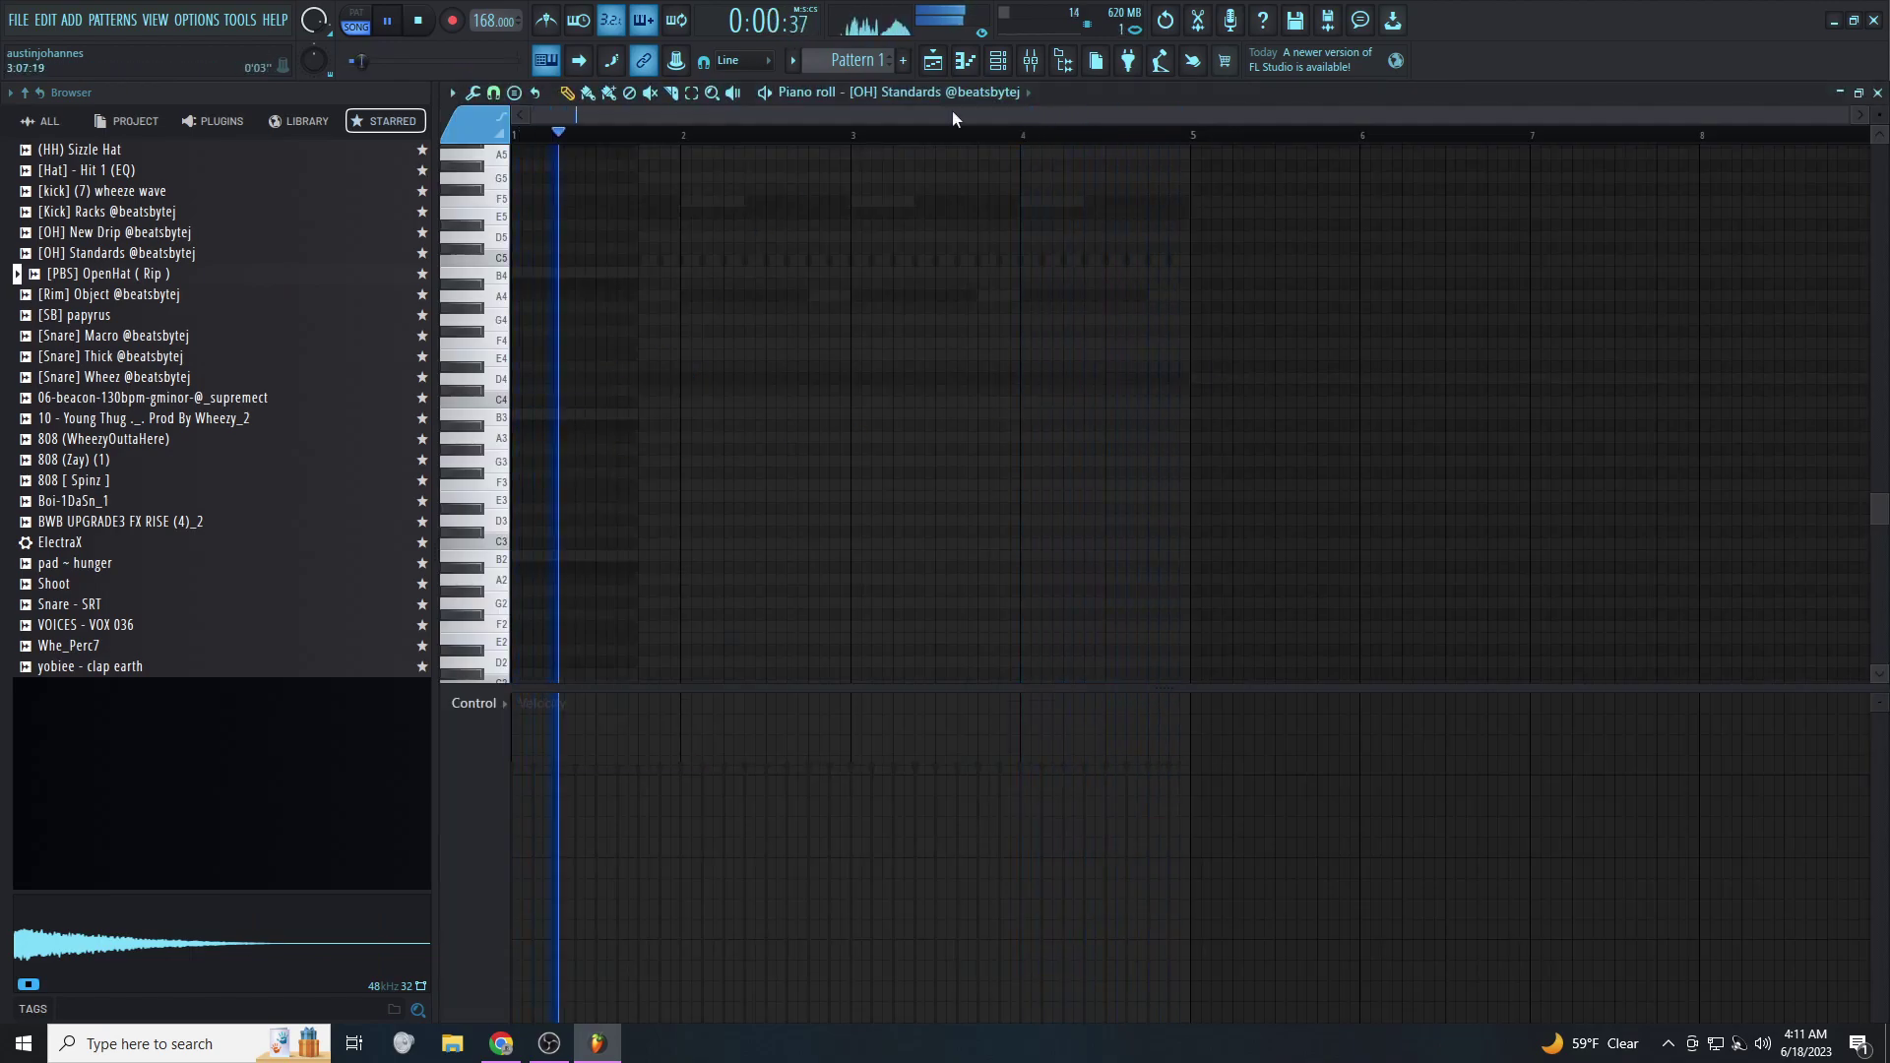
left_click(951, 93)
left_click(949, 164)
left_click(883, 93)
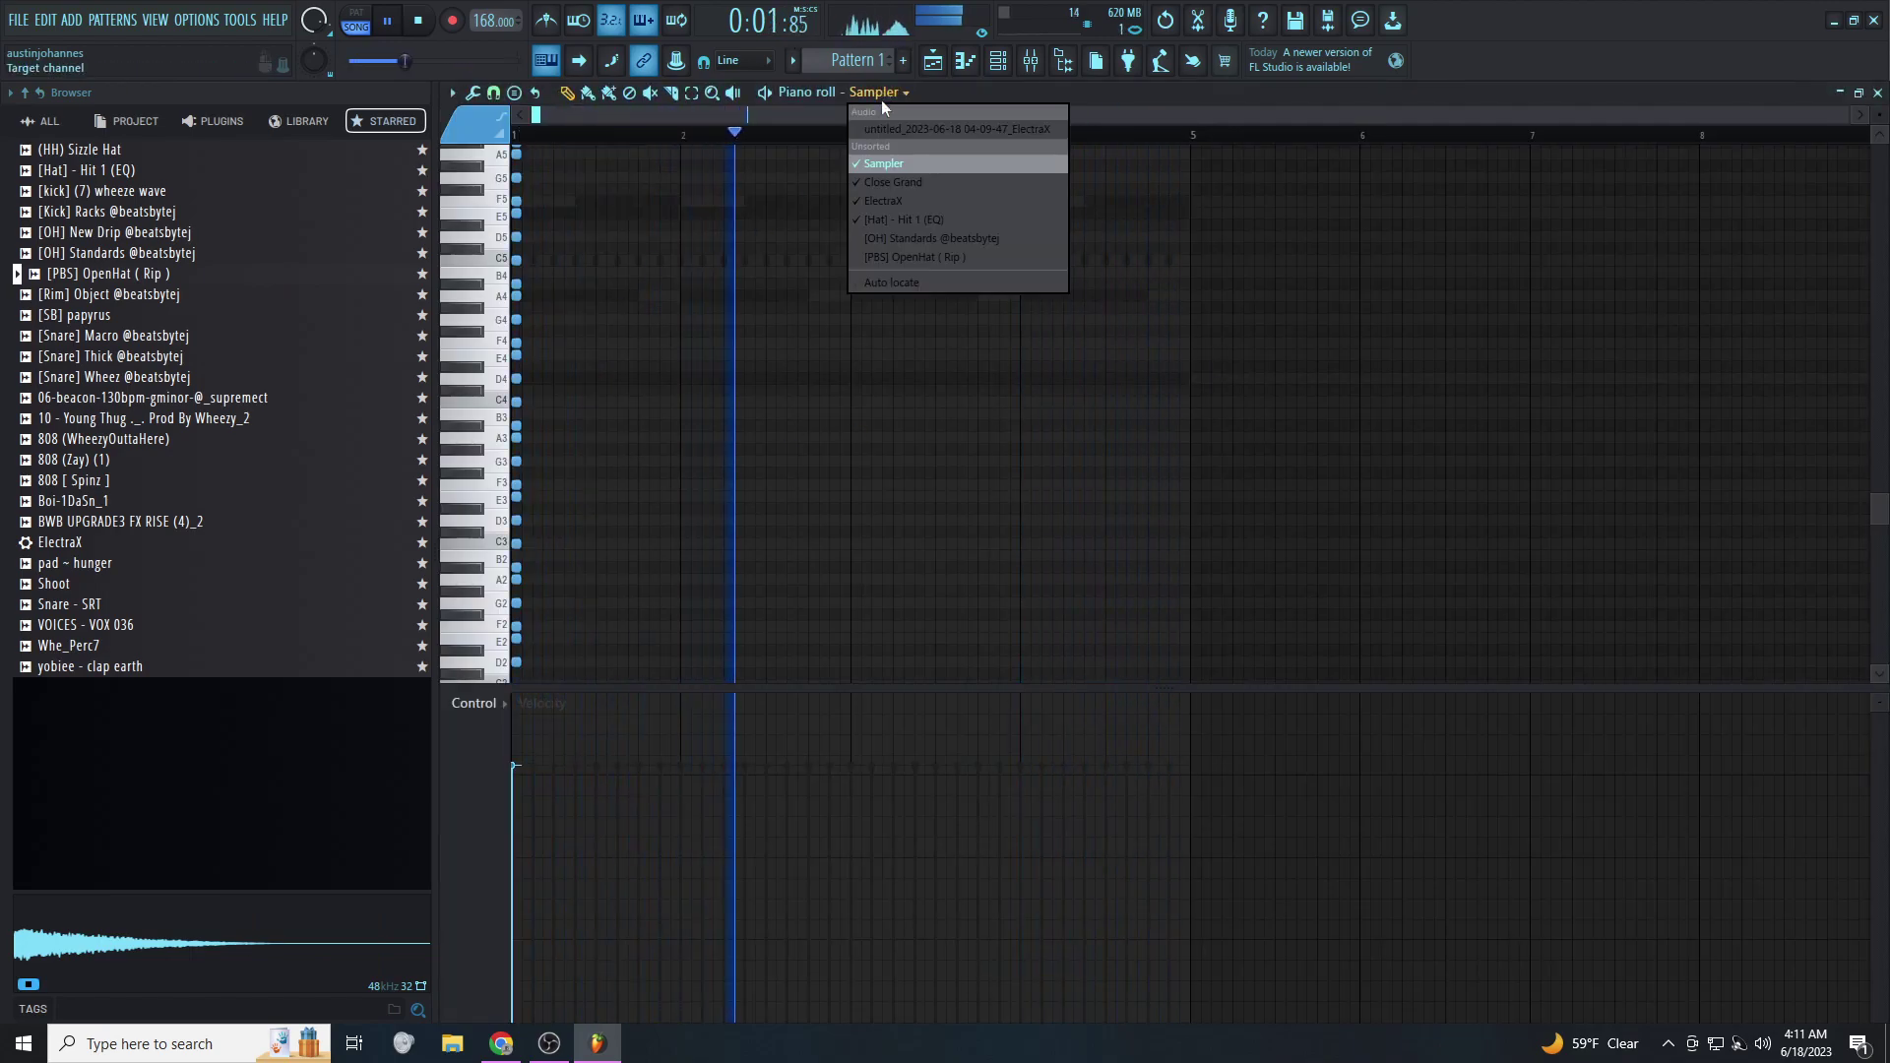
left_click(932, 238)
left_click_drag(547, 335, 512, 262)
key("shift+d")
key("shift+4")
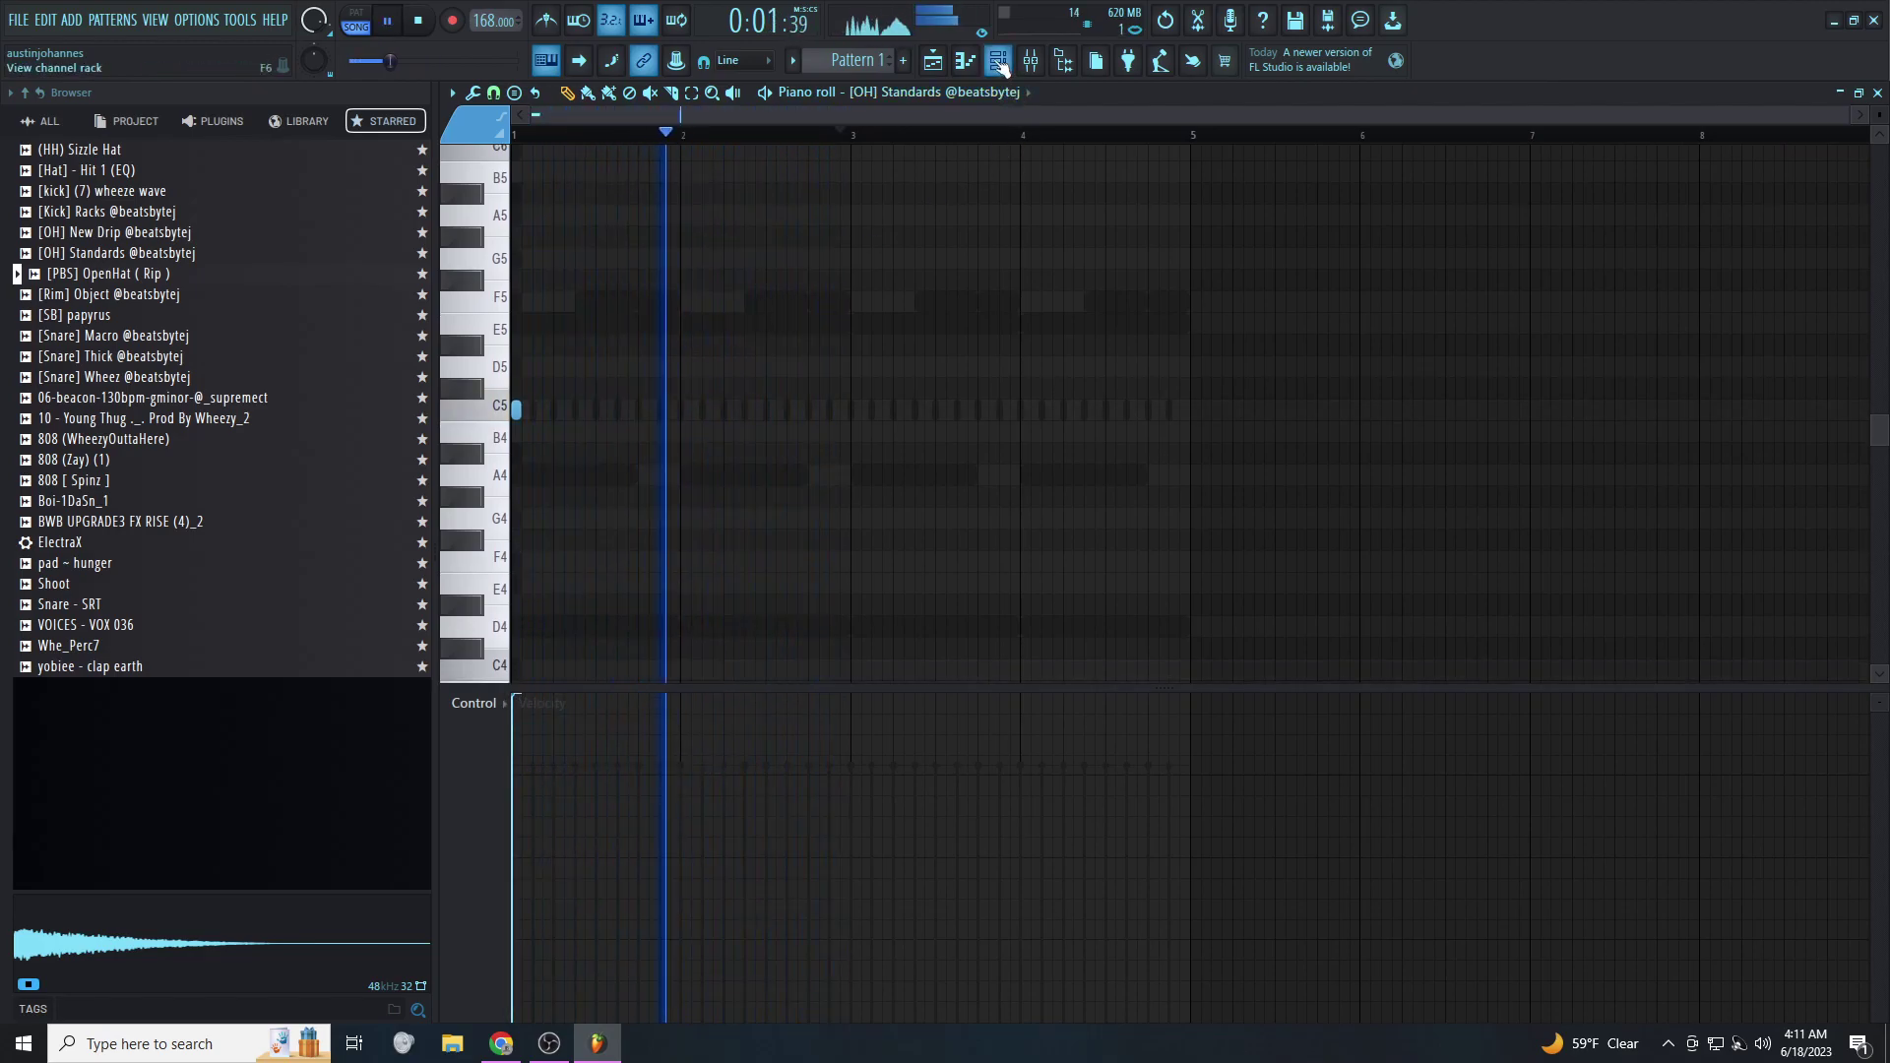
key("F6")
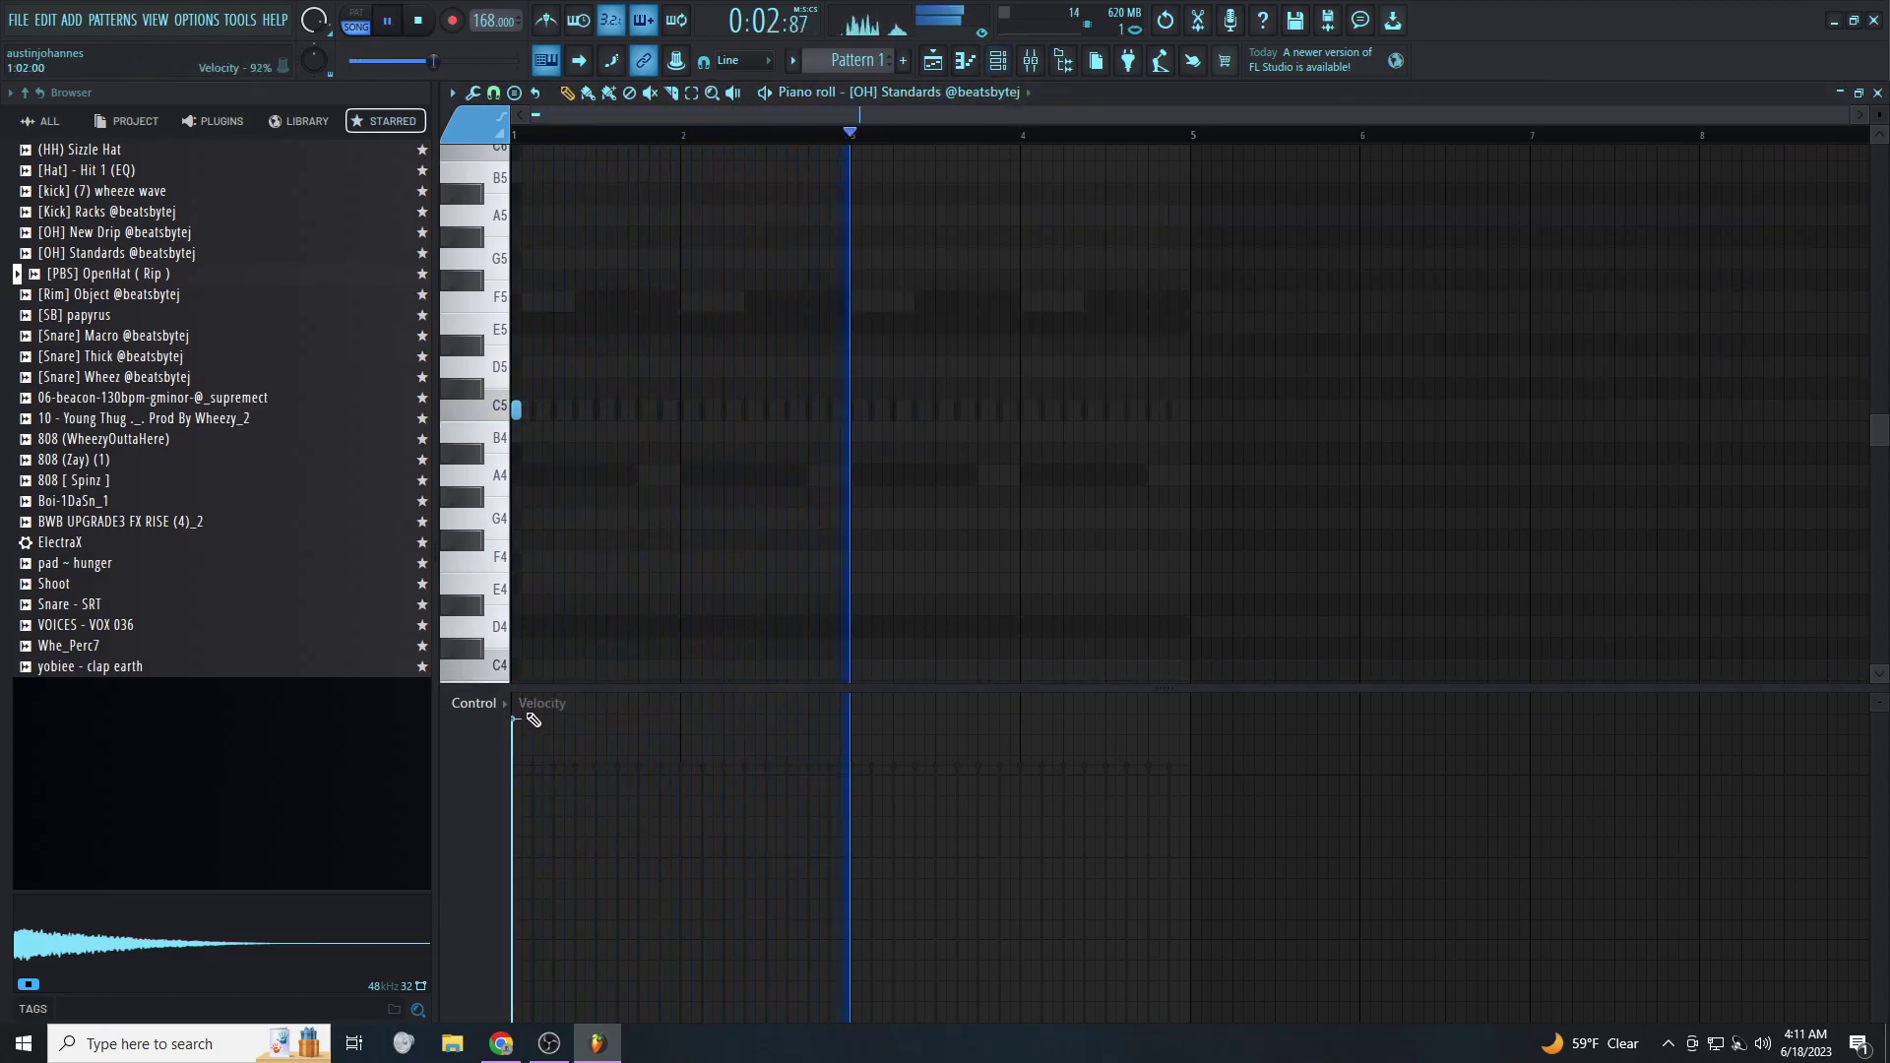
Place one C5 note at the start of bar 3 for the [PBS] OpenHat ( Rip ) channel
left_click(998, 60)
left_click(955, 394)
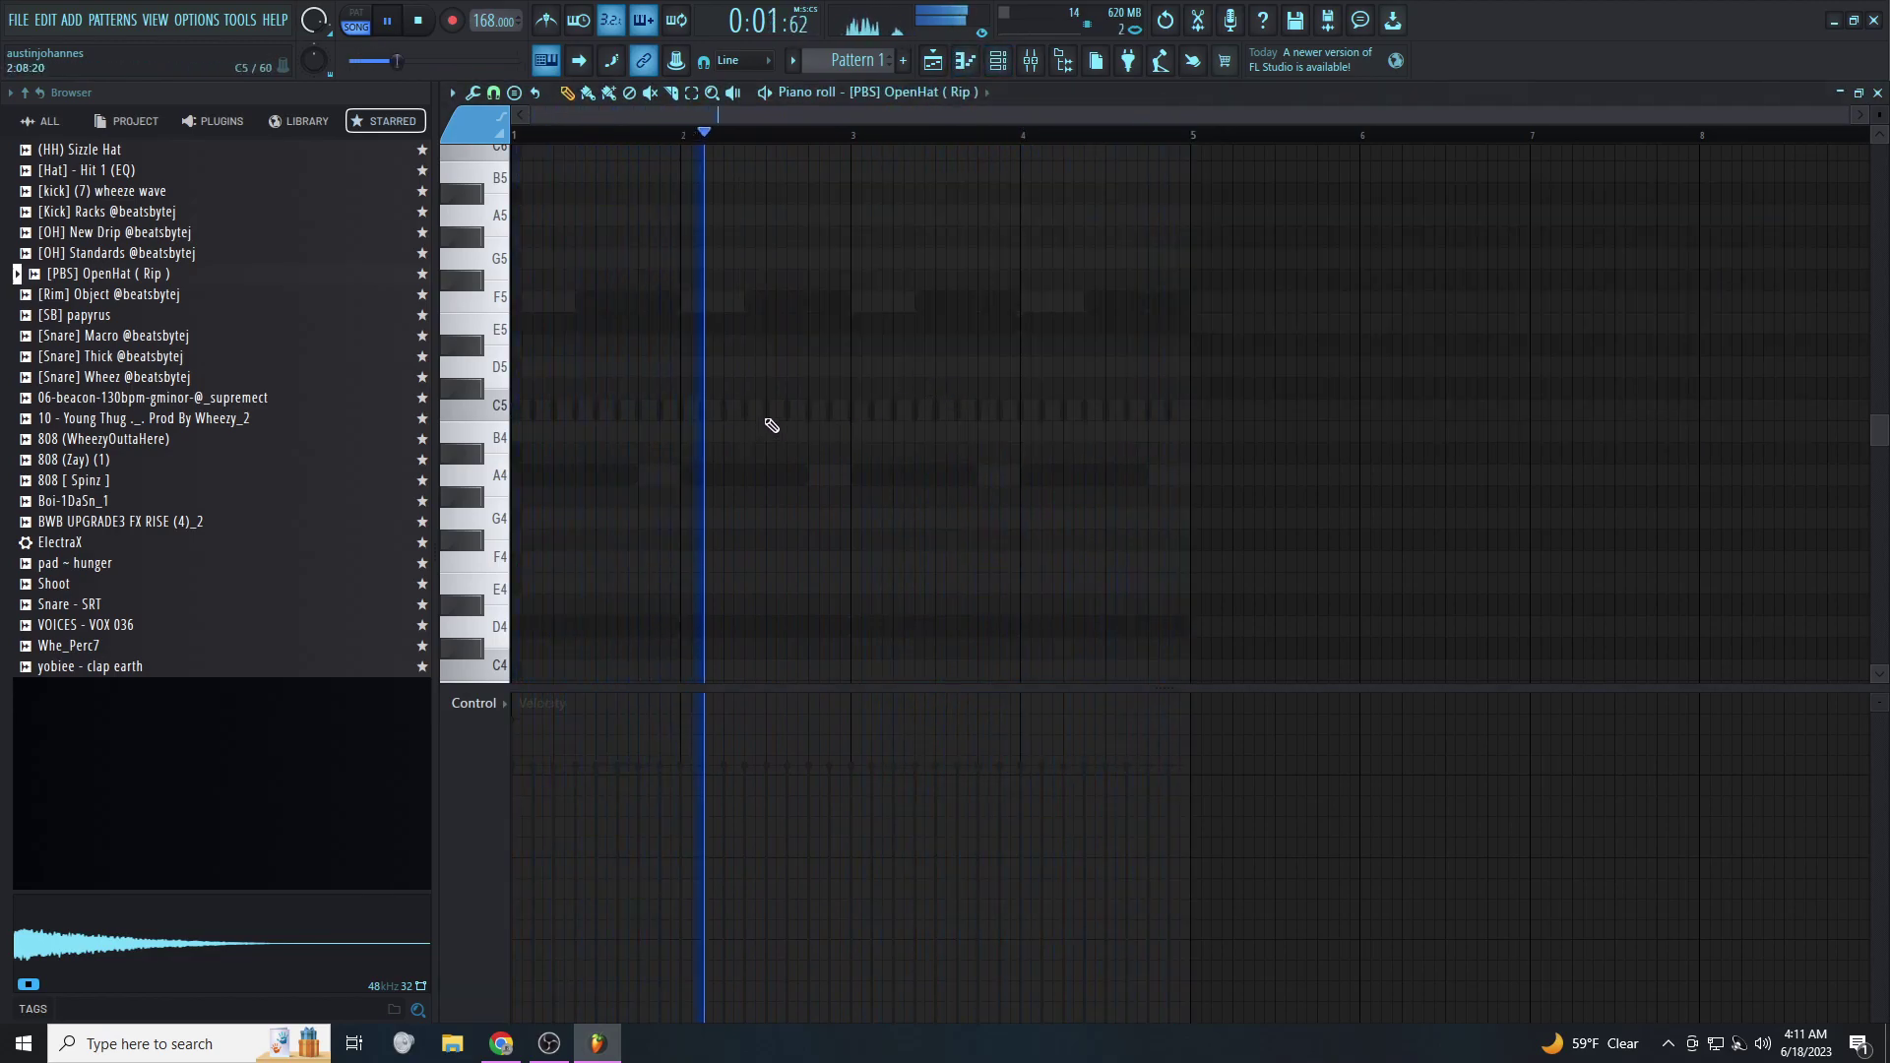
left_click(855, 417)
left_click_drag(1016, 410, 858, 410)
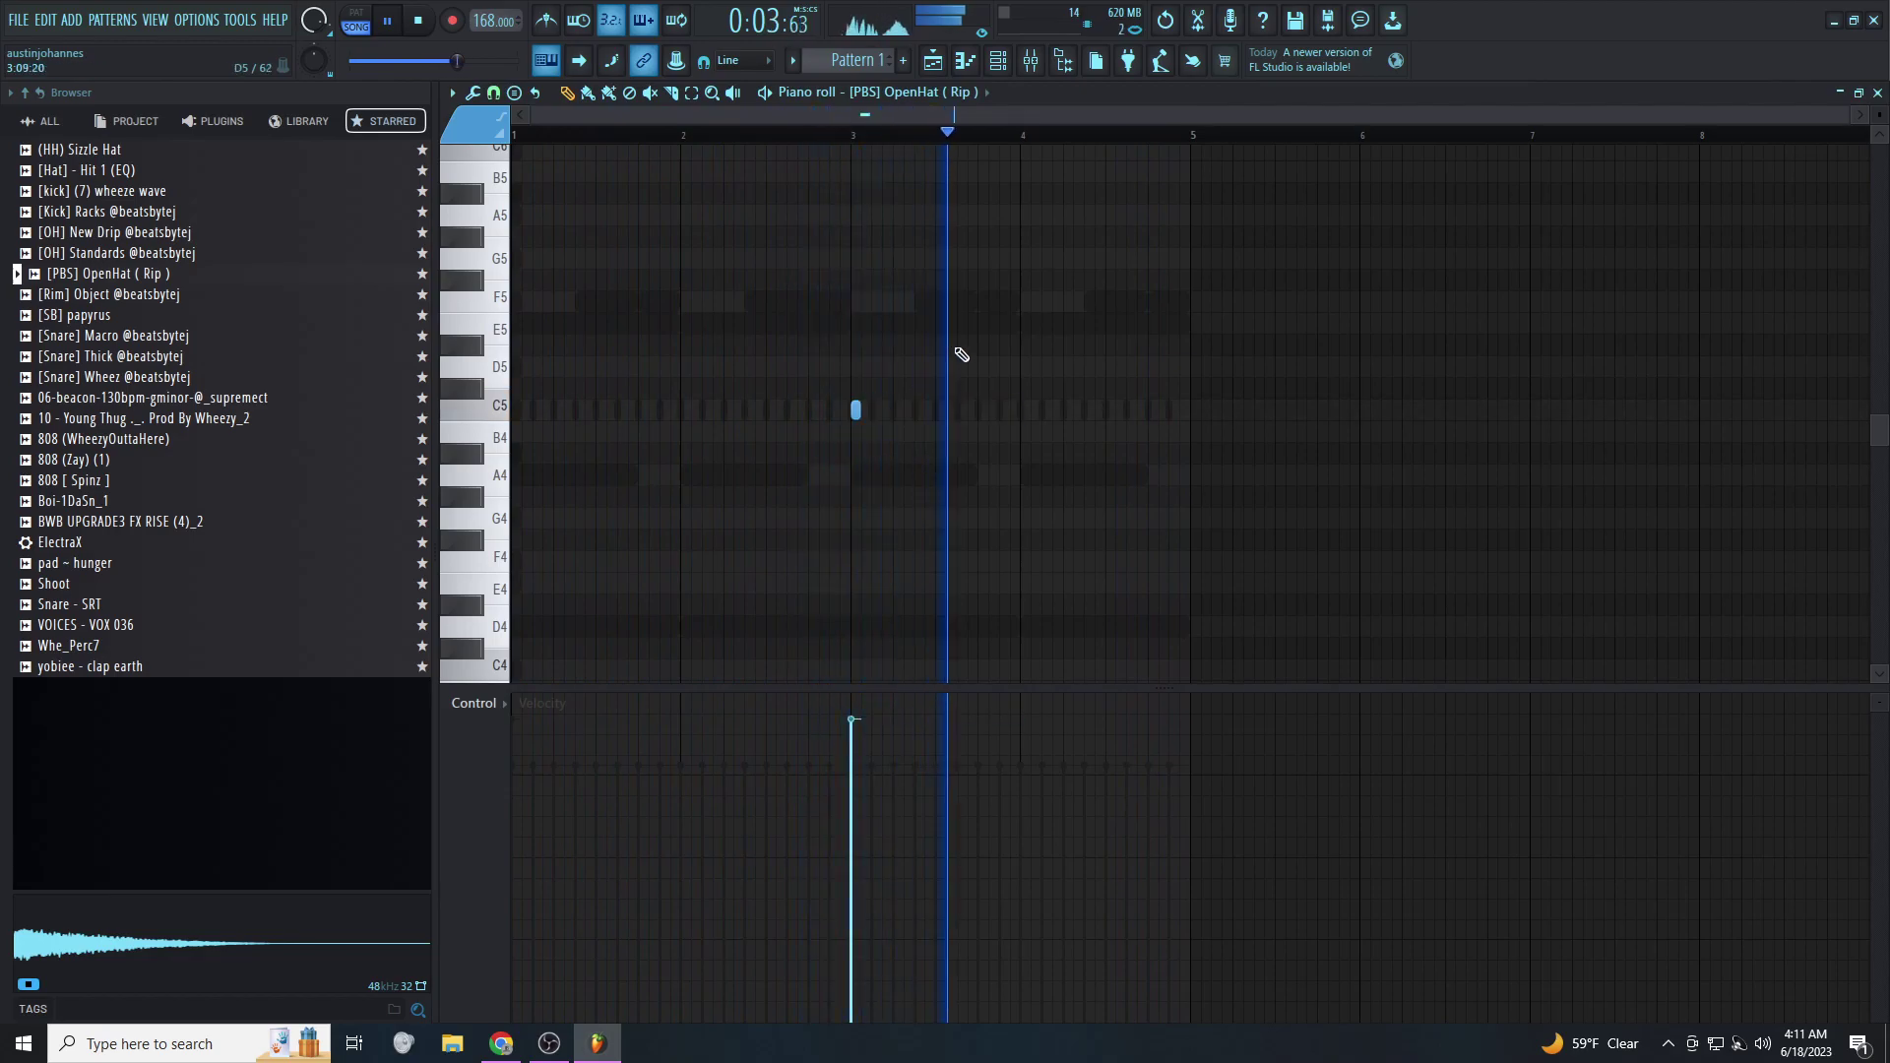
left_click(997, 60)
left_click(853, 386)
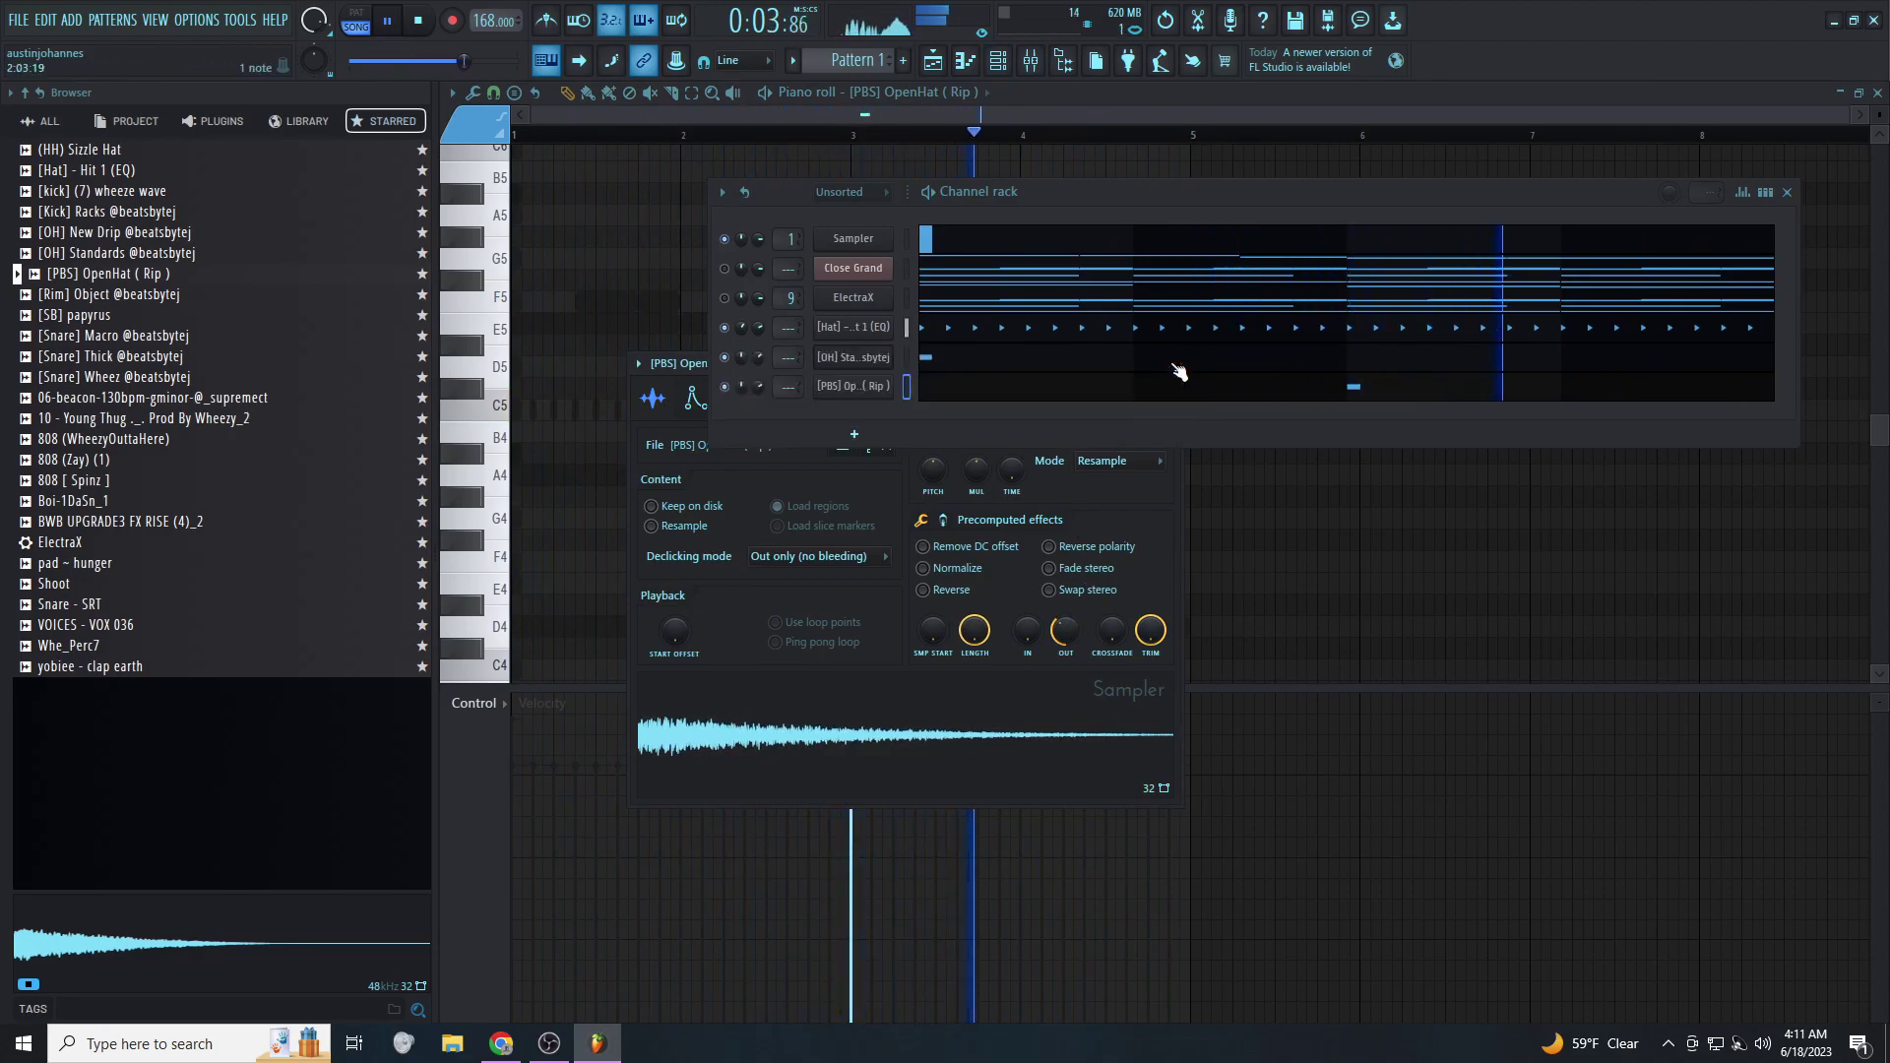
left_click(1171, 363)
Chop the last C5 hat note of bar 1 into a four-hit roll with the chopper tool
left_click(979, 333)
scroll(772, 535, "up", 4)
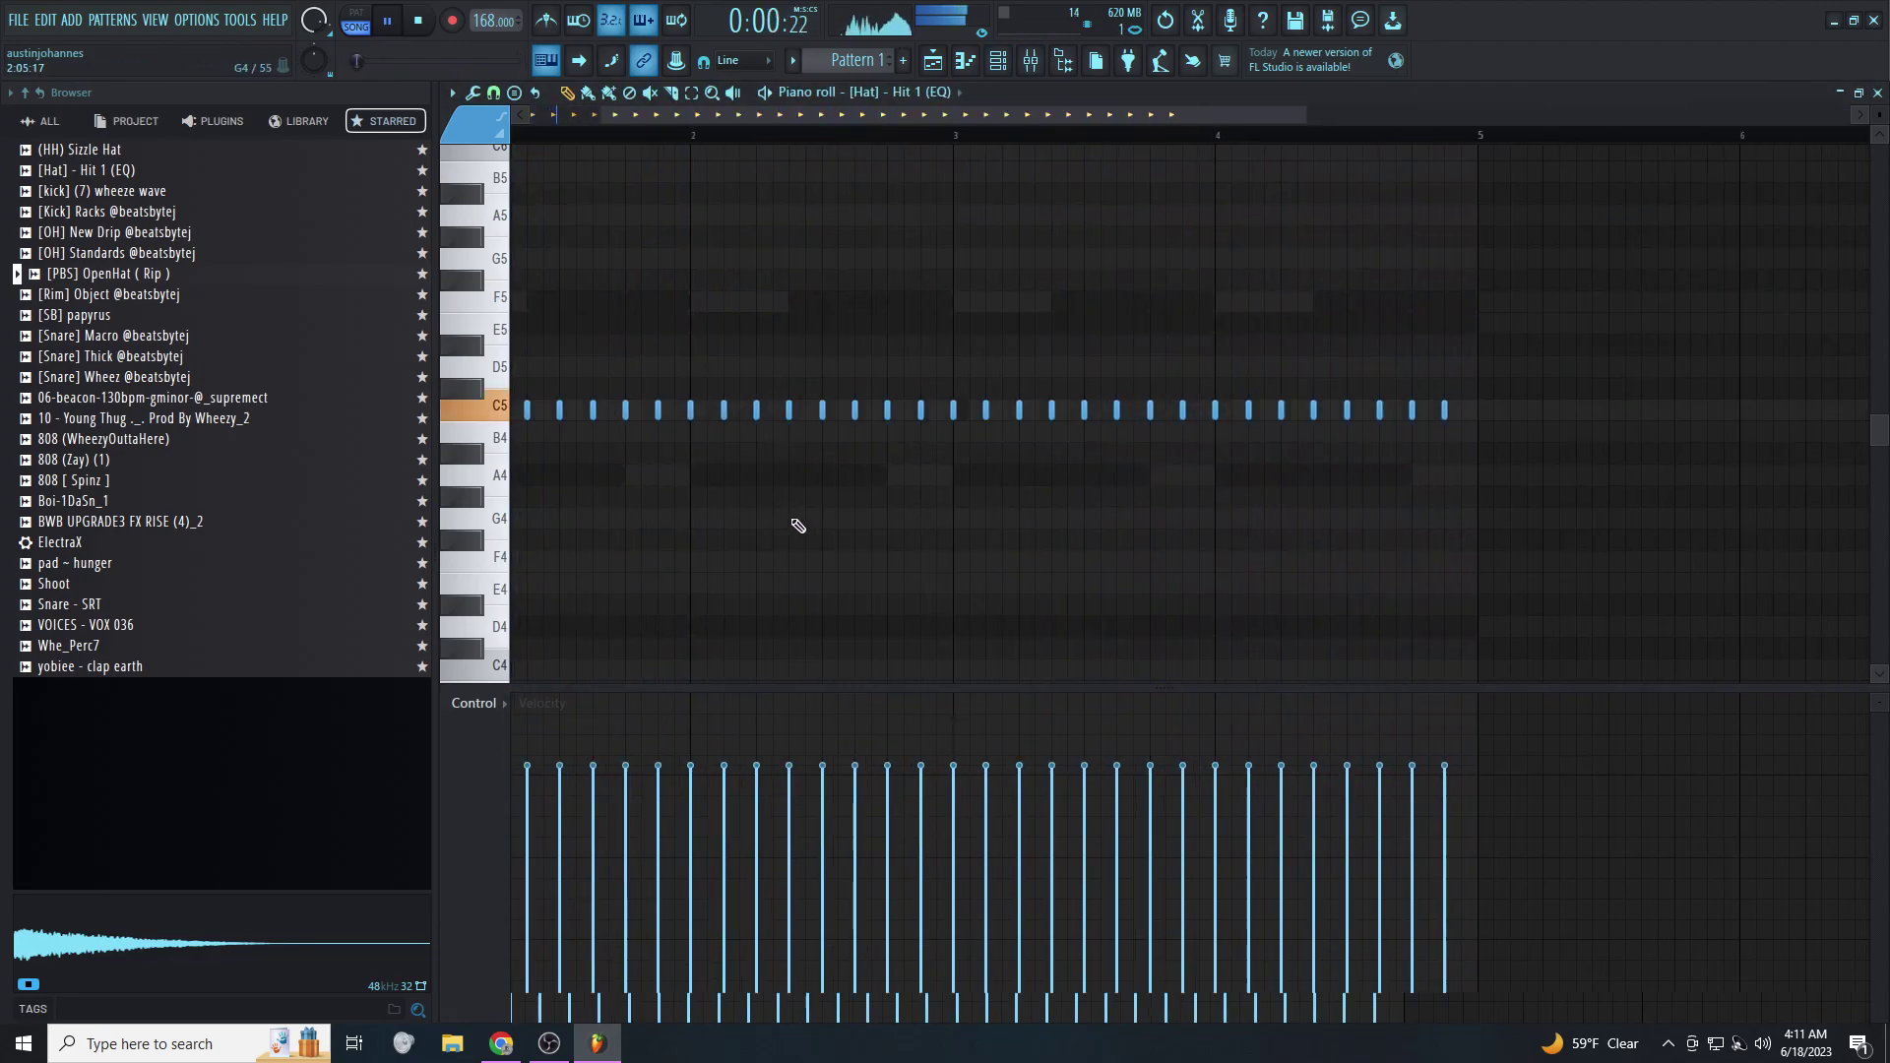
scroll(911, 442, "up", 2)
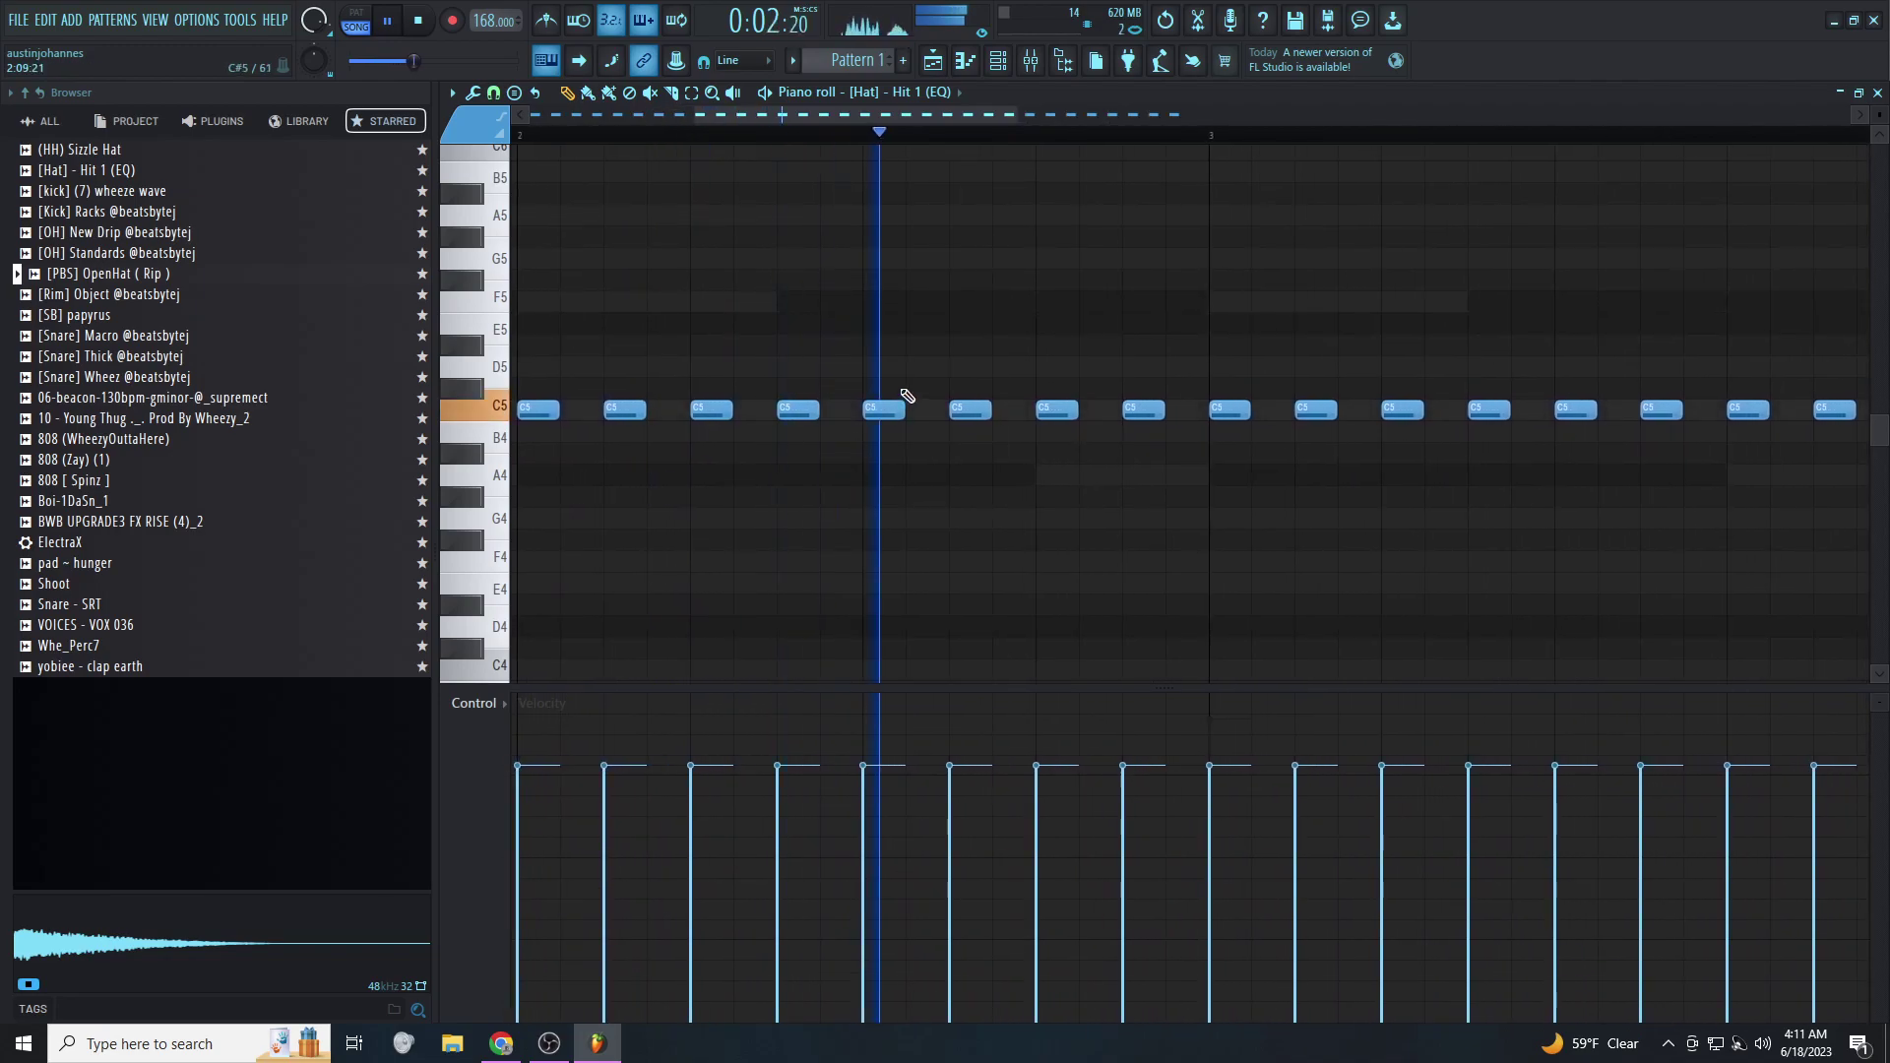
scroll(898, 520, "down", 6)
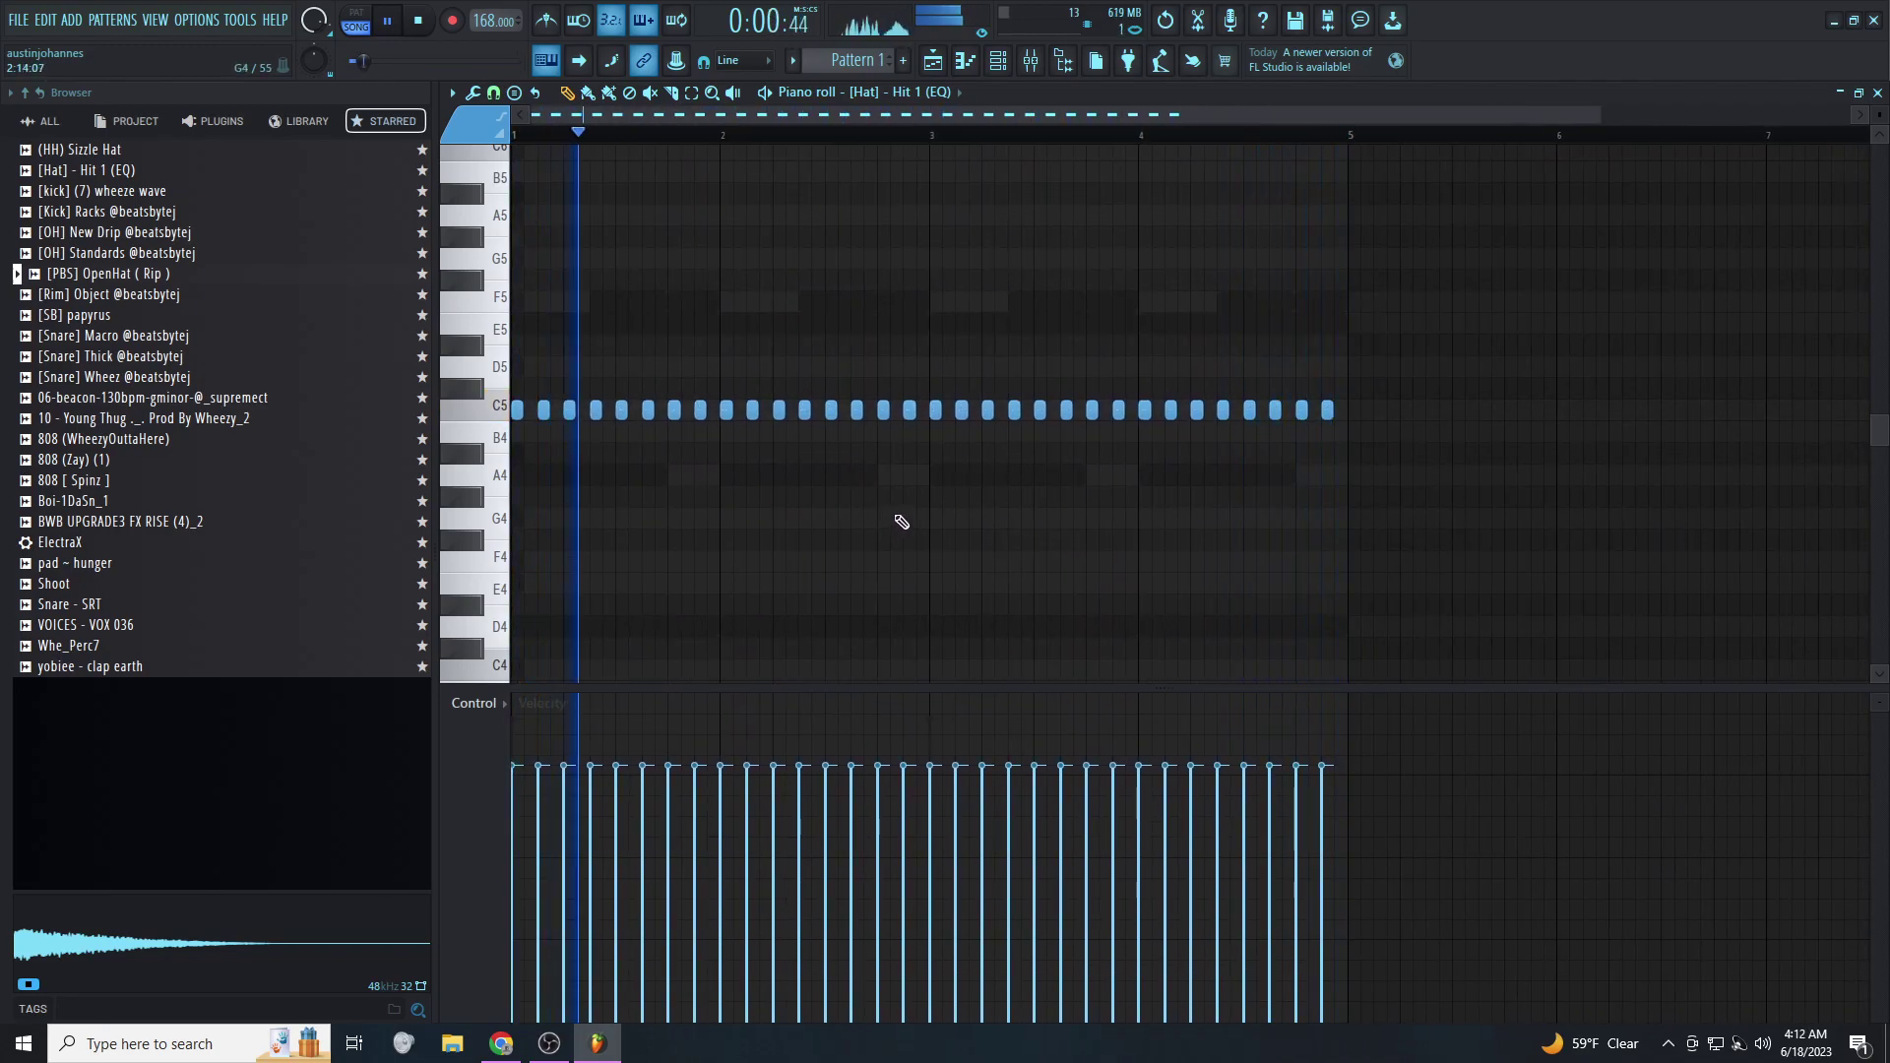
scroll(797, 512, "up", 2)
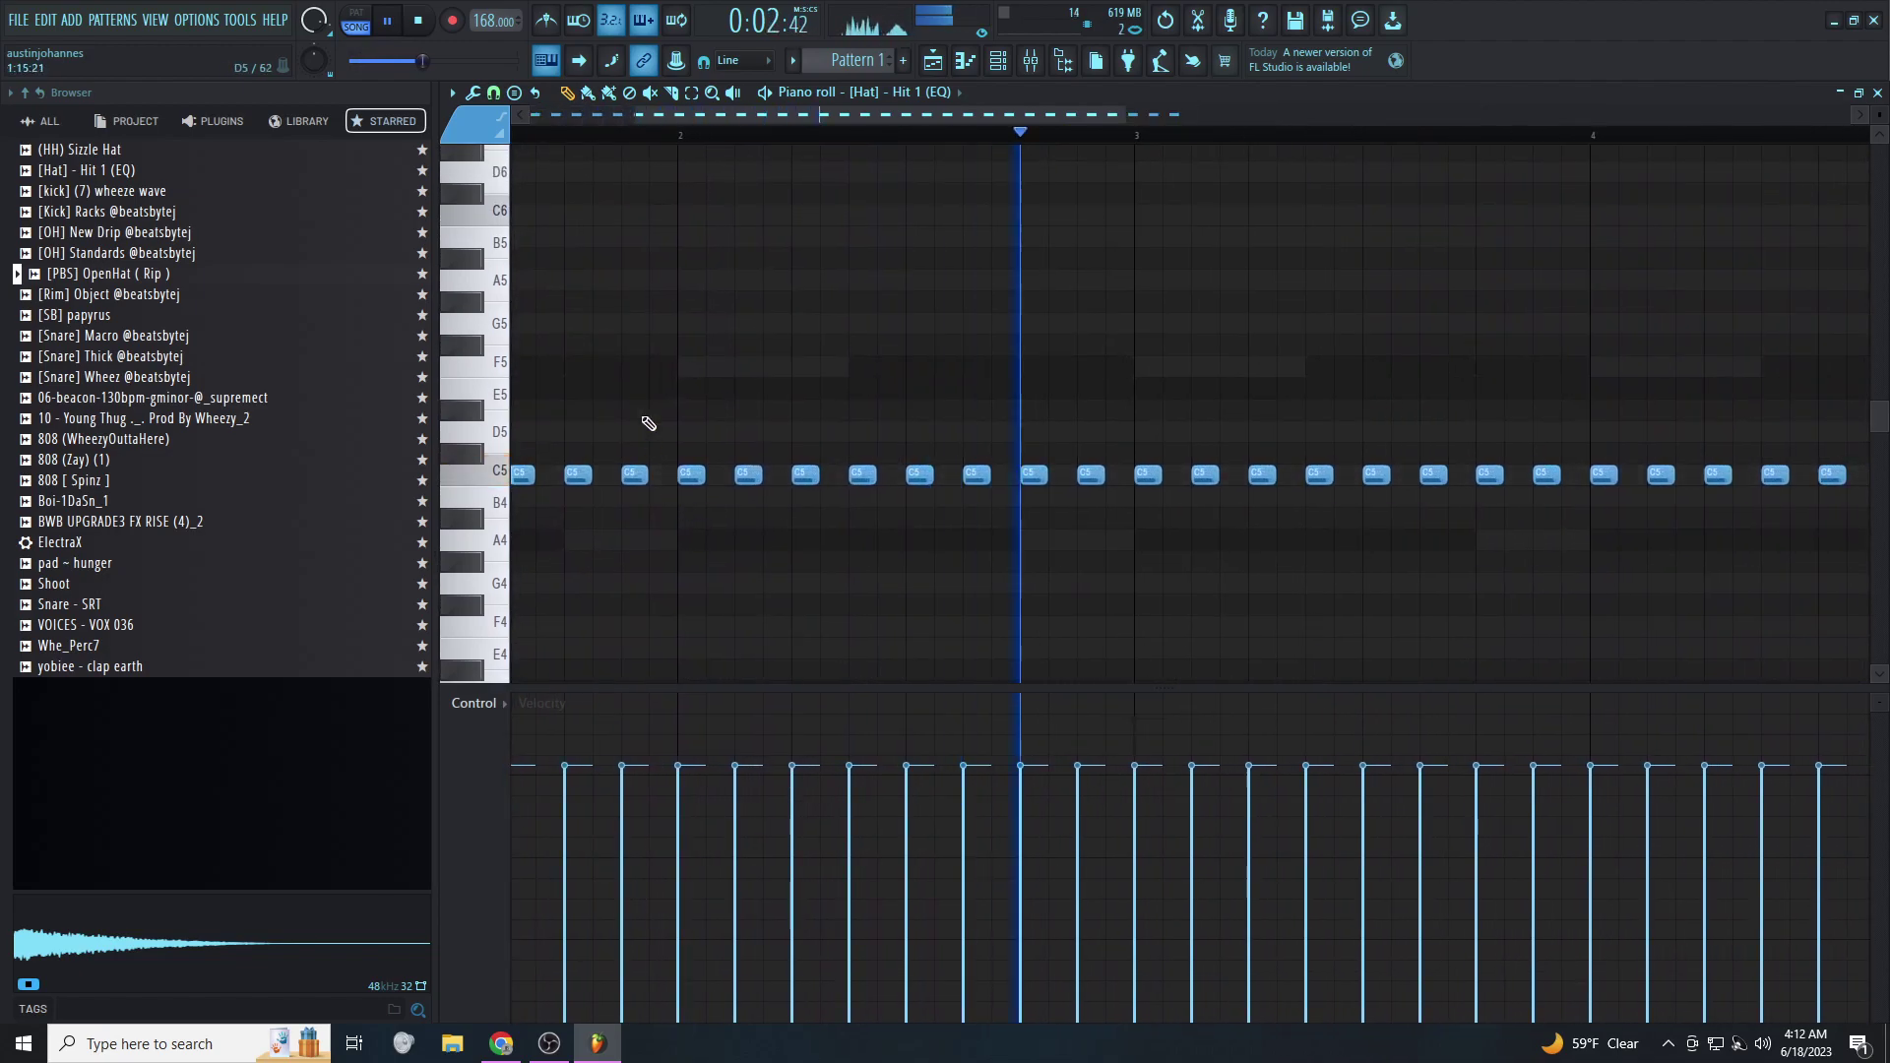
left_click_drag(720, 117, 621, 116)
scroll(768, 375, "up", 2)
left_click(960, 475, "ctrl")
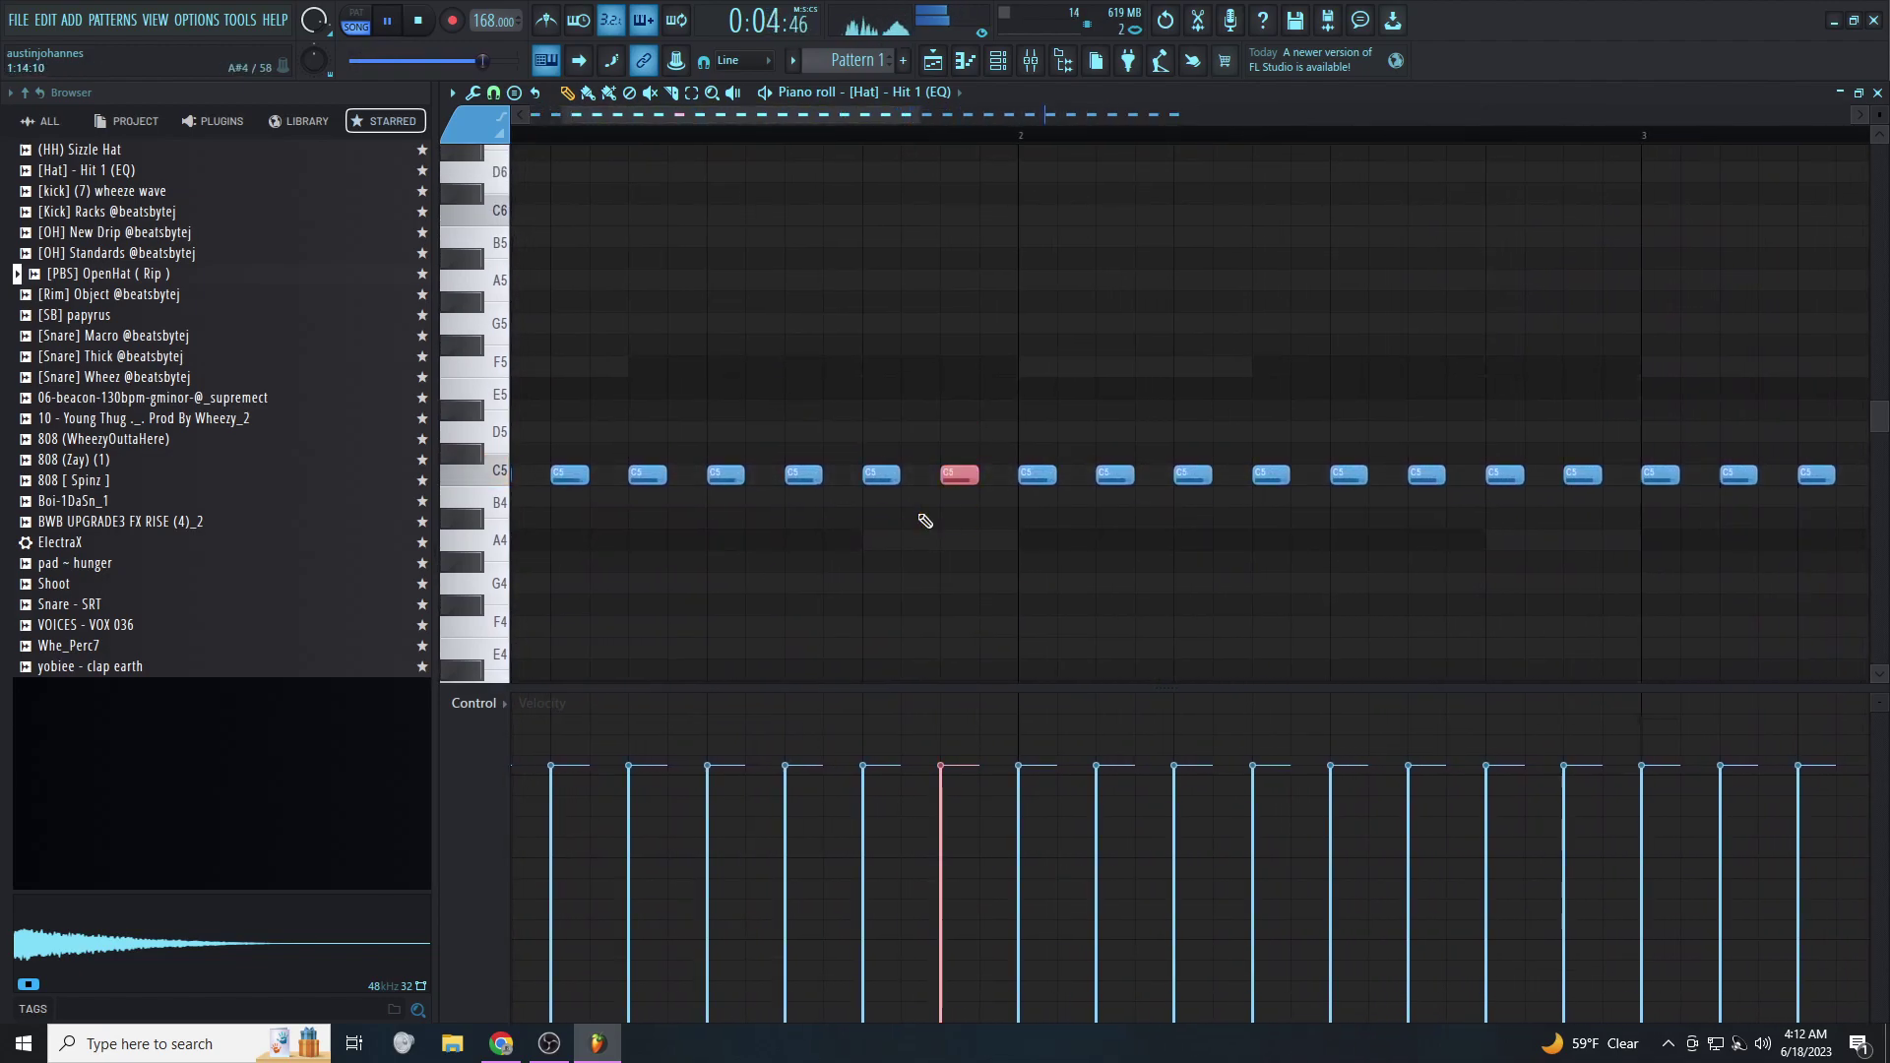
key("alt+u")
left_click_drag(907, 490, 913, 512)
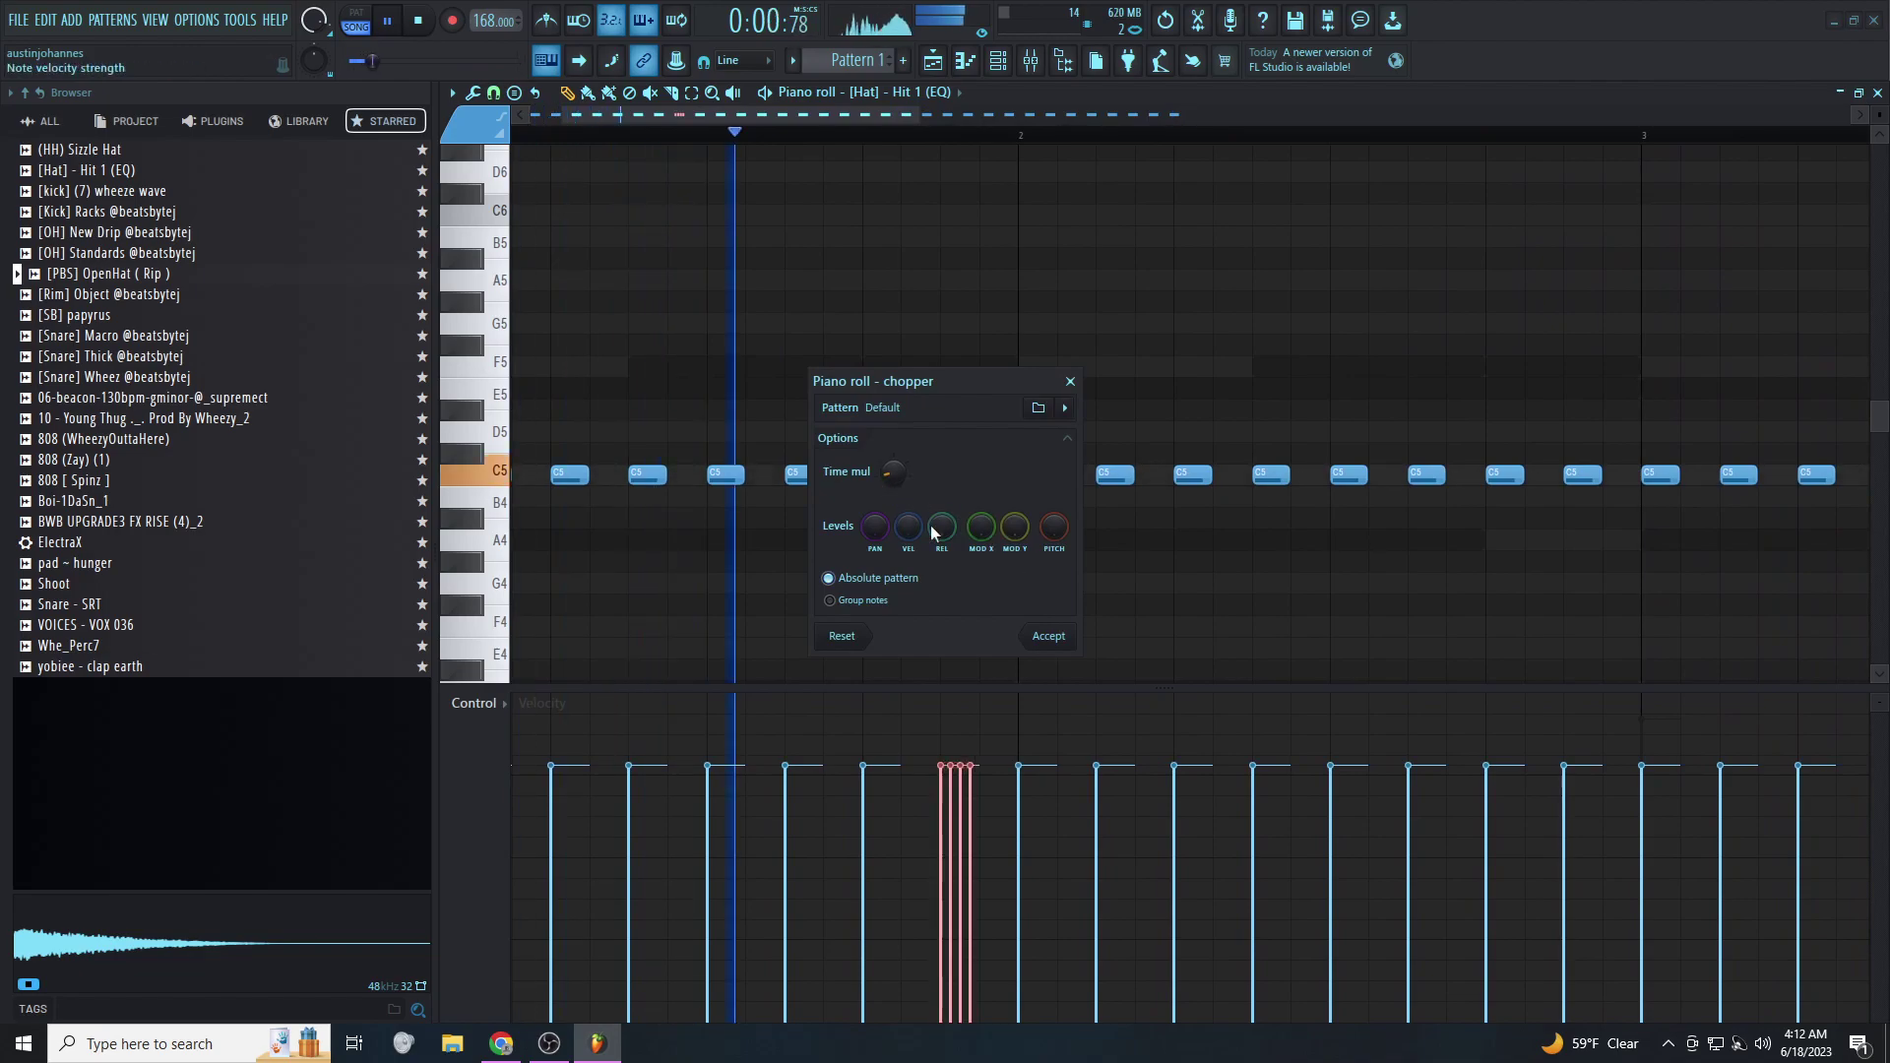
left_click(1047, 638)
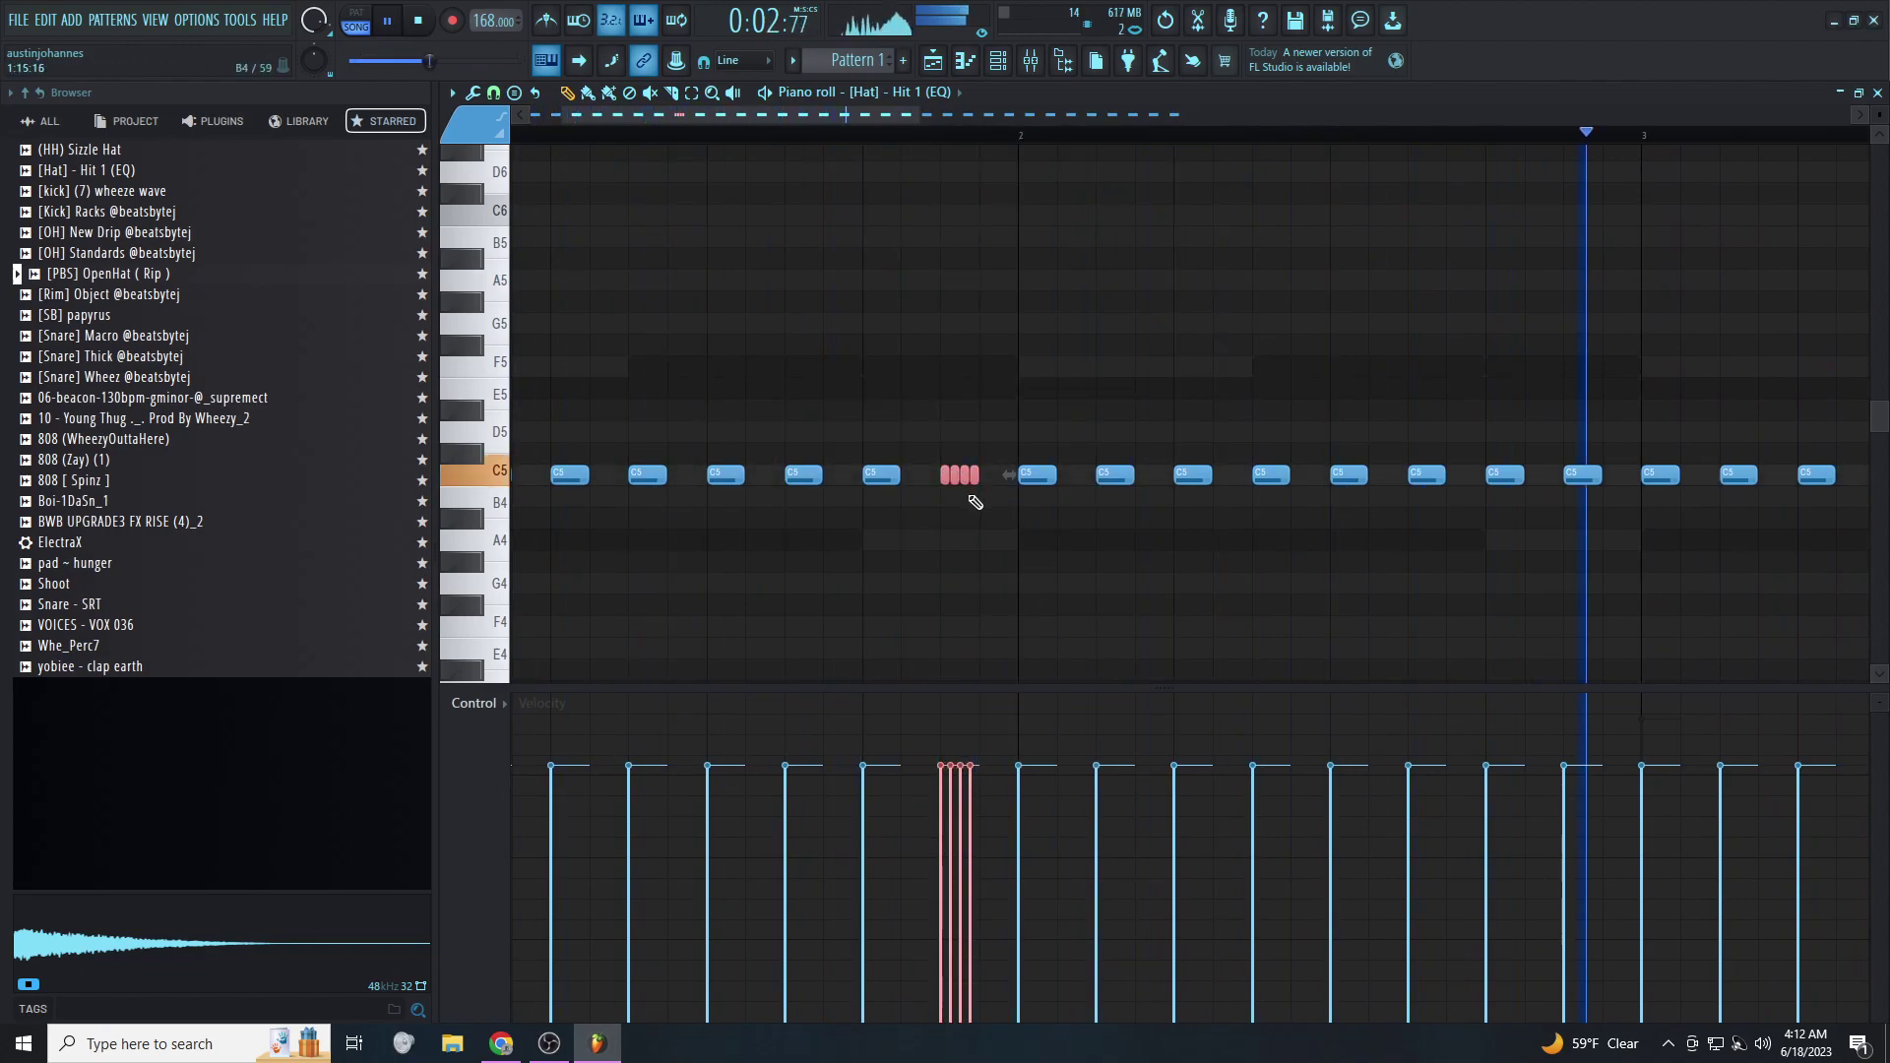
Lower the four-hit hat roll into a descending run from D4 and add a short C5 hit above its start
scroll(962, 497, "up", 2)
left_click_drag(962, 506, 951, 609)
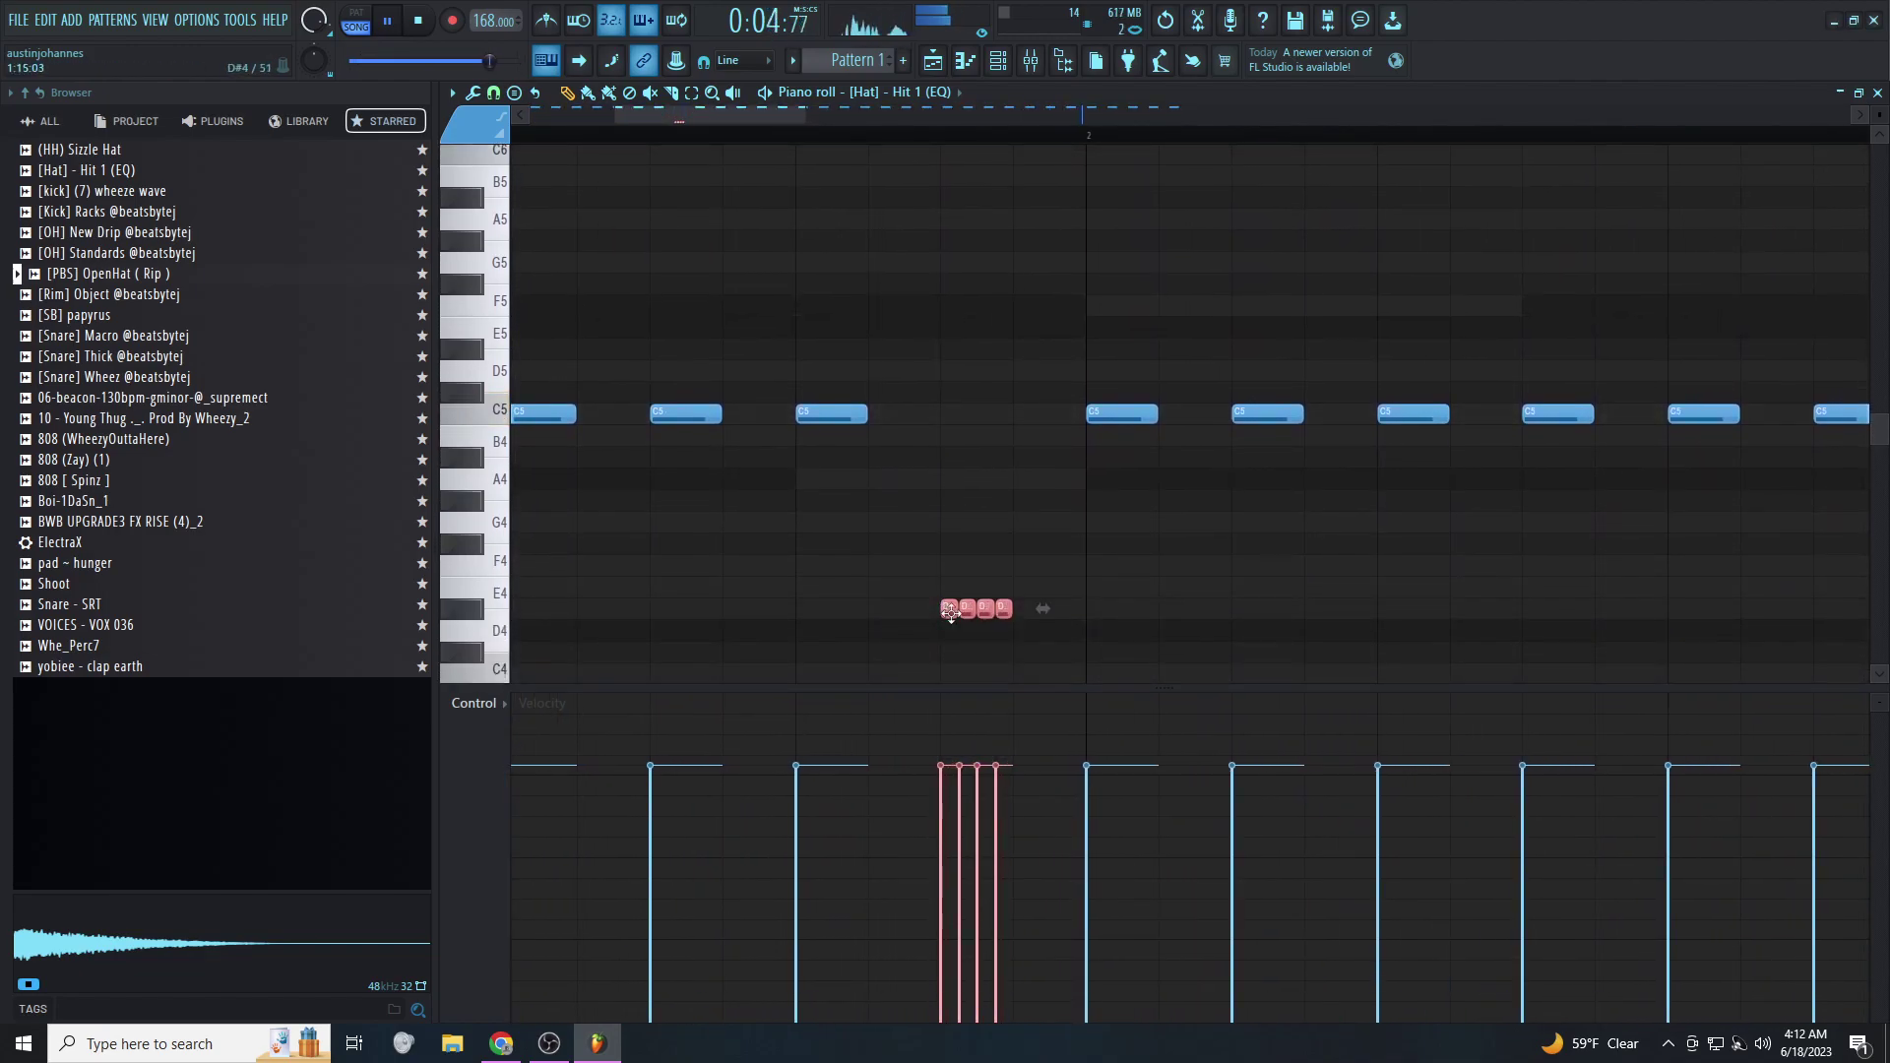
left_click(949, 414)
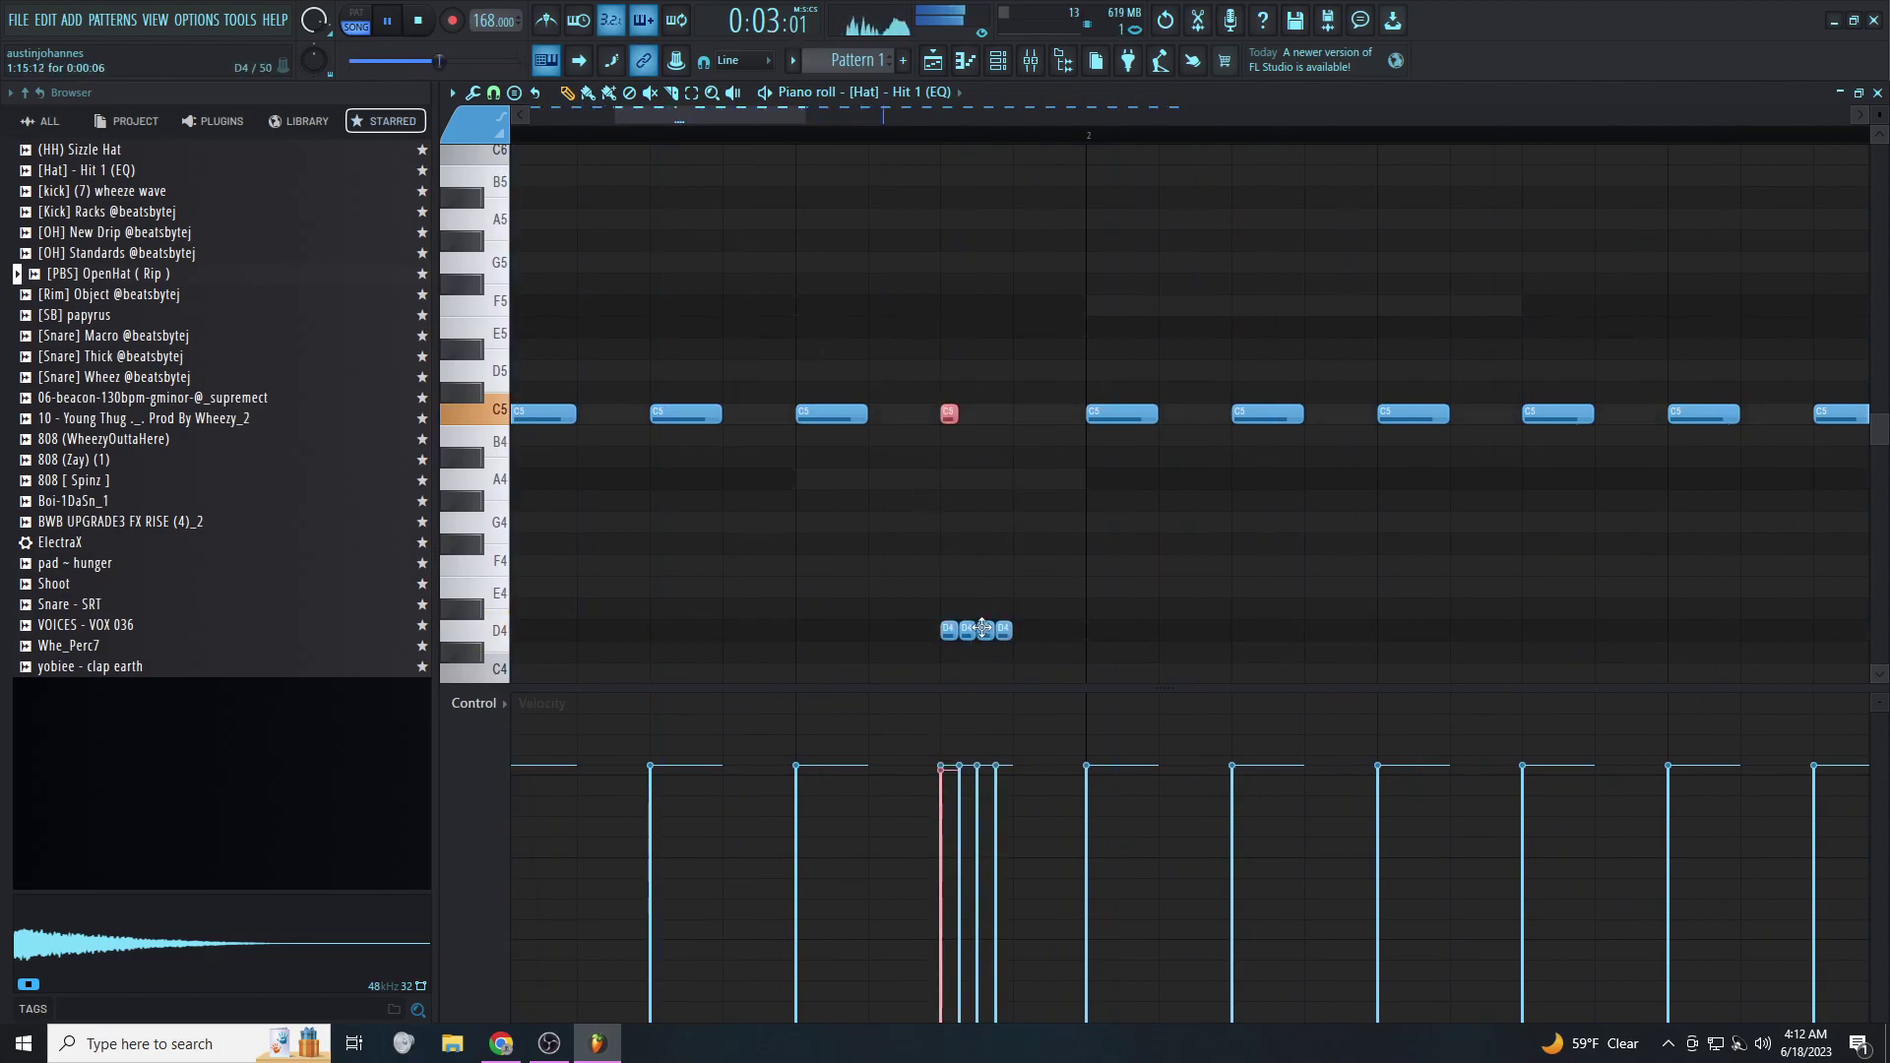
scroll(953, 615, "down", 1)
scroll(966, 581, "down", 2)
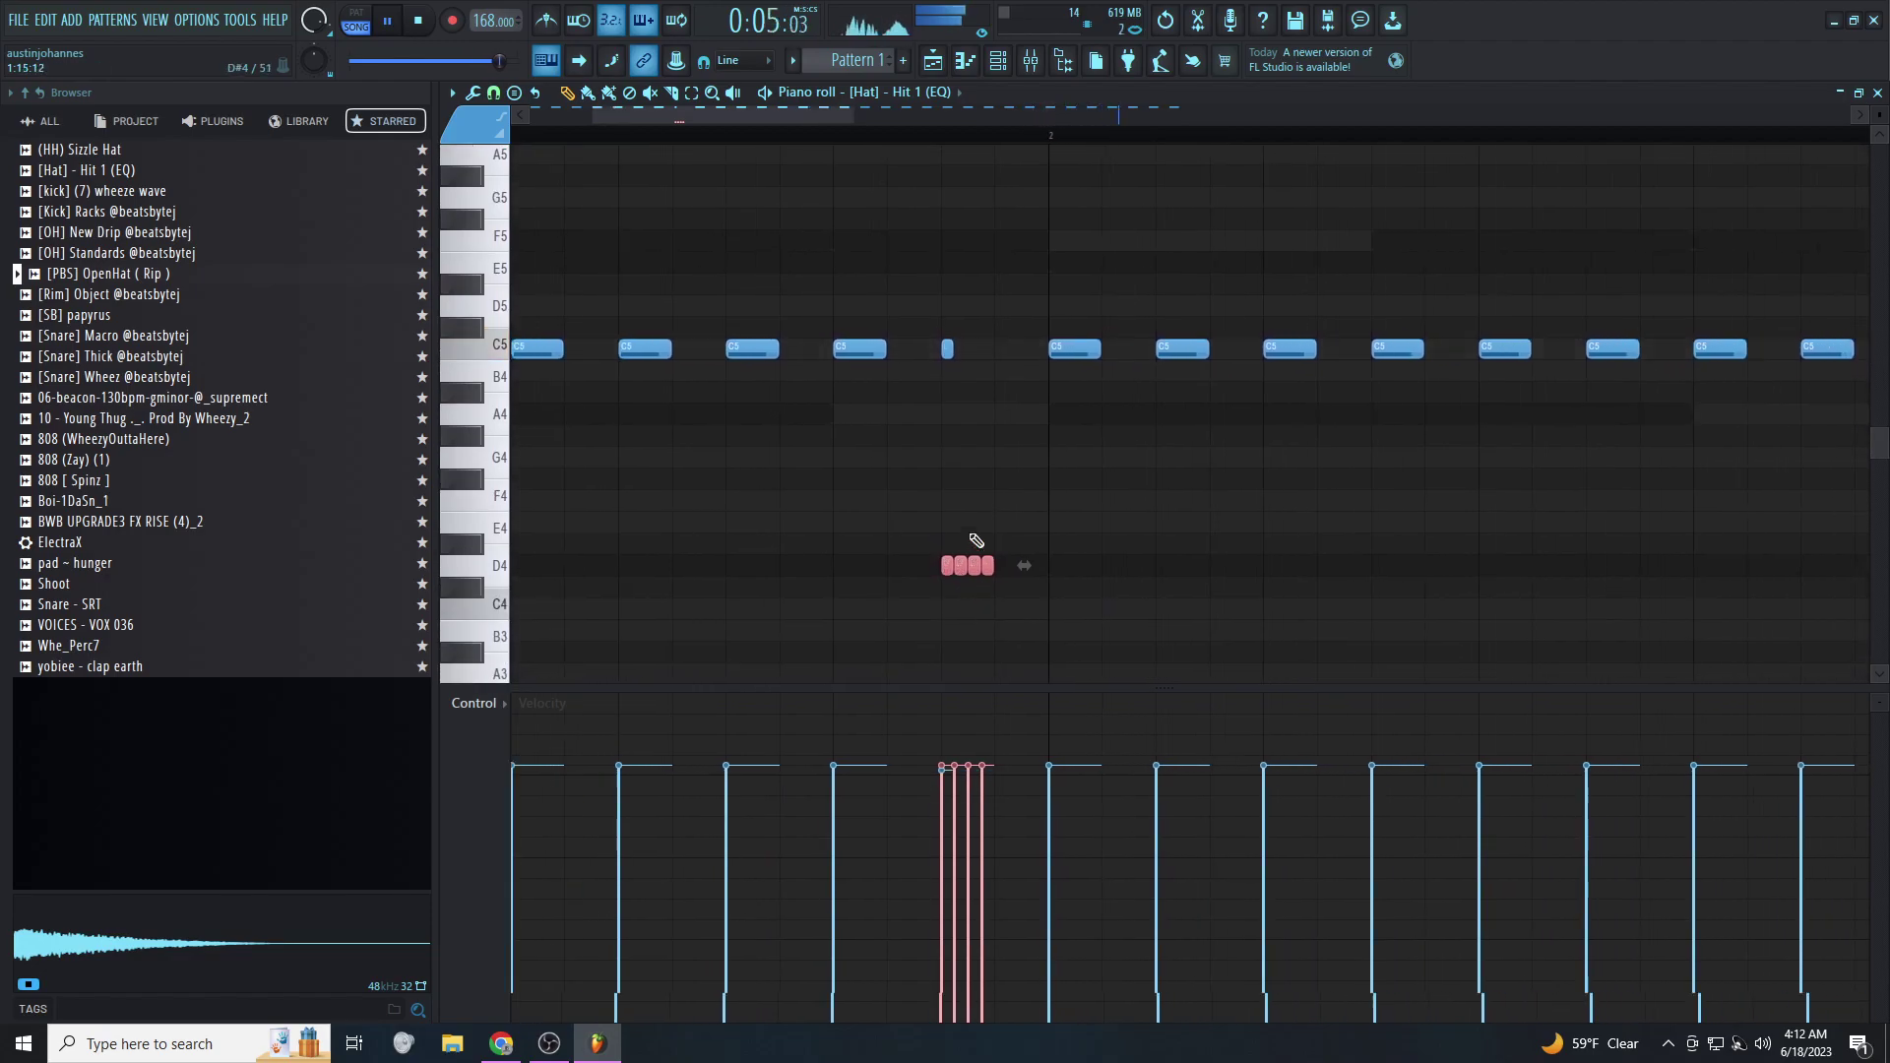
left_click(970, 601, "ctrl")
scroll(948, 576, "up", 3)
left_click_drag(974, 566, 977, 588)
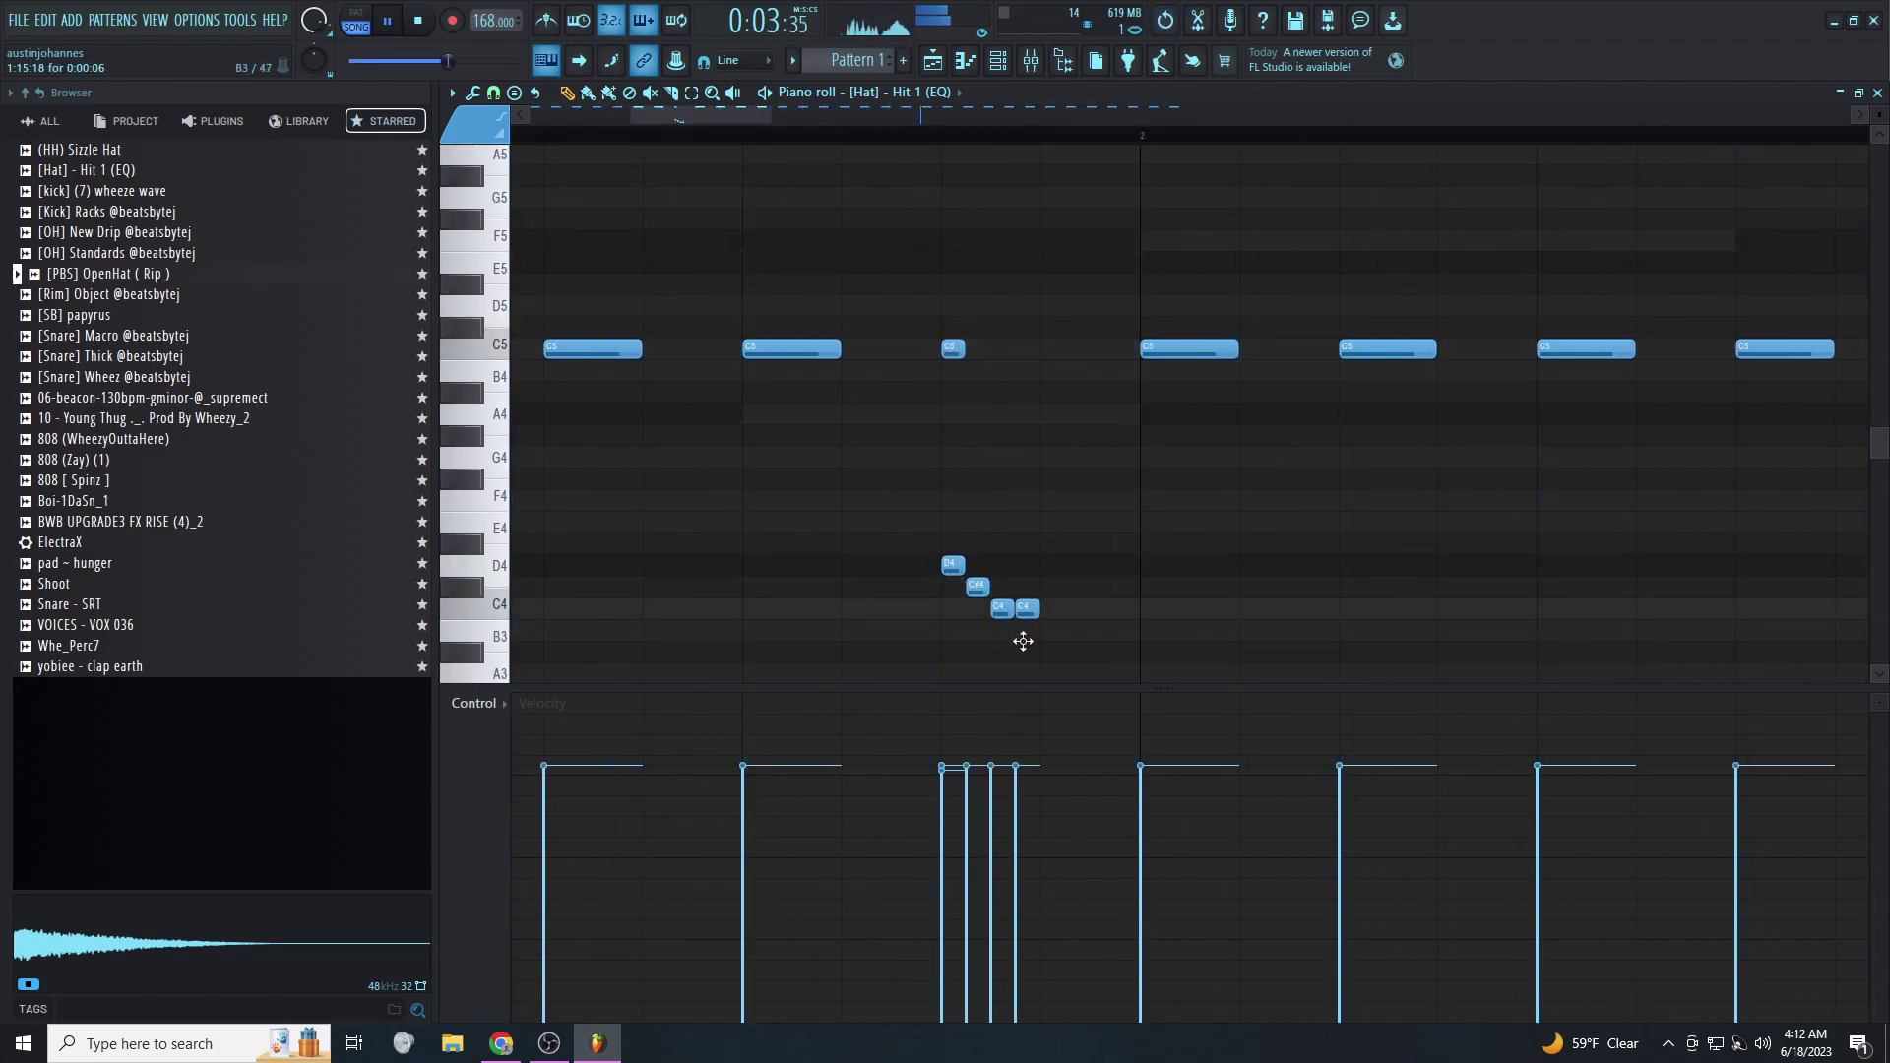
Copy the descending hat roll to the fourth eighth note of bar 2 and raise both rolls to start on E4
scroll(1024, 642, "down", 2, "ctrl")
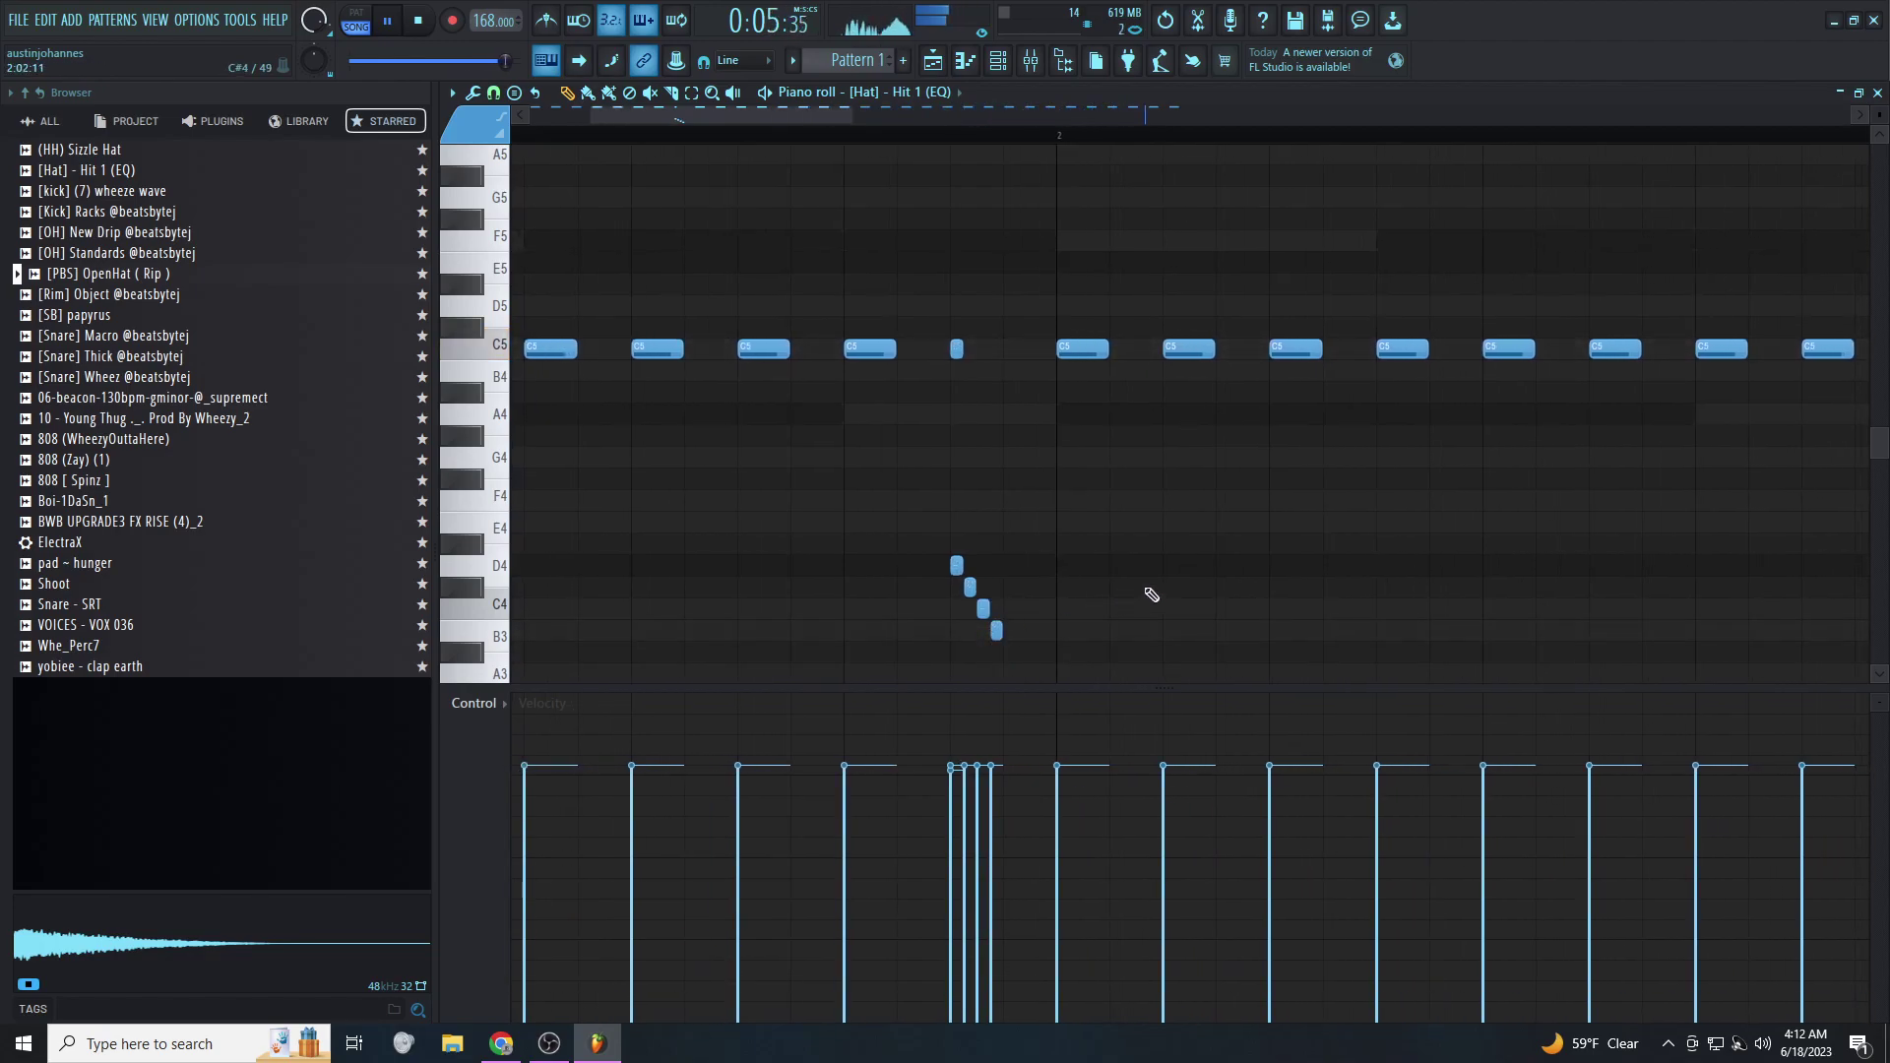
left_click_drag(1139, 682, 1377, 575, "ctrl")
scroll(1377, 581, "down", 2, "ctrl")
left_click_drag(1427, 675, 920, 541, "ctrl")
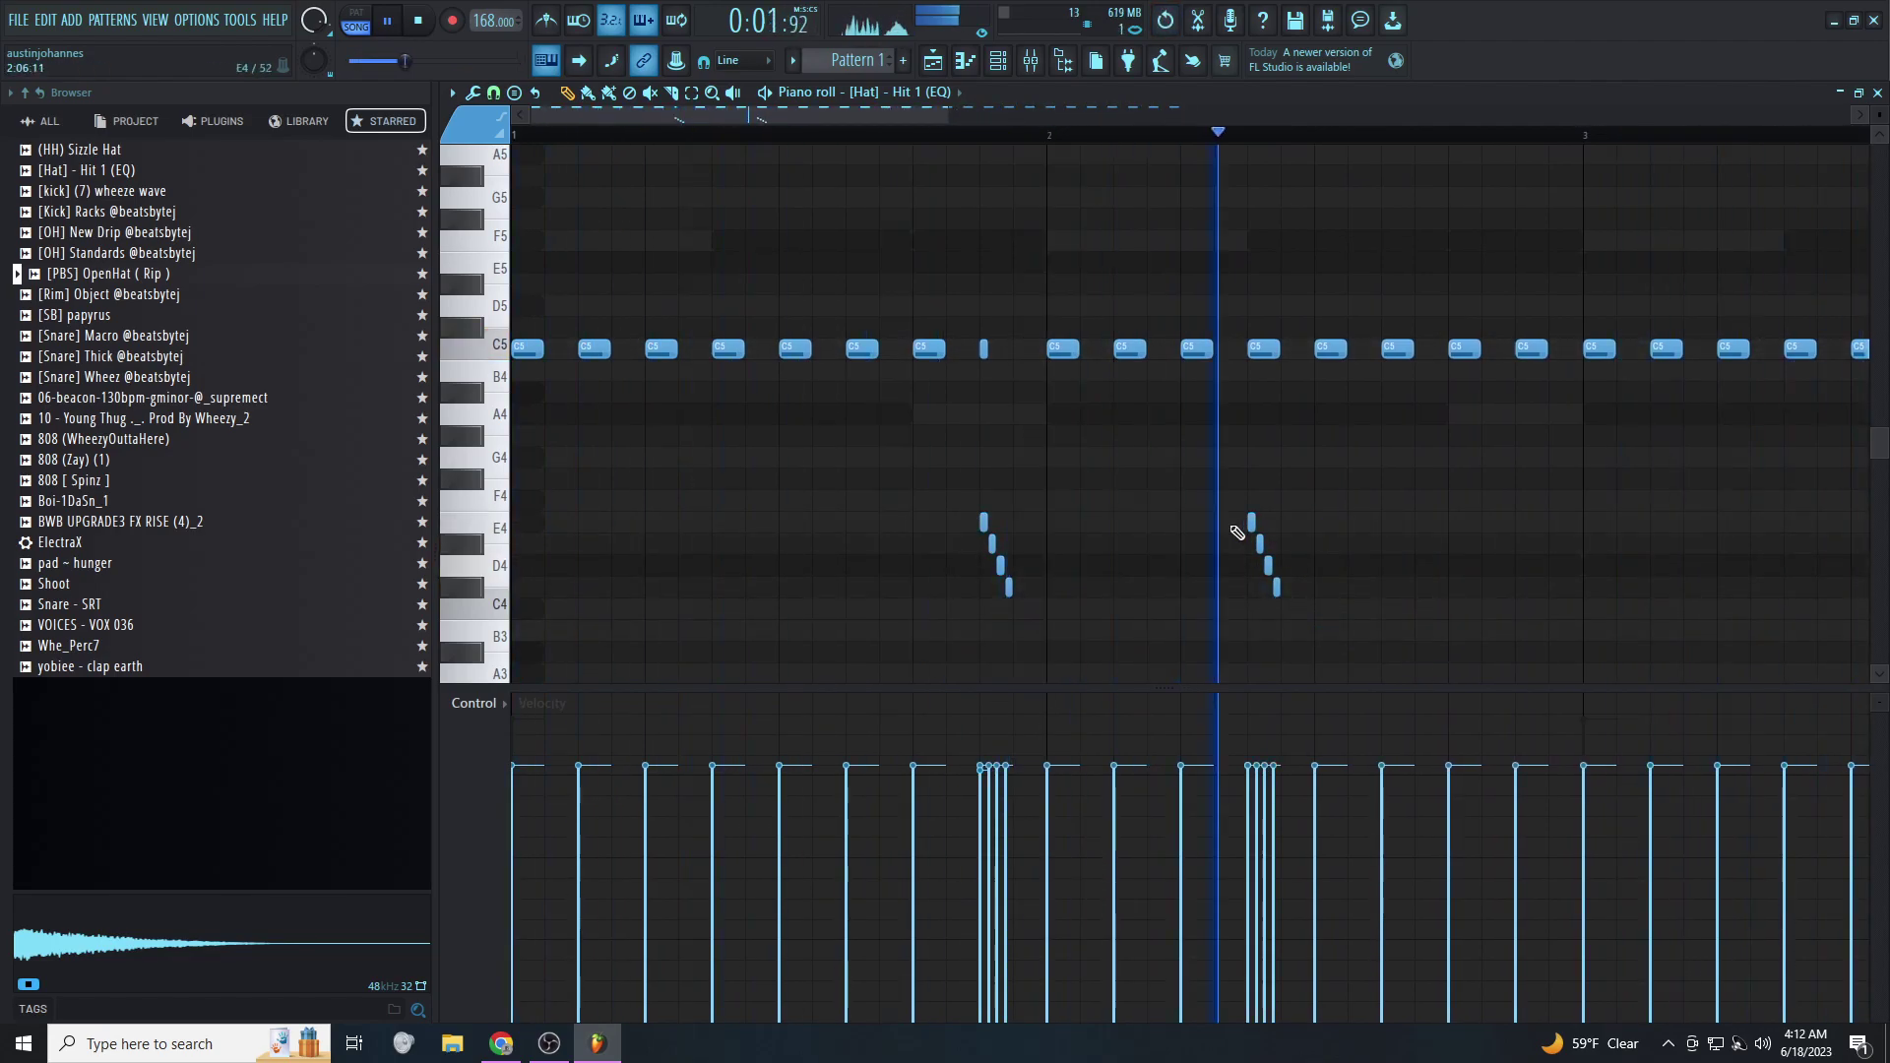
Make the hat notes legato and replace bars 3 and 4 with a copy of the bars 1 and 2 pattern
scroll(1231, 541, "down", 2, "ctrl")
scroll(1139, 536, "down", 2, "ctrl")
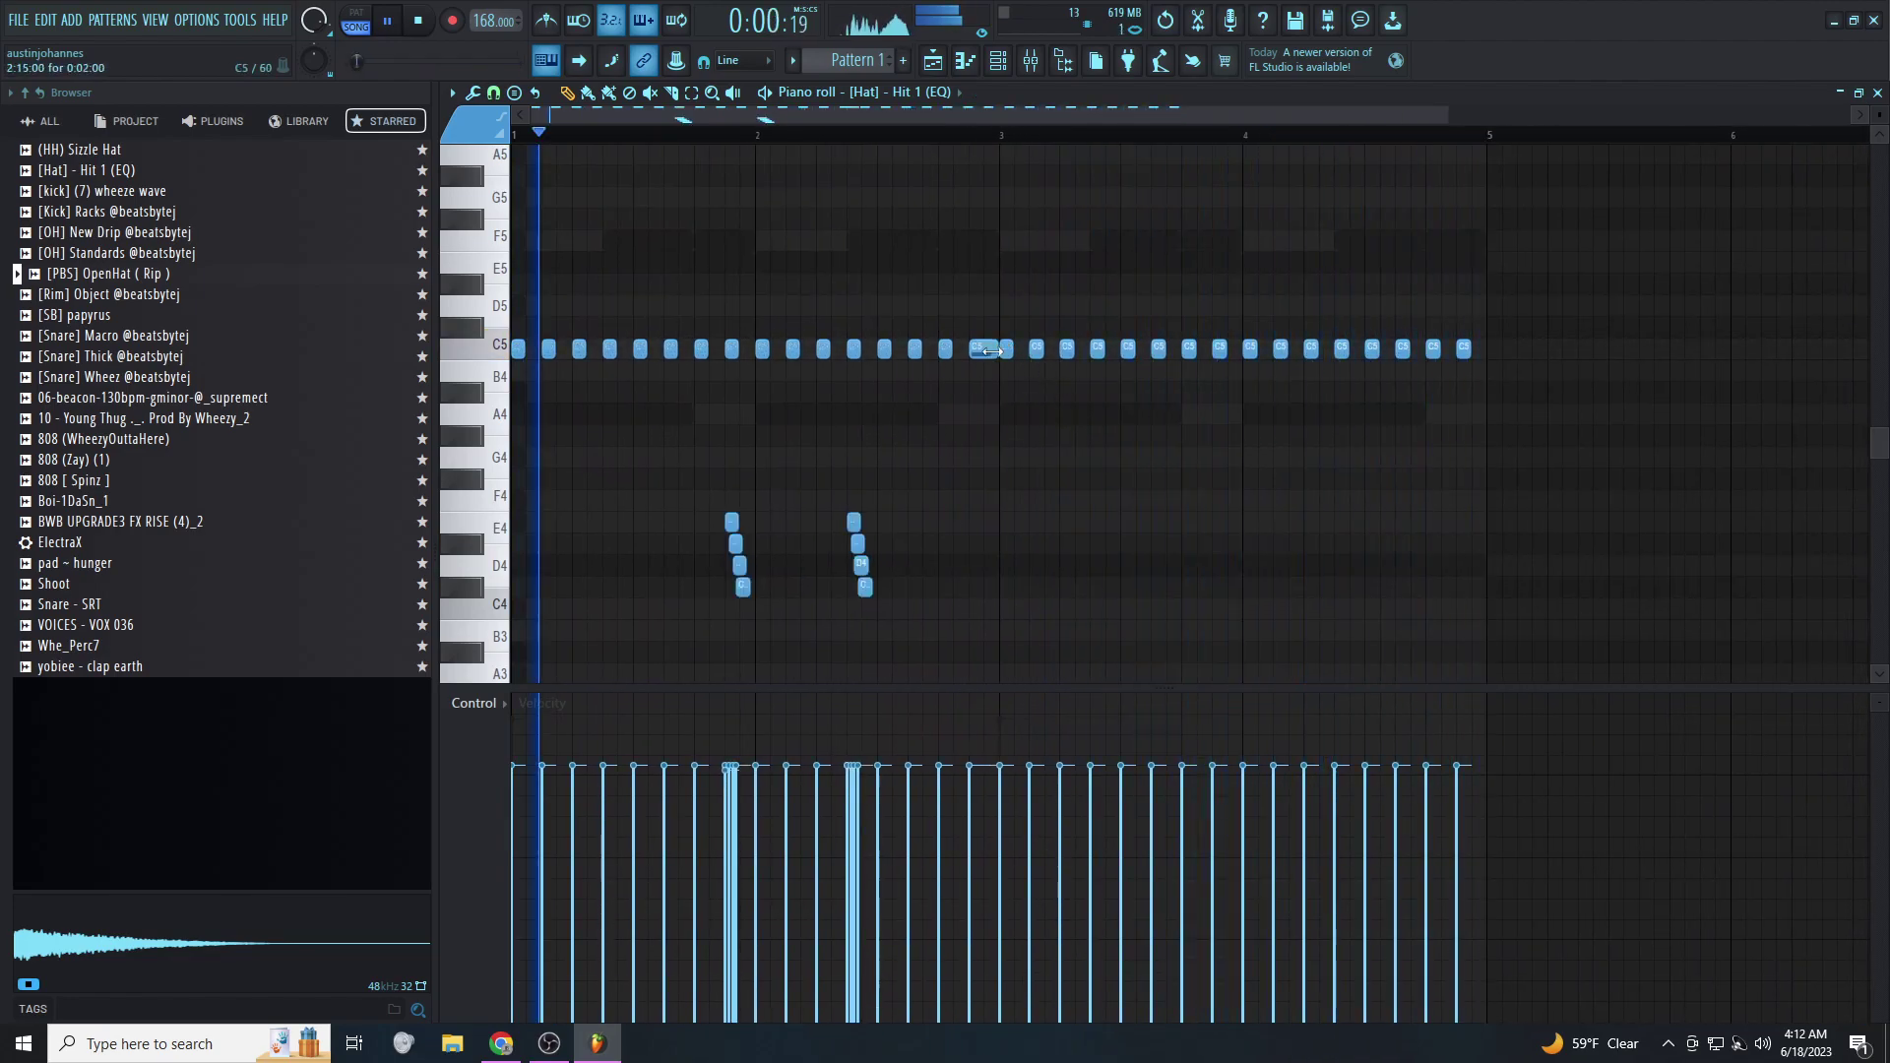
key("ctrl+l")
left_click_drag(1009, 349, 1603, 371)
key("ctrl+b")
key("ctrl+d")
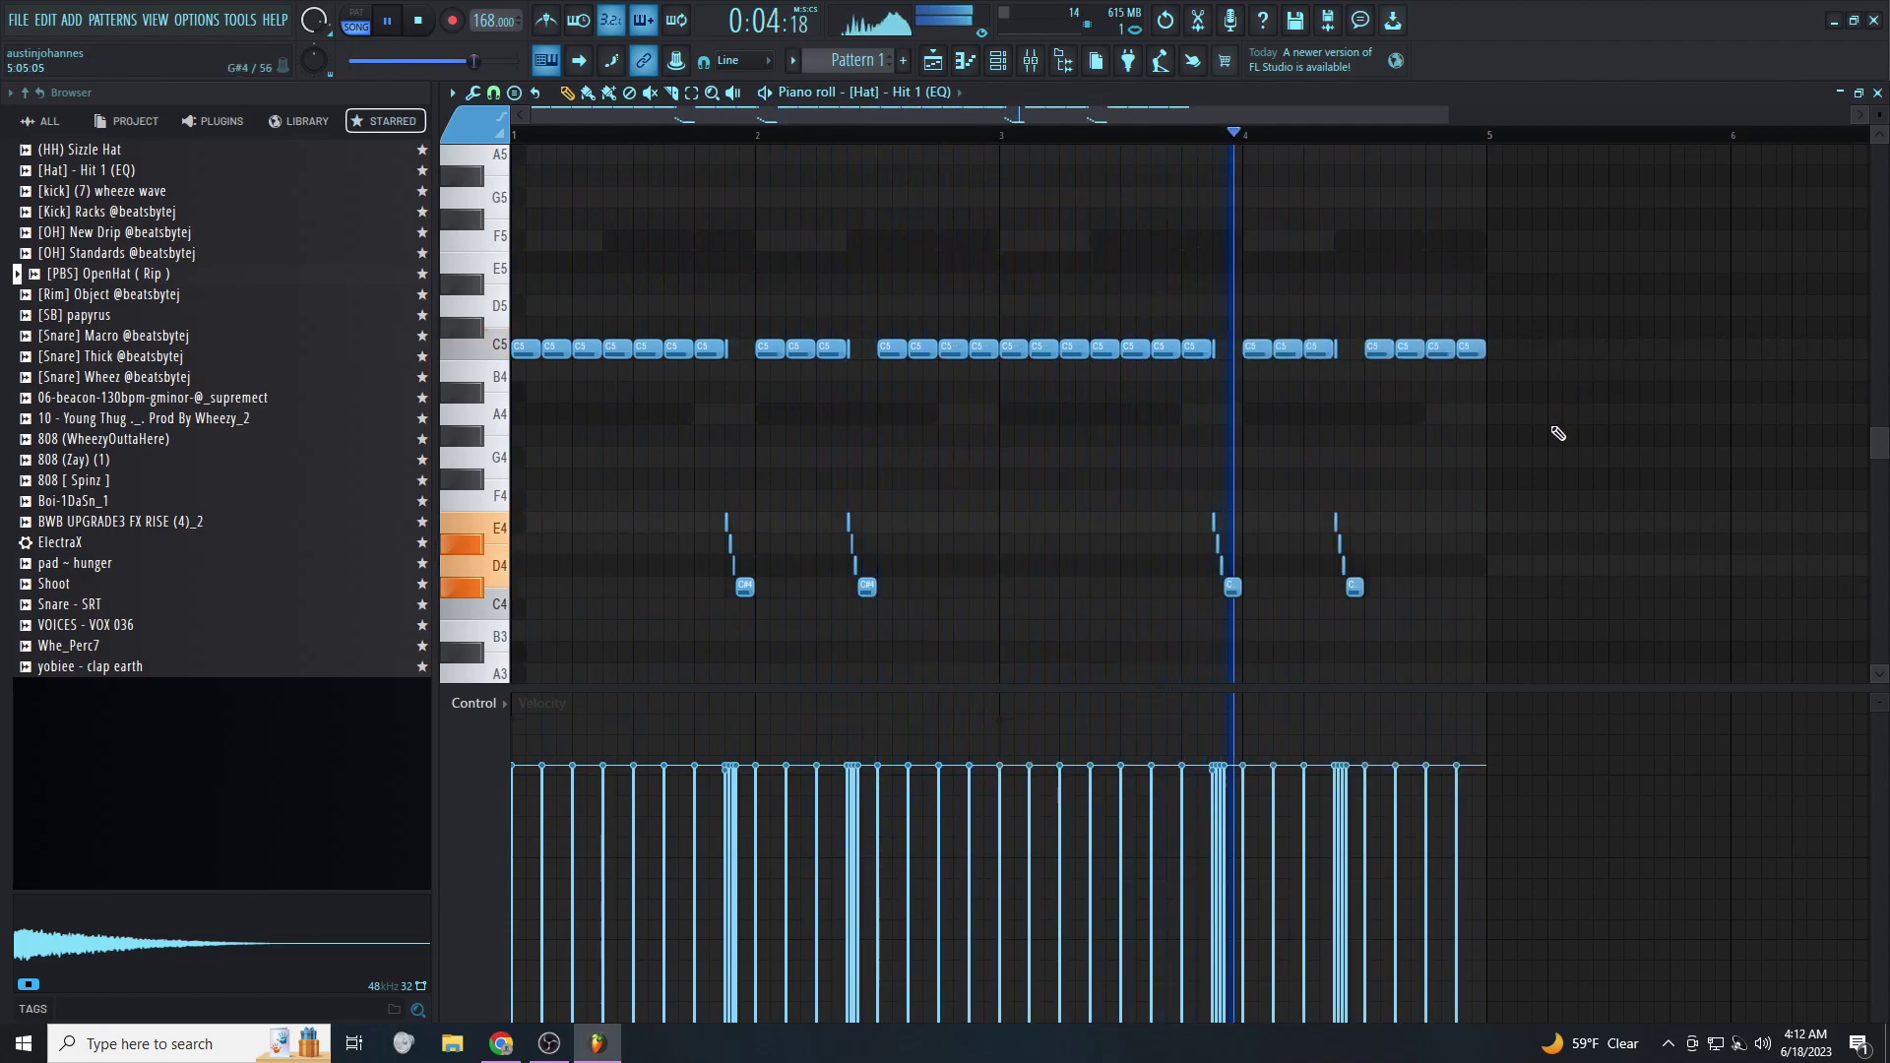
Lower the velocities of the descending hat rolls, making those near bar 4 quieter than the earlier pair
right_click(1384, 440, "ctrl")
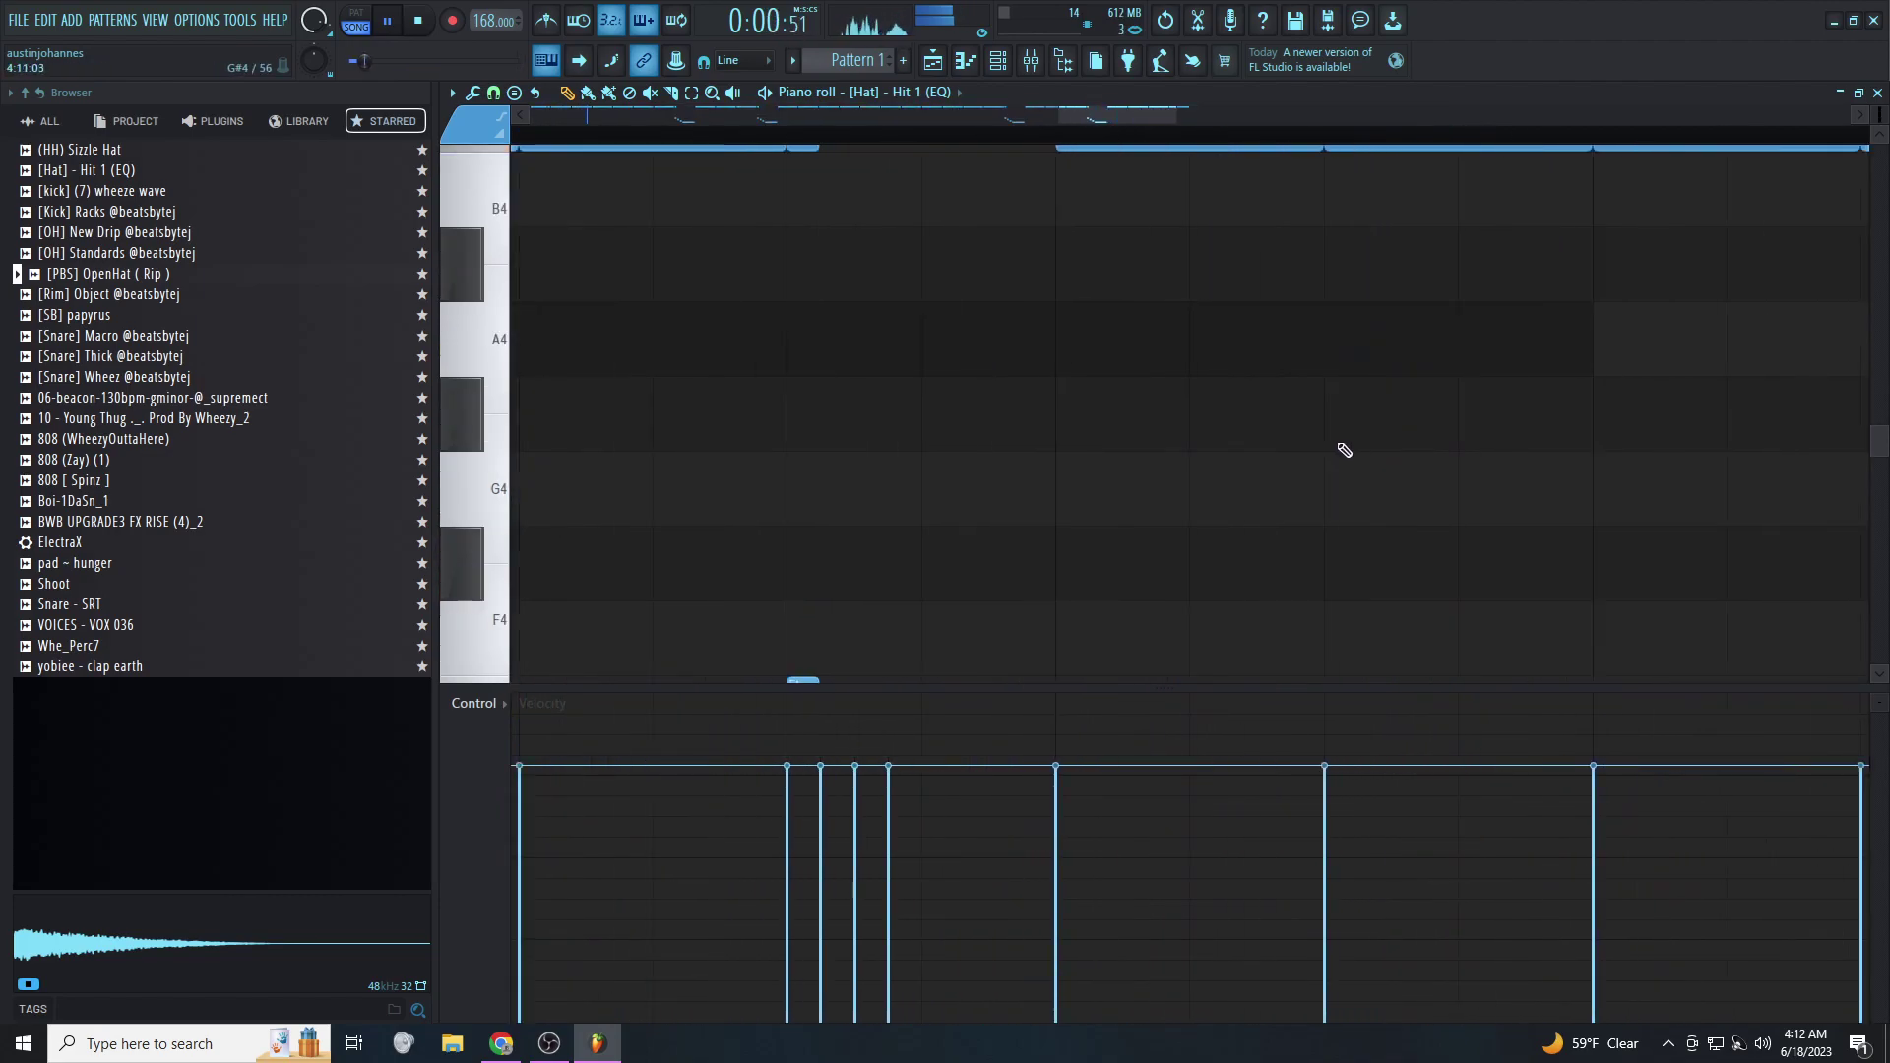
right_click(1342, 444, "ctrl")
scroll(1342, 443, "down", 1)
left_click_drag(1207, 563, 963, 450)
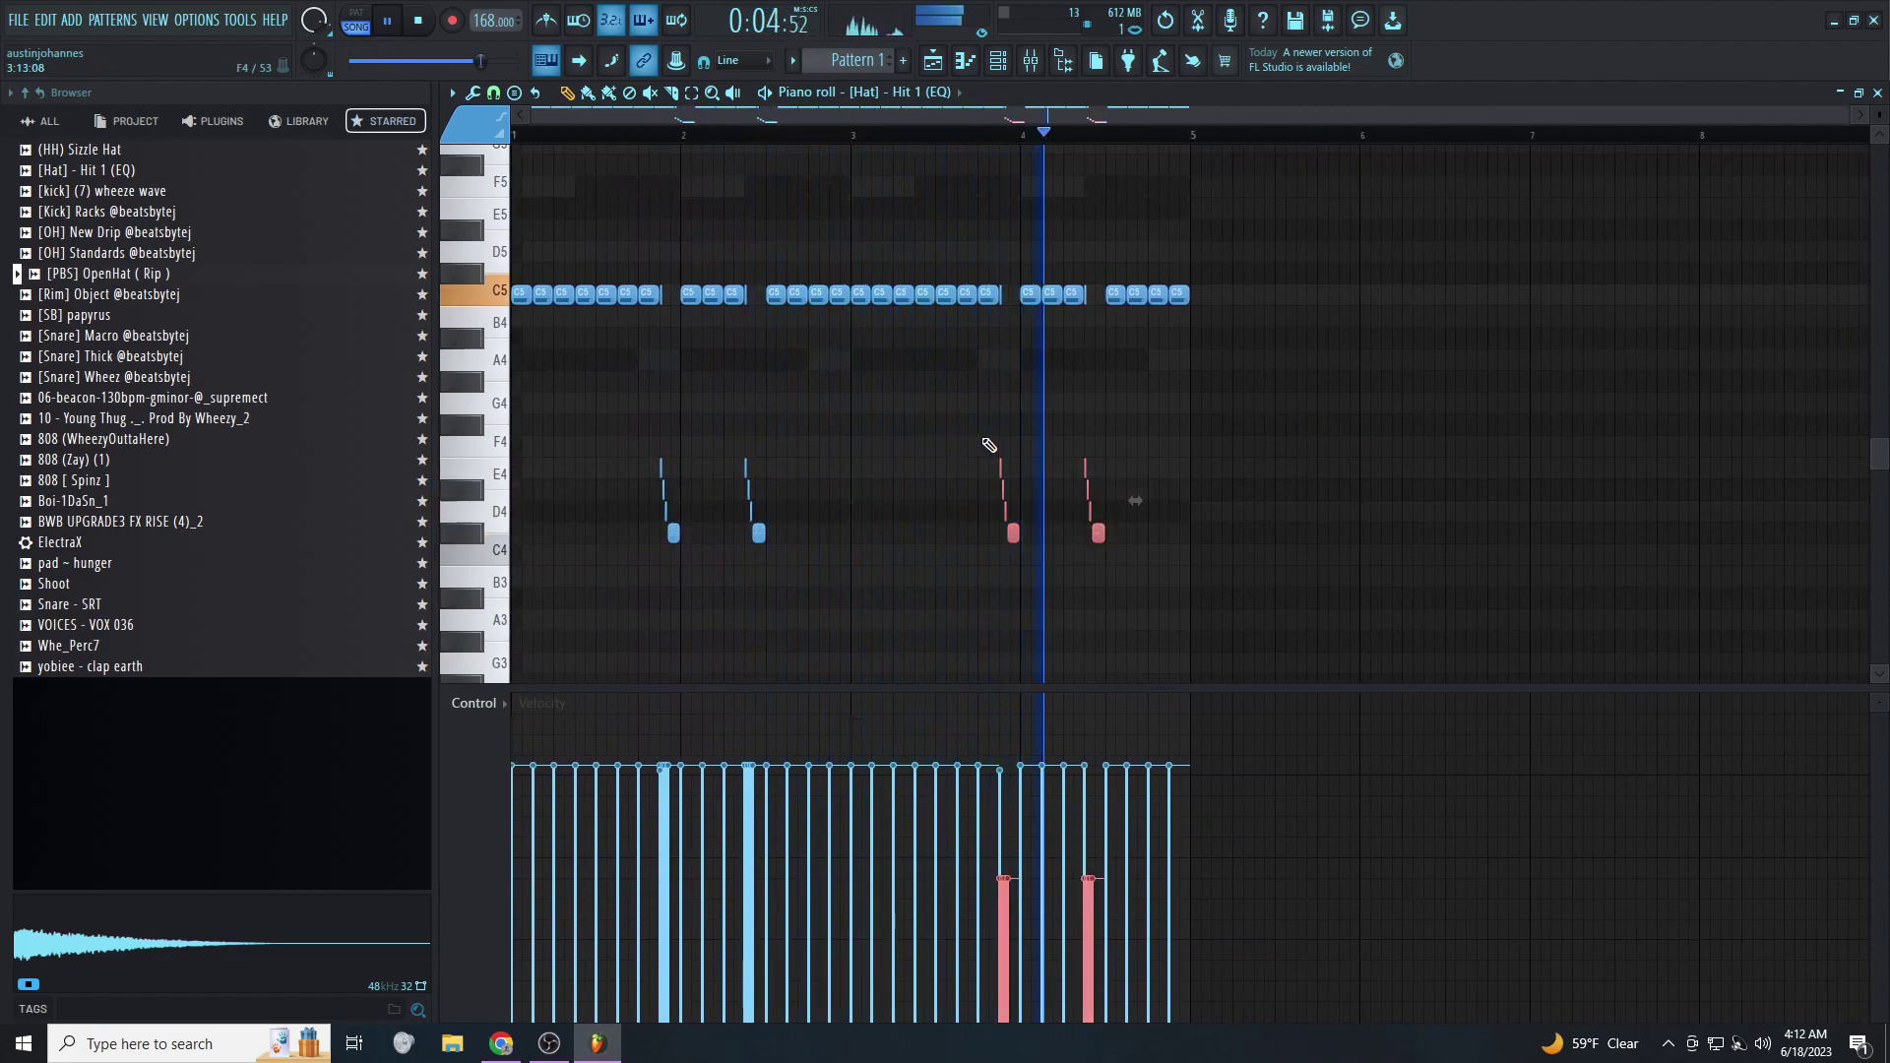
scroll(1003, 441, "down", 3)
scroll(1002, 441, "down", 3)
scroll(1003, 441, "up", 2)
key("ctrl+d")
left_click_drag(892, 448, 653, 561)
scroll(672, 550, "down", 1)
key("ctrl+d")
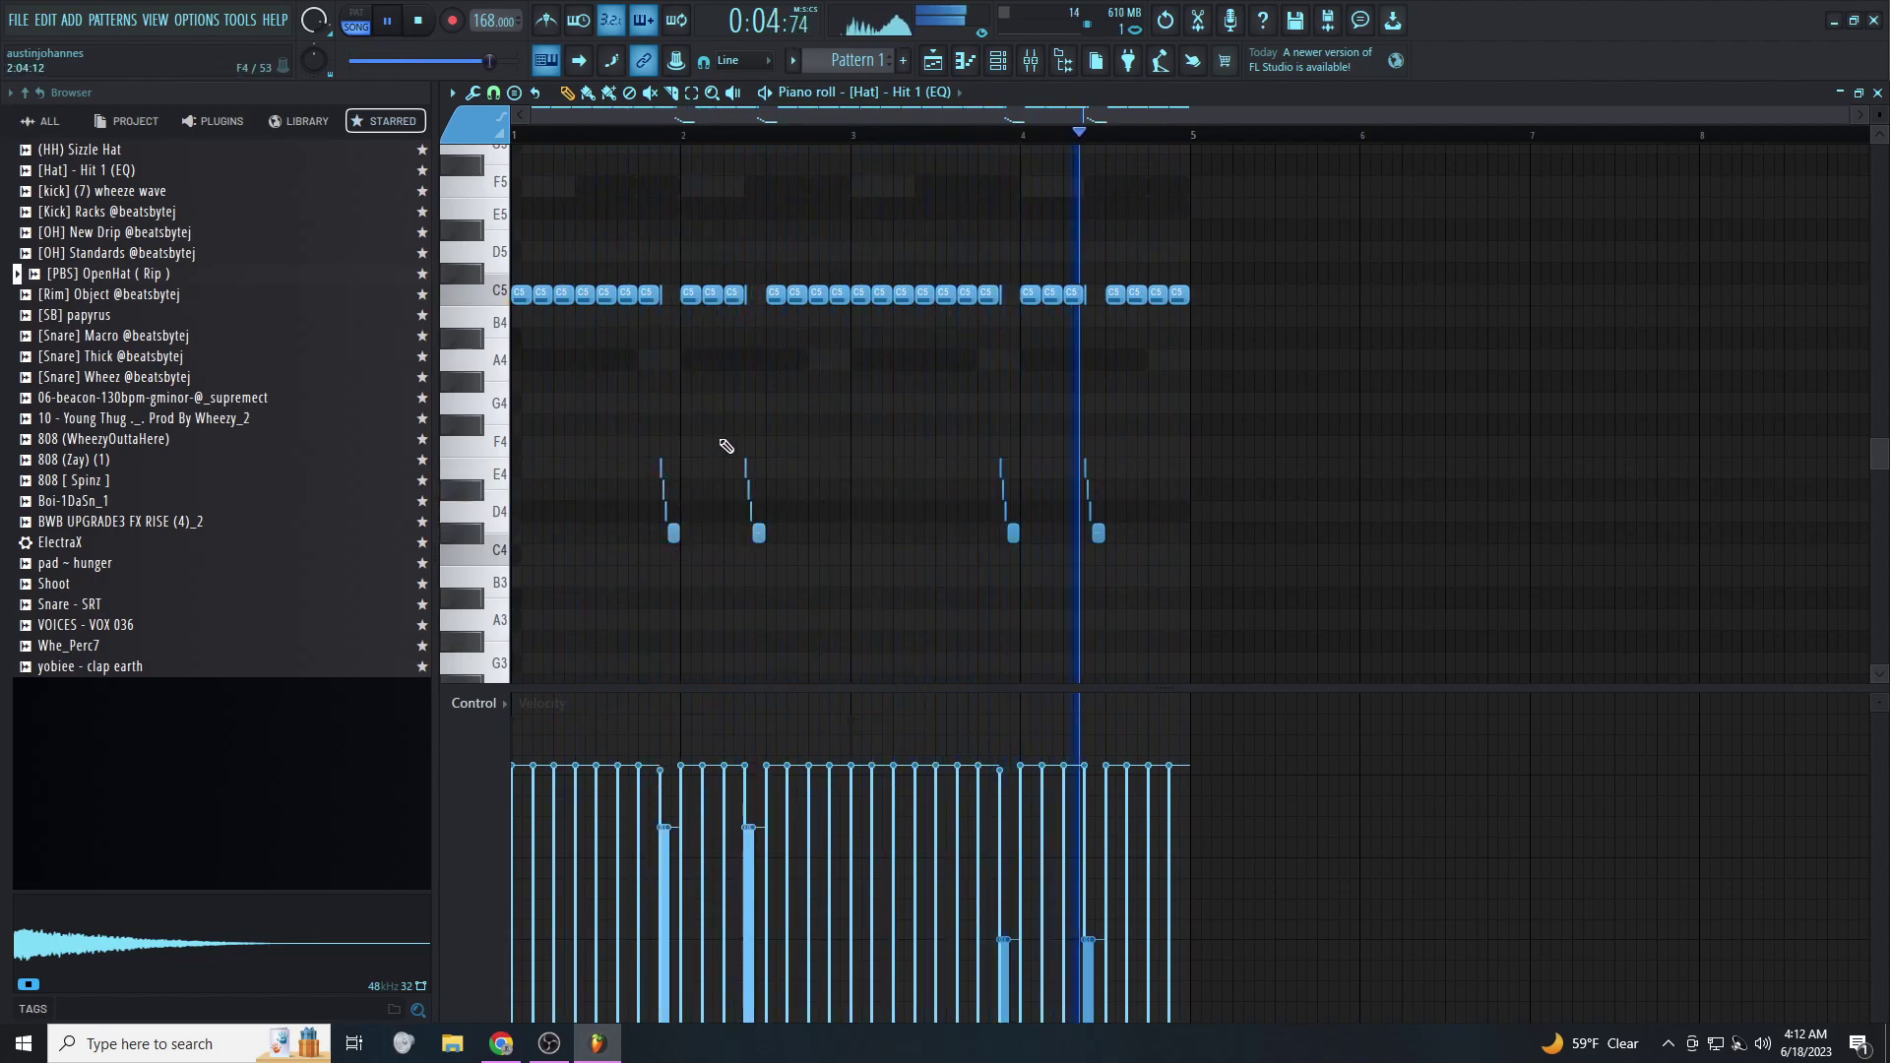
Turn the [PBS] OpenHat ( Rip ) sample's fade-out fully down and reduce its trim to near minimum
left_click(997, 60)
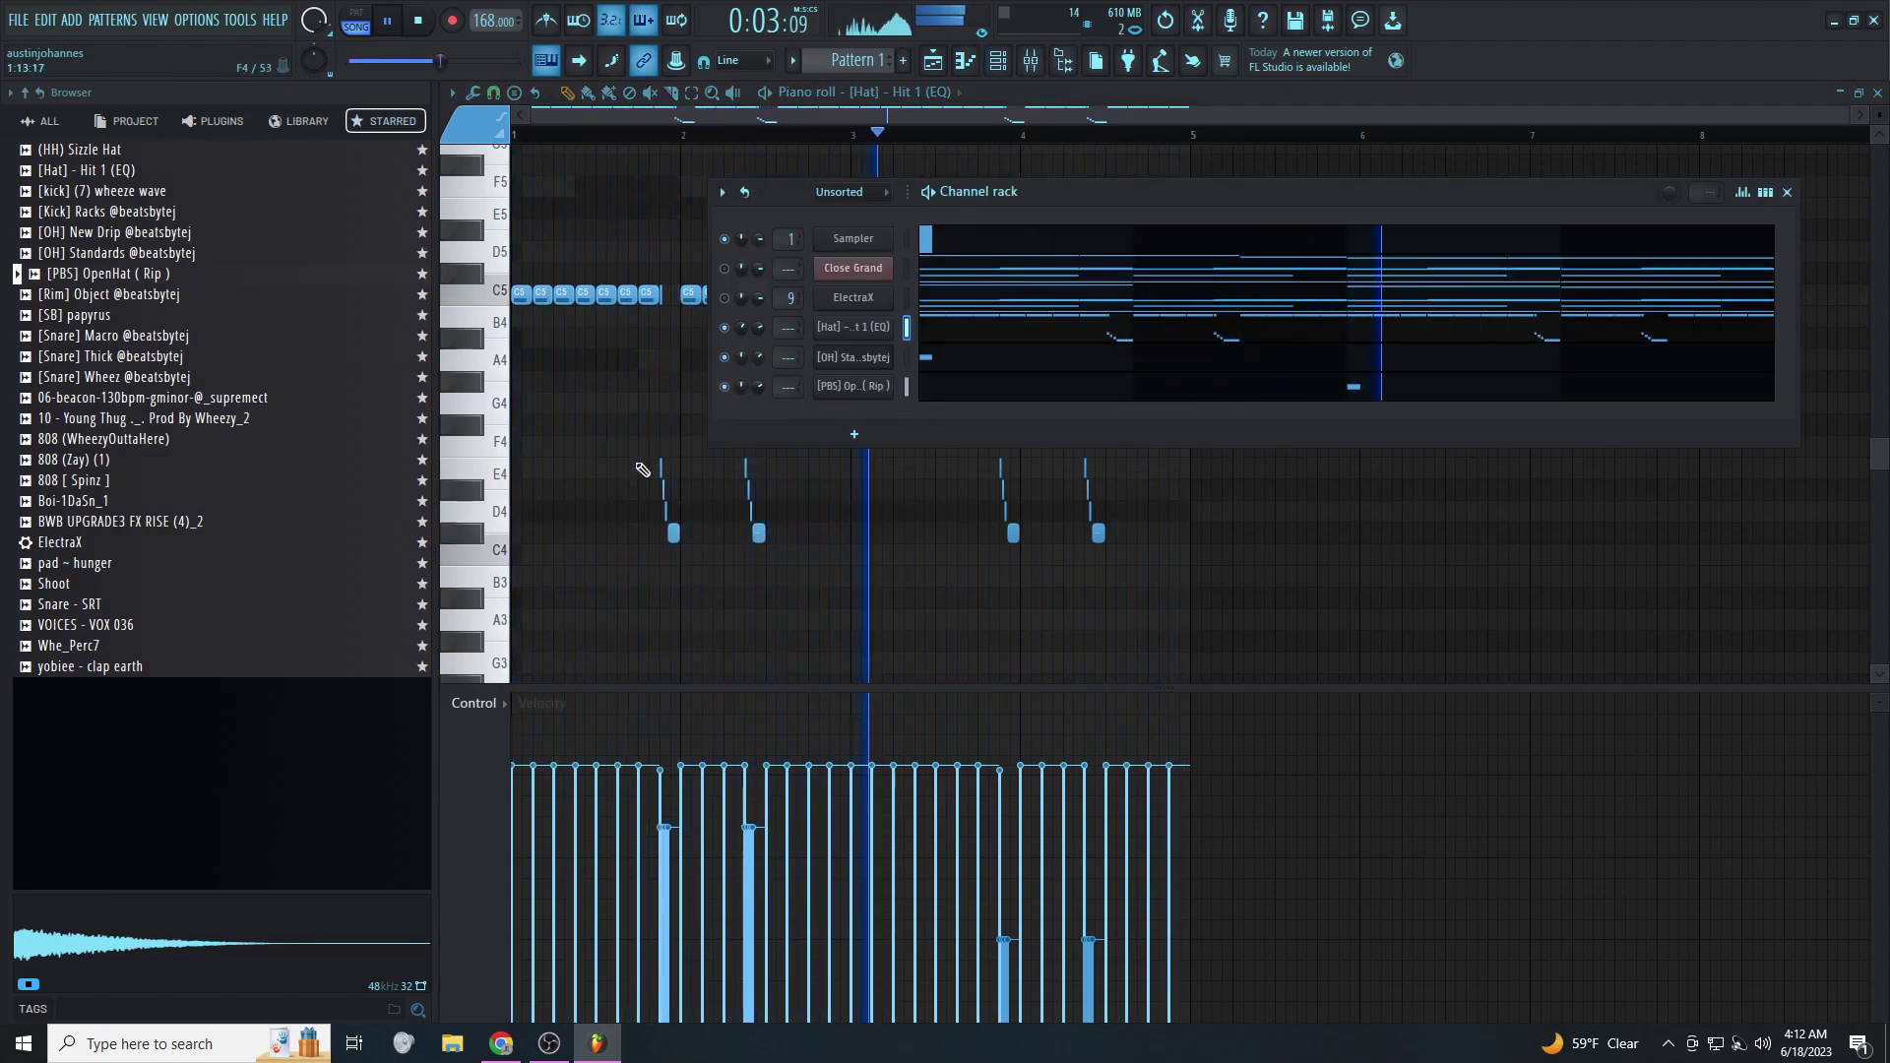
left_click(865, 386)
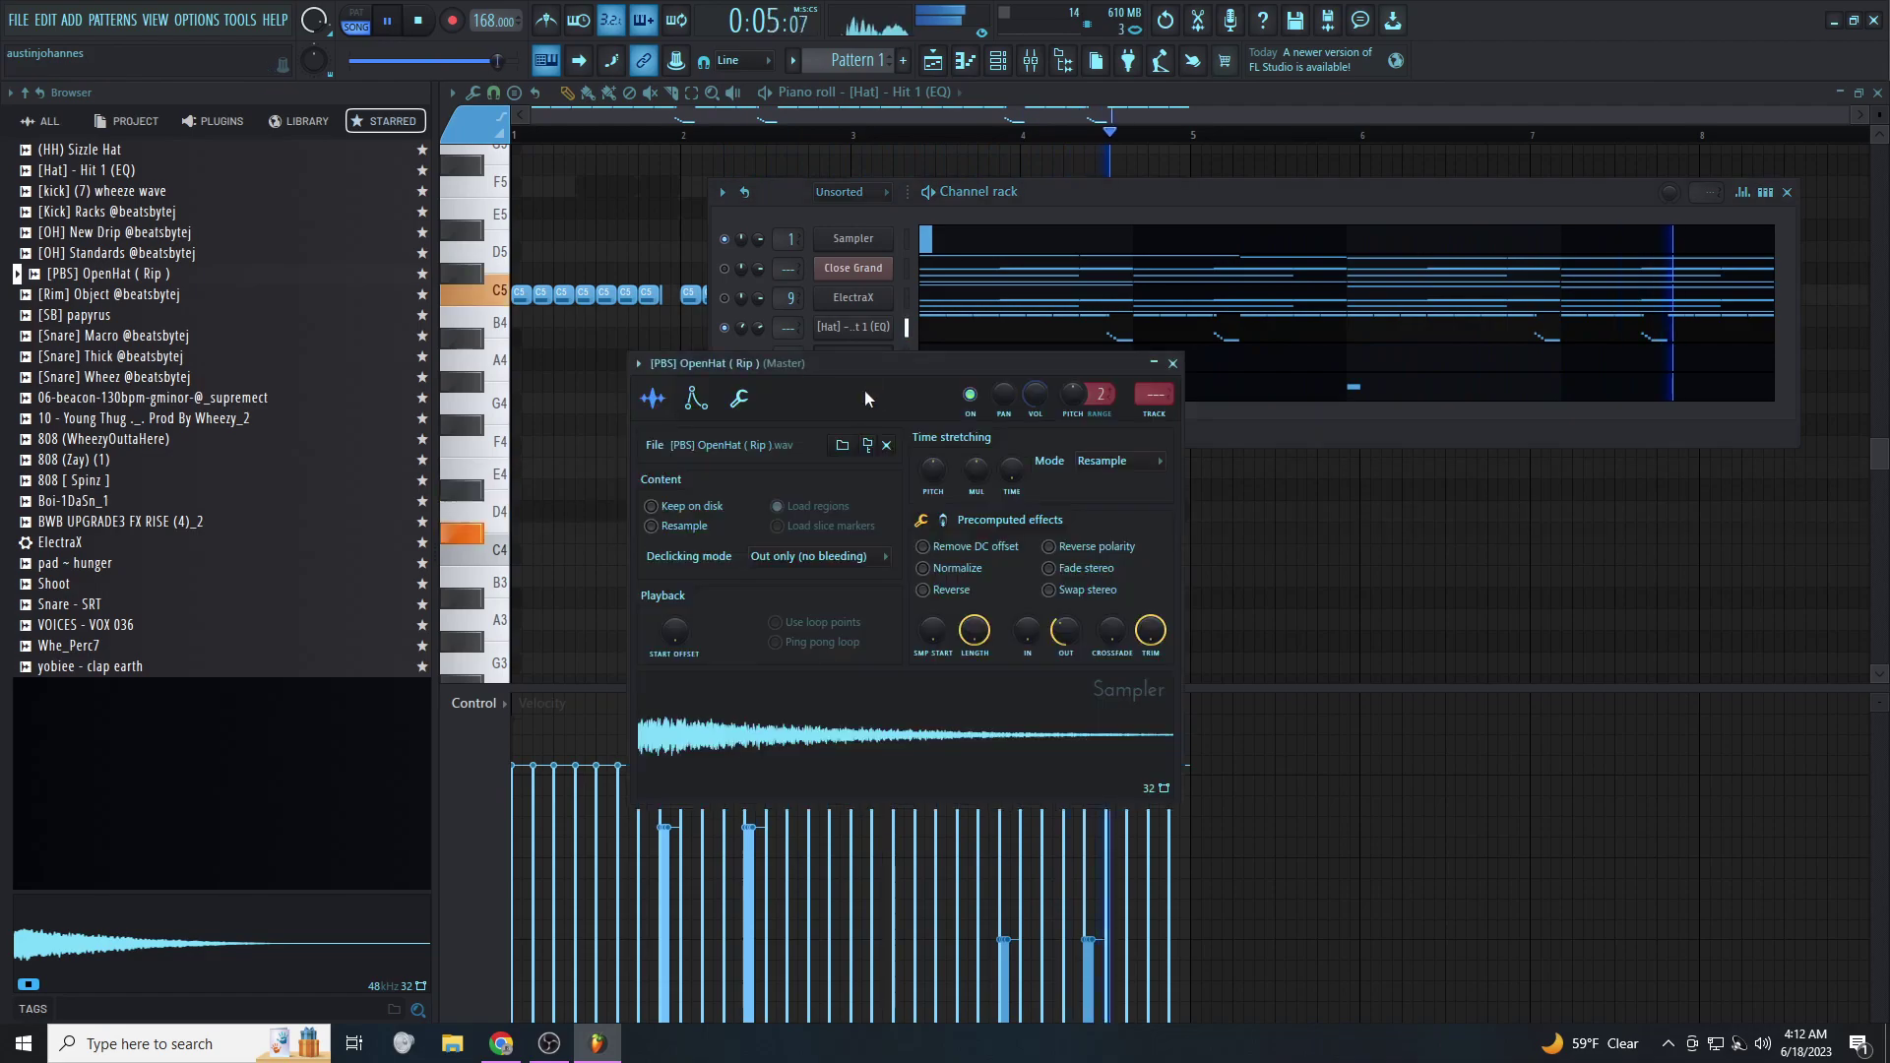
left_click_drag(1073, 627, 1073, 689)
left_click_drag(1154, 622, 1154, 709)
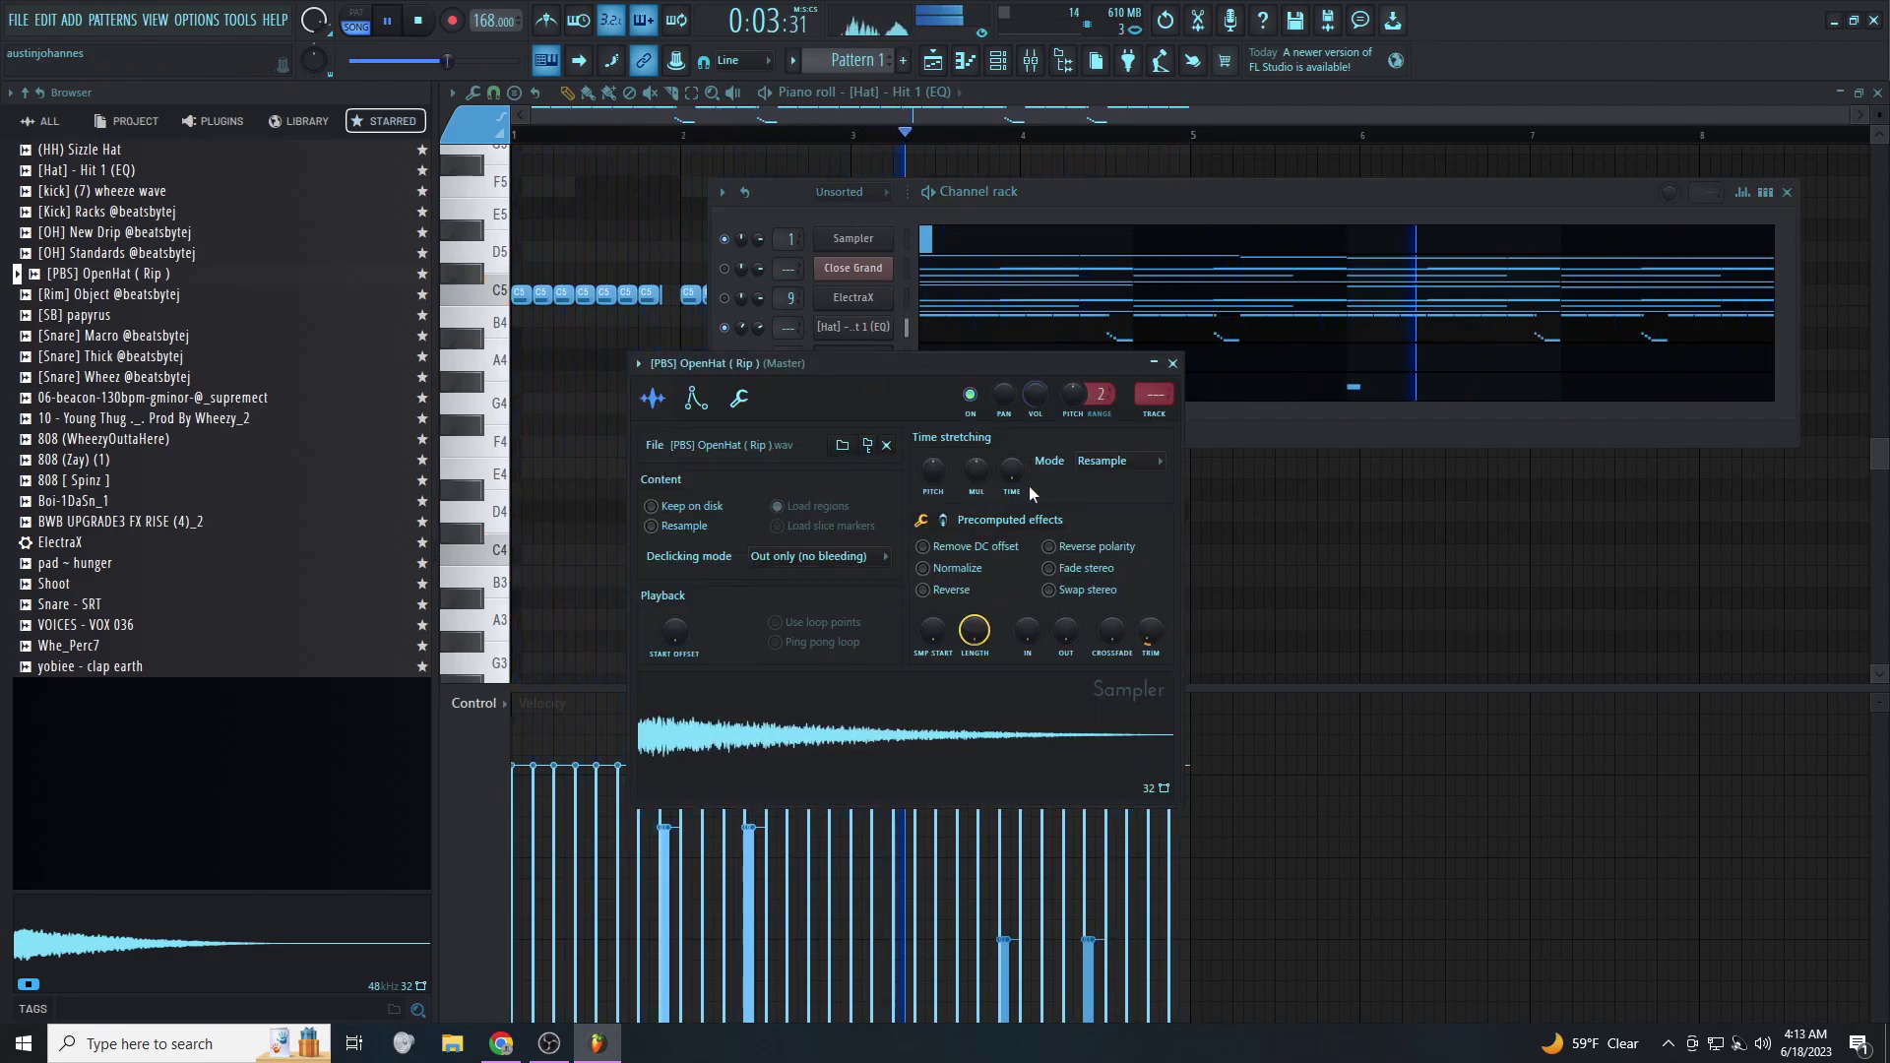
left_click(1172, 363)
Lower the [PBS] OpenHat ( Rip ) channel's pitch to about -104 cents
left_click(872, 390)
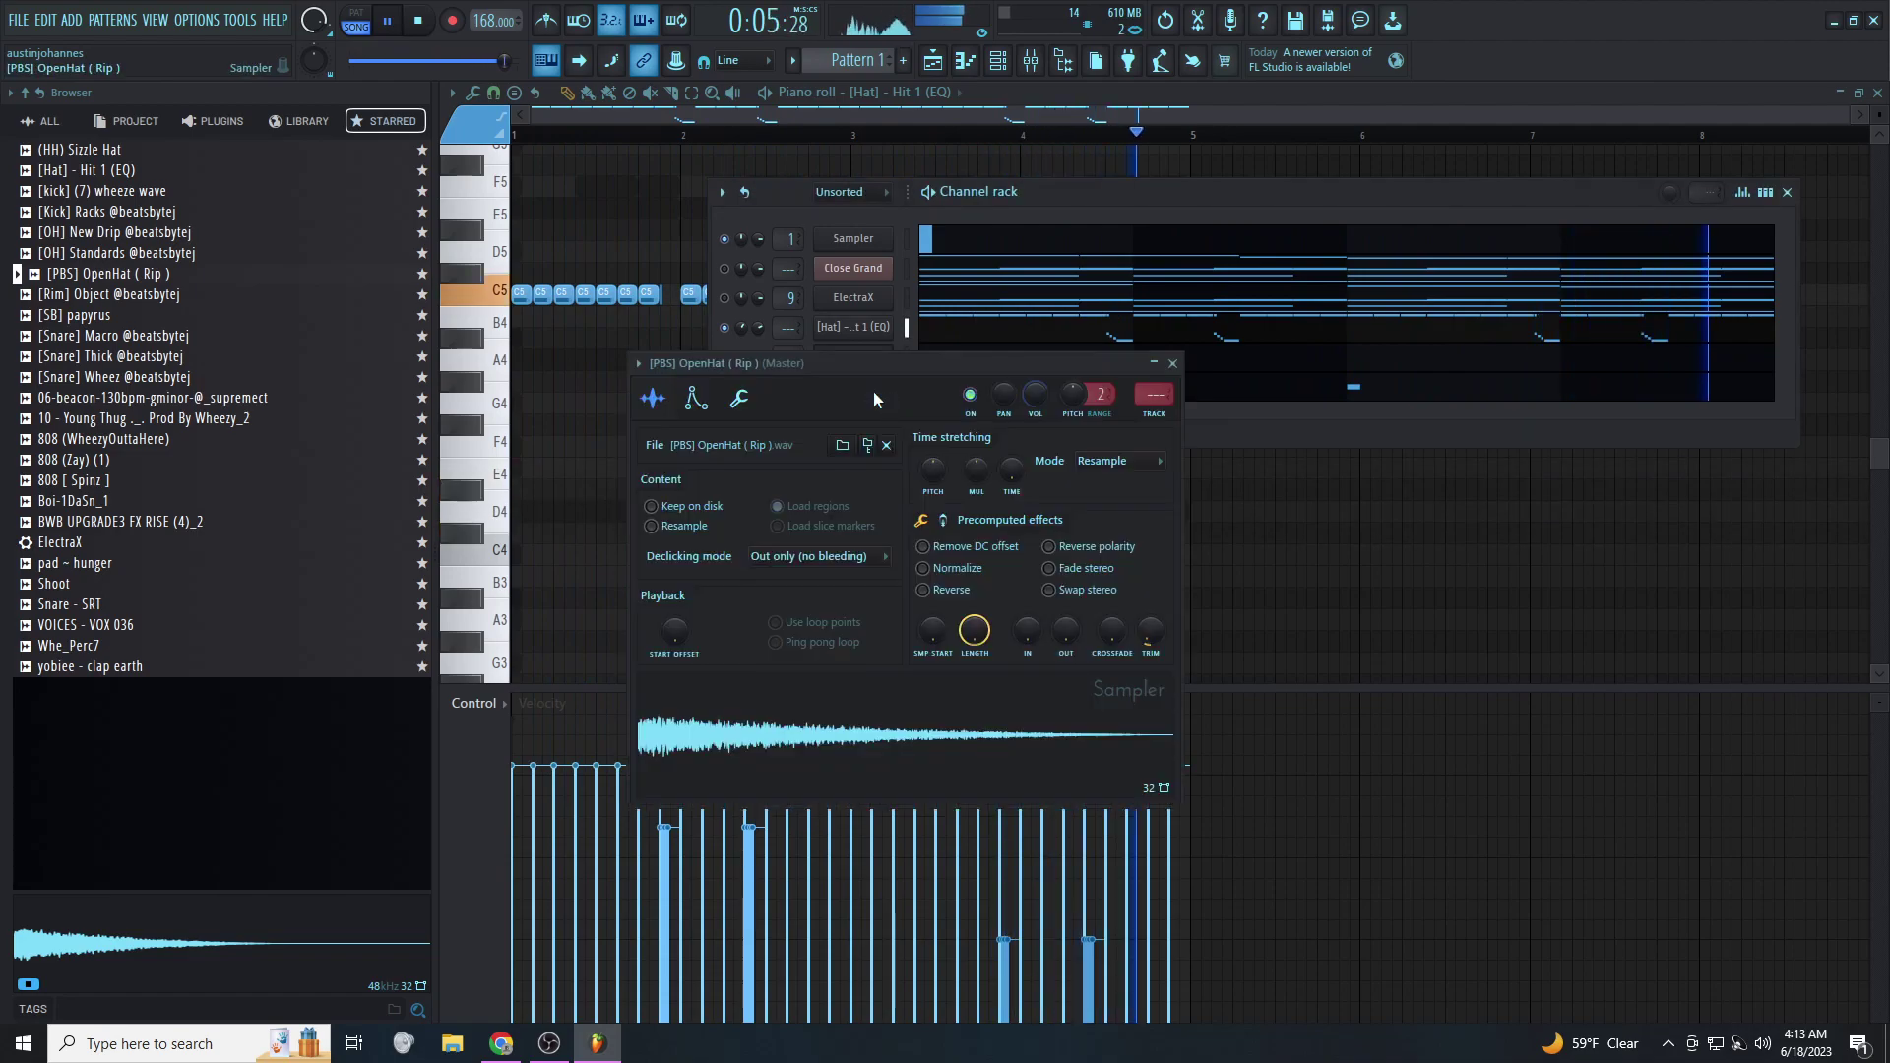
mouse_move(1072, 394)
left_mouse_down()
mouse_move(1072, 422)
mouse_move(1073, 388)
left_mouse_up()
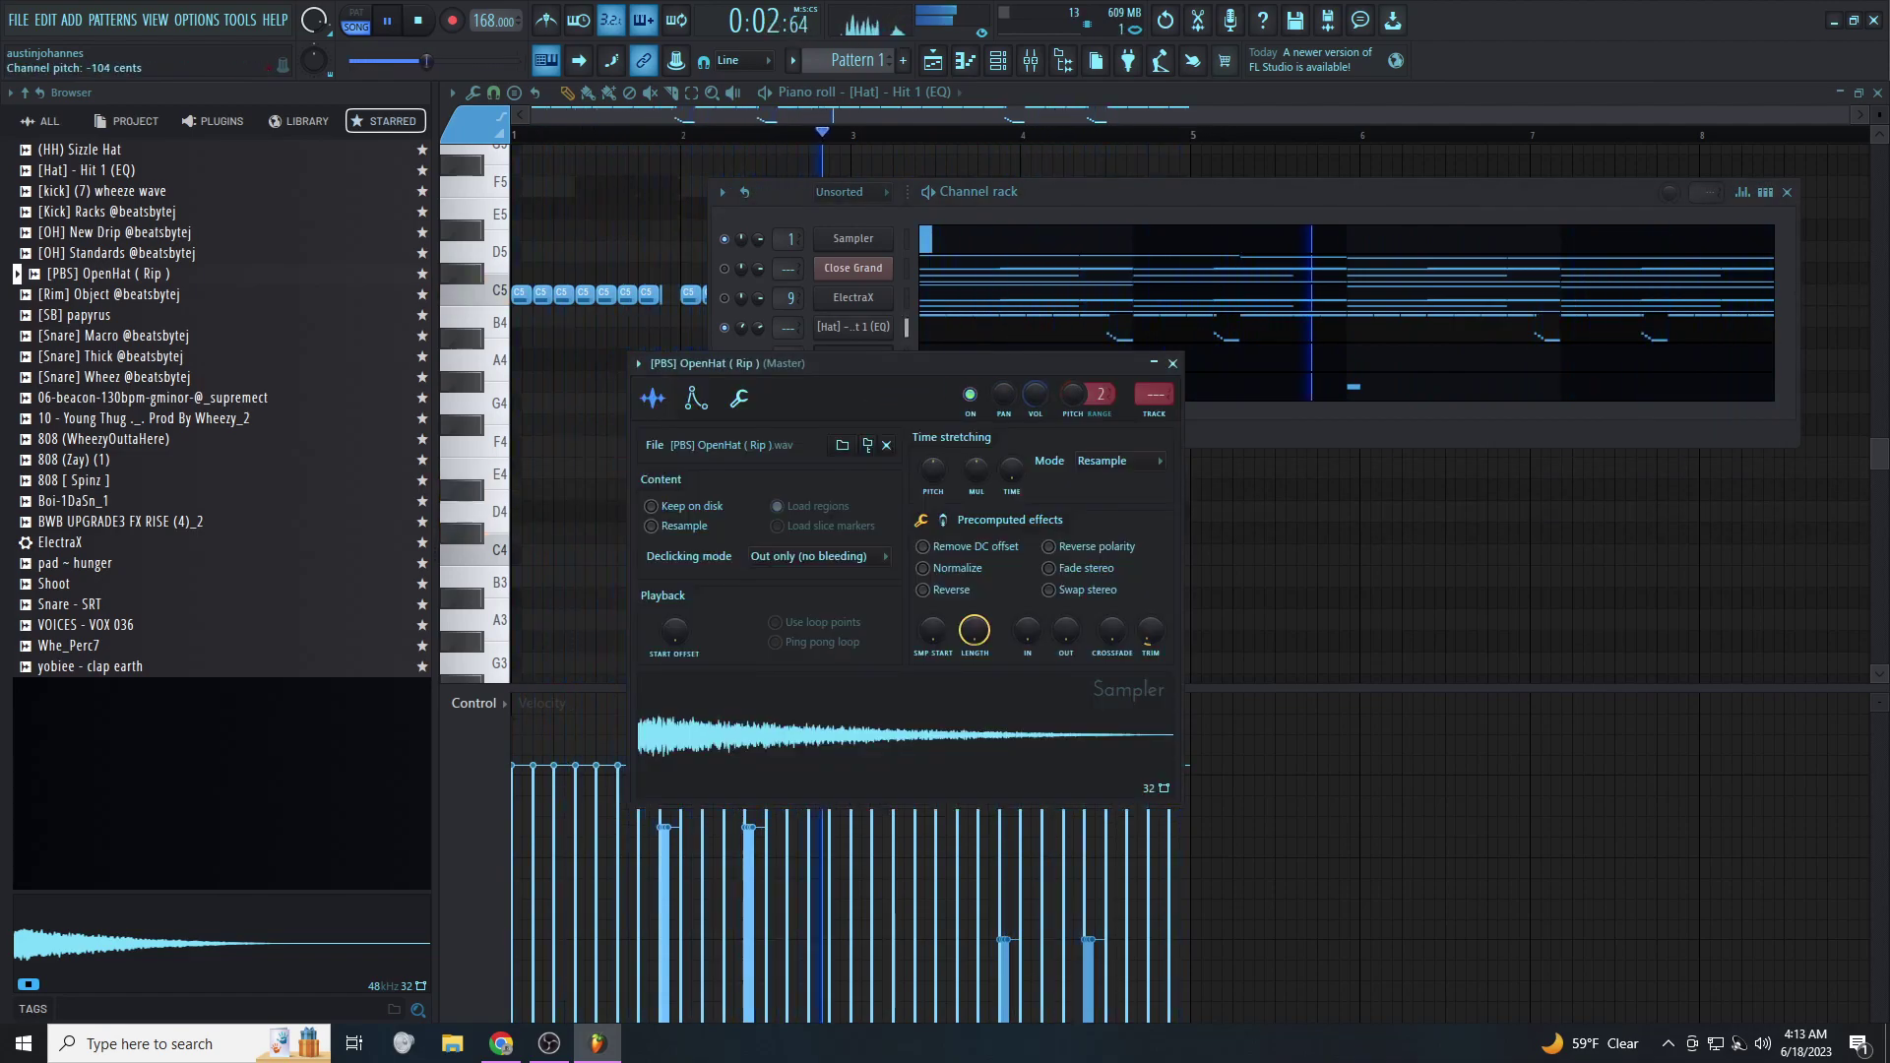
left_click(1180, 364)
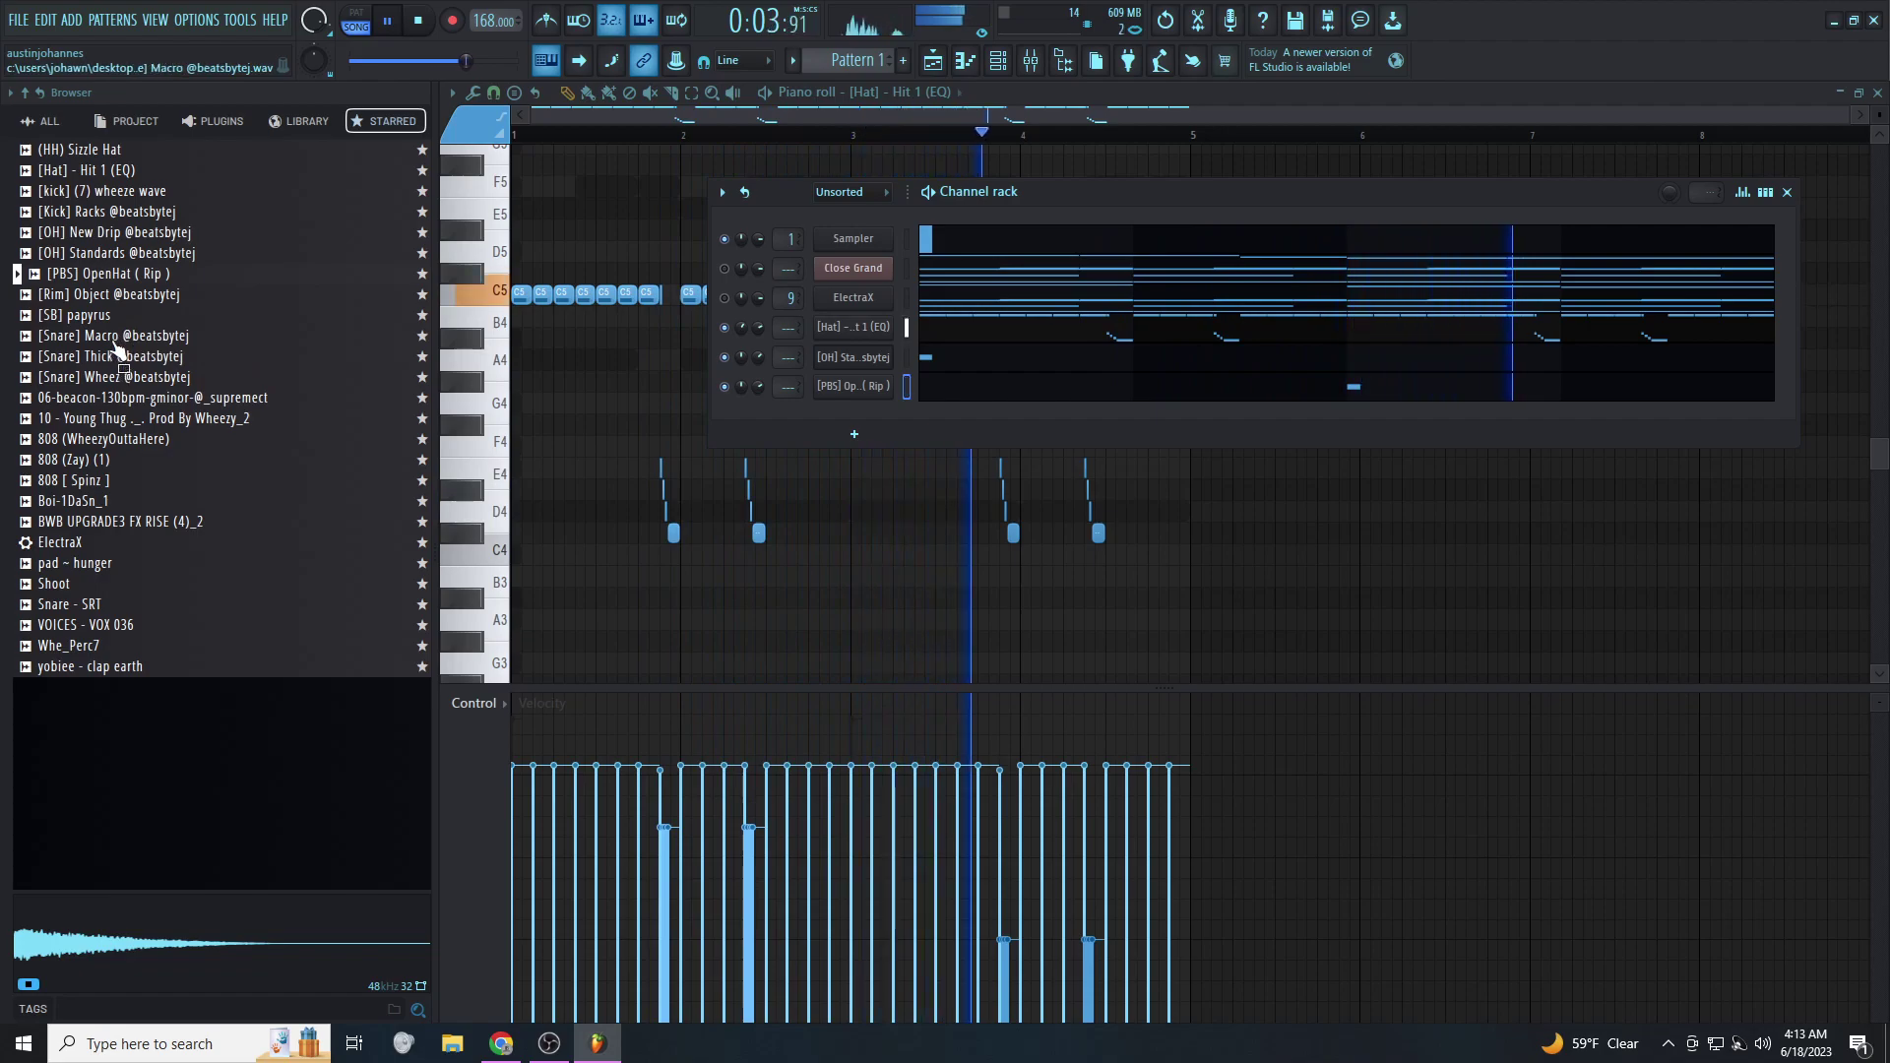
Audition the starred snares and add [Snare] Macro as a new channel in the channel rack
left_click(103, 378)
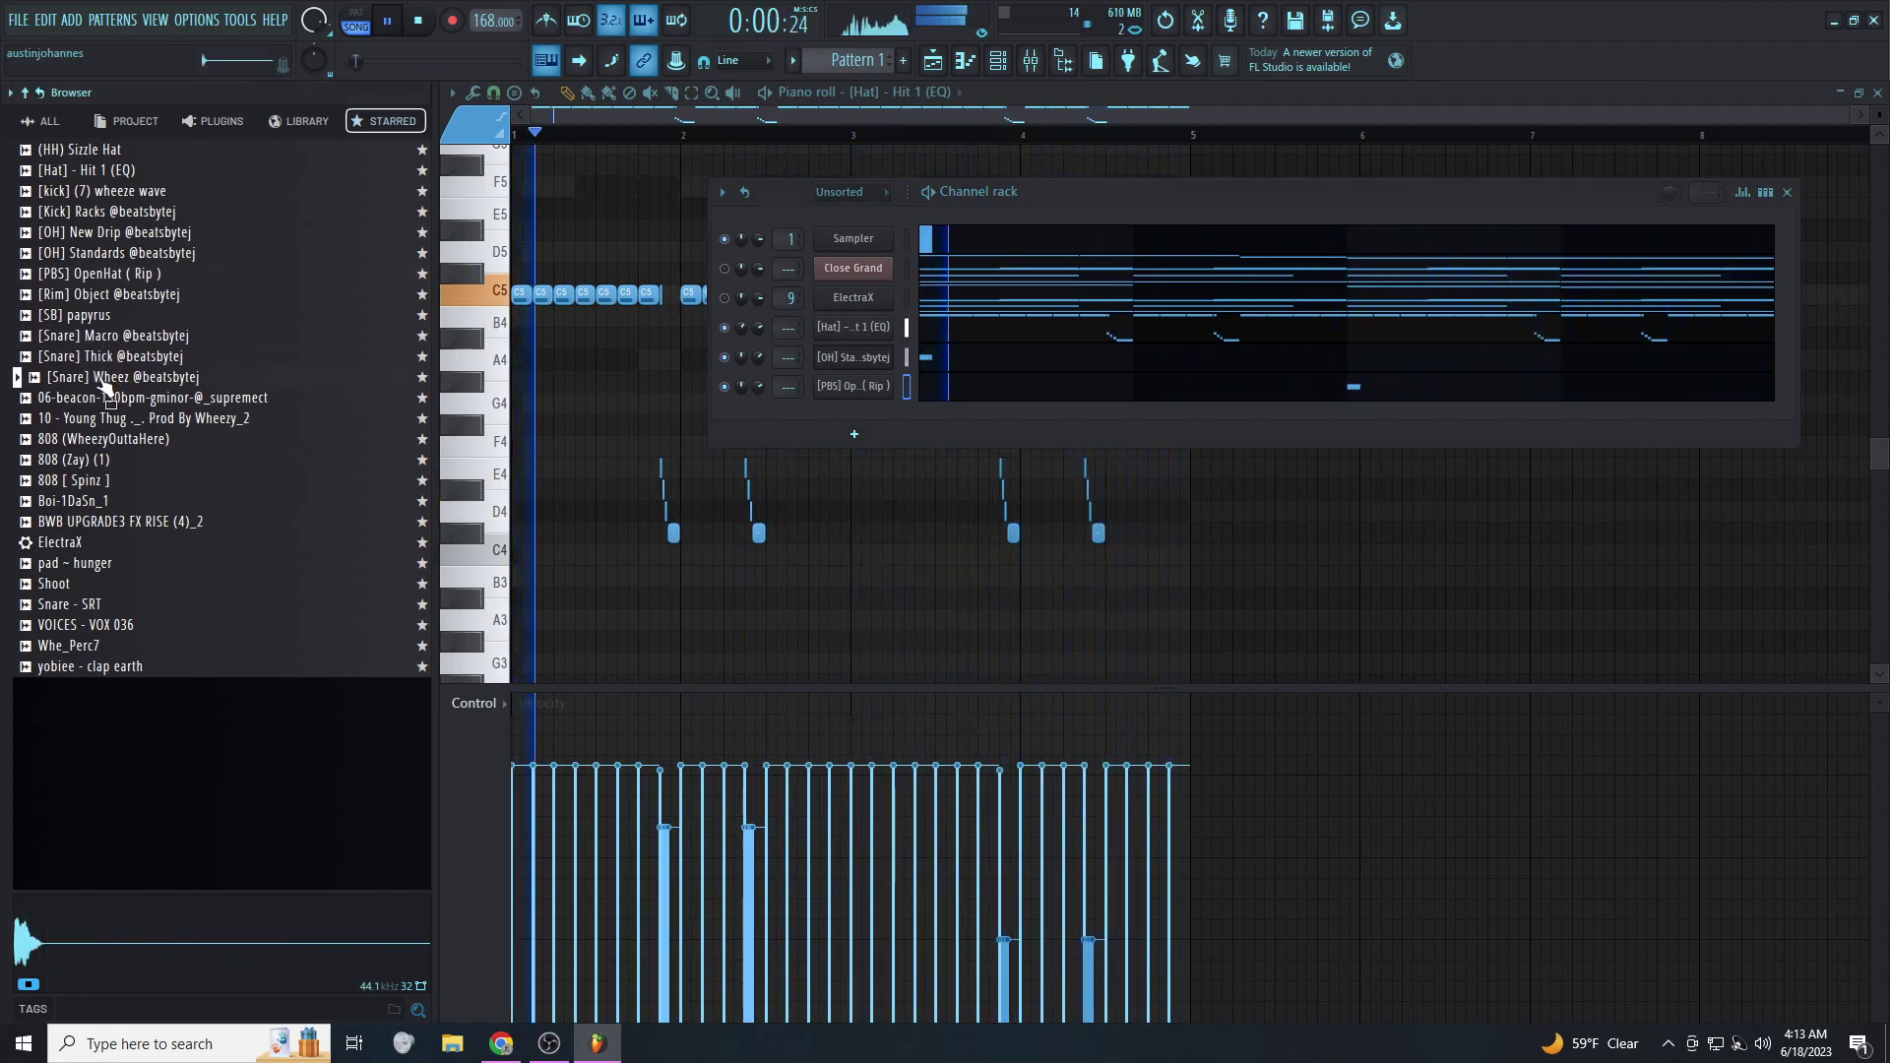
left_click_drag(99, 335, 853, 436)
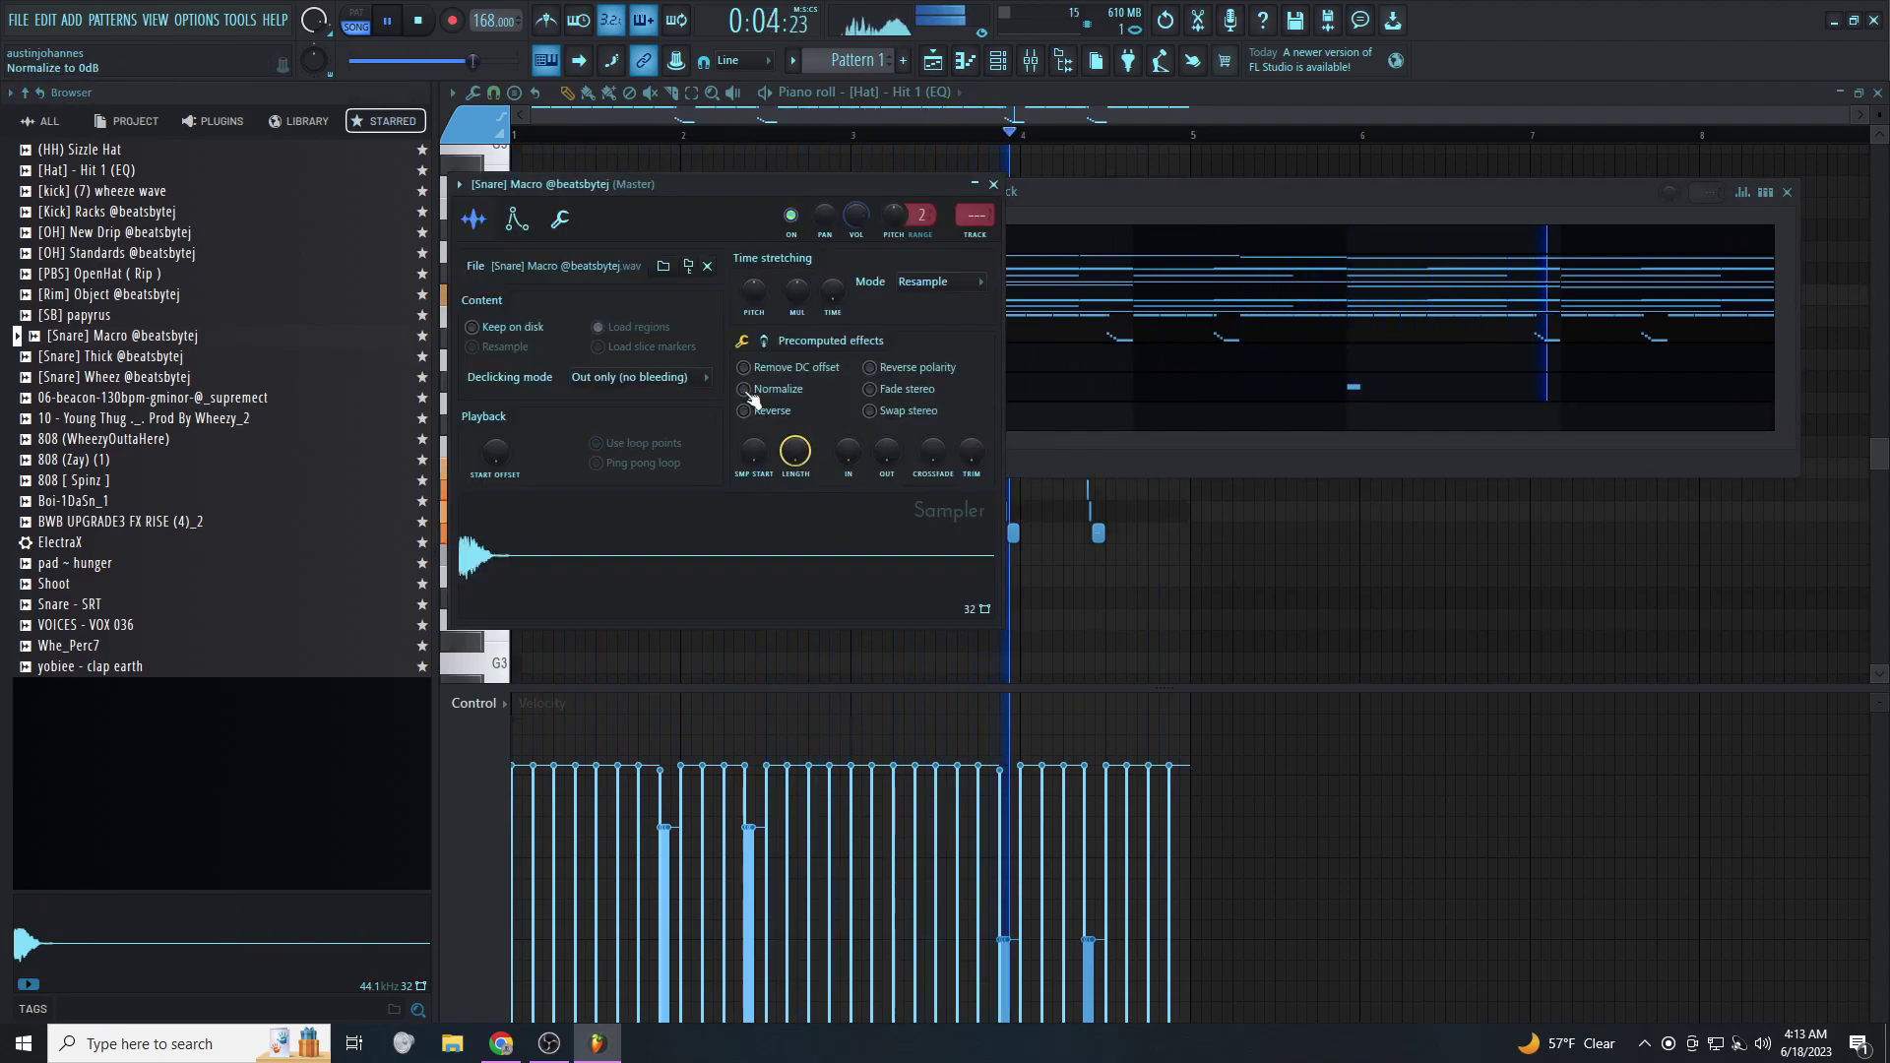
Boost the gain of the [Snare] Macro sample by about 16% in its precomputed effects
left_click(780, 343)
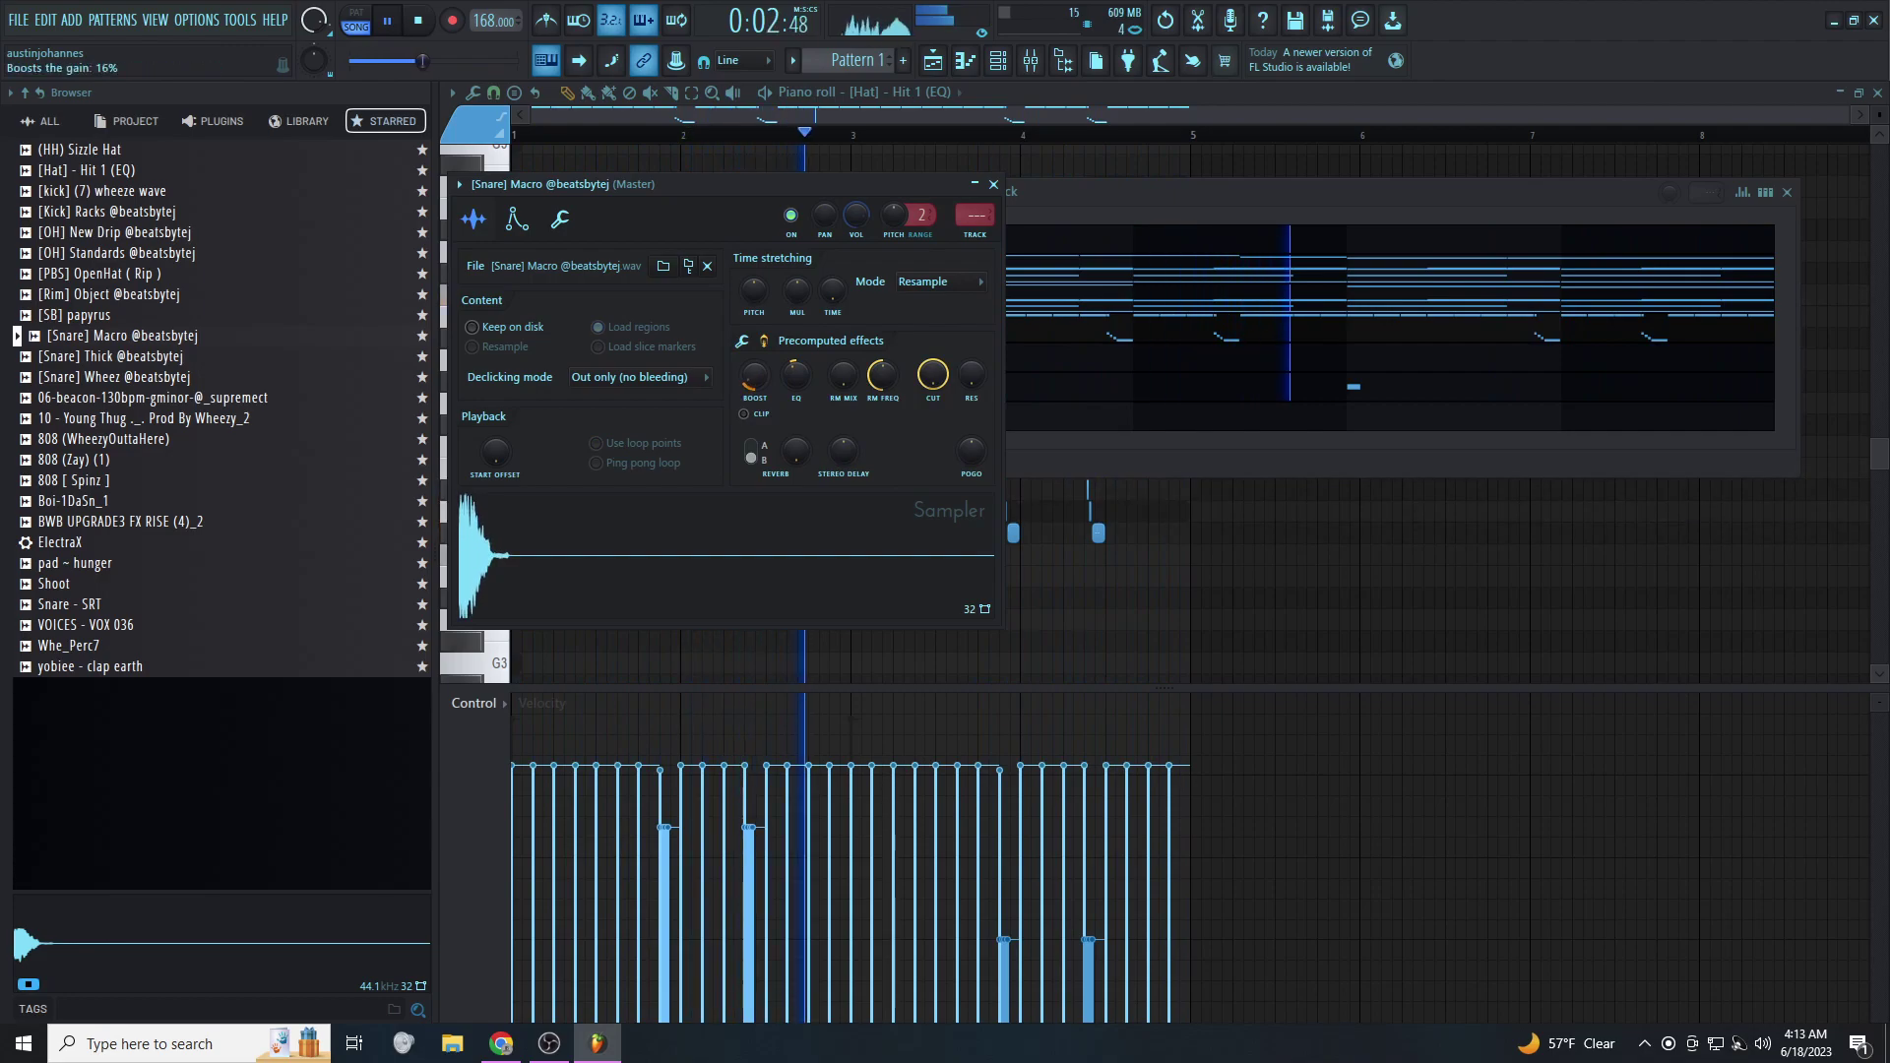
Place a C5 snare hit on beat 3 of bar 1 and repeat it across all four bars
left_click(1096, 391)
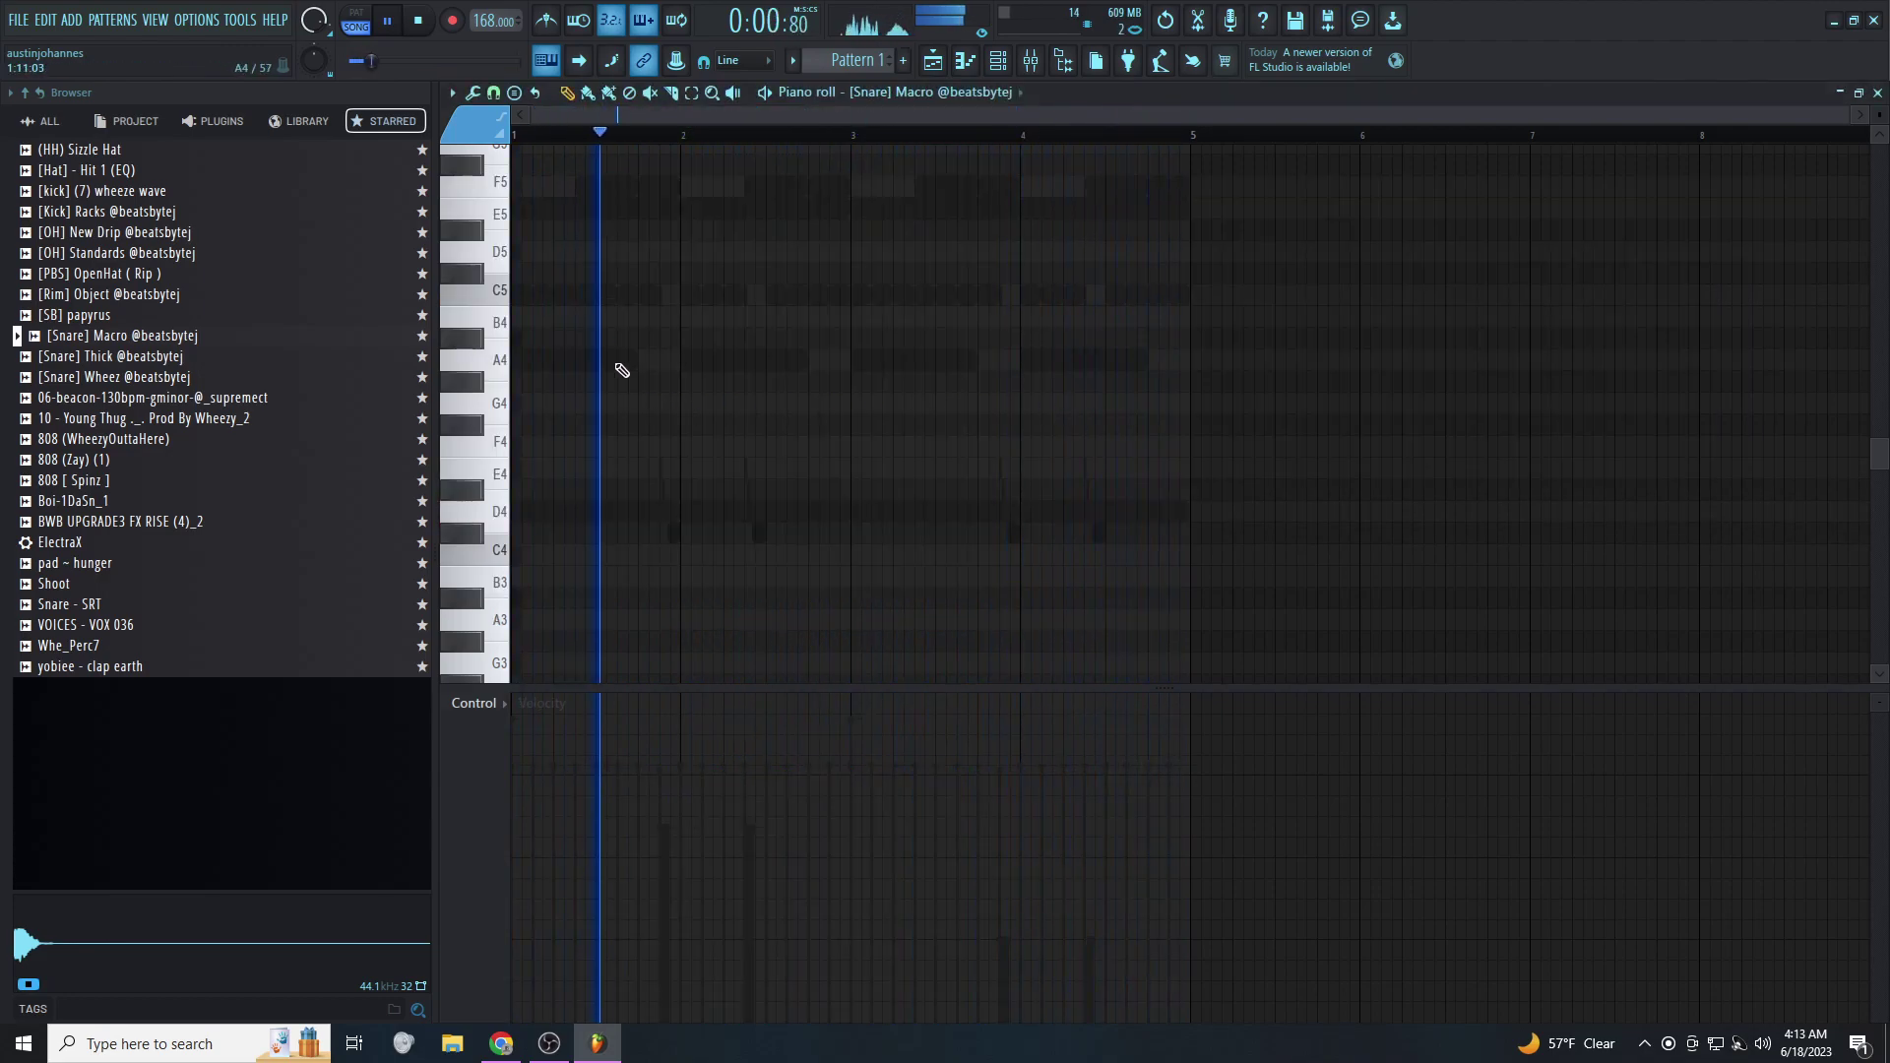
left_click(598, 294)
left_click_drag(694, 131, 328, 167)
key("ctrl+b")
key("ctrl+b")
key("ctrl+b")
key("ctrl+d")
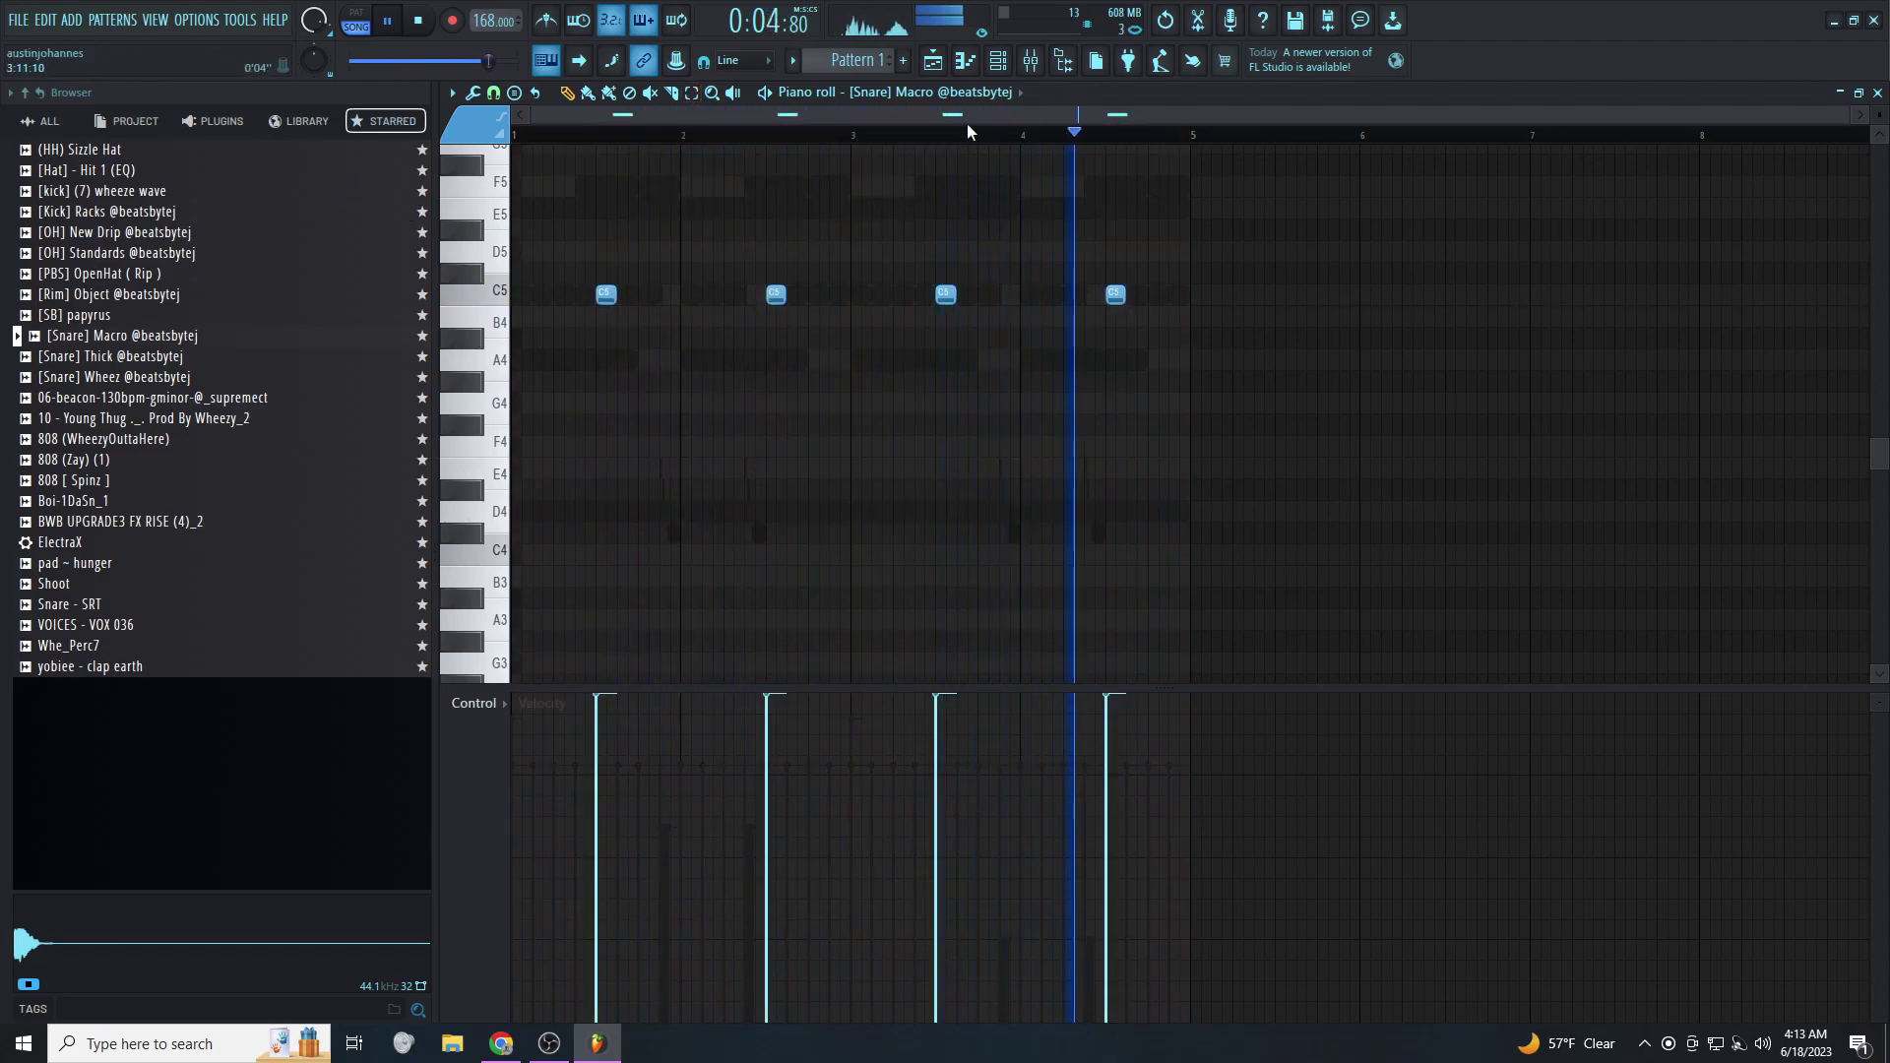
Refine the [Snare] Macro sample's EQ with boost at about 15%, and set its channel volume to about 67%
left_click(997, 60)
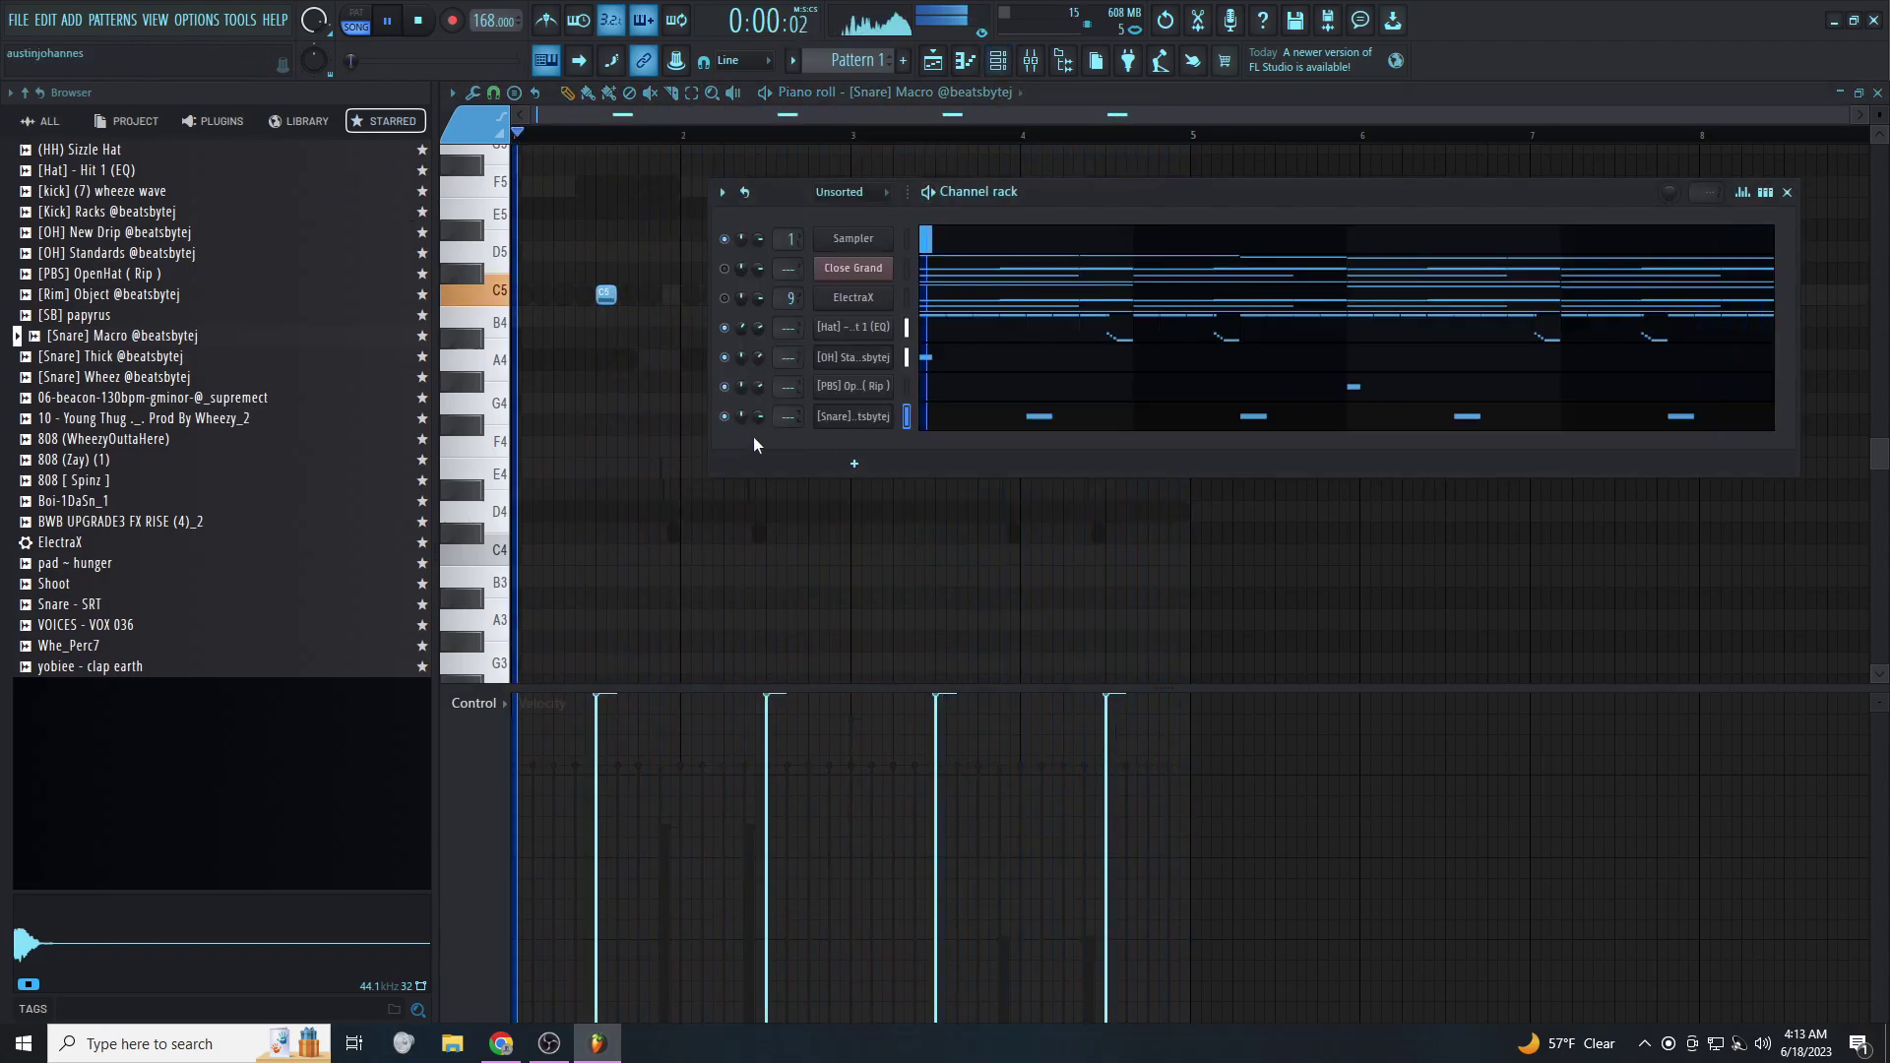
left_click(847, 414)
left_click(765, 342)
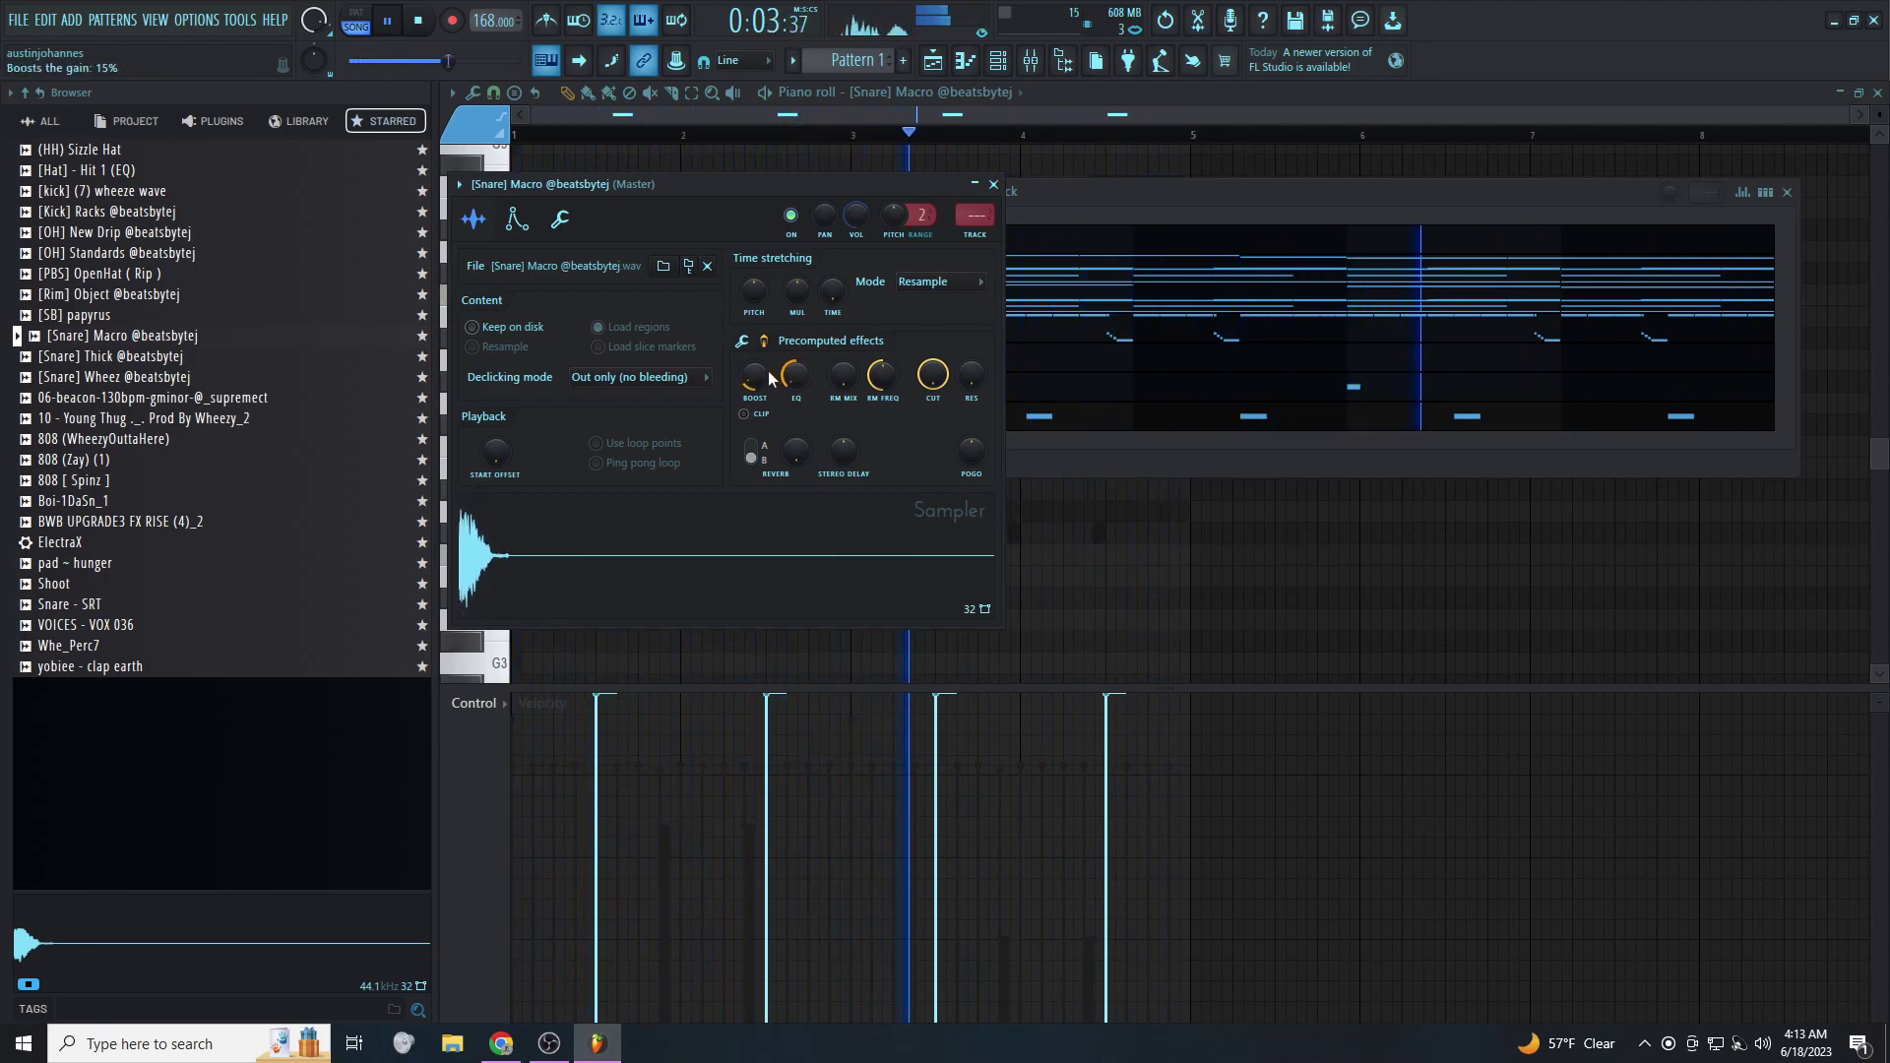
left_click(993, 184)
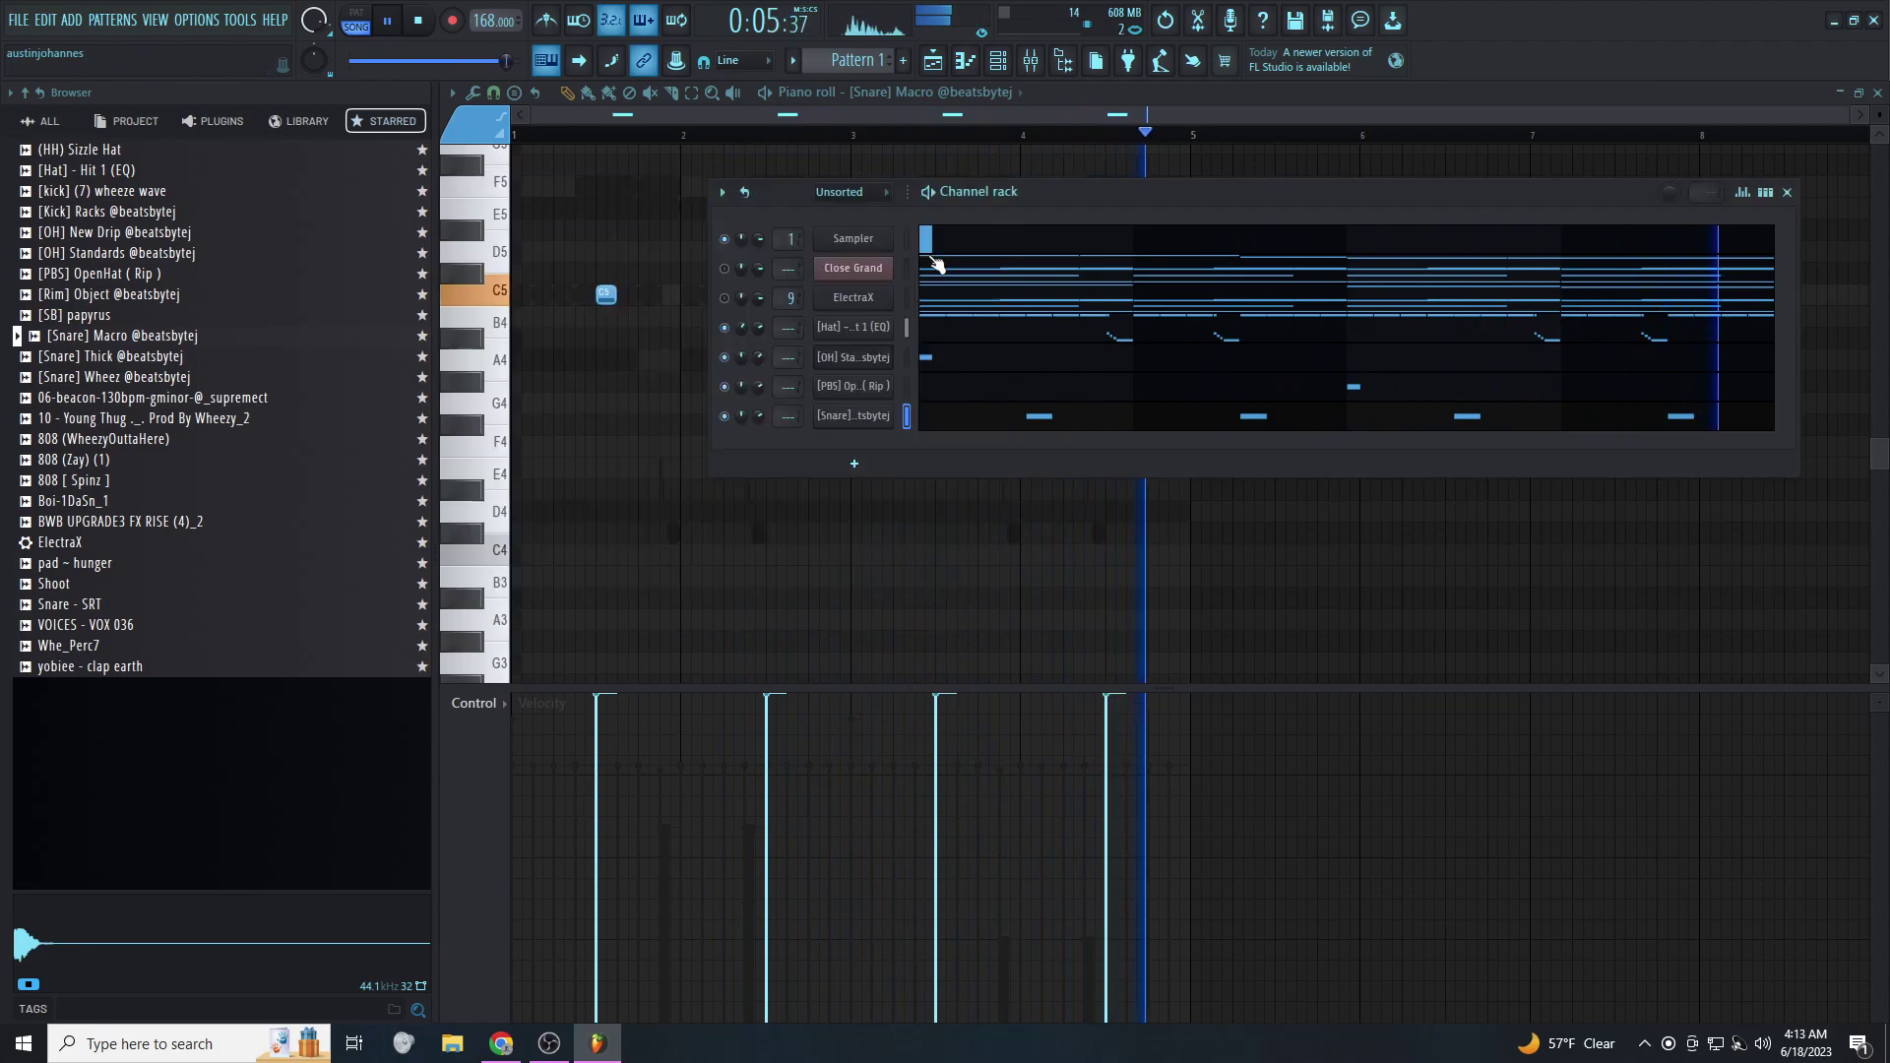
mouse_move(758, 416)
left_mouse_down()
mouse_move(757, 397)
mouse_move(758, 419)
left_mouse_up()
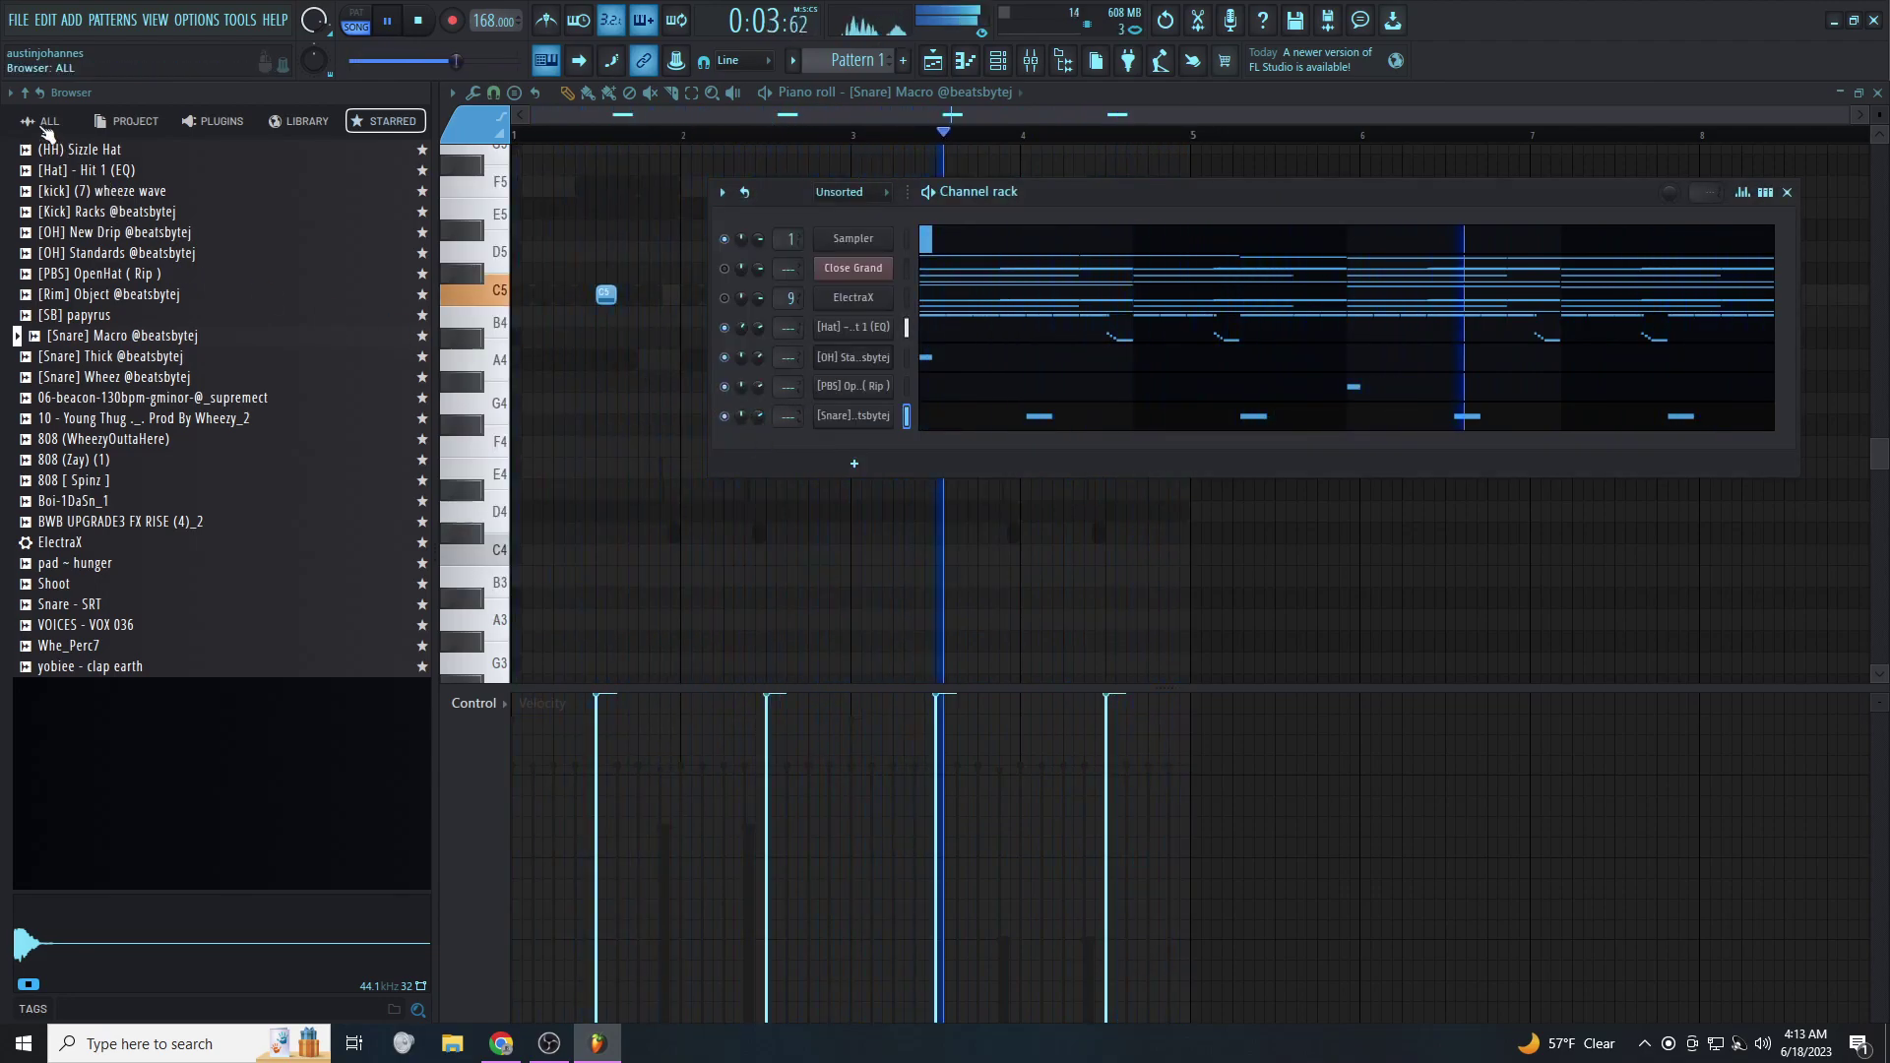
Audition claps in the Stash Kit's CLAPS folder and add based1 - connection (clap) as a new channel
left_click(41, 121)
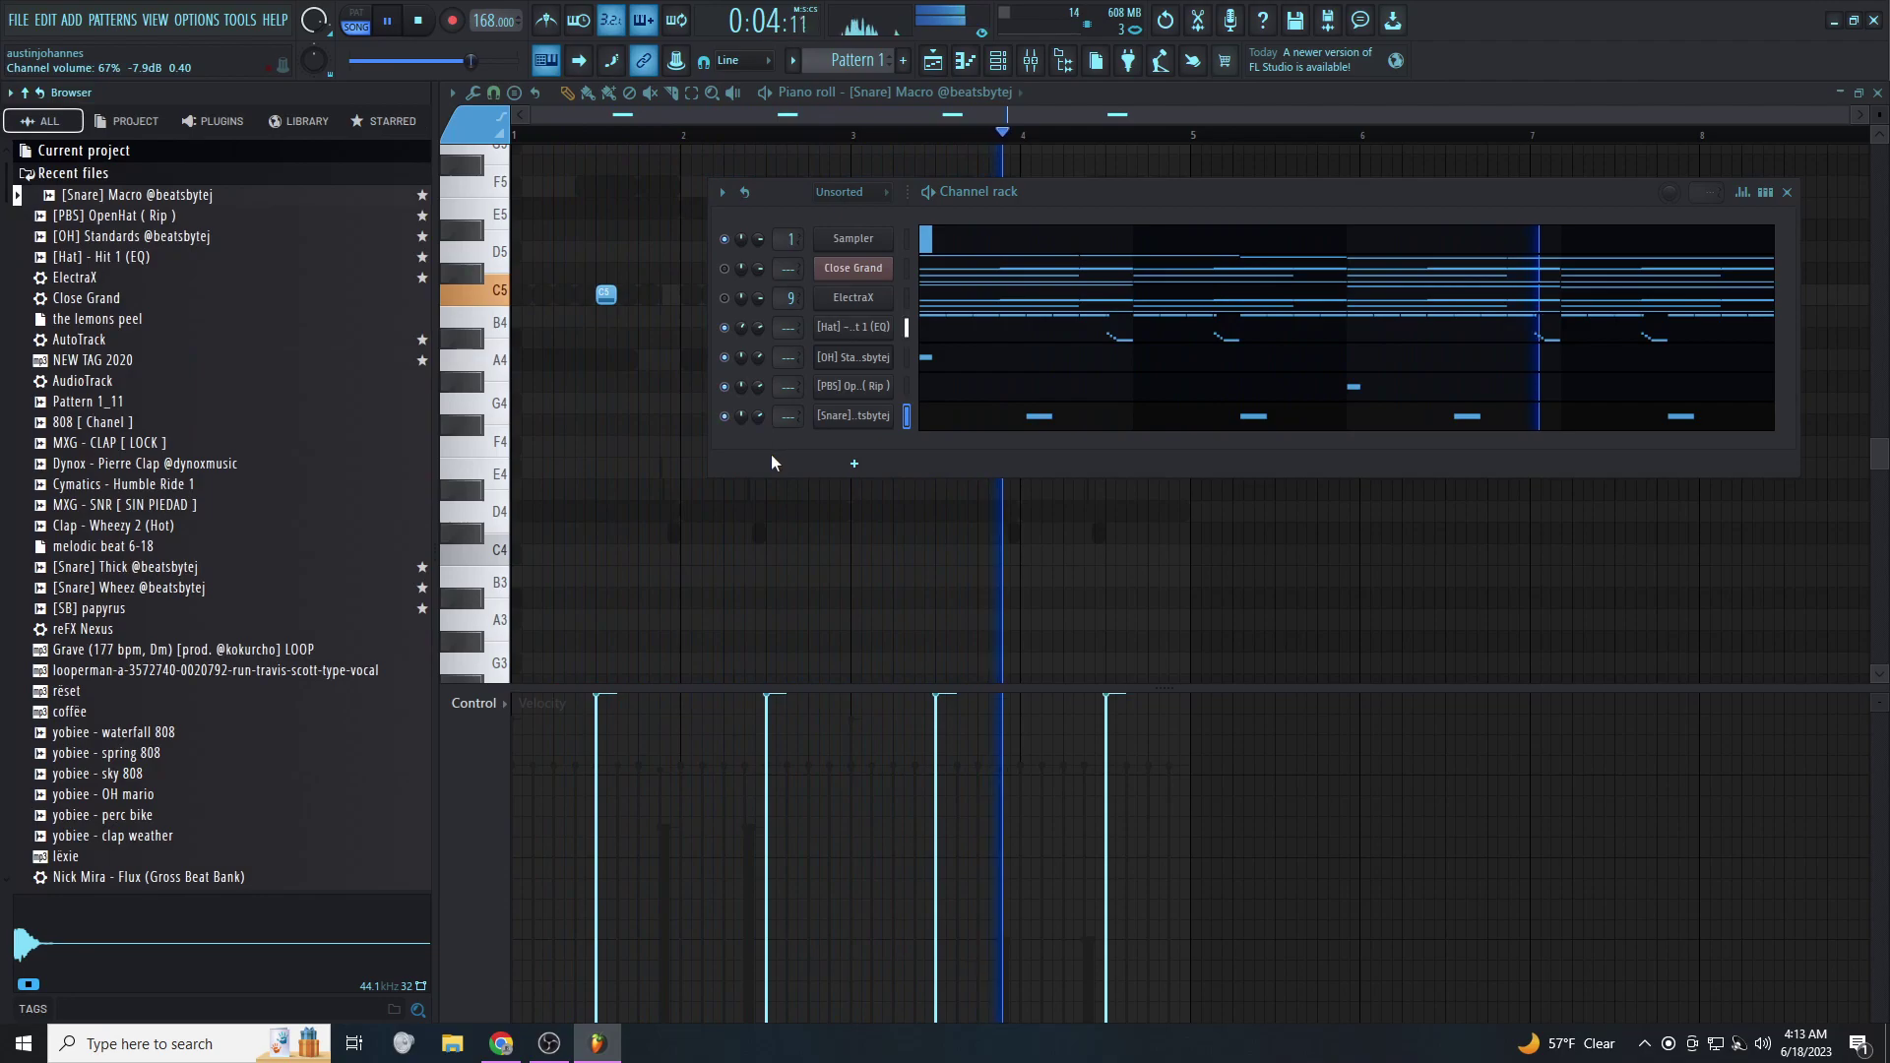
left_click(113, 177)
scroll(138, 433, "down", 10)
scroll(132, 439, "up", 5)
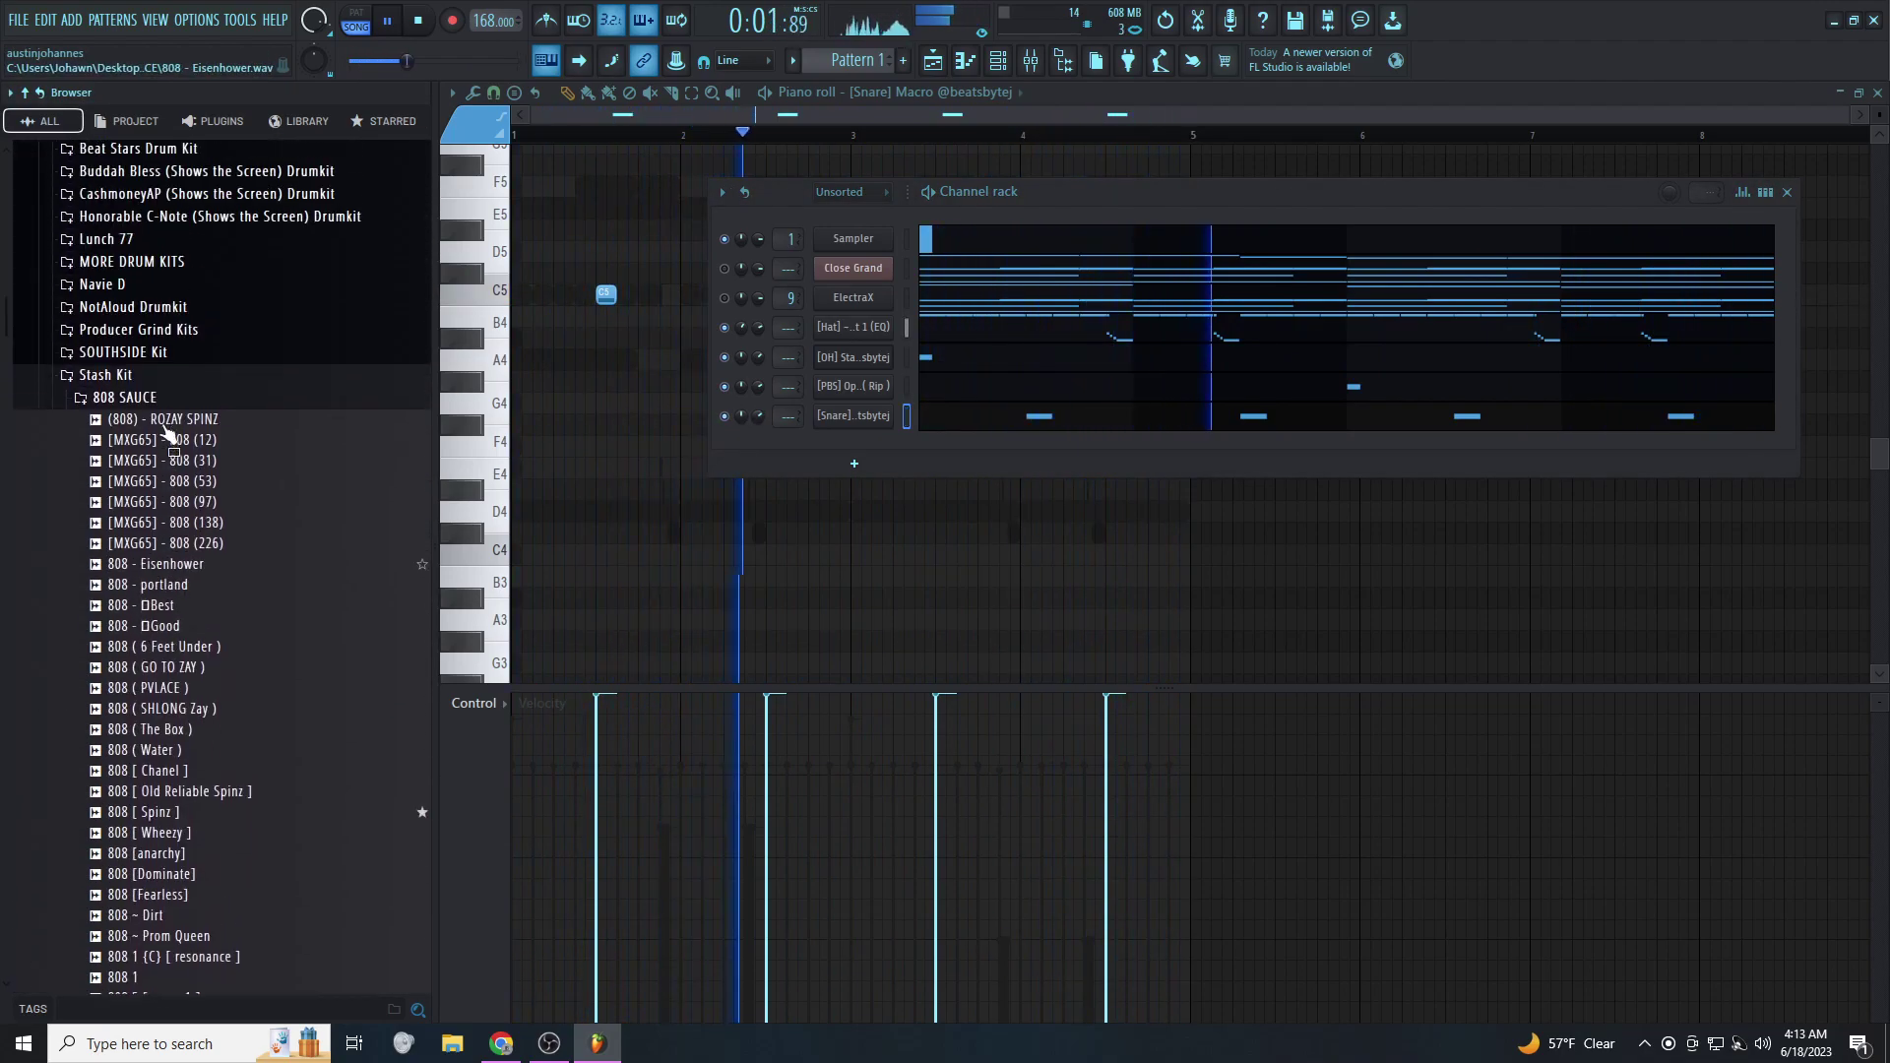
left_click(125, 421)
left_click(131, 400)
left_click(131, 400)
left_click(116, 444)
left_click(182, 549)
scroll(182, 549, "down", 4)
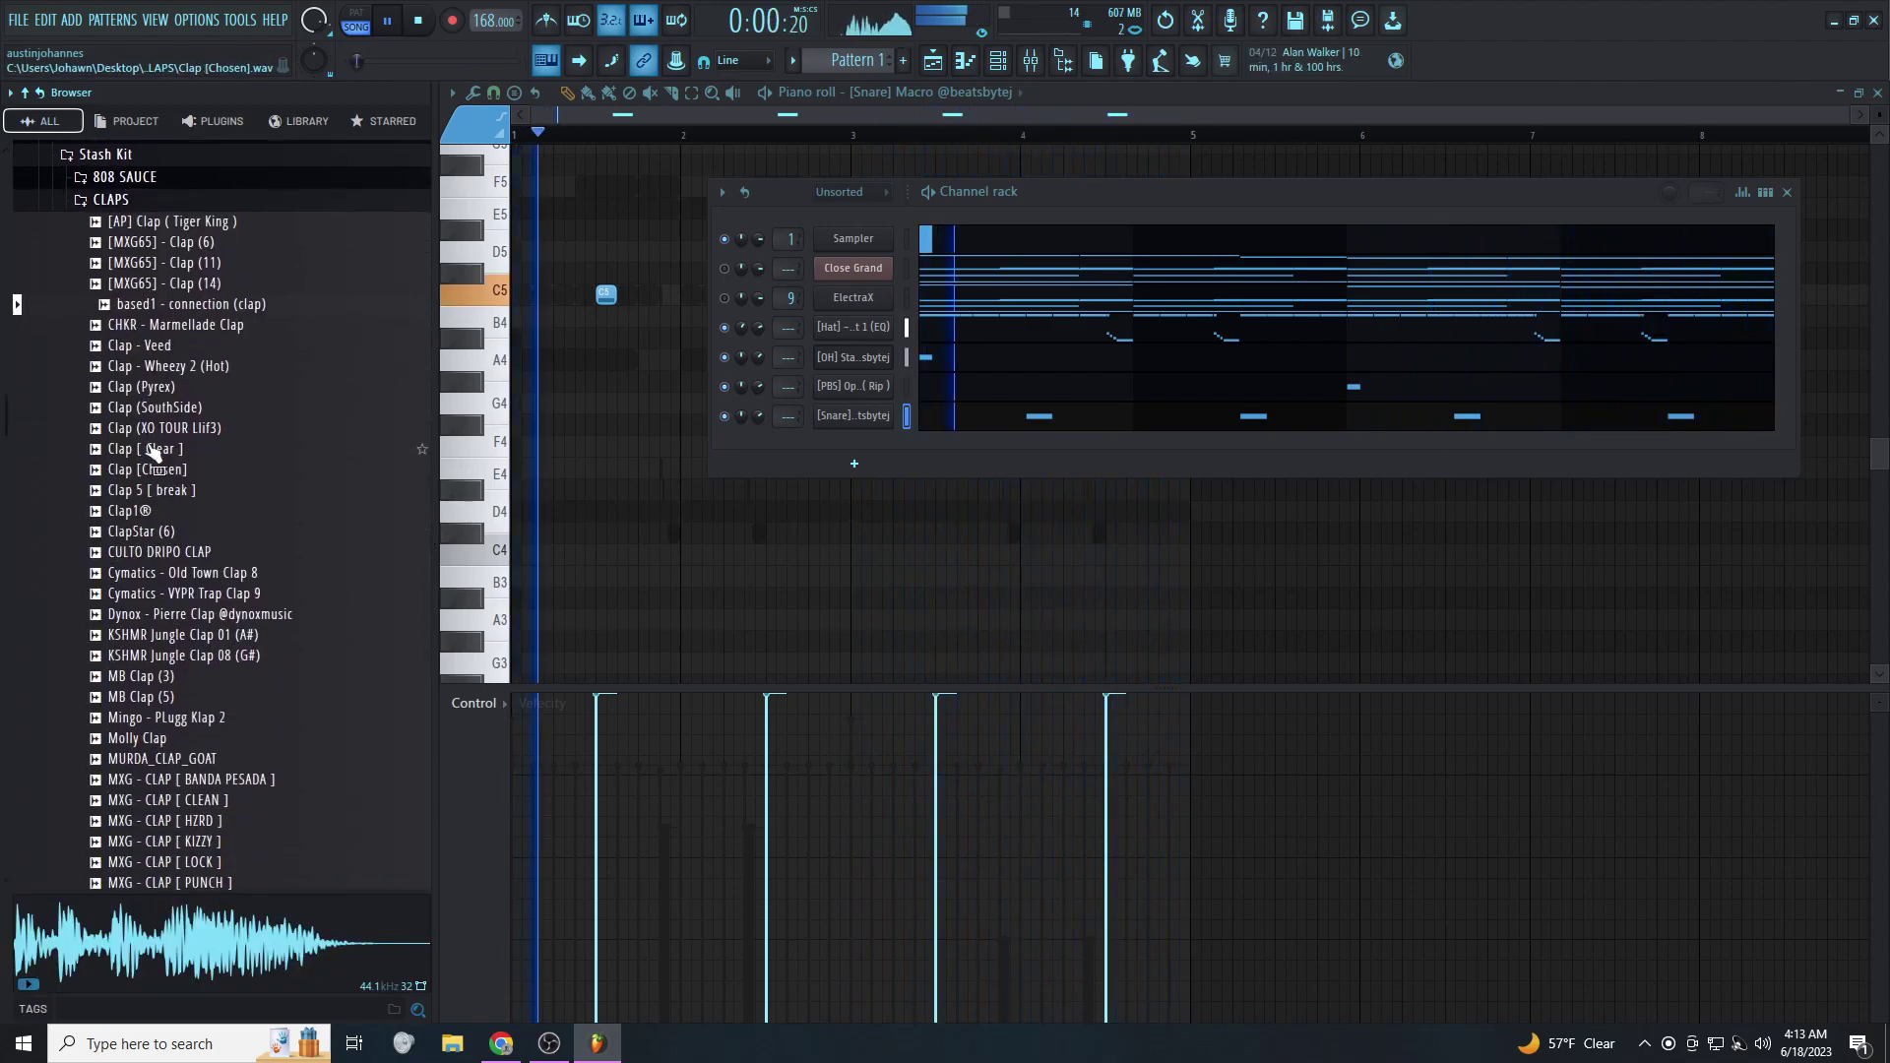
left_click_drag(182, 300, 886, 463)
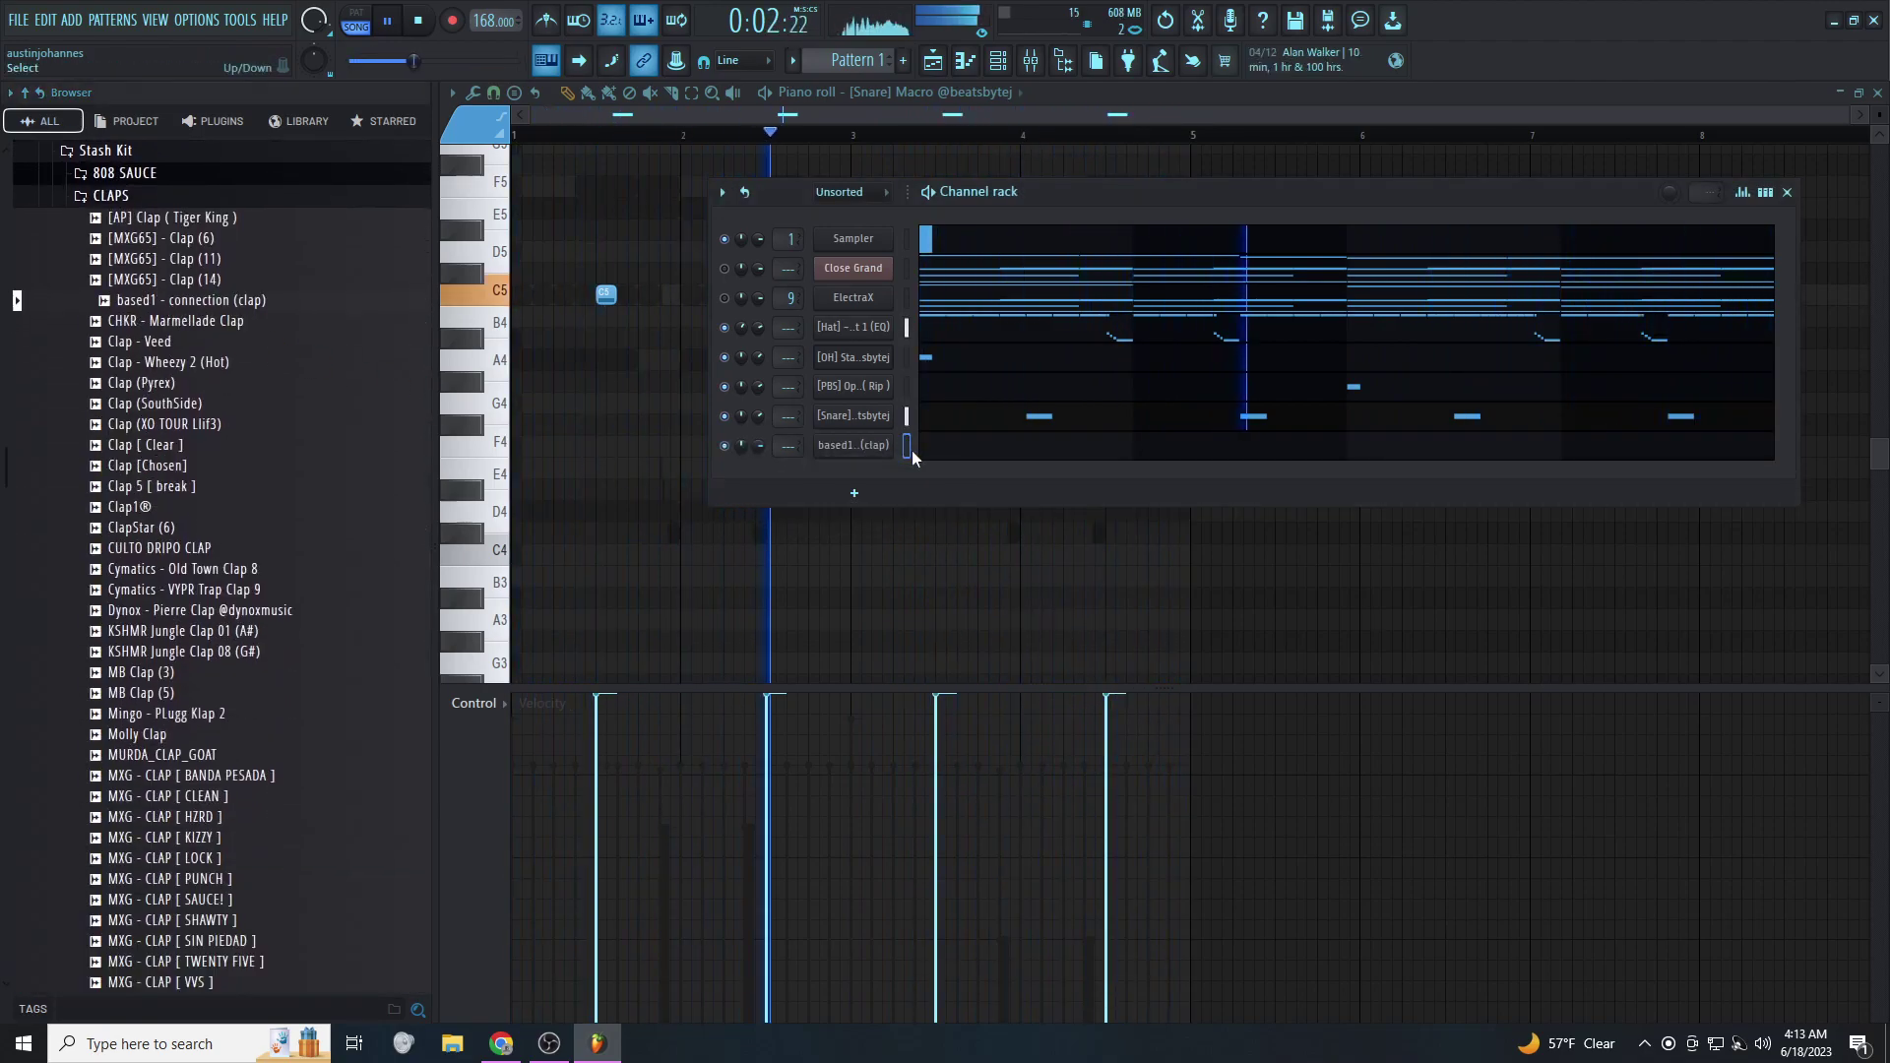
Give the clap channel the snare's beat-3 hits, with volume at about 37% and pitch at -200 cents
left_click_drag(761, 445, 760, 484)
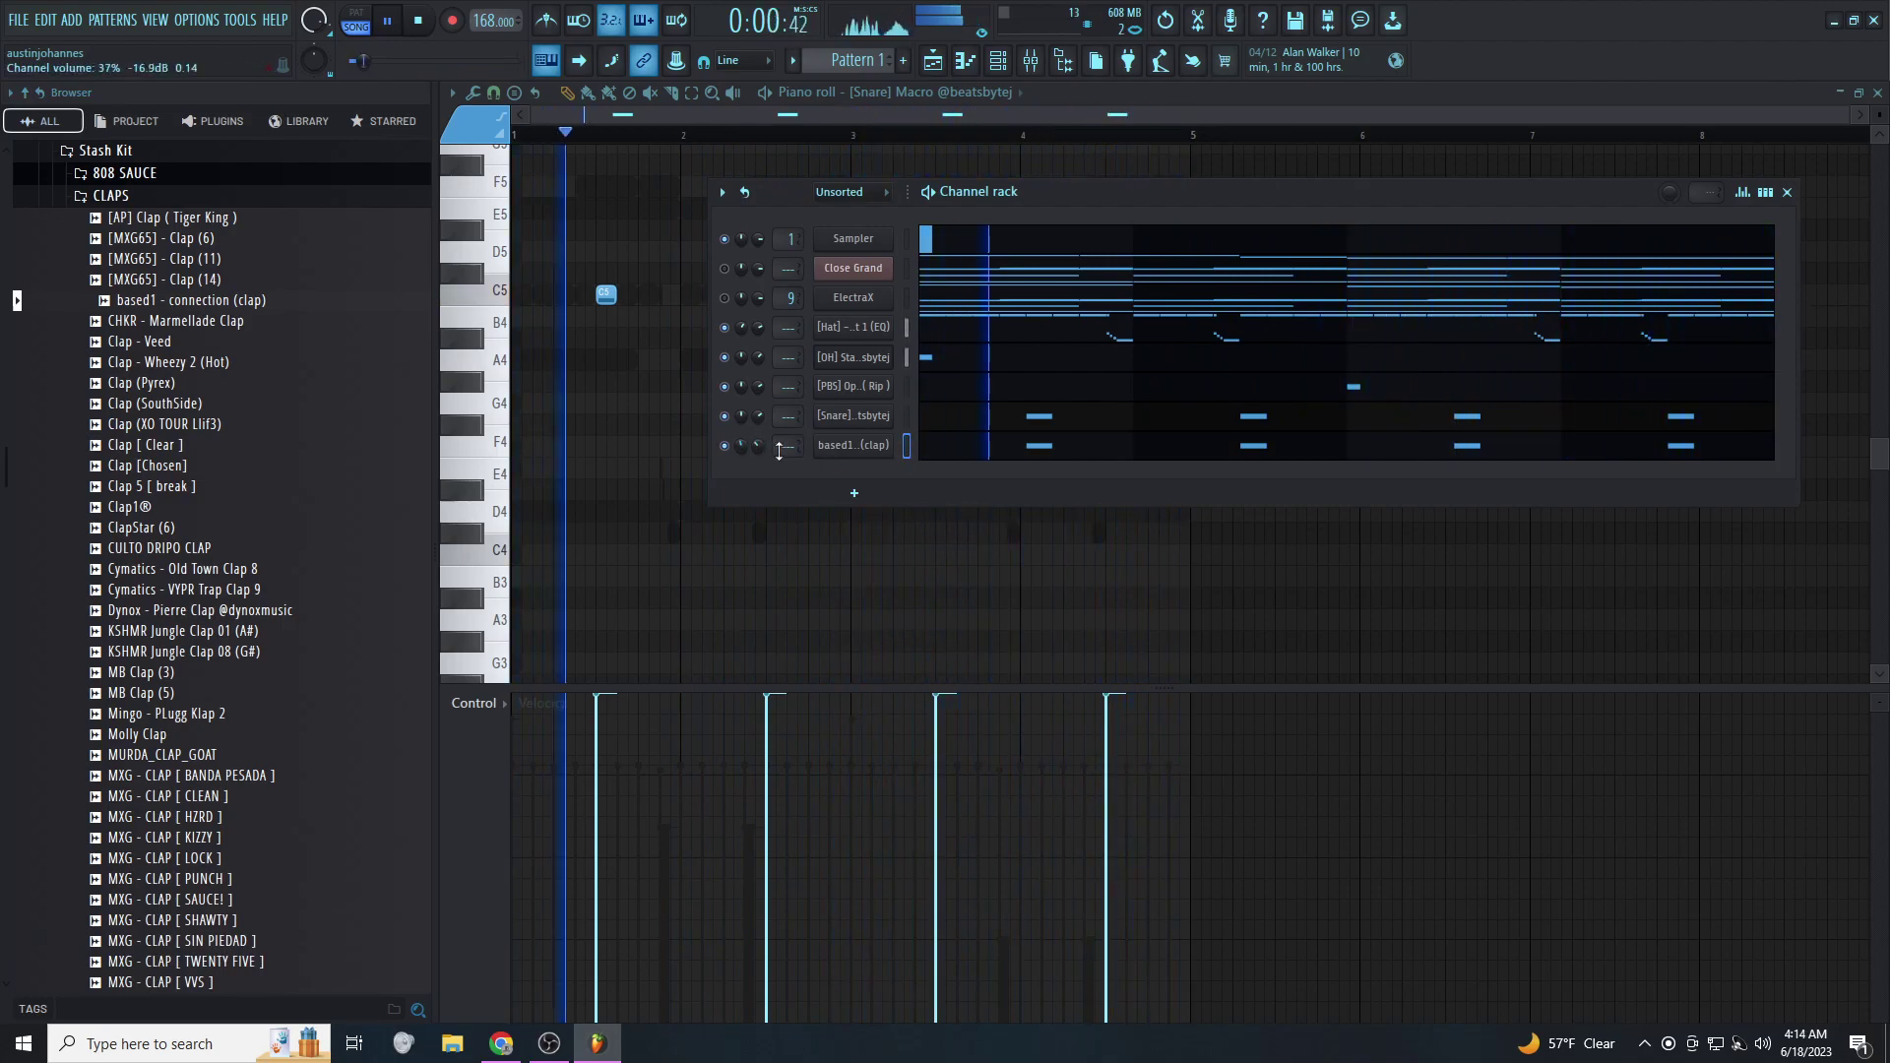
left_click(819, 448)
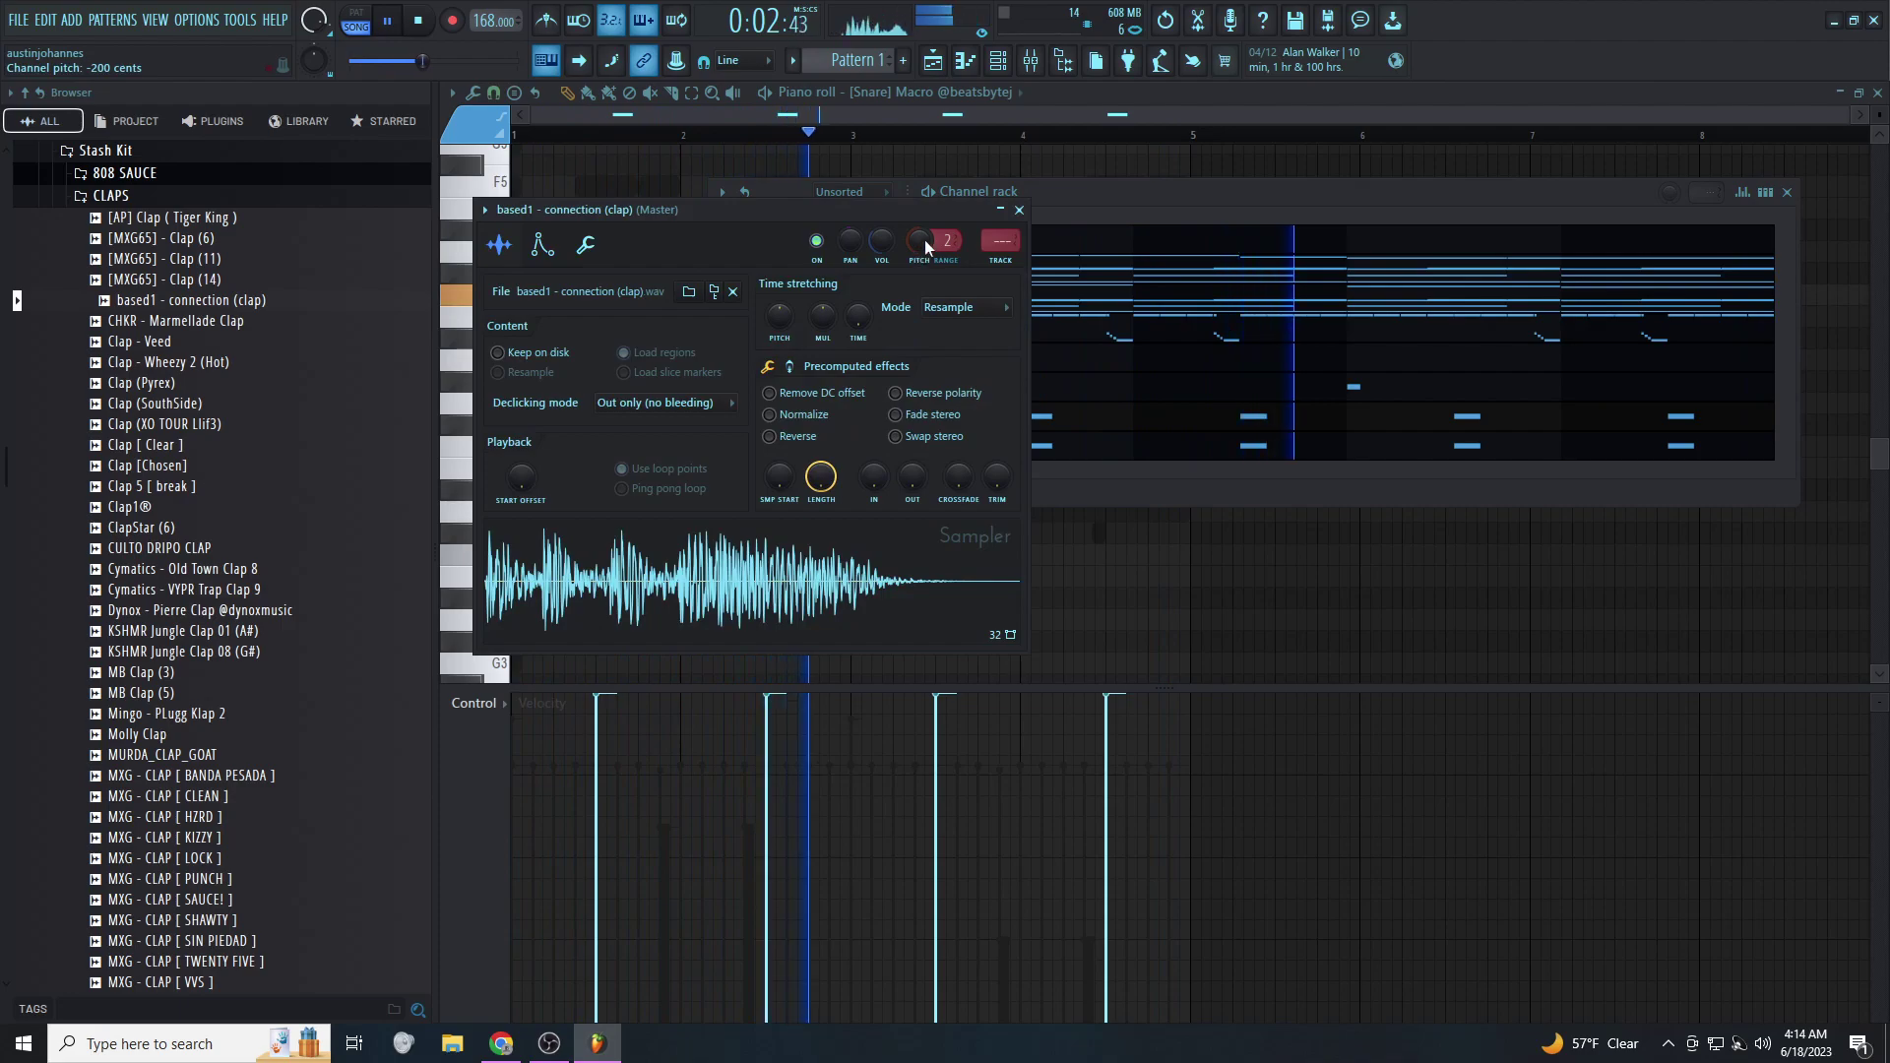
left_click(1019, 209)
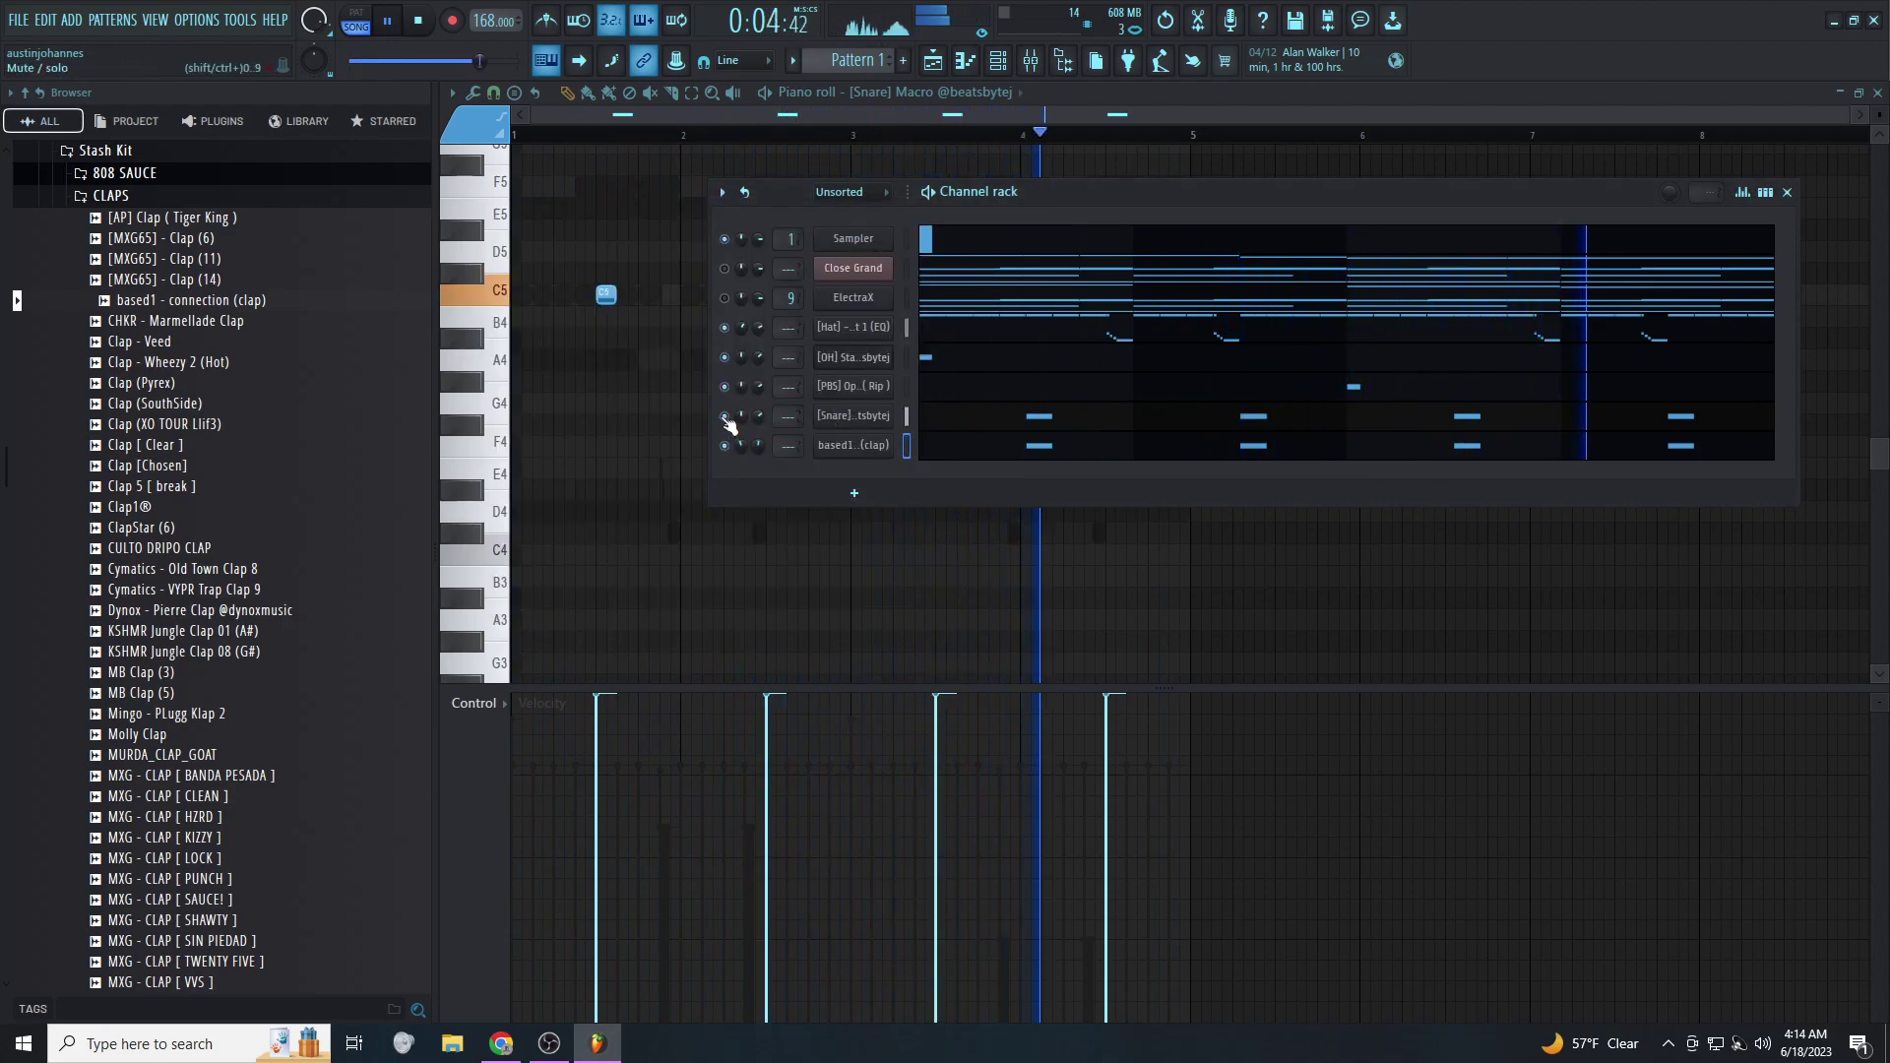
Fine-tune the clap channel's volume while the snare is temporarily muted
left_click(724, 415)
mouse_move(760, 445)
left_mouse_down()
mouse_move(759, 419)
mouse_move(758, 455)
left_mouse_up()
left_click(725, 415)
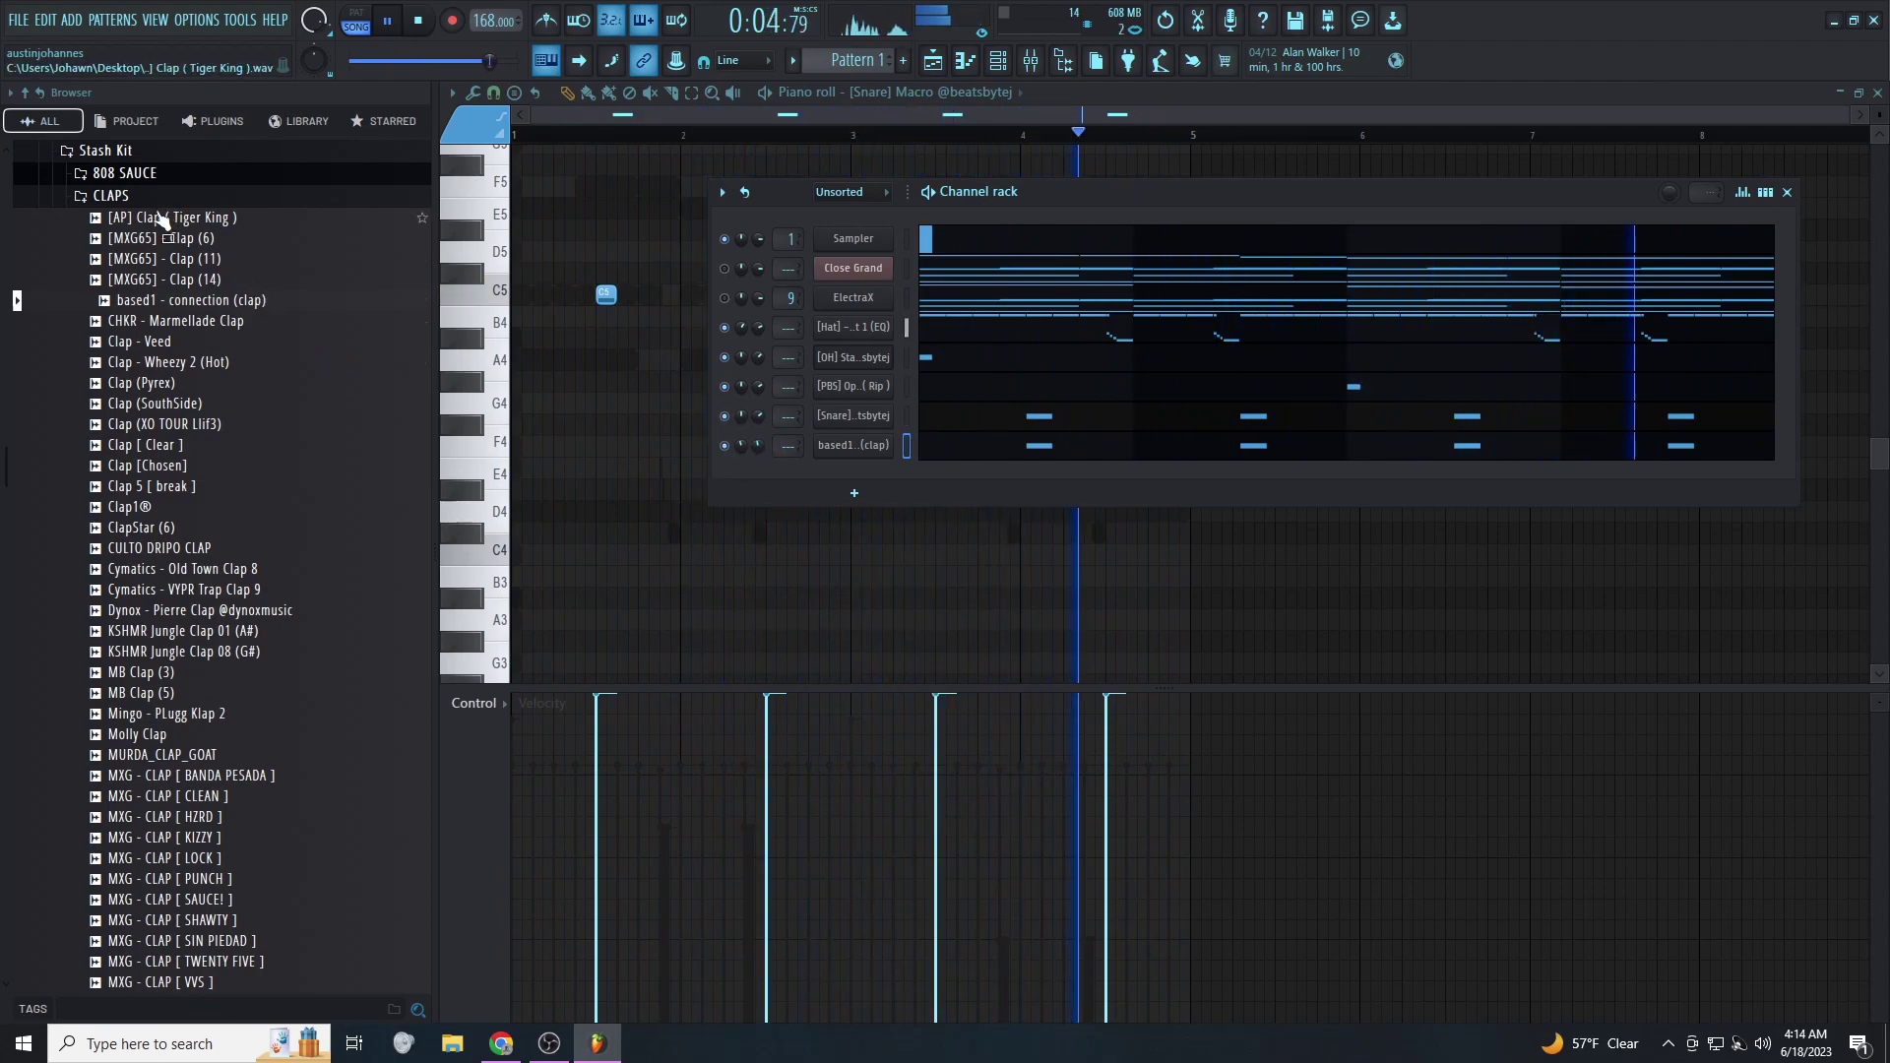
Look through the recently used files and examine the lowest notes in the Sampler channel's piano roll
left_click(111, 196)
scroll(148, 247, "up", 10)
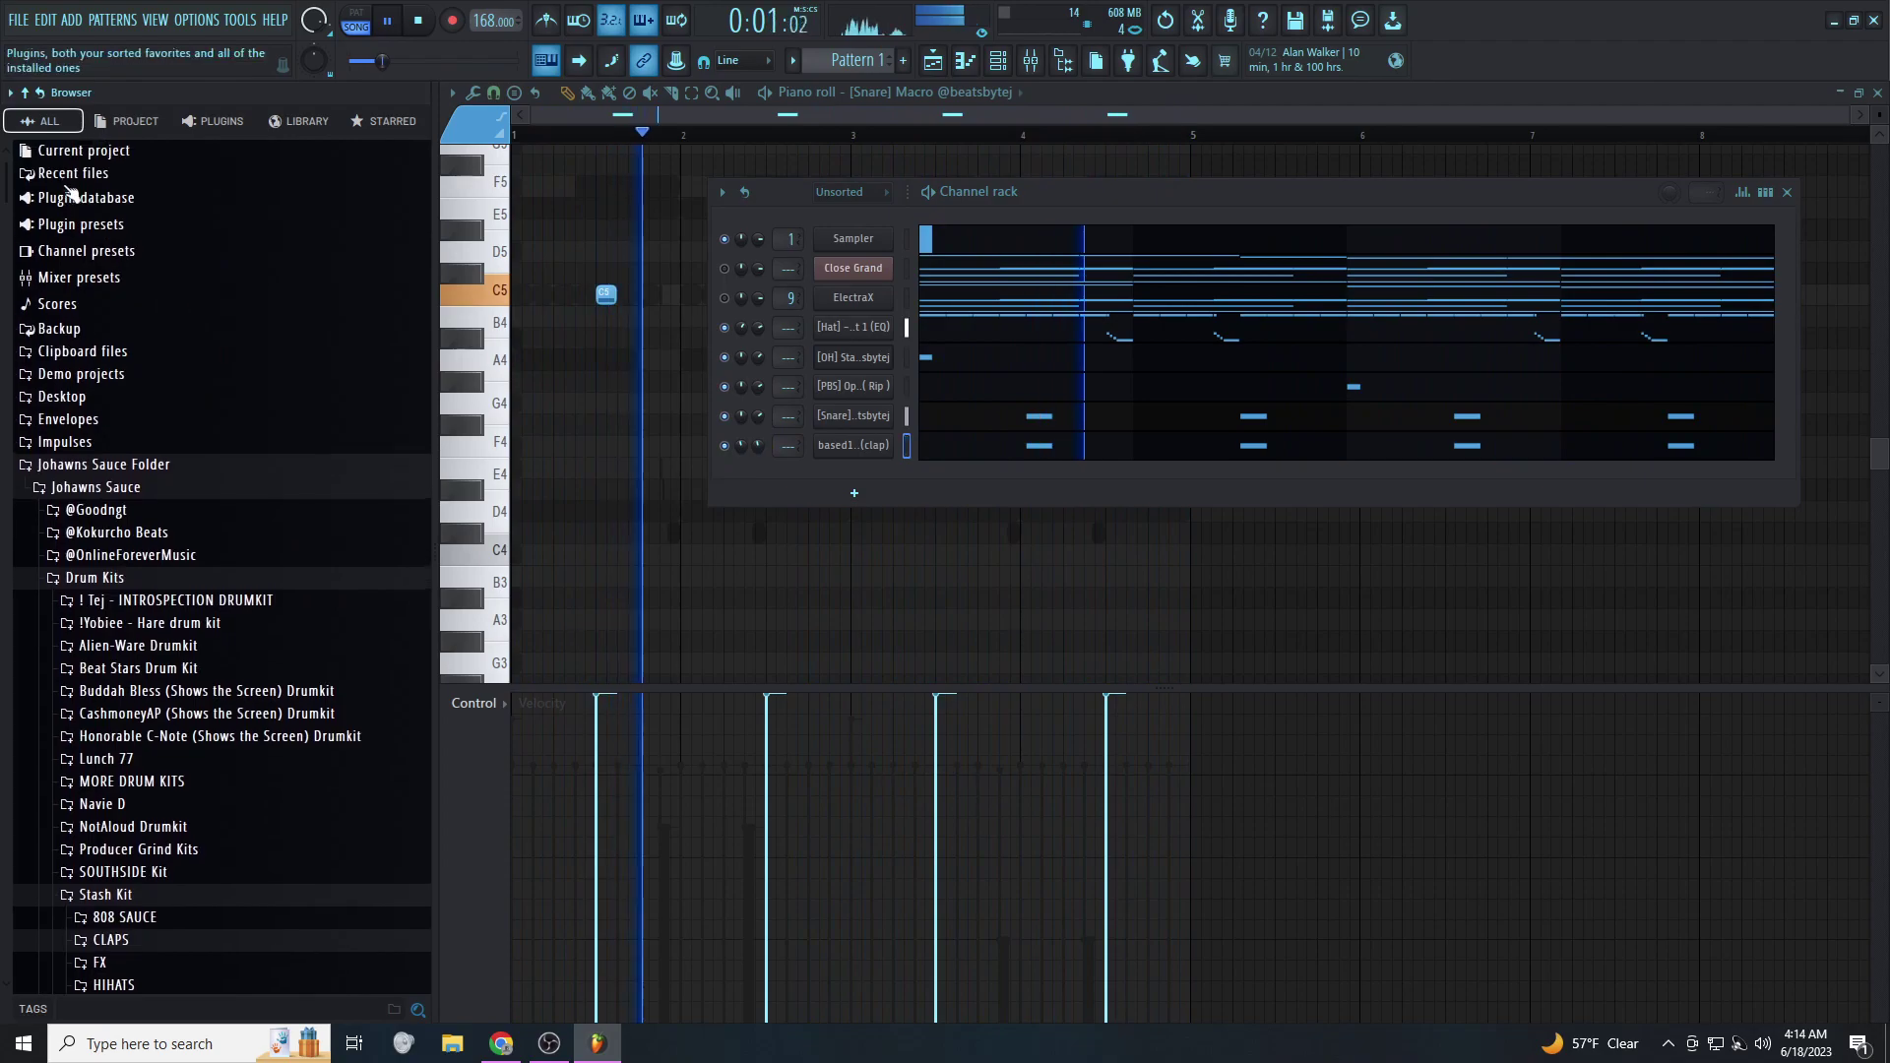
left_click(71, 173)
scroll(138, 339, "down", 8)
scroll(138, 340, "up", 8)
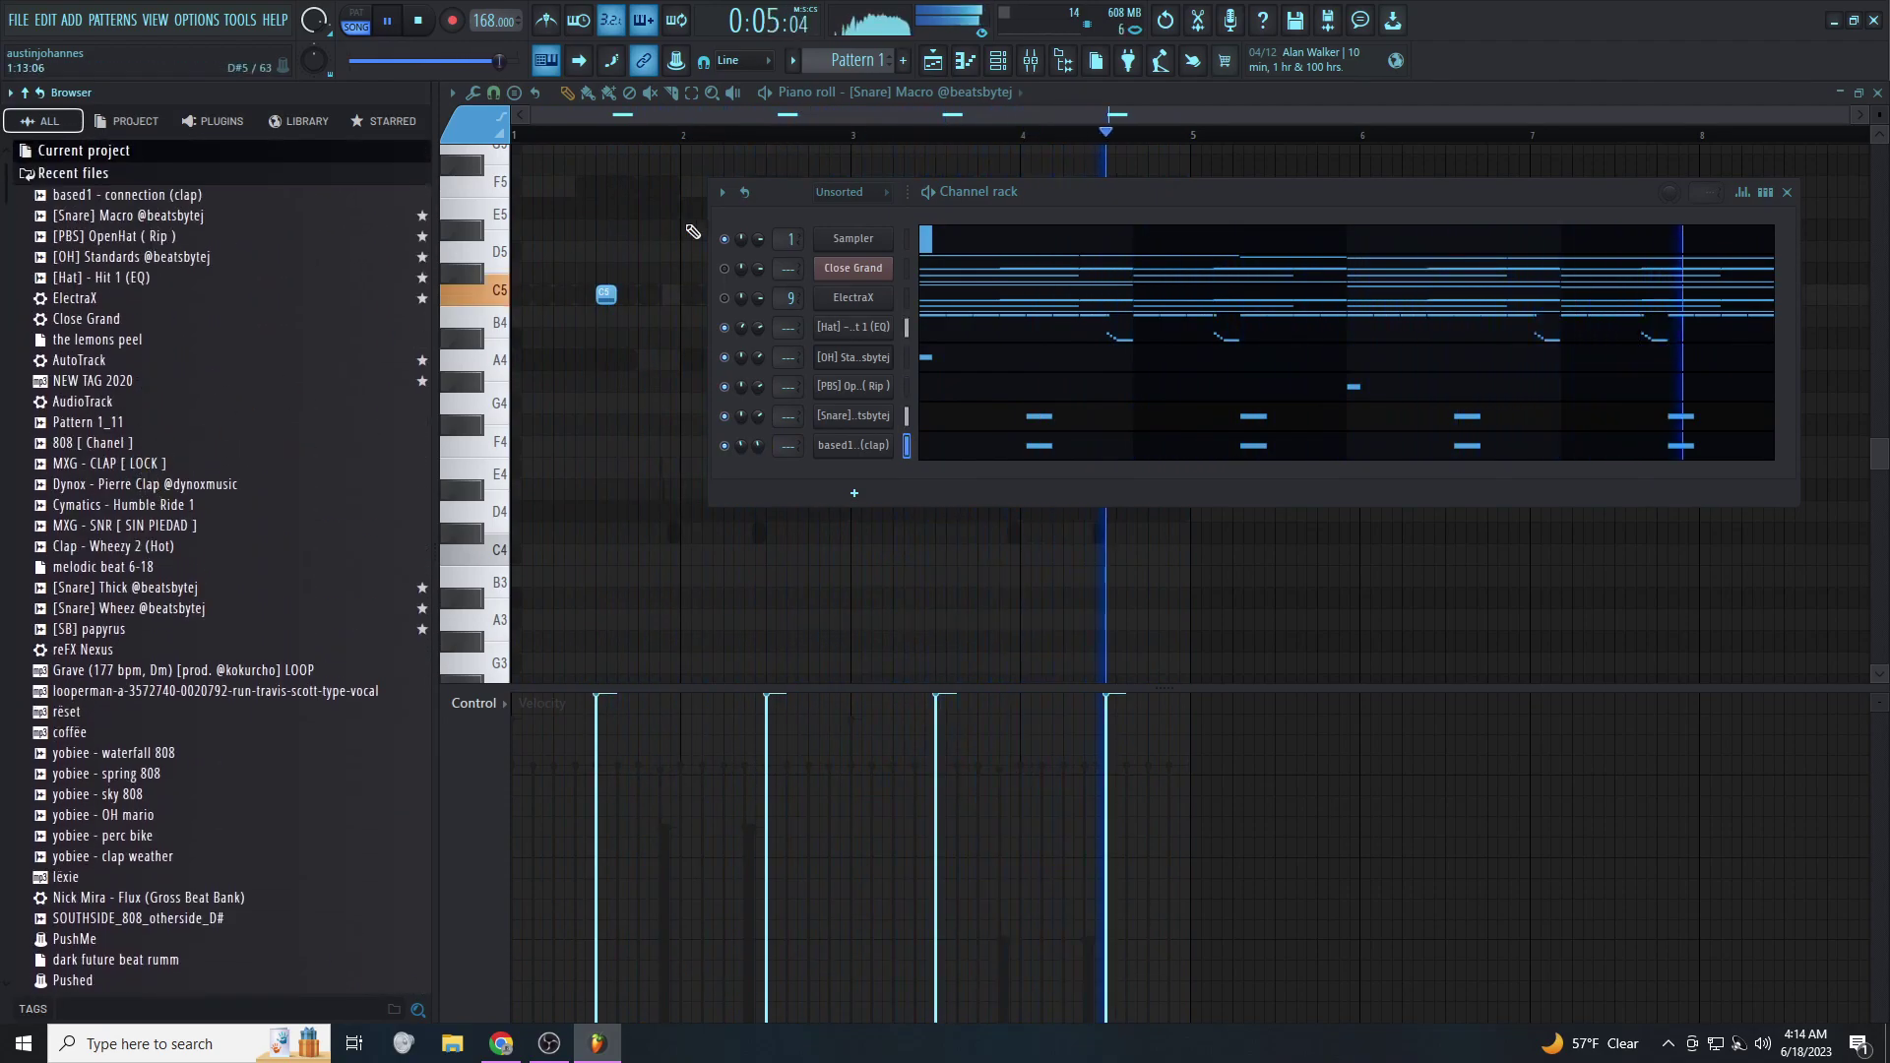
left_click(980, 261)
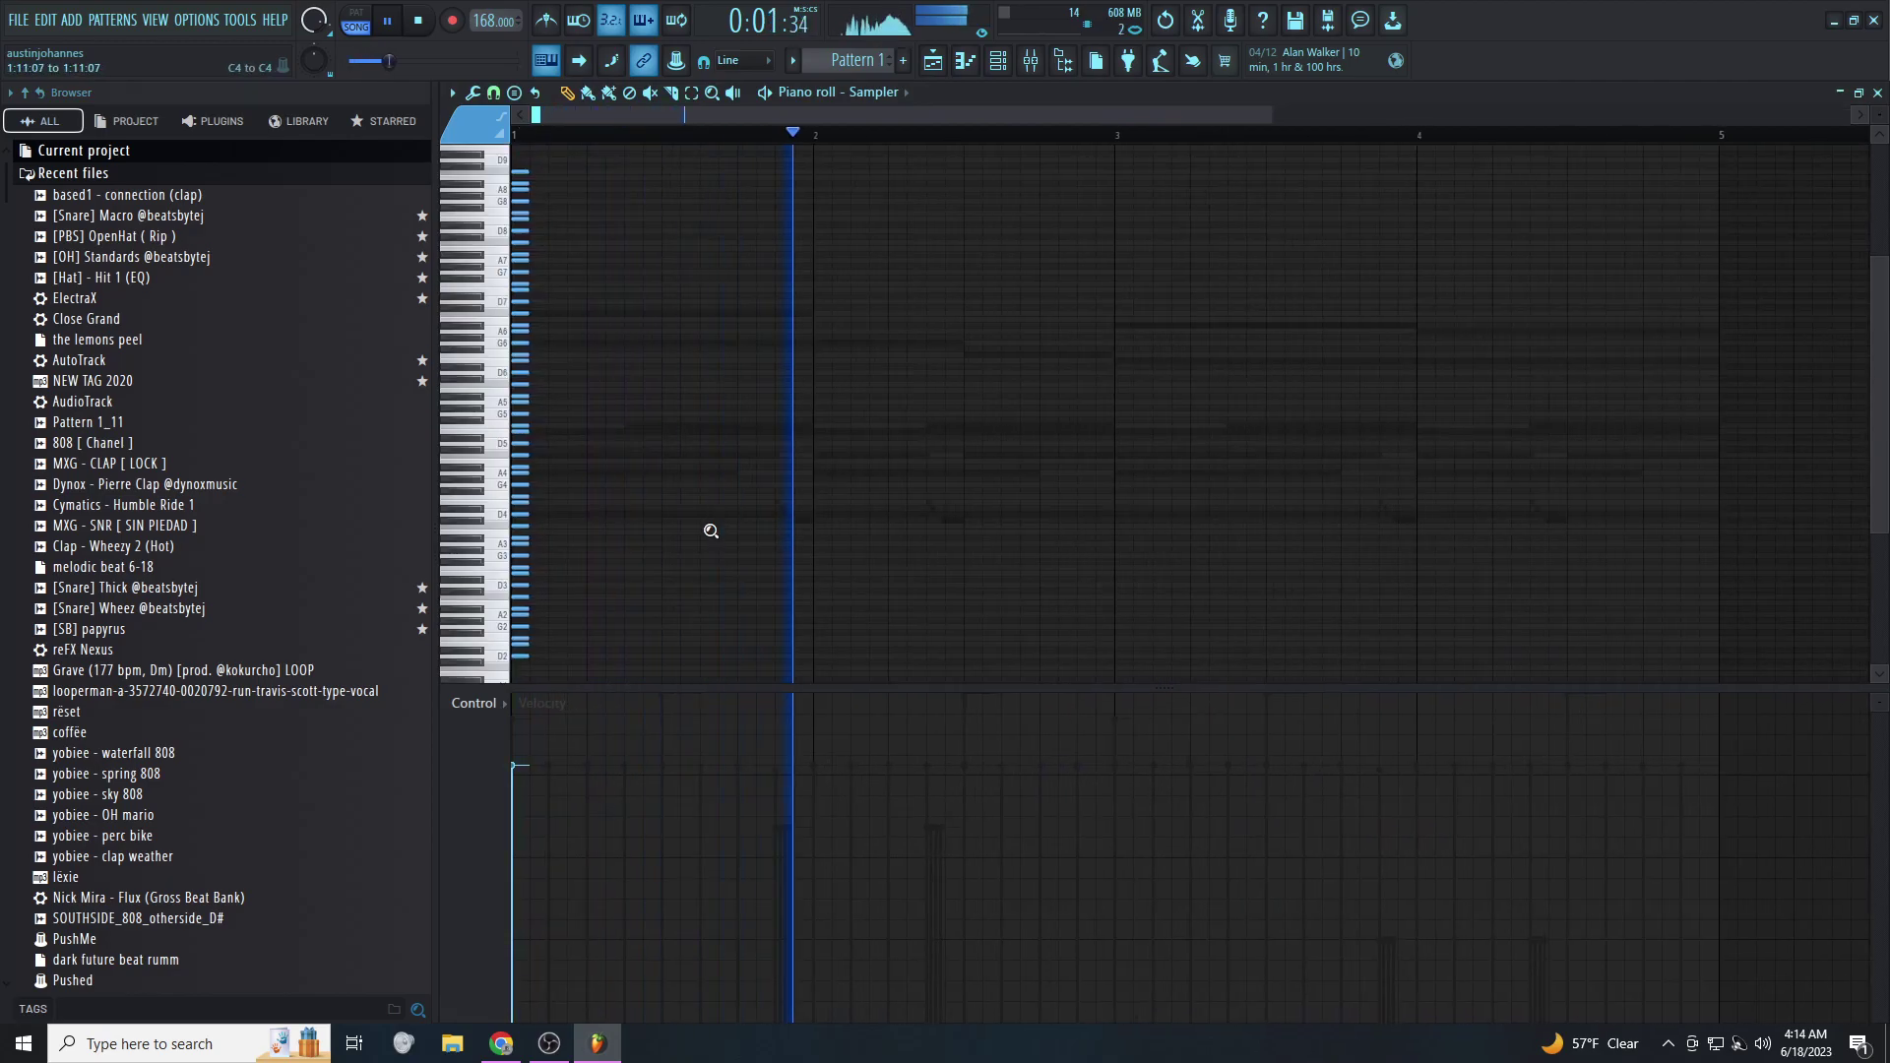
scroll(540, 586, "down", 8)
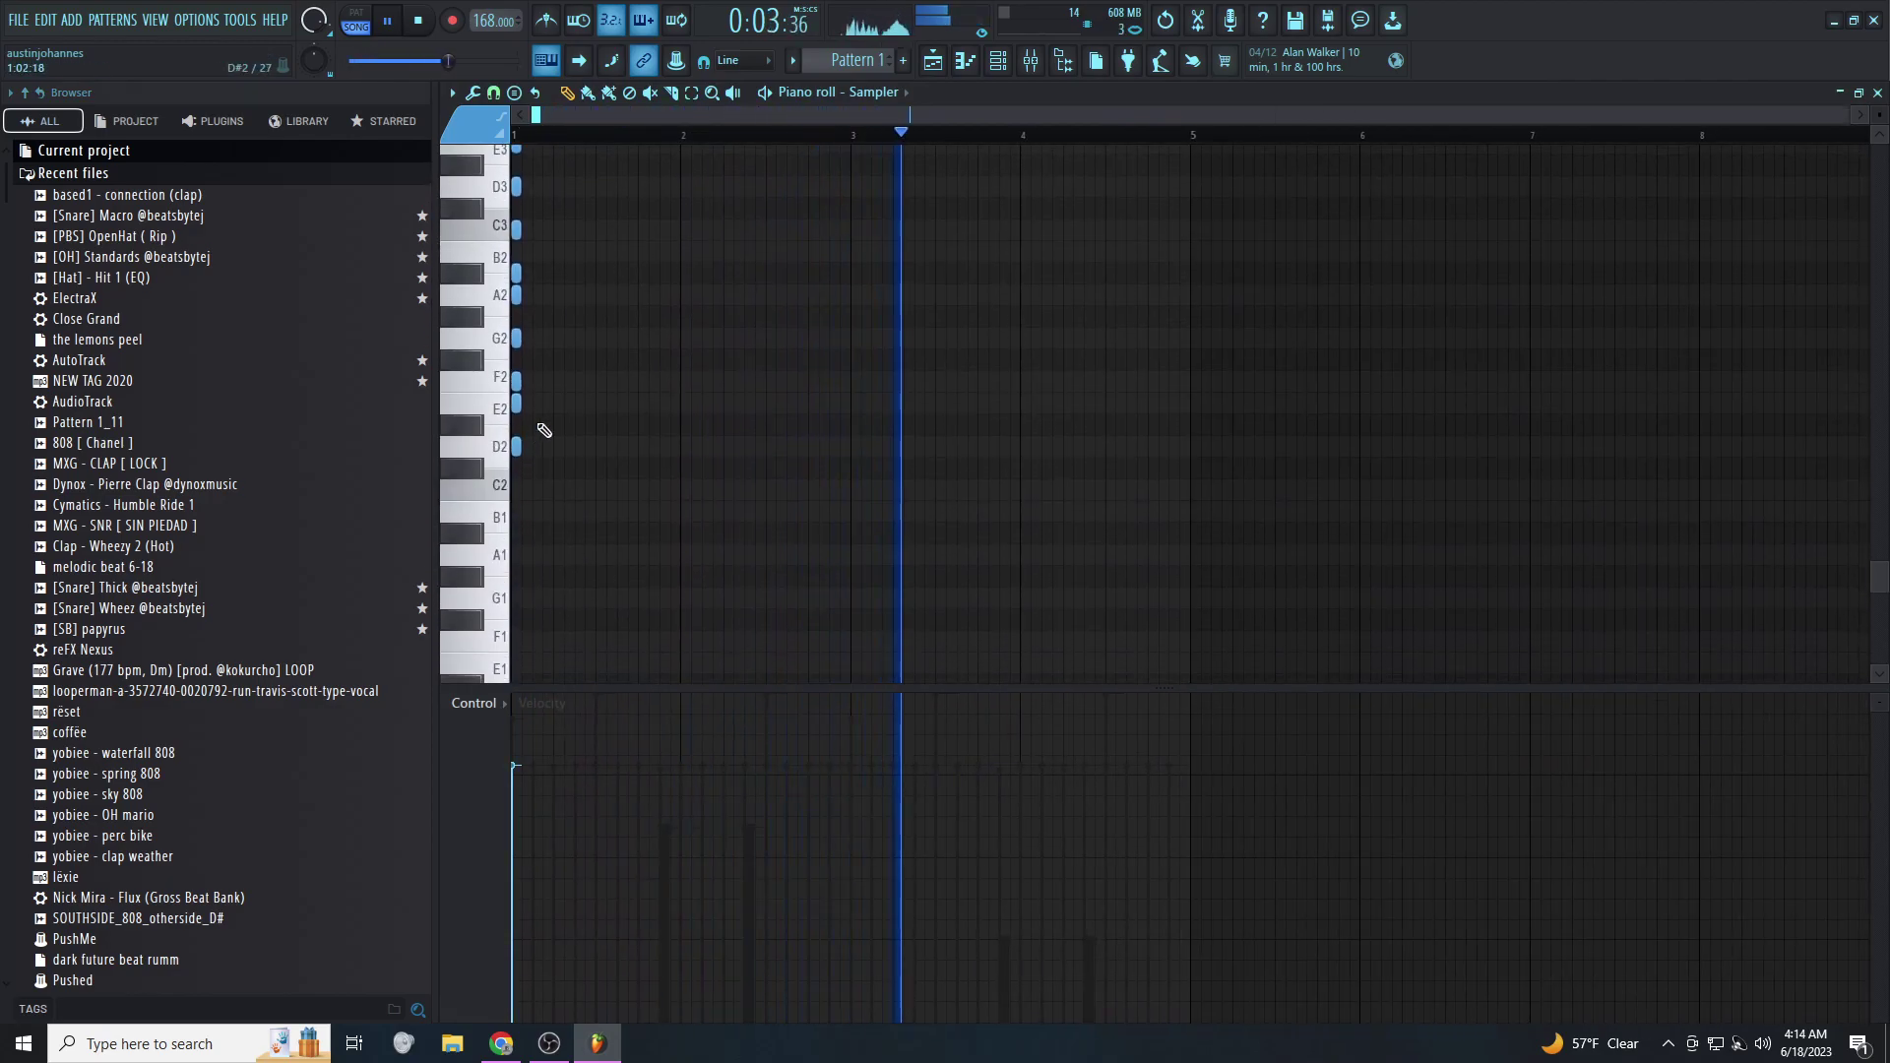
left_click(1019, 61)
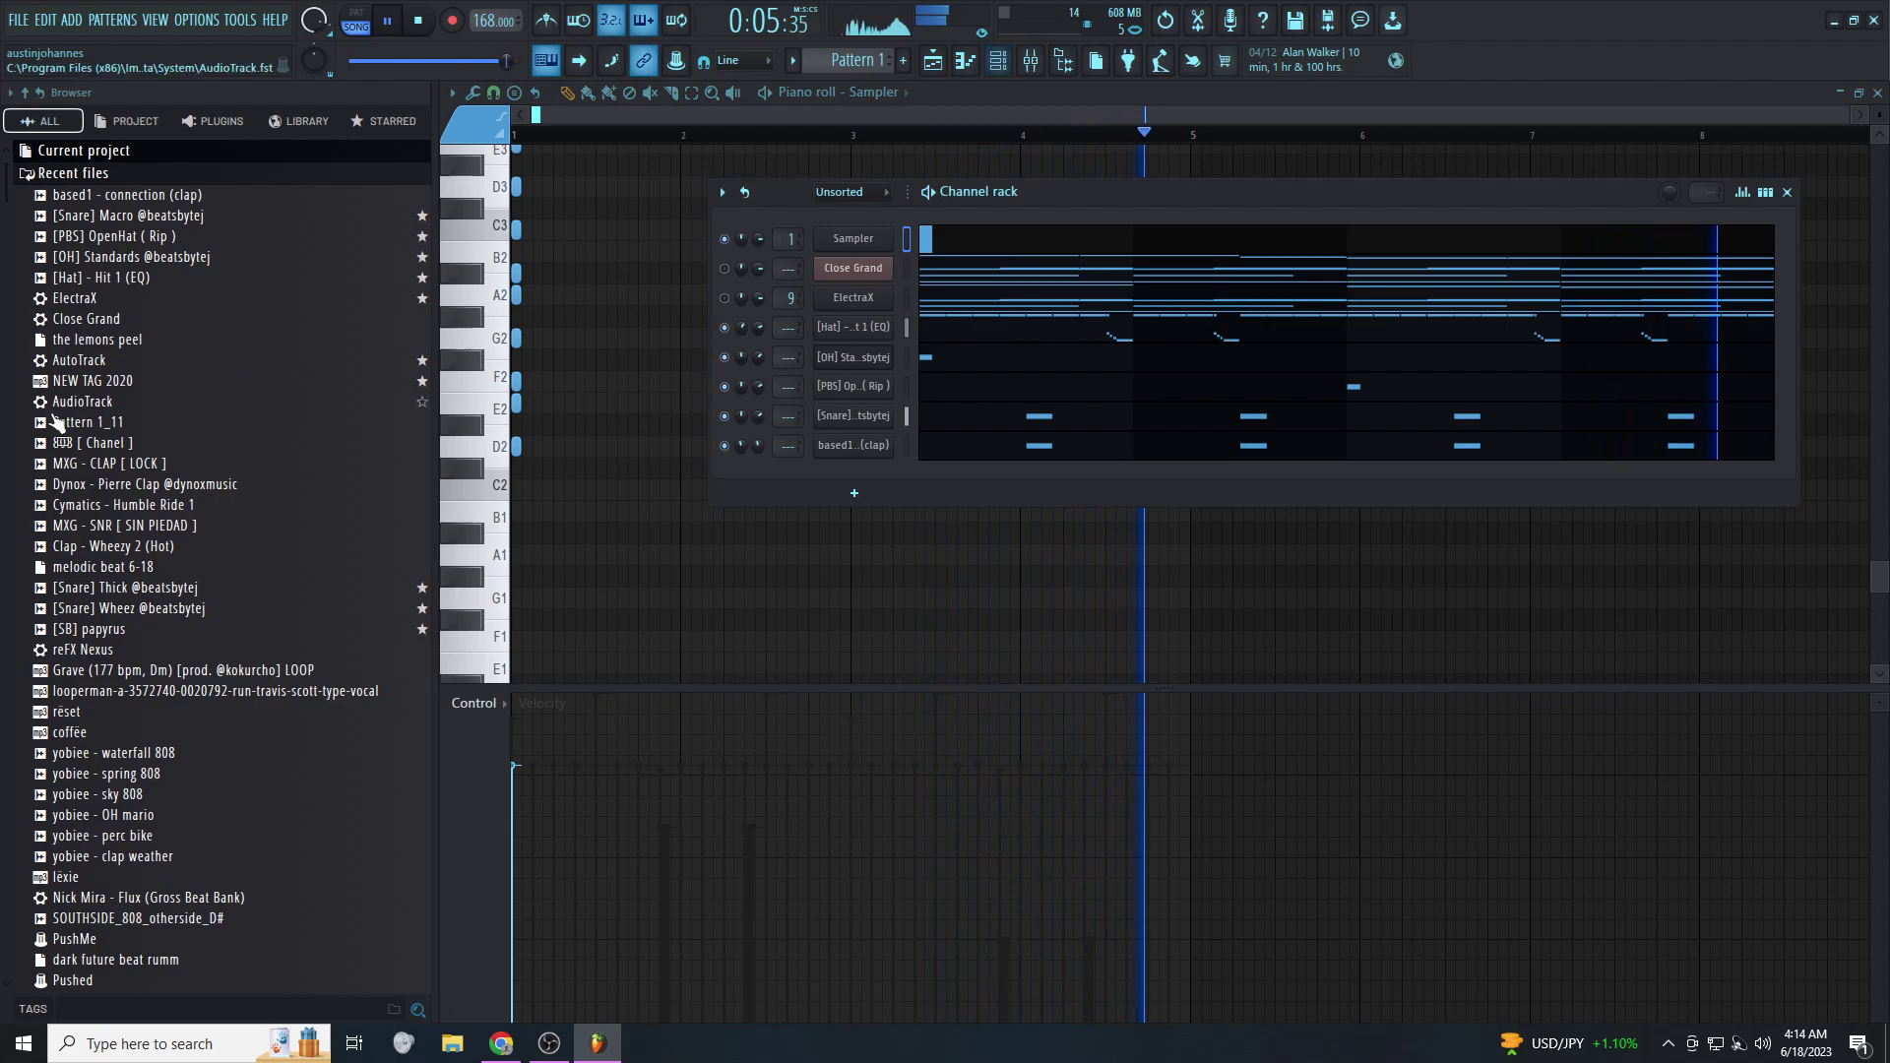
left_click(89, 173)
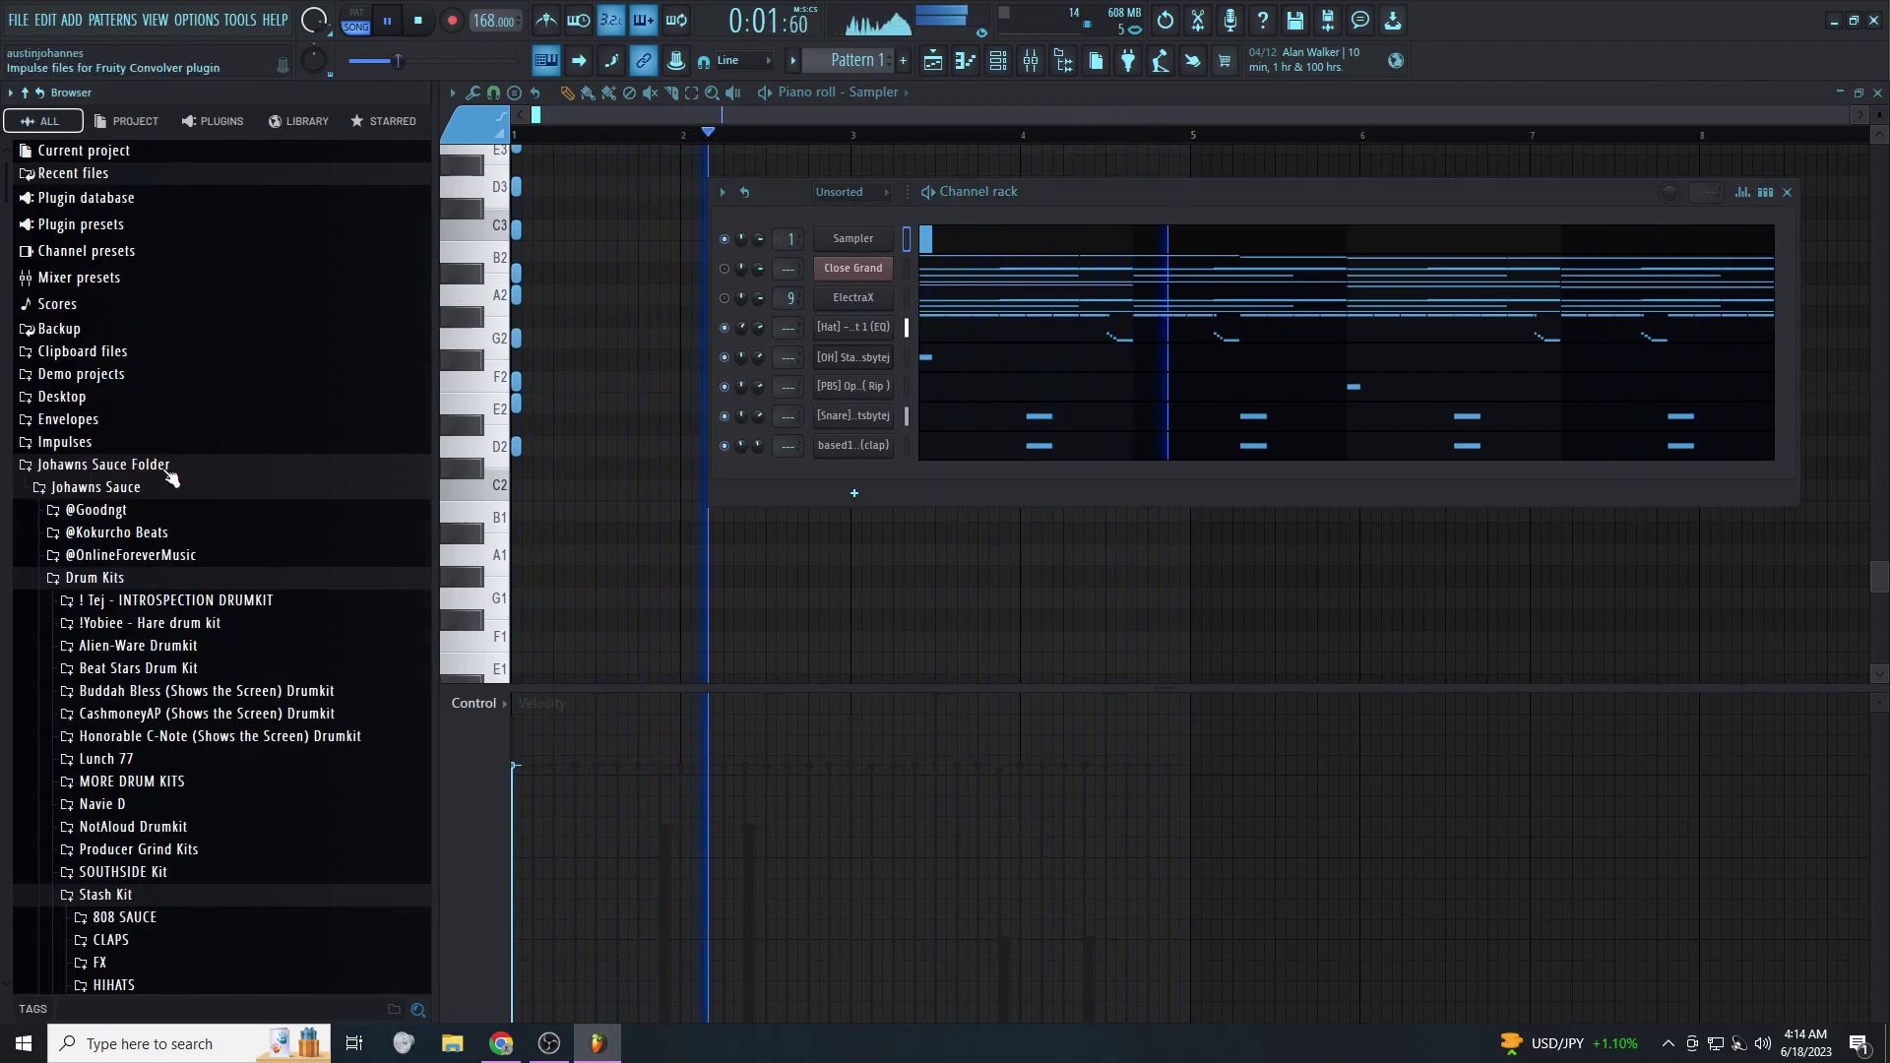
left_click(108, 174)
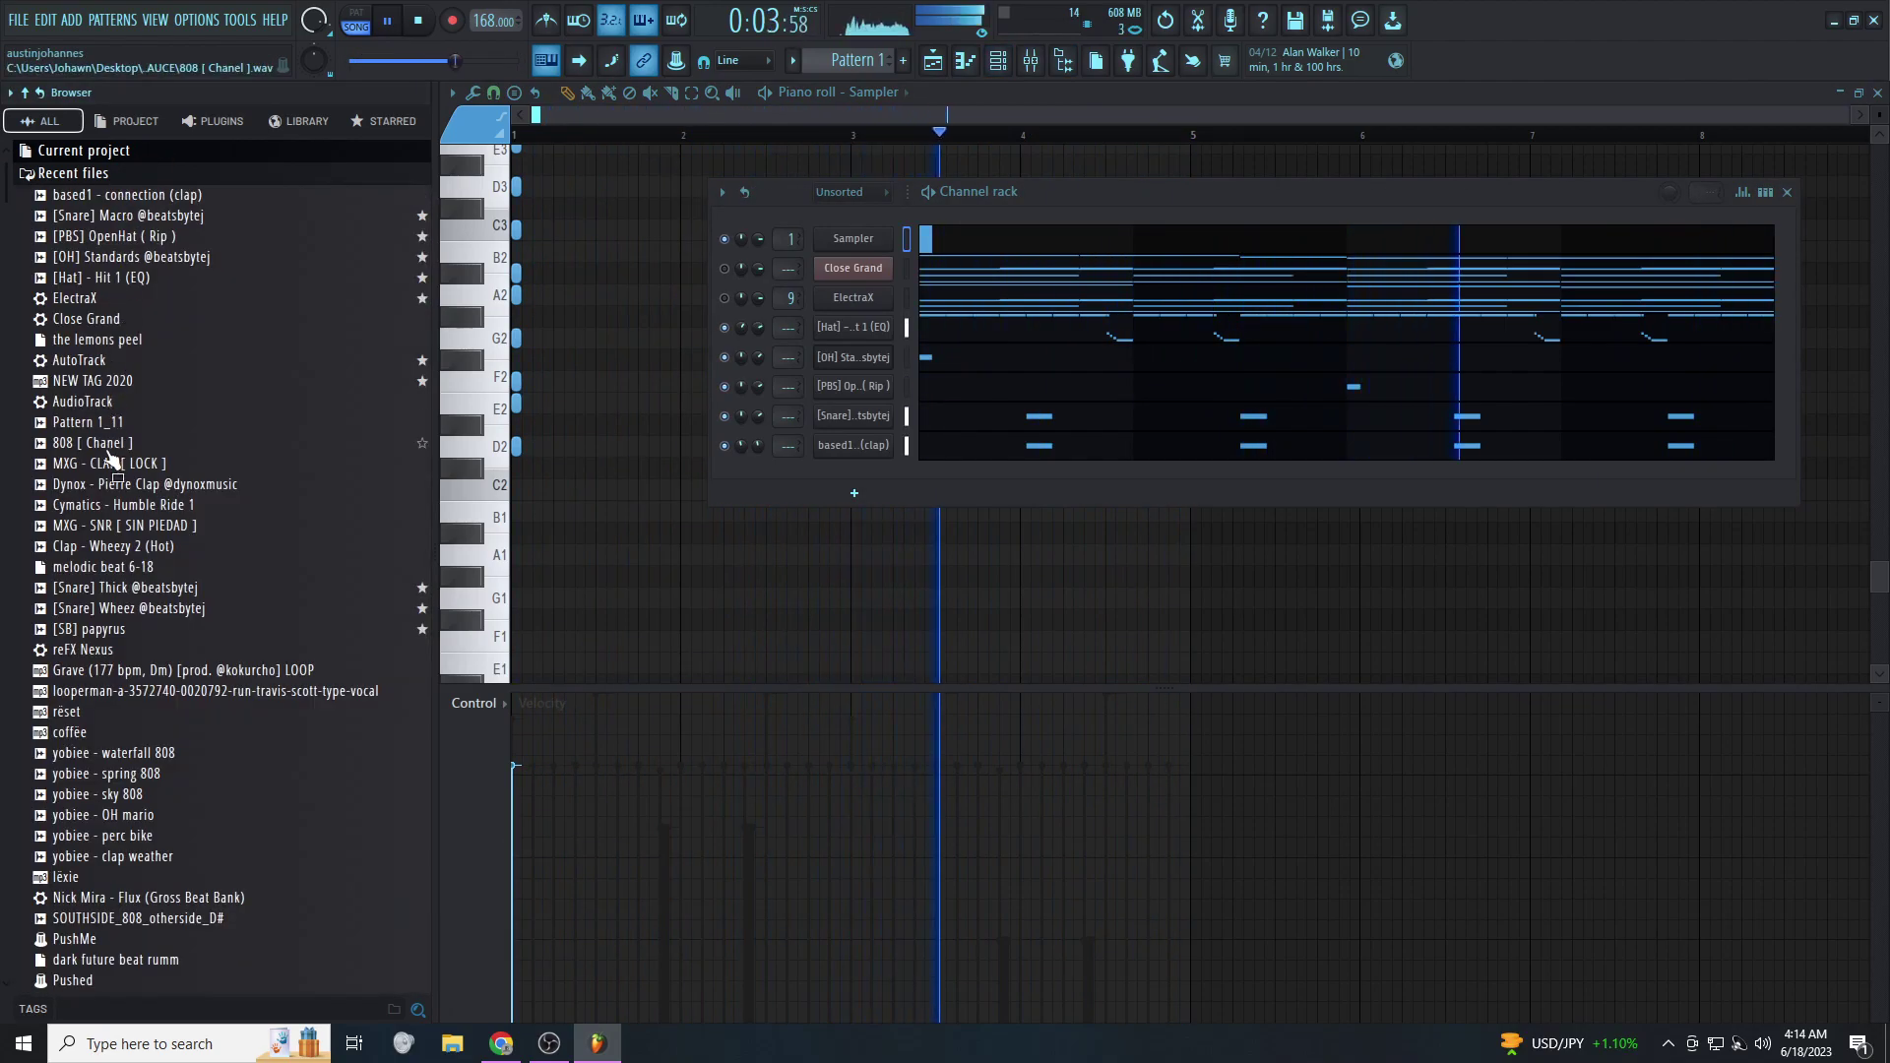
scroll(126, 370, "down", 2)
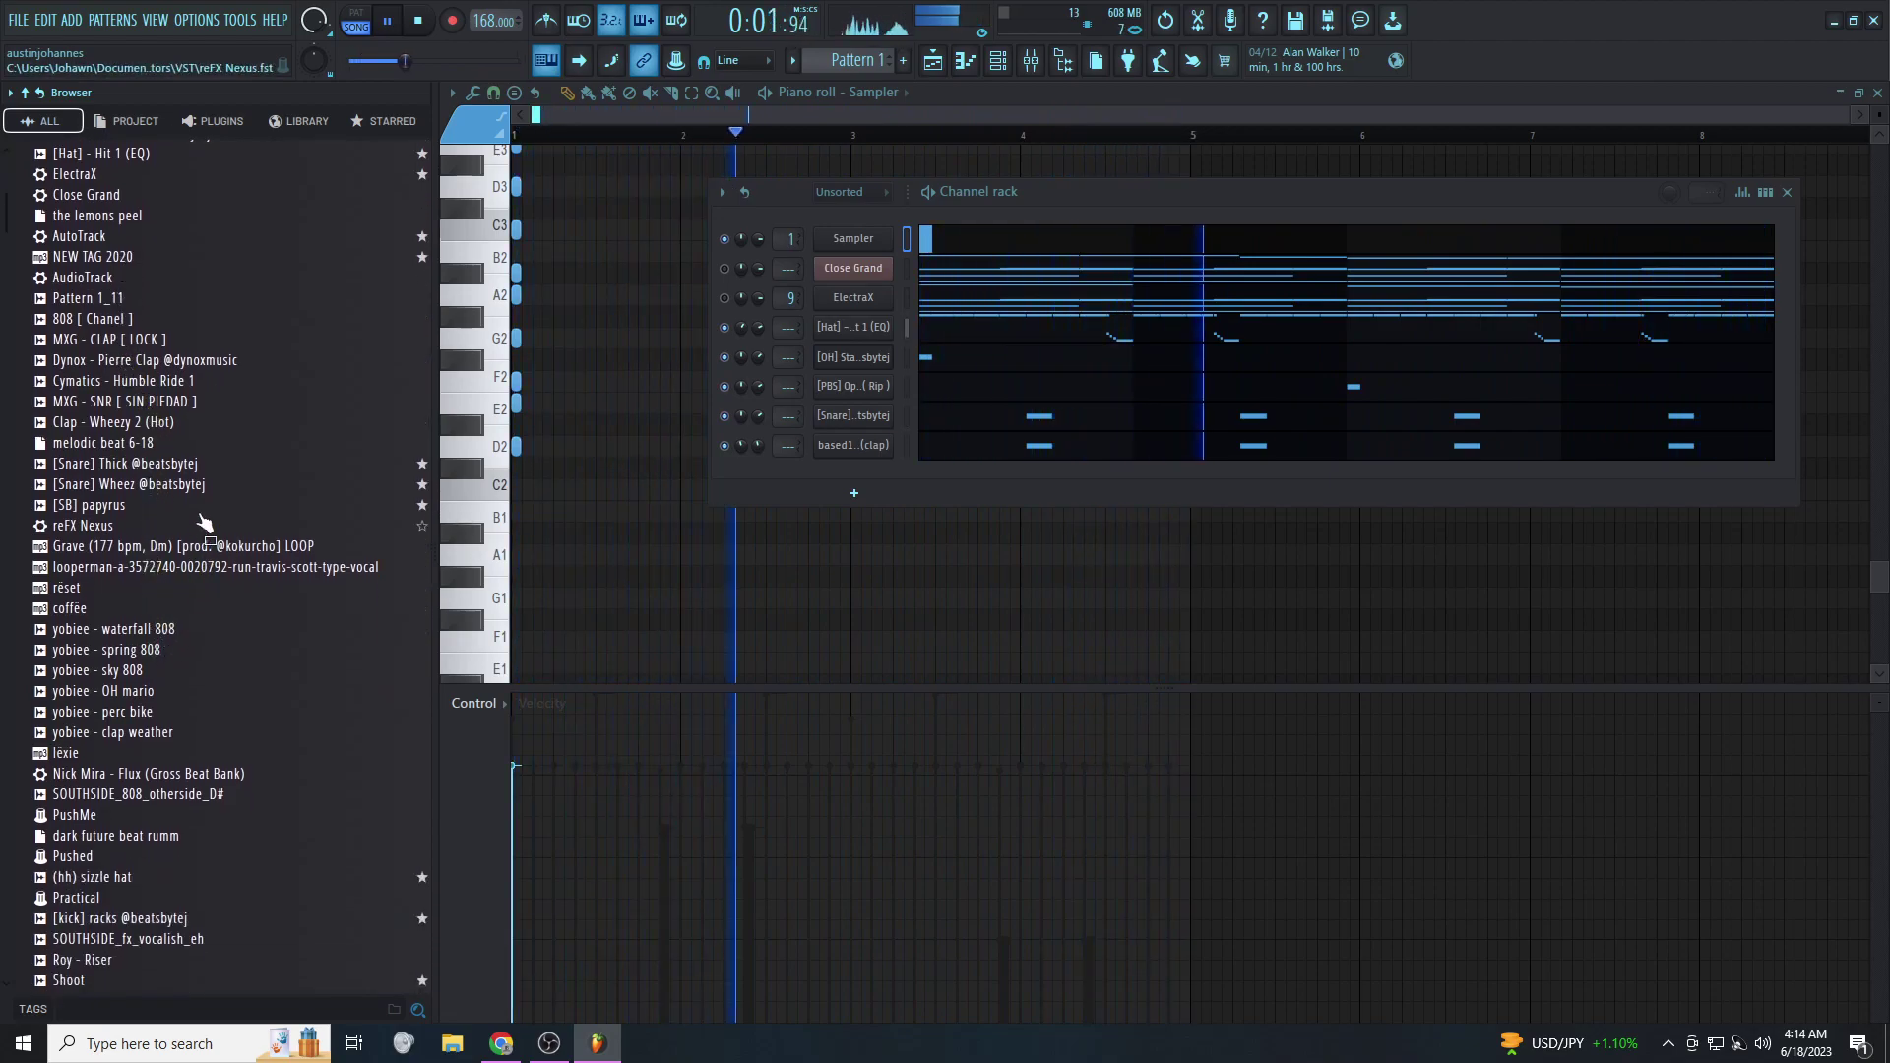
scroll(202, 486, "up", 2)
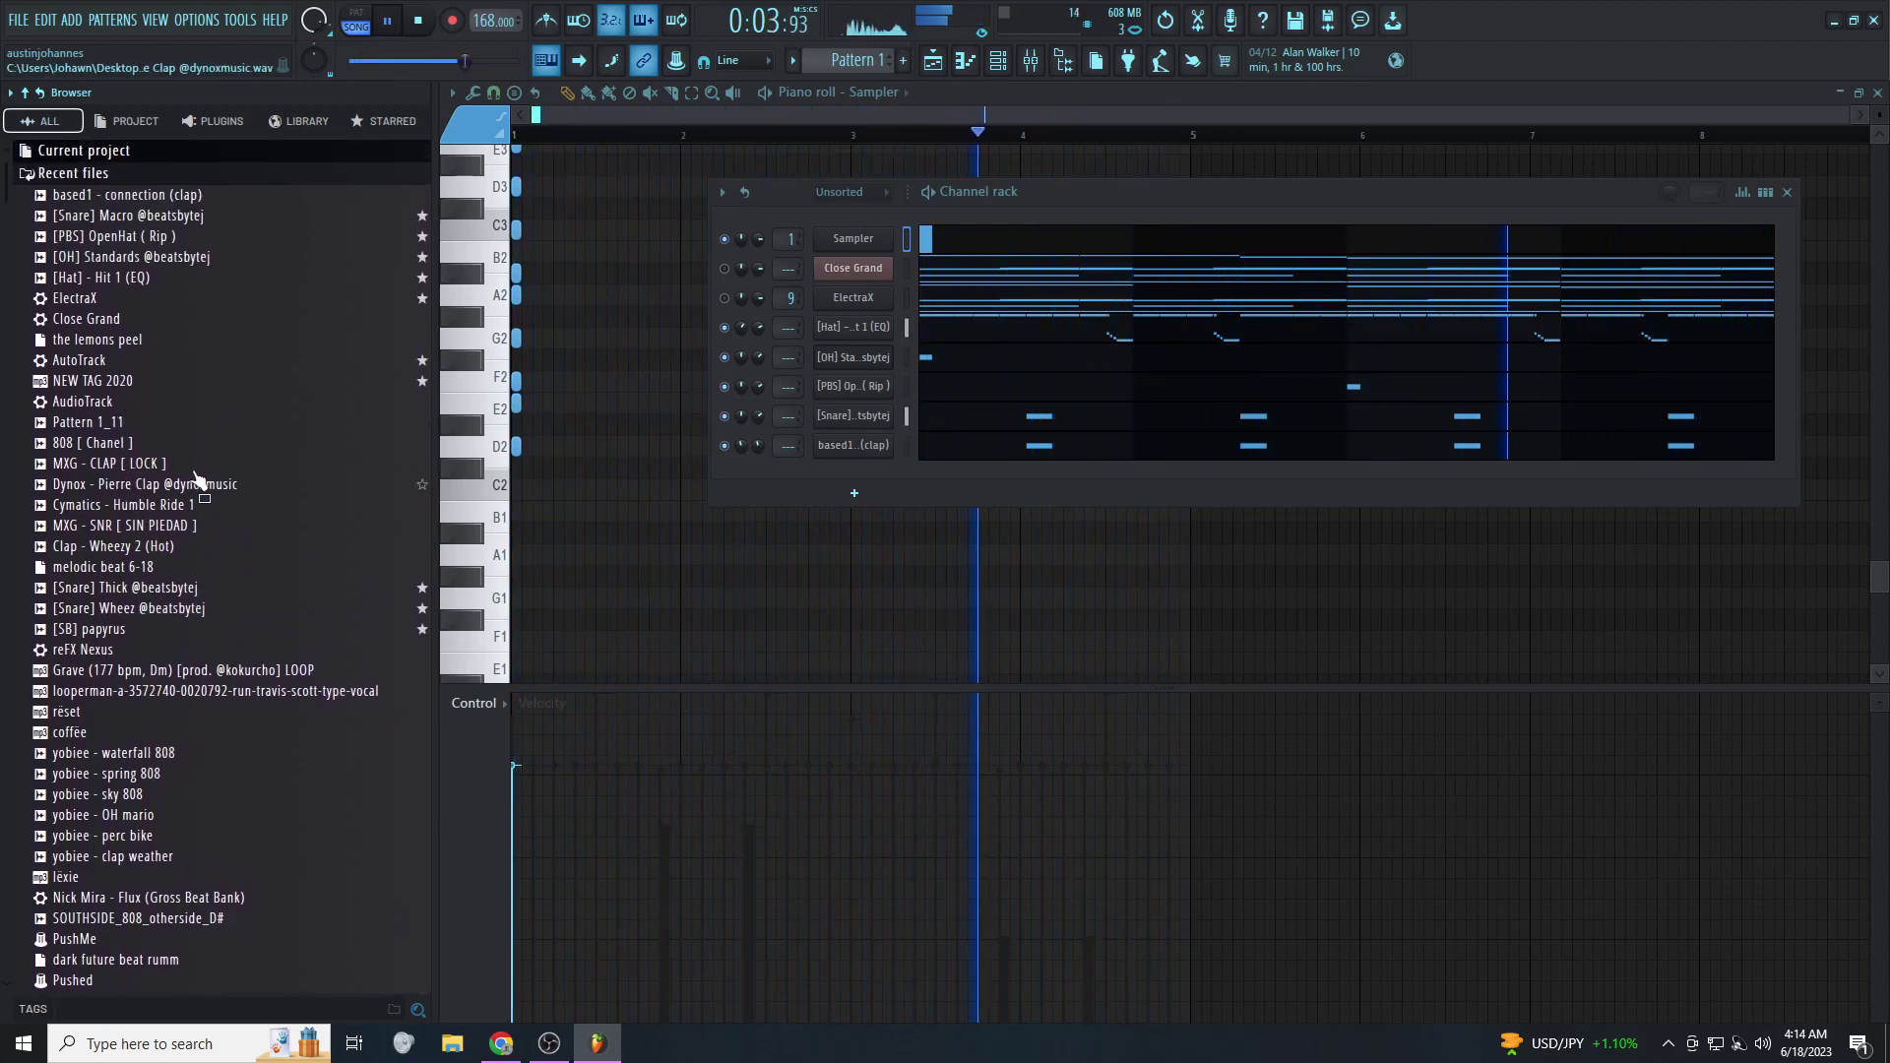
Audition the 808s in the Alien-Ware Drumkit and add 808 (7) as a new channel
left_click(148, 175)
scroll(153, 532, "down", 4)
left_click(106, 646)
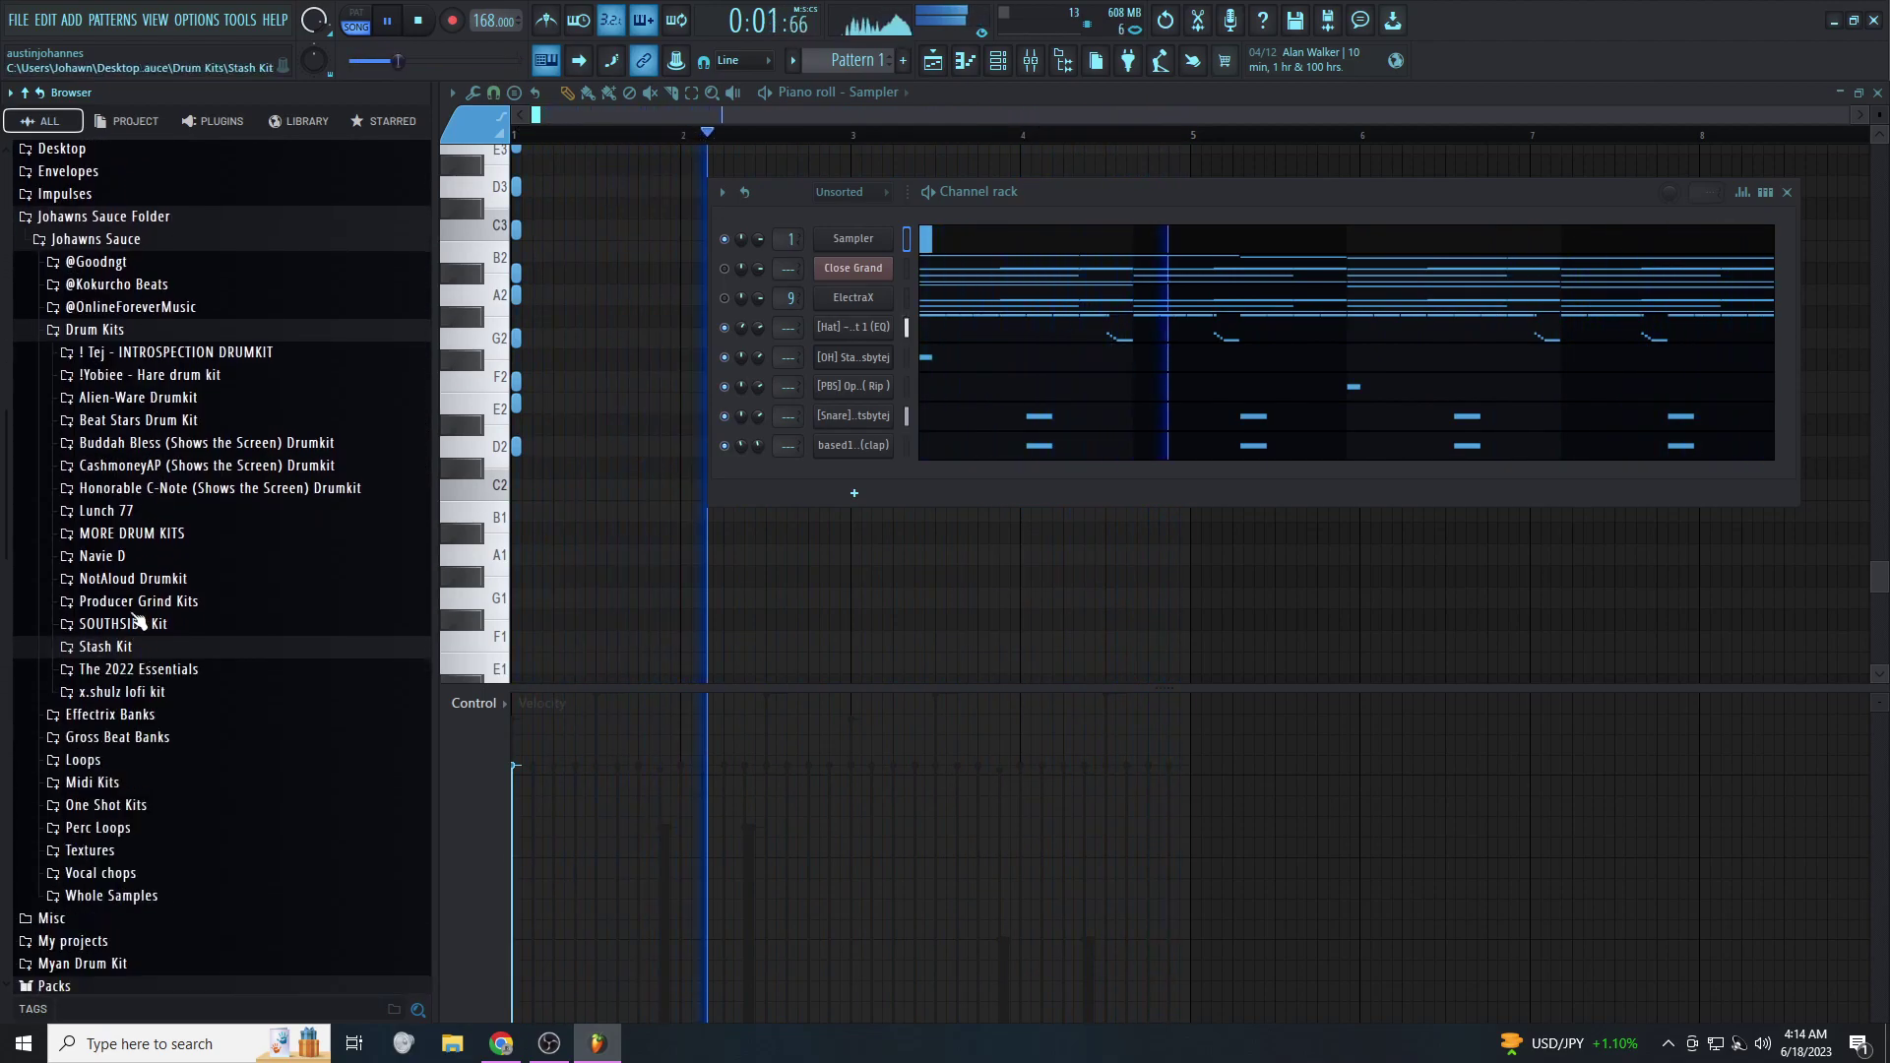
left_click(146, 400)
left_click(158, 422)
left_click(158, 421)
left_click(160, 423)
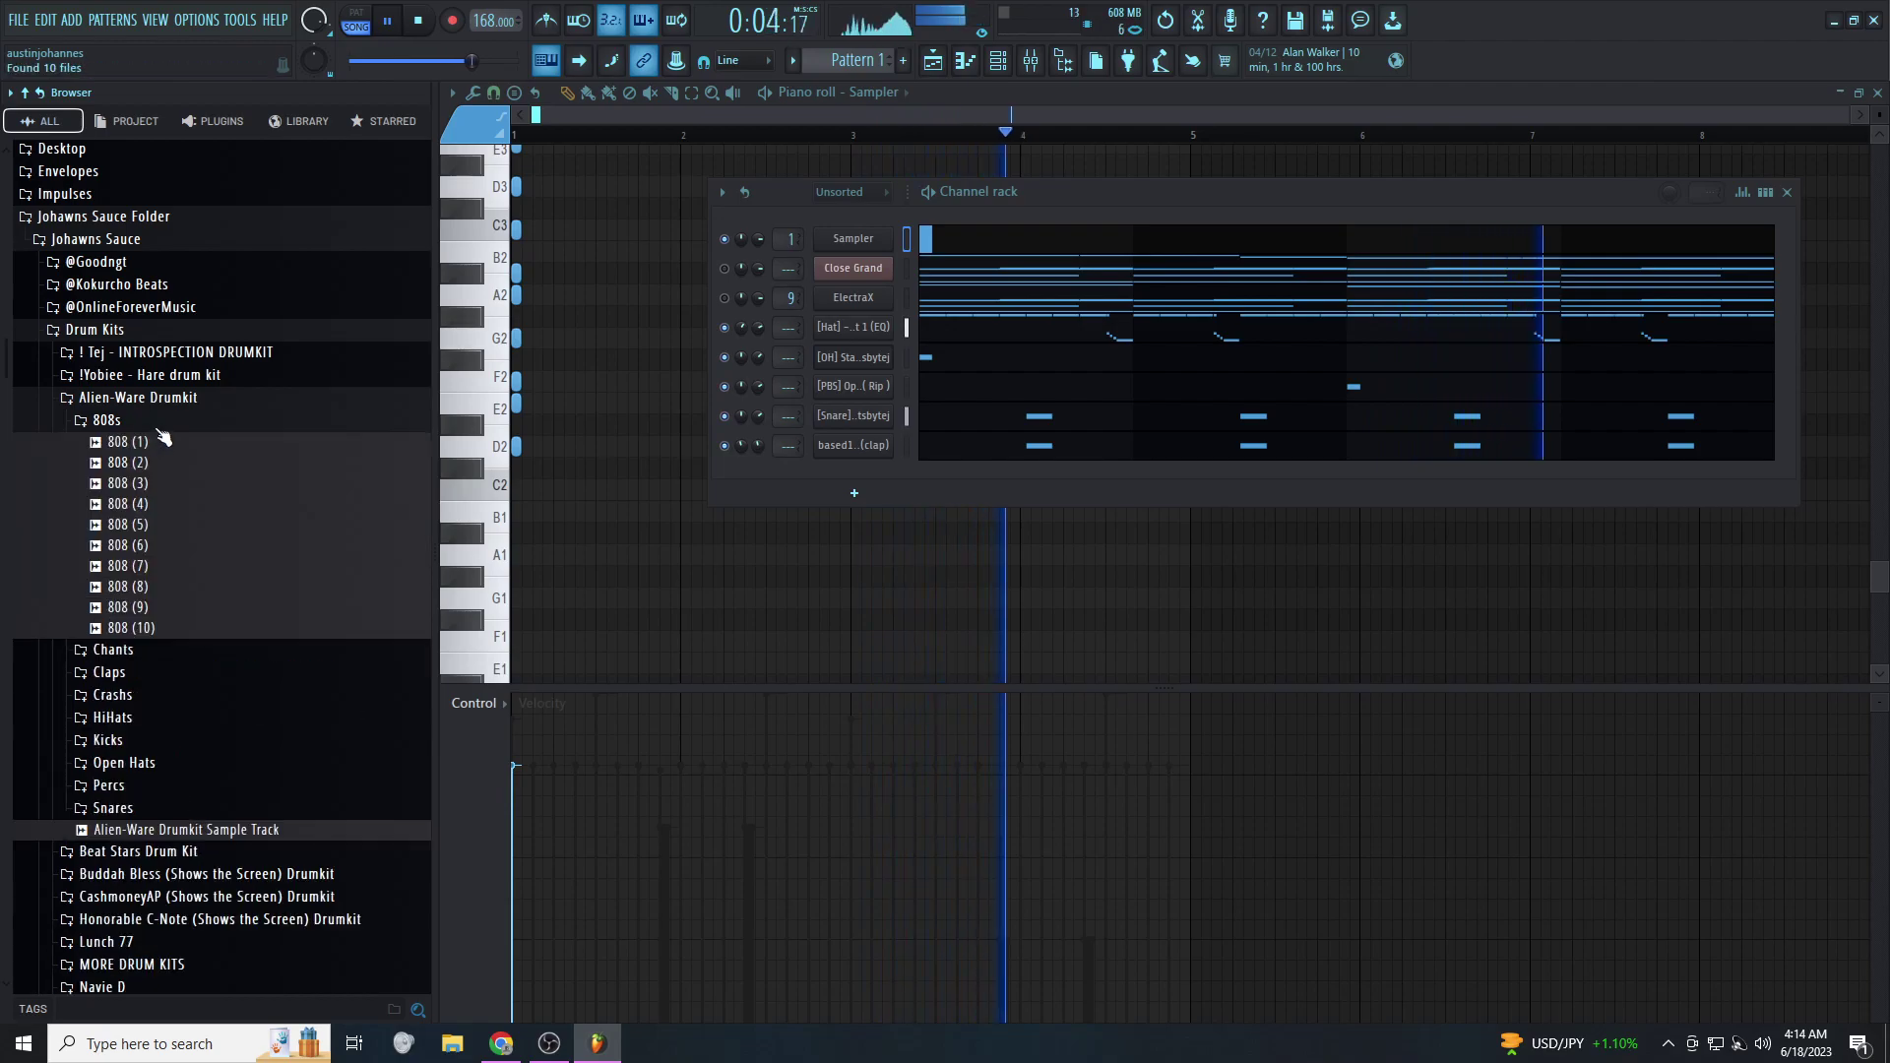
left_click(148, 483)
left_click(148, 504)
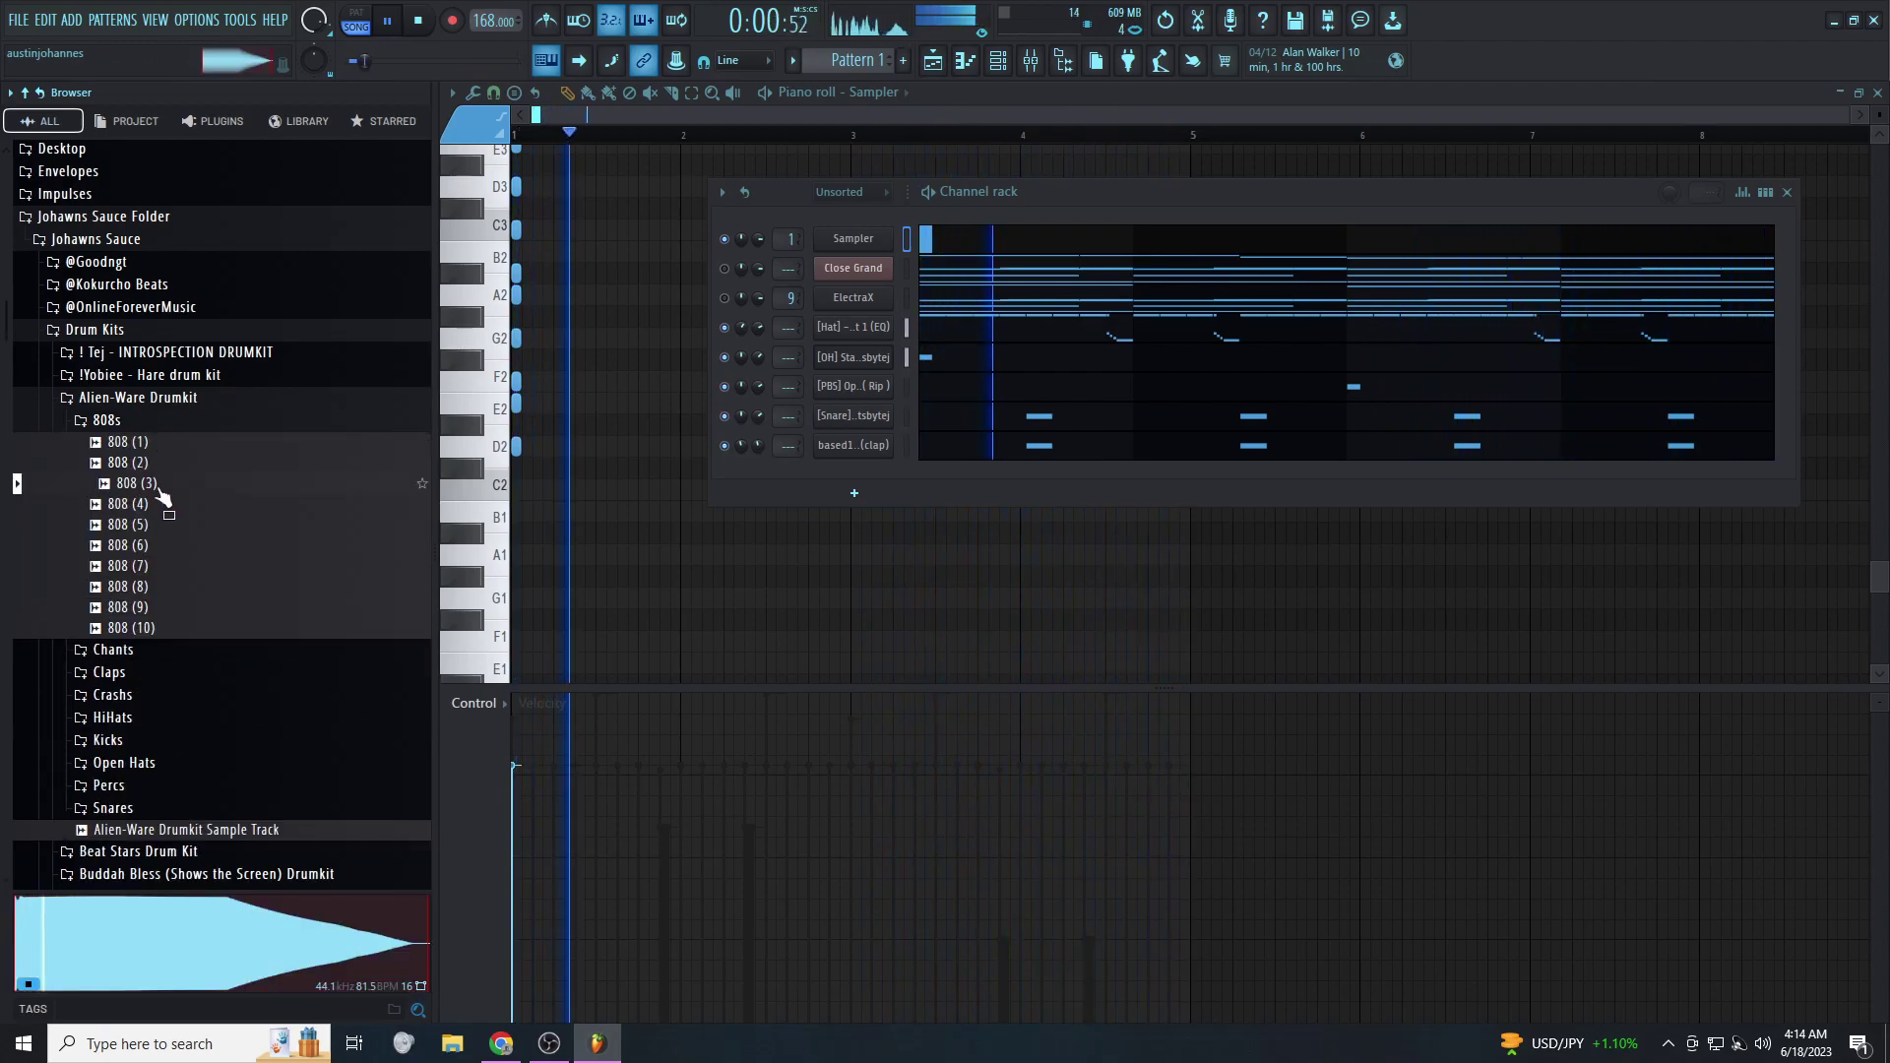
left_click(145, 570)
left_click_drag(145, 581, 864, 483)
Detect the pitch regions of the 808 (7) sample in Edison to read its root note
right_click(811, 579)
left_click(949, 654)
right_click(849, 569)
mouse_move(891, 661)
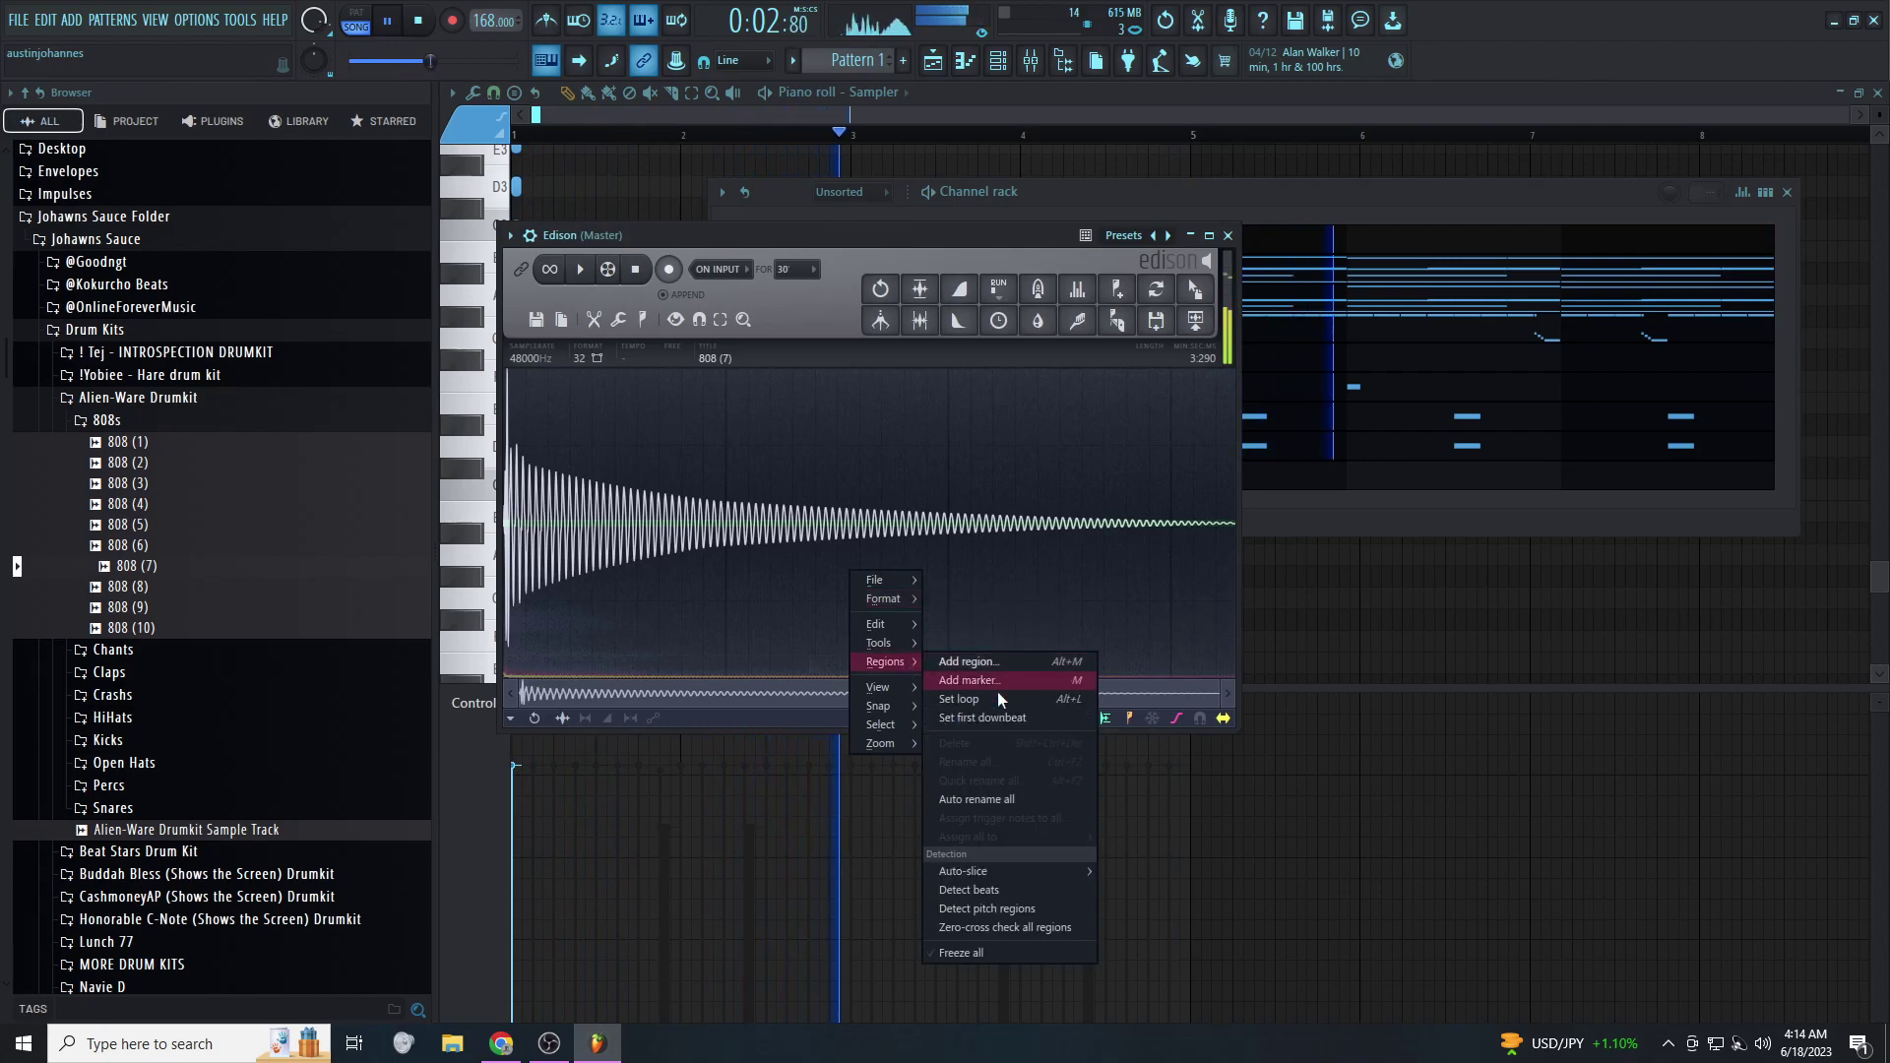
left_click(1028, 906)
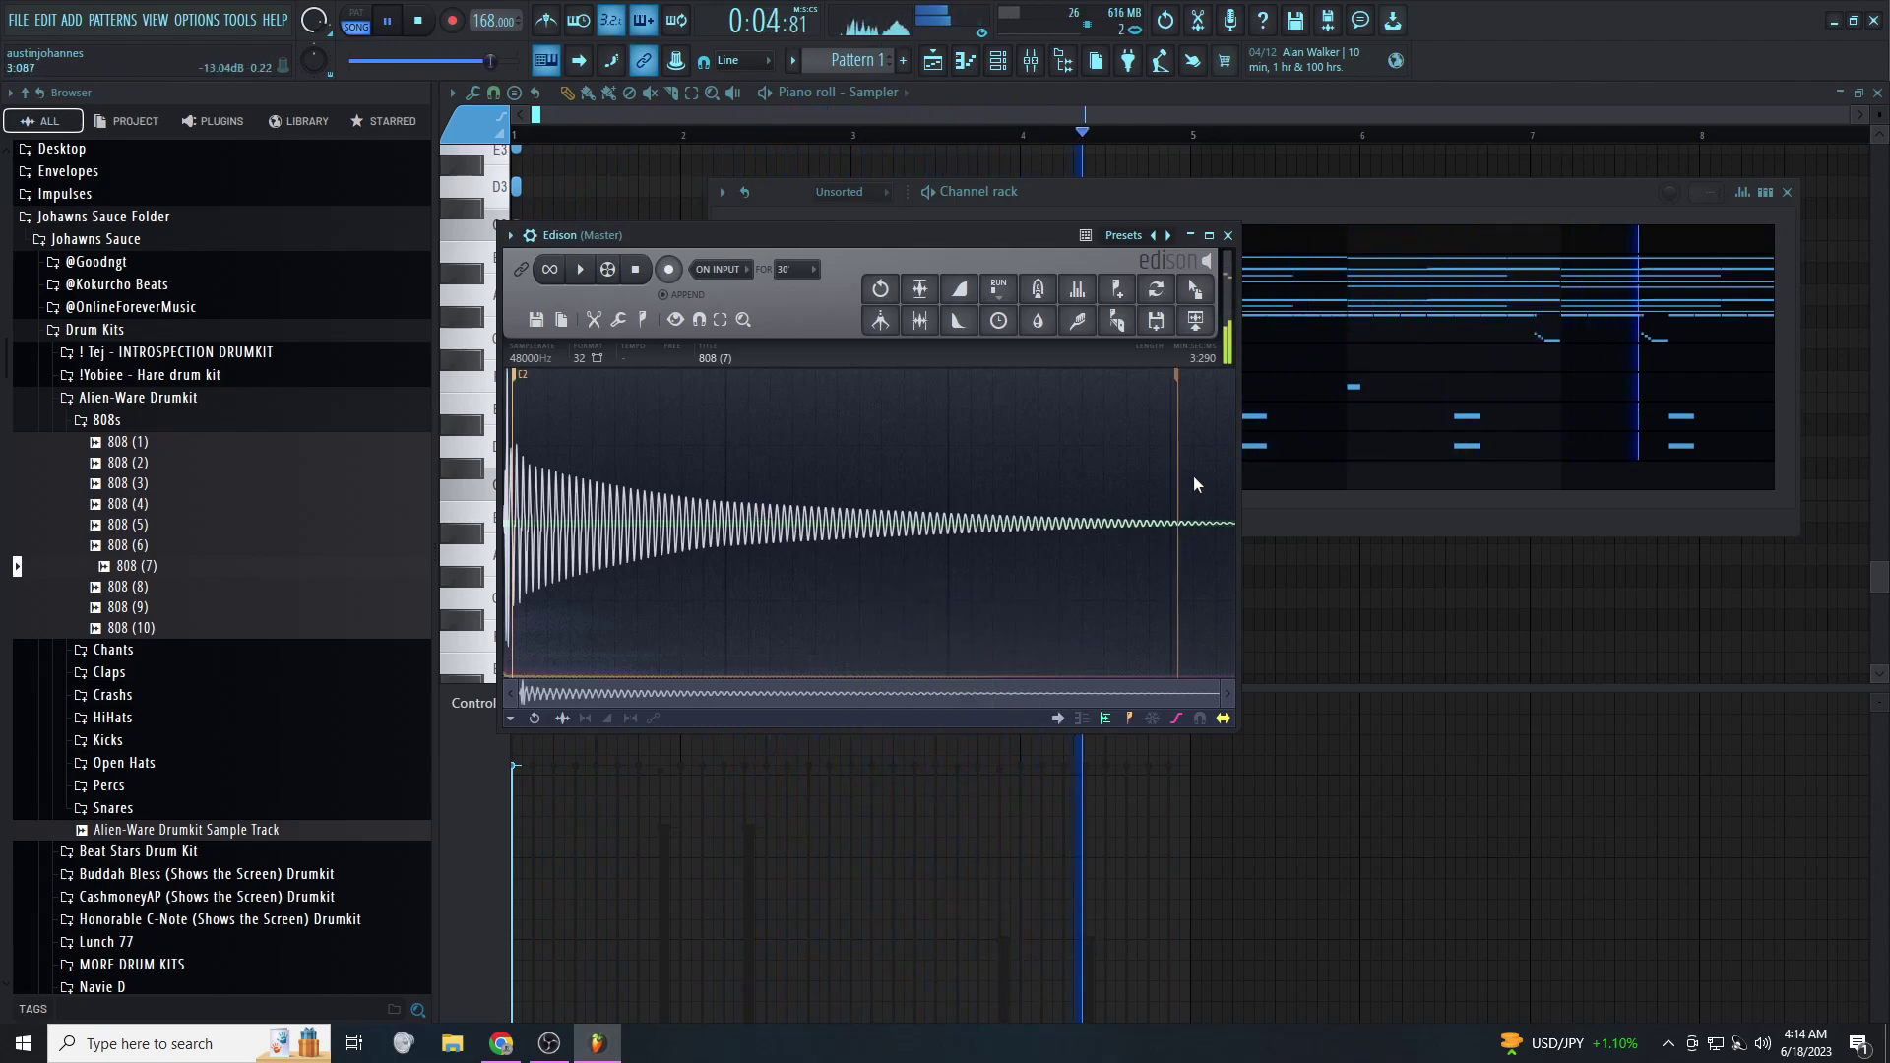
left_click(1227, 235)
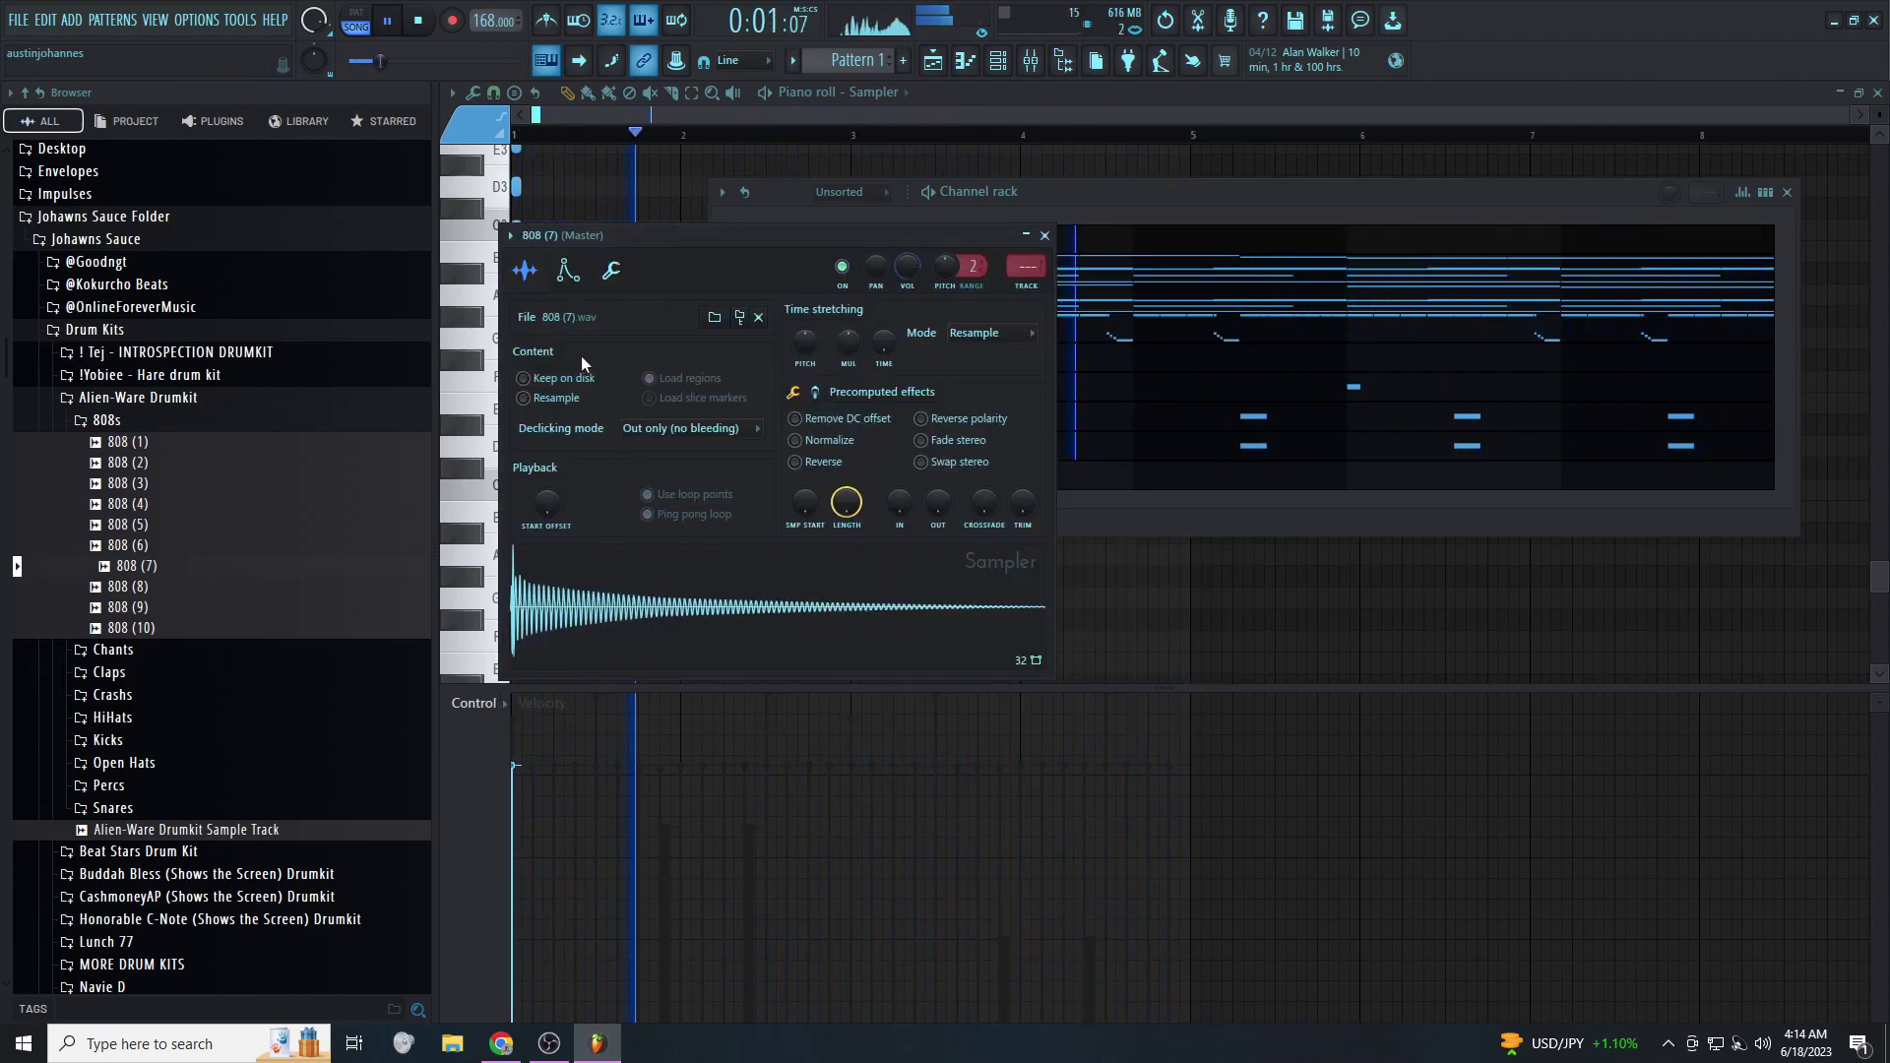
Enable the 808 (7) volume envelope with decay time at about 2%, and make the channel cut itself
left_click(568, 271)
left_click_drag(564, 462, 588, 374)
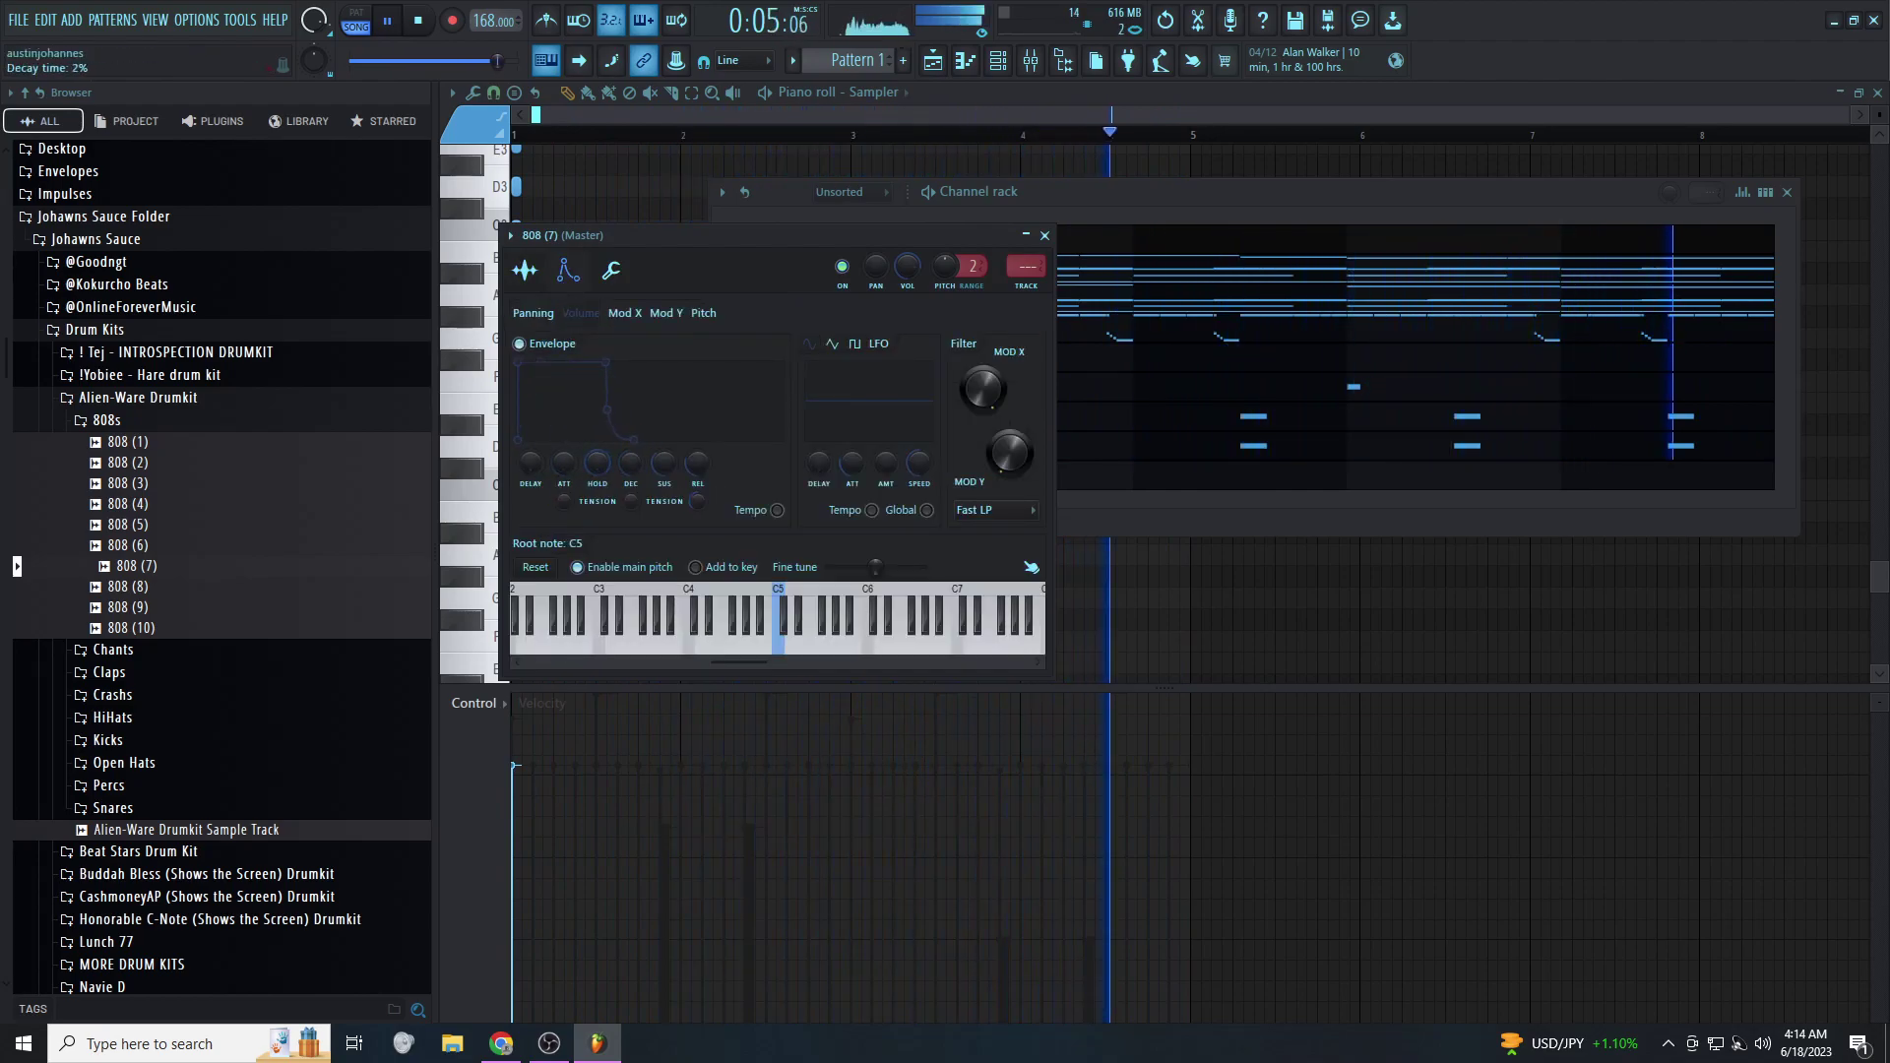
left_click(611, 270)
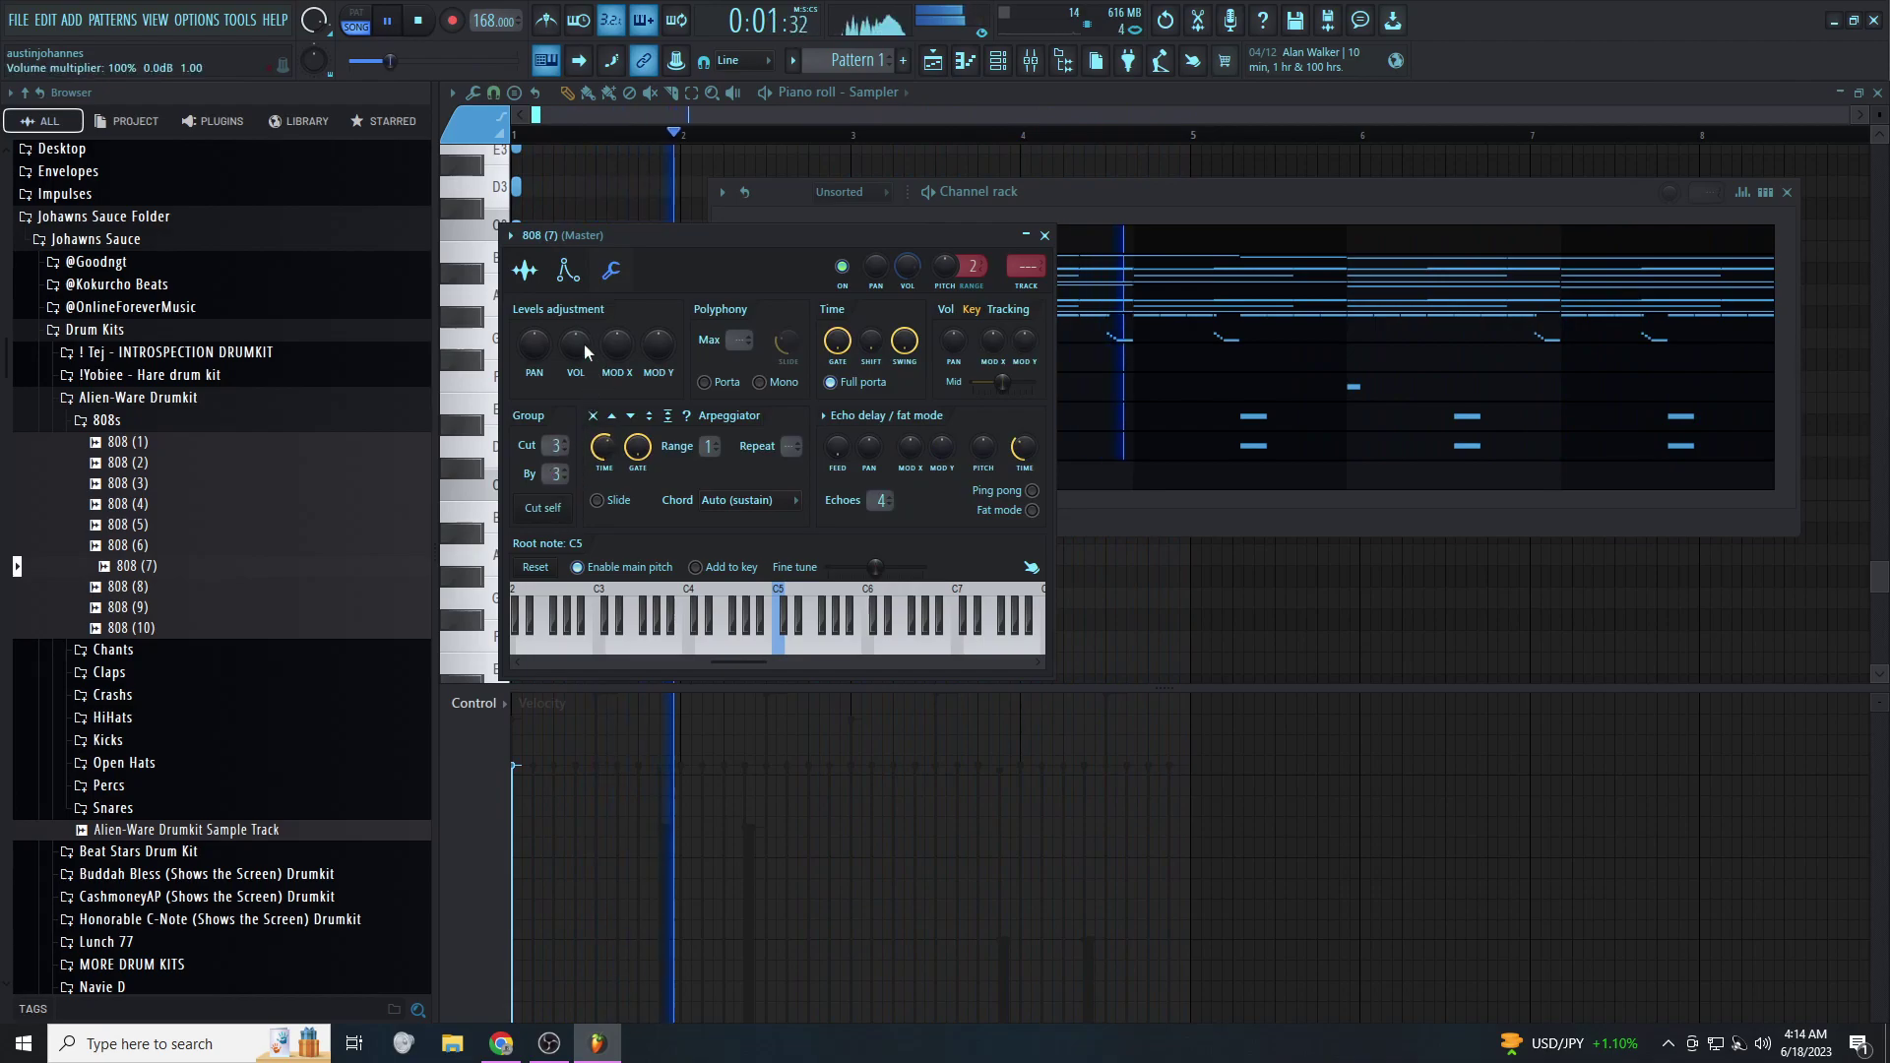
Turn the 808 (7) sample's trim fully up and lower its precomputed EQ
left_click(568, 274)
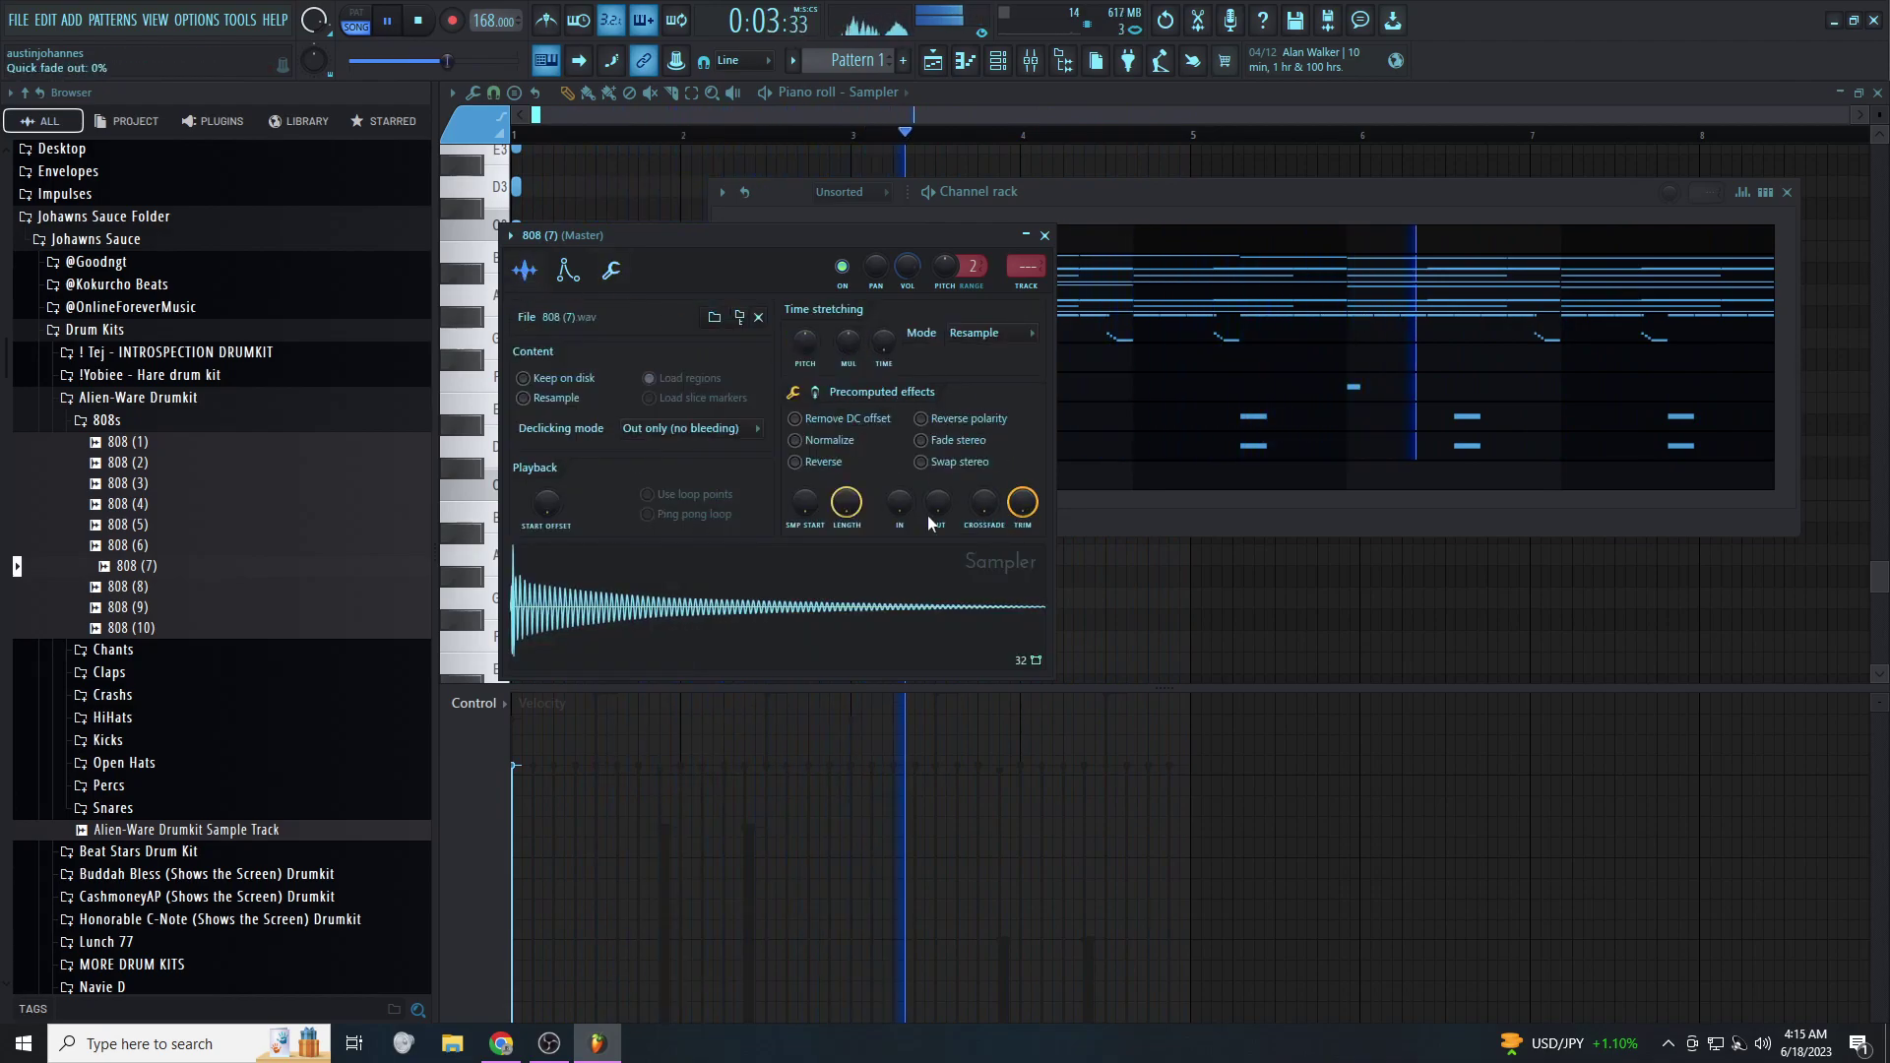
left_click(816, 393)
mouse_move(846, 427)
left_mouse_down()
mouse_move(846, 409)
mouse_move(806, 416)
mouse_move(844, 446)
left_mouse_up()
left_click(611, 272)
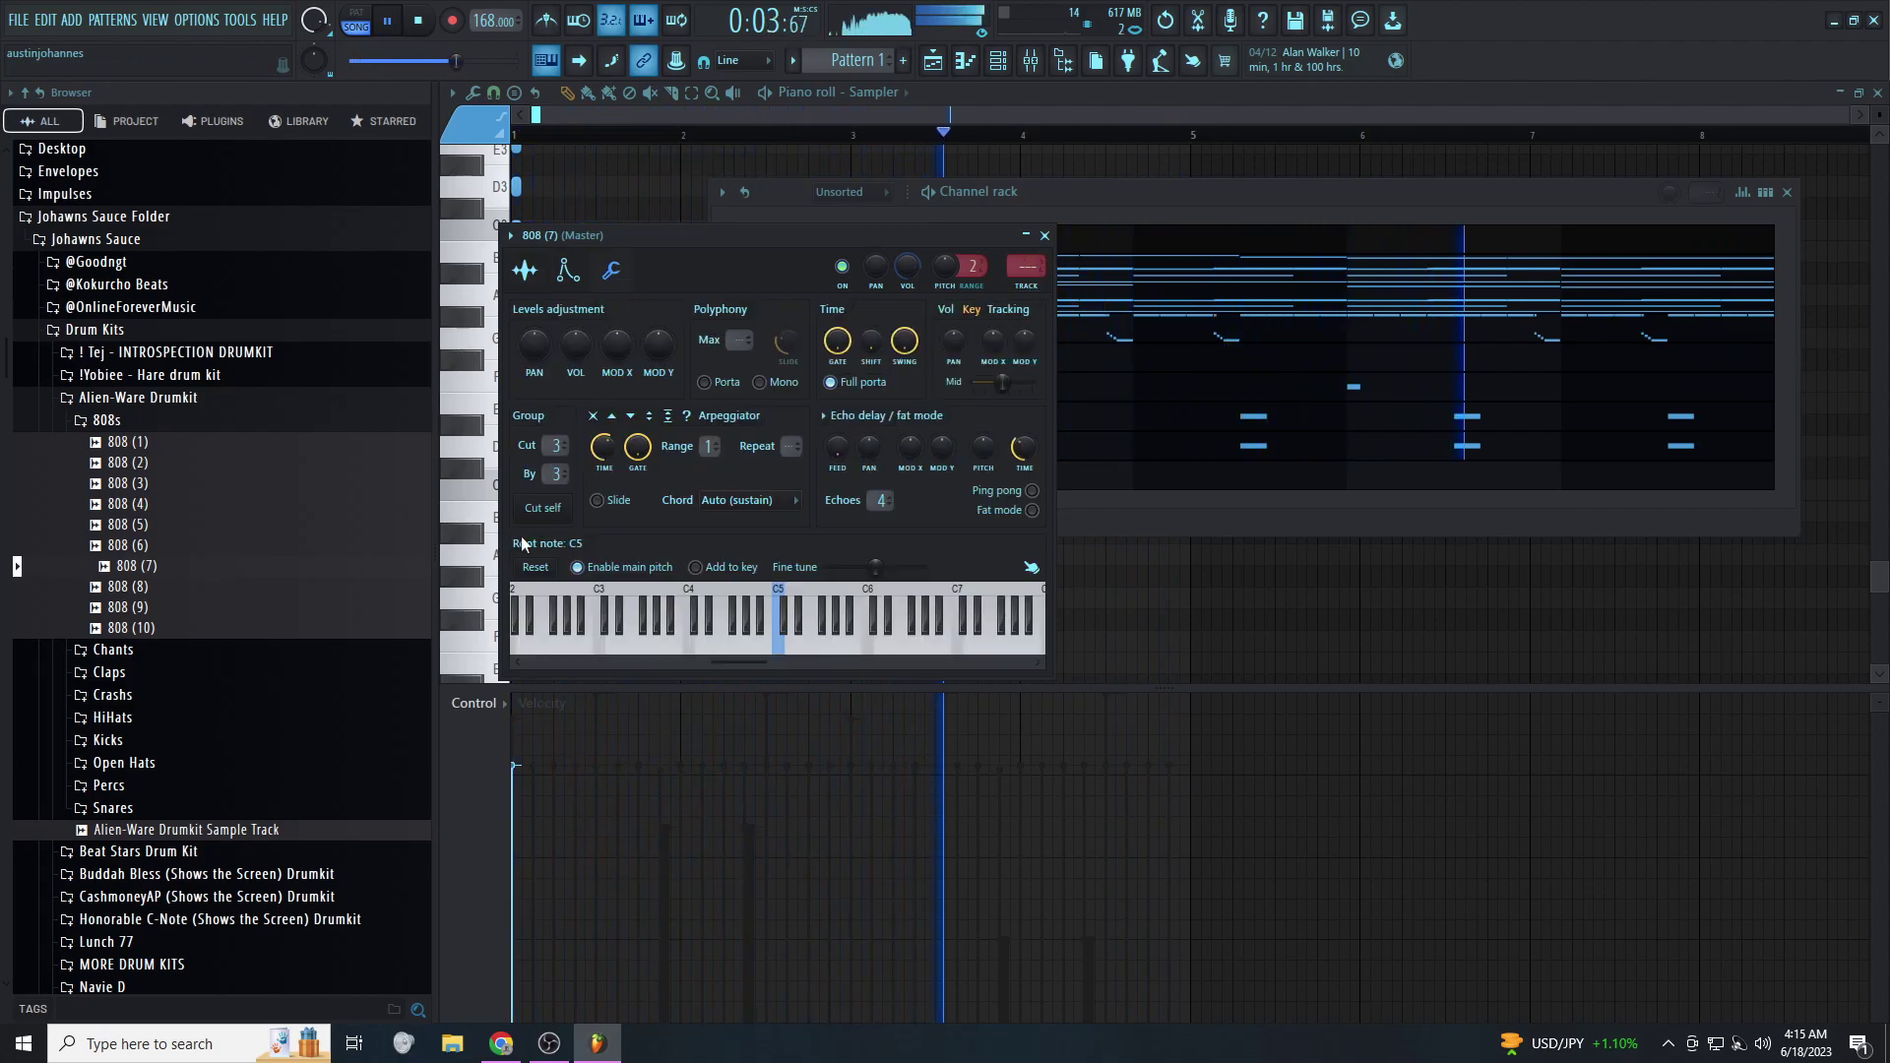
left_click(1045, 235)
left_click(960, 481)
scroll(882, 541, "up", 3)
scroll(722, 554, "up", 4)
left_click_drag(586, 513, 517, 515)
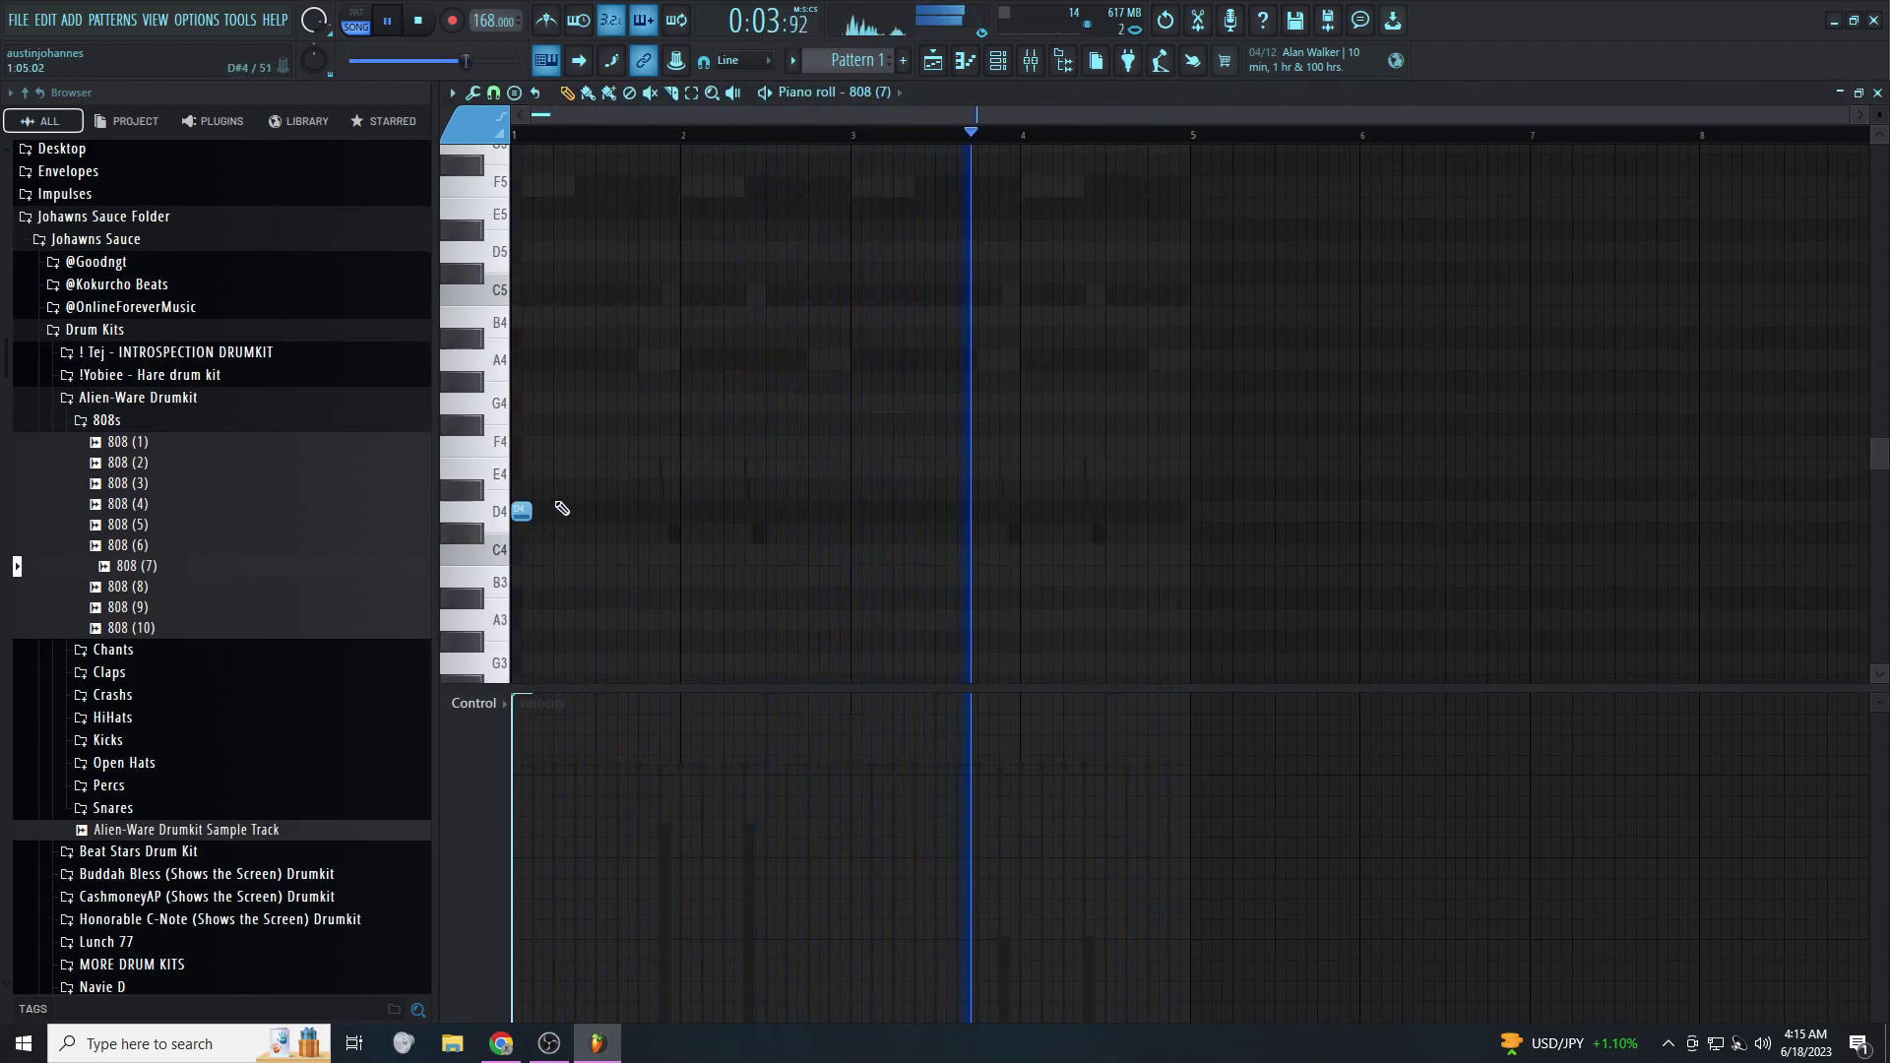
scroll(523, 538, "up", 6)
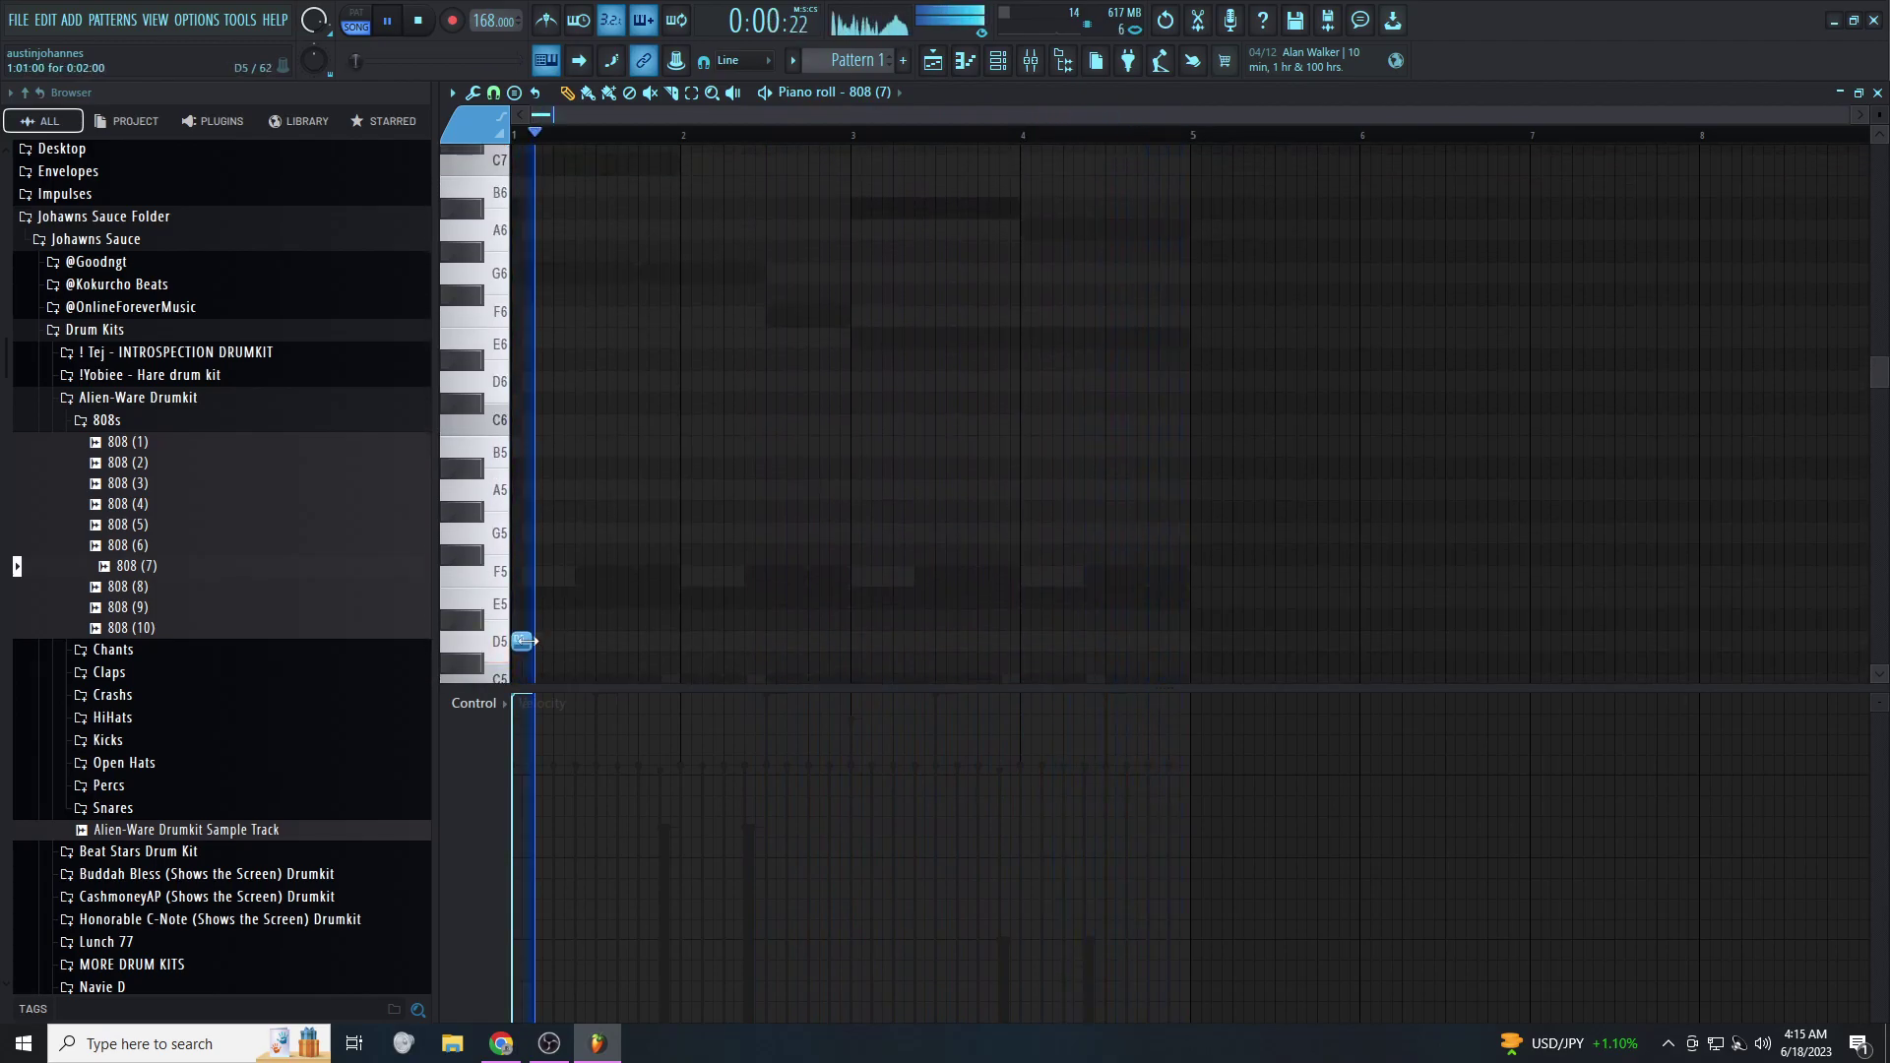
left_click_drag(532, 641, 582, 663)
key("space")
right_click(572, 638)
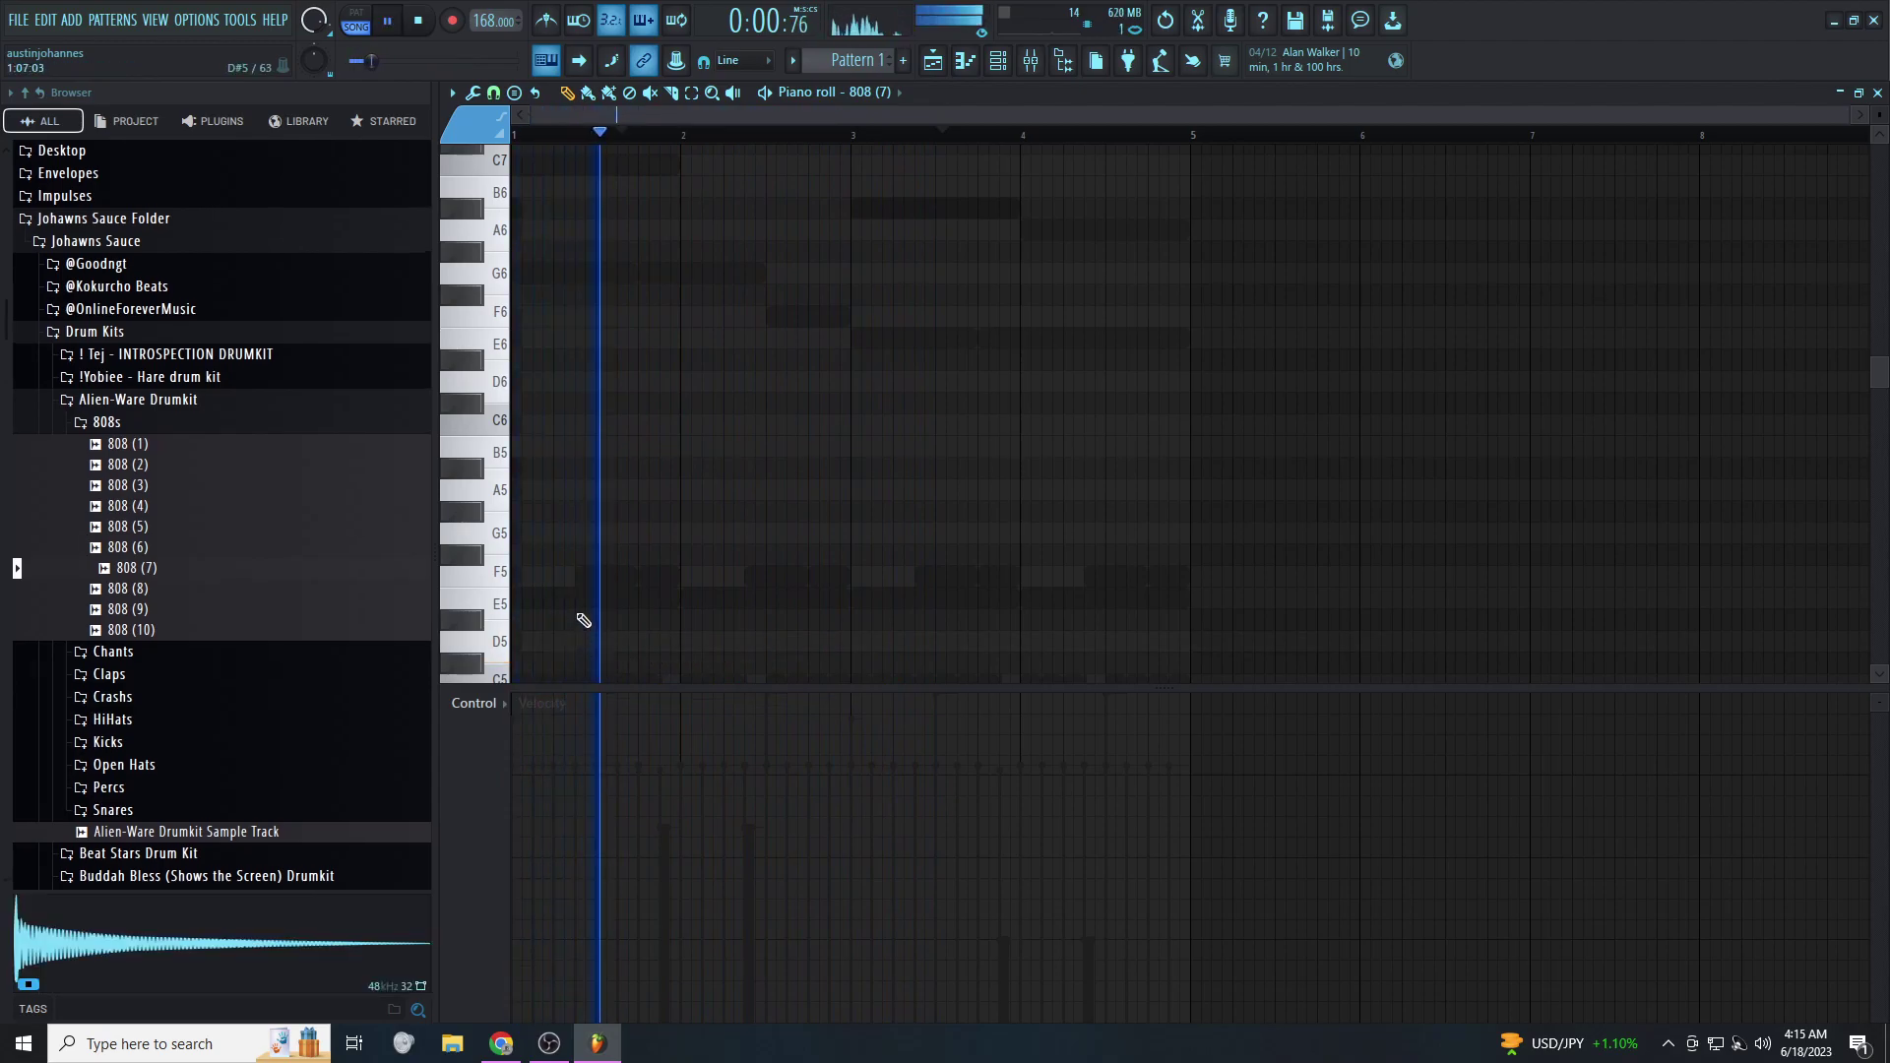
Using the Close Grand notes as reference, draw a D5 note for 808 (7) from bar 1 to a quarter into bar 2
left_click(886, 93)
left_click(874, 181)
scroll(863, 376, "down", 2)
scroll(860, 378, "down", 3)
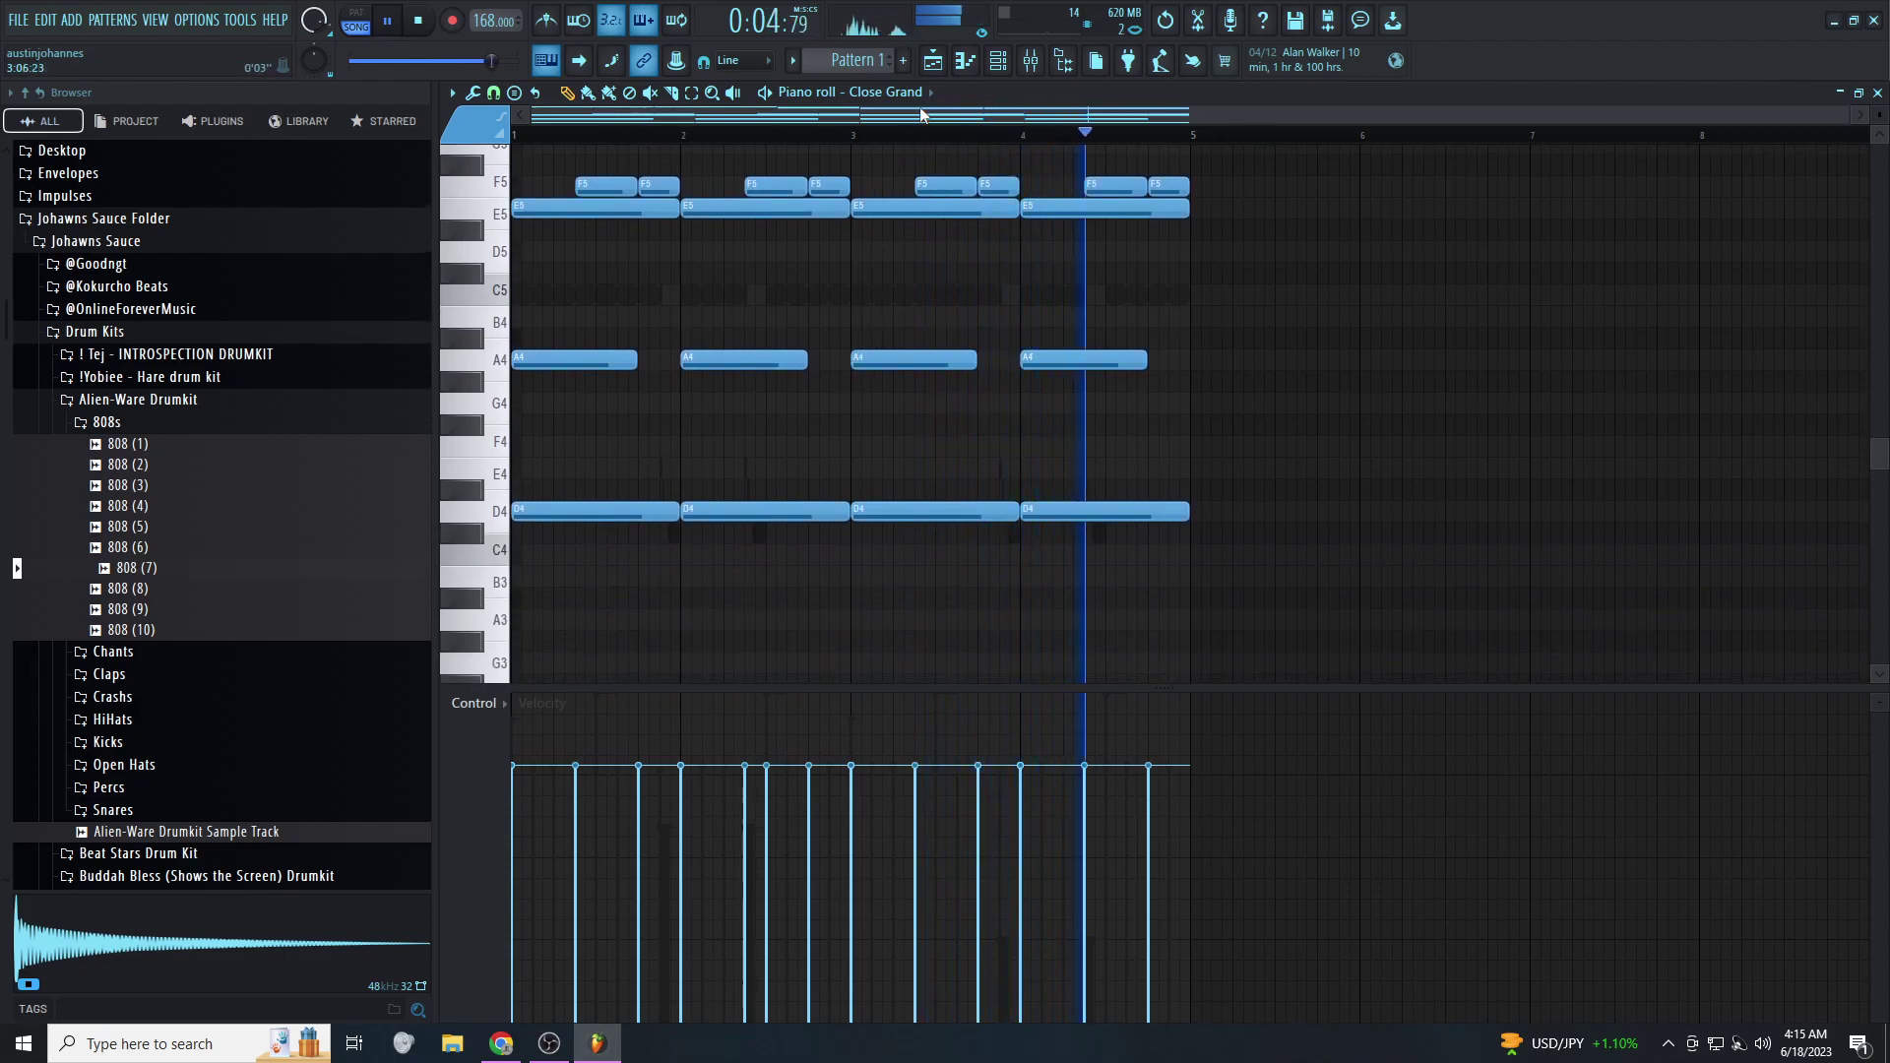
left_click(916, 93)
left_click(894, 313)
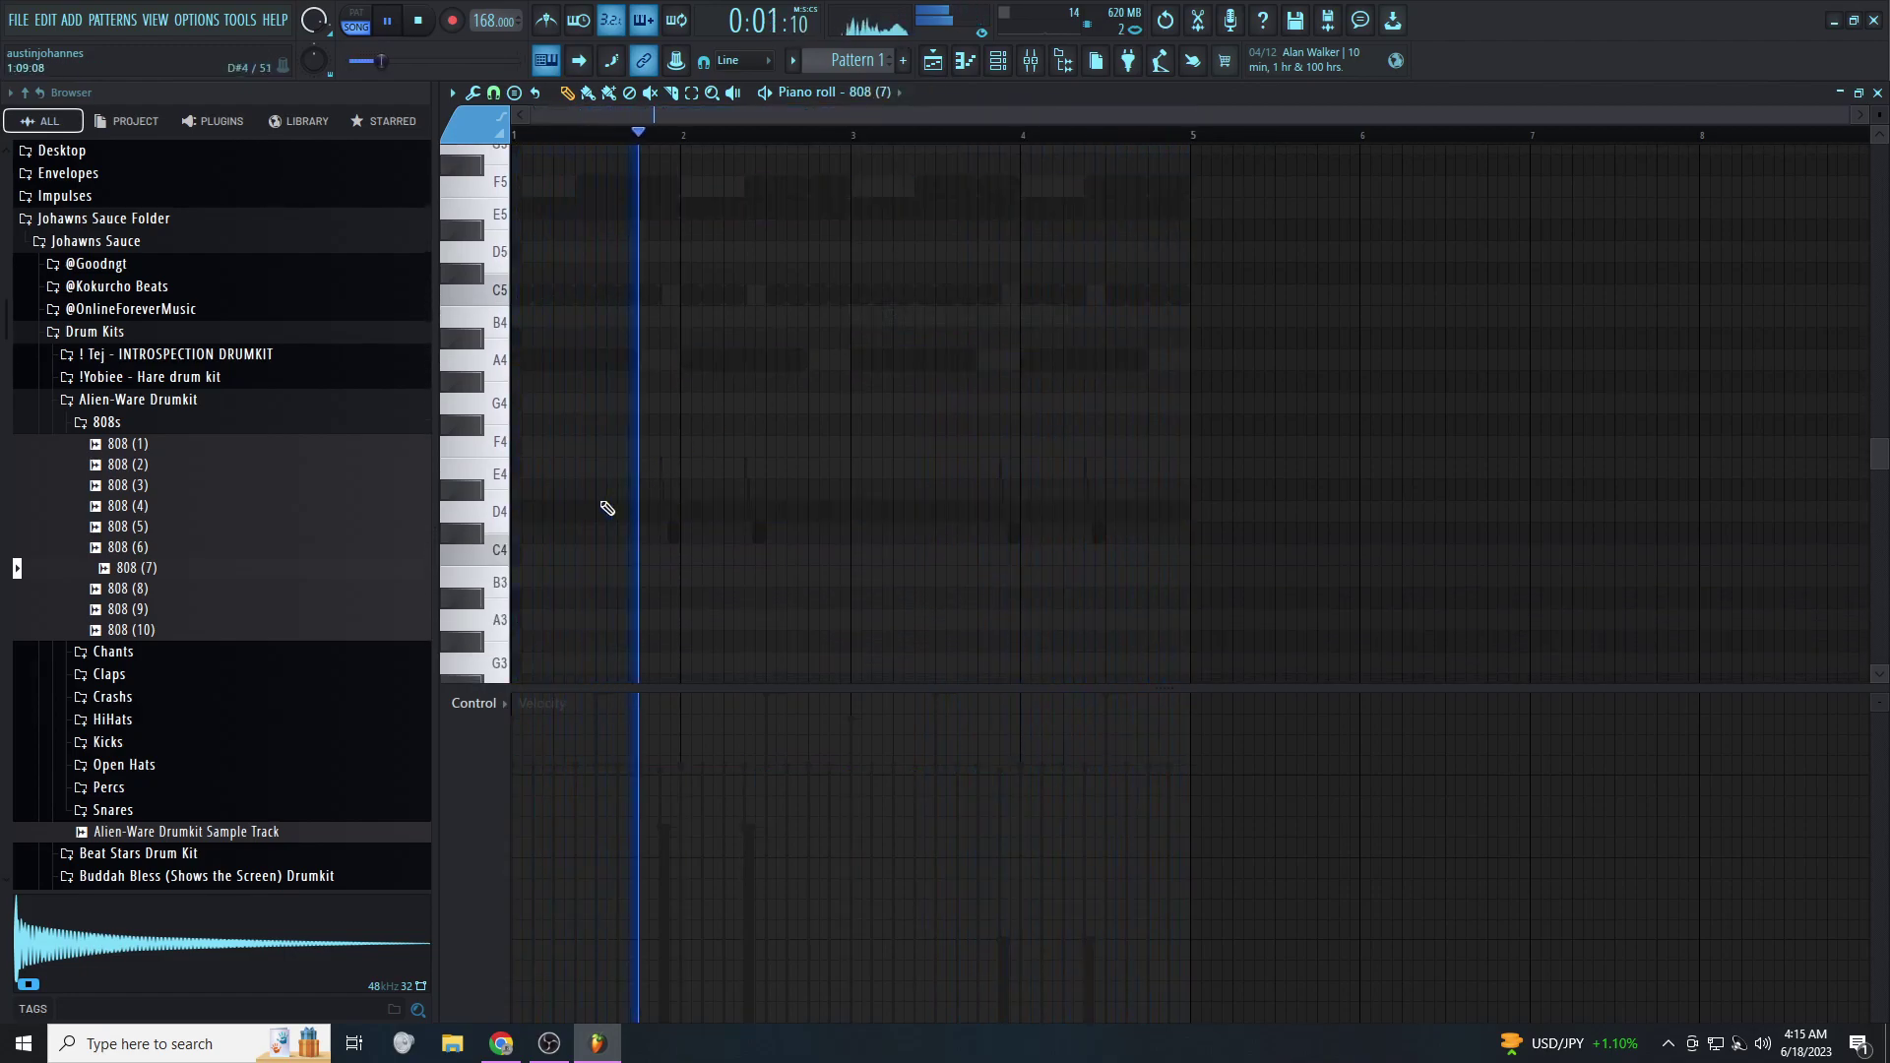
scroll(553, 401, "up", 1)
left_click(516, 341)
key("space")
key("space")
key("space")
left_click_drag(551, 343, 699, 394)
key("space")
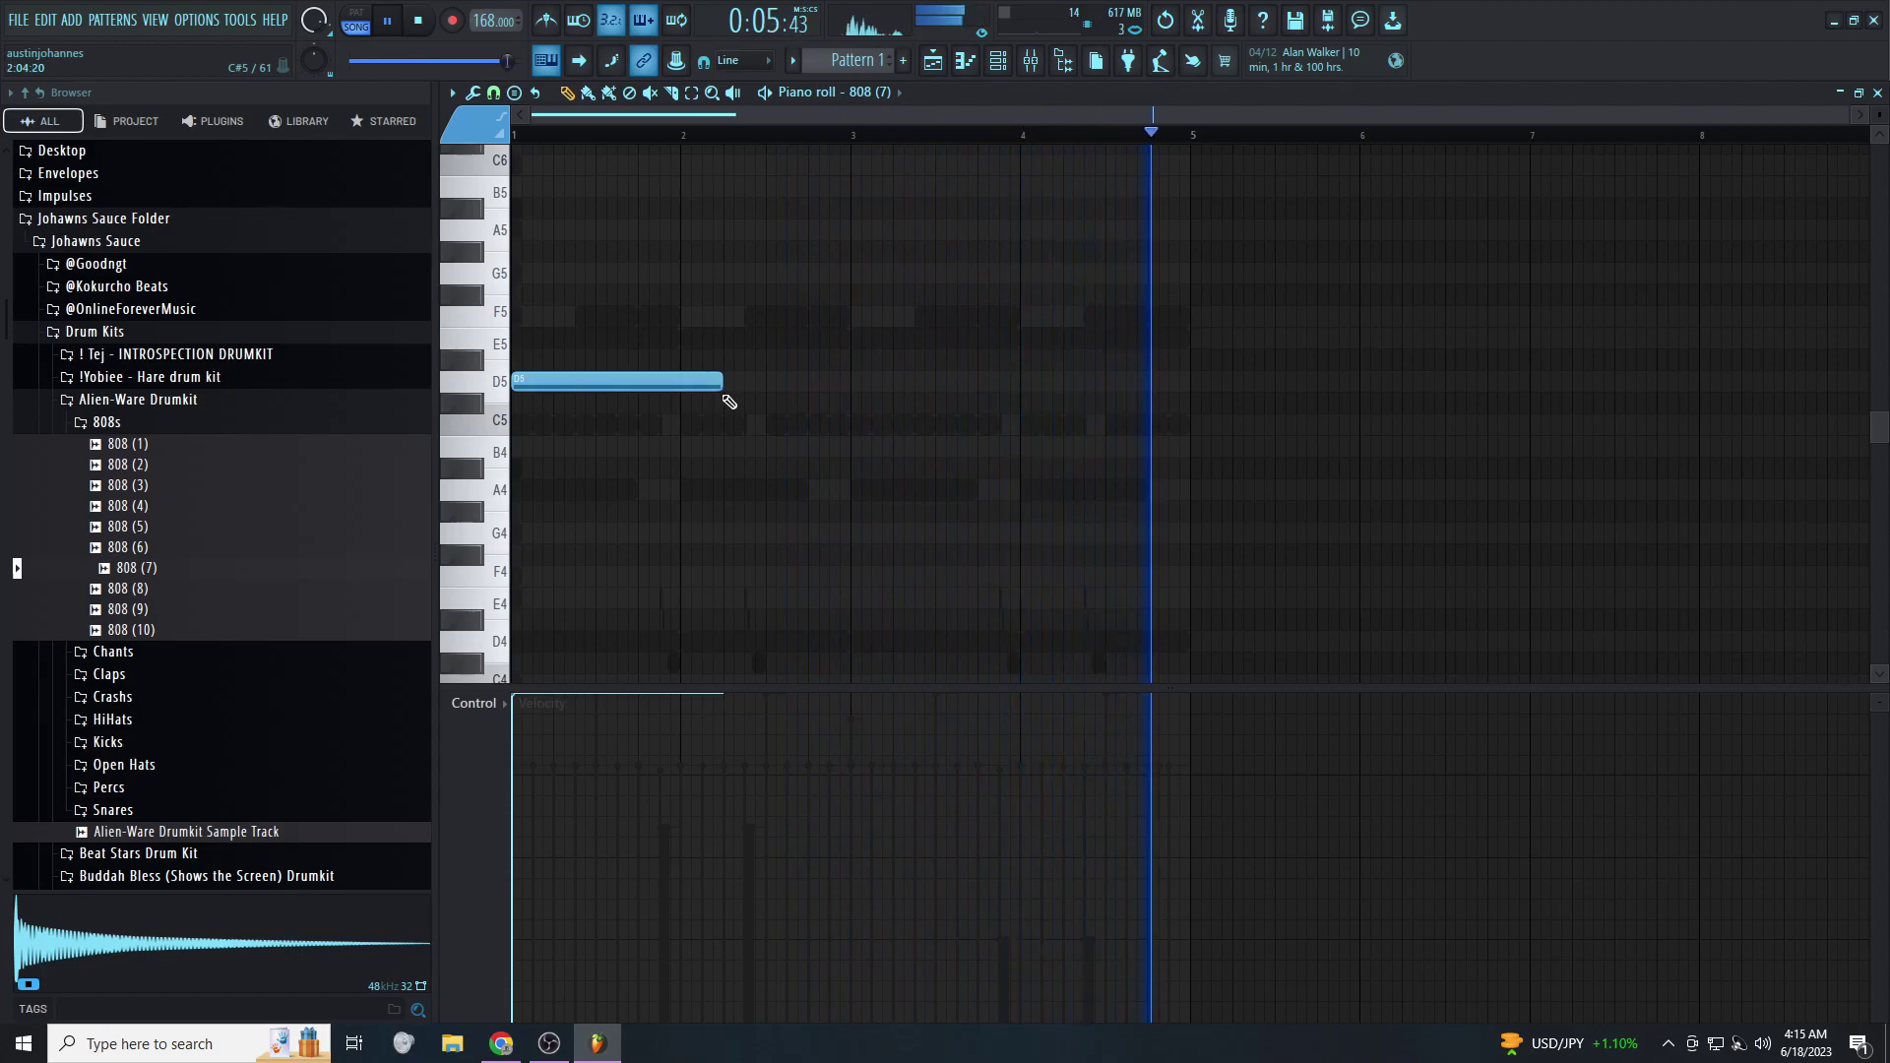
Add a second D5 note ending at bar 3 and duplicate both 808 notes to fill four bars
left_click(731, 382)
left_click_drag(952, 383, 844, 397)
right_click(916, 387)
left_click_drag(846, 330, 582, 420, "ctrl")
key("ctrl+b")
right_click(635, 459, "ctrl")
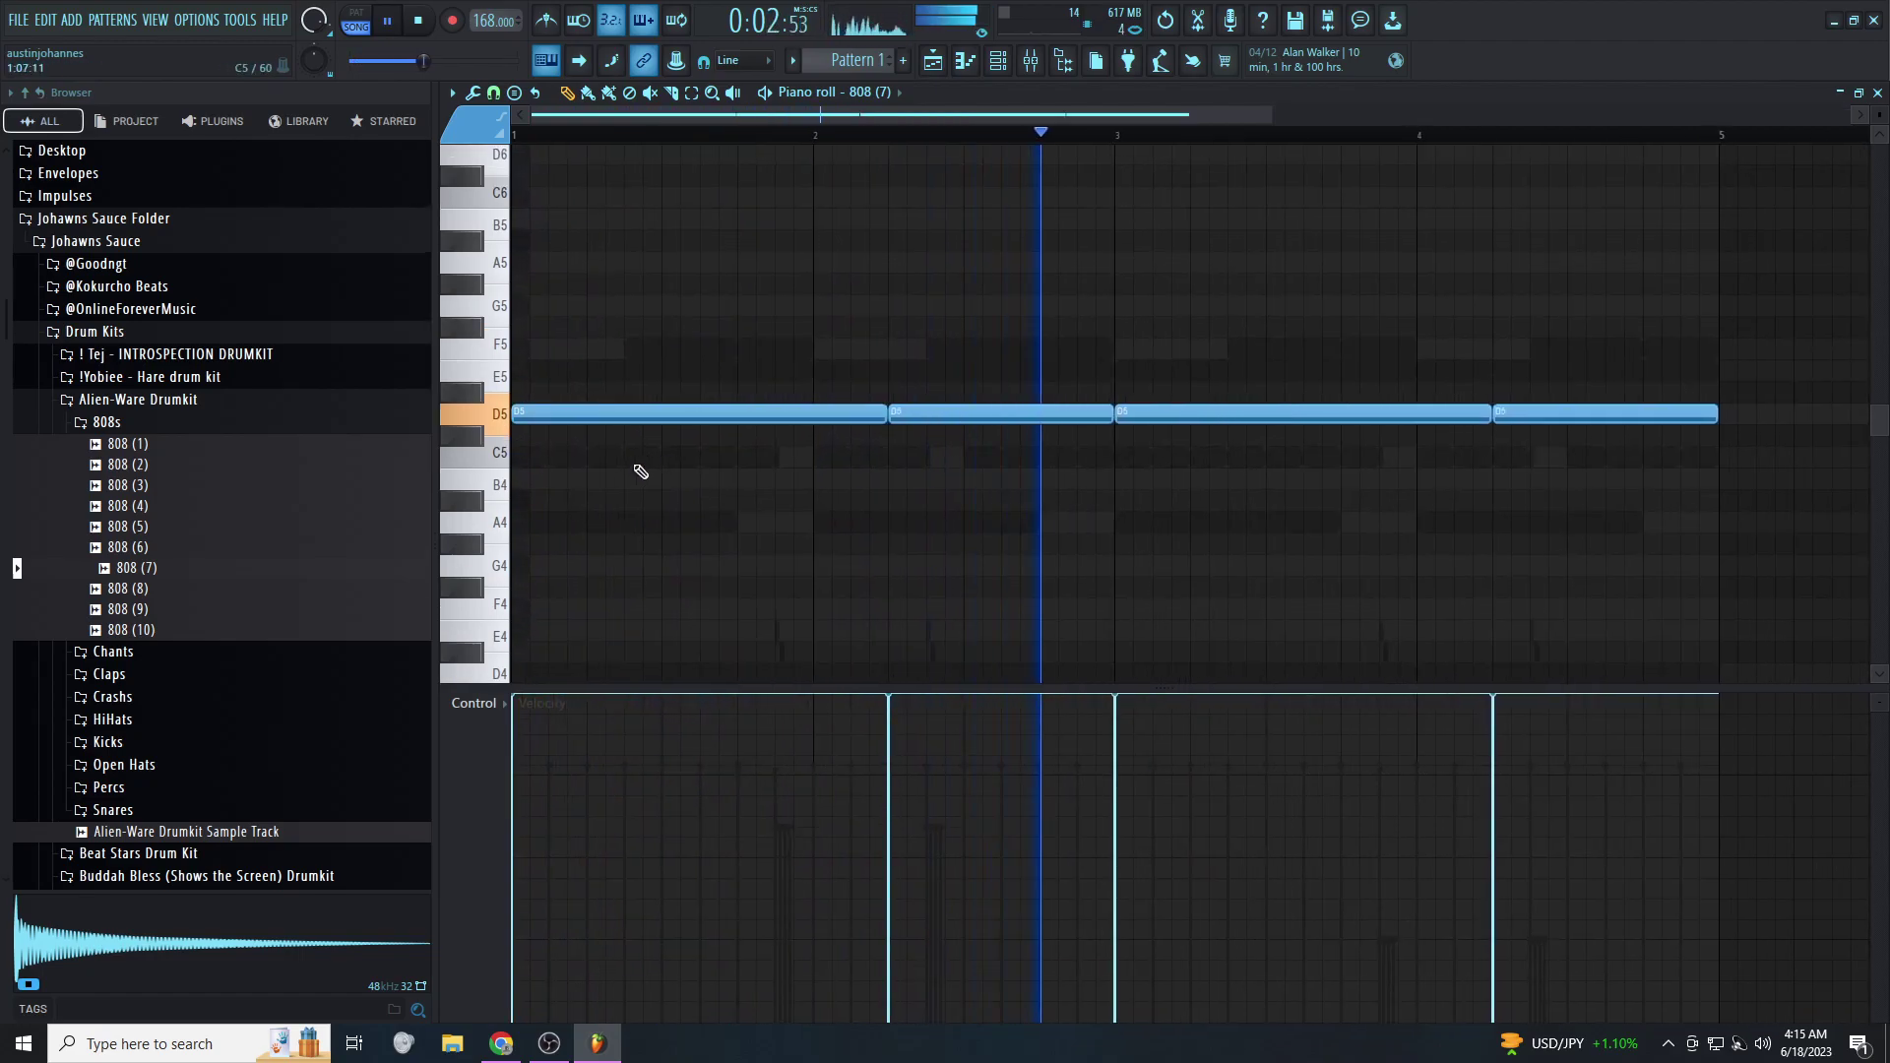
Shorten the first D5 note to 12 steps and fill the gap before the second with an F5 note
left_click_drag(845, 425, 737, 425)
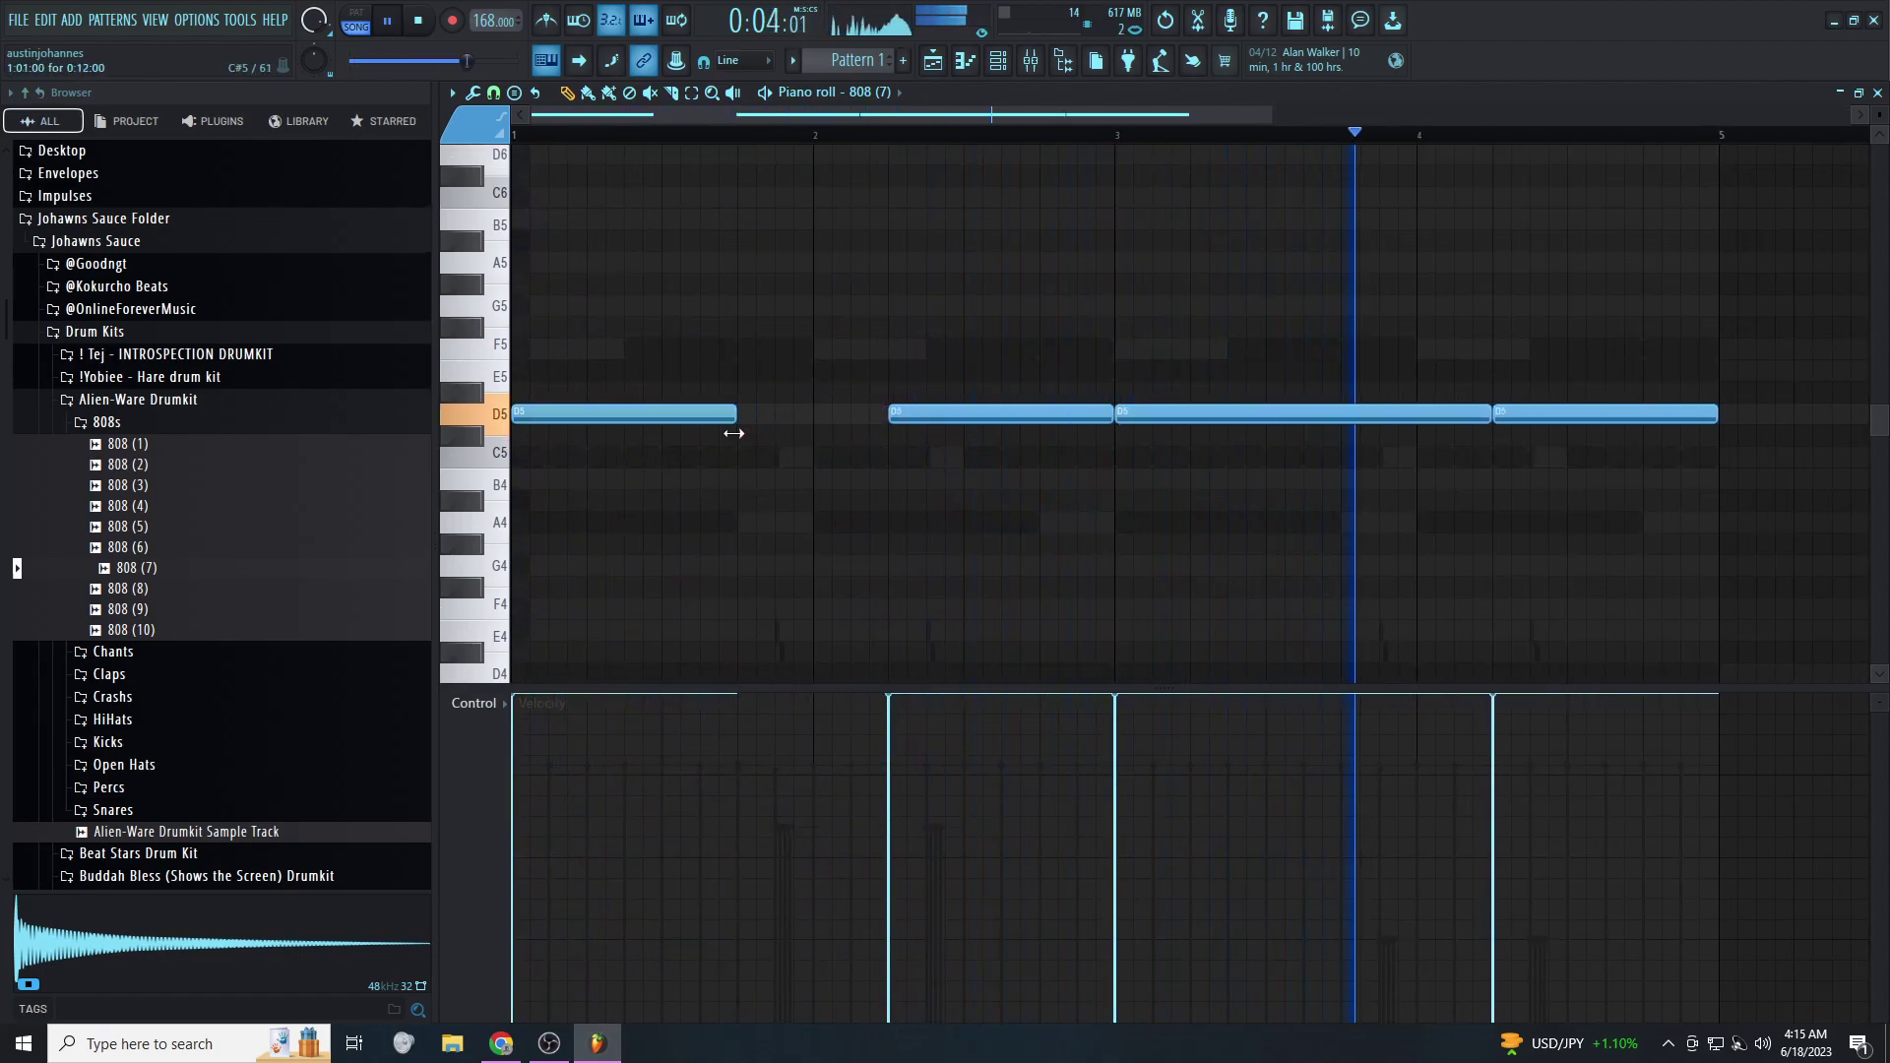
left_click(756, 347)
left_click_drag(954, 348, 886, 382)
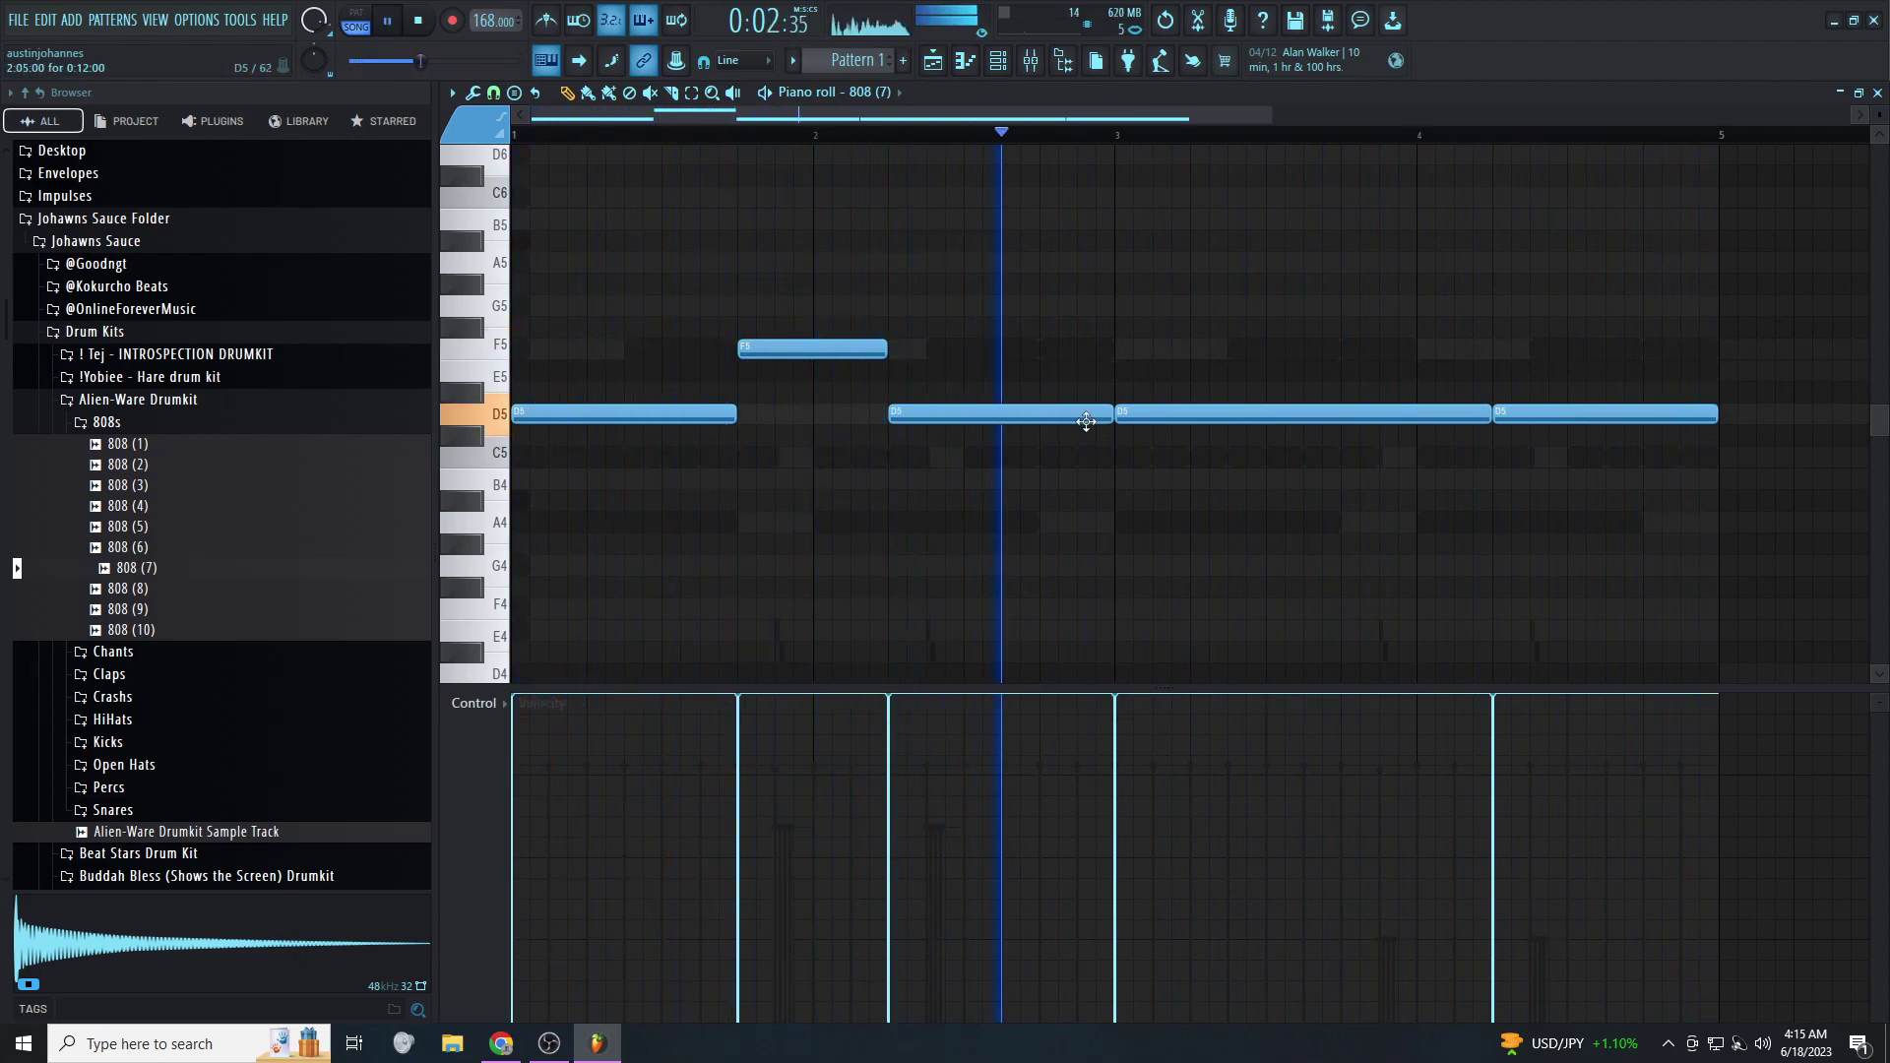
Shorten the bar 3 note to 6 steps, repeat it once, and replace the last note with a long D5 reaching bar 5
left_click_drag(1489, 431, 1197, 431)
left_click(1236, 414)
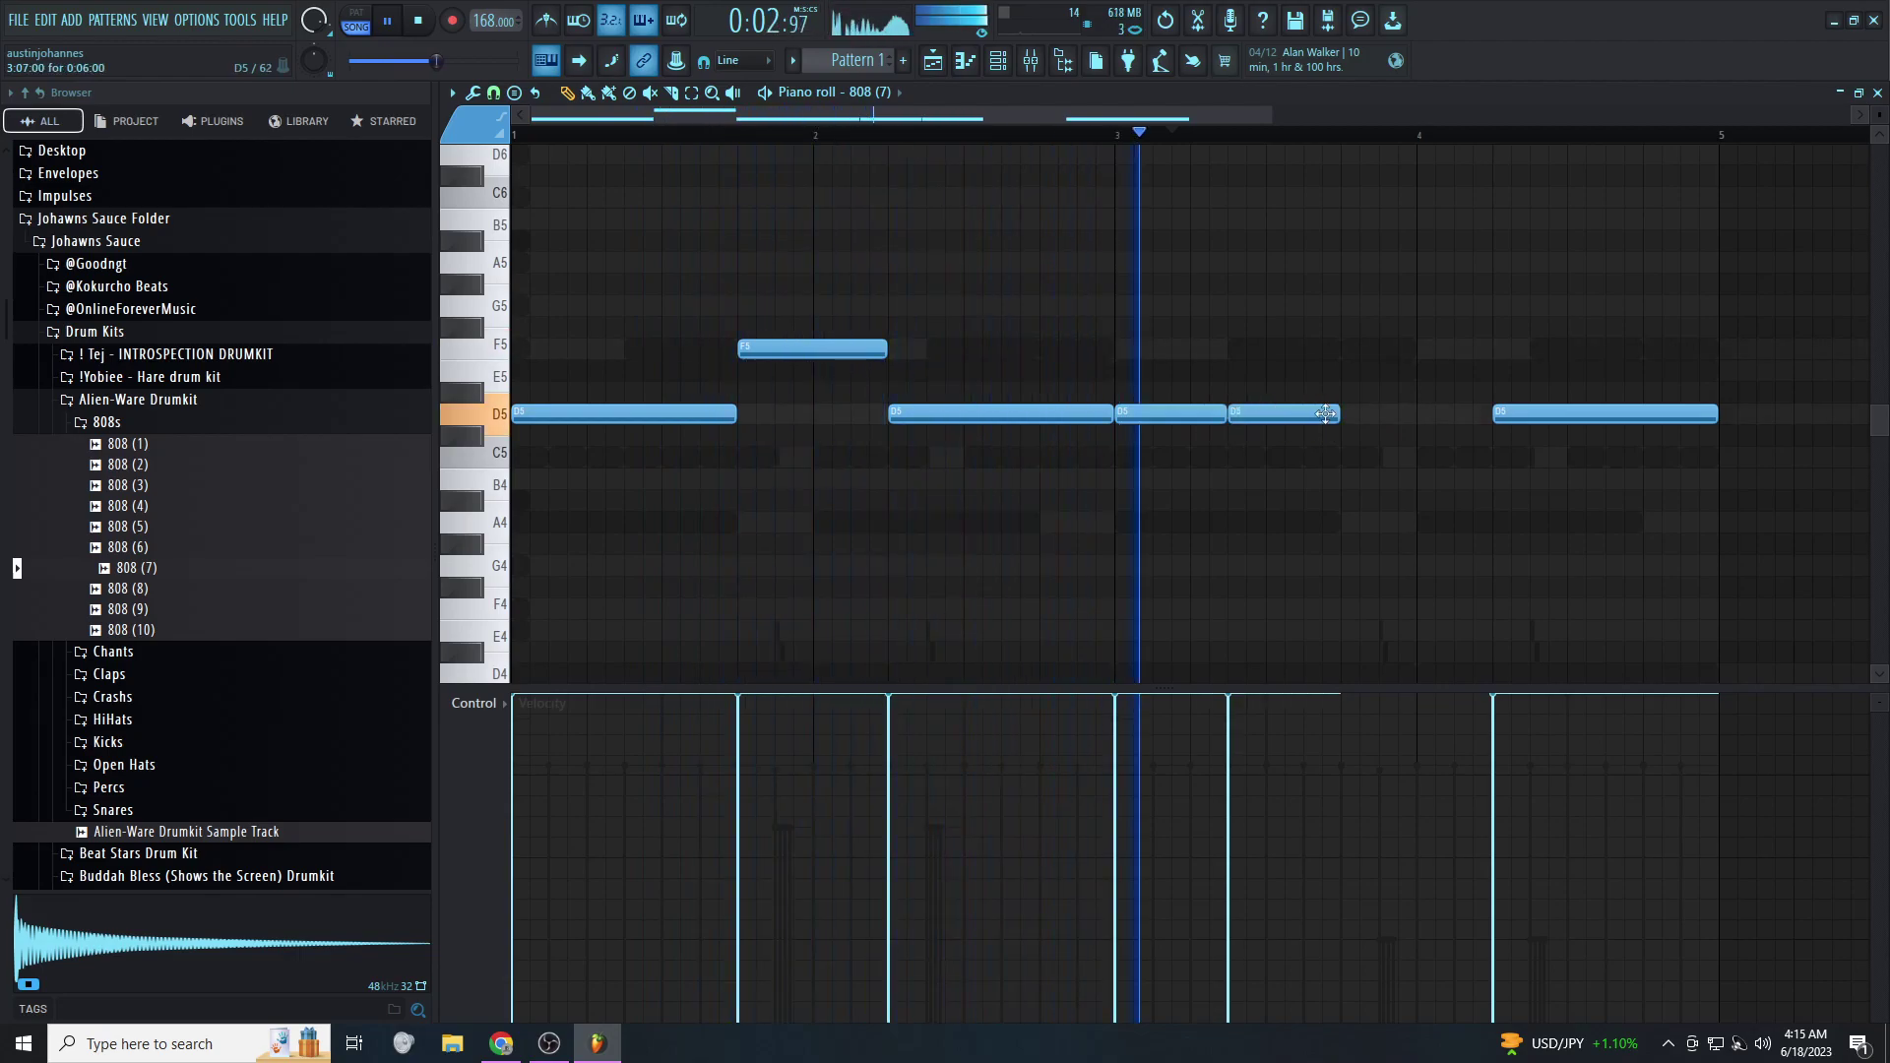
left_click(1349, 413)
right_click(1575, 414)
left_click_drag(1451, 414, 1718, 414)
scroll(1602, 515, "down", 1, "ctrl")
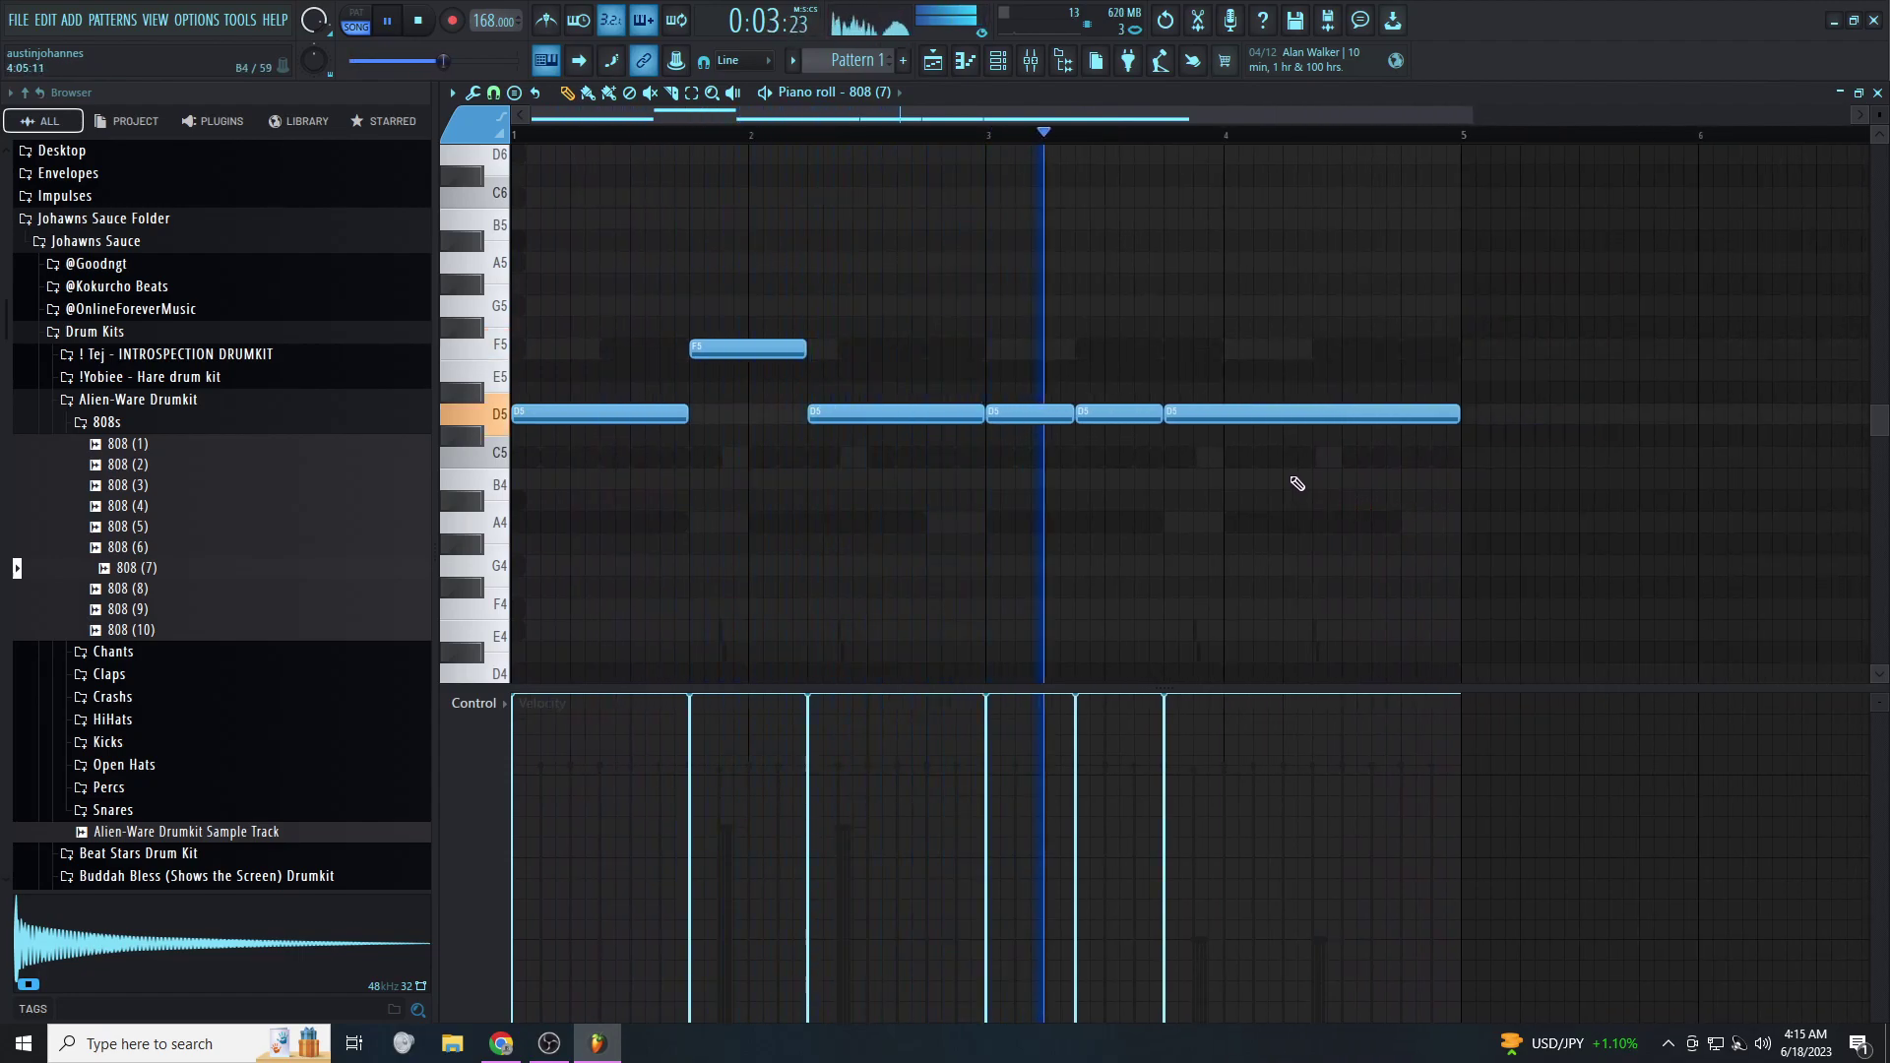
Duplicate the four-bar melody clip three times in the playlist and extend the Pattern 1 clip to match
left_click(932, 61)
left_click_drag(940, 173, 689, 164, "ctrl")
key("ctrl+b")
key("ctrl+b")
key("ctrl+b")
left_click_drag(849, 212, 1286, 234)
double_click(1229, 236)
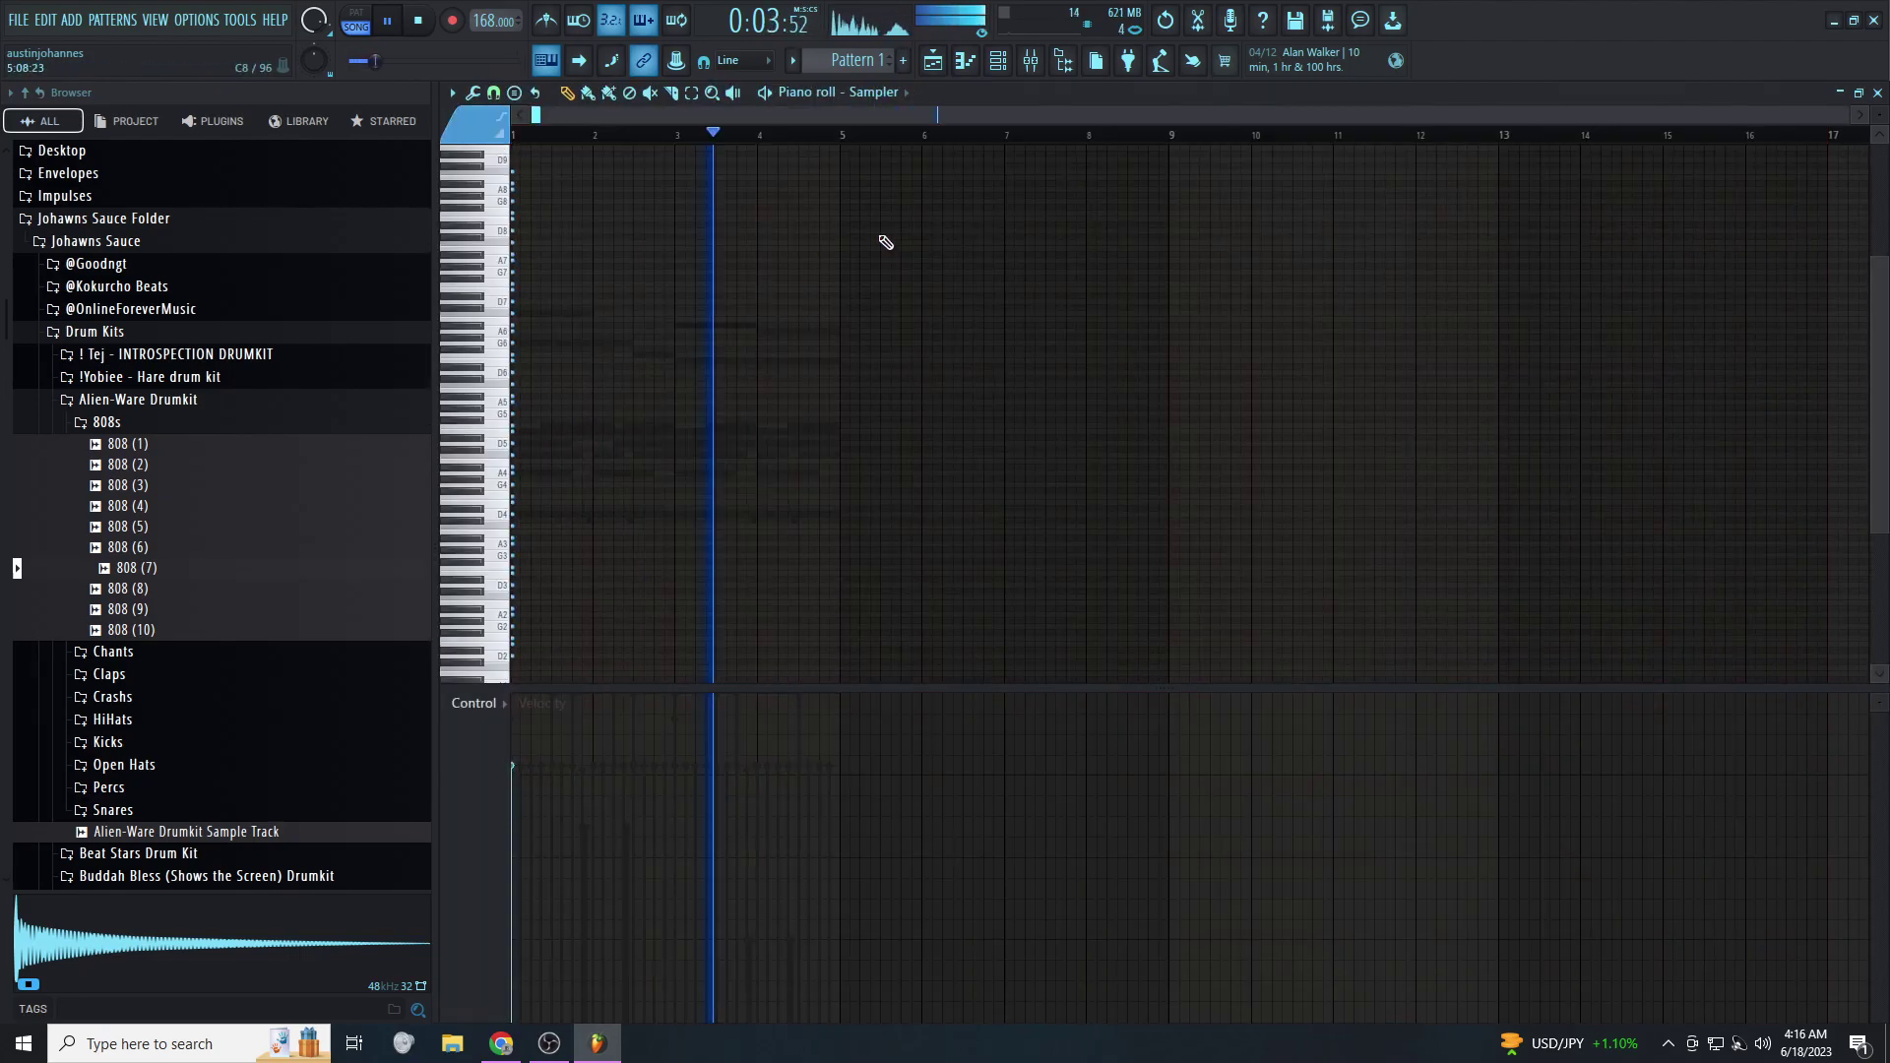
Duplicate the first four bars of the [Hat] - Hit 1 (EQ) notes three times to fill sixteen bars
left_click(890, 93)
left_click(896, 201)
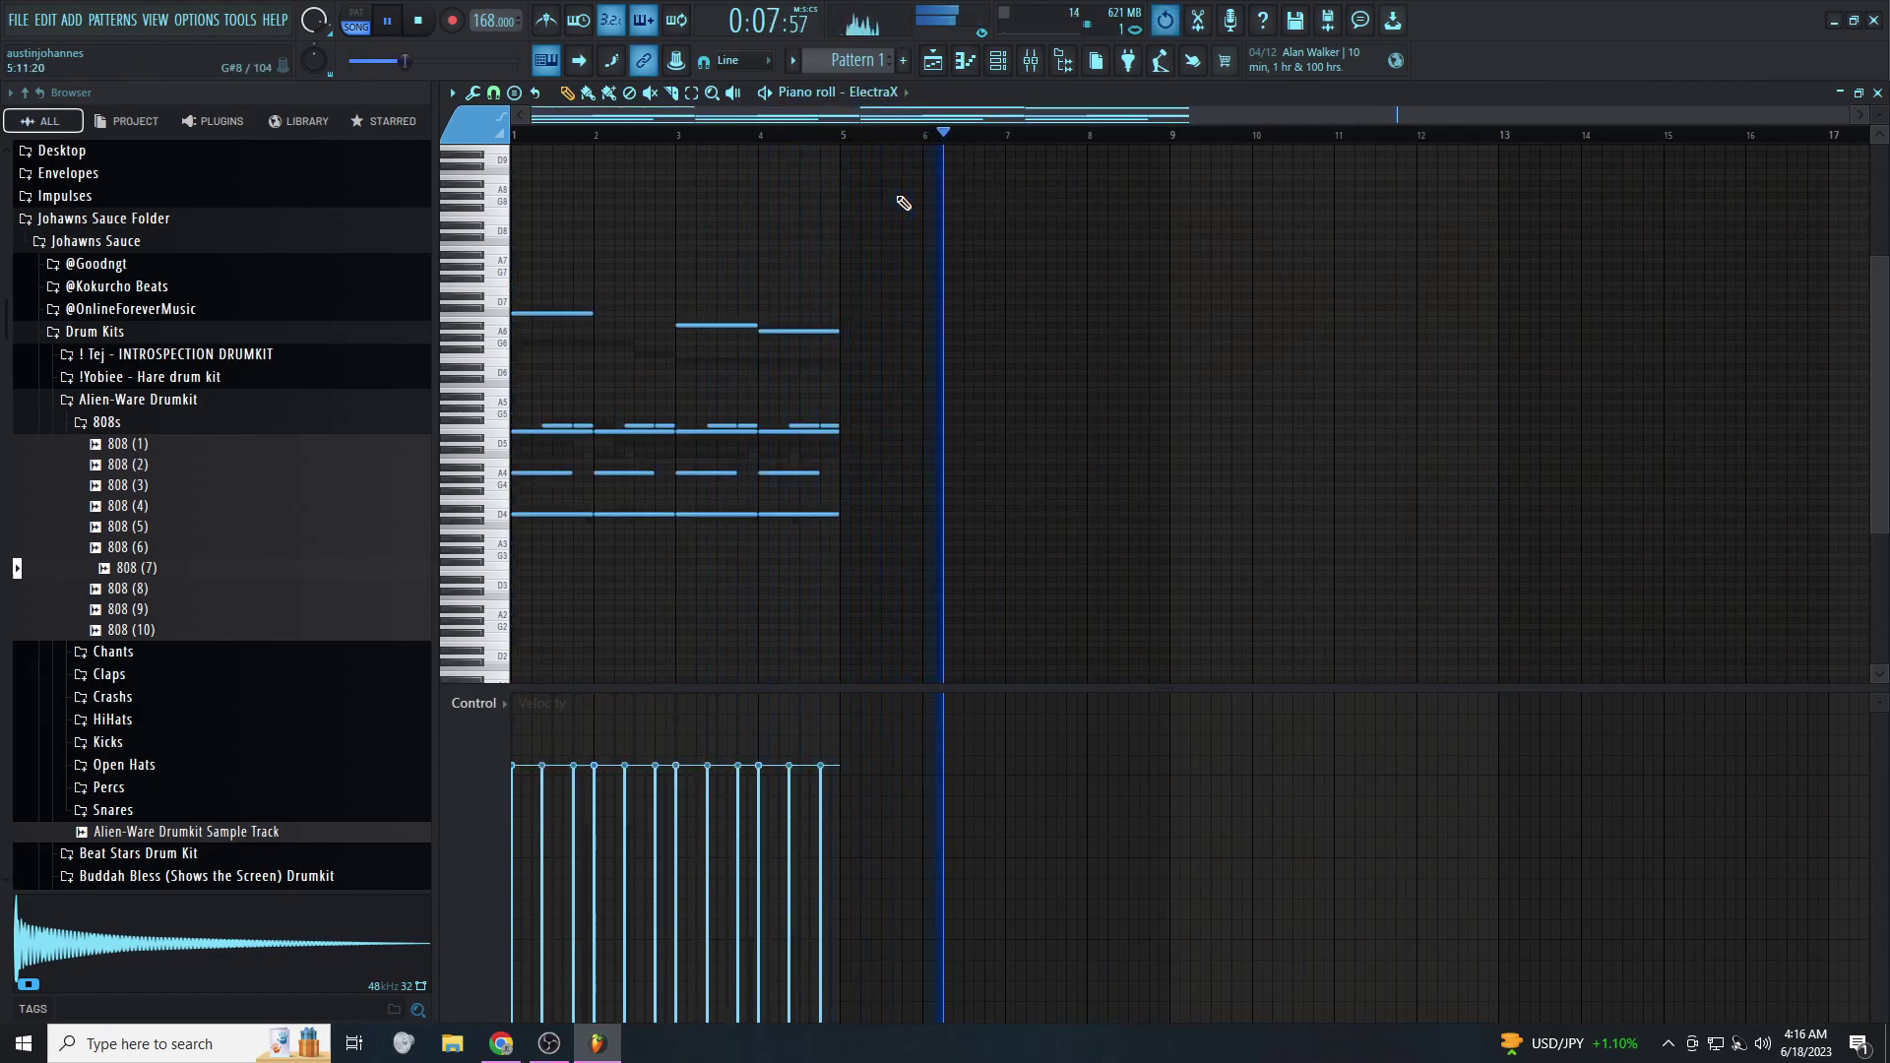
left_click(875, 92)
left_click(895, 222)
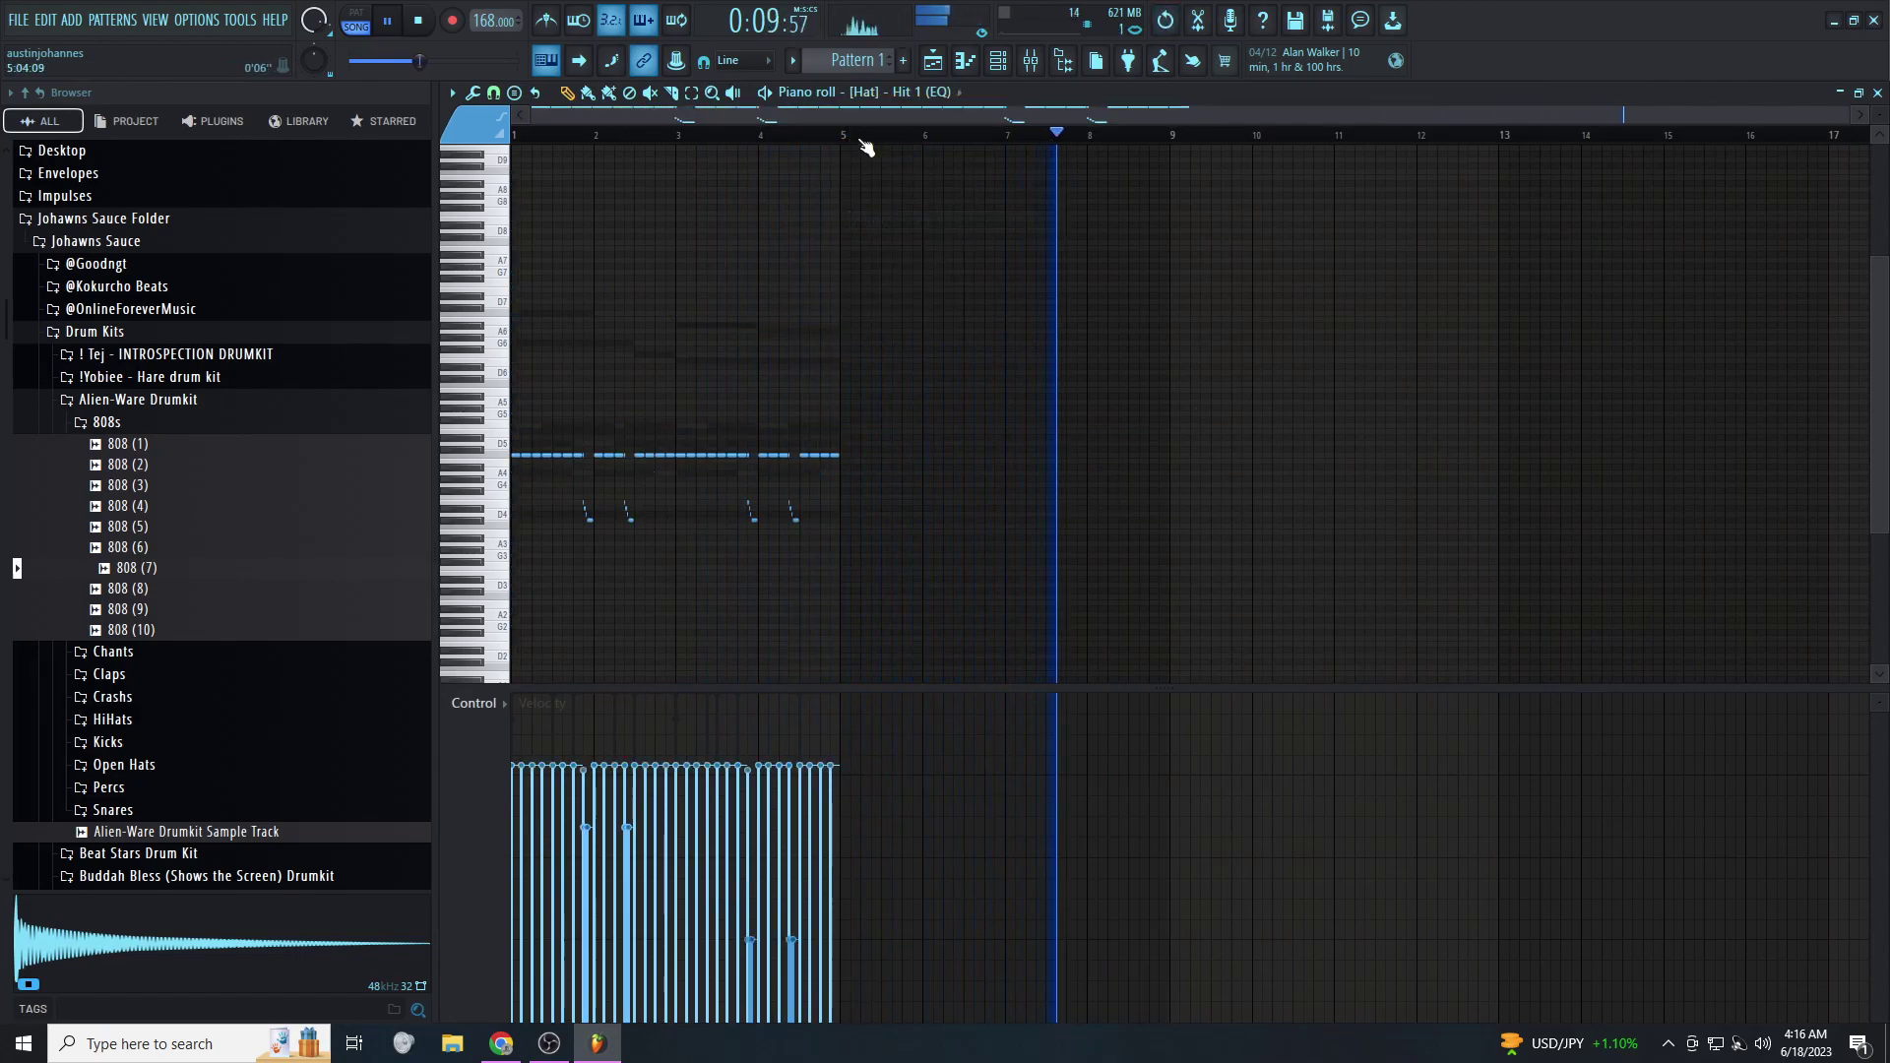
left_click_drag(844, 138, 432, 217)
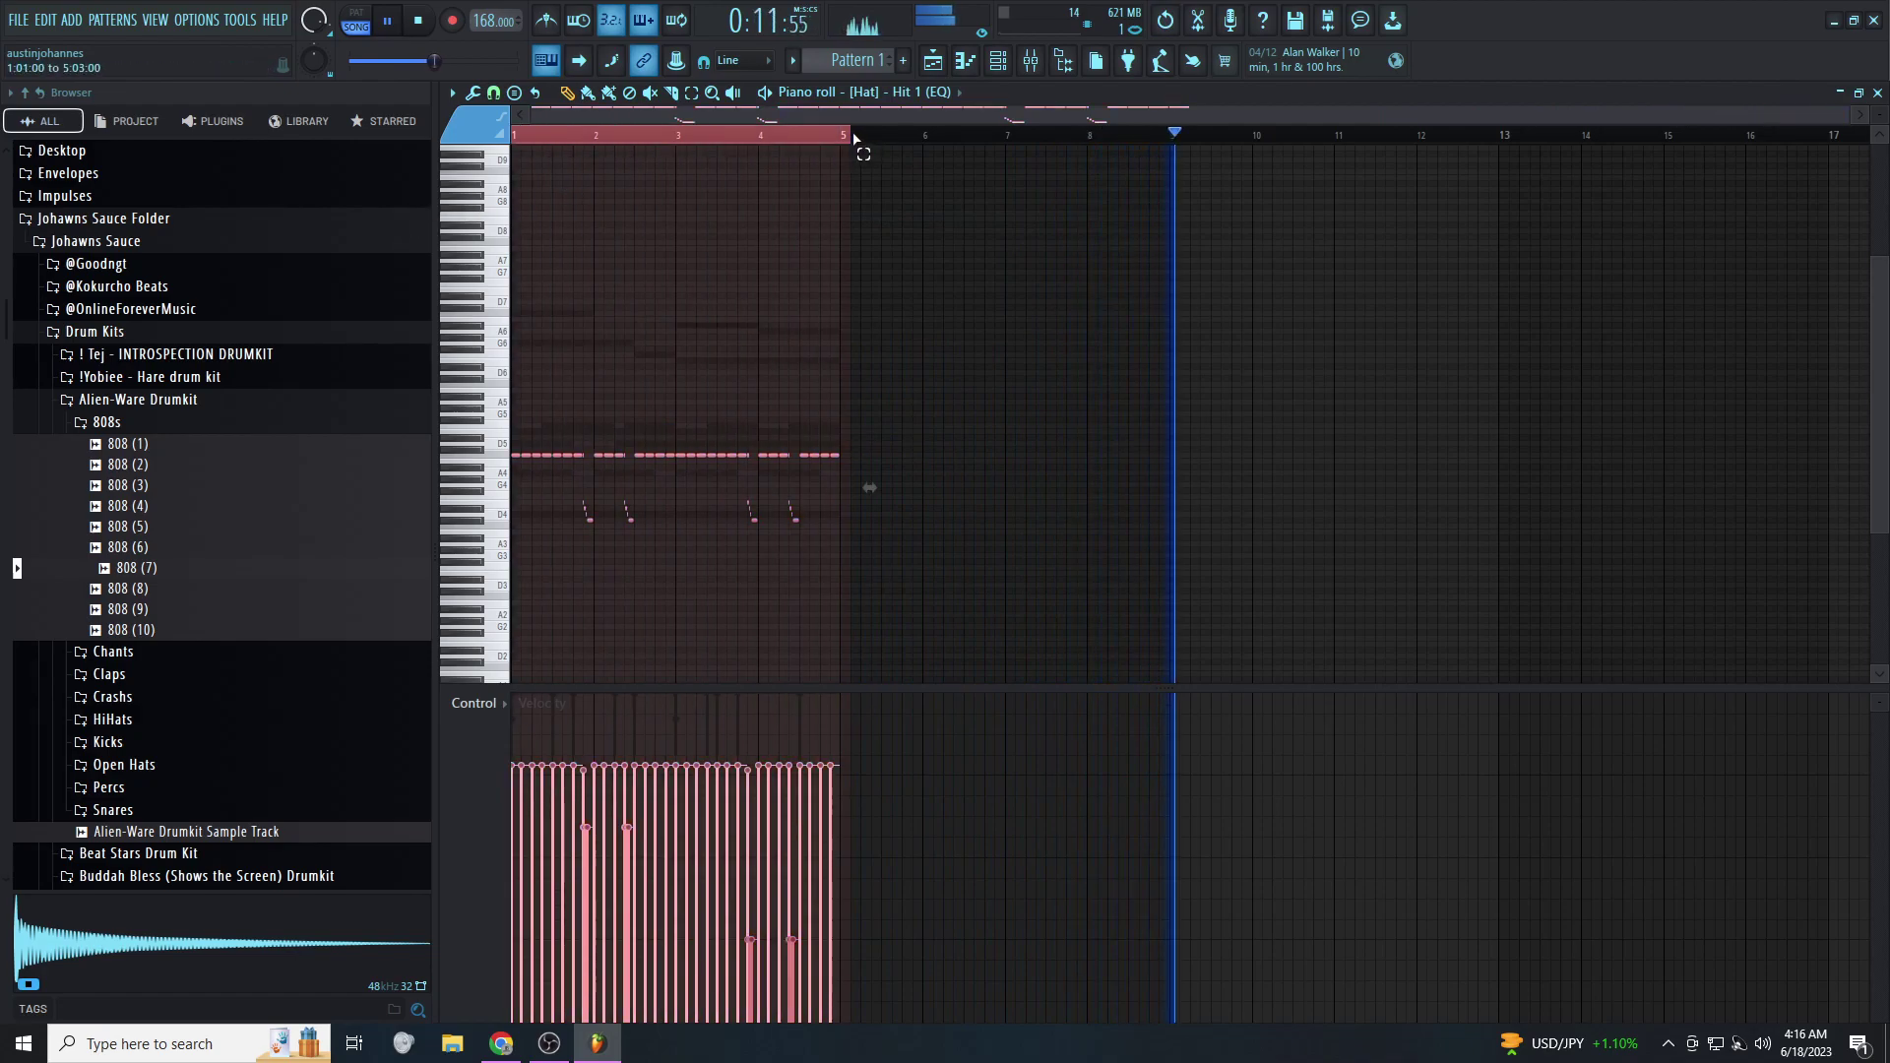
key("ctrl+b")
key("ctrl+b")
key("ctrl+b")
Duplicate the four-bar [OH] Standards open hat part three times to fill sixteen bars
left_click(914, 90)
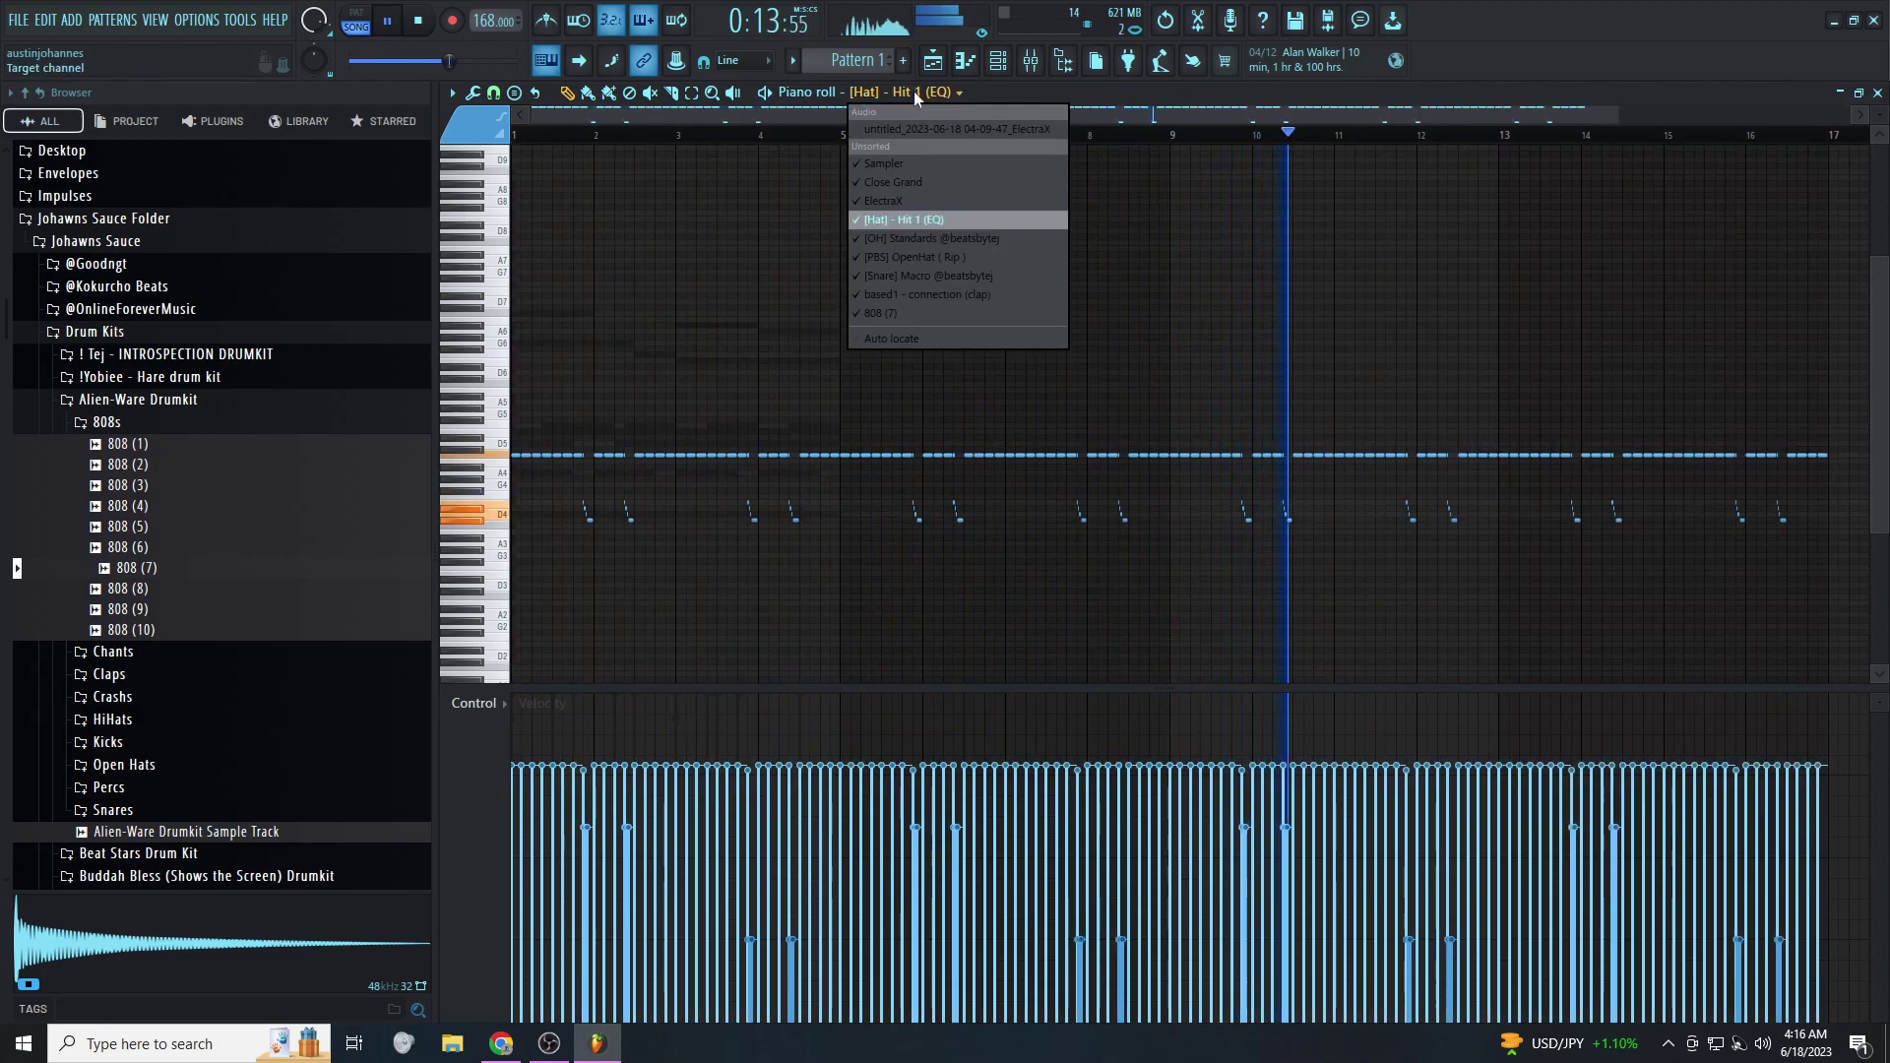
left_click(925, 239)
left_click_drag(844, 143, 513, 138)
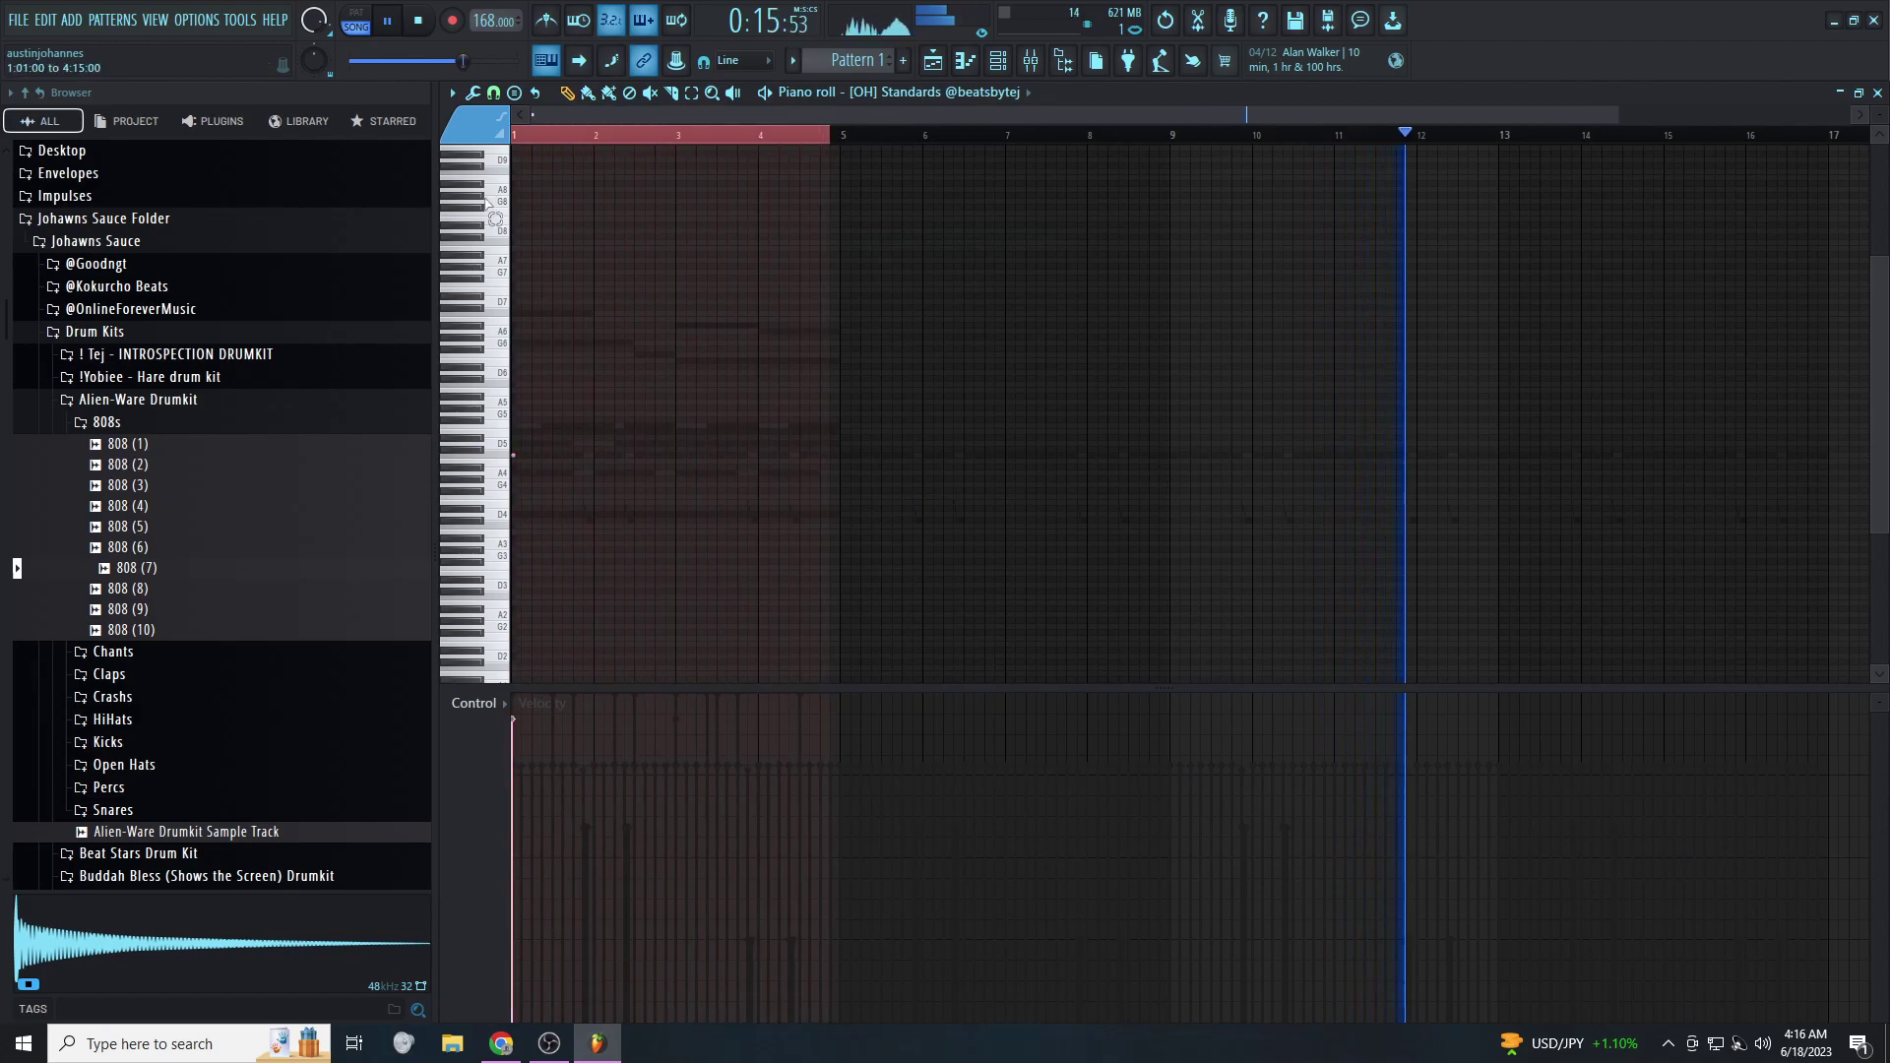
key("ctrl+b")
key("ctrl+b")
key("ctrl+b")
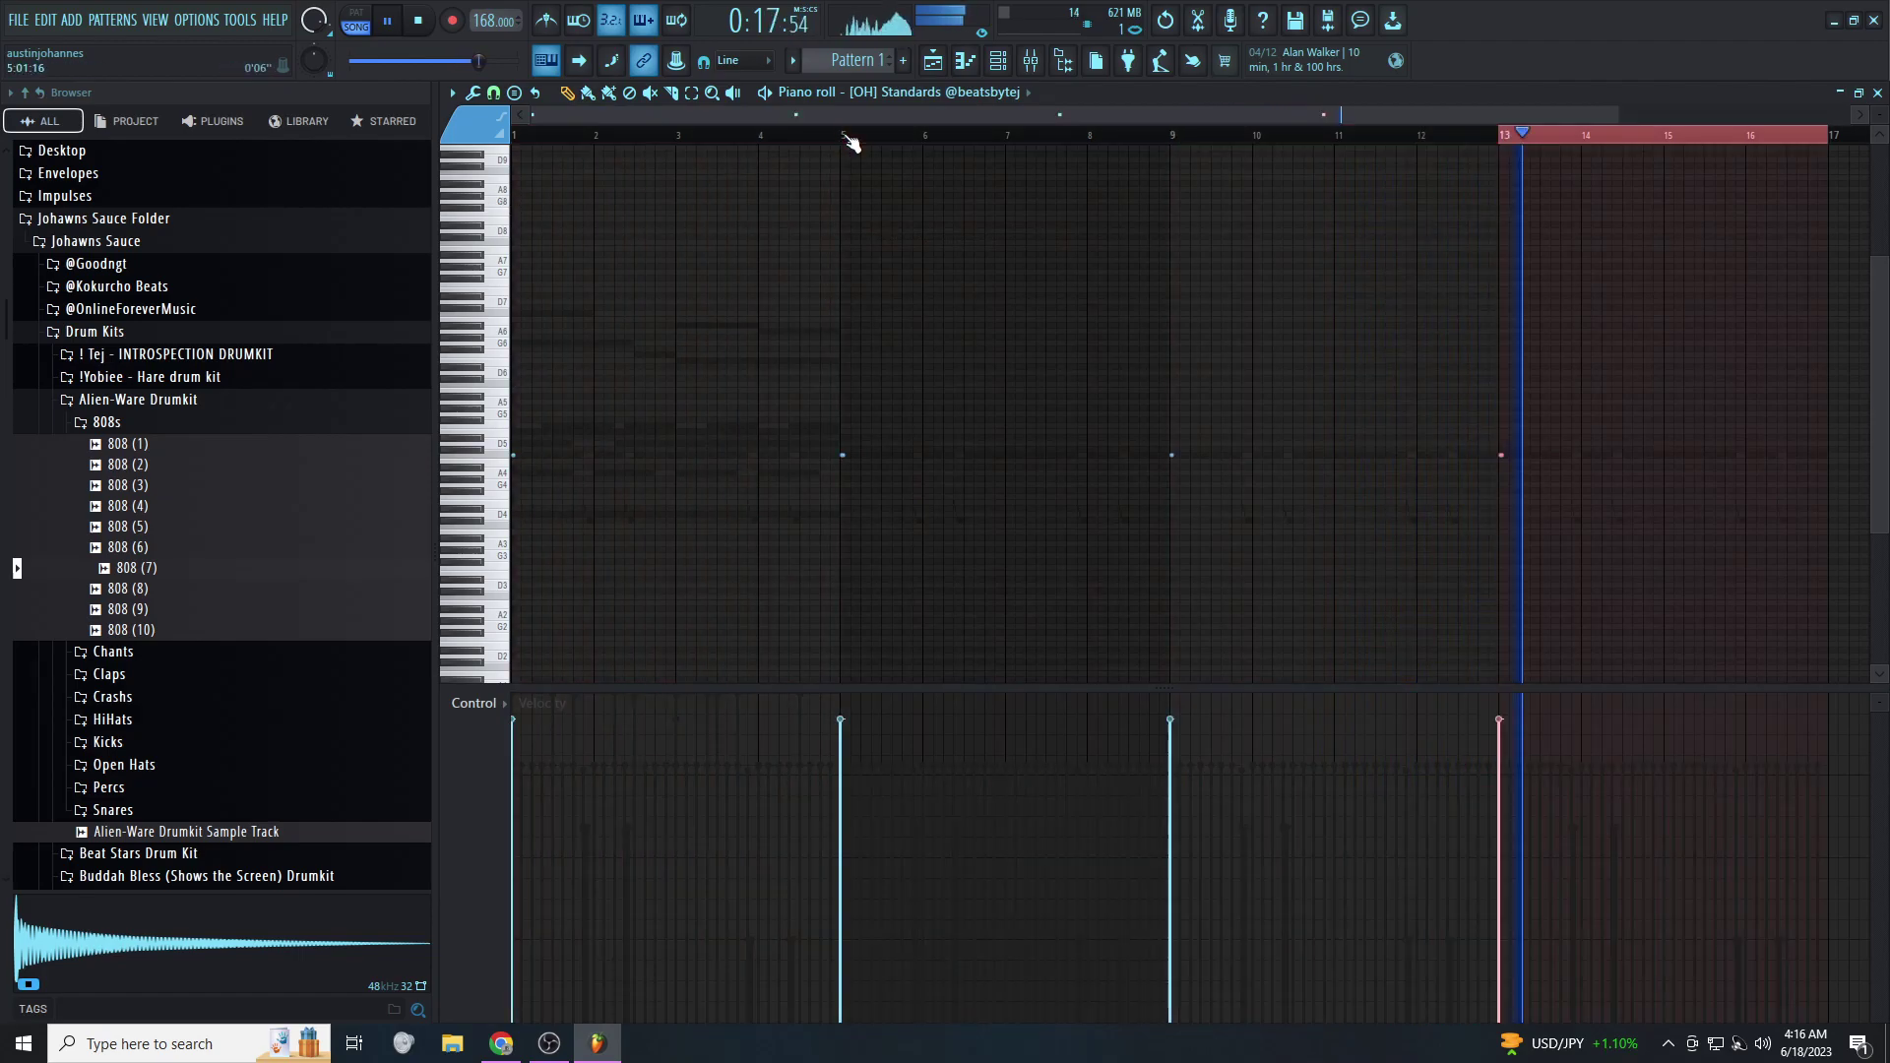
Duplicate the four-bar [PBS] OpenHat ( Rip ) part three times to fill sixteen bars
left_click(867, 91)
left_click(918, 258)
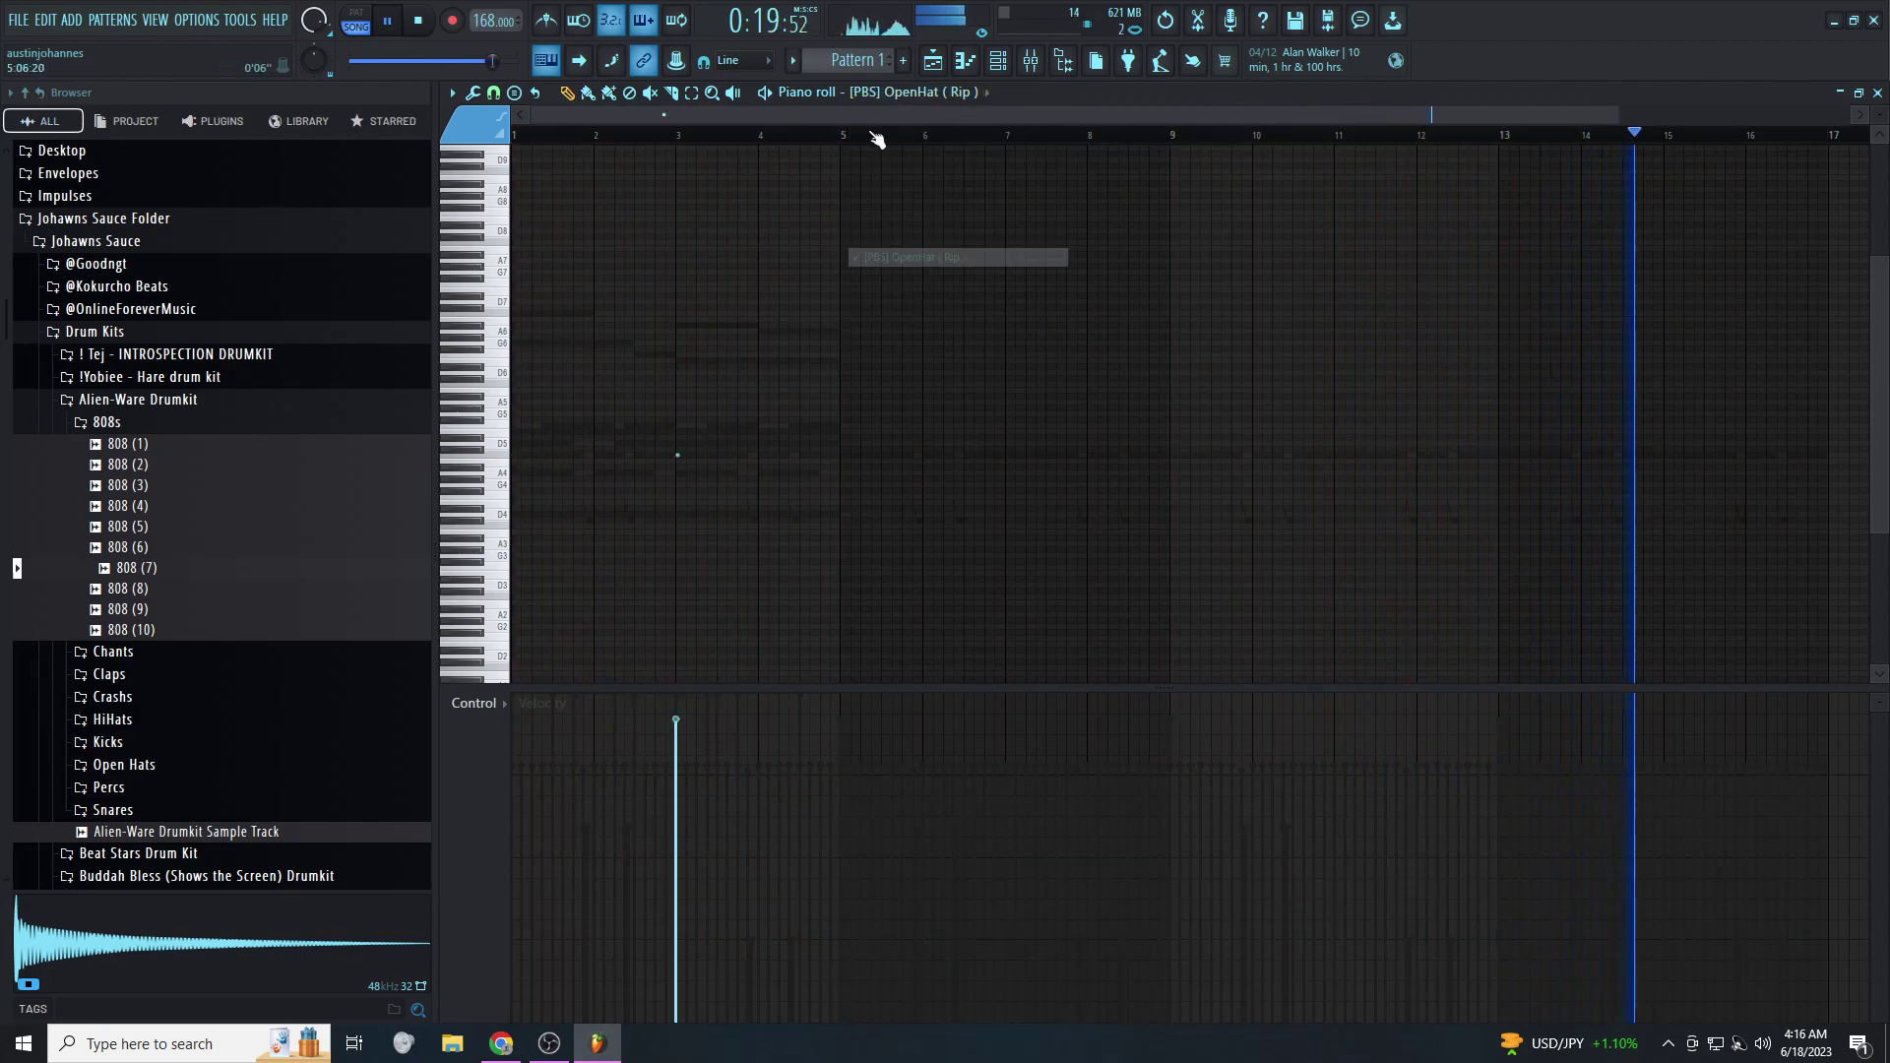
left_click_drag(832, 143, 518, 143)
key("ctrl+b")
key("ctrl+b")
key("ctrl+b")
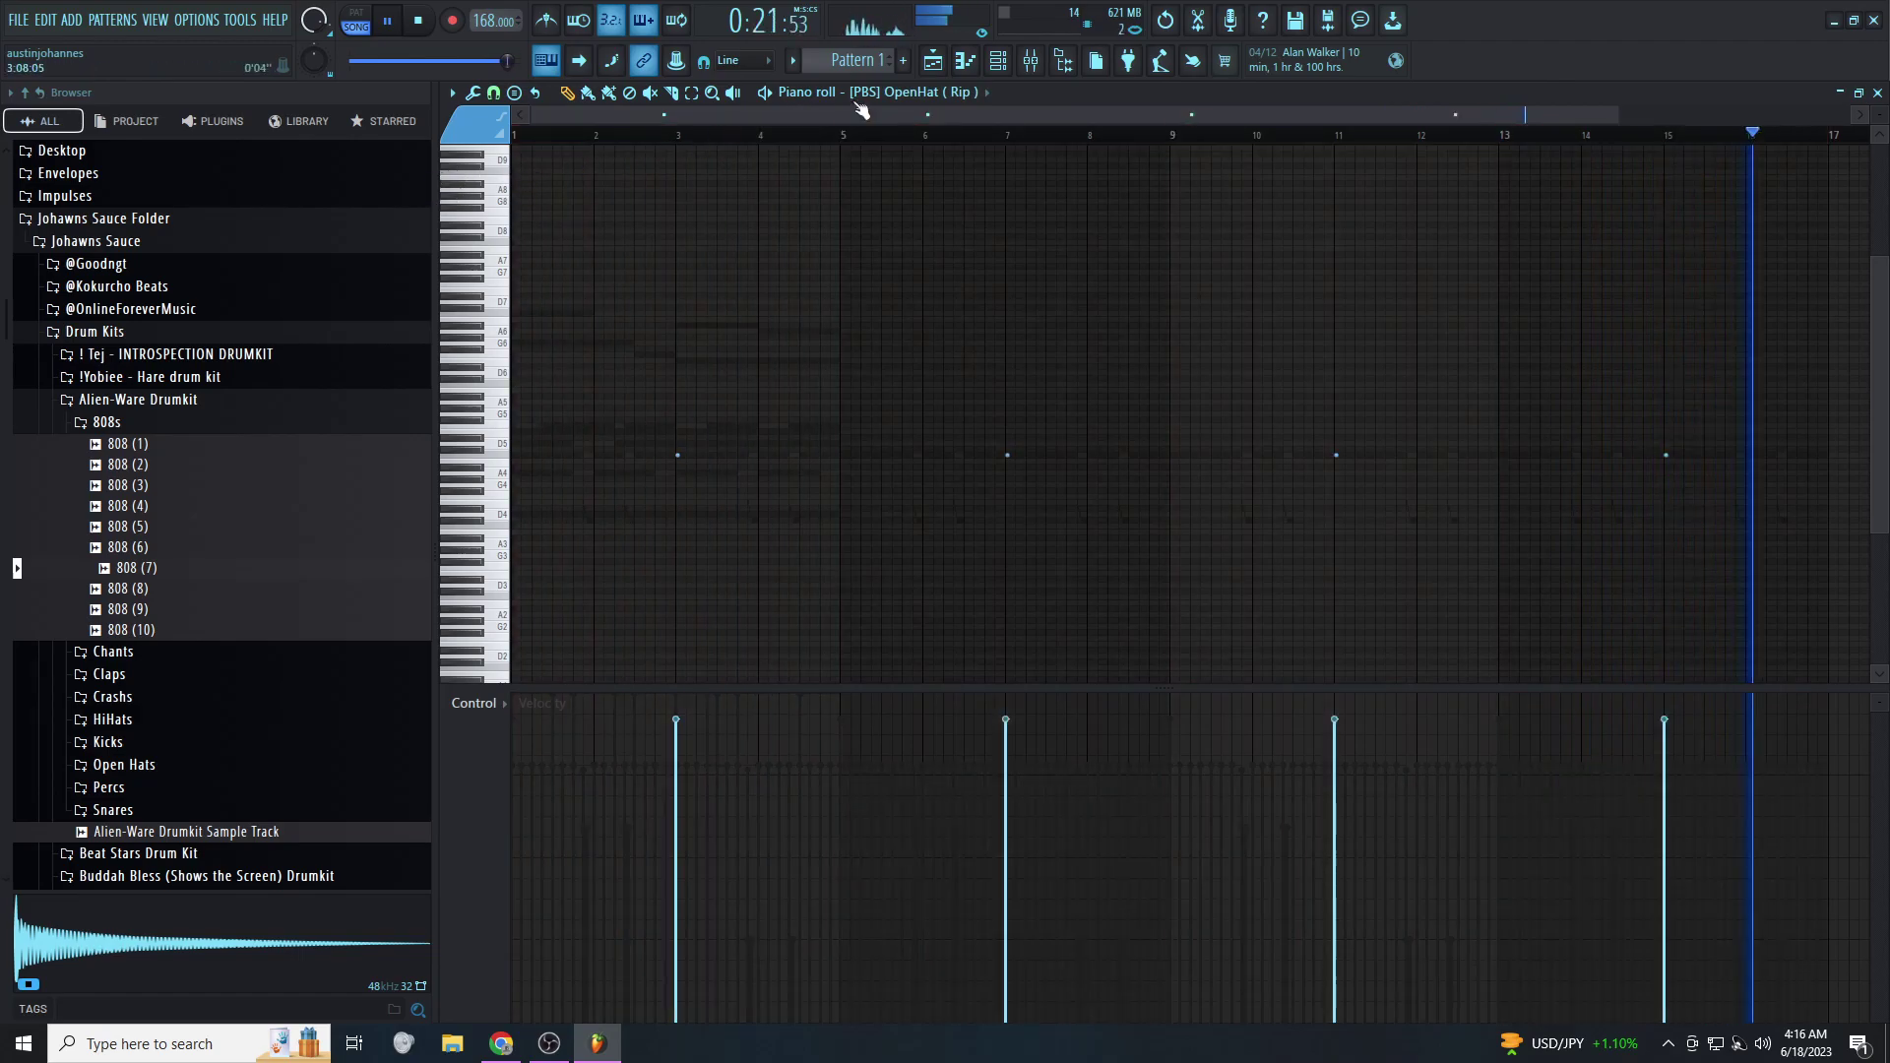
Duplicate the four-bar [Snare] Macro part three times to fill sixteen bars
left_click(953, 98)
left_click(928, 276)
left_click_drag(845, 139, 547, 189)
key("ctrl+b")
key("ctrl+b")
key("ctrl+b")
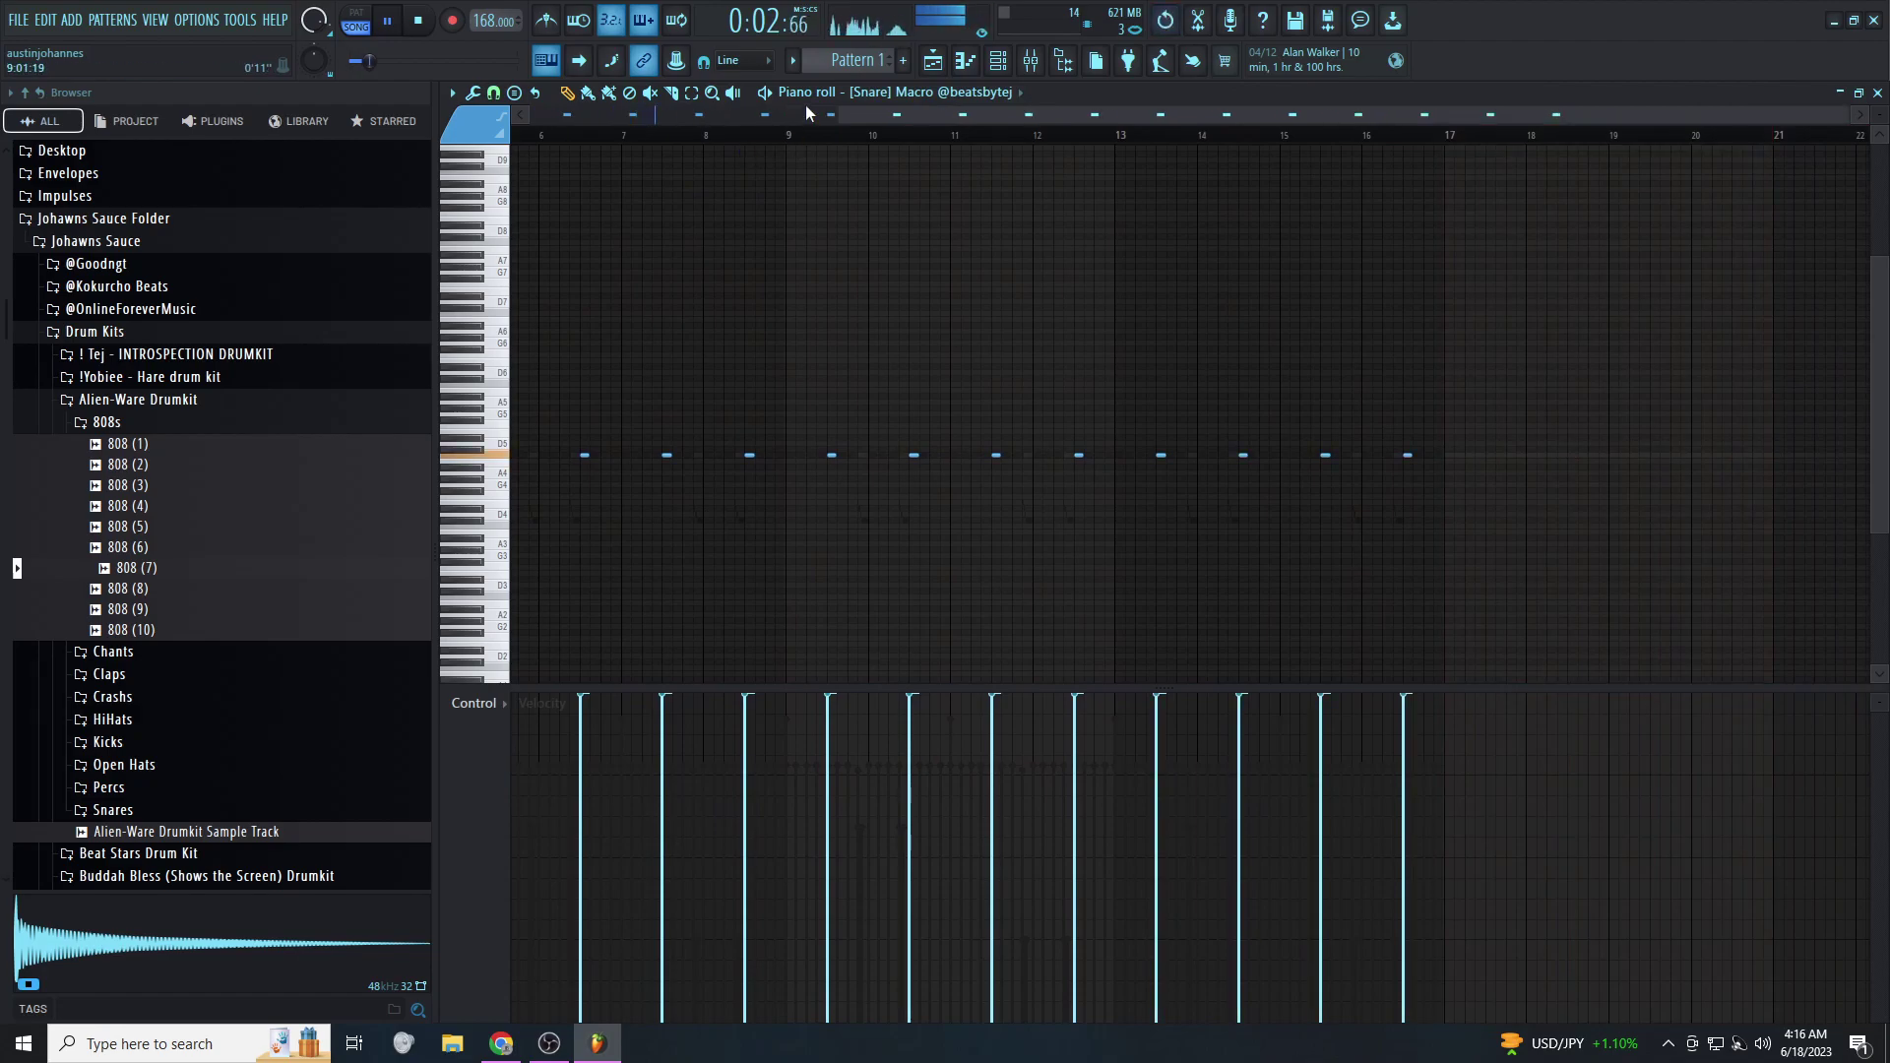
Duplicate the four-bar based1 - connection (clap) part three times to fill sixteen bars
left_click(884, 98)
left_click(935, 294)
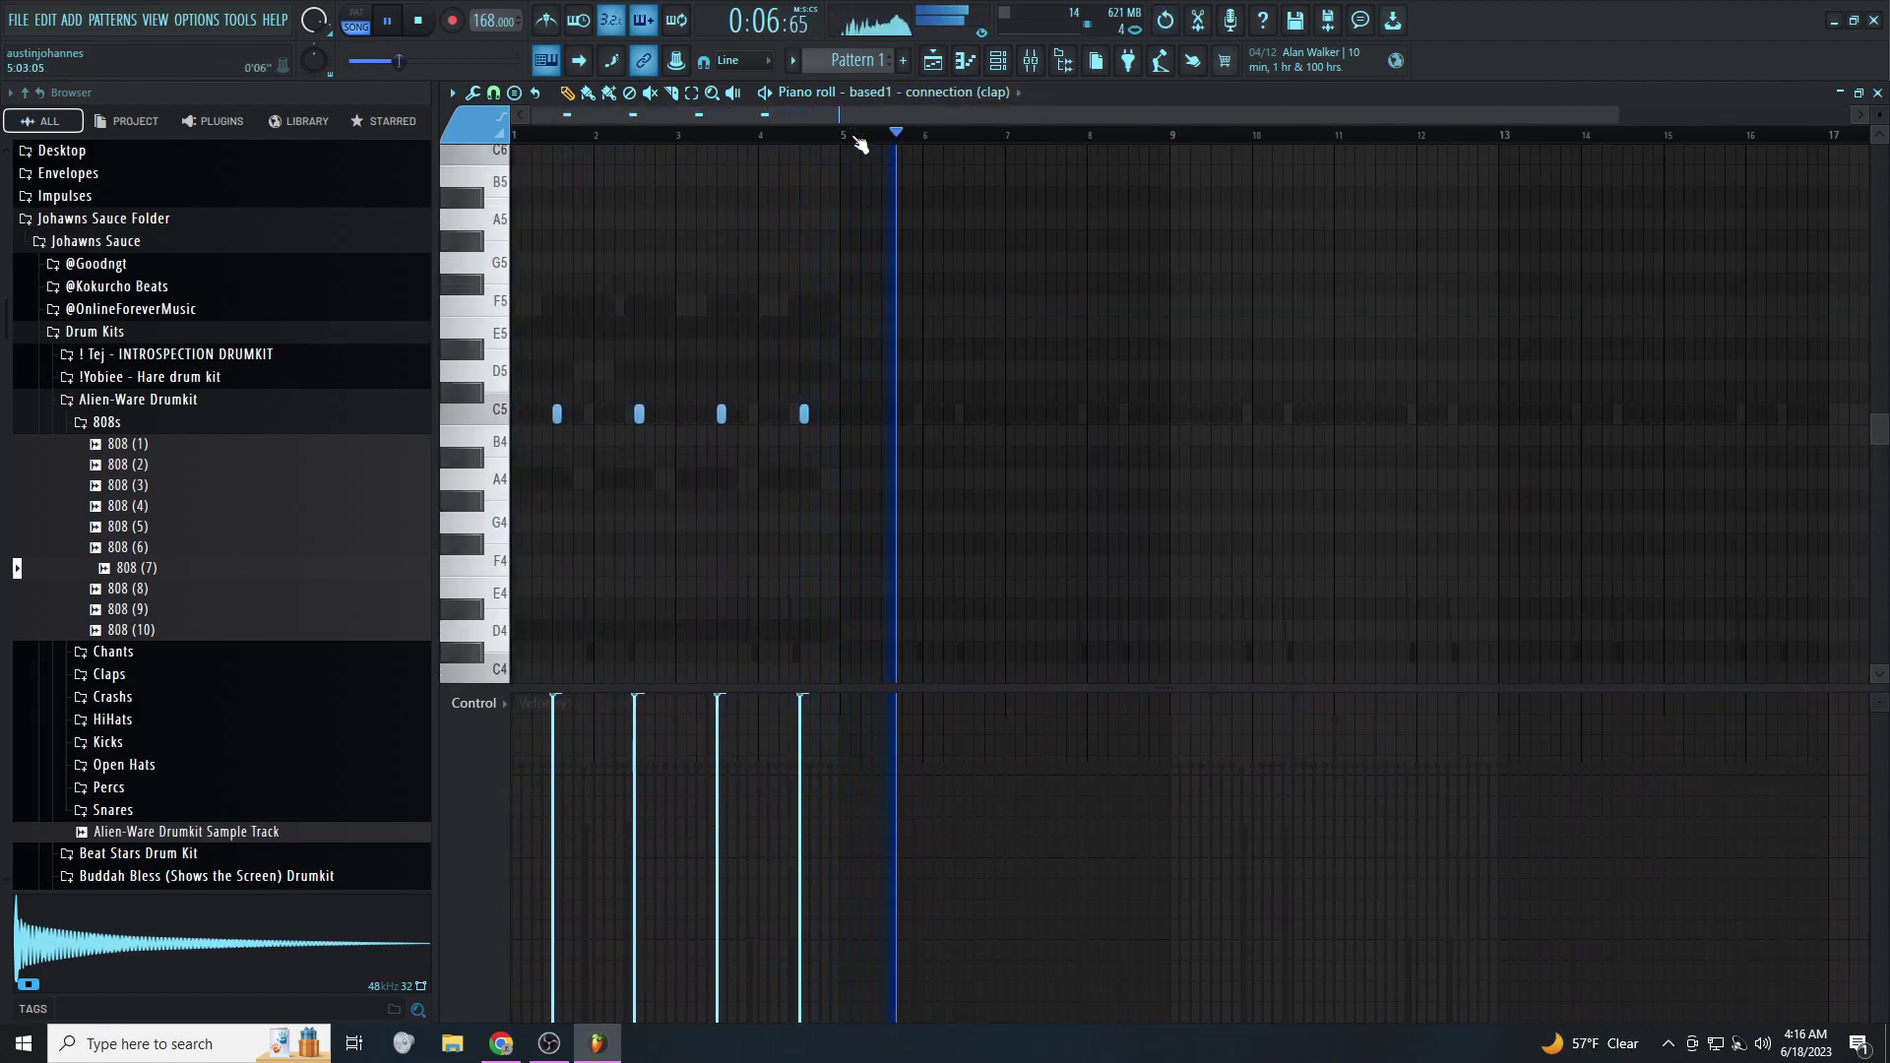
left_click_drag(846, 143, 401, 202)
key("ctrl+b")
key("ctrl+b")
key("ctrl+b")
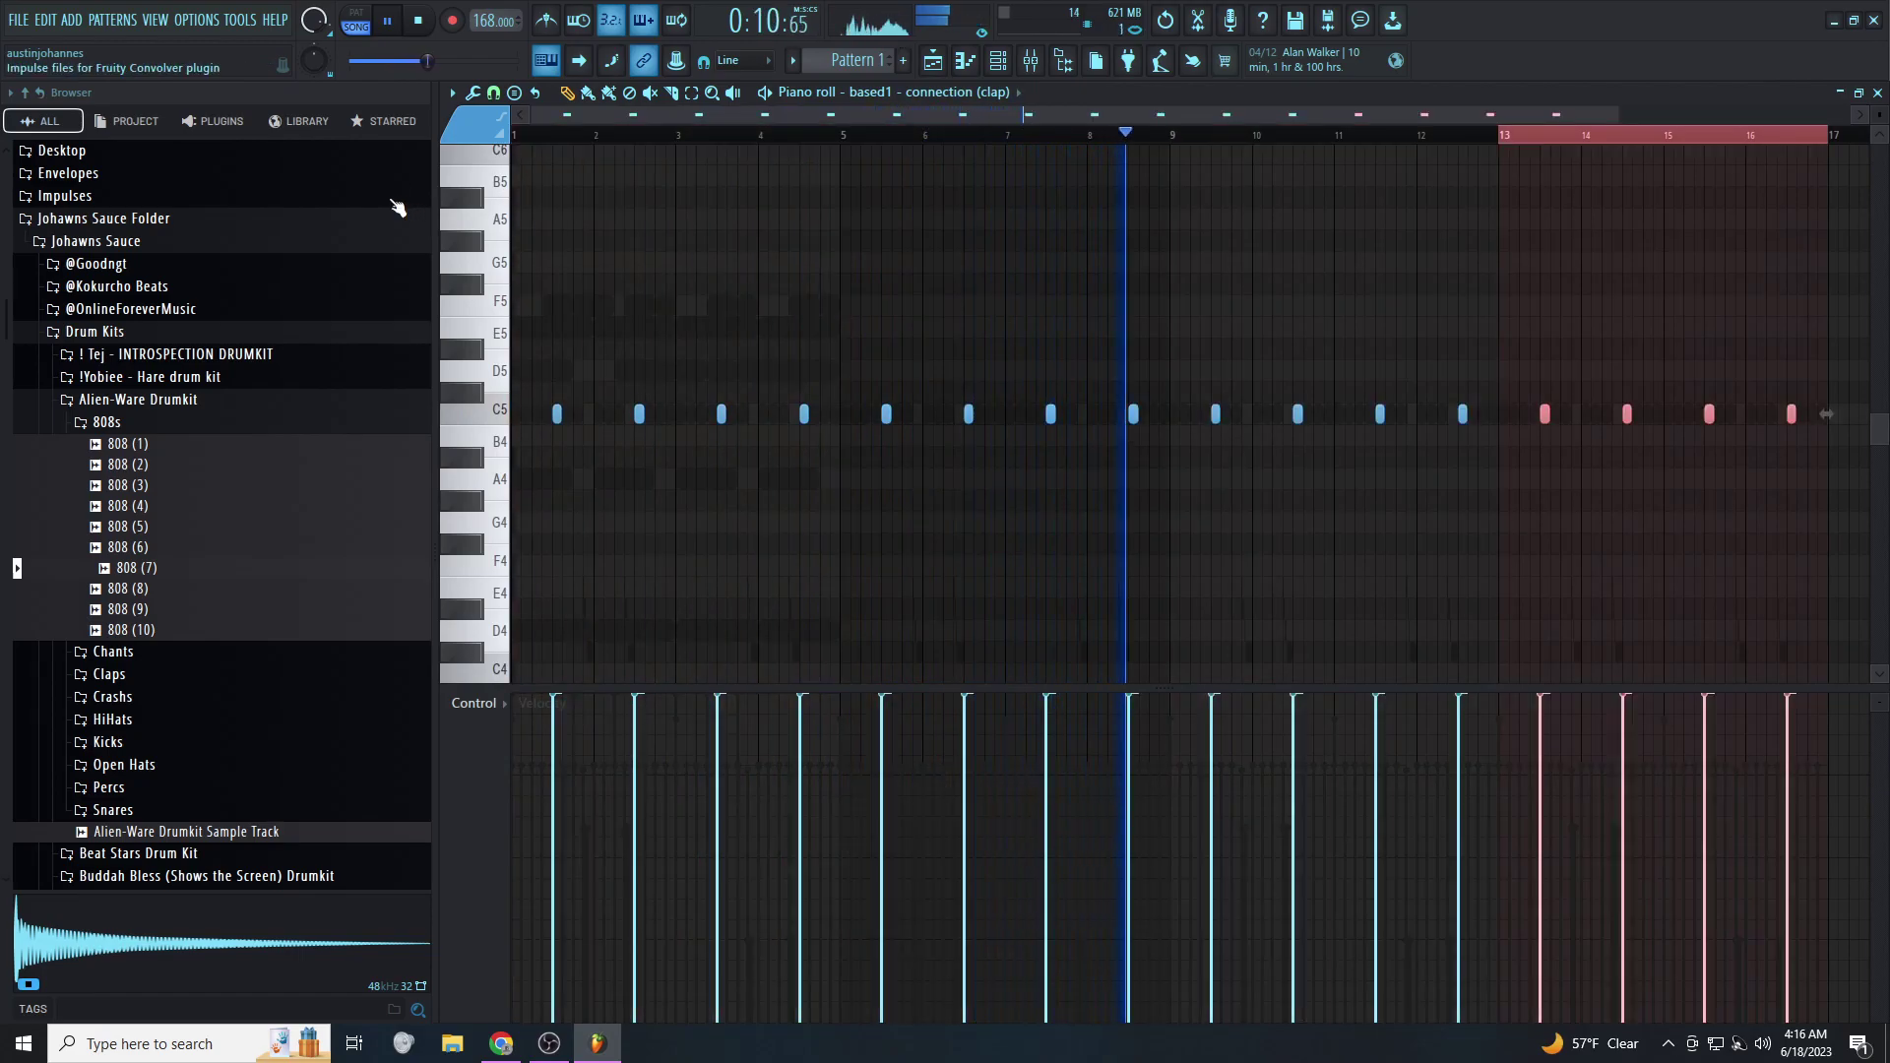
Duplicate the four-bar 808 (7) bassline three times to fill sixteen bars
key("F6")
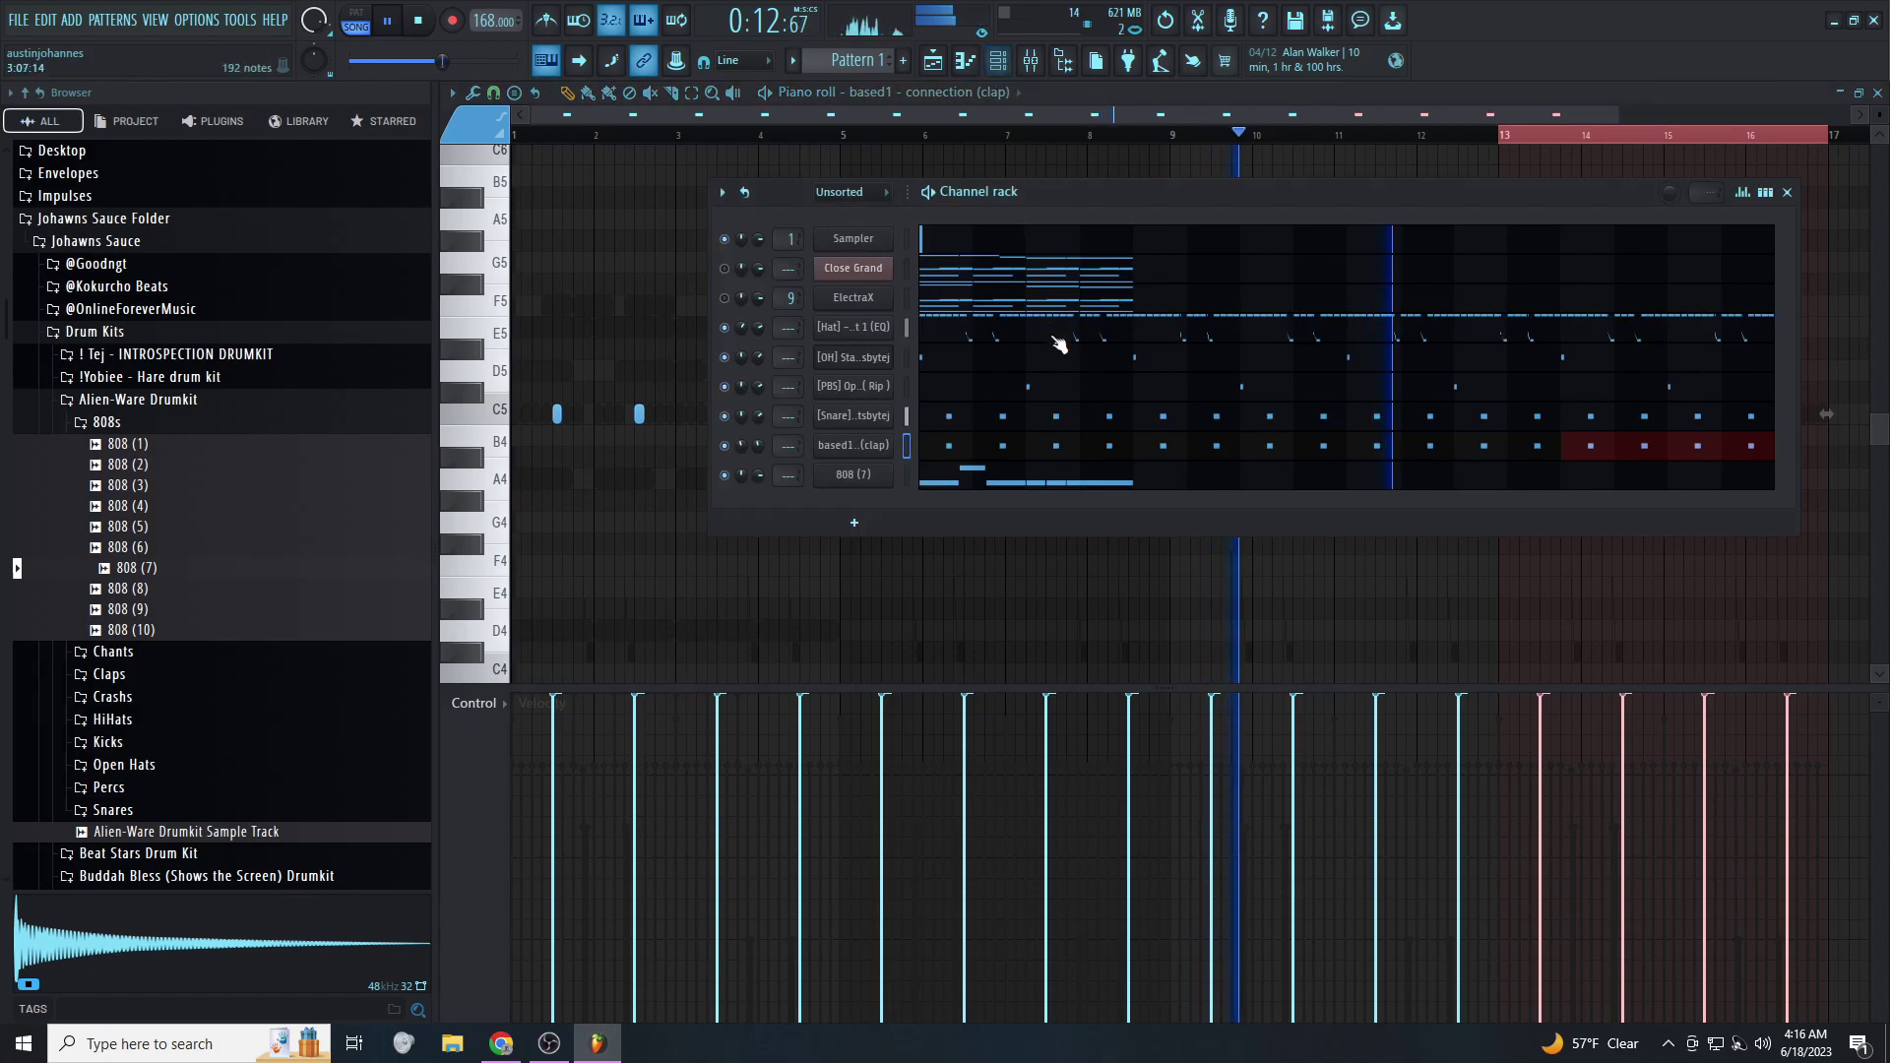
left_click(1089, 478)
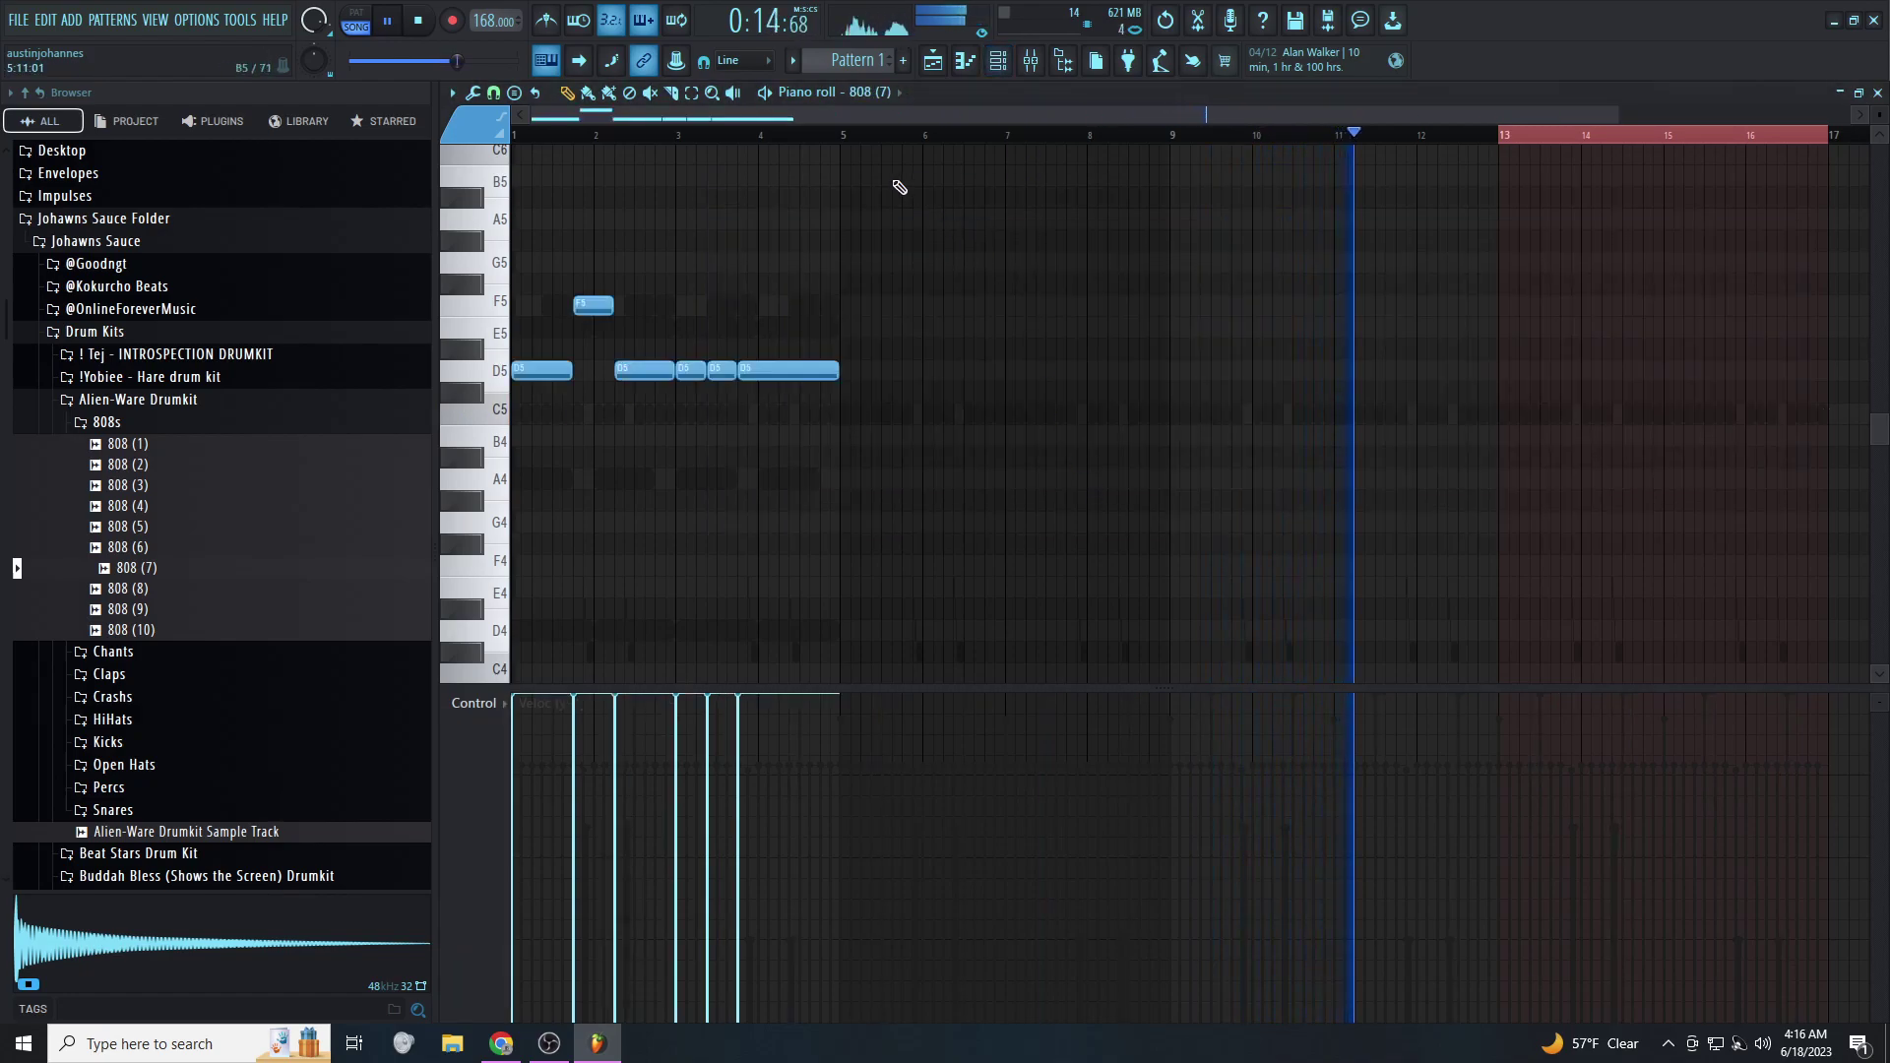
key("ctrl+b")
key("ctrl+b")
key("ctrl+b")
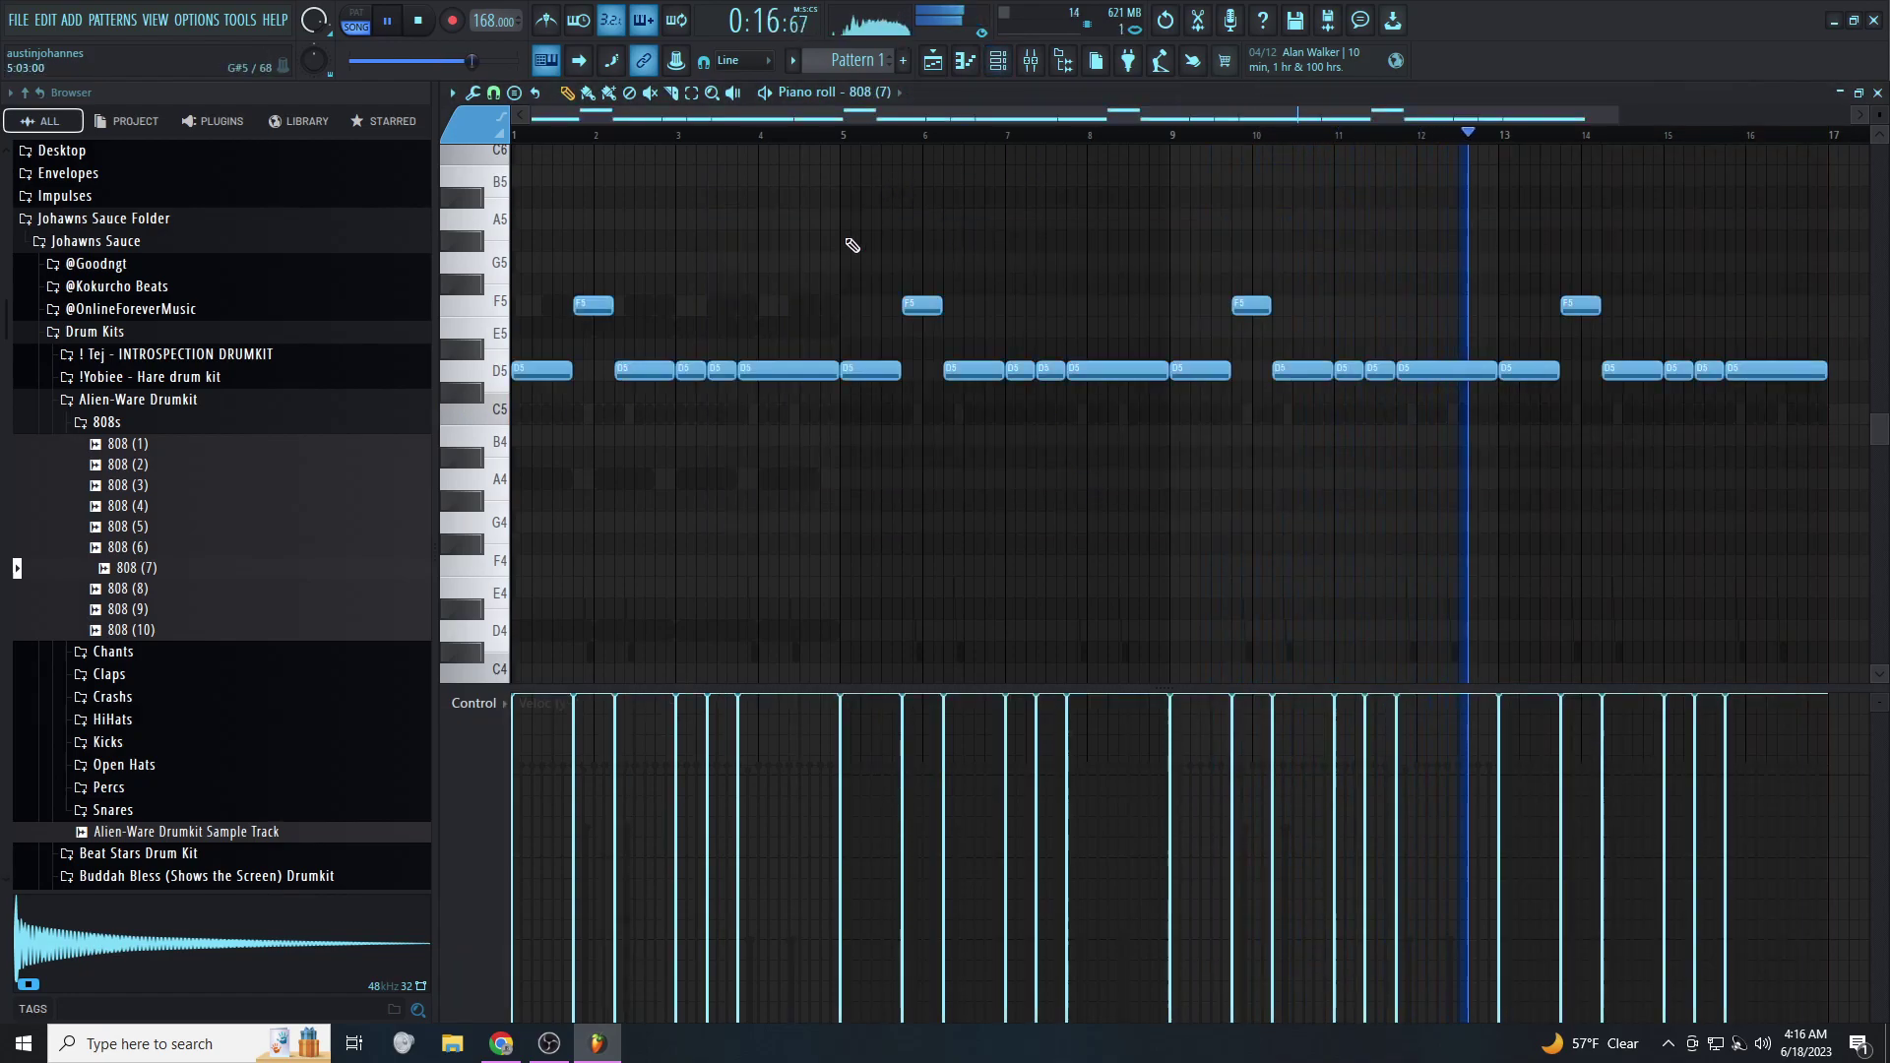
Delete the 808 notes in bars 5 and 6 and extend the preceding long D5 note to bar 7
scroll(906, 330, "up", 3)
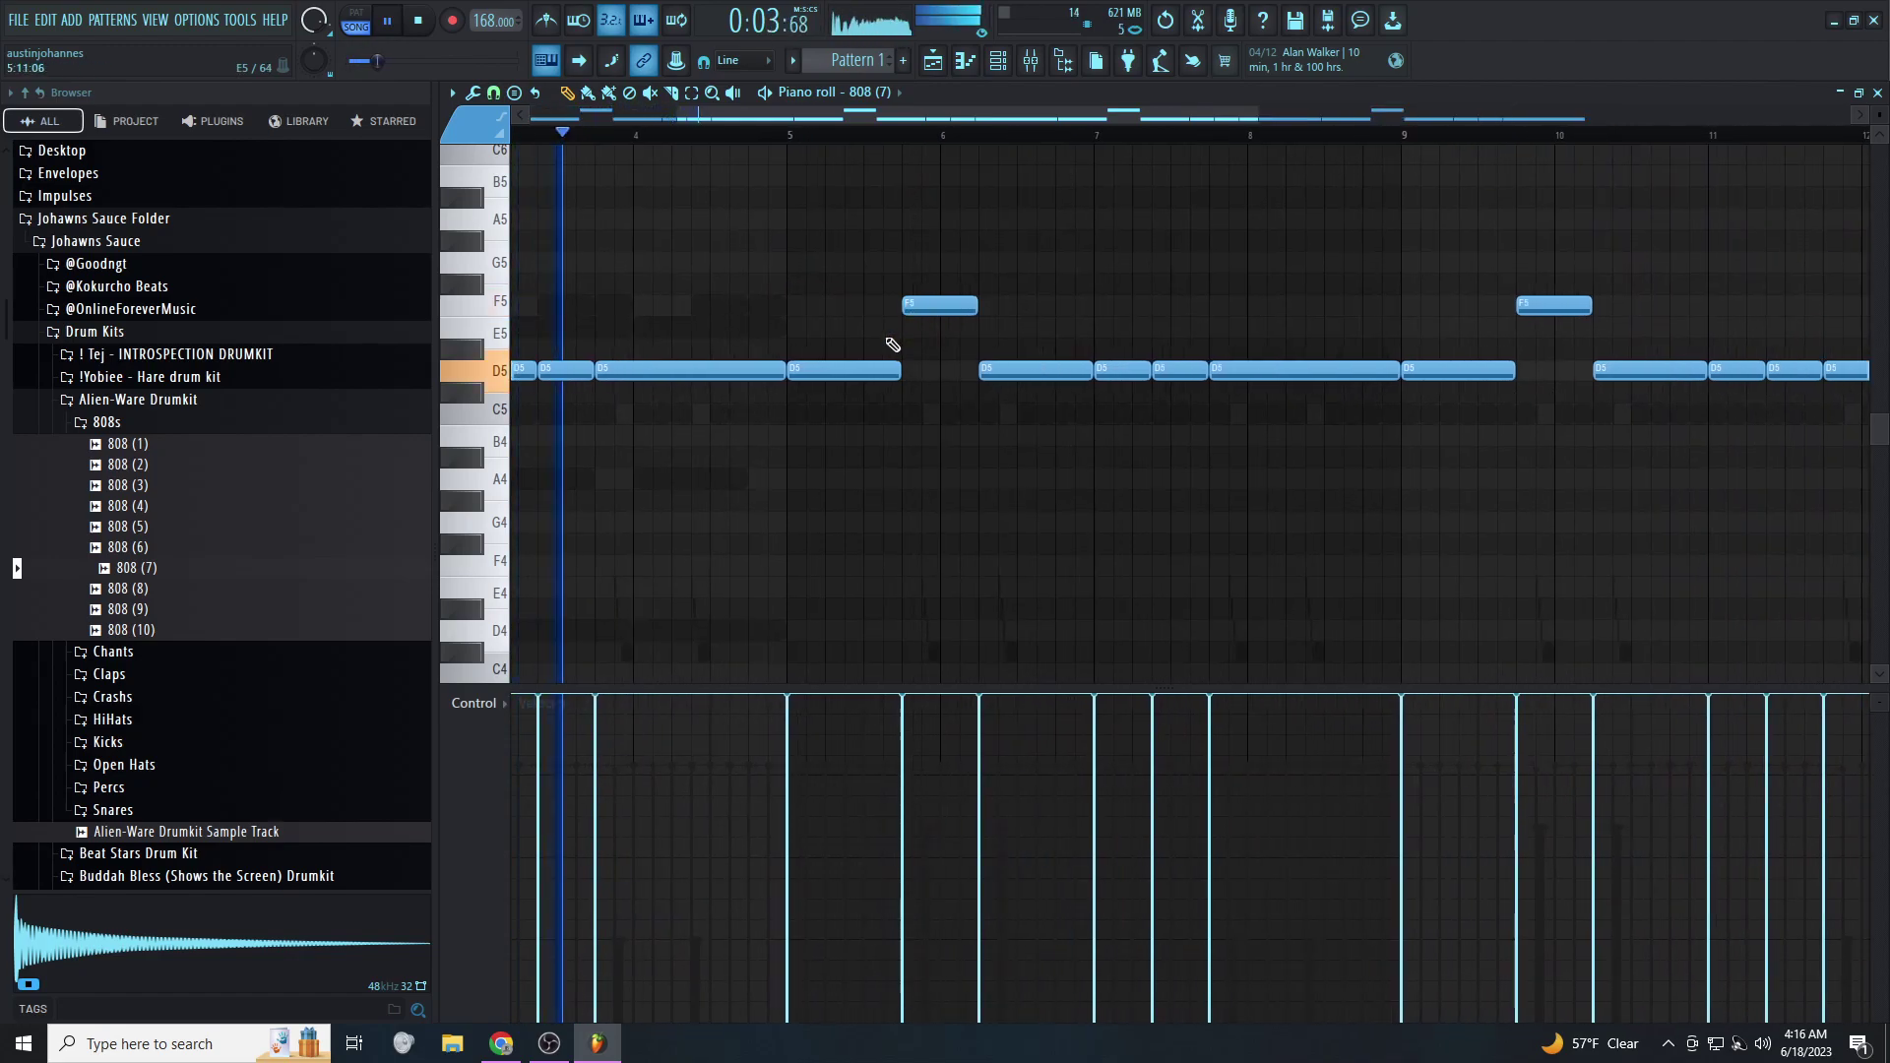
right_click(960, 311)
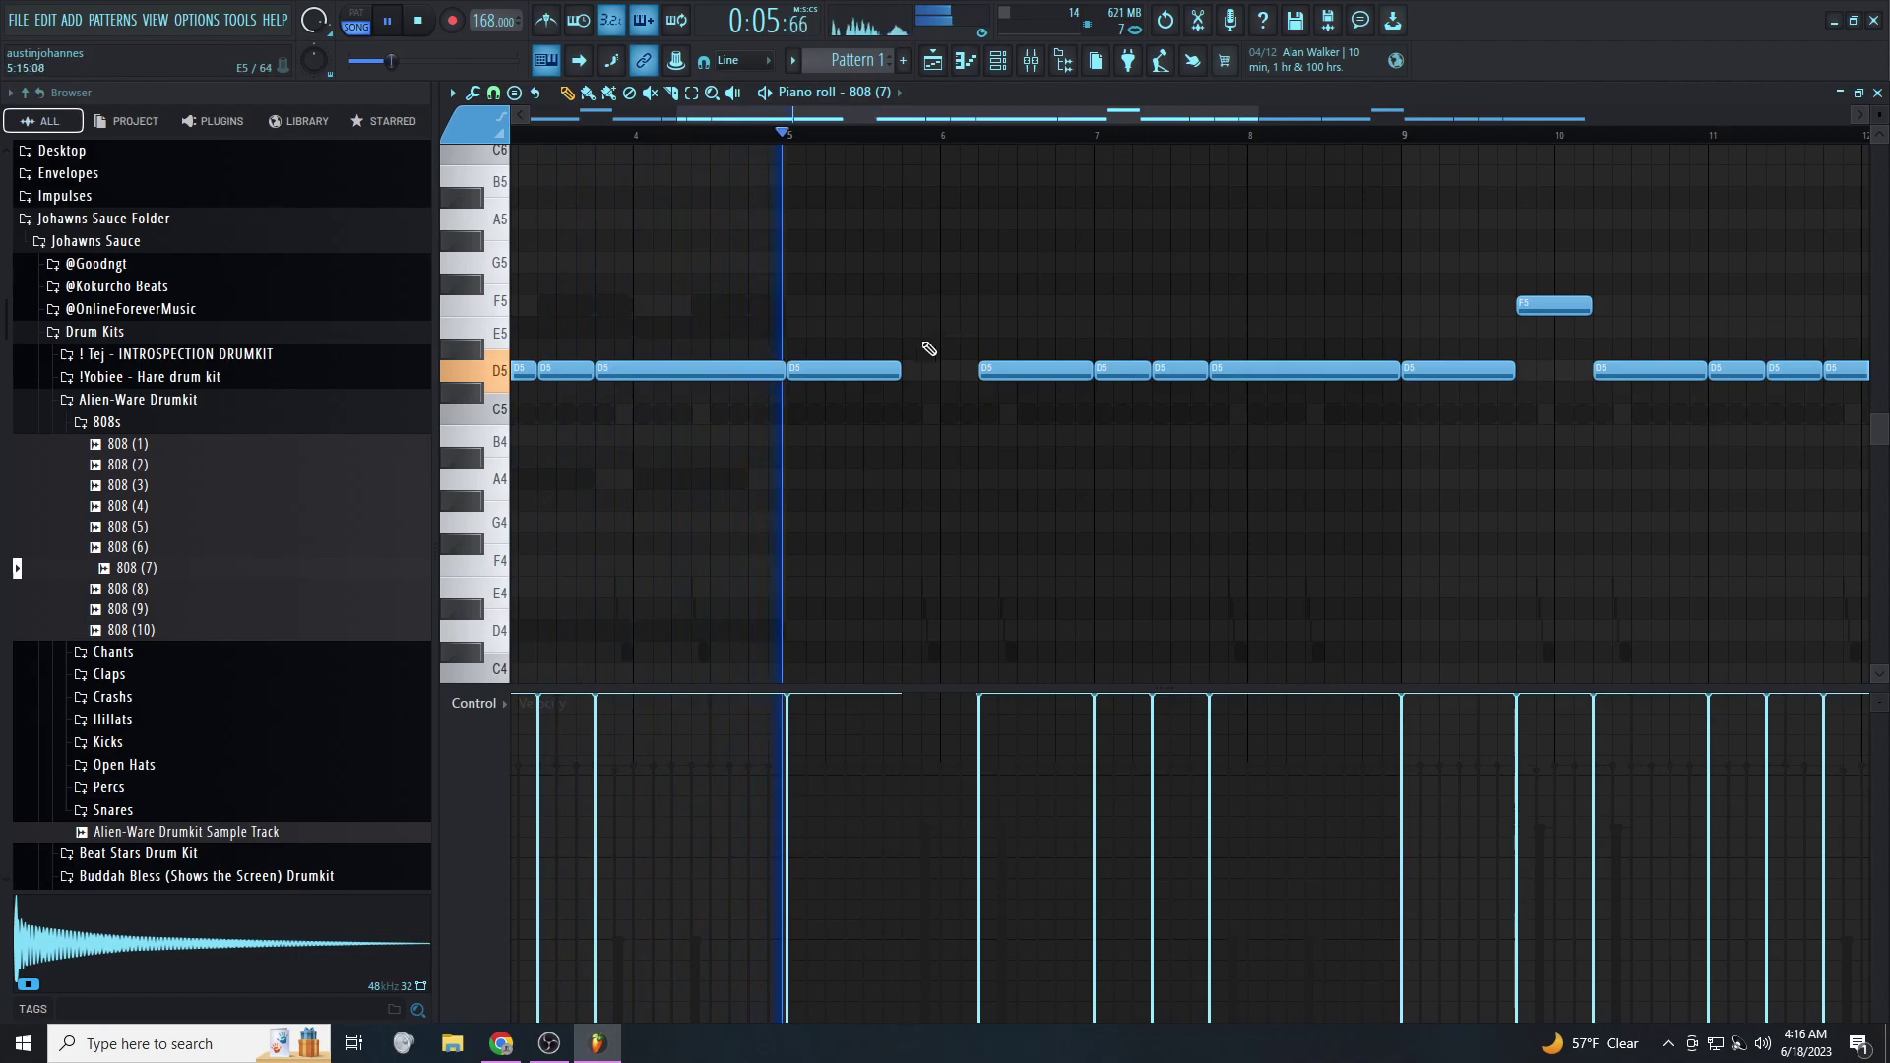
right_click(802, 372)
left_click_drag(789, 372, 1073, 380)
right_click(1030, 374)
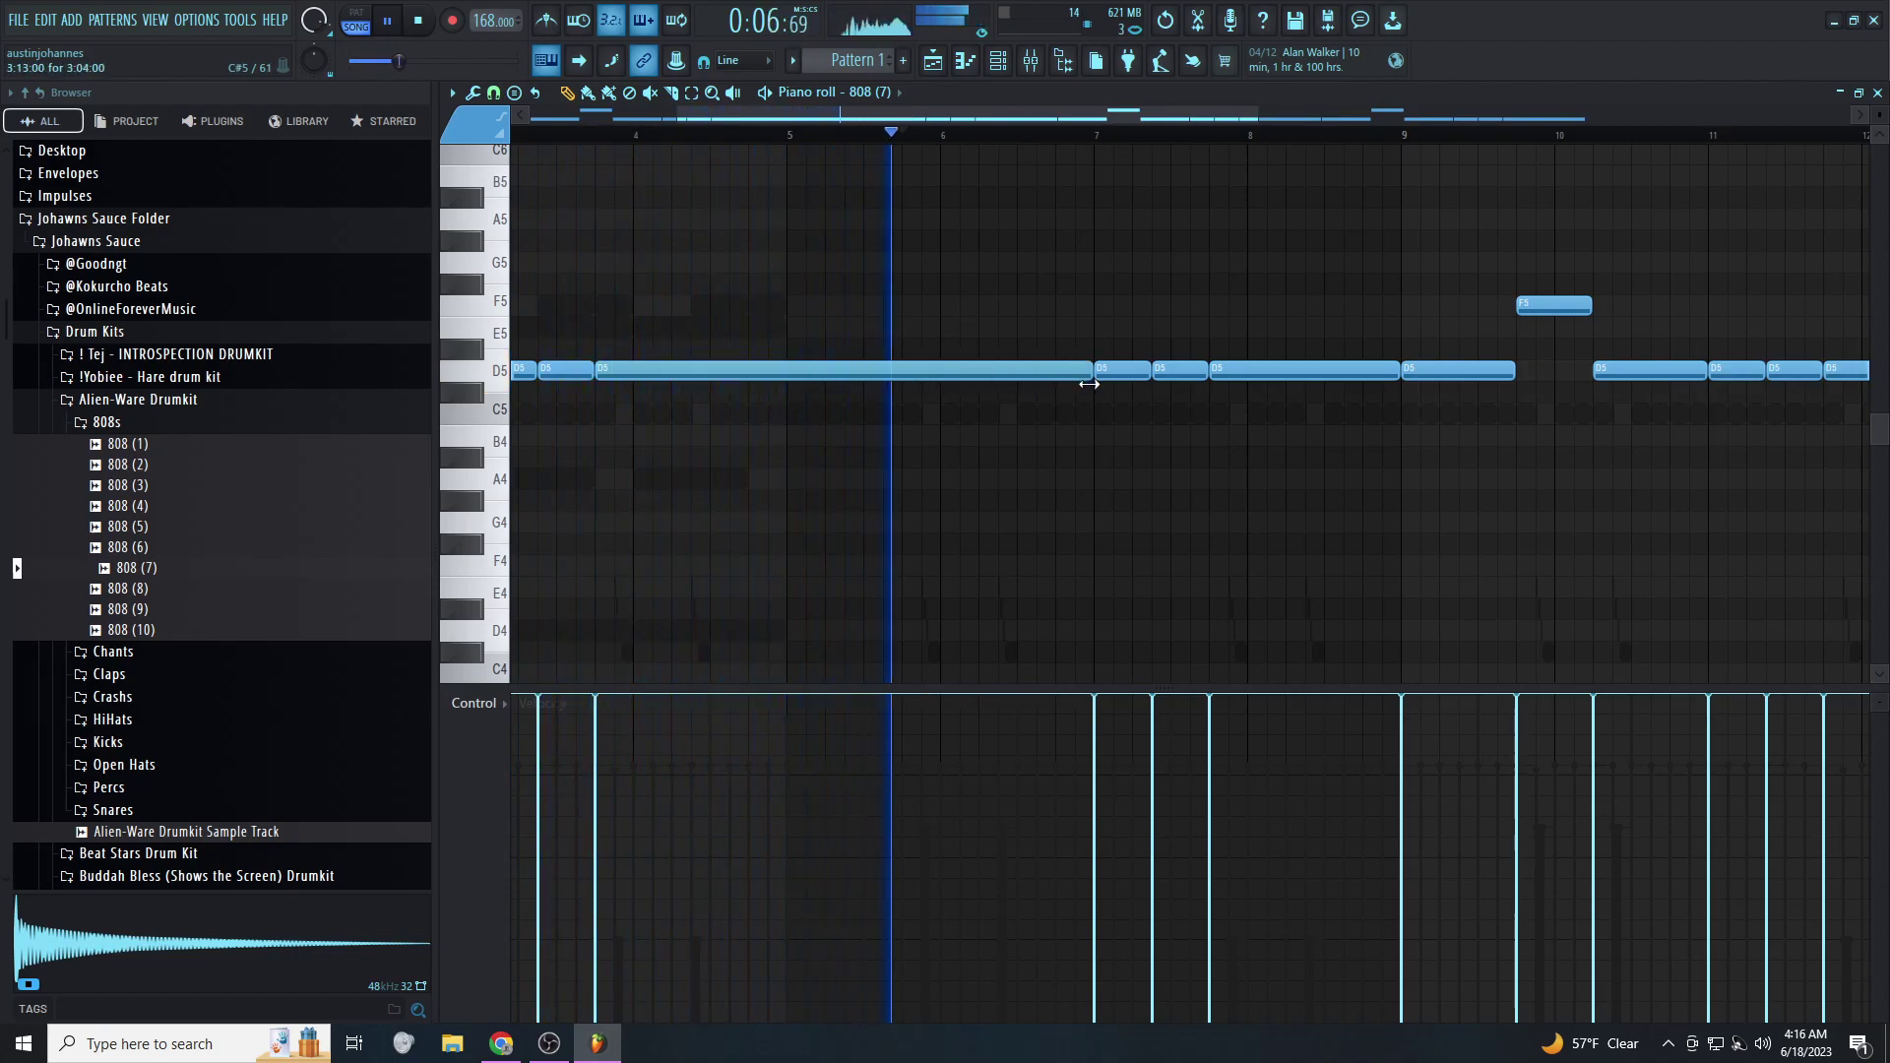
Lower the 808 notes from late in bar 7 up to bar 13 to A4
left_click_drag(1226, 379, 1227, 465)
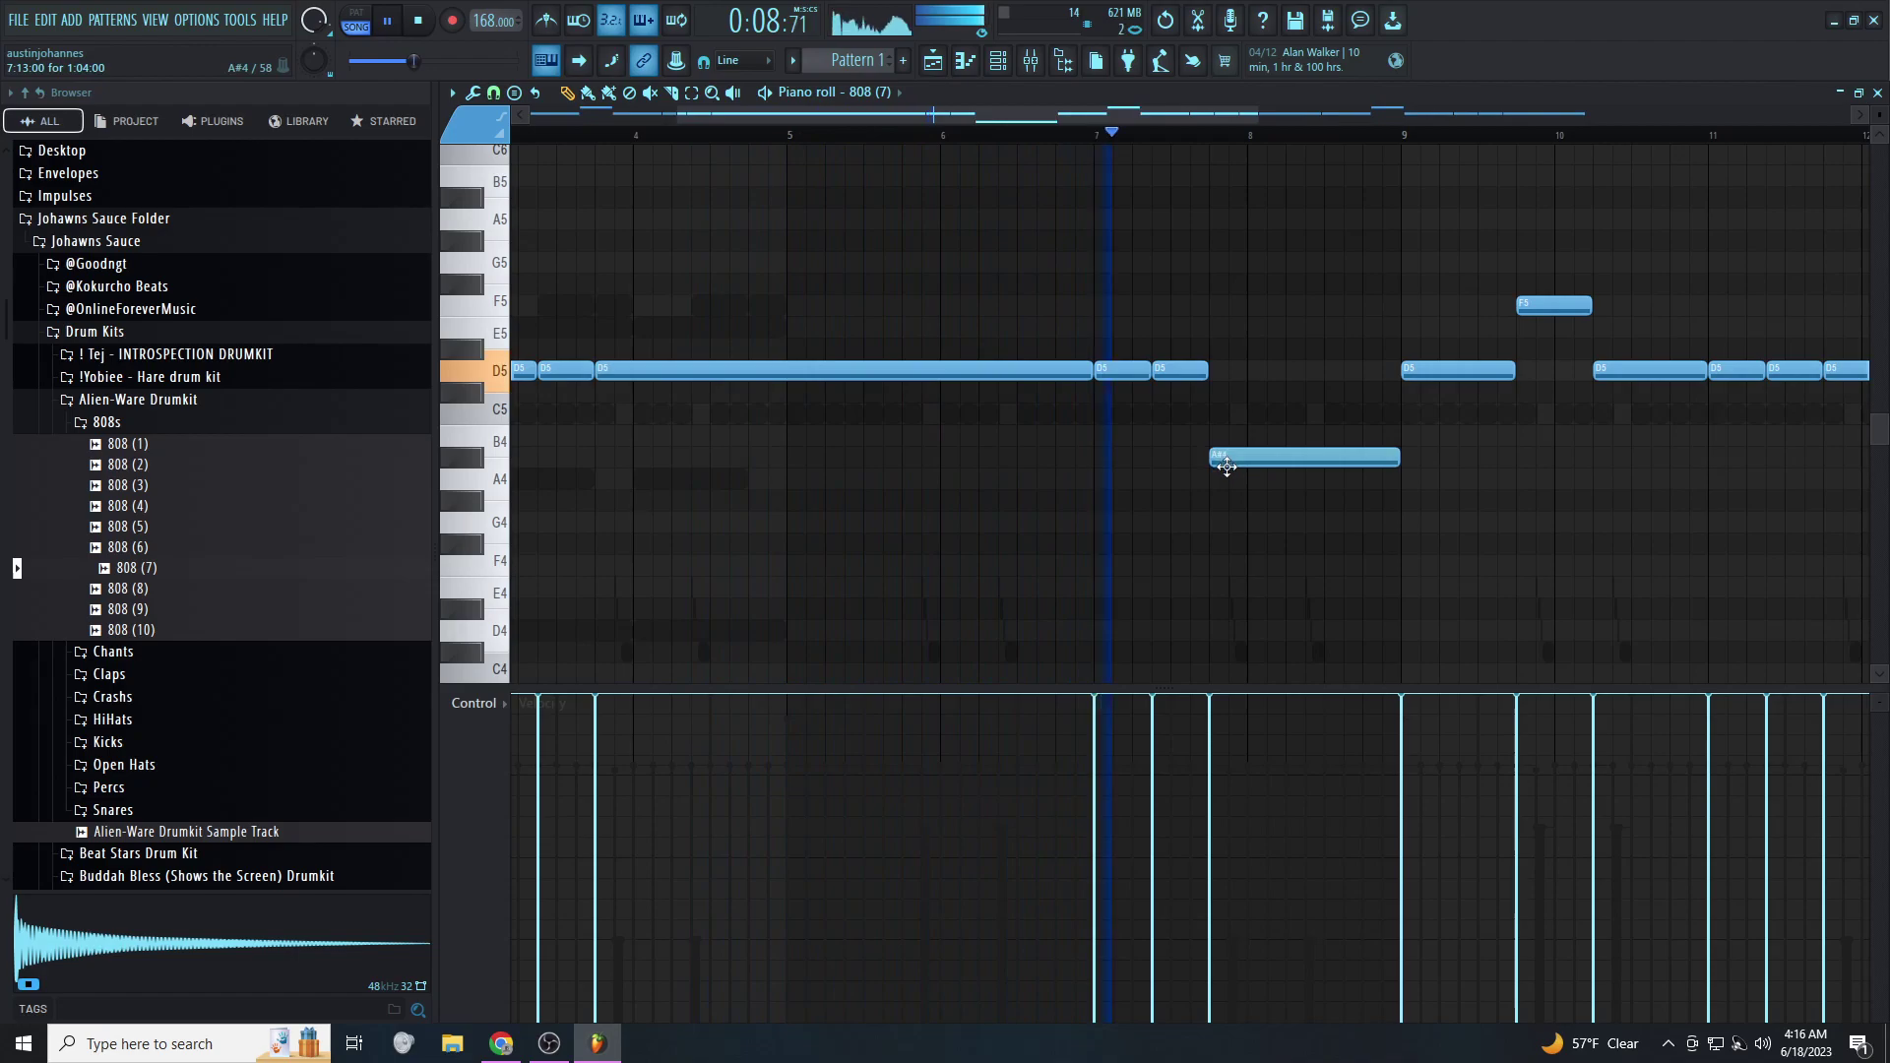
left_click_drag(1428, 380, 1426, 464)
scroll(1430, 473, "down", 2)
key("space")
key("space")
left_click_drag(1410, 311, 1405, 474)
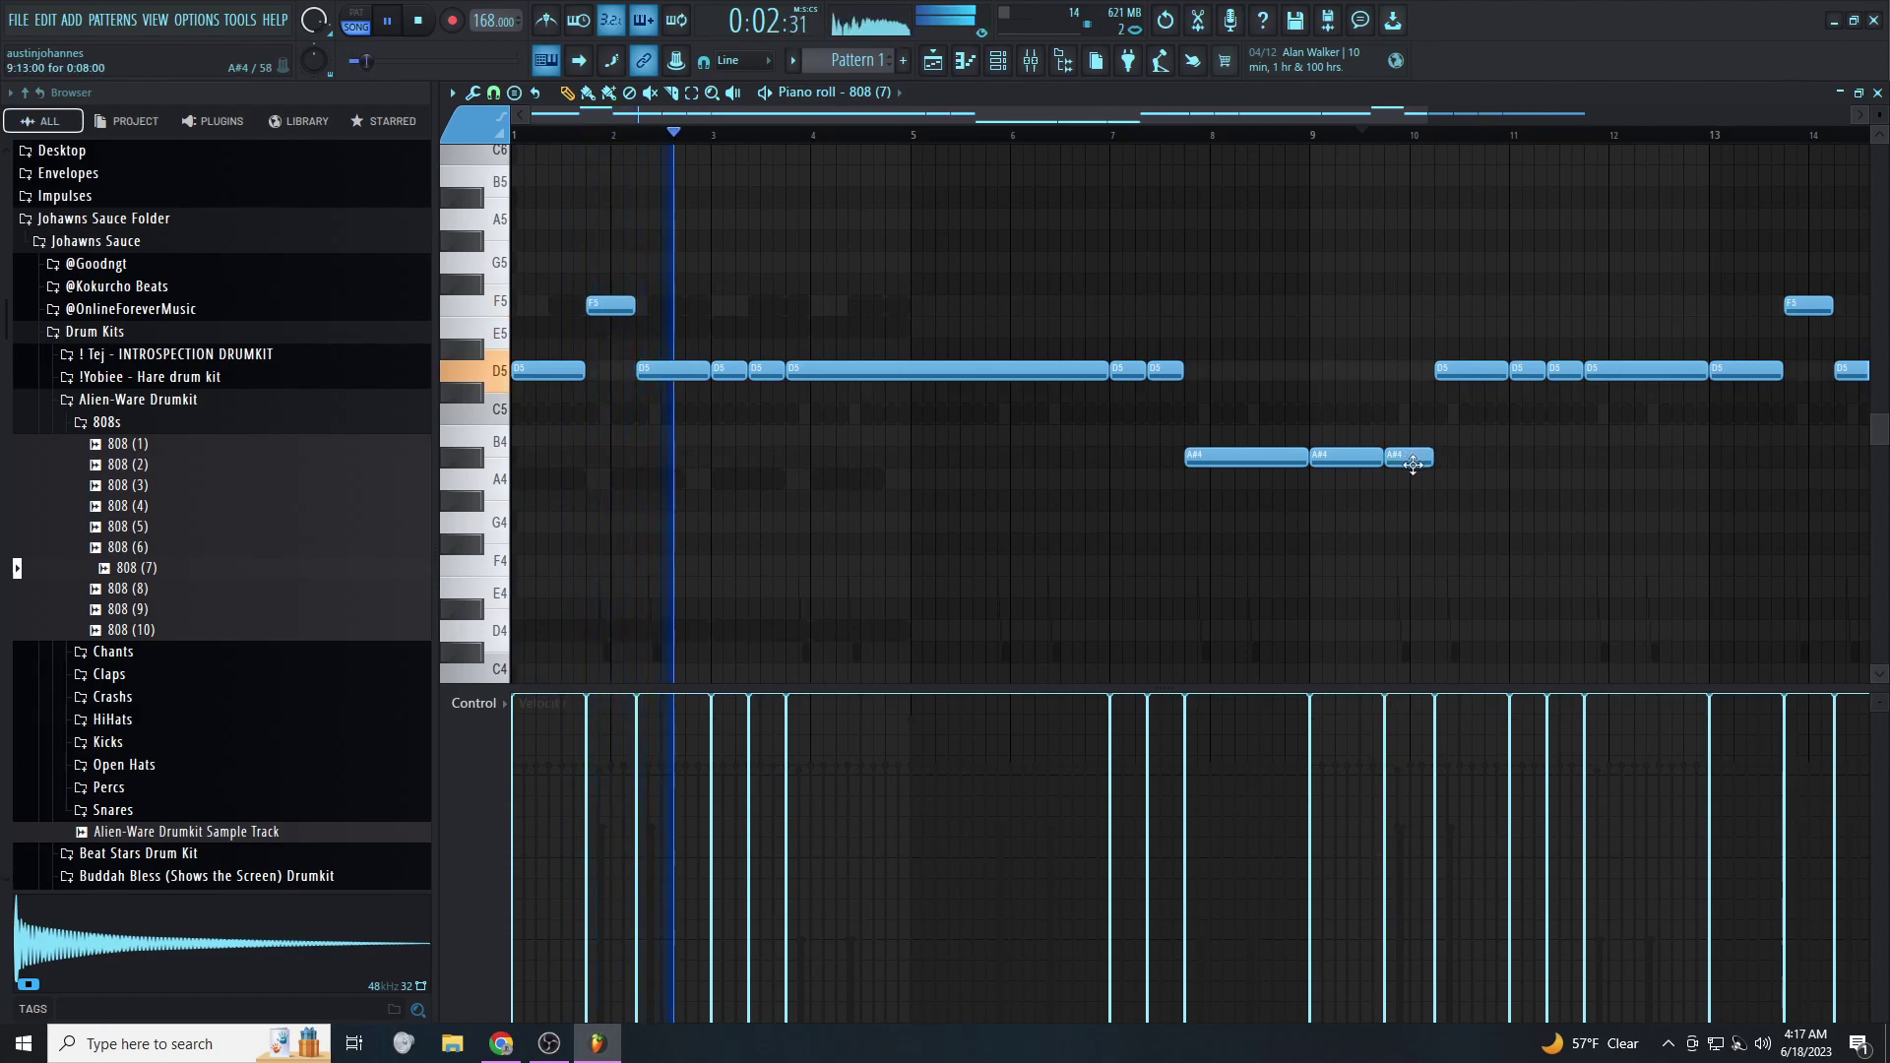
scroll(1312, 496, "down", 1, "ctrl")
left_click_drag(1276, 446, 1031, 490)
Raise the two short 808 notes in bar 11 to A5 and lower the note at bar 13 to C5
left_click_drag(1339, 404, 1271, 490)
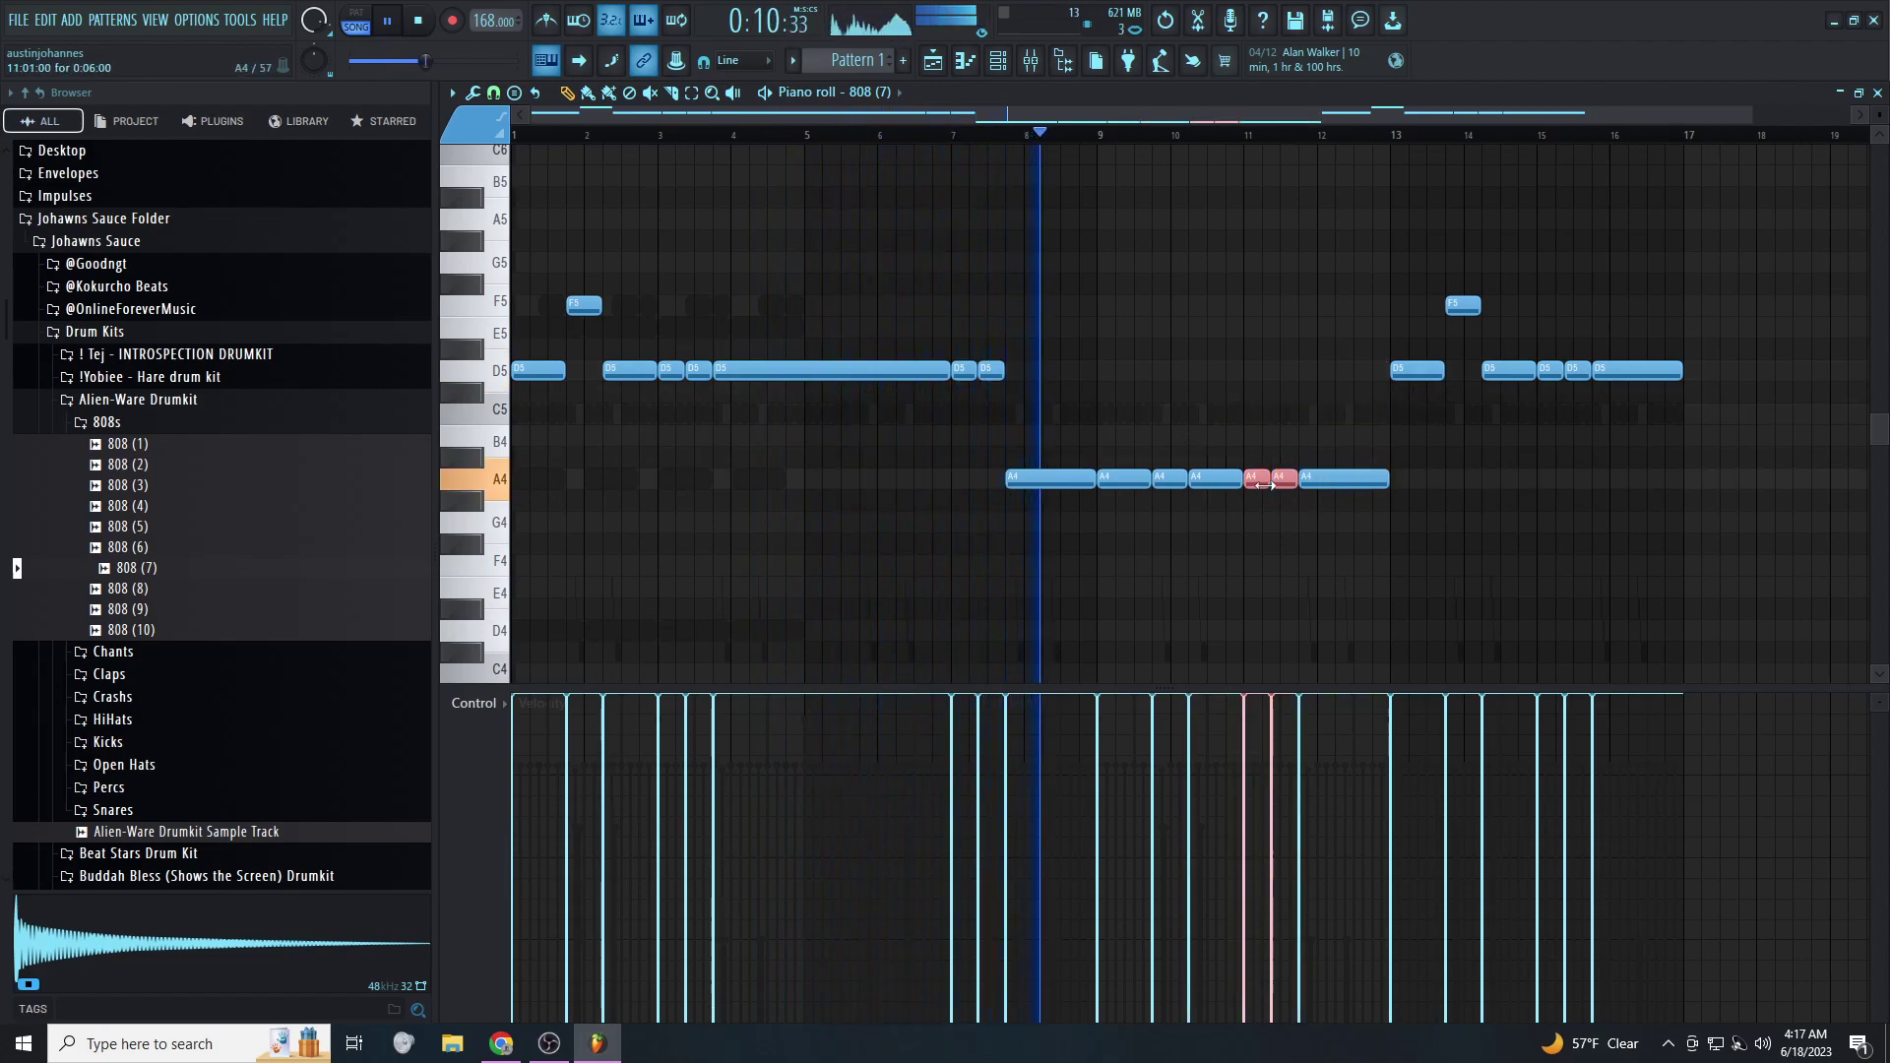
key("ctrl+Up")
left_click(1285, 481, "ctrl")
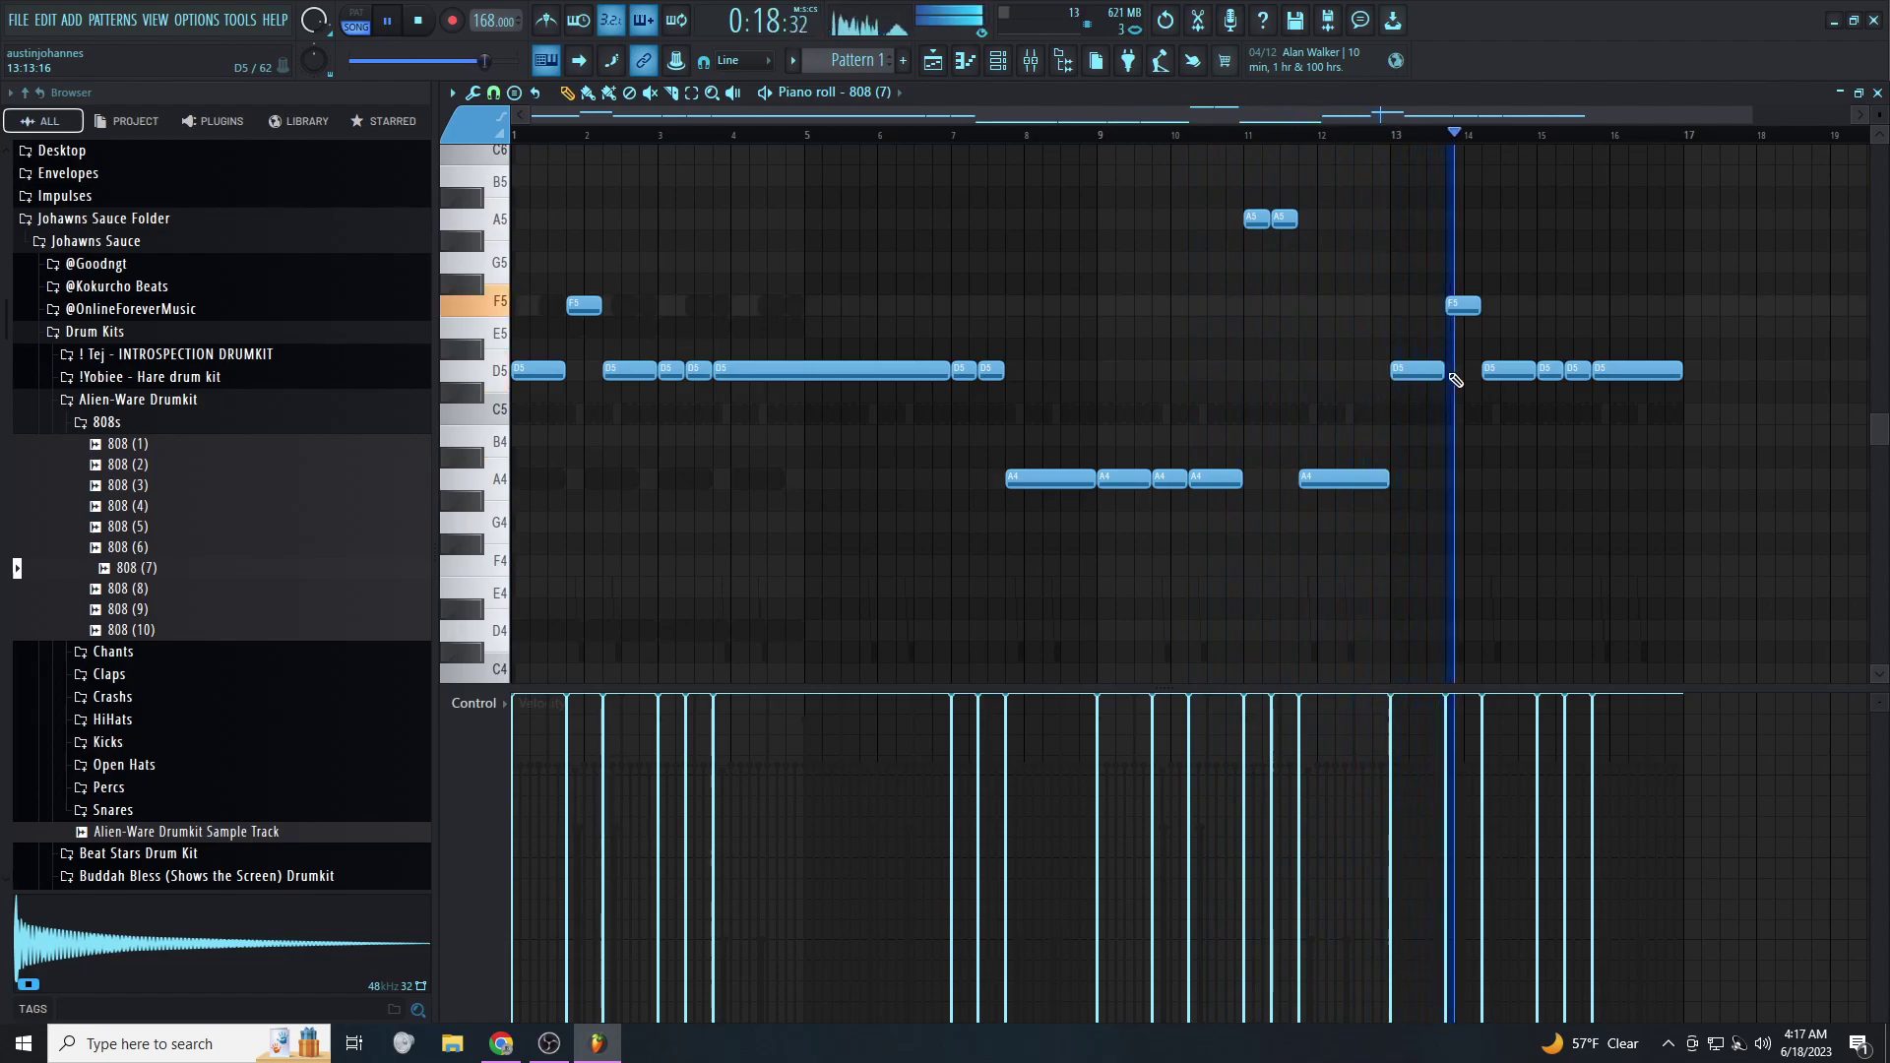
left_click_drag(1420, 368, 1410, 407)
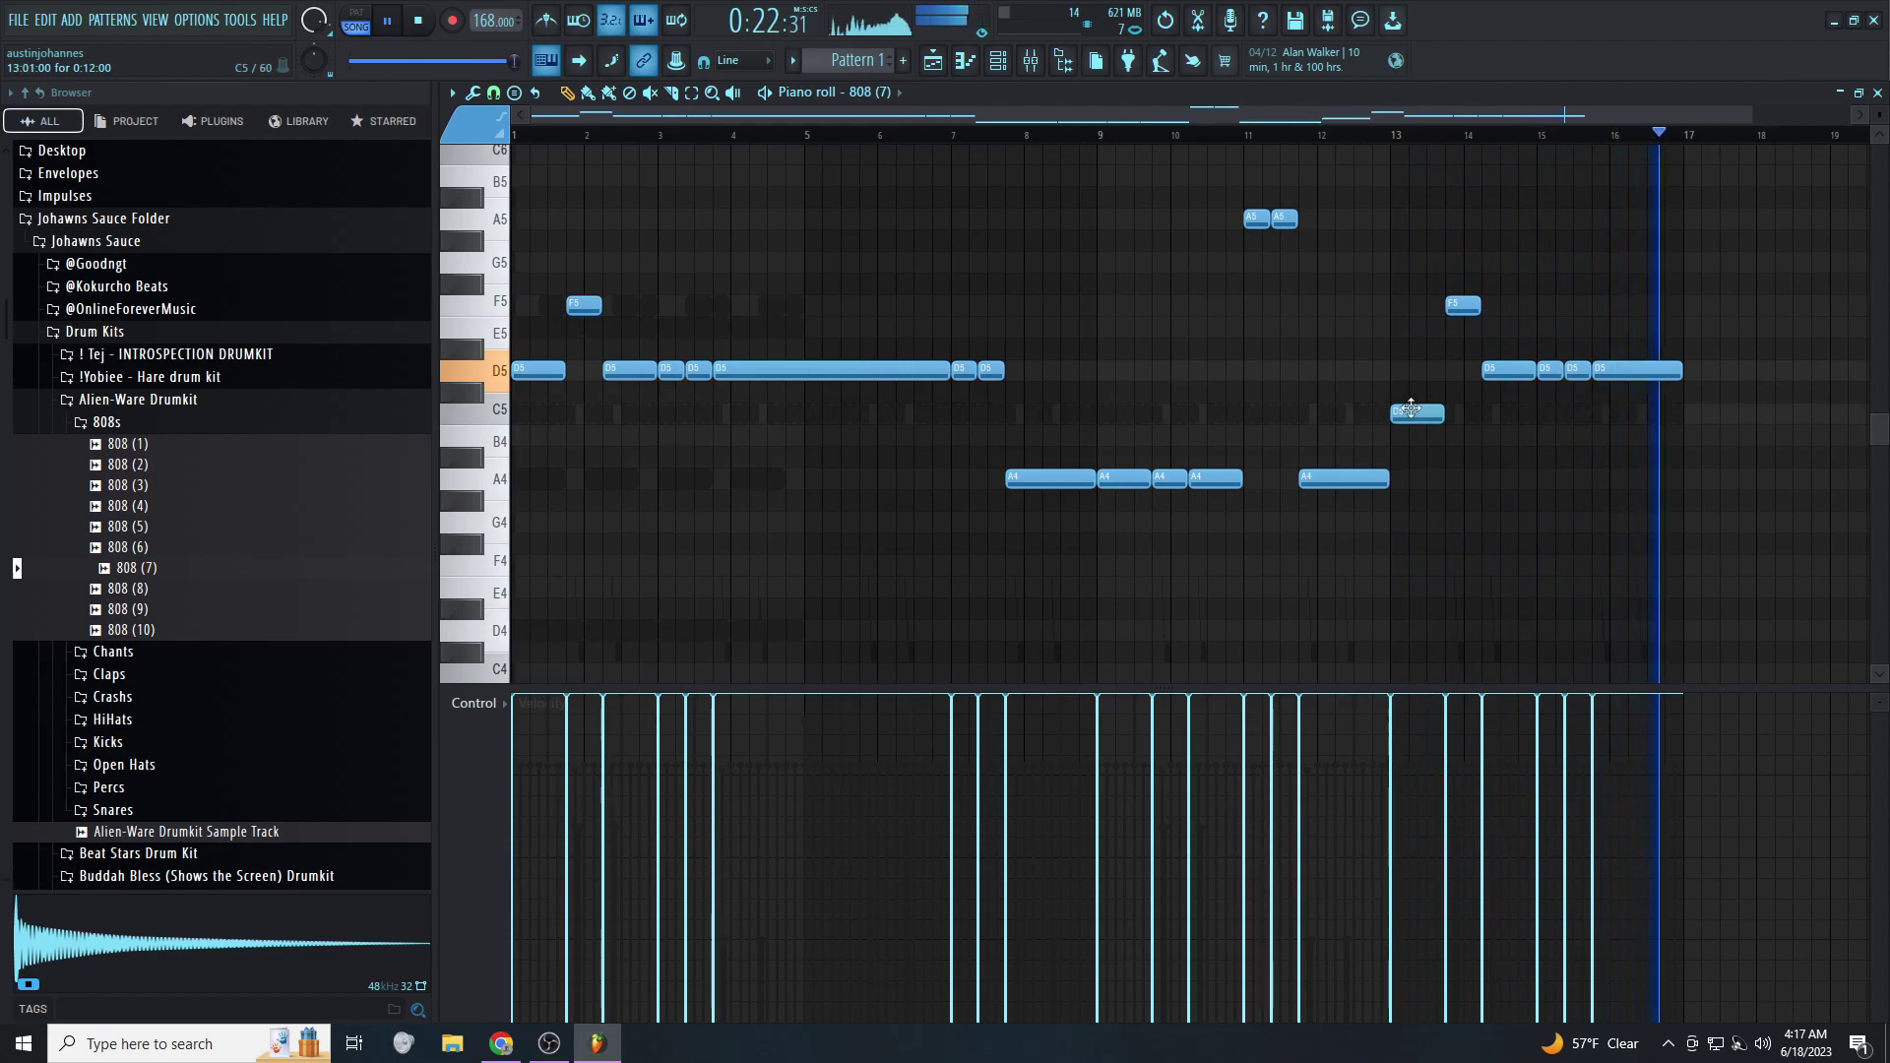
scroll(1350, 451, "up", 2)
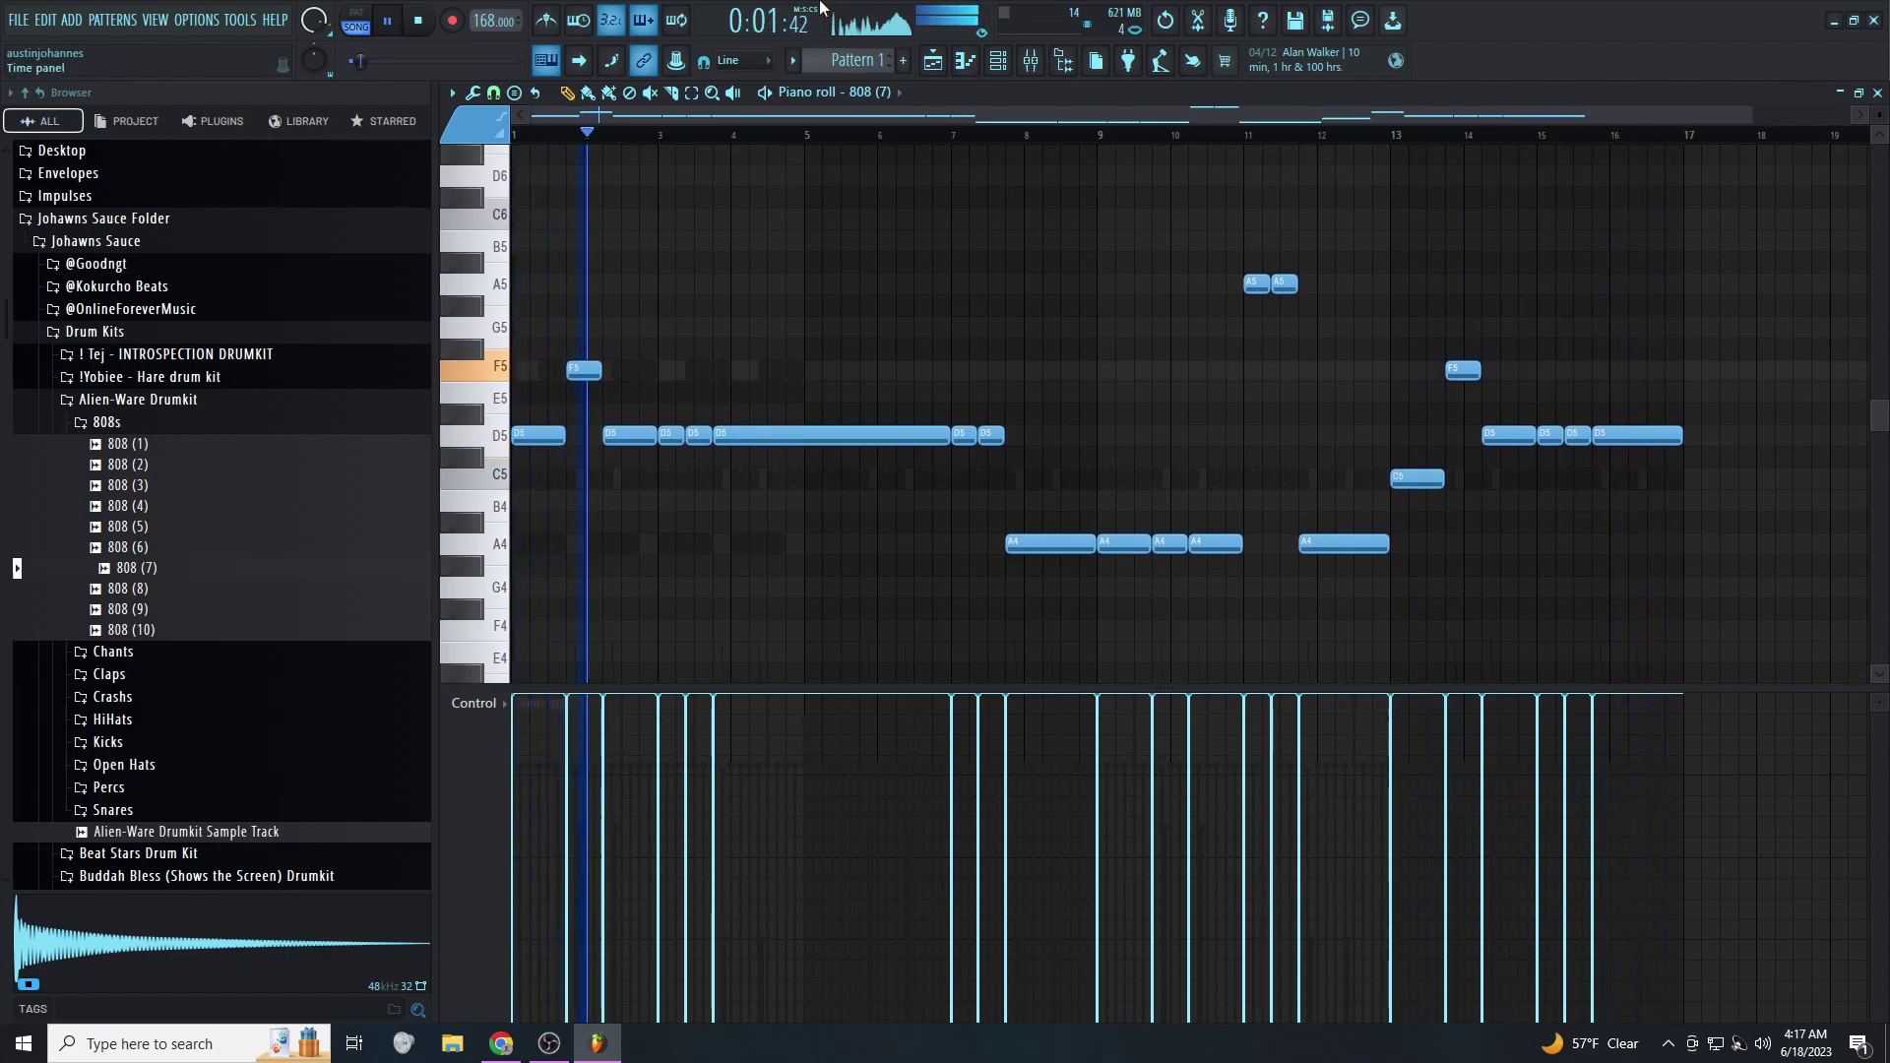
left_click(844, 91)
left_click(894, 156)
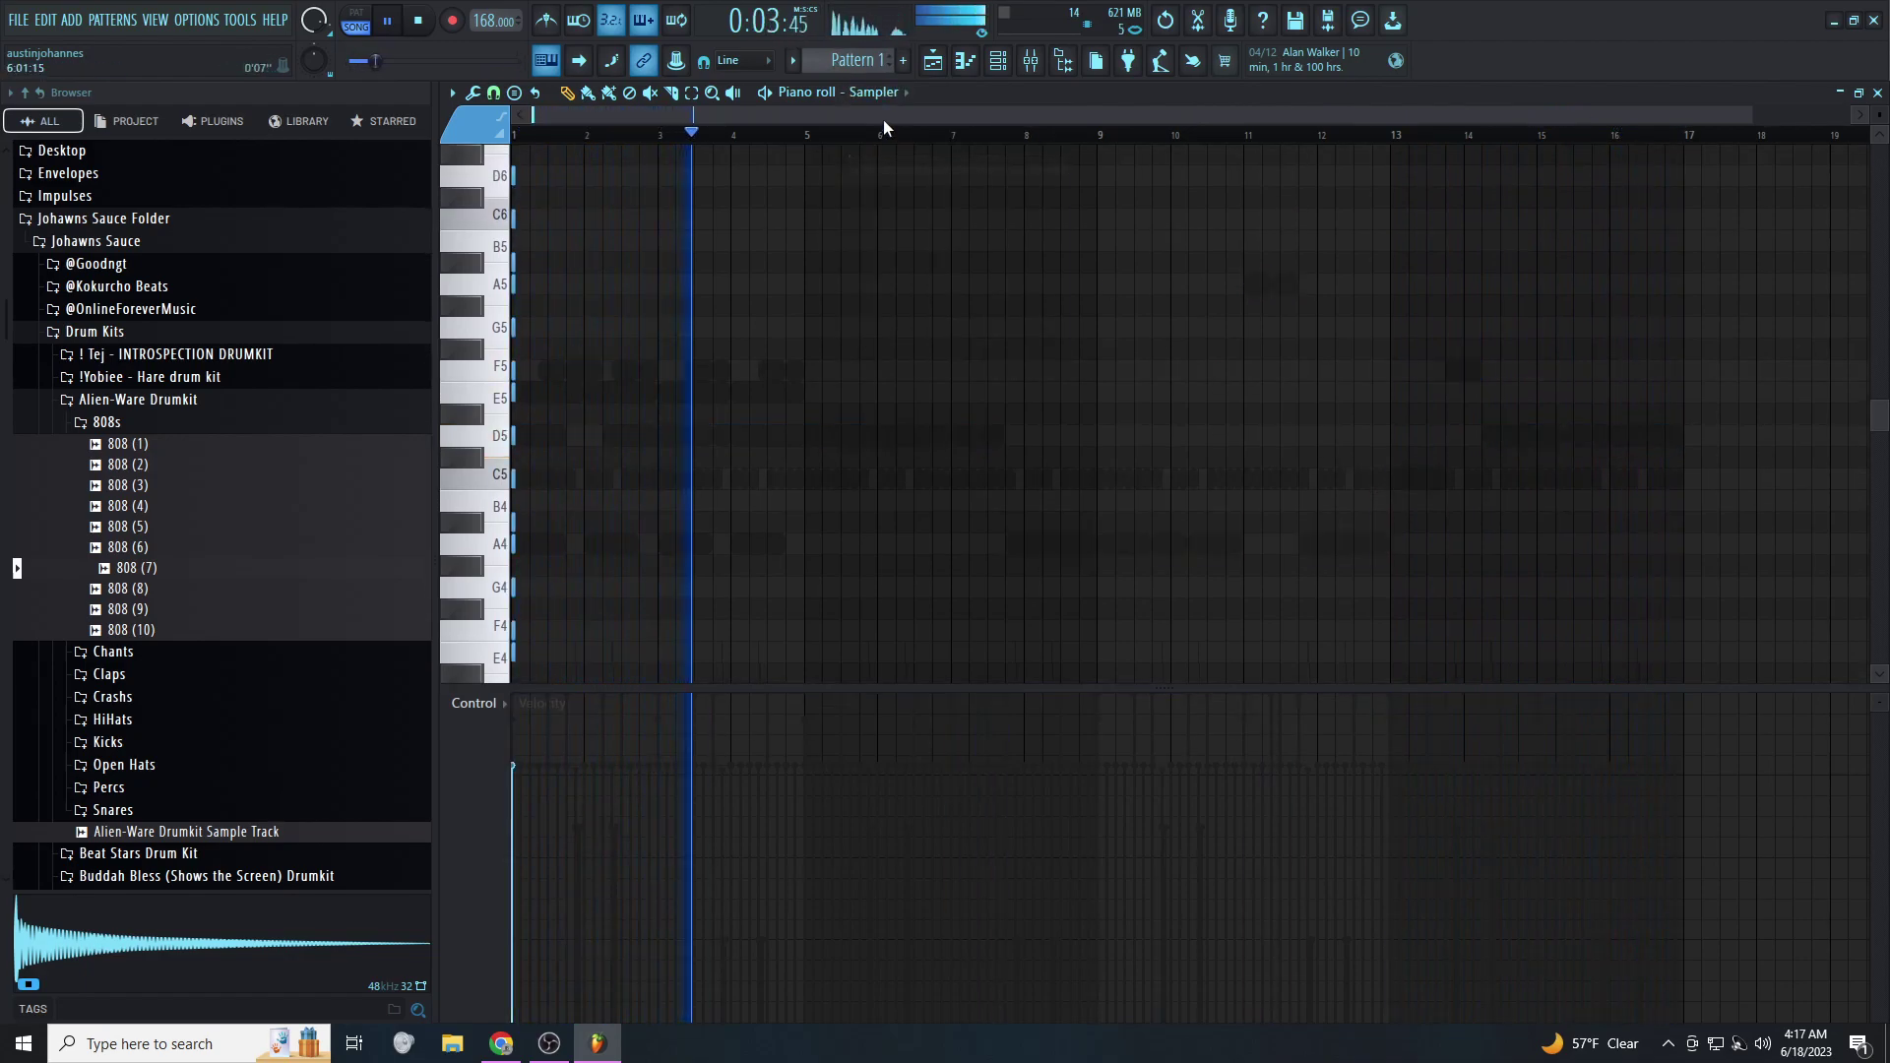
left_click(894, 92)
left_click(902, 280)
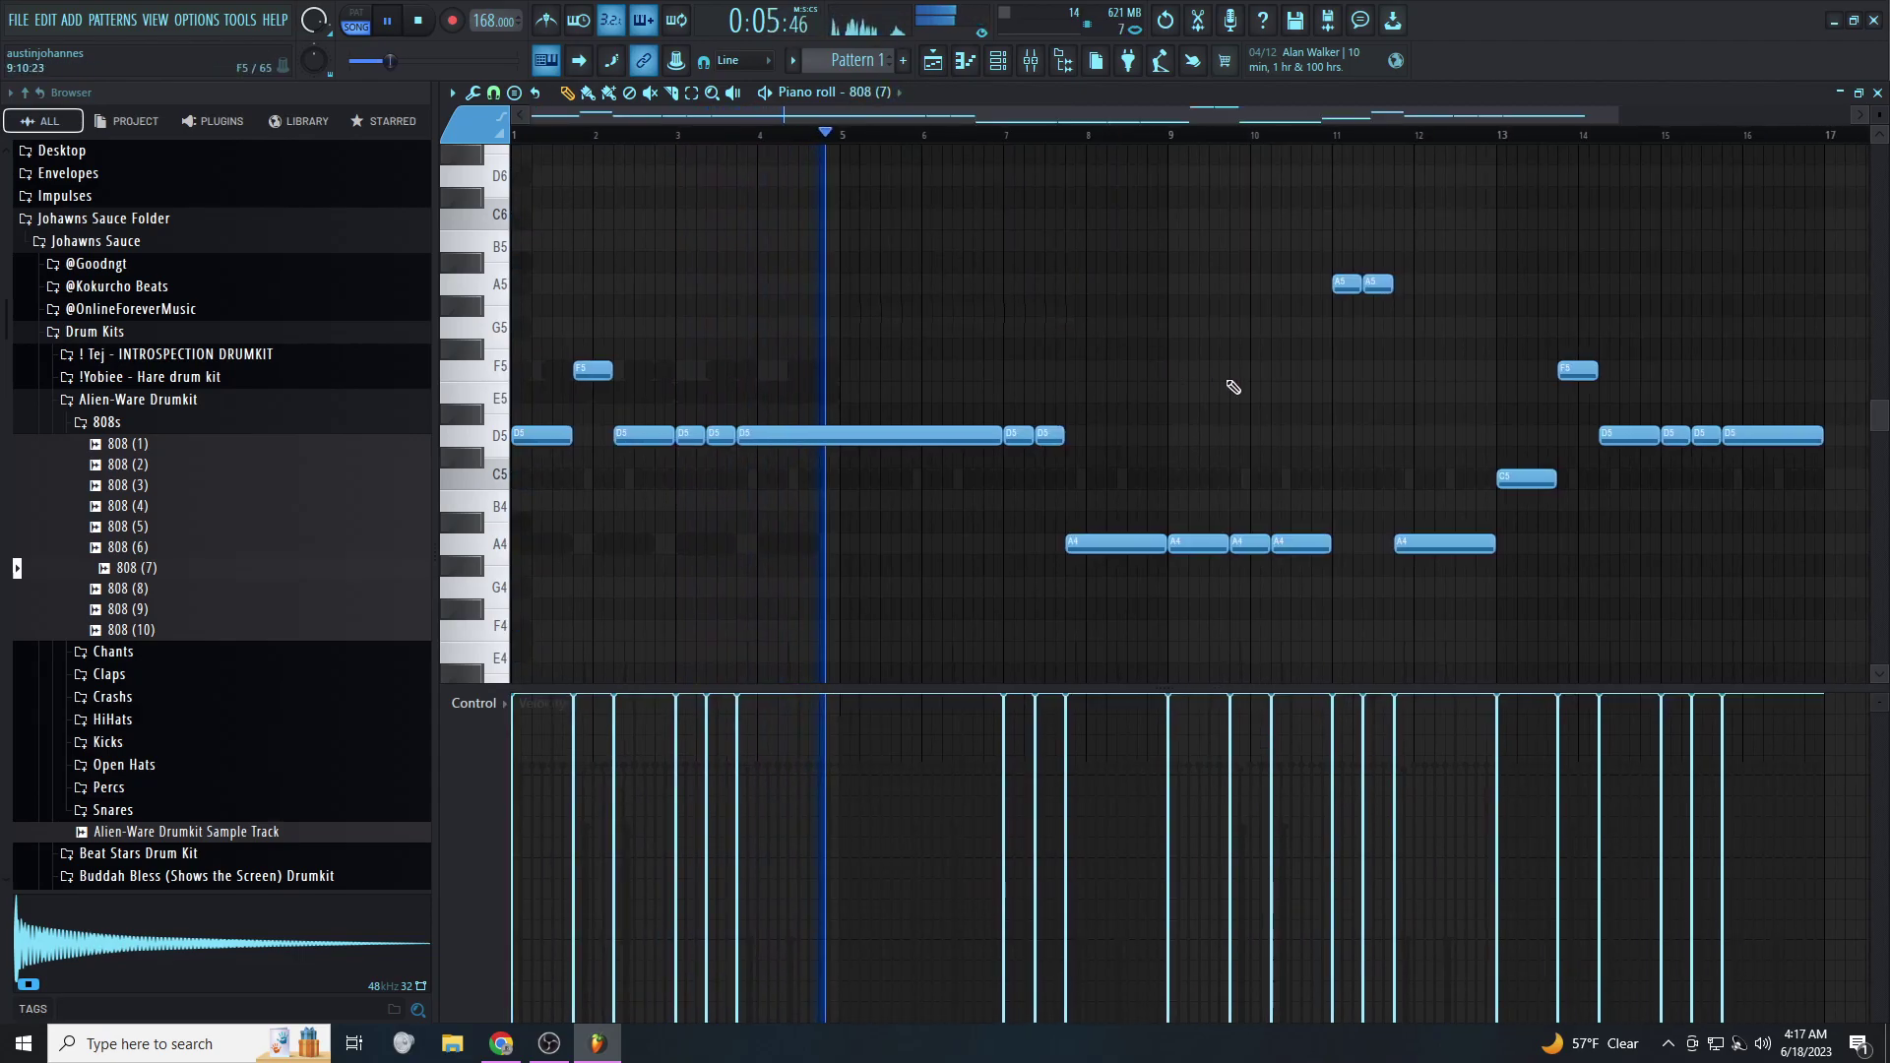
Lower the short 808 note late in bar 13 to C5
mouse_move(1521, 472)
left_mouse_down()
mouse_move(1498, 542)
mouse_move(1521, 478)
left_mouse_up()
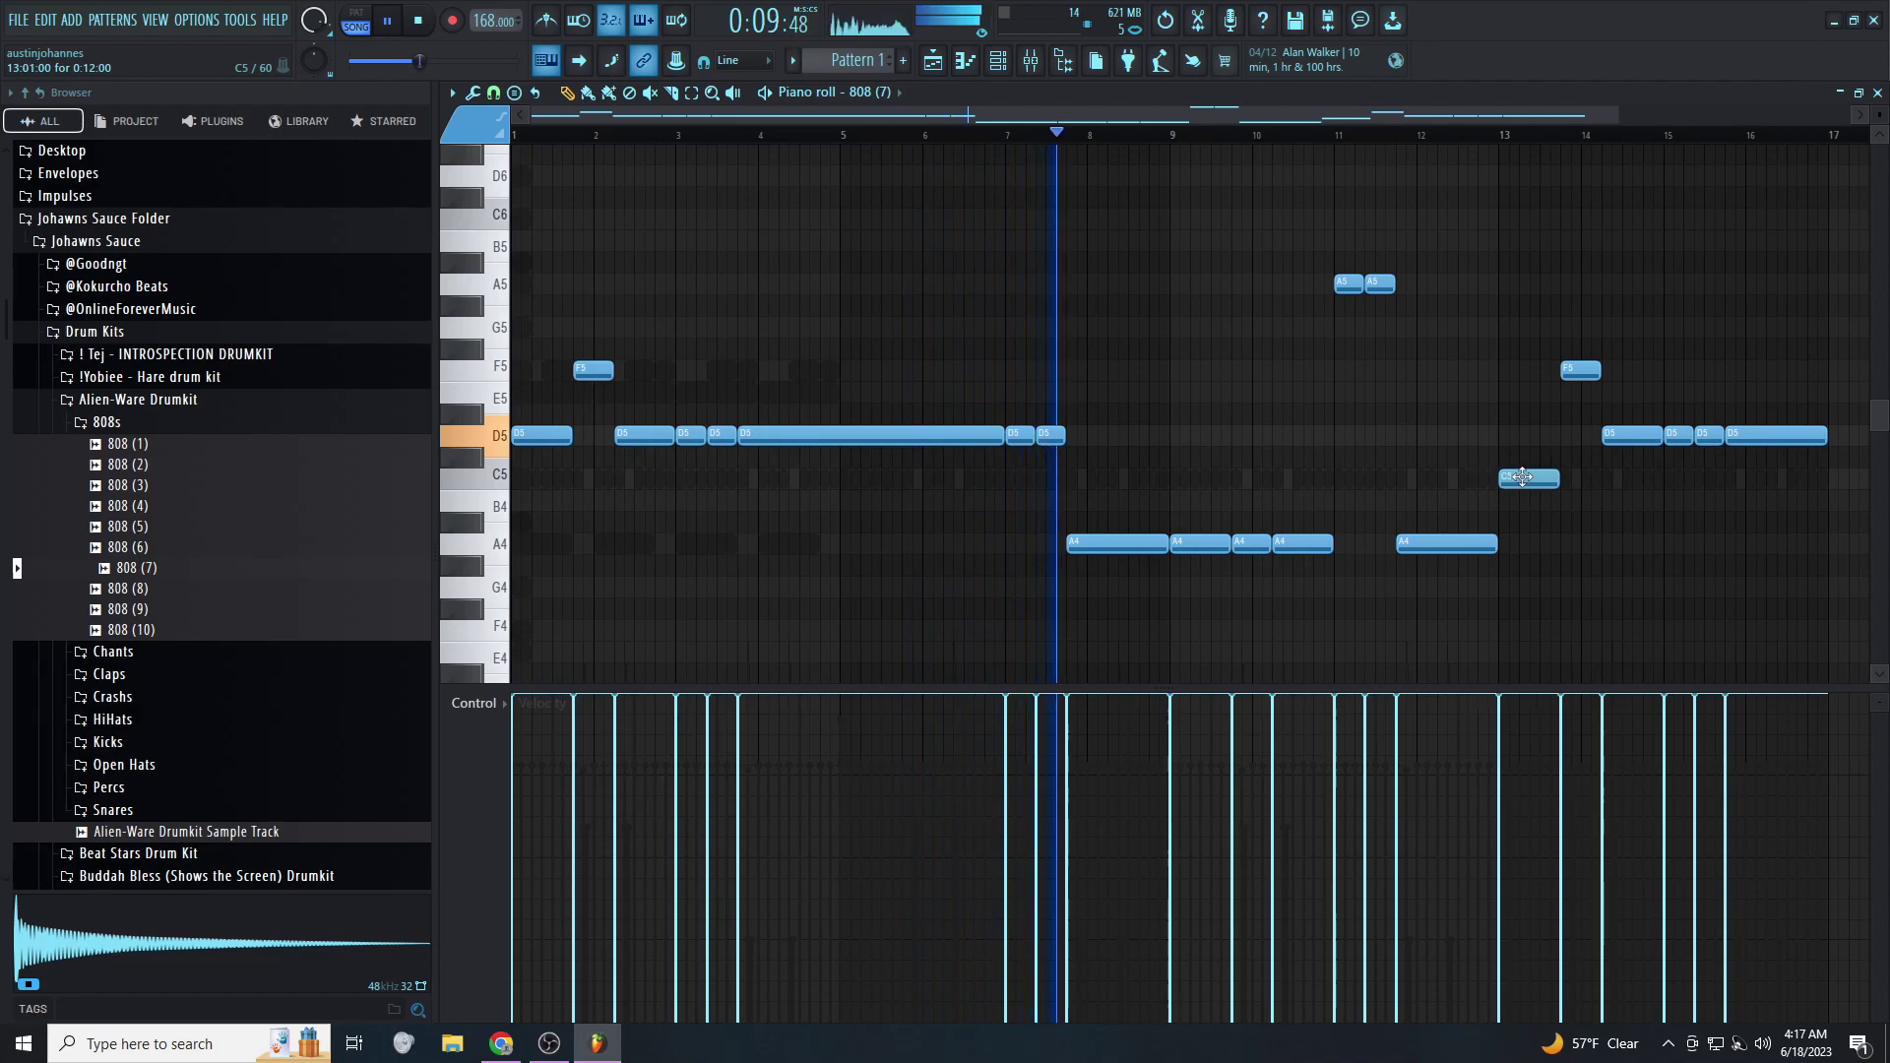
scroll(1287, 436, "down", 1)
scroll(1131, 430, "down", 1)
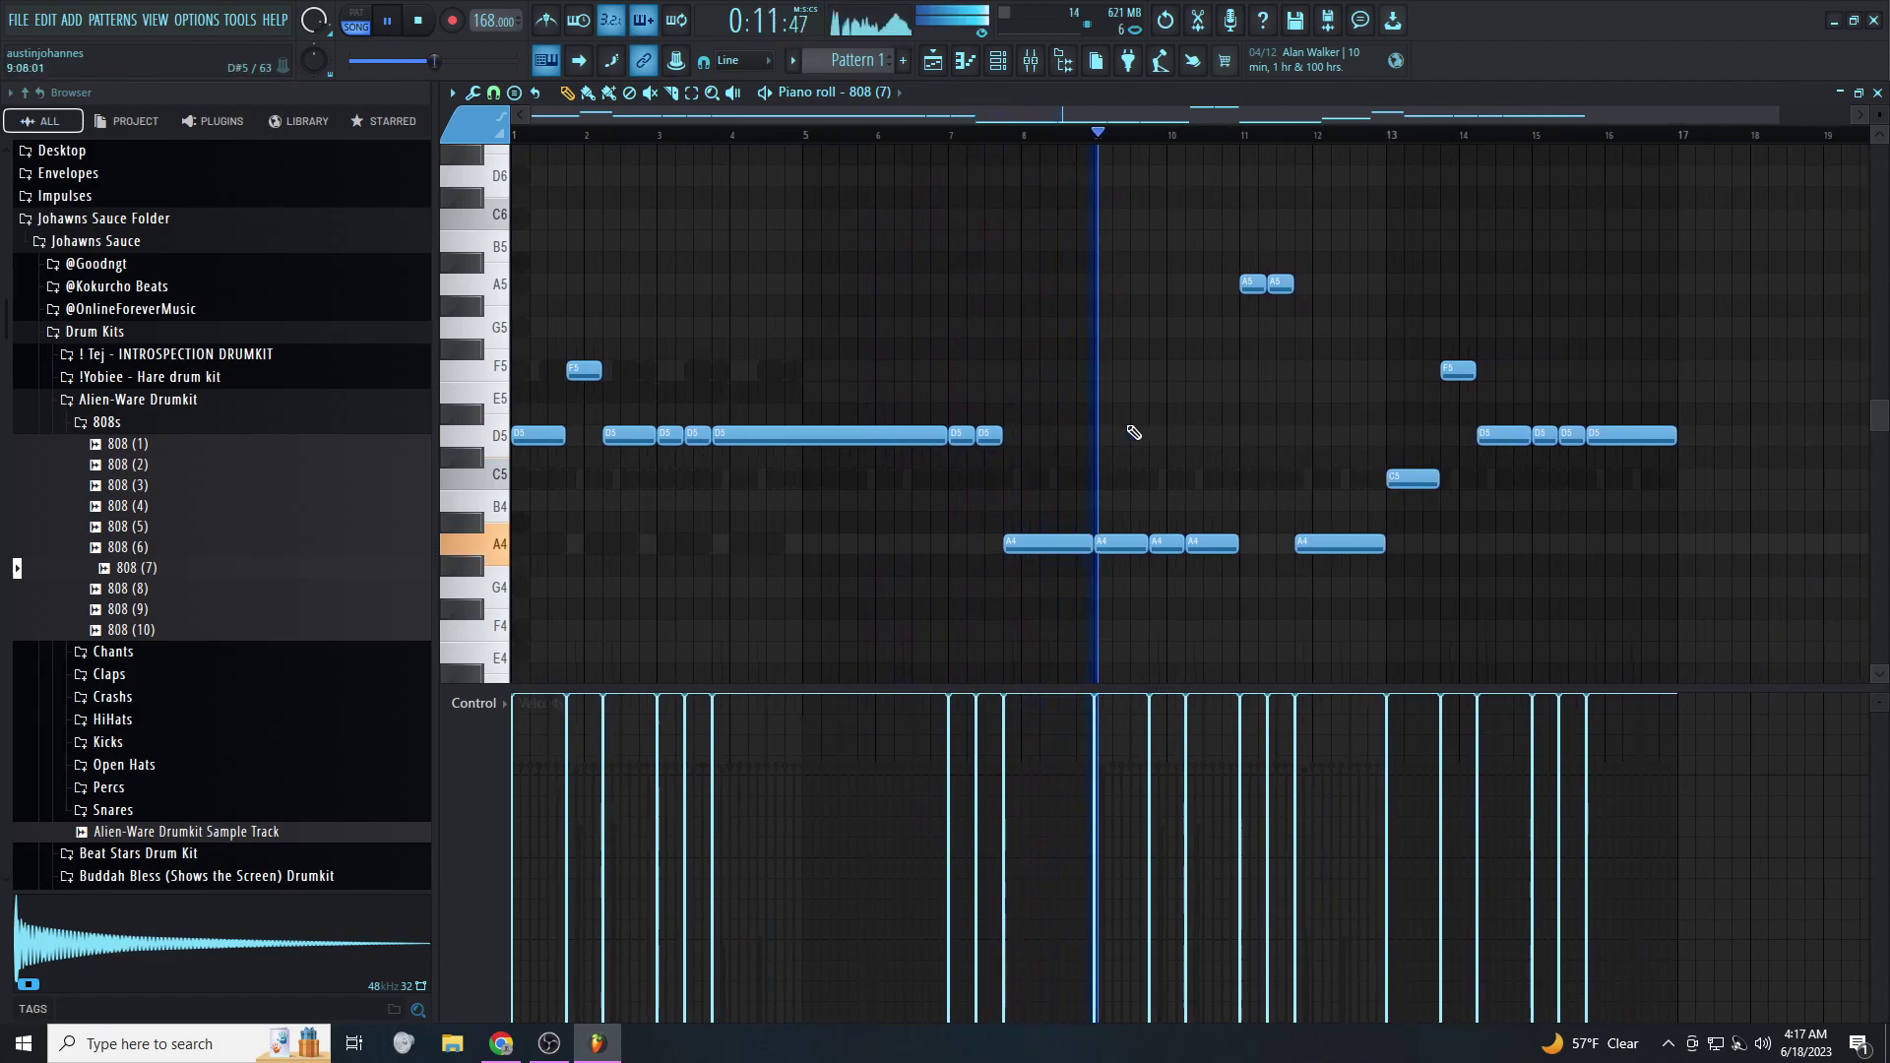
left_click_drag(1442, 370, 1444, 479)
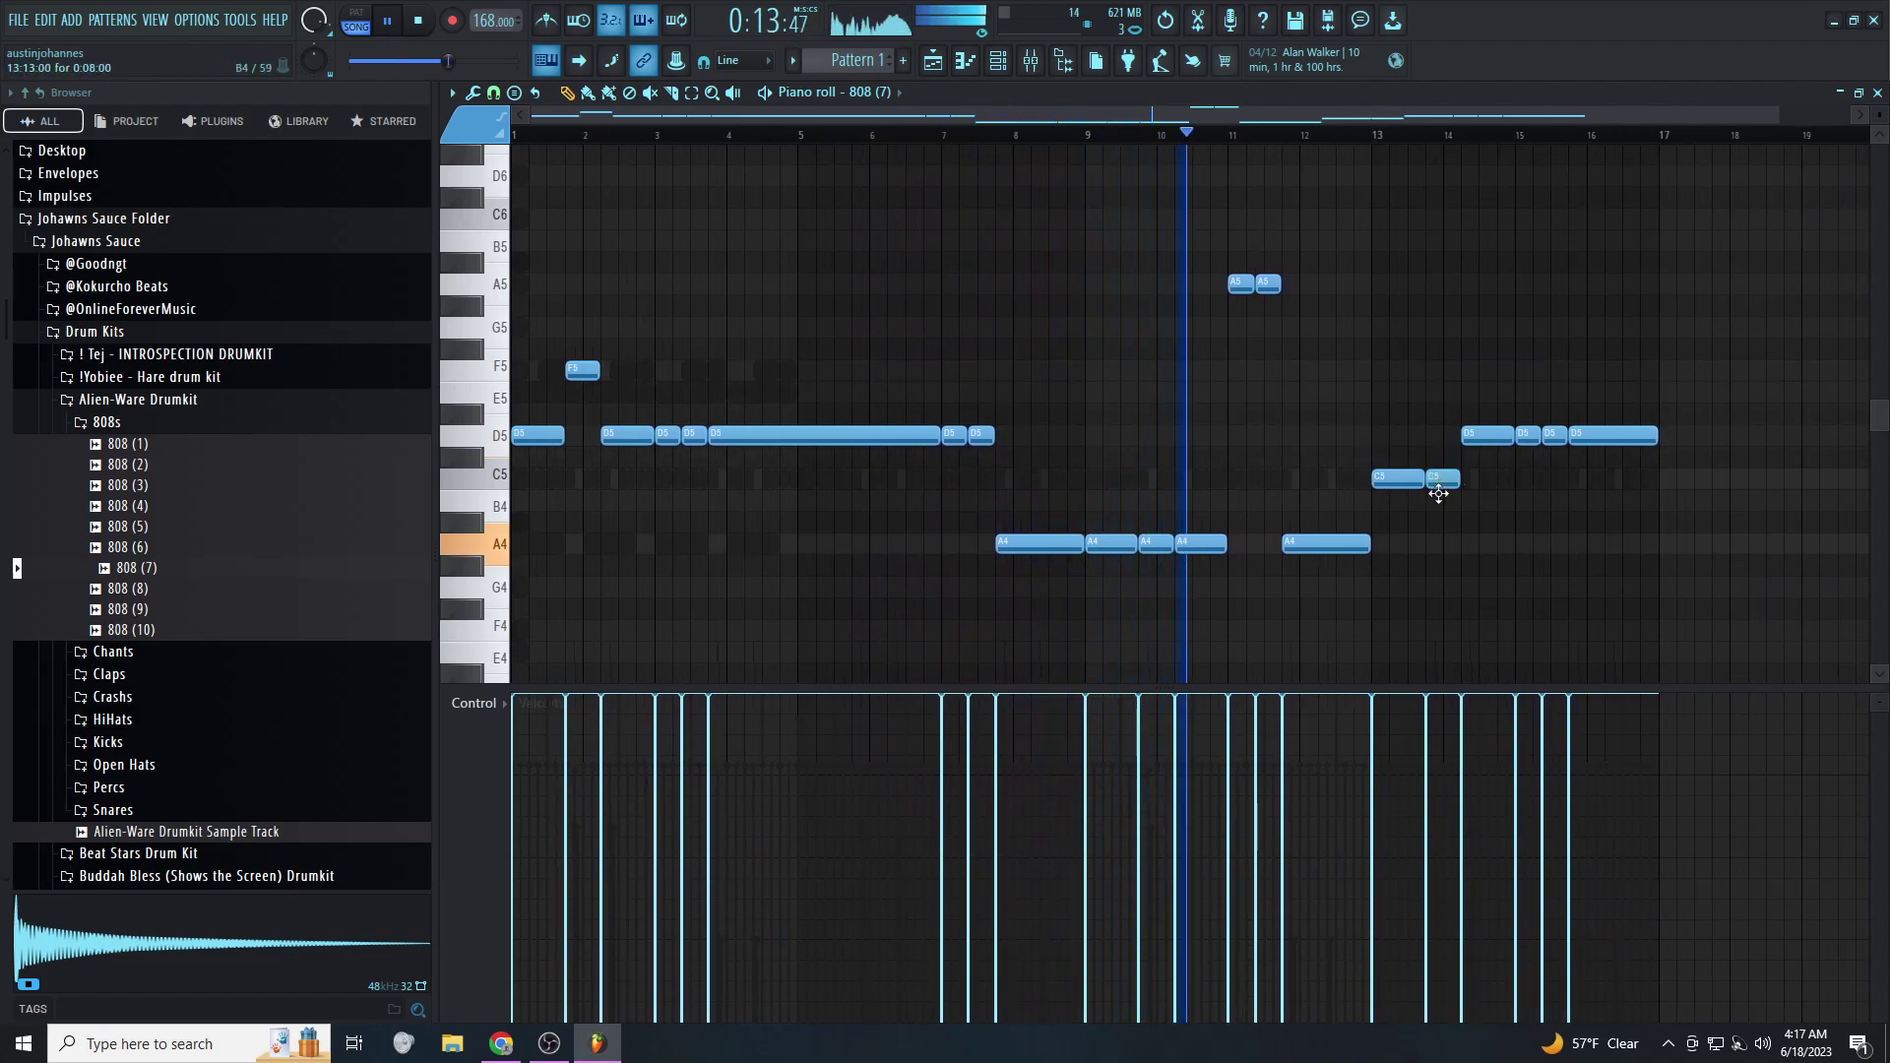
Raise the closing 808 notes from bar 14 onward to F5, then lower the final long note to E5
left_click_drag(1647, 433, 1502, 448)
left_click_drag(1500, 433, 1499, 365)
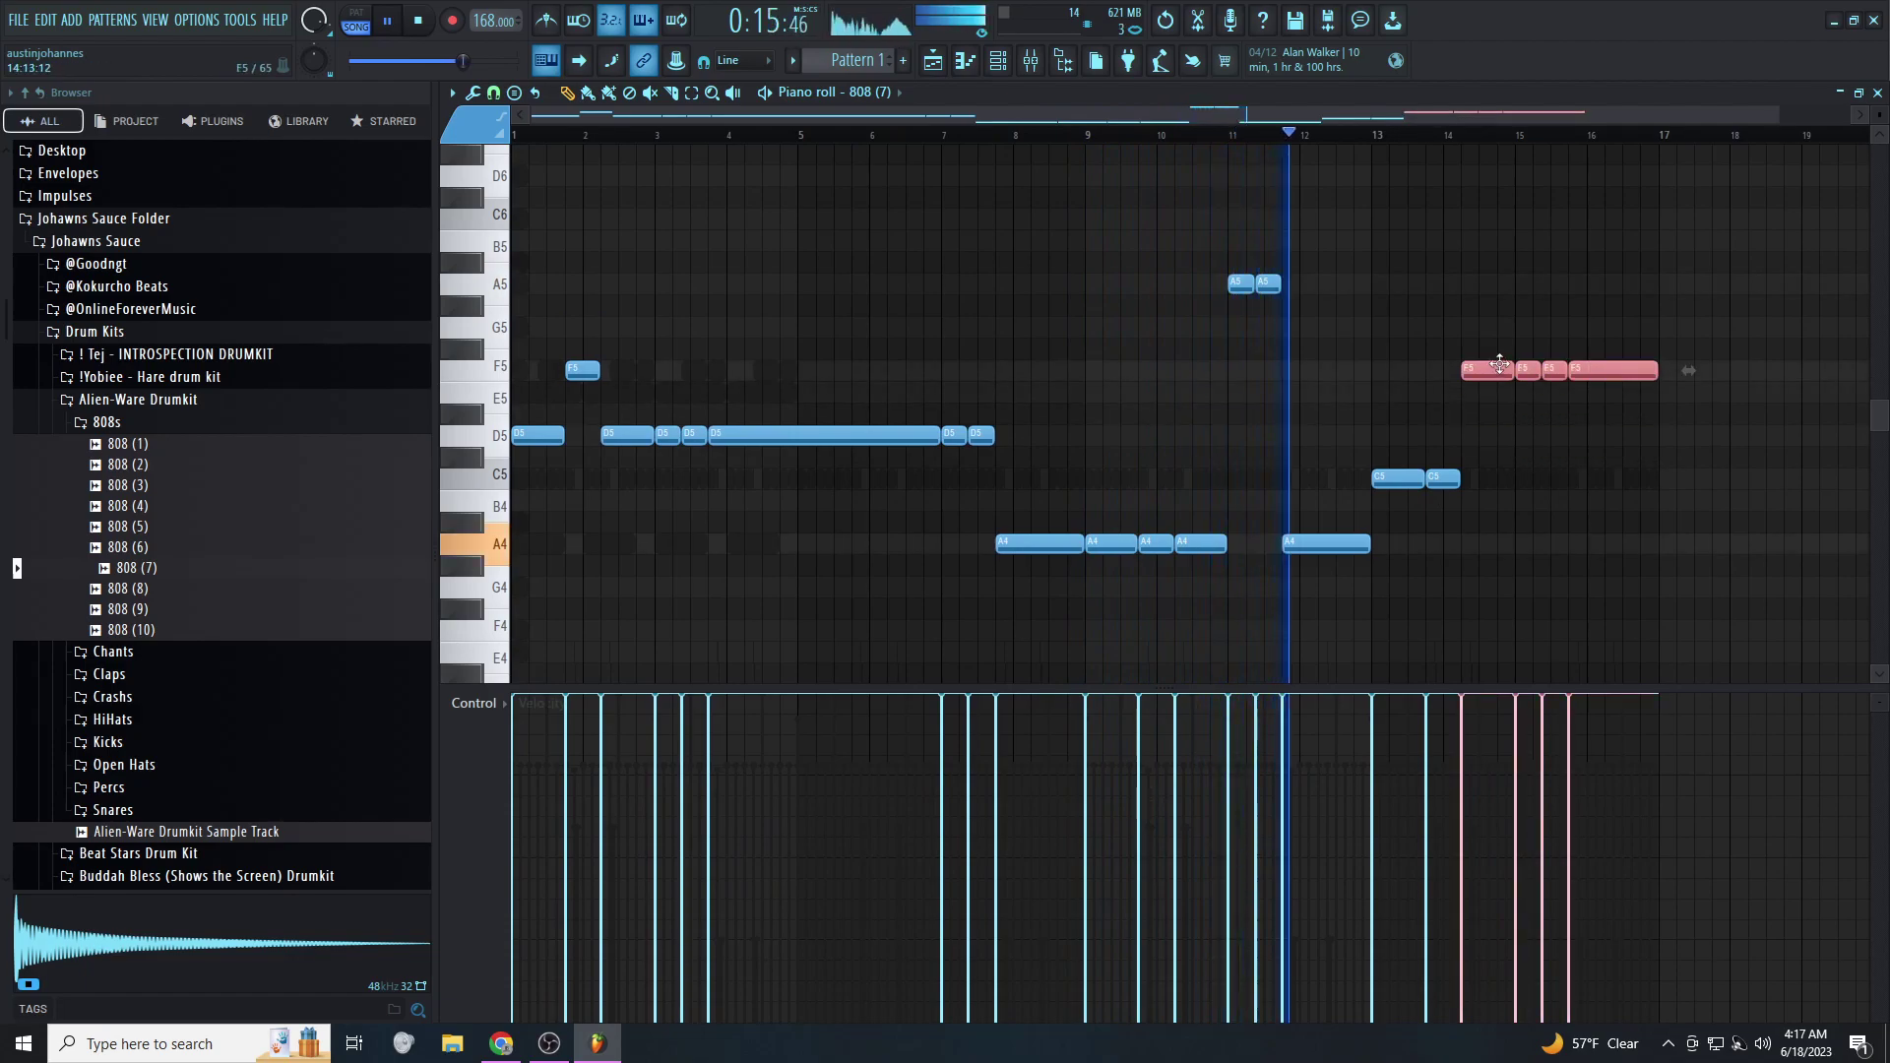
left_click_drag(1647, 365, 1598, 388)
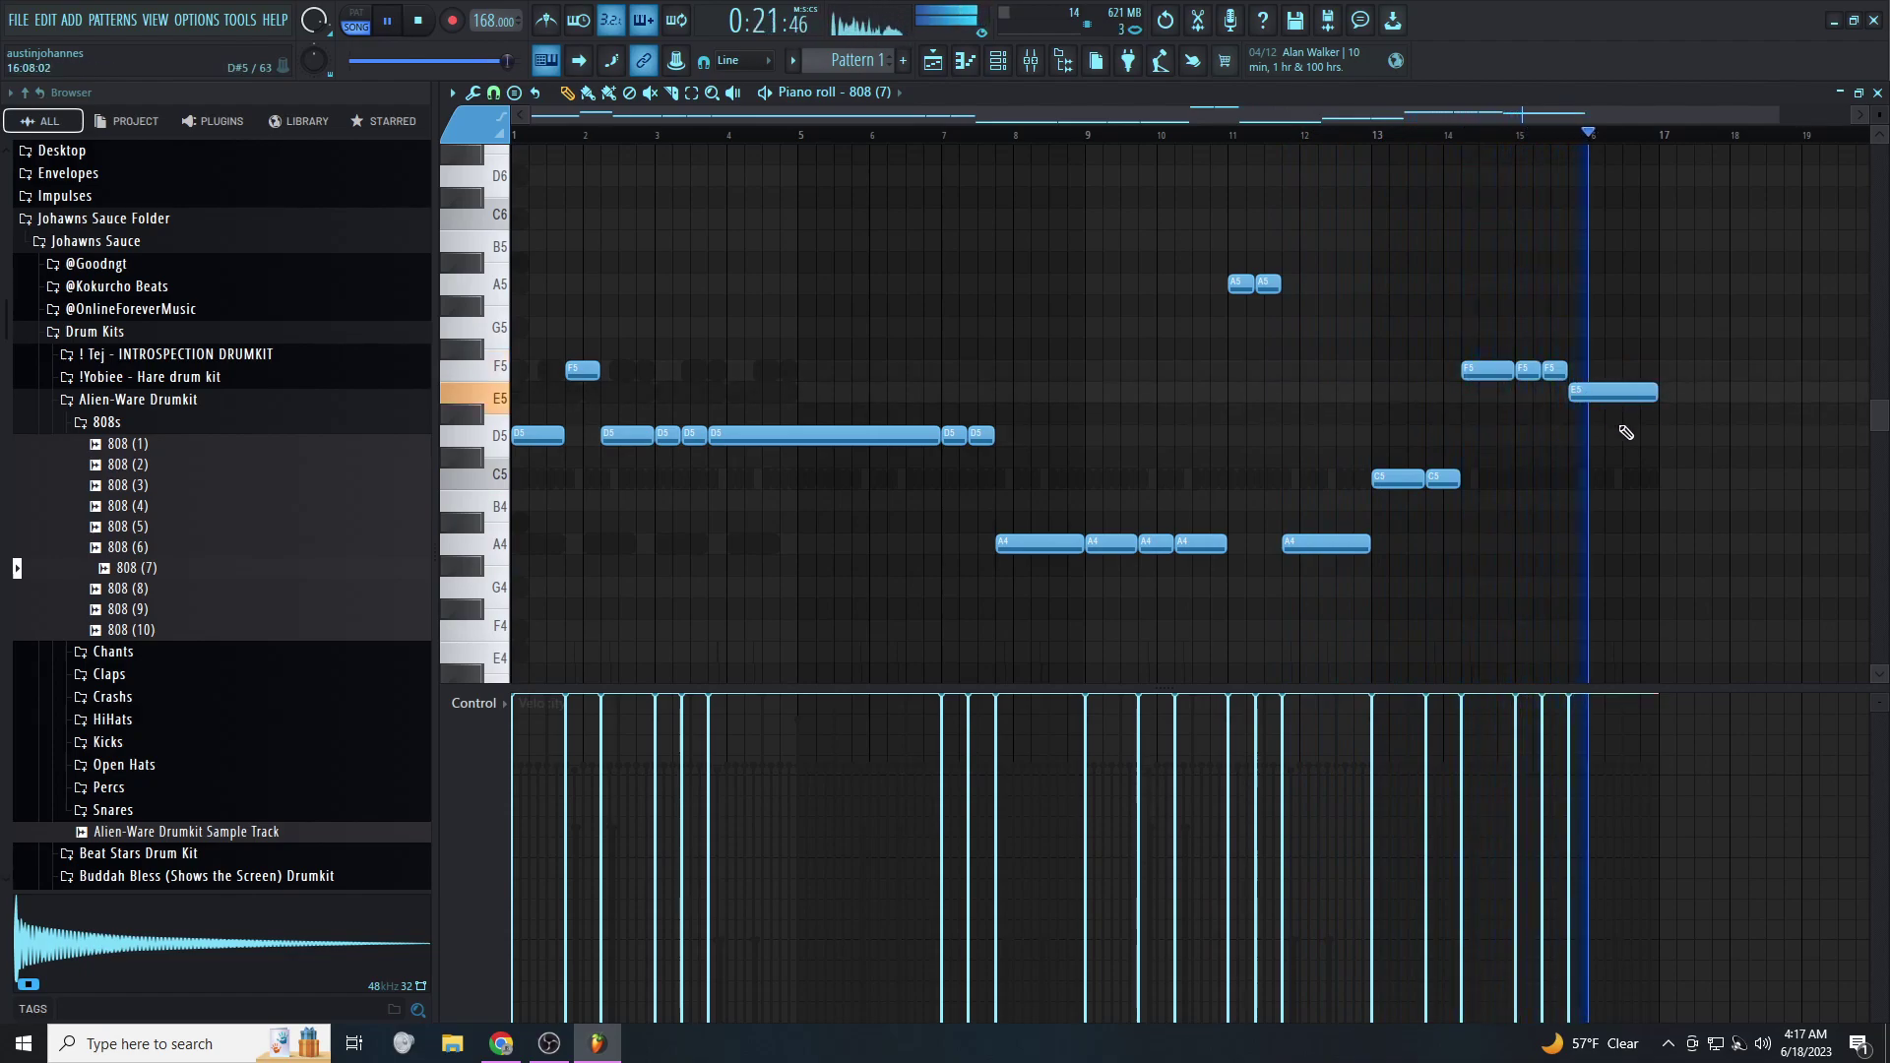
scroll(1623, 433, "down", 1)
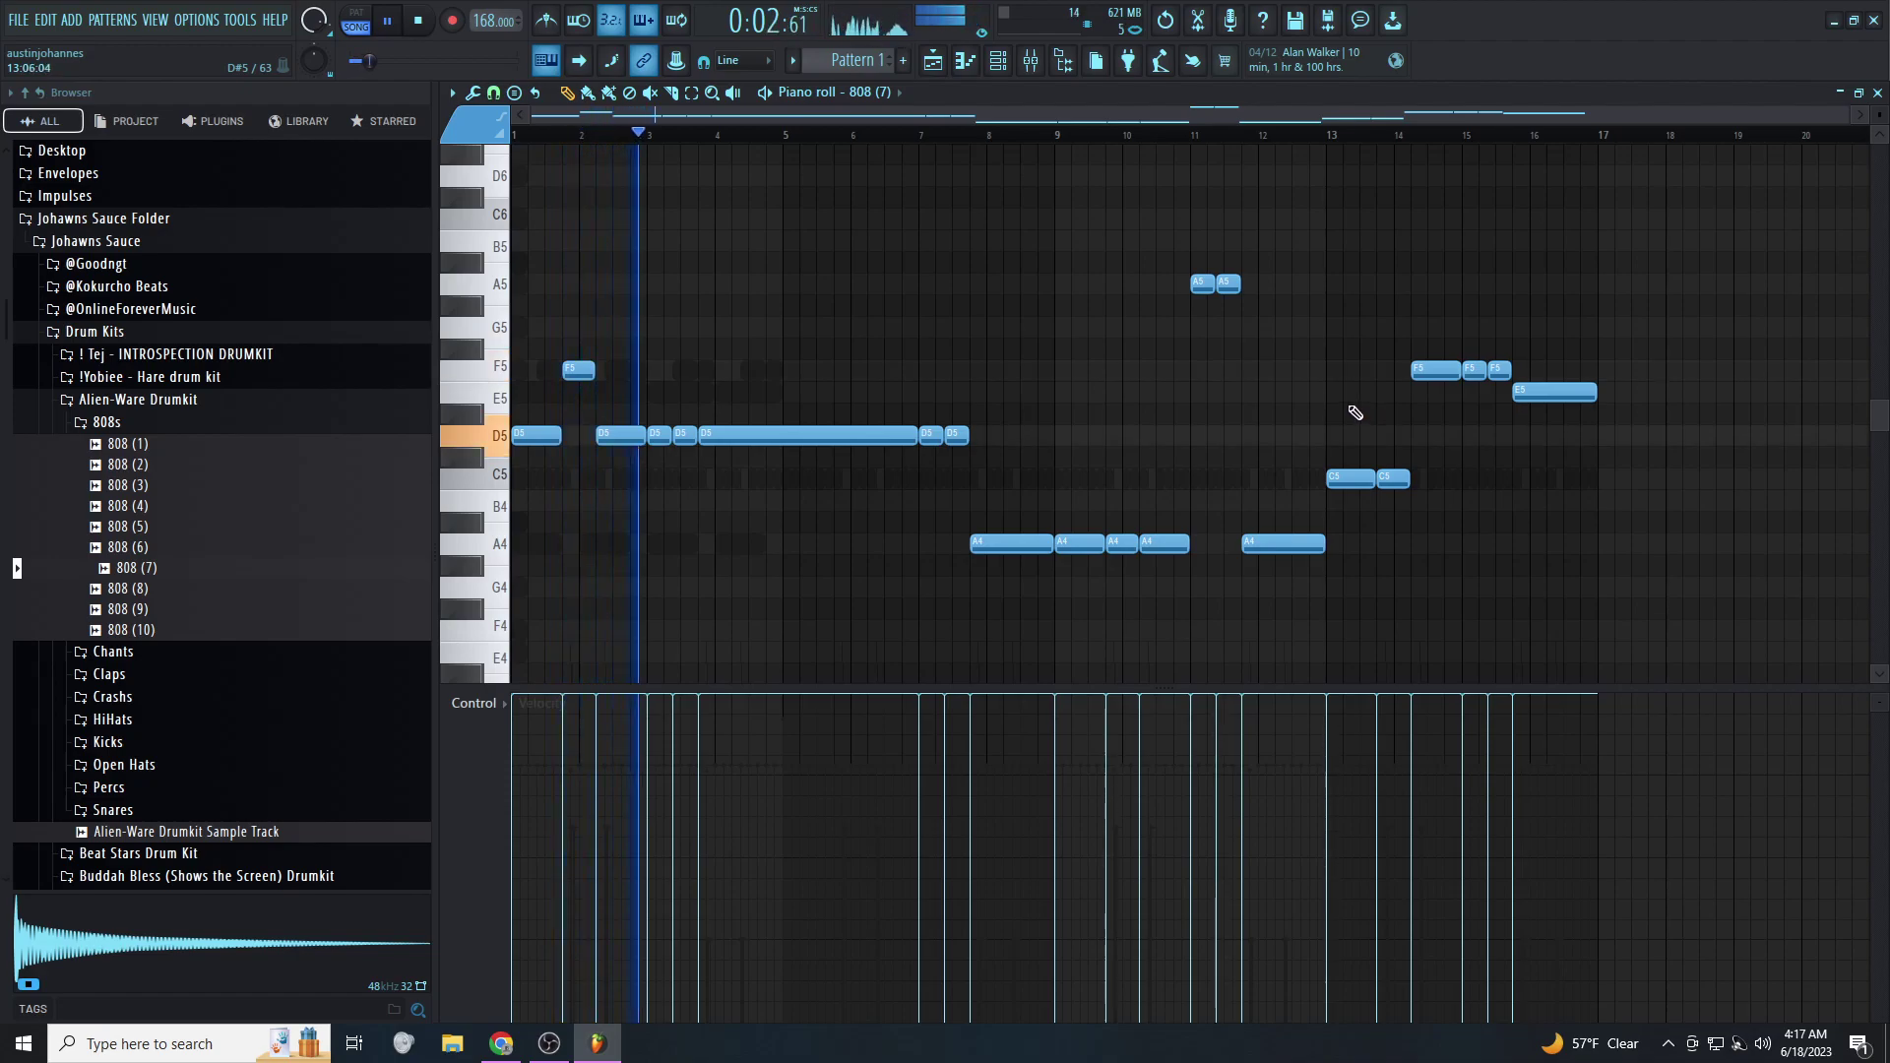
left_click(548, 1044)
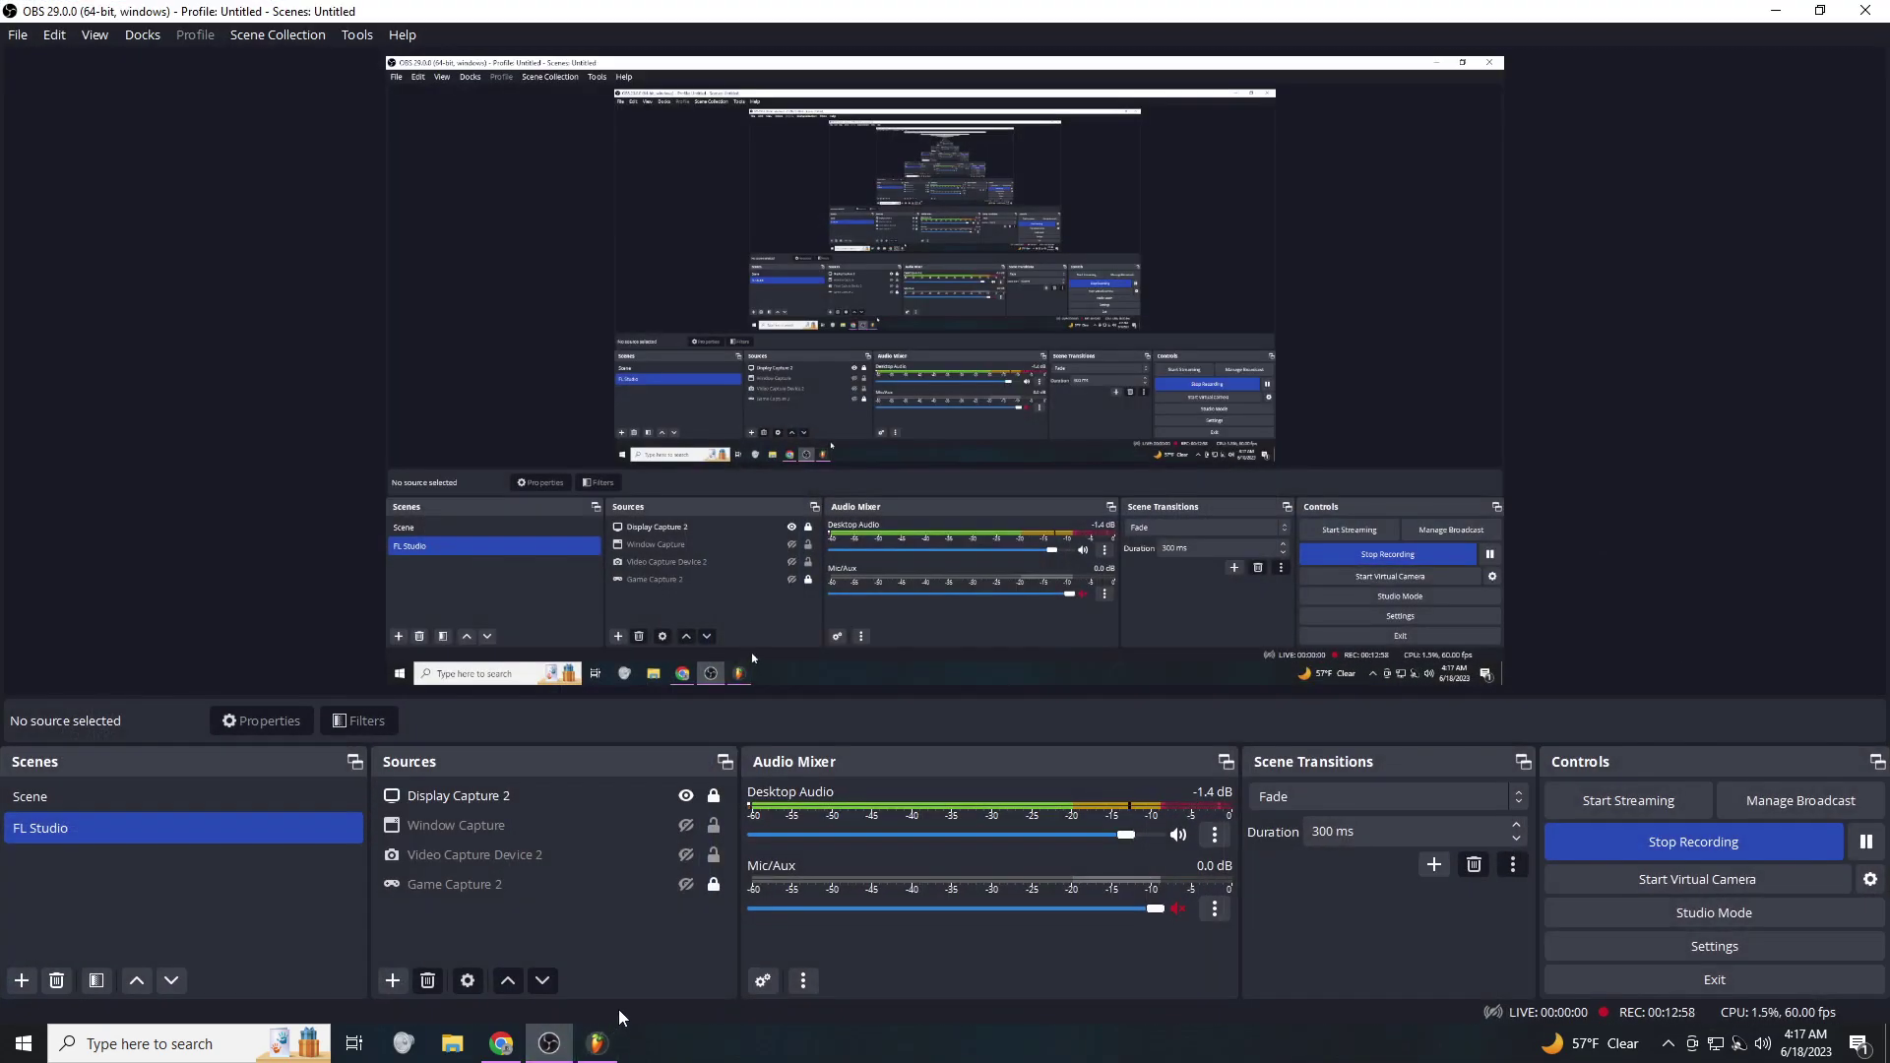
left_click(598, 1044)
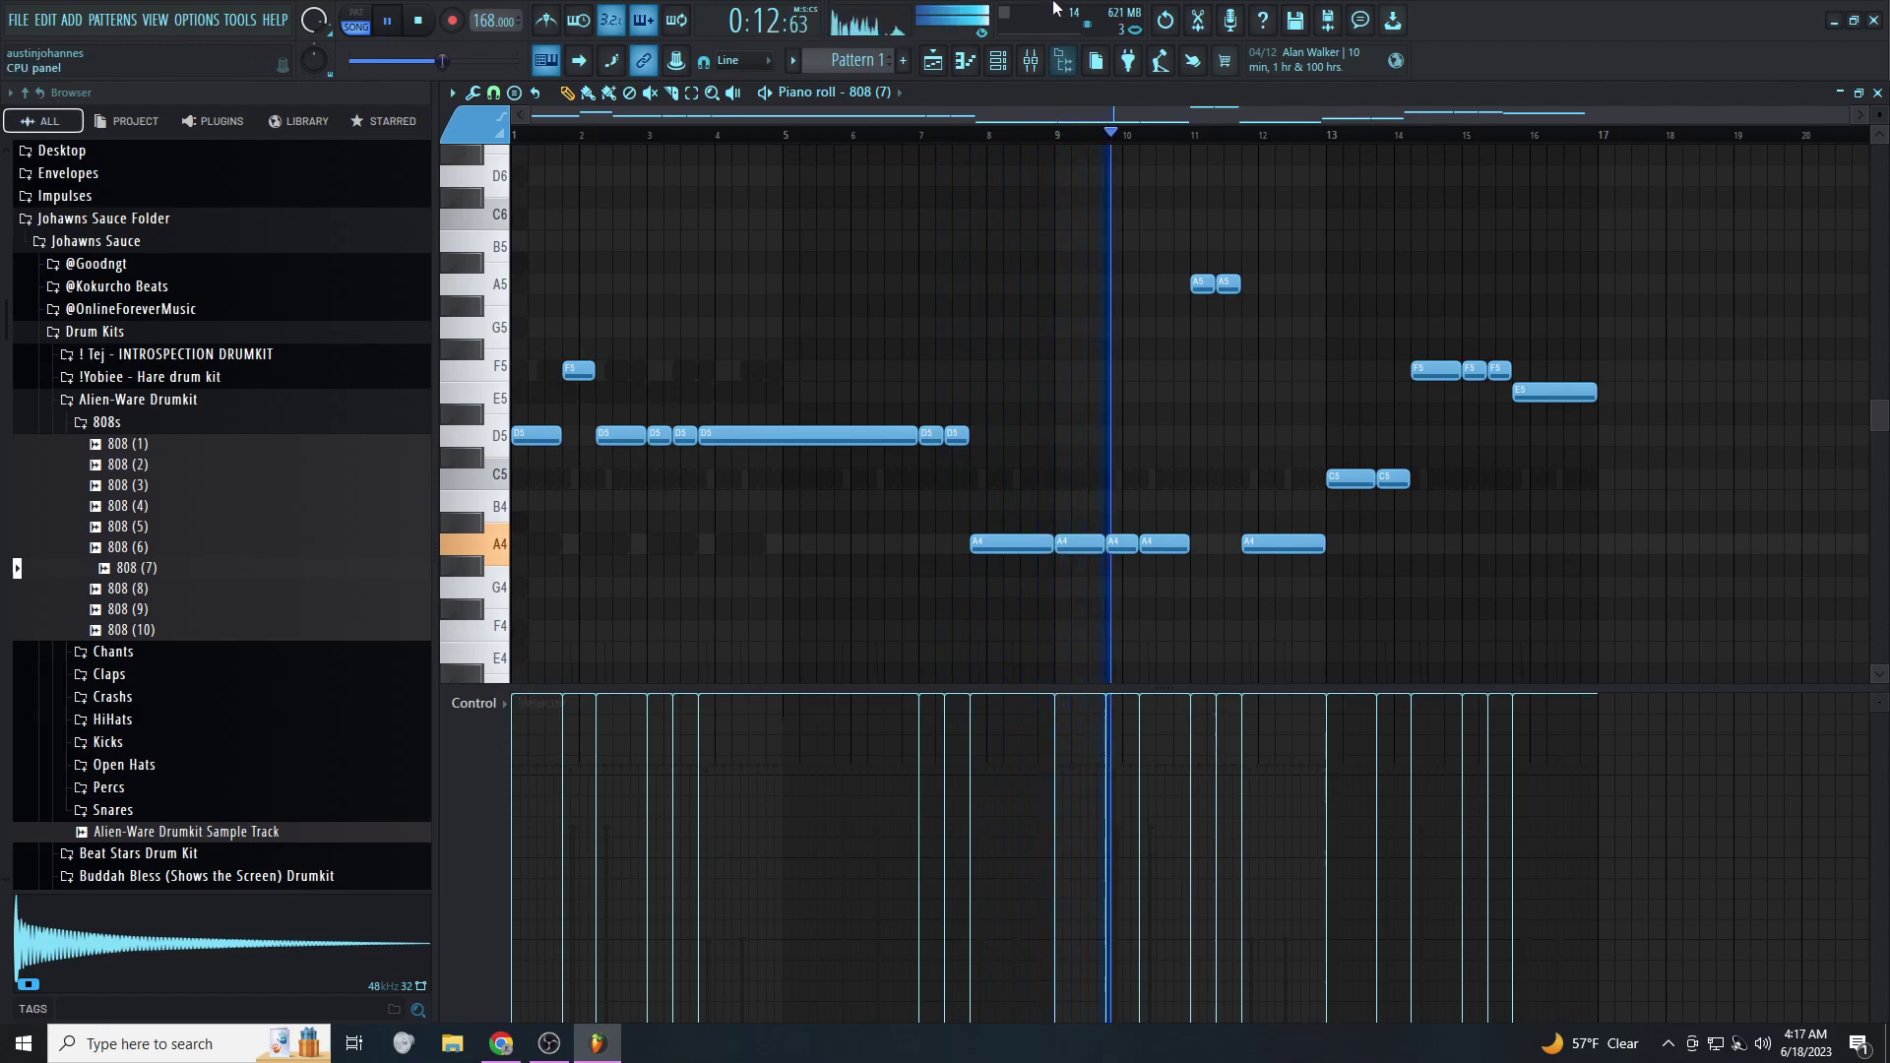
left_click(1014, 61)
left_click(952, 60)
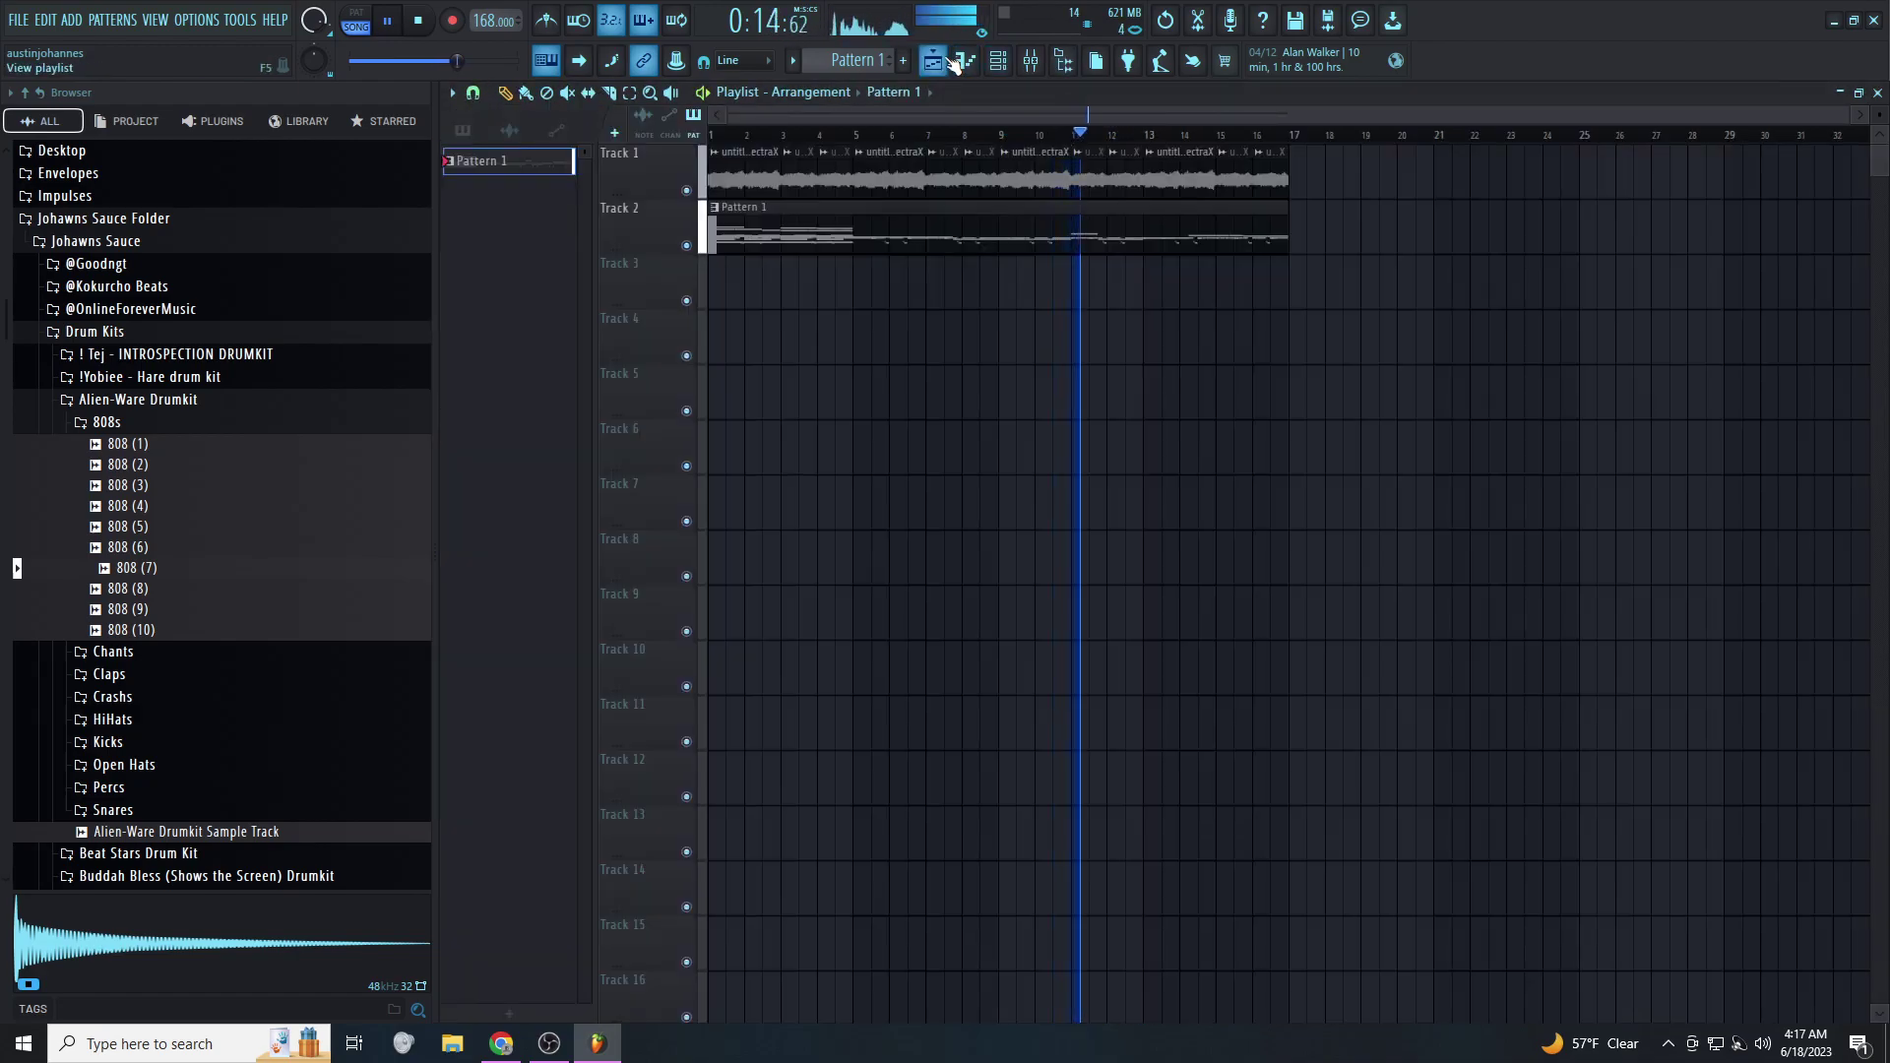
left_click(997, 61)
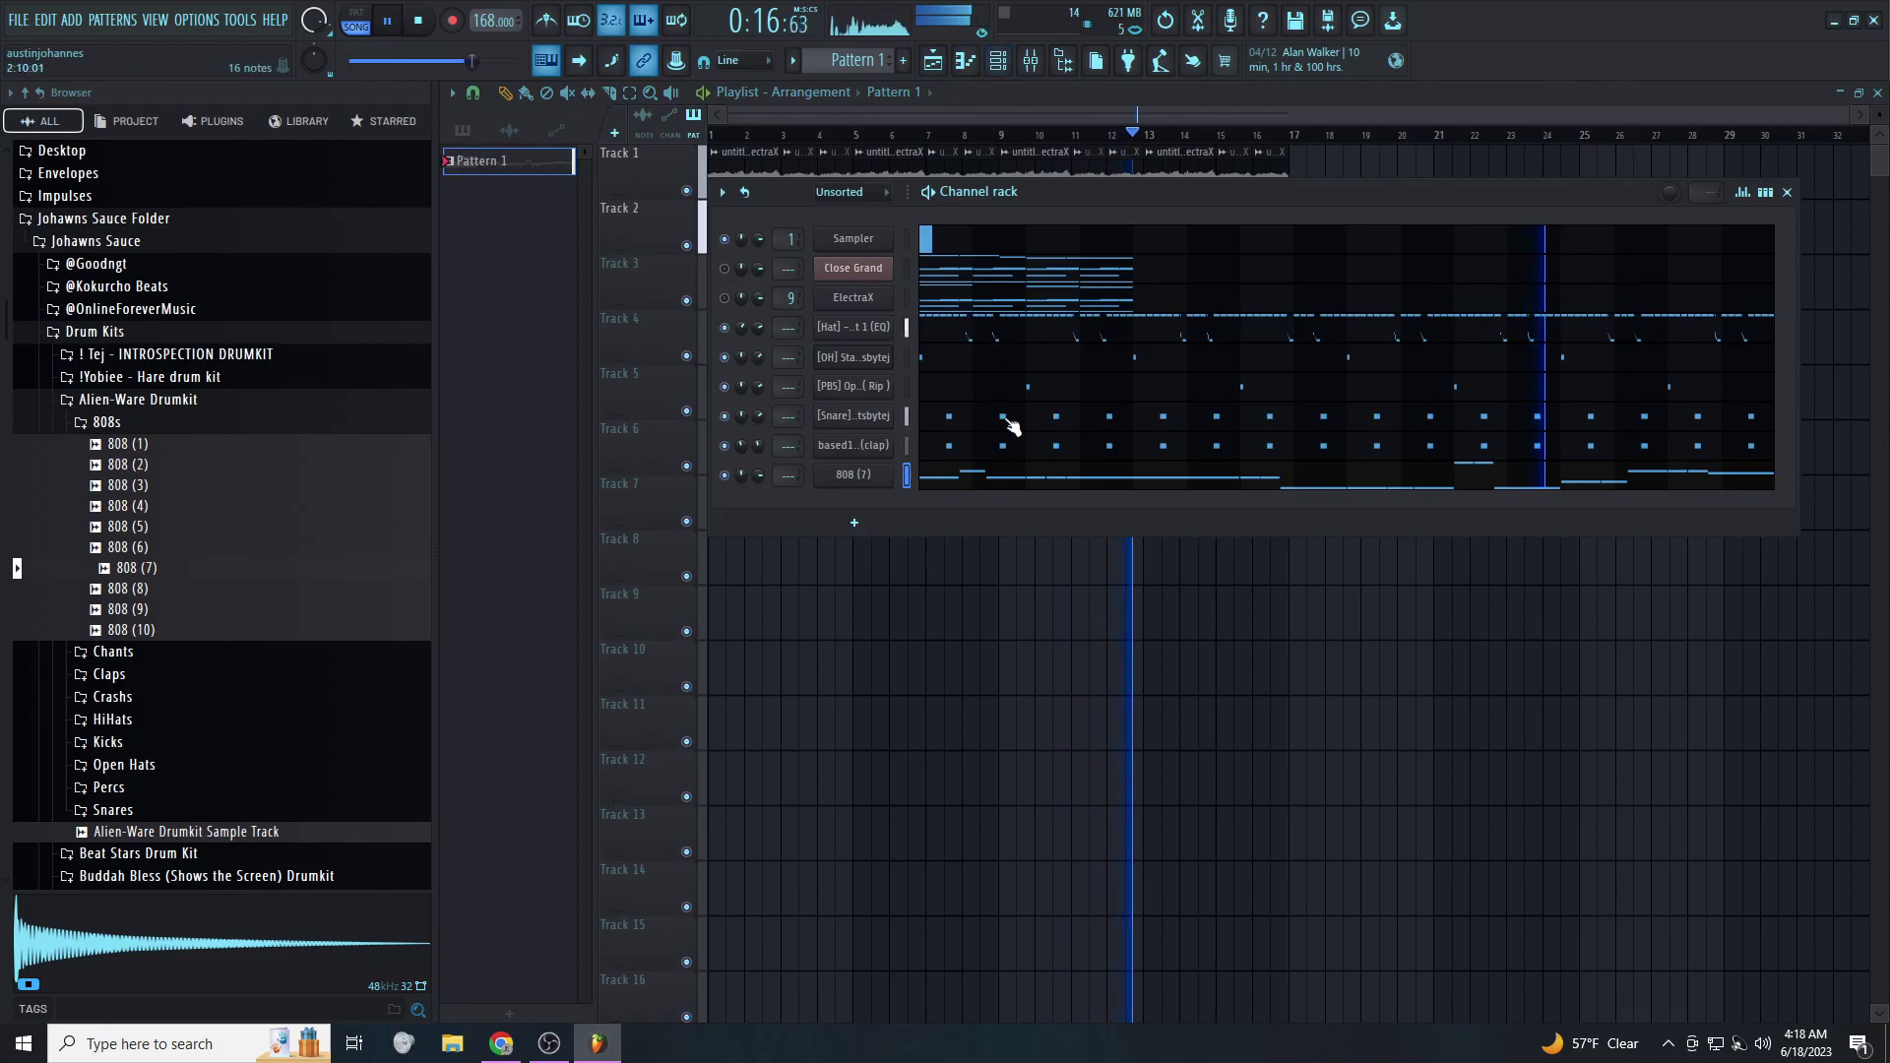
left_click(1014, 476)
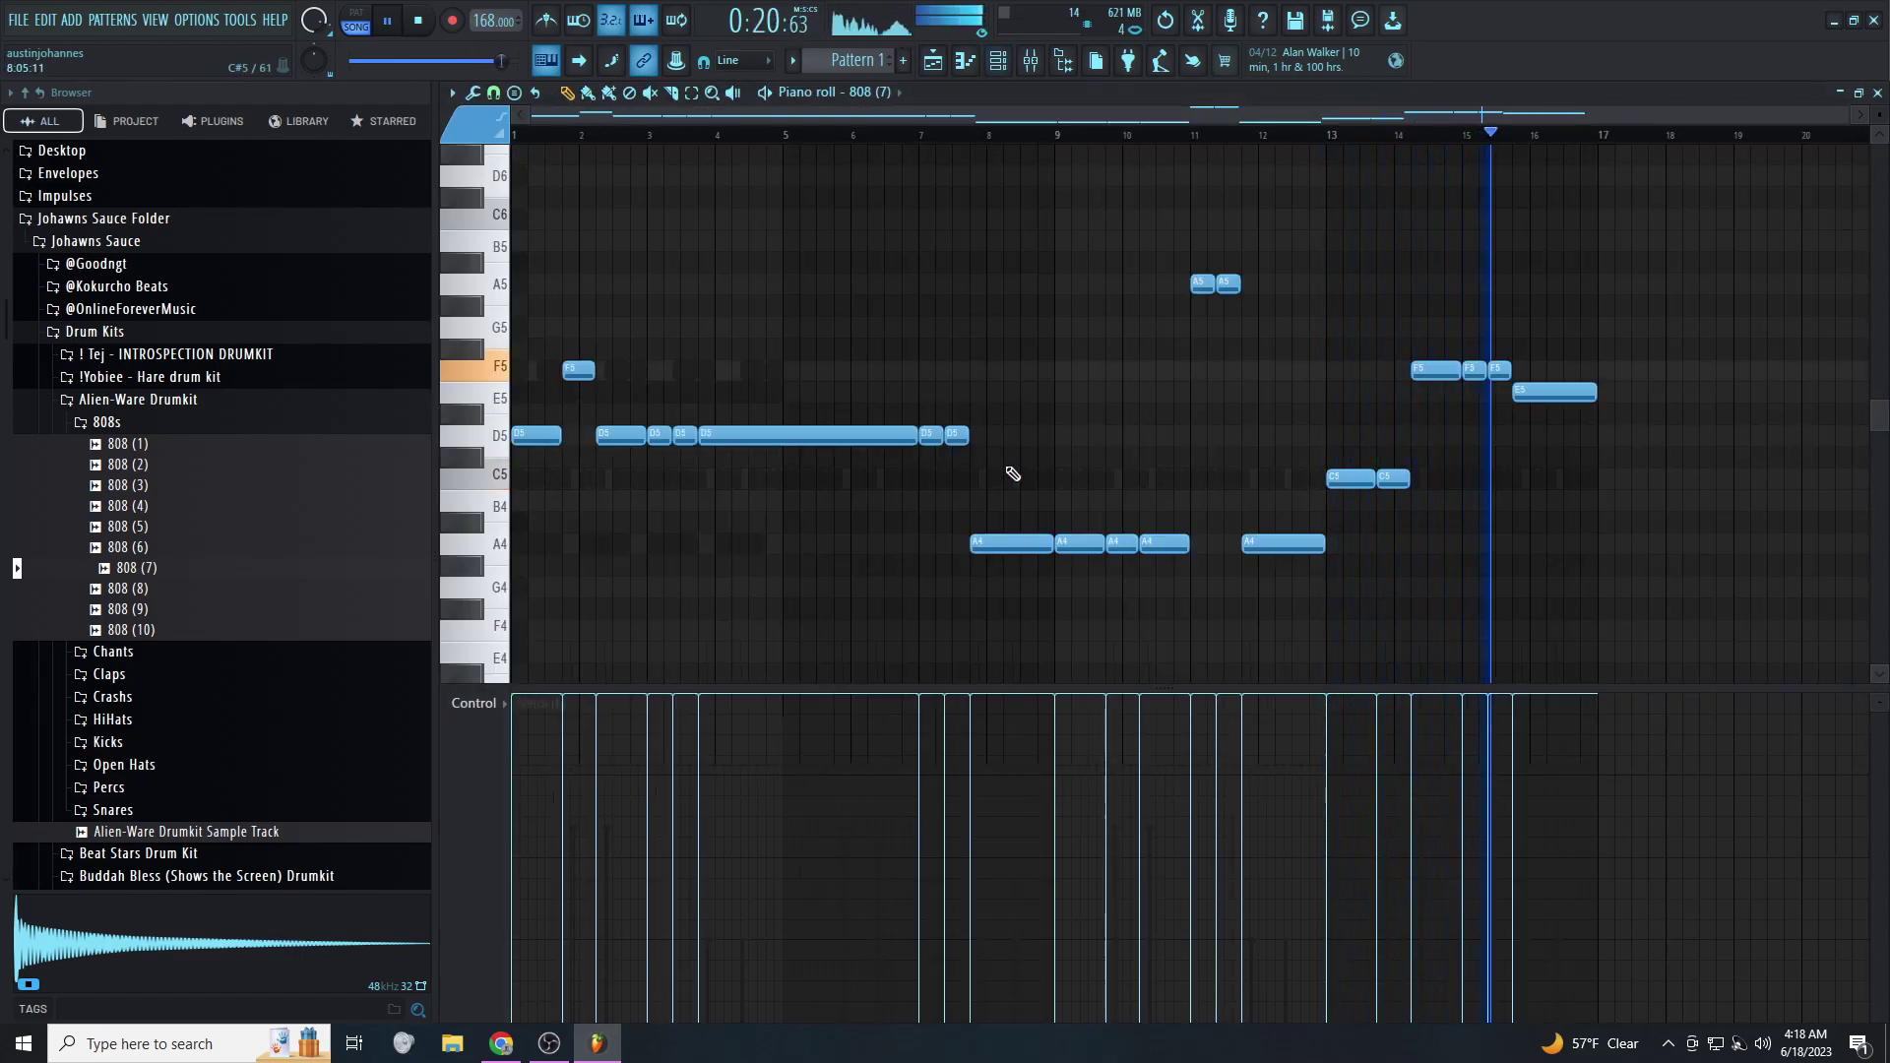
Remove the Pattern 1 clip from the playlist and split Pattern 1 by channel
left_click(933, 61)
right_click(827, 225)
right_click(466, 161)
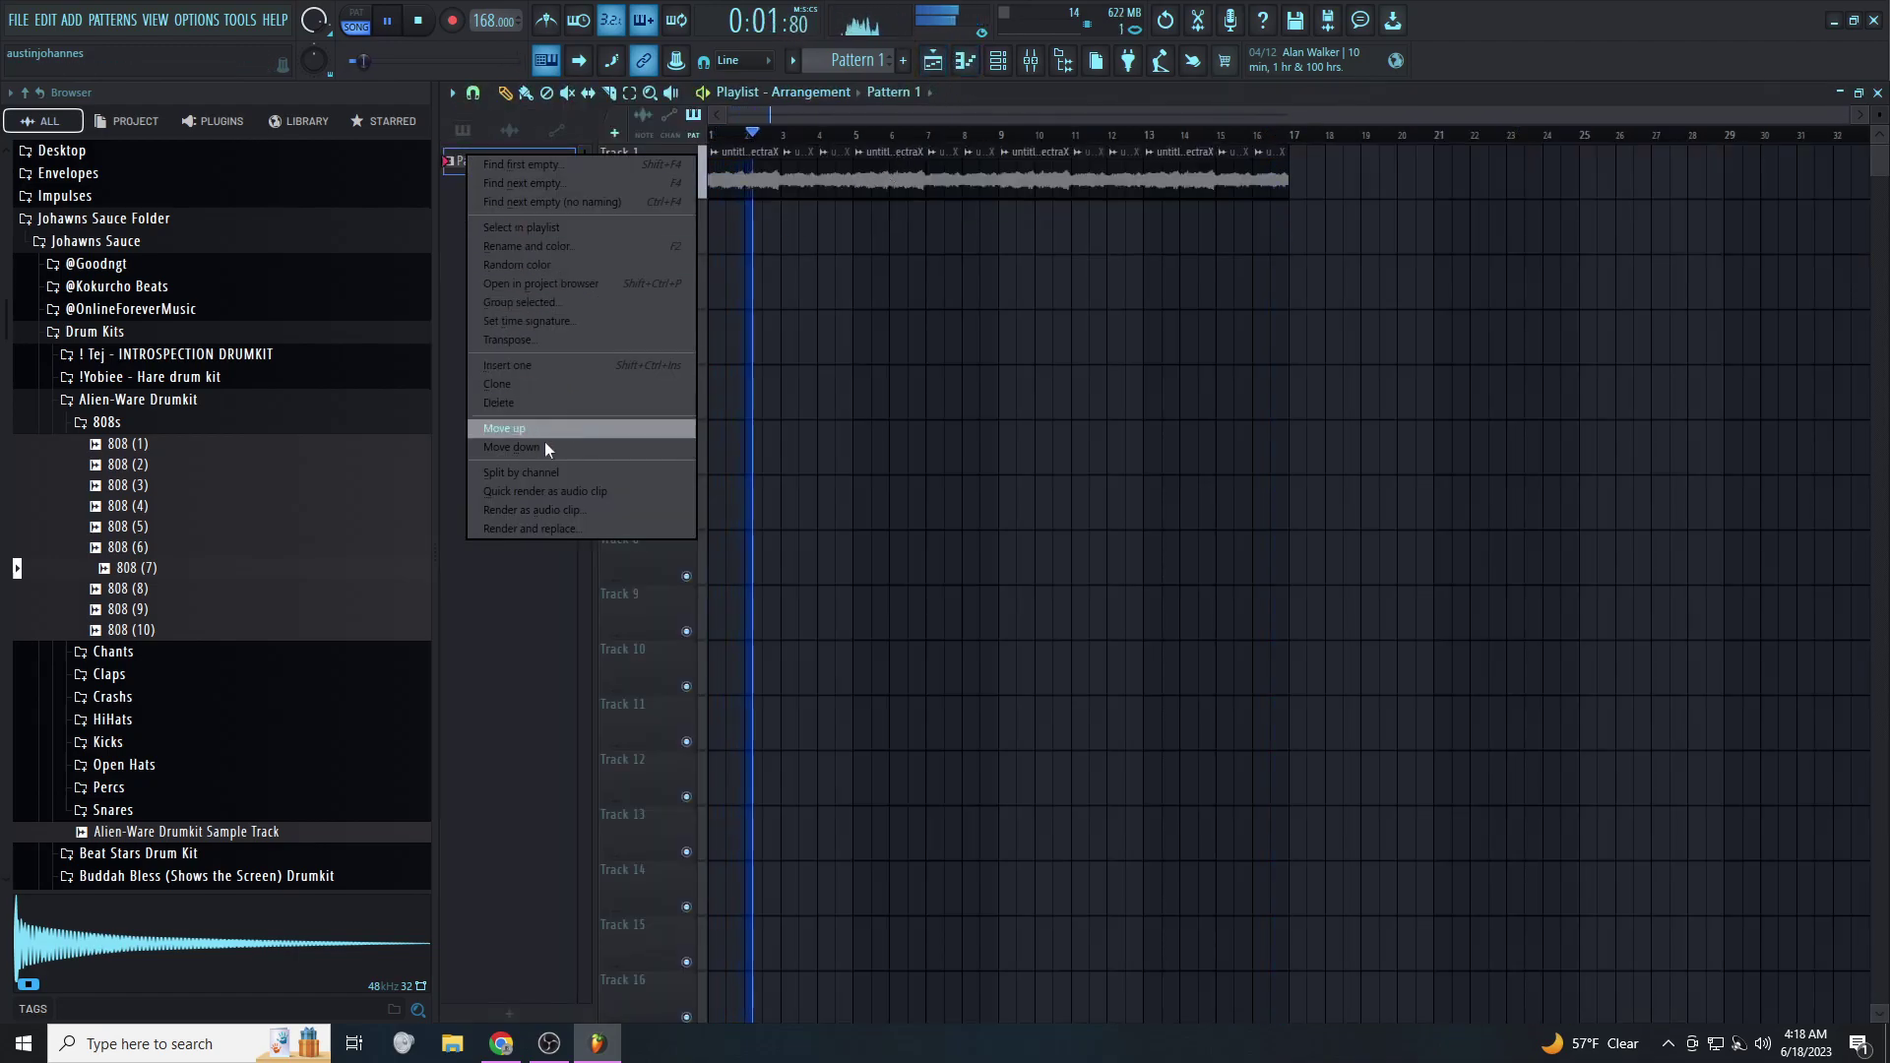
left_click(542, 474)
Place the split patterns from the hat through 808 (7) together on separate playlist tracks below the melody, starting at bar 1
left_click(511, 255)
left_click(500, 405, "shift")
left_click_drag(653, 221, 653, 225)
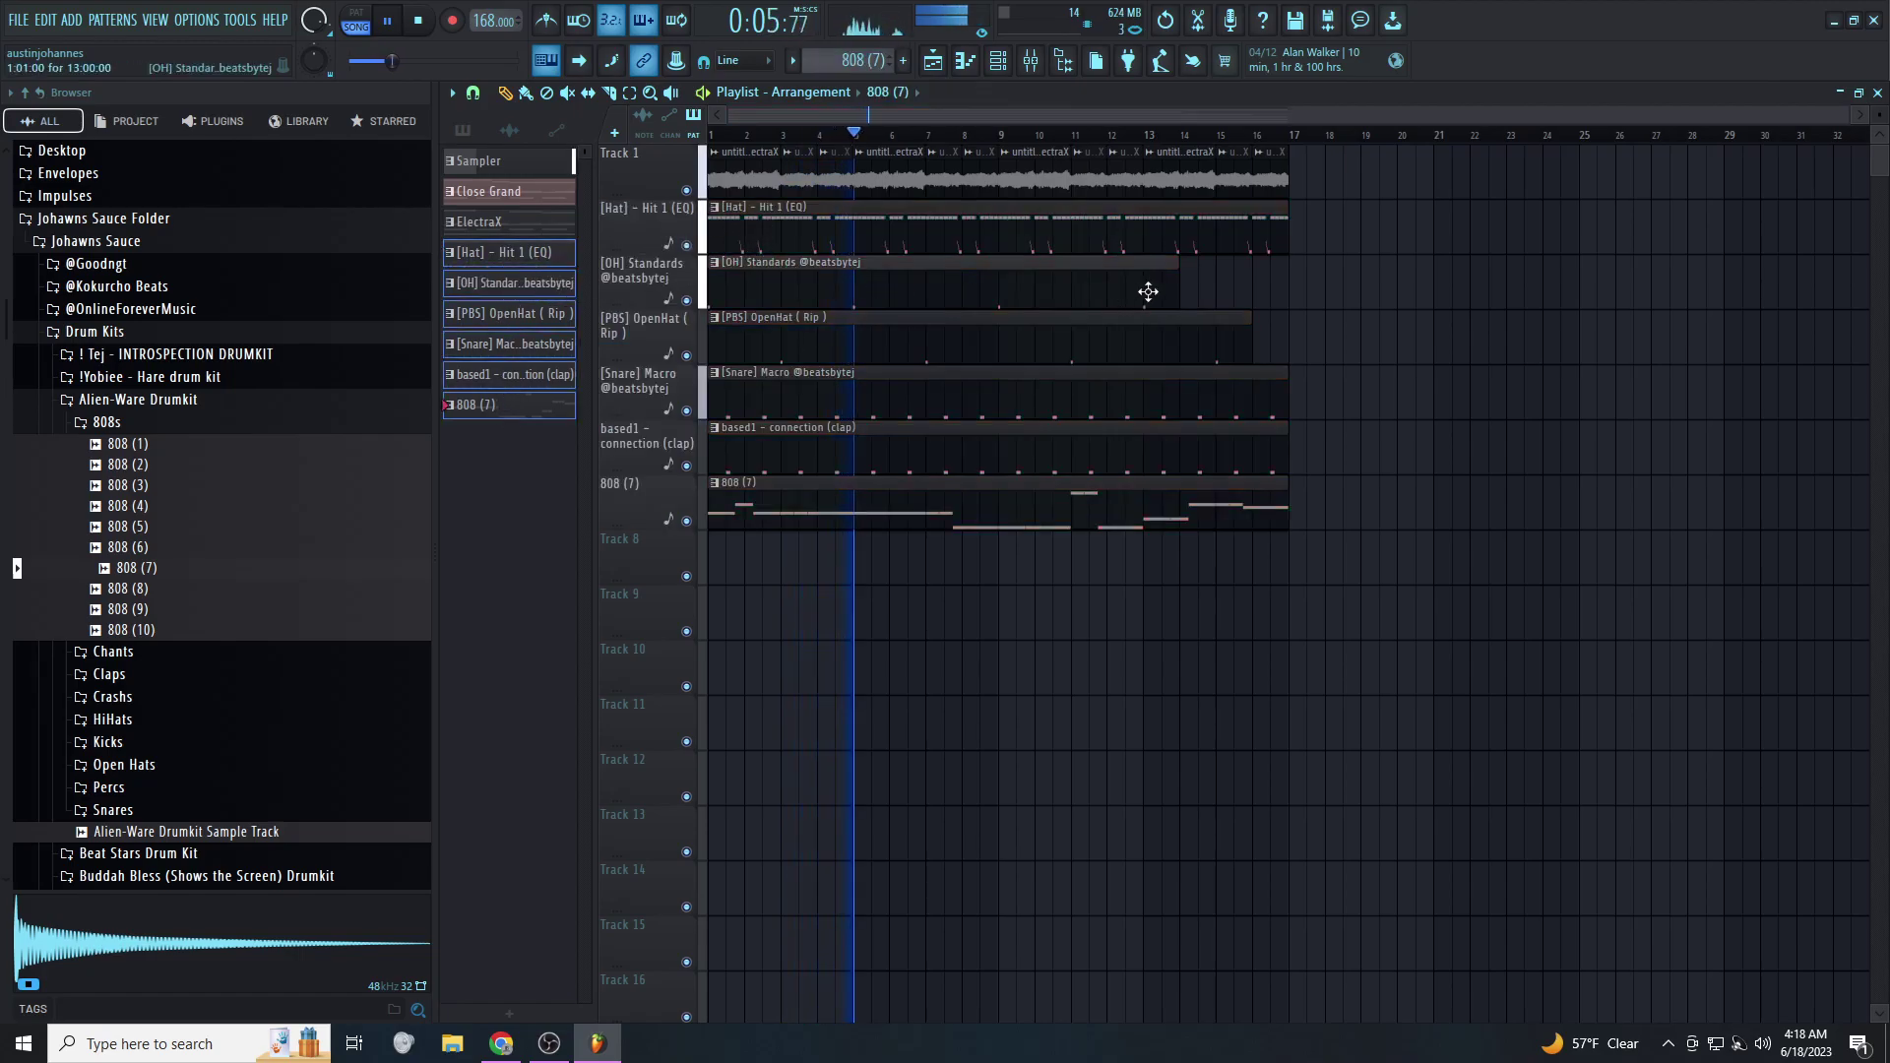
Duplicate all playlist clips three times to extend the arrangement to 64 bars
key("ctrl+a")
key("ctrl+b")
key("ctrl+b")
key("ctrl+b")
scroll(751, 269, "down", 3)
Stop playback and delete the drum and 808 clips in the first sixteen bars, keeping the melody as an intro
left_click(886, 262, "ctrl")
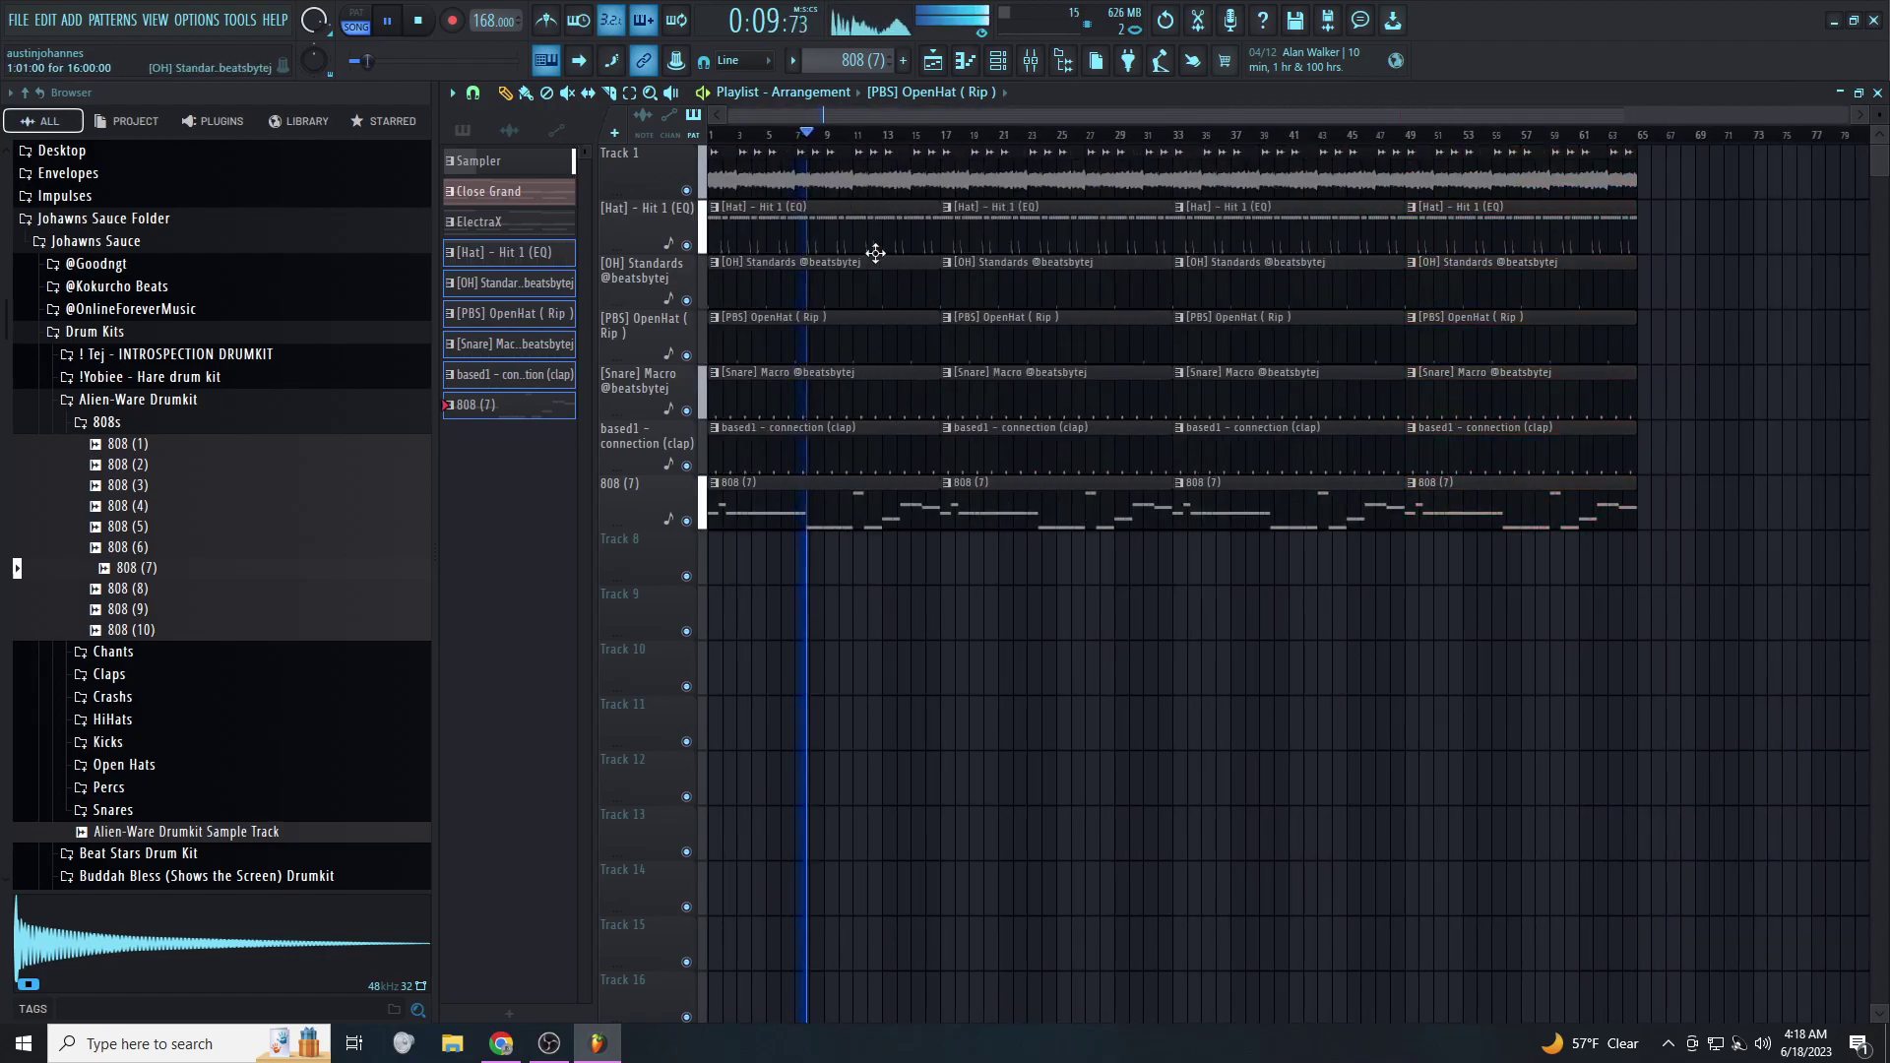
left_click_drag(1047, 587, 697, 240)
key("space")
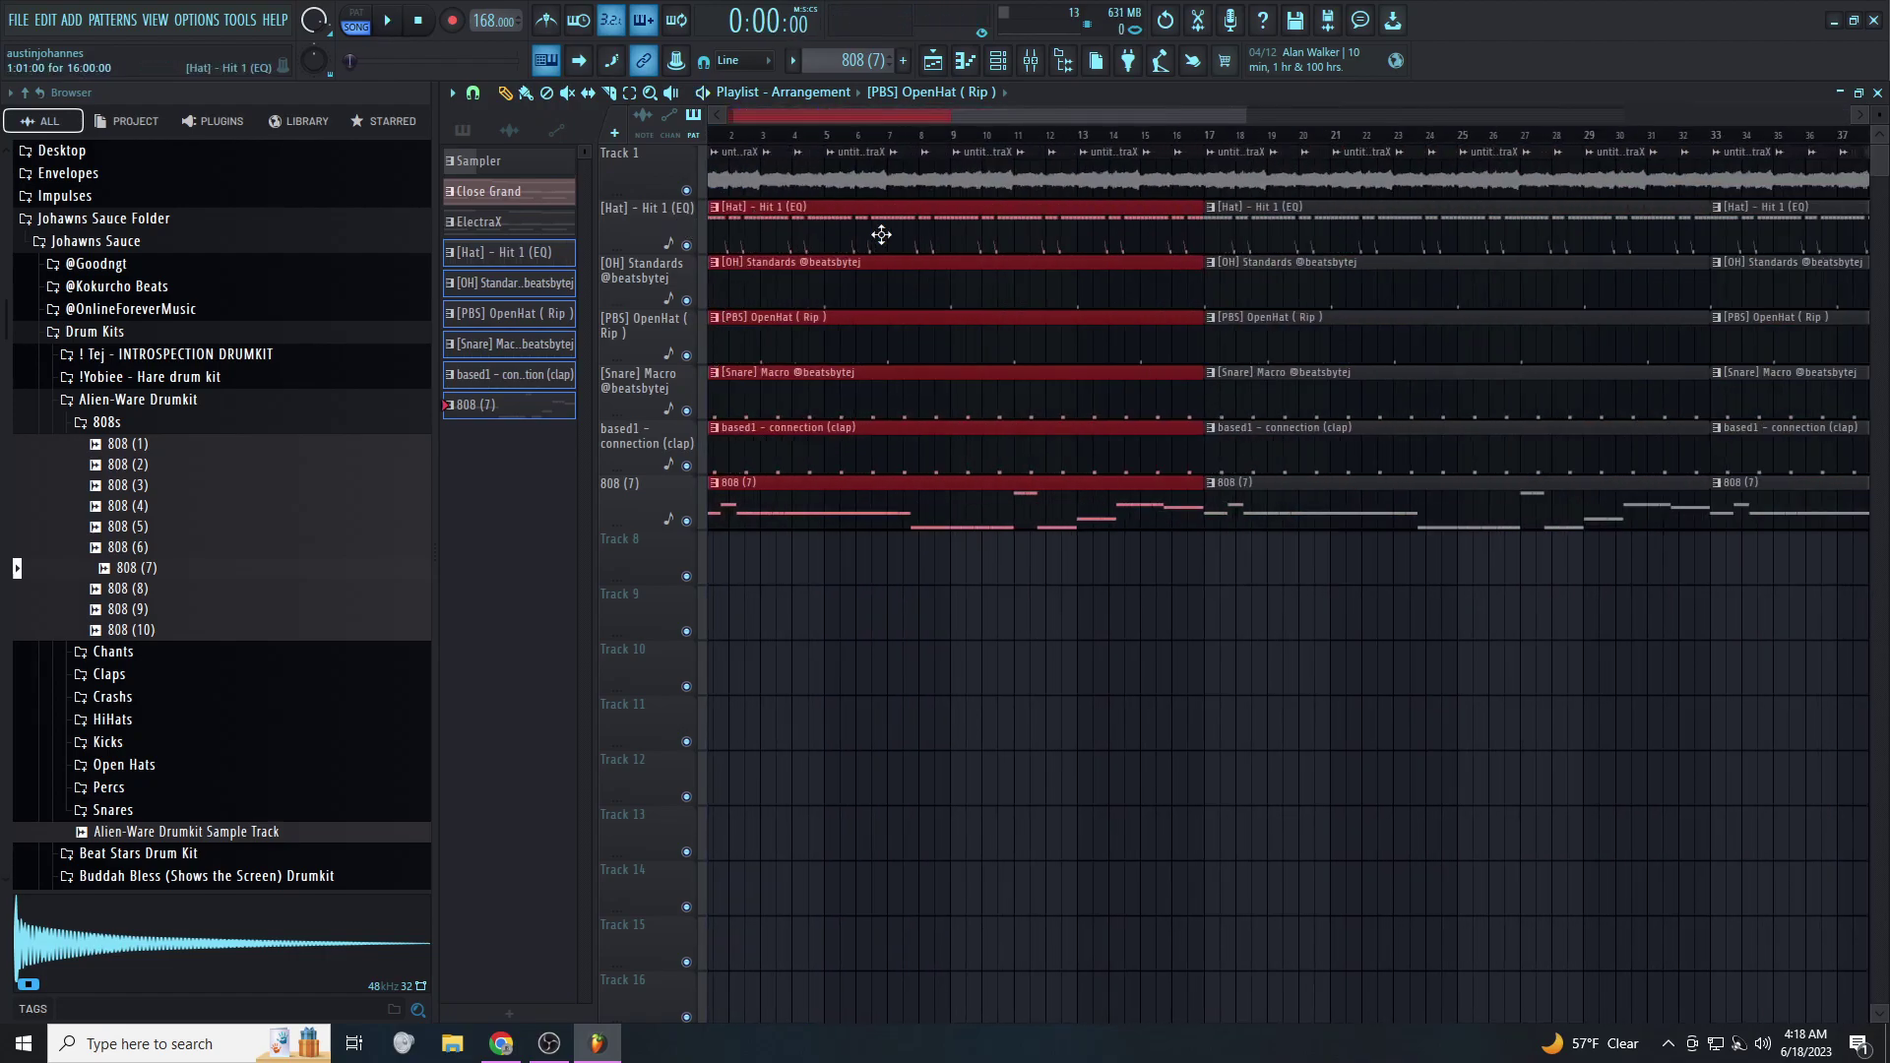
key("Delete")
Add the NEW TAG 2020 audio from the recent files to the hat track within the intro
scroll(188, 225, "up", 5)
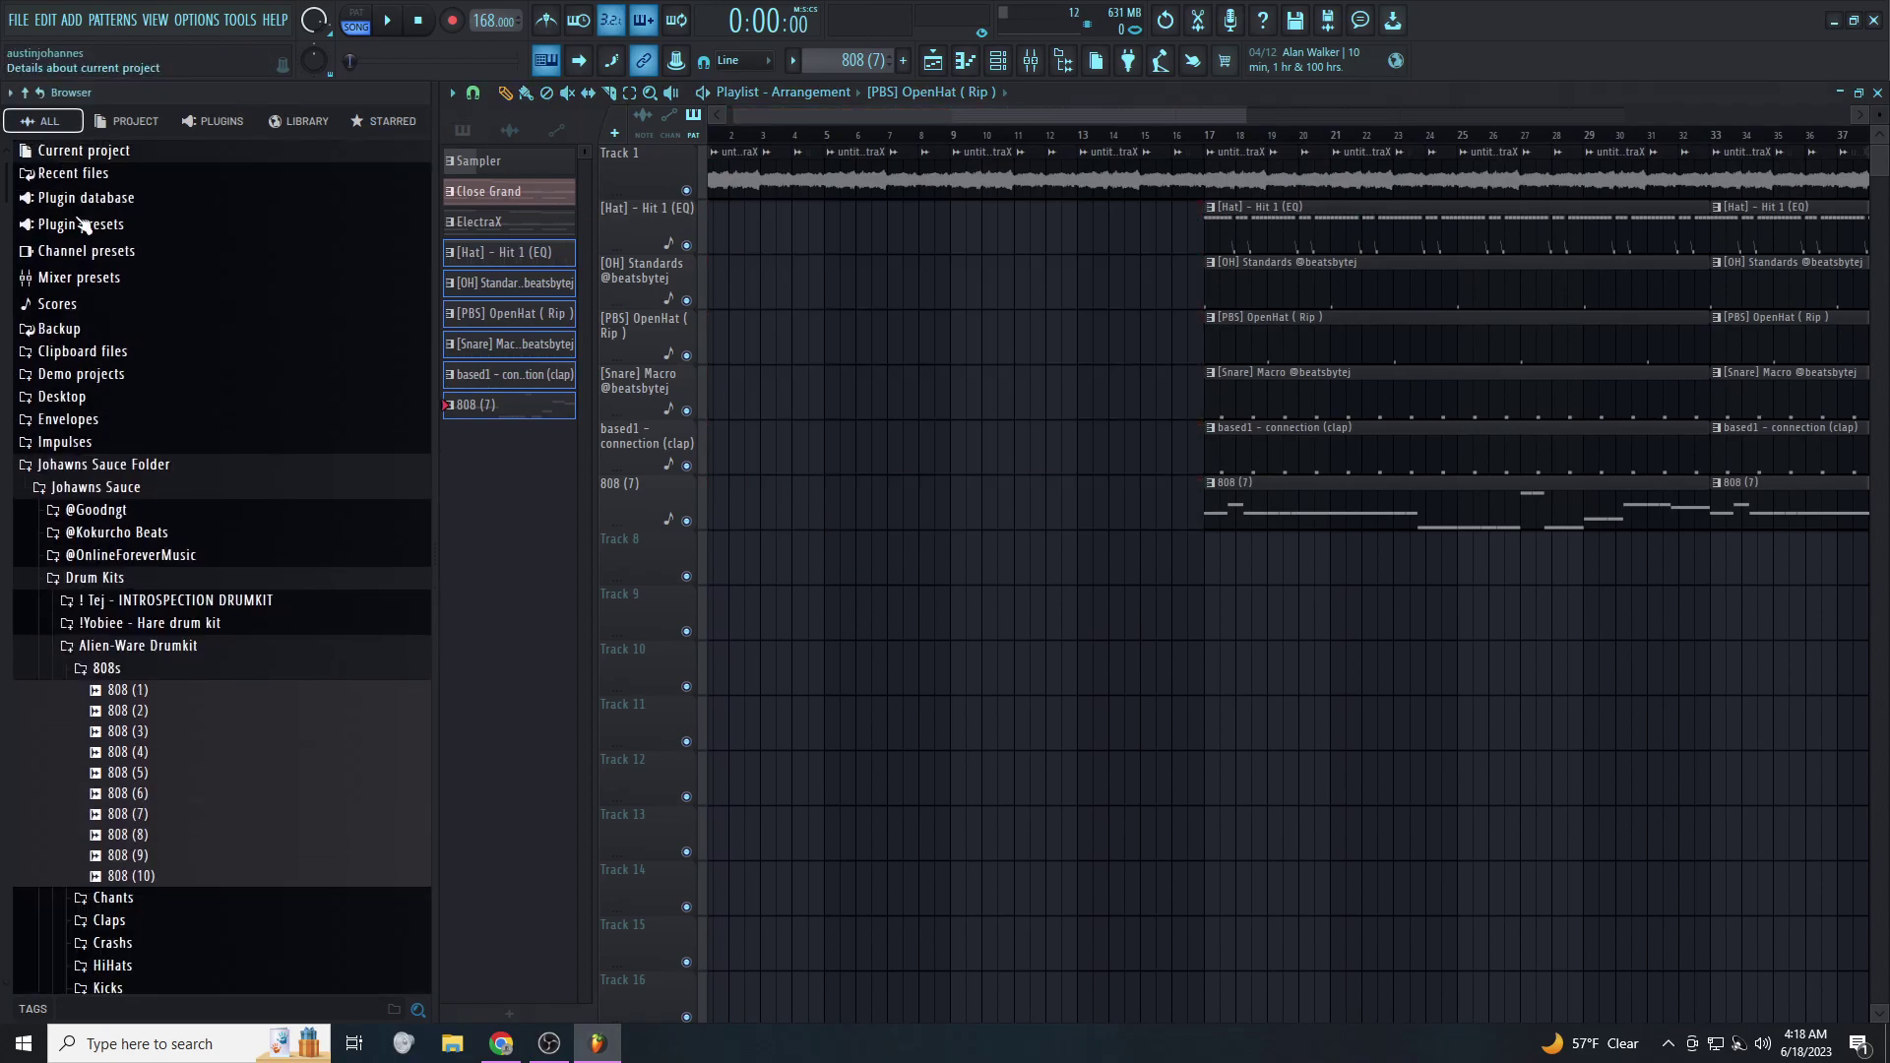
left_click(95, 175)
left_click_drag(102, 402, 867, 236)
scroll(877, 276, "up", 5)
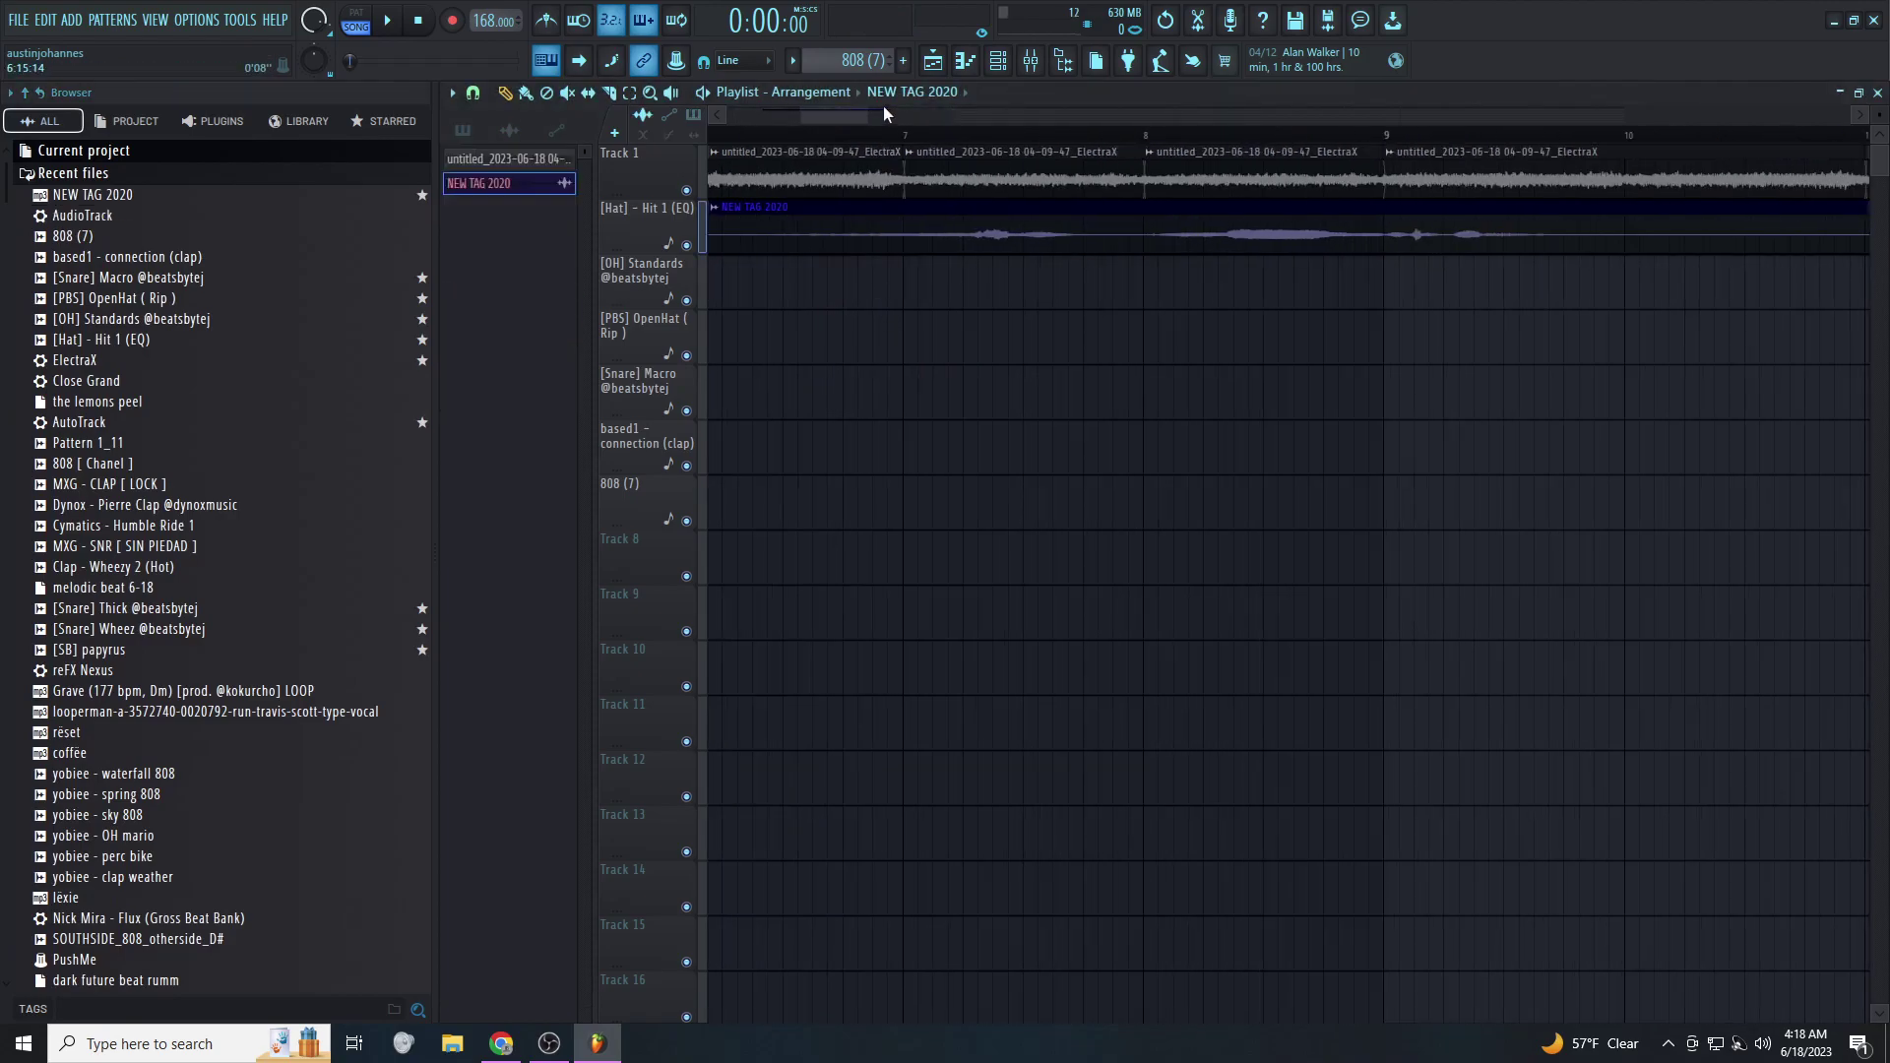
Trim off the beginning of the NEW TAG 2020 clip and move it earlier to start in bar 5
left_click_drag(852, 114, 783, 115)
scroll(987, 245, "down", 4)
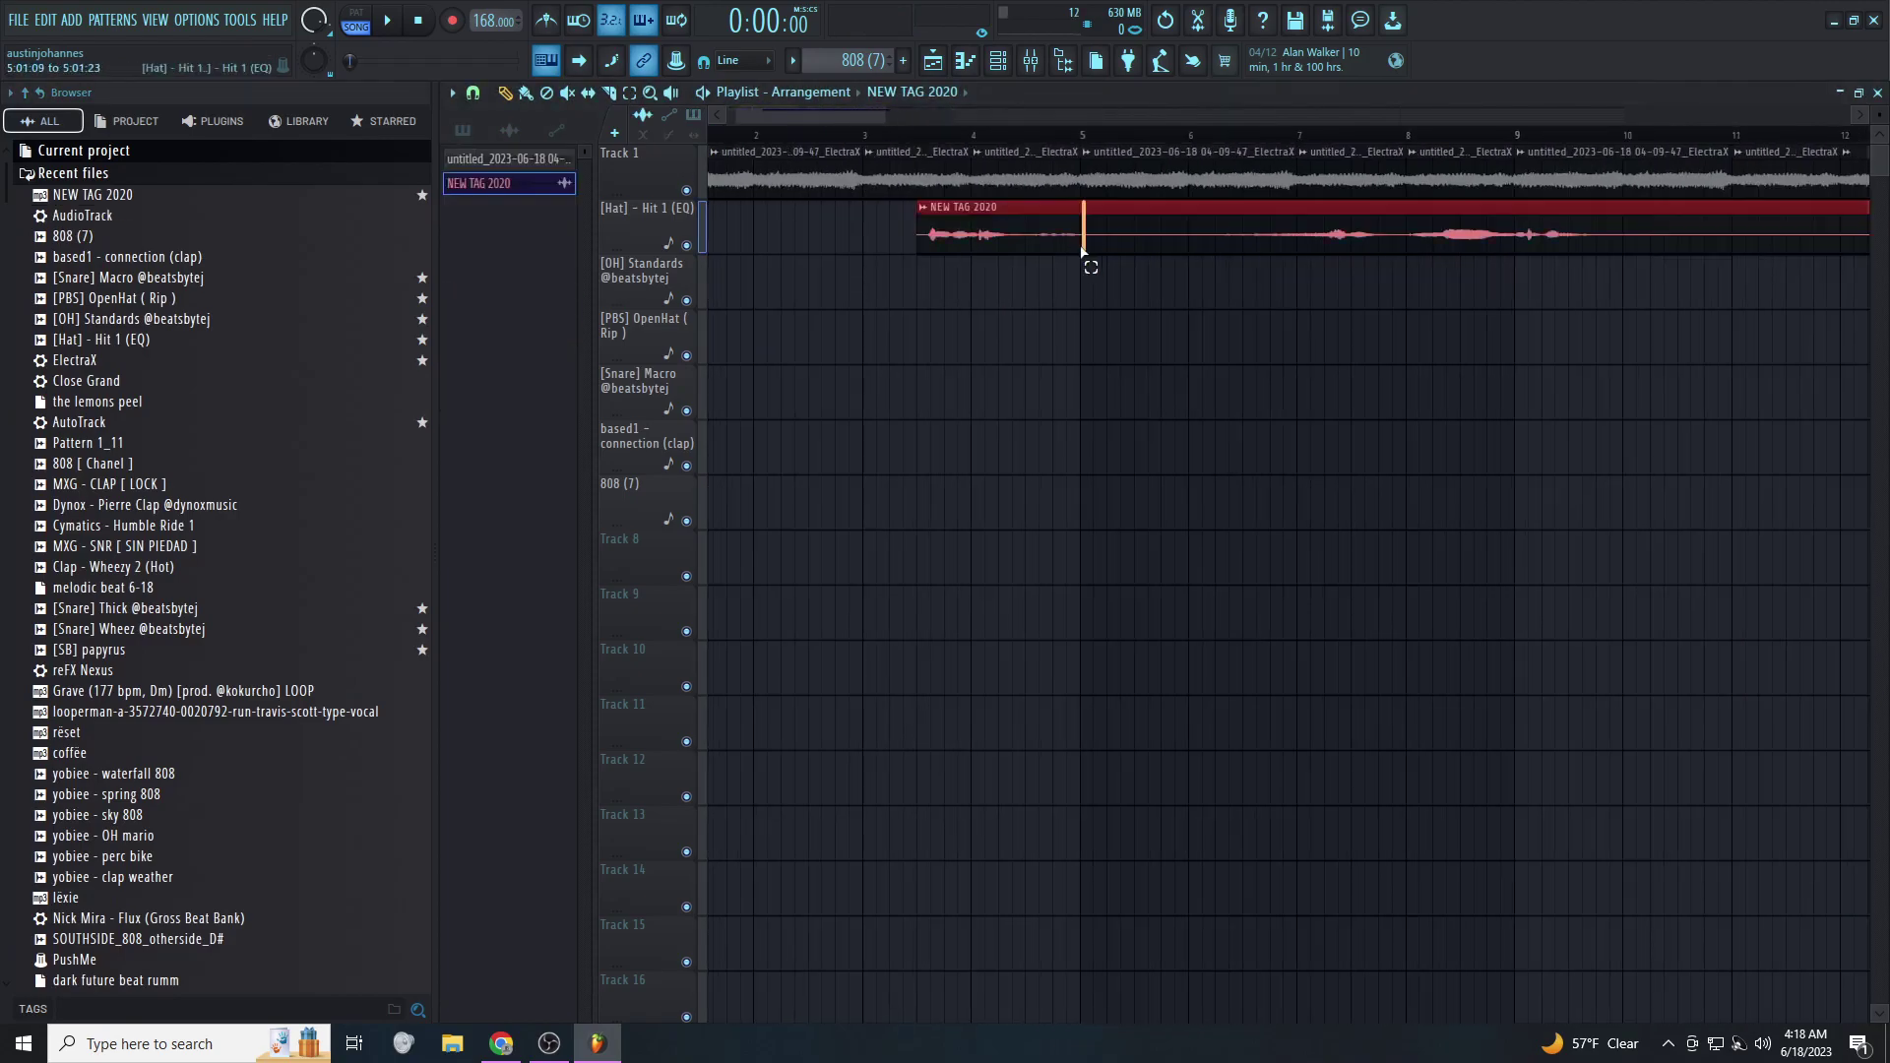
left_click_drag(918, 243, 1176, 243)
left_click_drag(1182, 208, 1113, 196)
Set the playlist's grid snapping to (none) and check the tag's placement in the intro
left_click(474, 93)
left_click(489, 186)
scroll(1403, 206, "up", 5)
scroll(932, 143, "down", 4)
left_click_drag(825, 114, 860, 114)
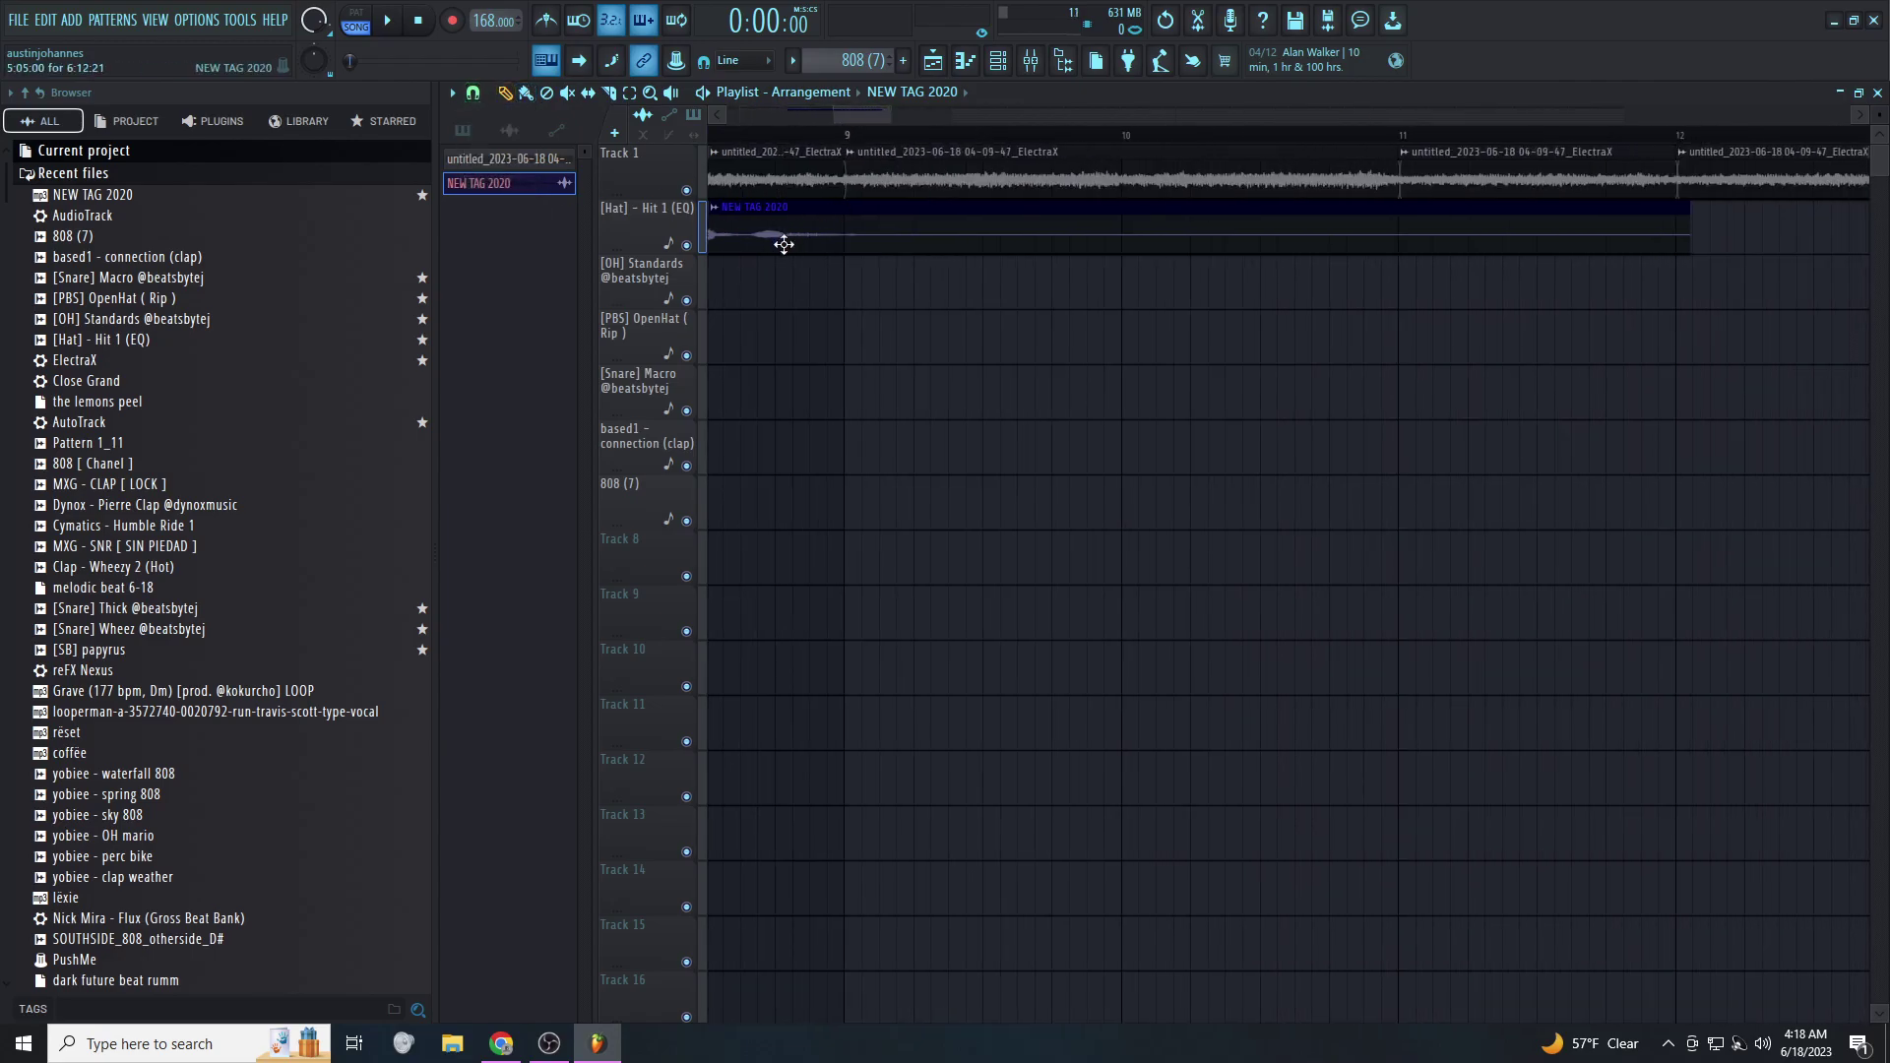
scroll(785, 243, "up", 2)
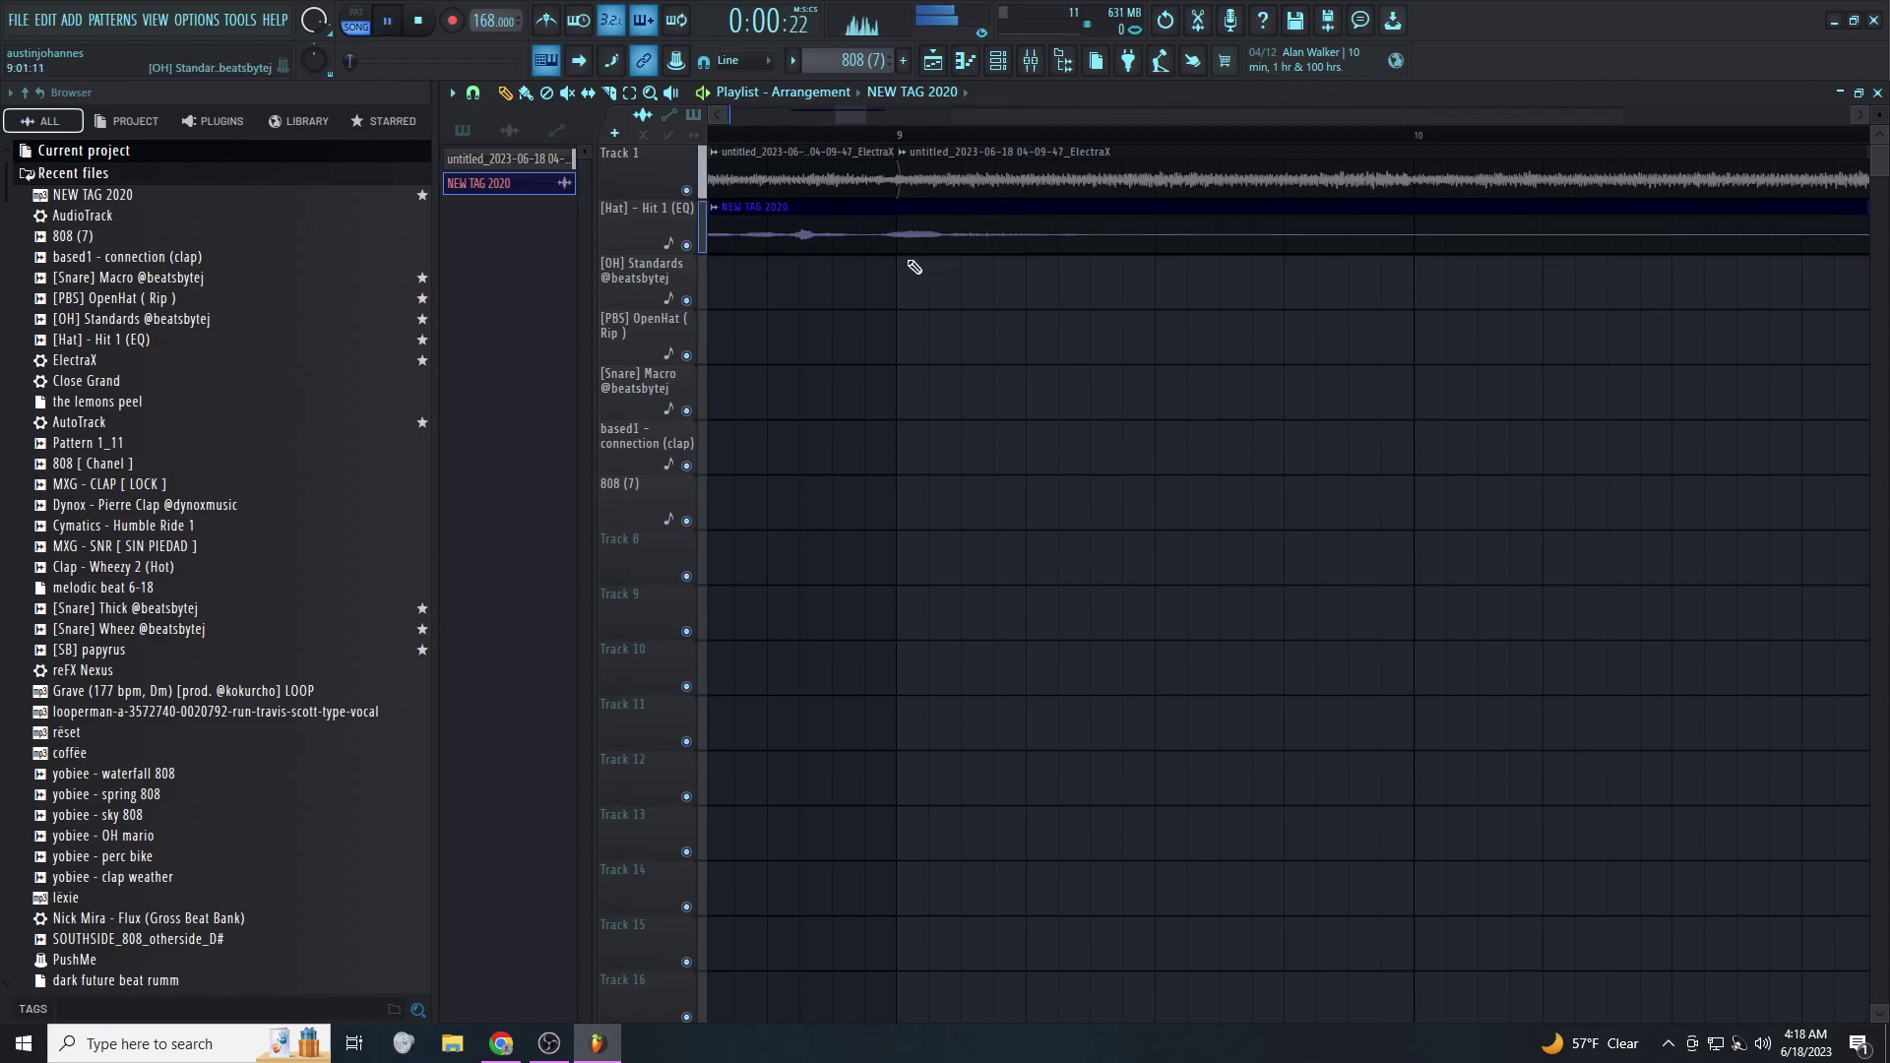
scroll(918, 268, "down", 6)
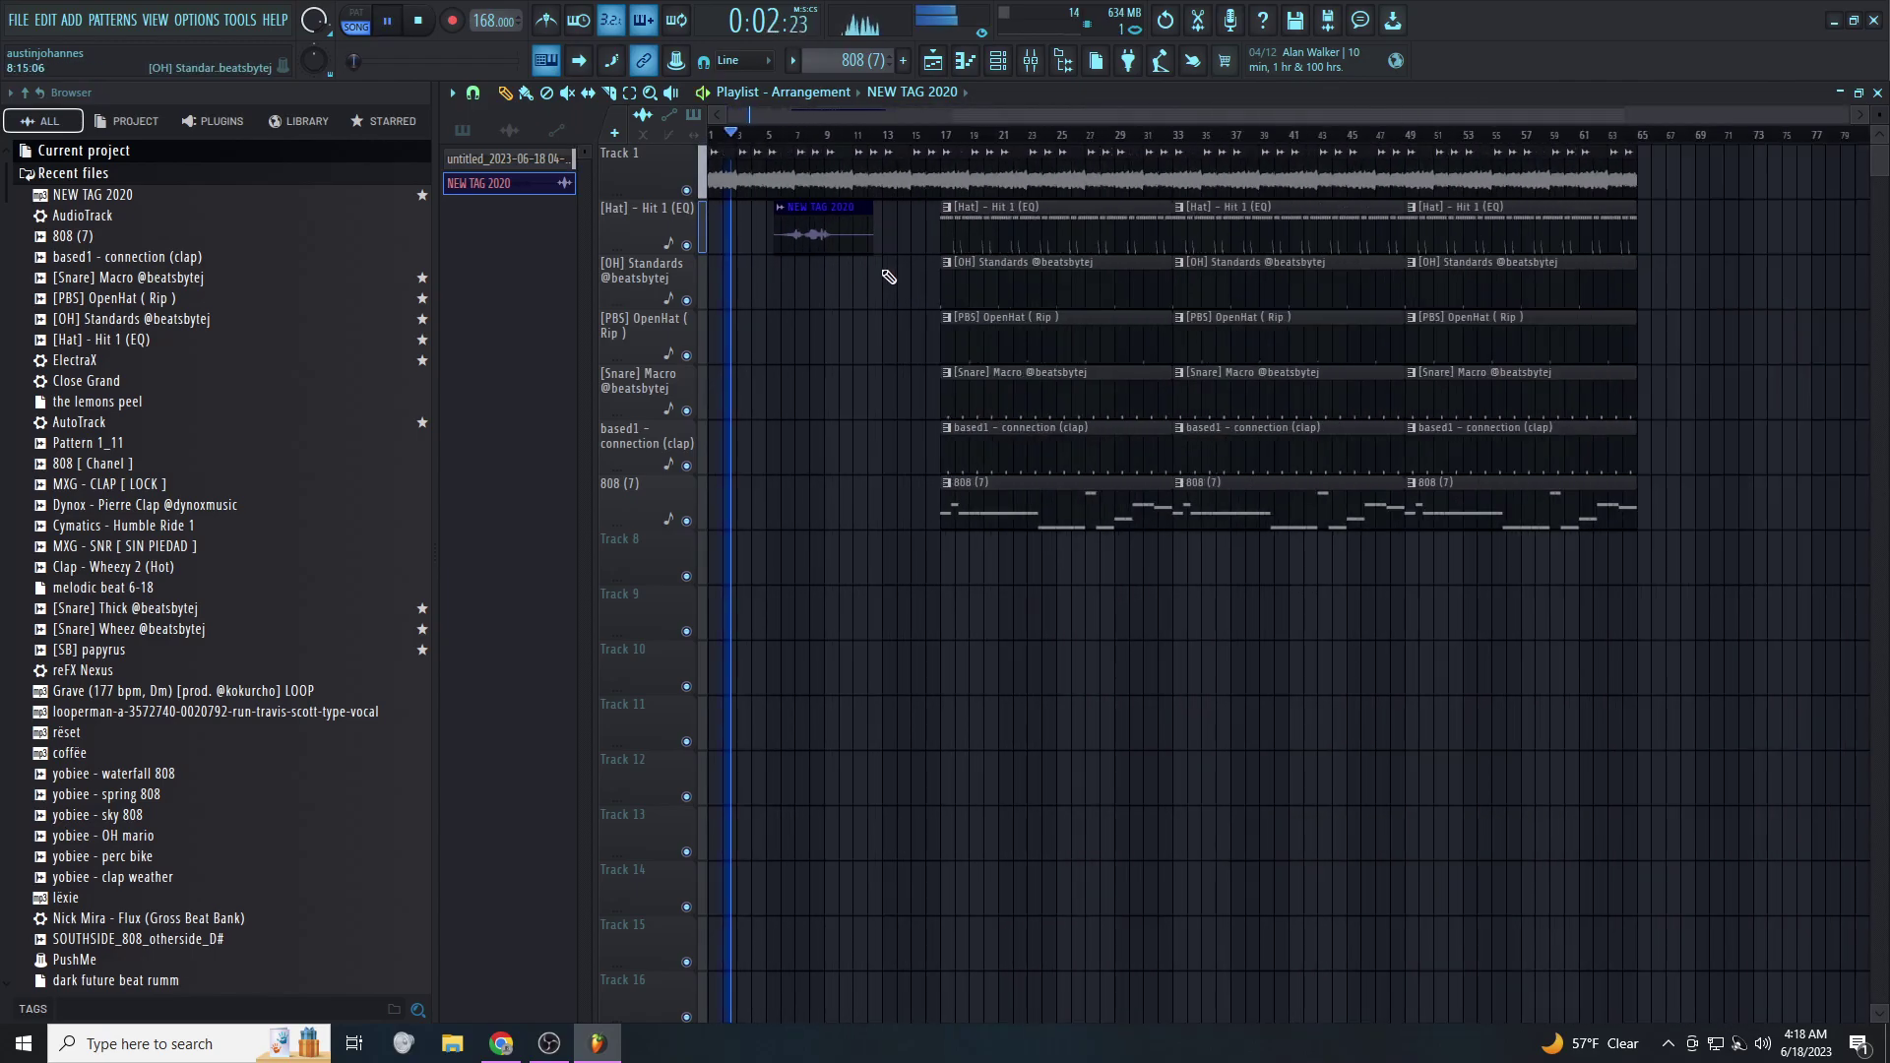
scroll(889, 278, "up", 2)
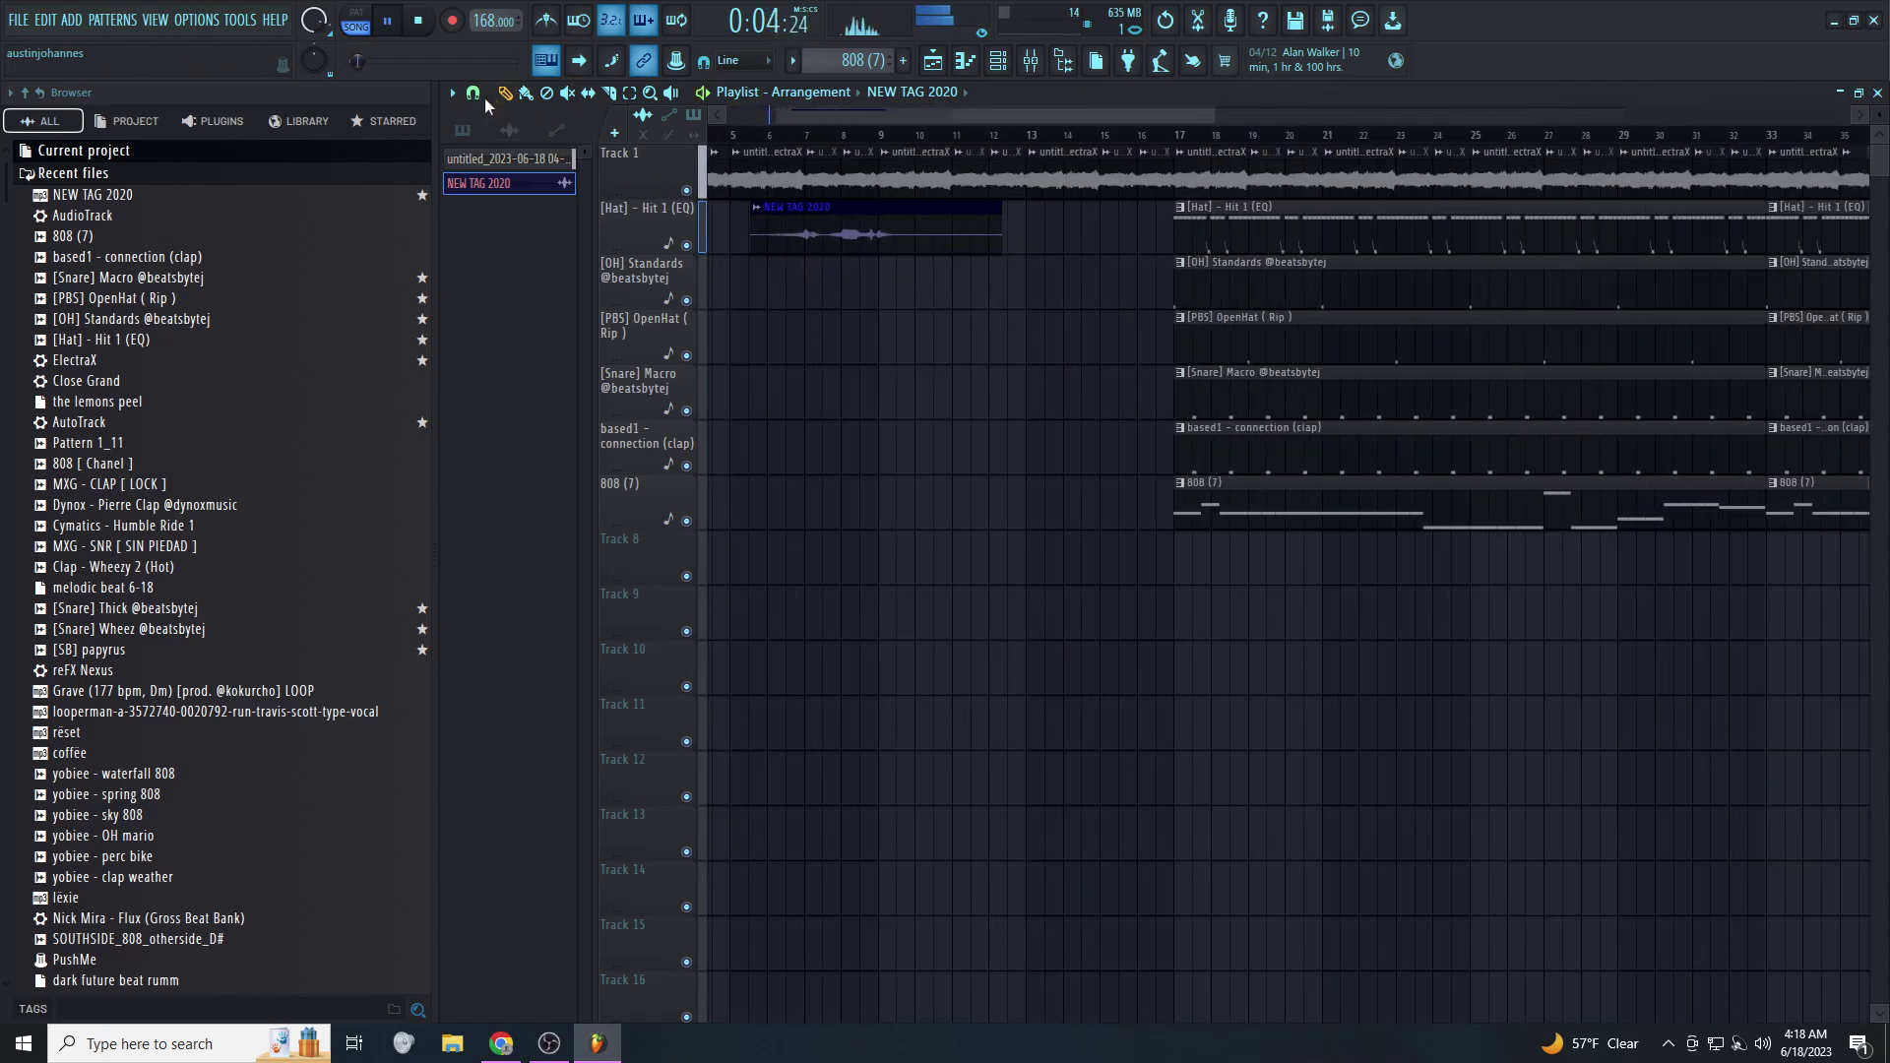
left_click(475, 95)
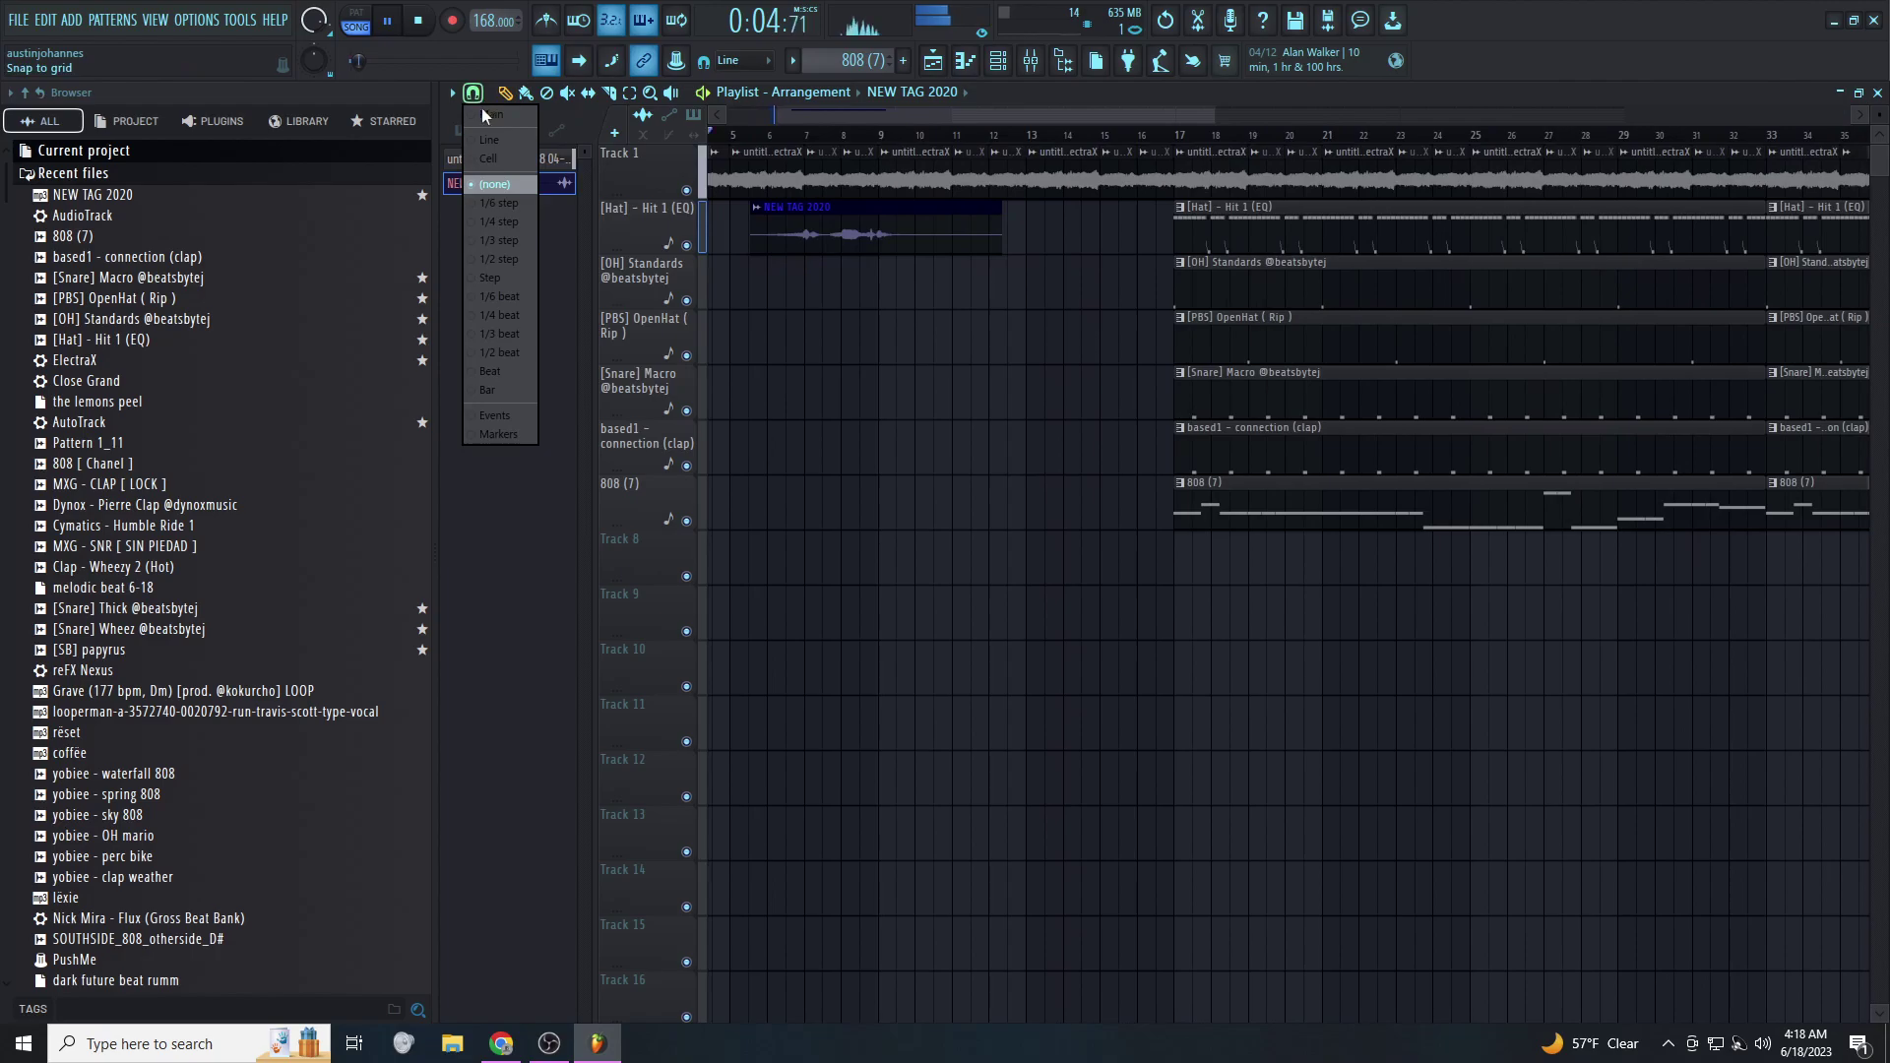
Set the NEW TAG 2020 channel volume to about 77% with centred panning
double_click(838, 244)
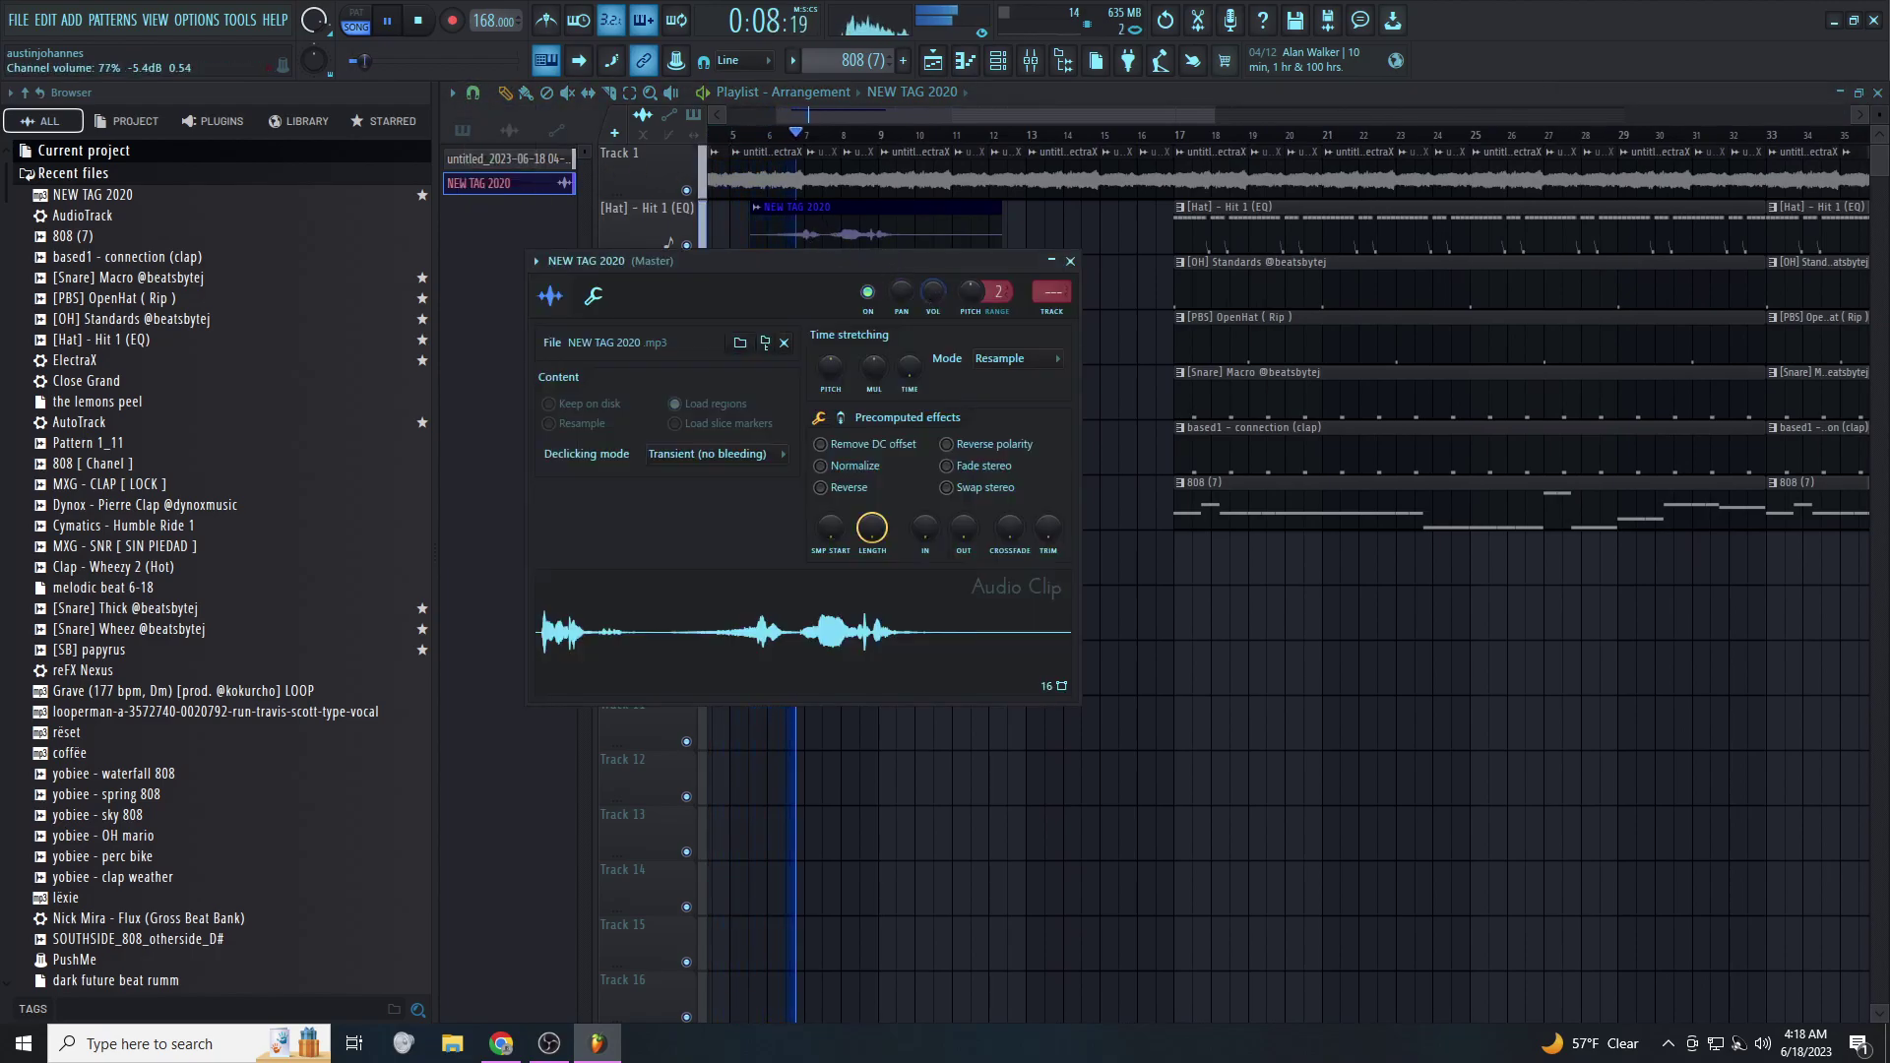
right_click(896, 298)
left_click(898, 302)
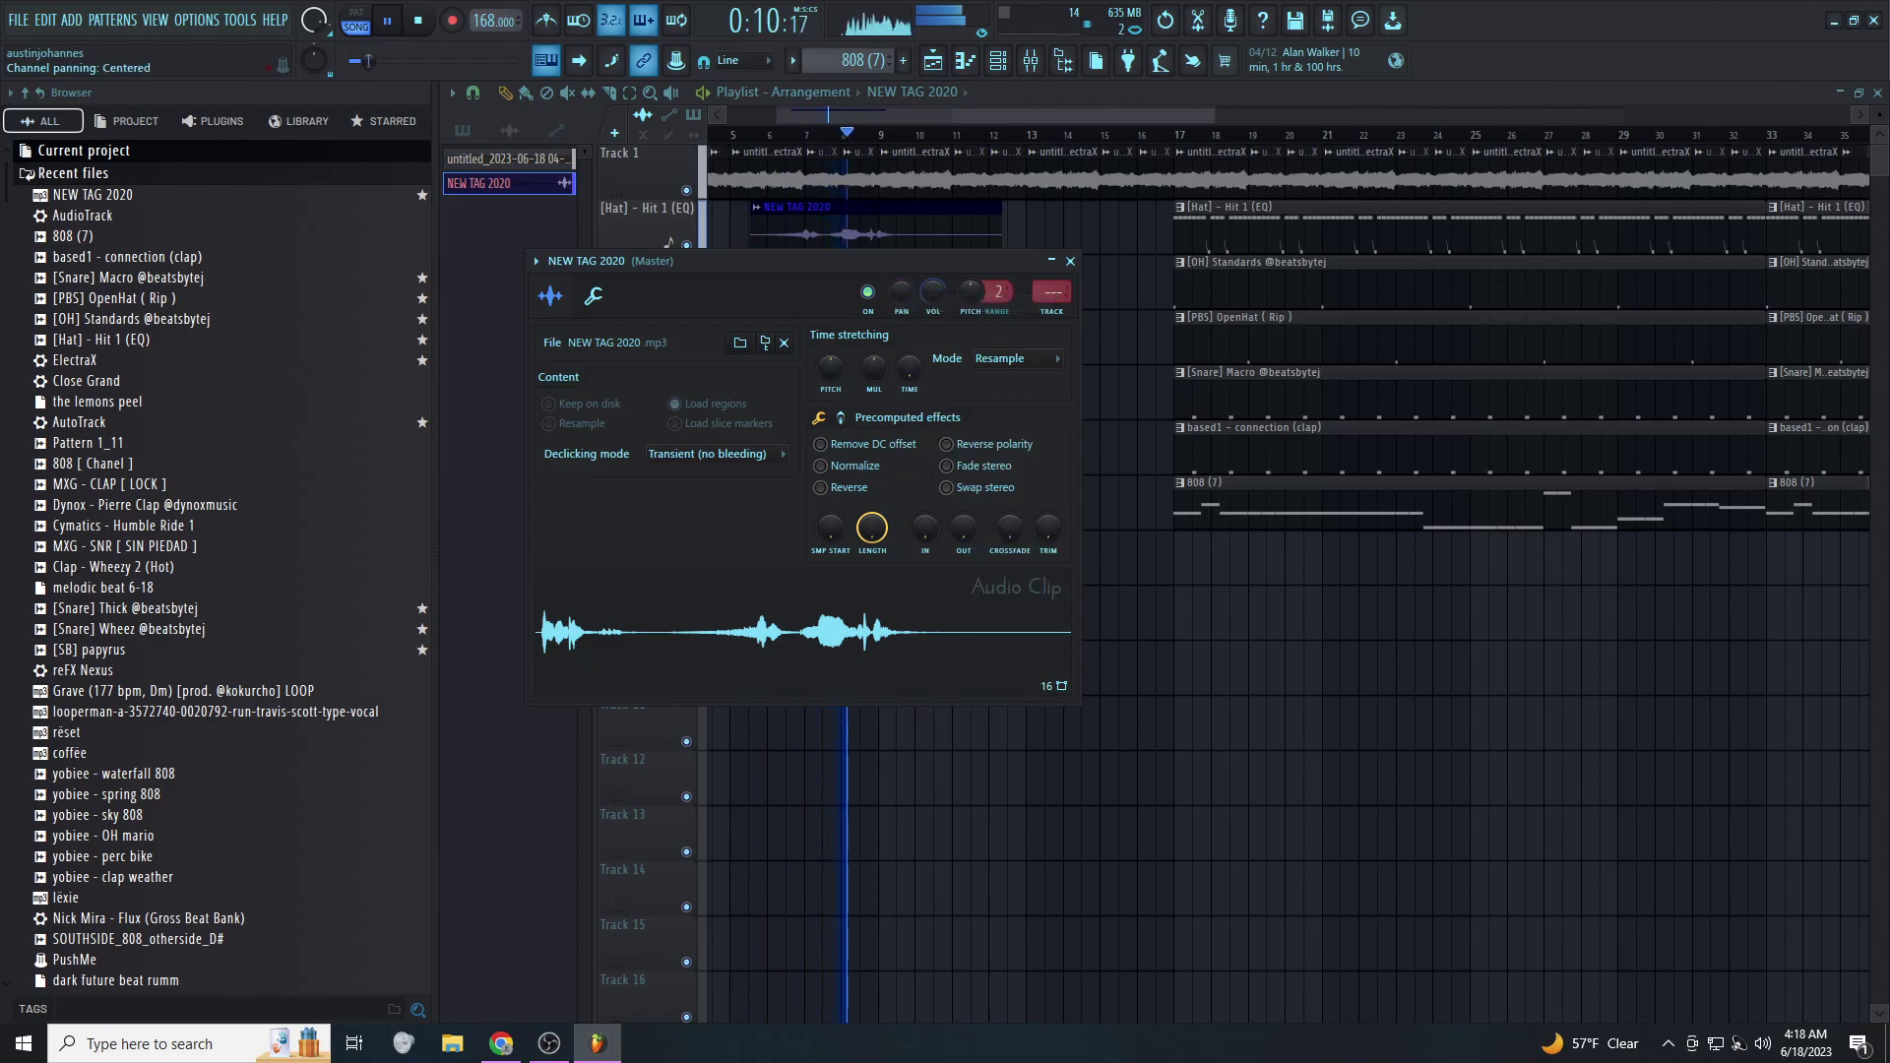
left_click(1070, 261)
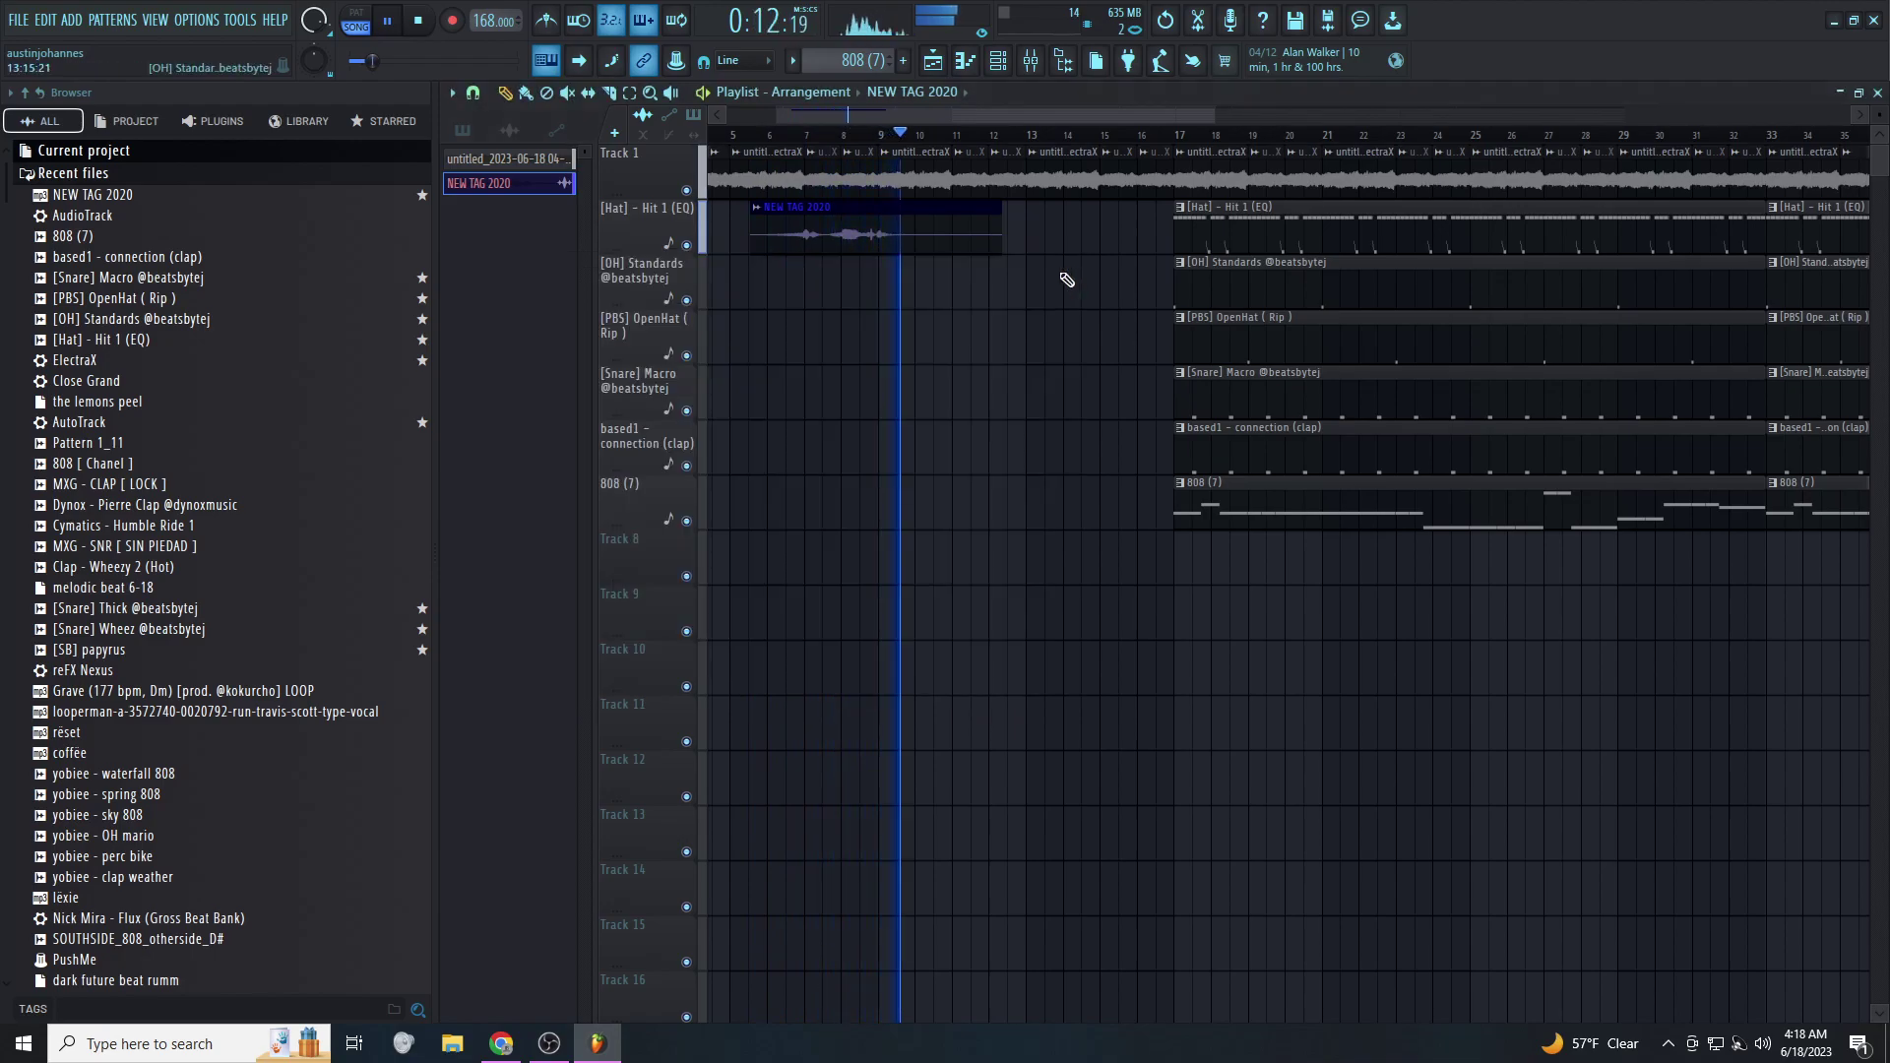
Delete the [OH] Standards open-hat clip from the last sixteen-bar section, starting at bar 49
scroll(1049, 279, "down", 5)
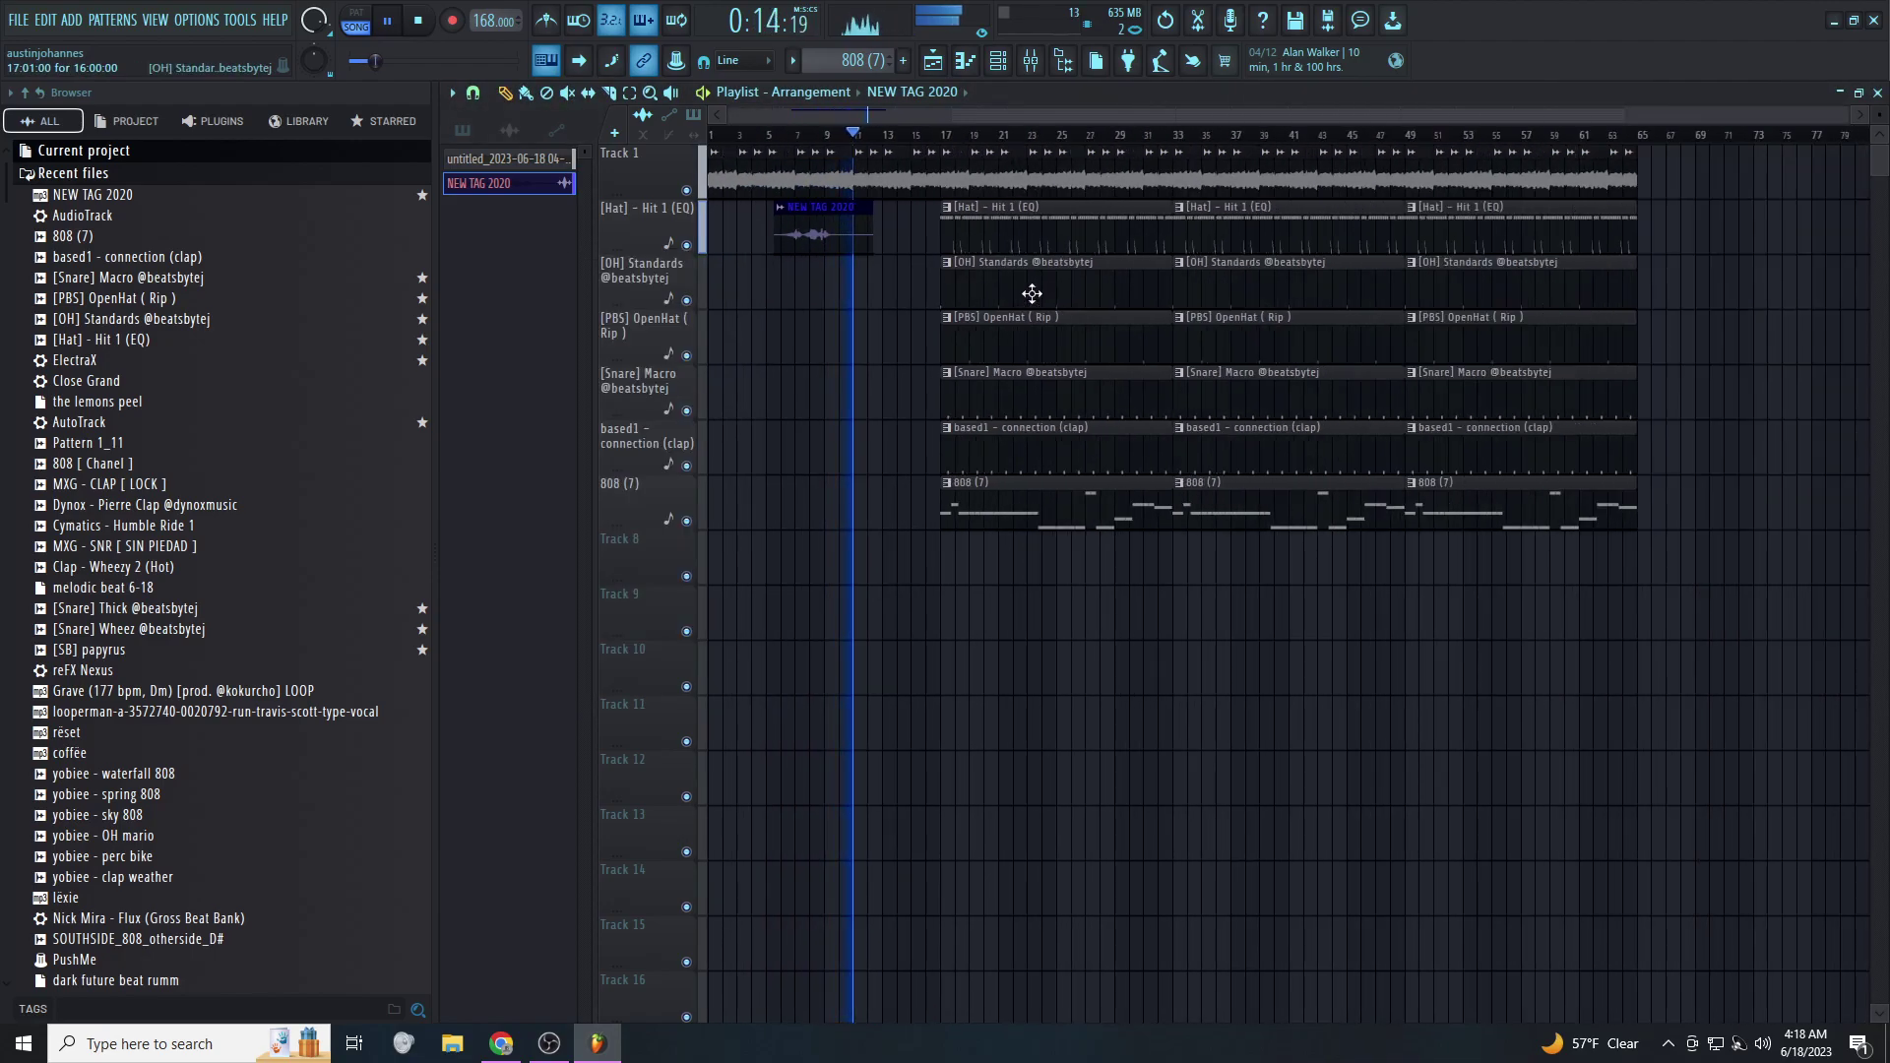
scroll(1053, 411, "up", 5)
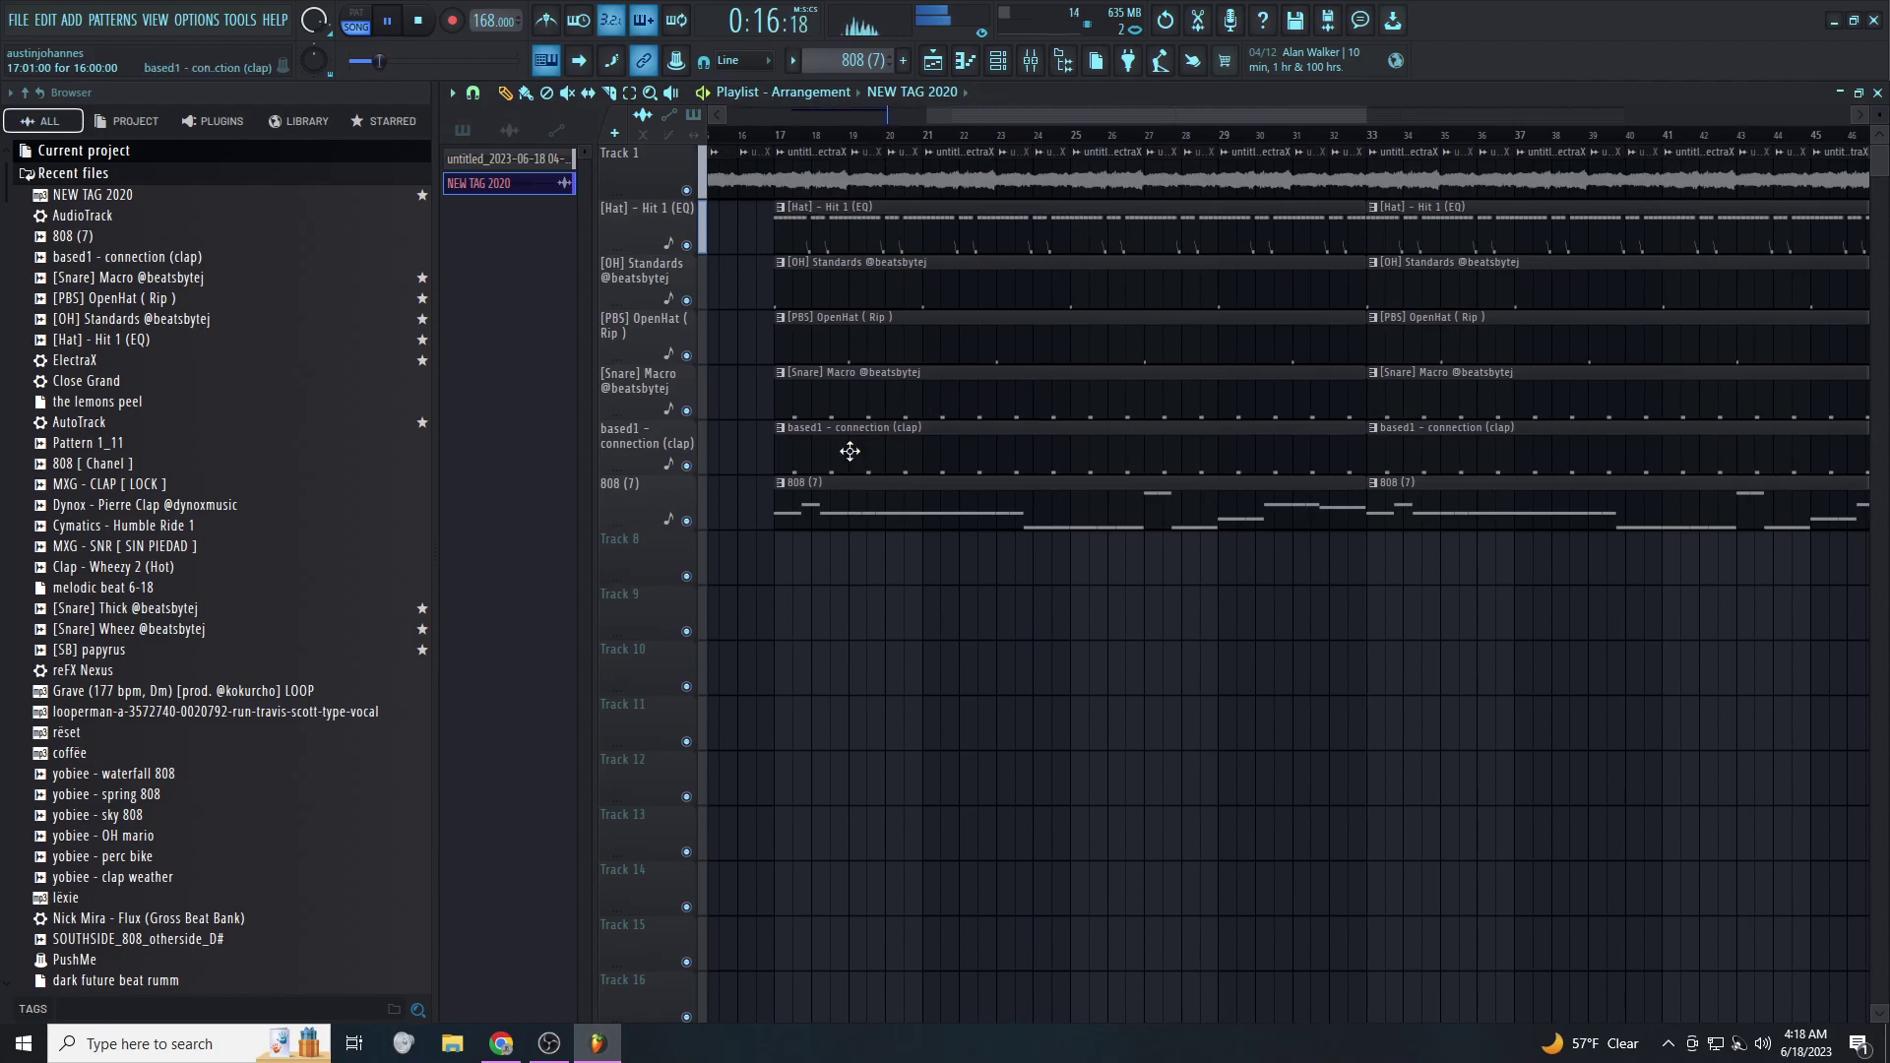
scroll(850, 450, "down", 3)
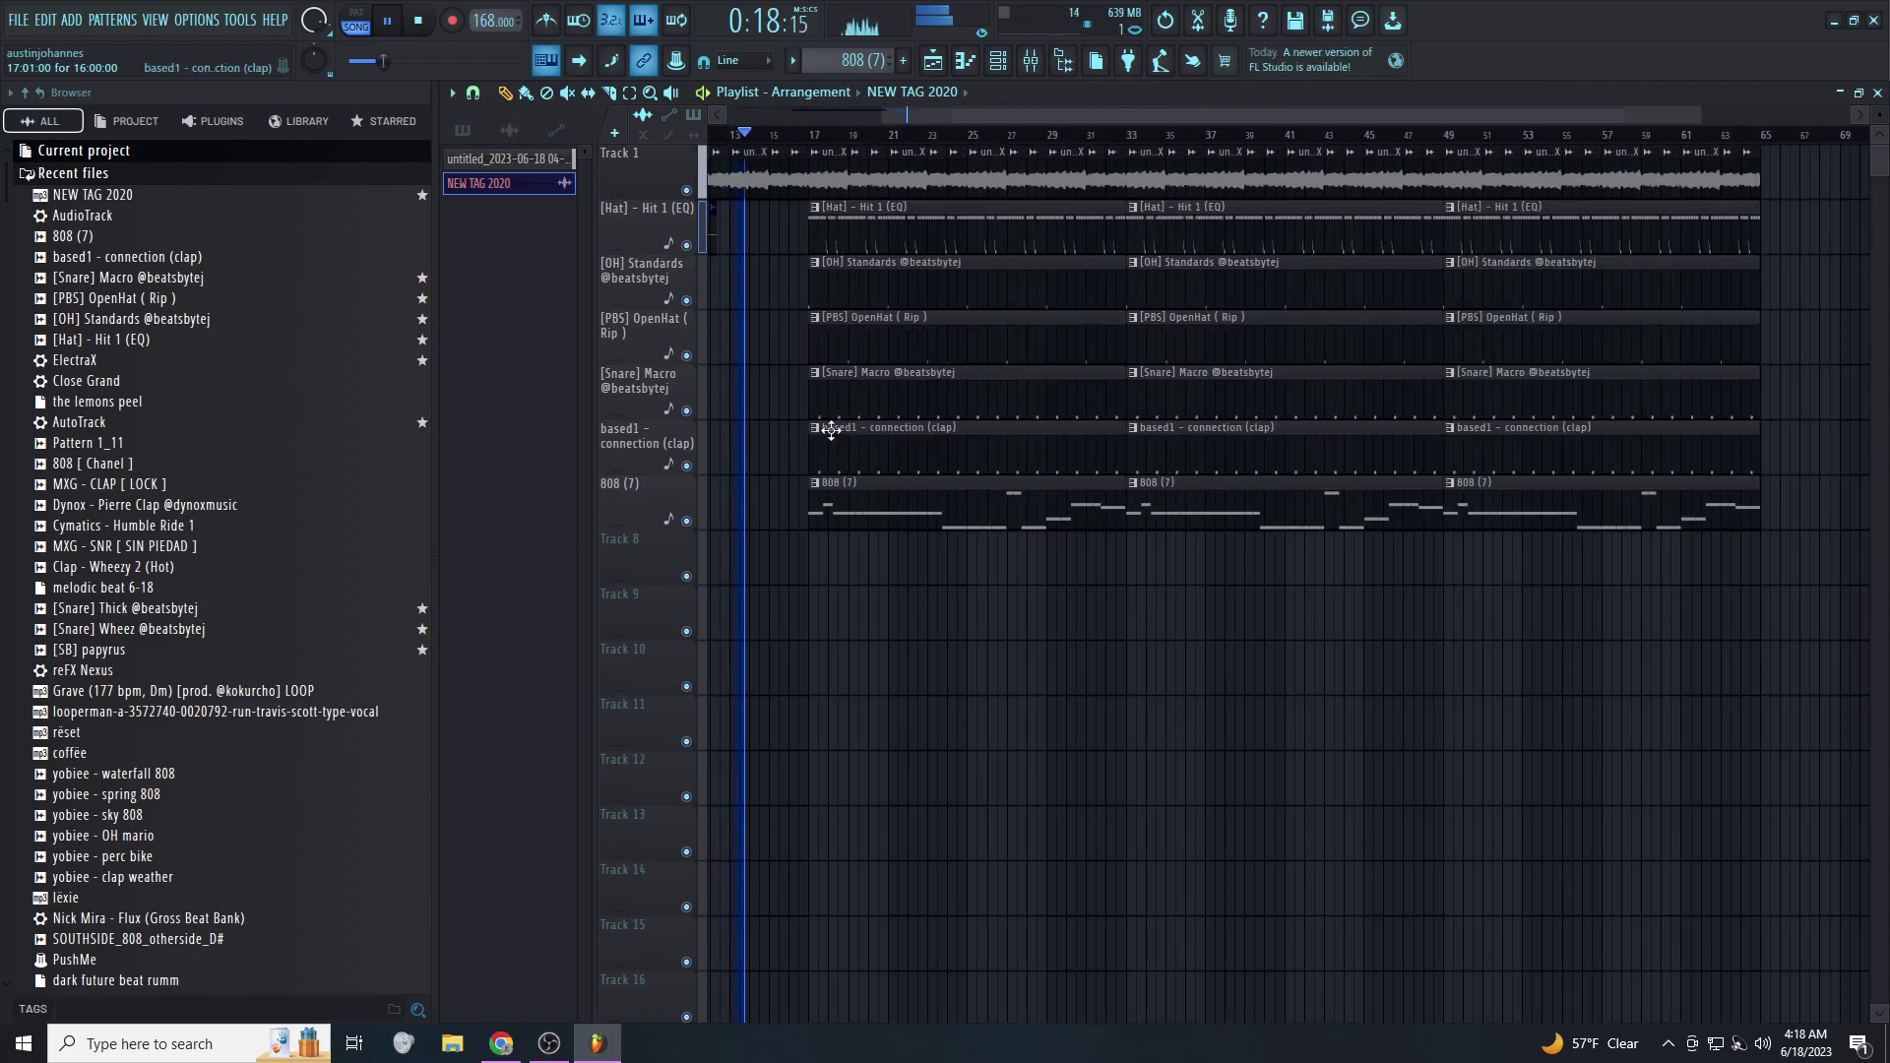
scroll(836, 436, "down", 2)
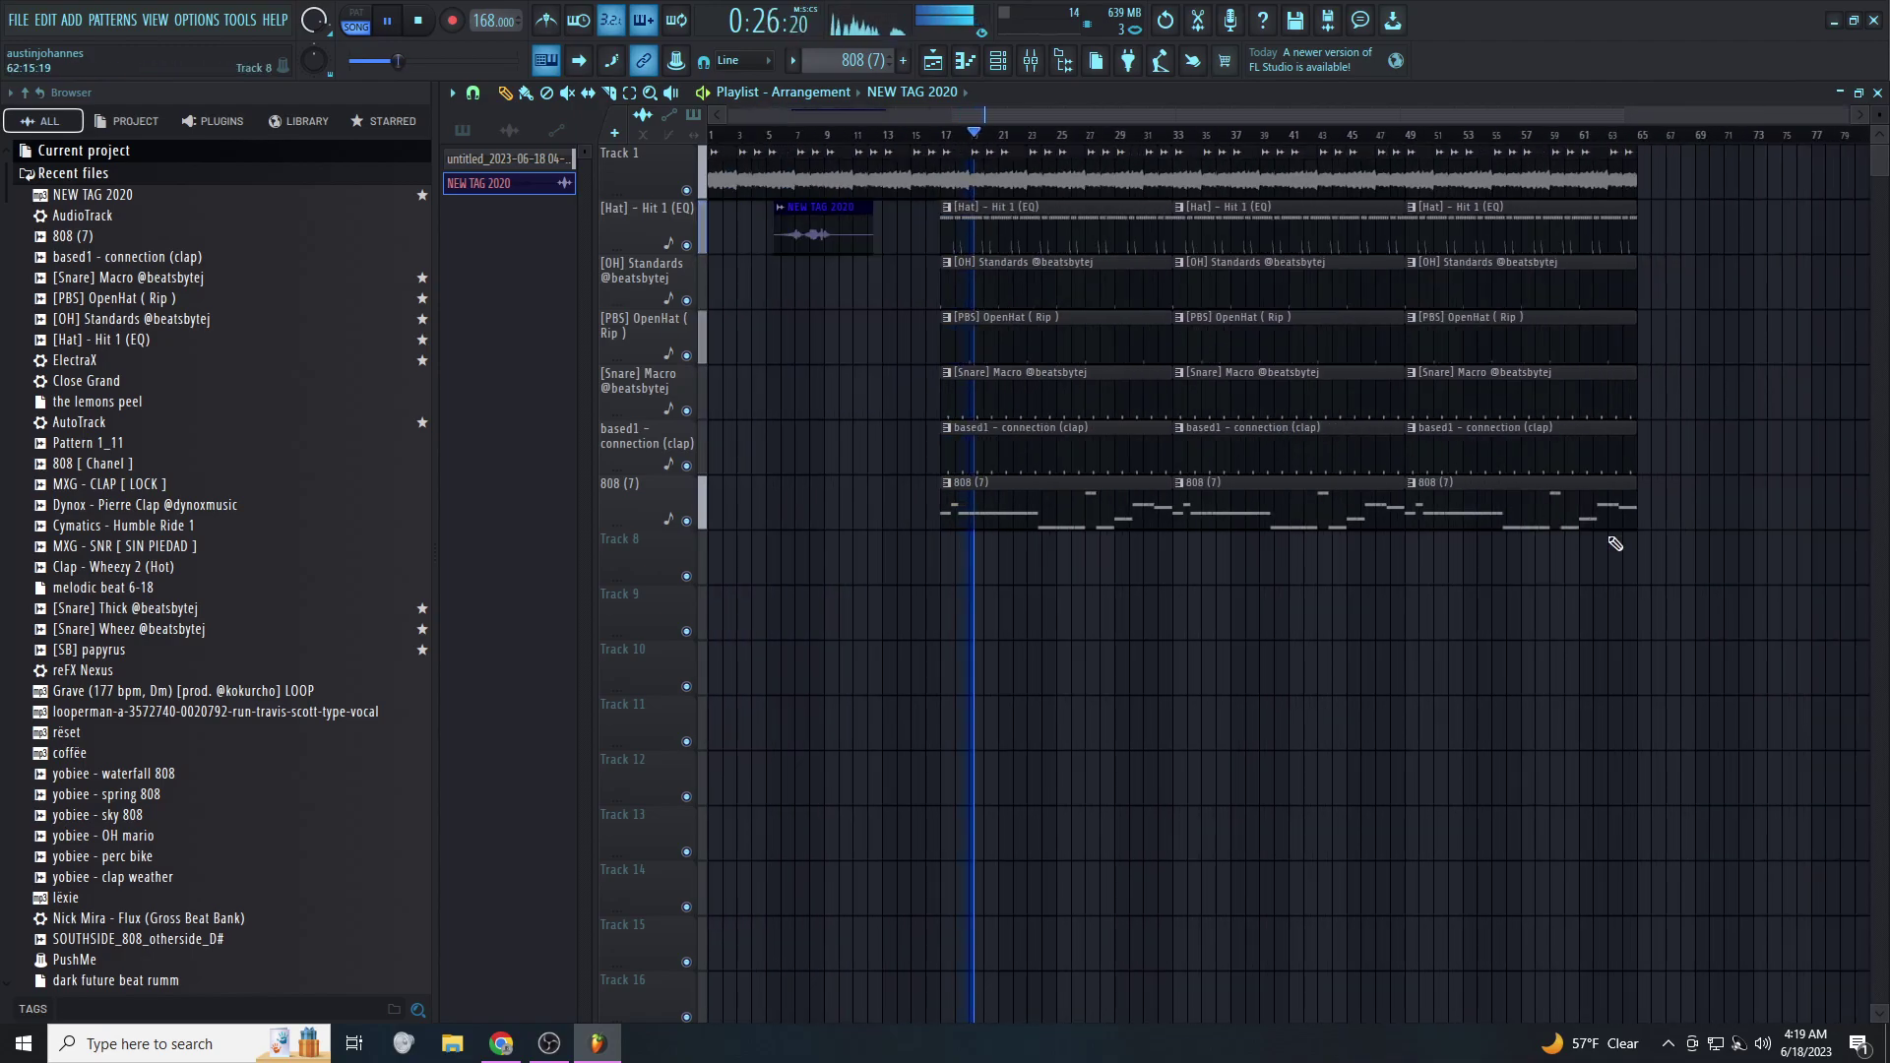
scroll(1561, 483, "up", 2)
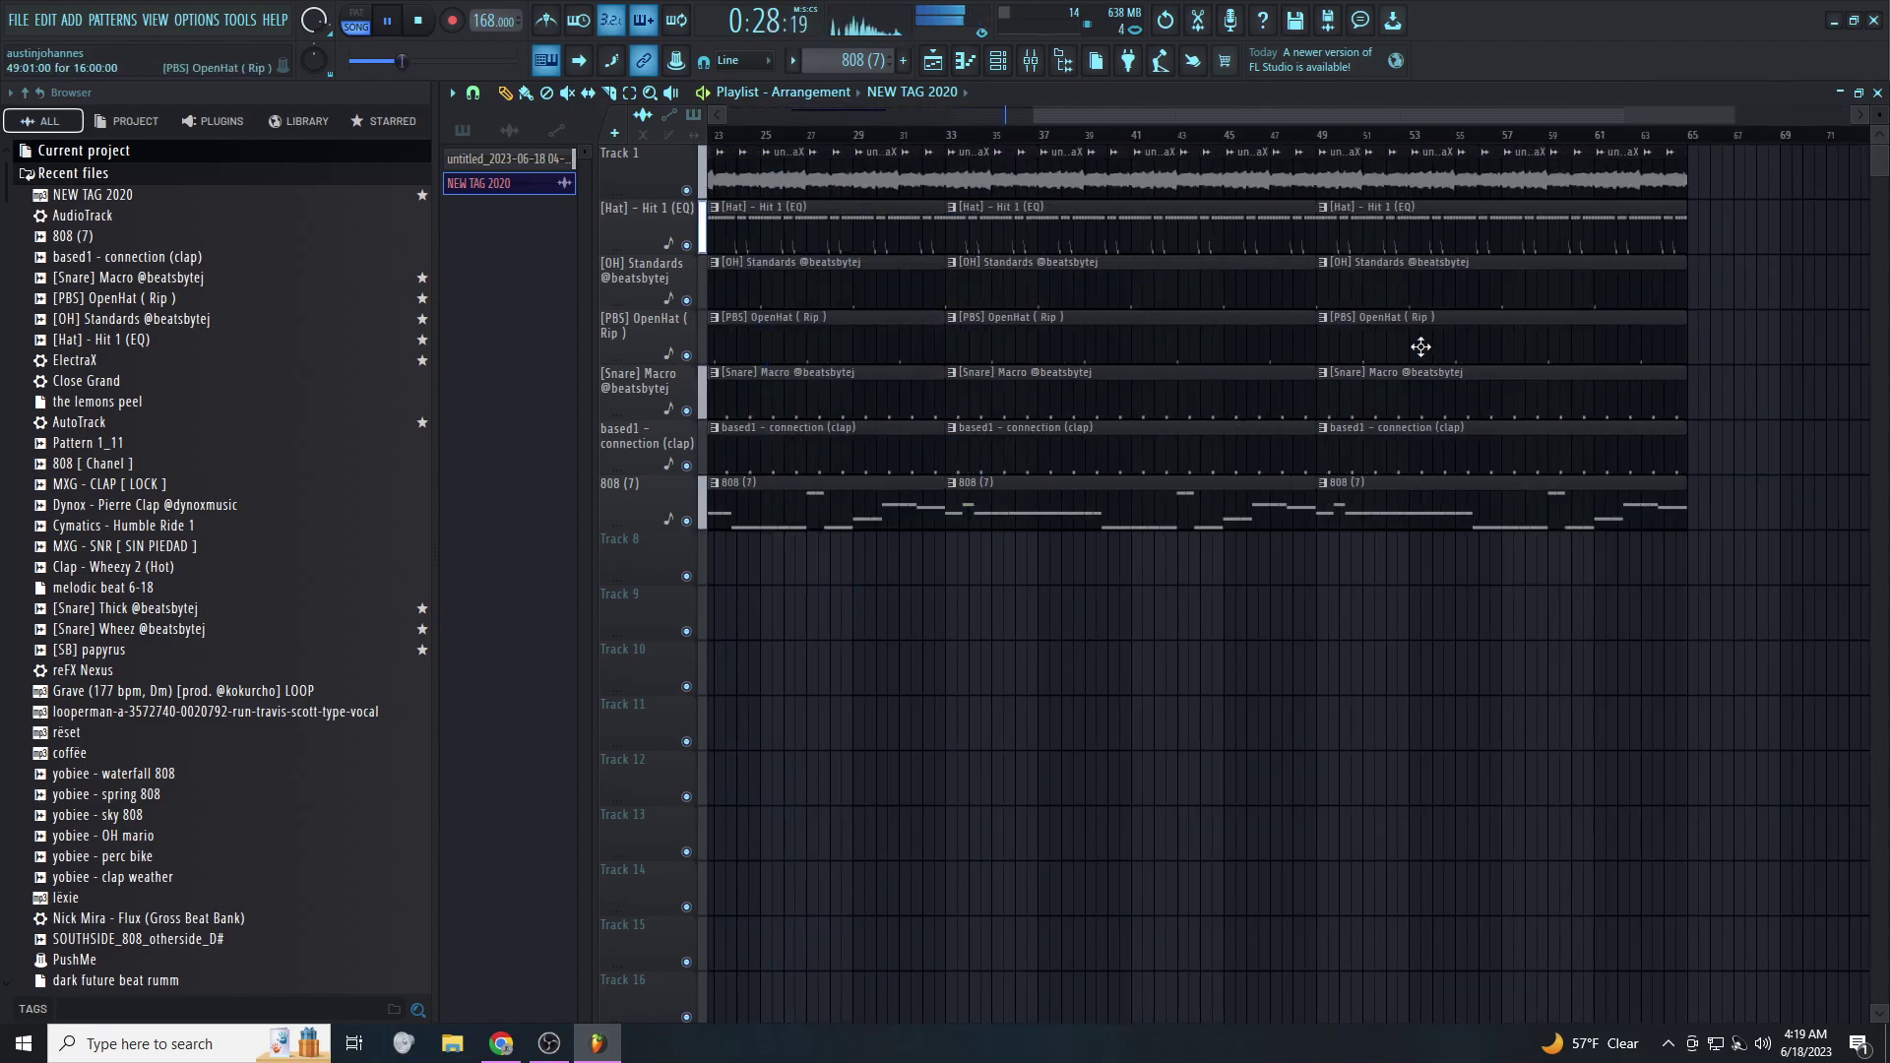
right_click(1421, 301)
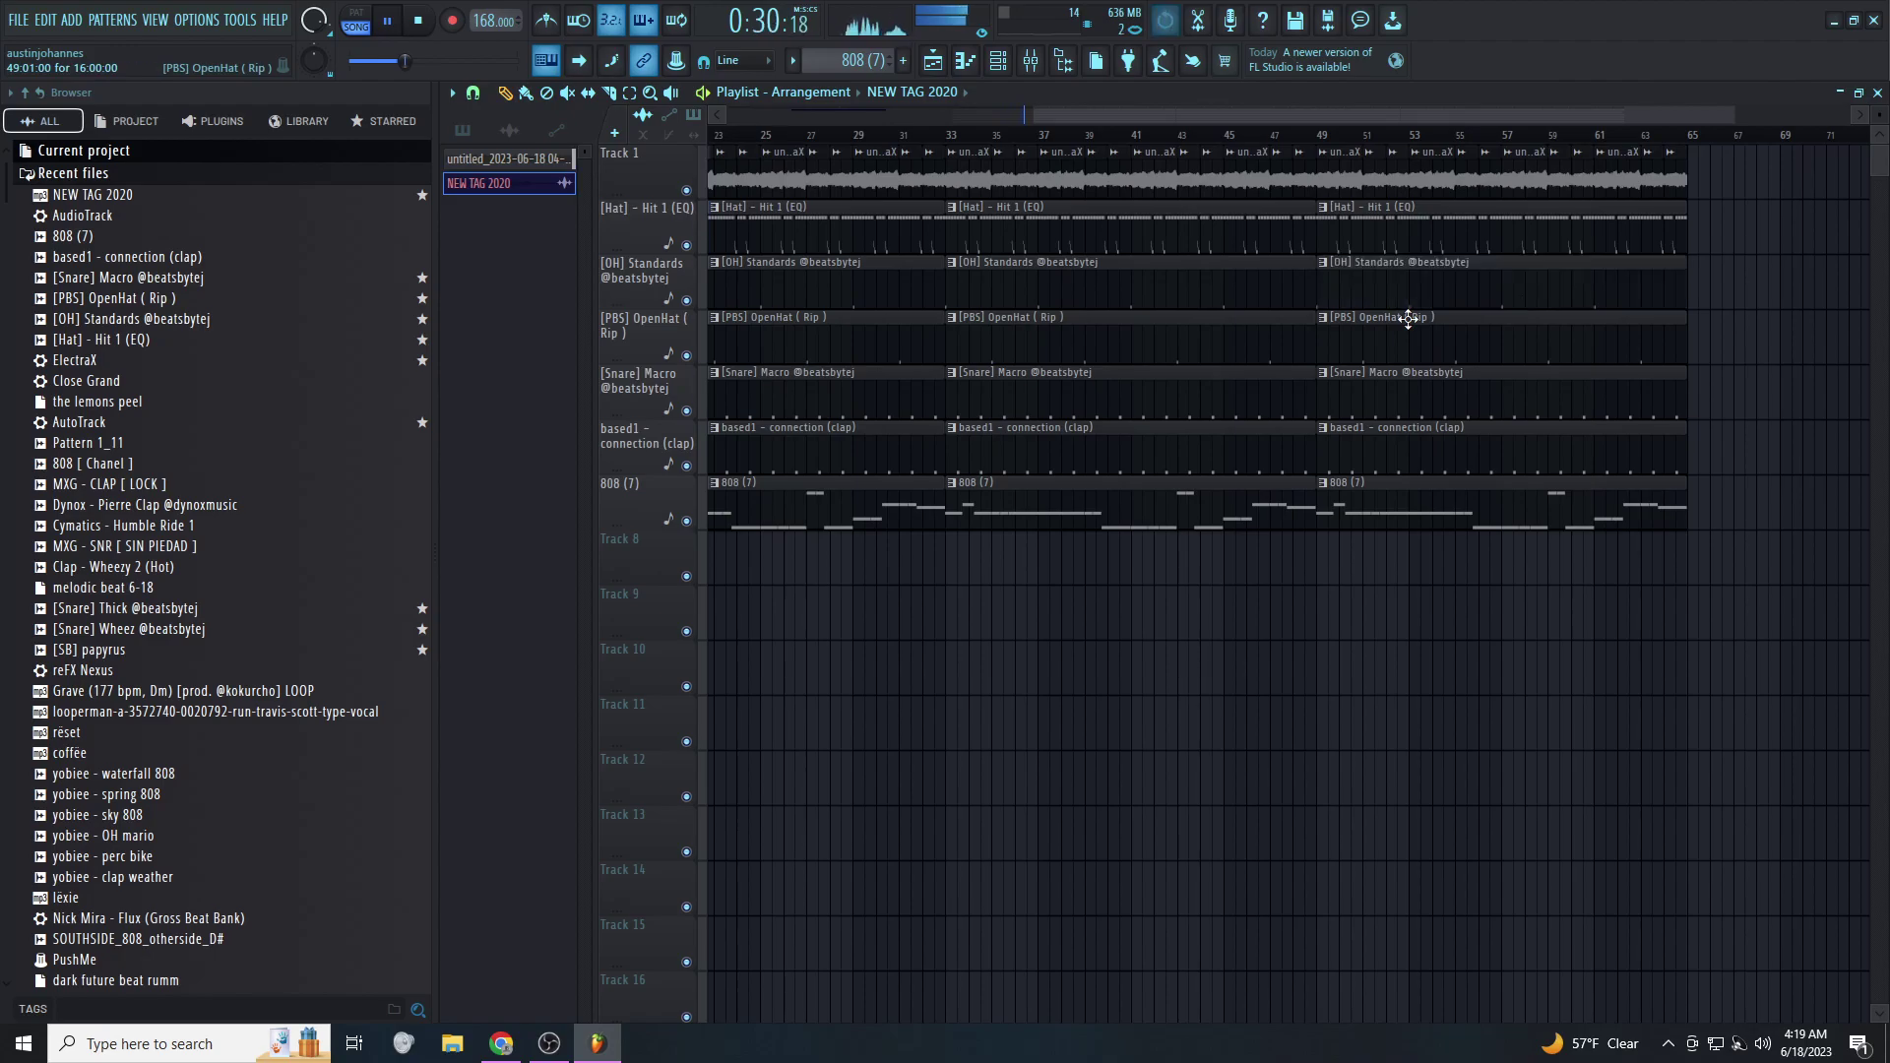
right_click(1411, 305)
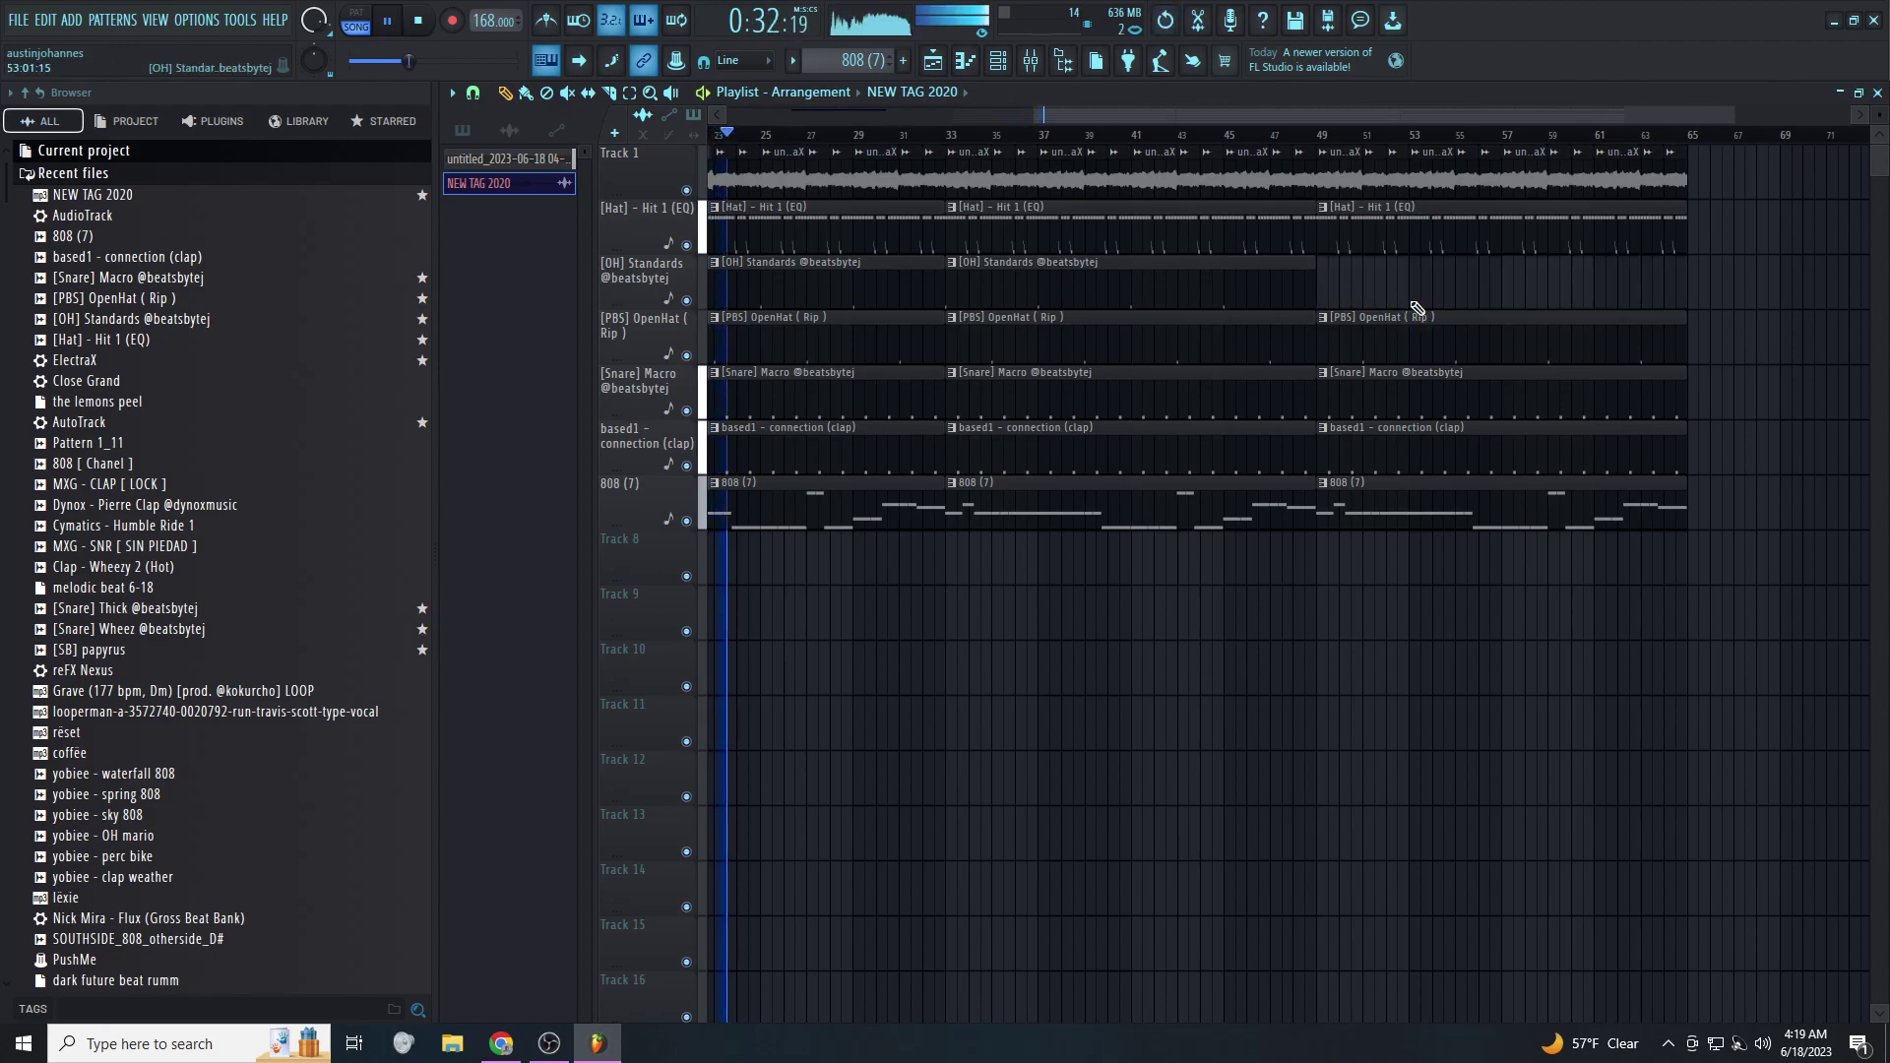
Delete the [PBS] OpenHat and based1 - connection (clap) clips from the last sixteen-bar section, starting at bar 49
right_click(1389, 443)
right_click(1403, 349)
left_click_drag(1777, 581, 1351, 194)
Delete the [OH] Standards, [PBS] OpenHat and clap clips from the sixteen-bar section starting at bar 33
right_click(1245, 281)
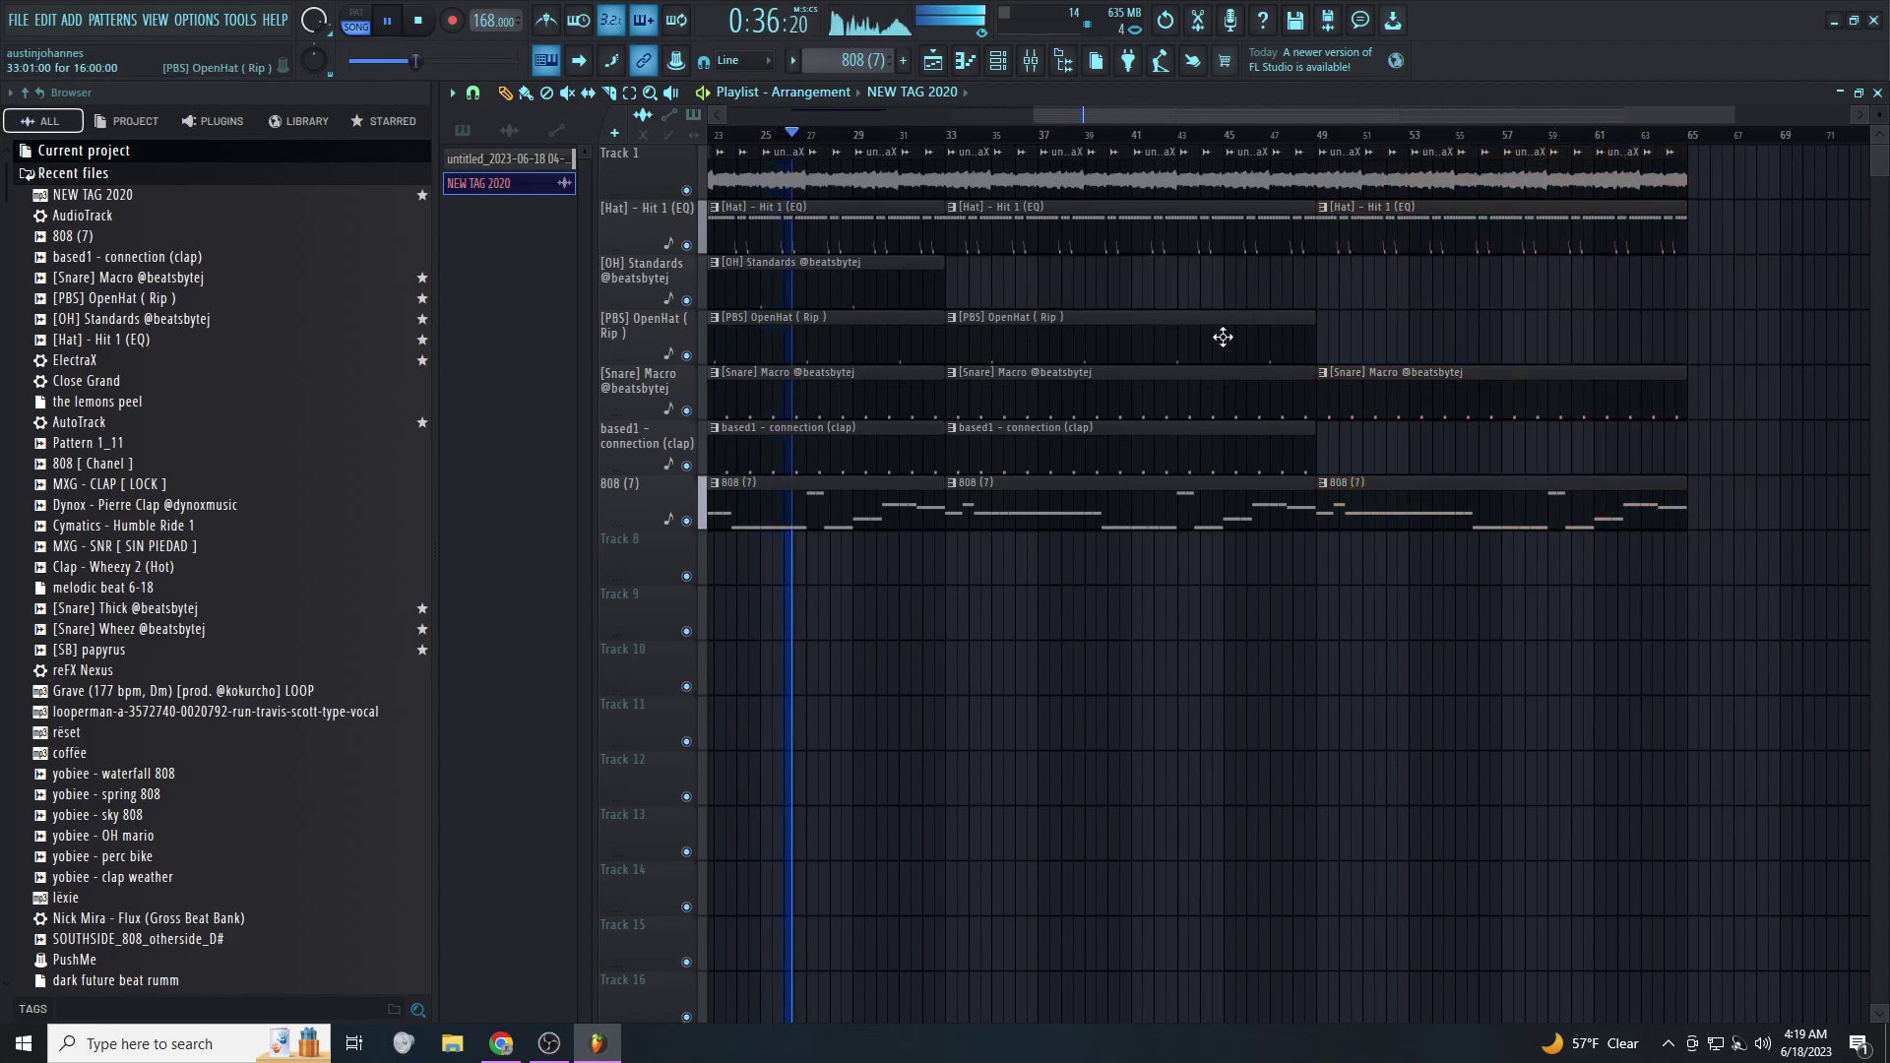
right_click(1224, 335)
right_click(1201, 453)
scroll(1667, 546, "down", 3)
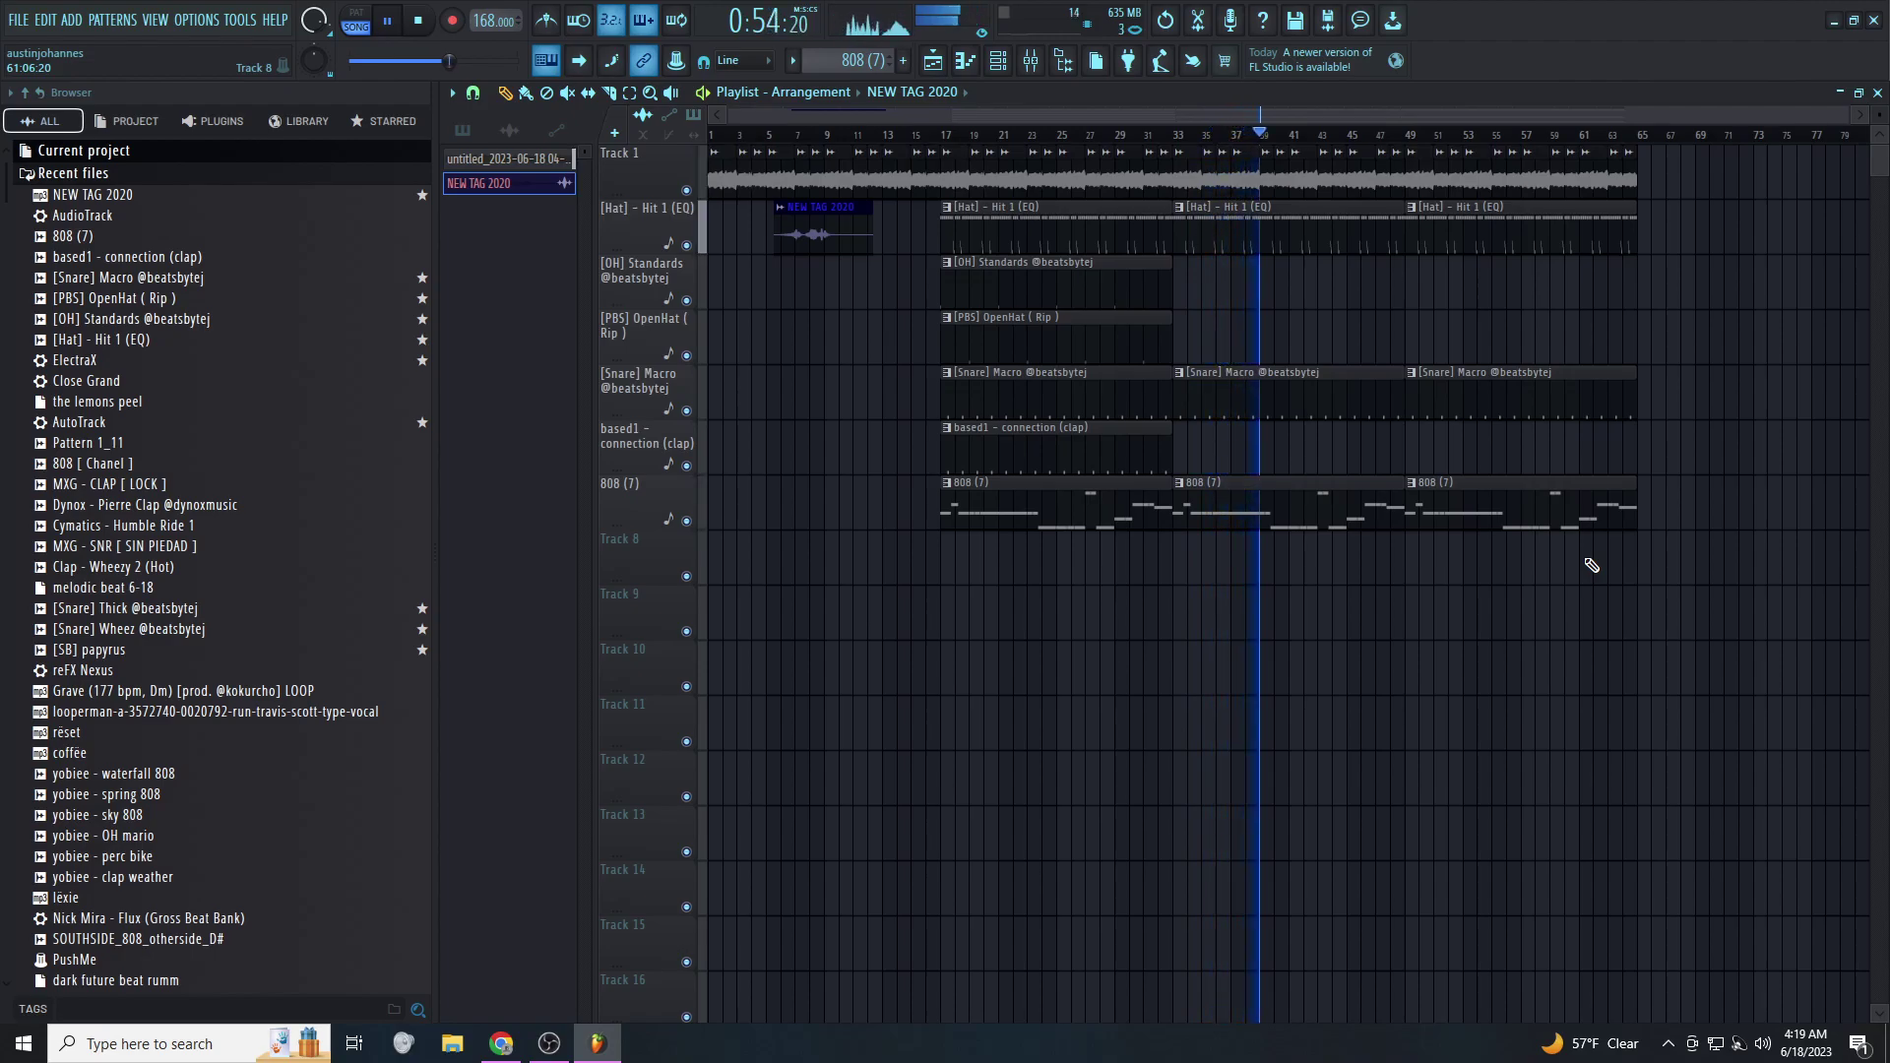
Copy the [OH] Standards and [PBS] OpenHat clips from bar 17 into the section starting at bar 49
left_click_drag(1736, 556, 1435, 184)
left_click(1287, 331, "ctrl")
left_click_drag(1113, 262, 1523, 311)
Duplicate all melody, drum and 808 clips from bars 17 to 64 twice, extending the arrangement through bar 160
left_click_drag(1768, 581, 960, 174)
key("ctrl+b")
scroll(1182, 477, "down", 2)
key("ctrl+b")
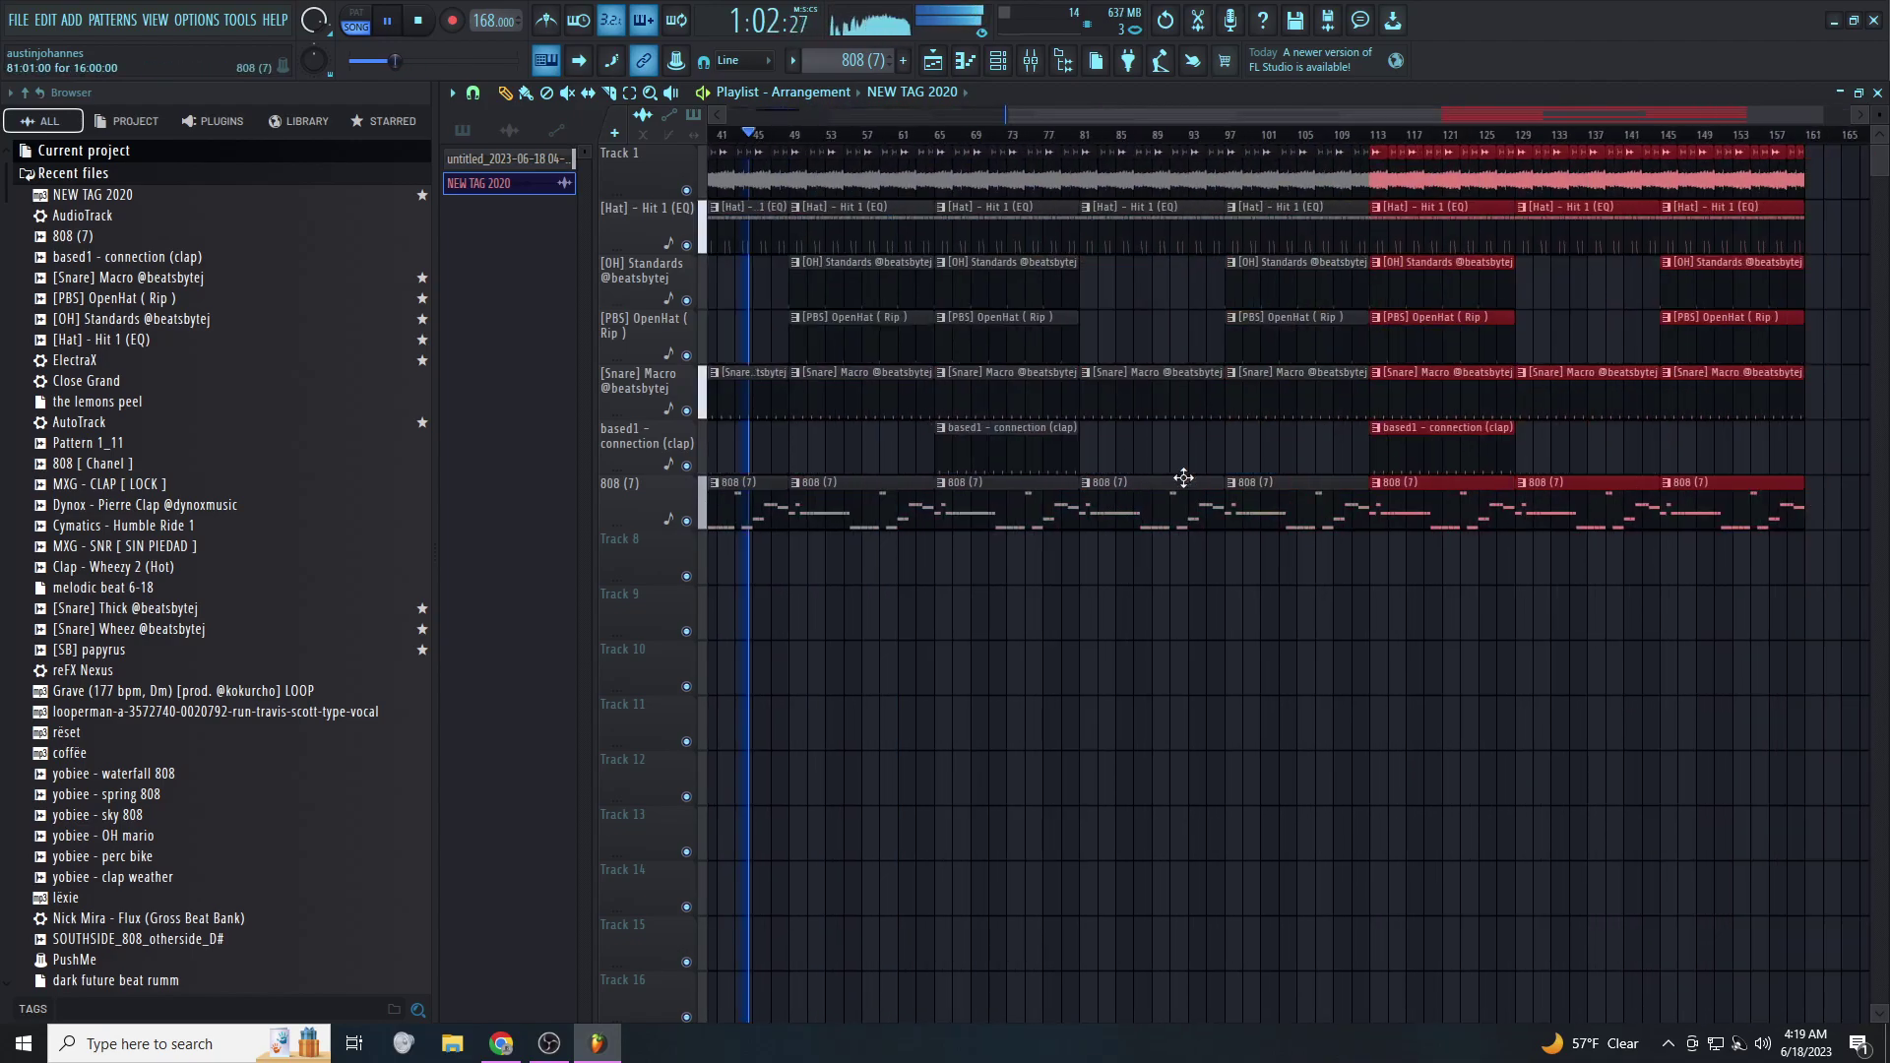
scroll(1181, 478, "down", 2)
key("ctrl+b")
scroll(1181, 480, "down", 2)
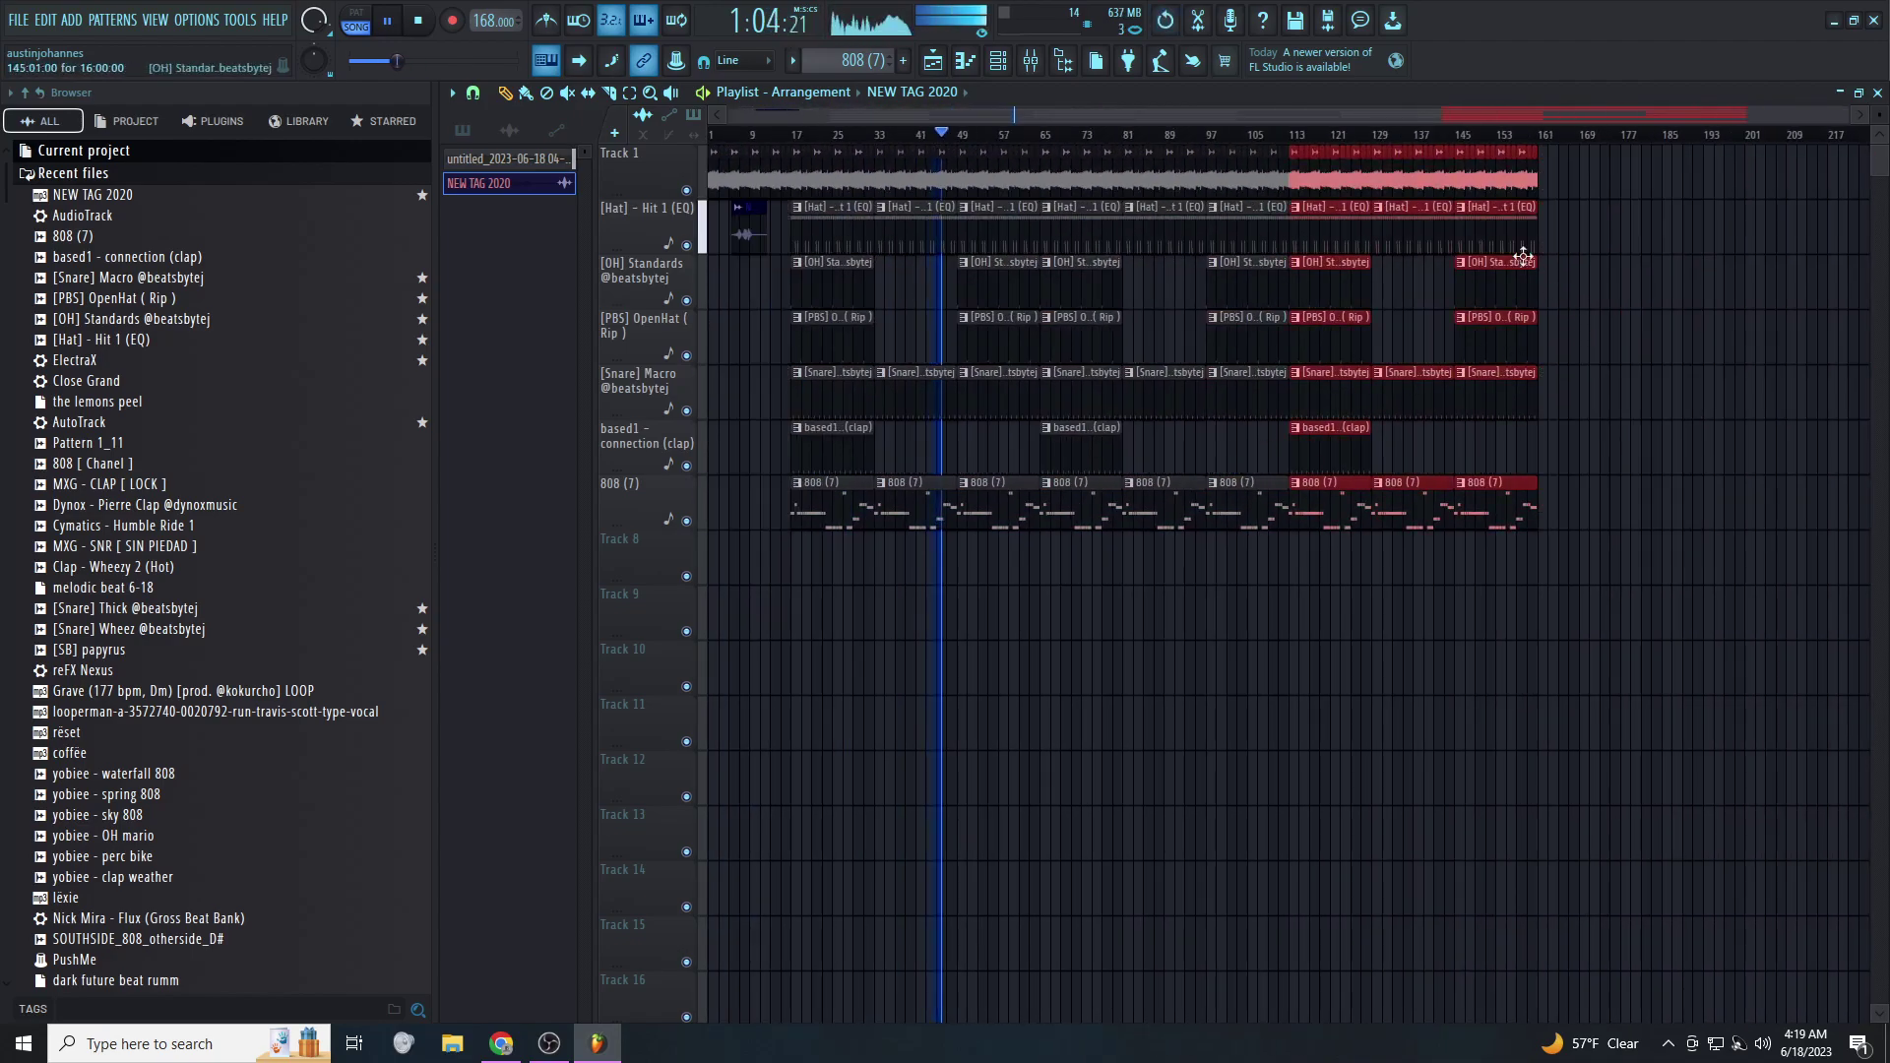
Delete the extra copy of the sections starting at bar 113, so the arrangement ends after bar 112
key("ctrl+z")
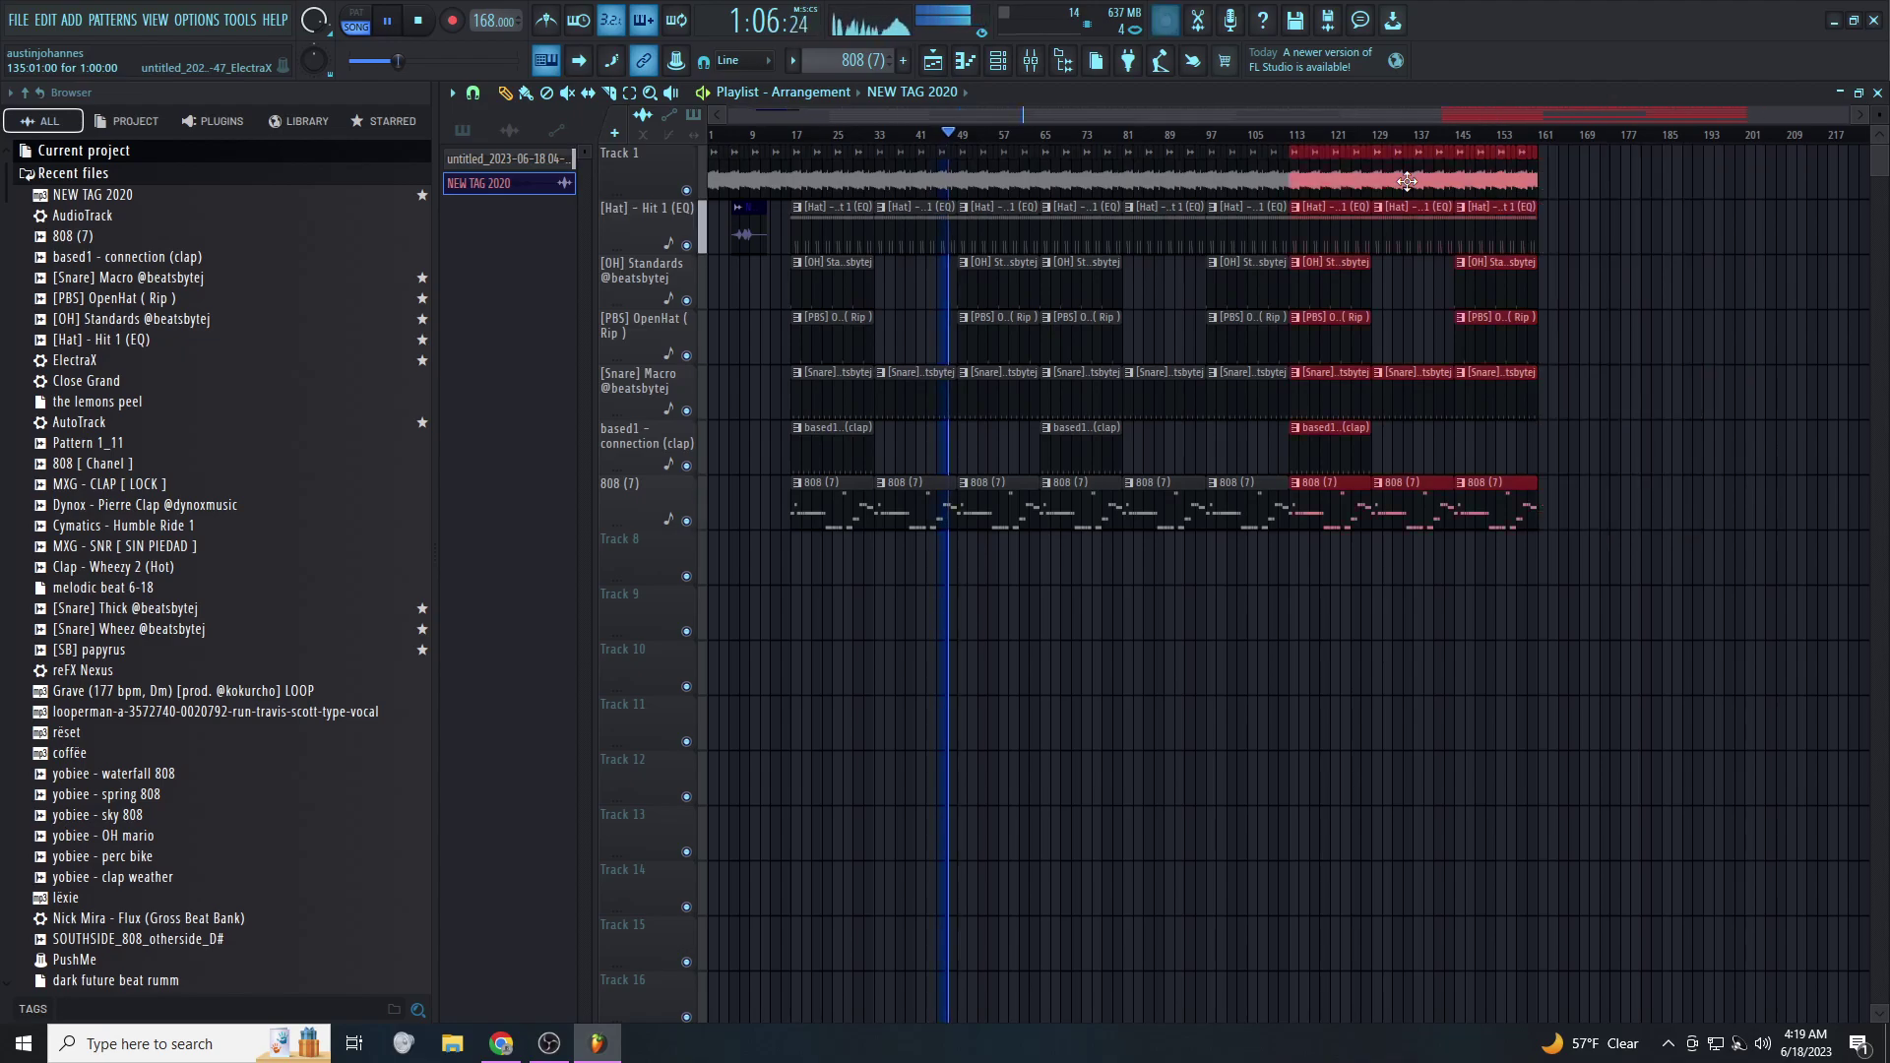
key("Delete")
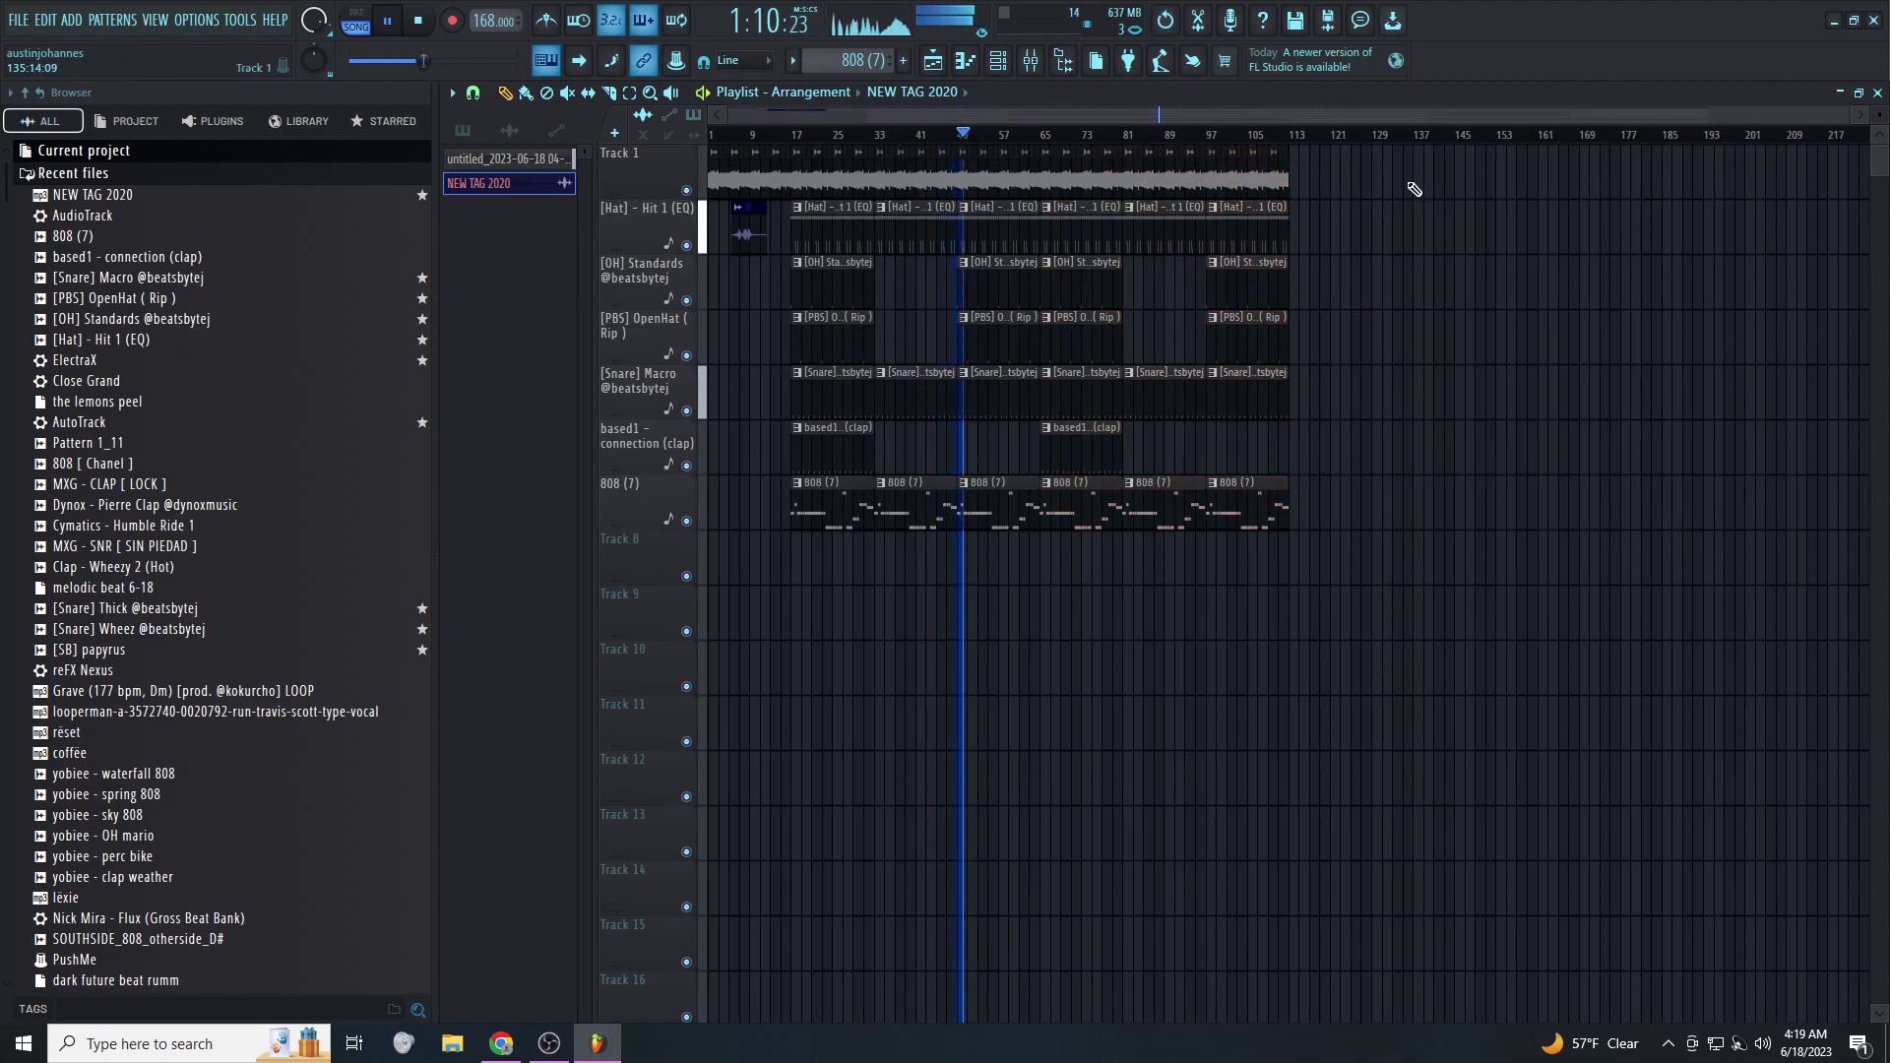
Fit the whole arrangement in the playlist and audition its ending from bar 97 through the last bars
right_click(1414, 191, "ctrl")
scroll(1464, 350, "down", 1)
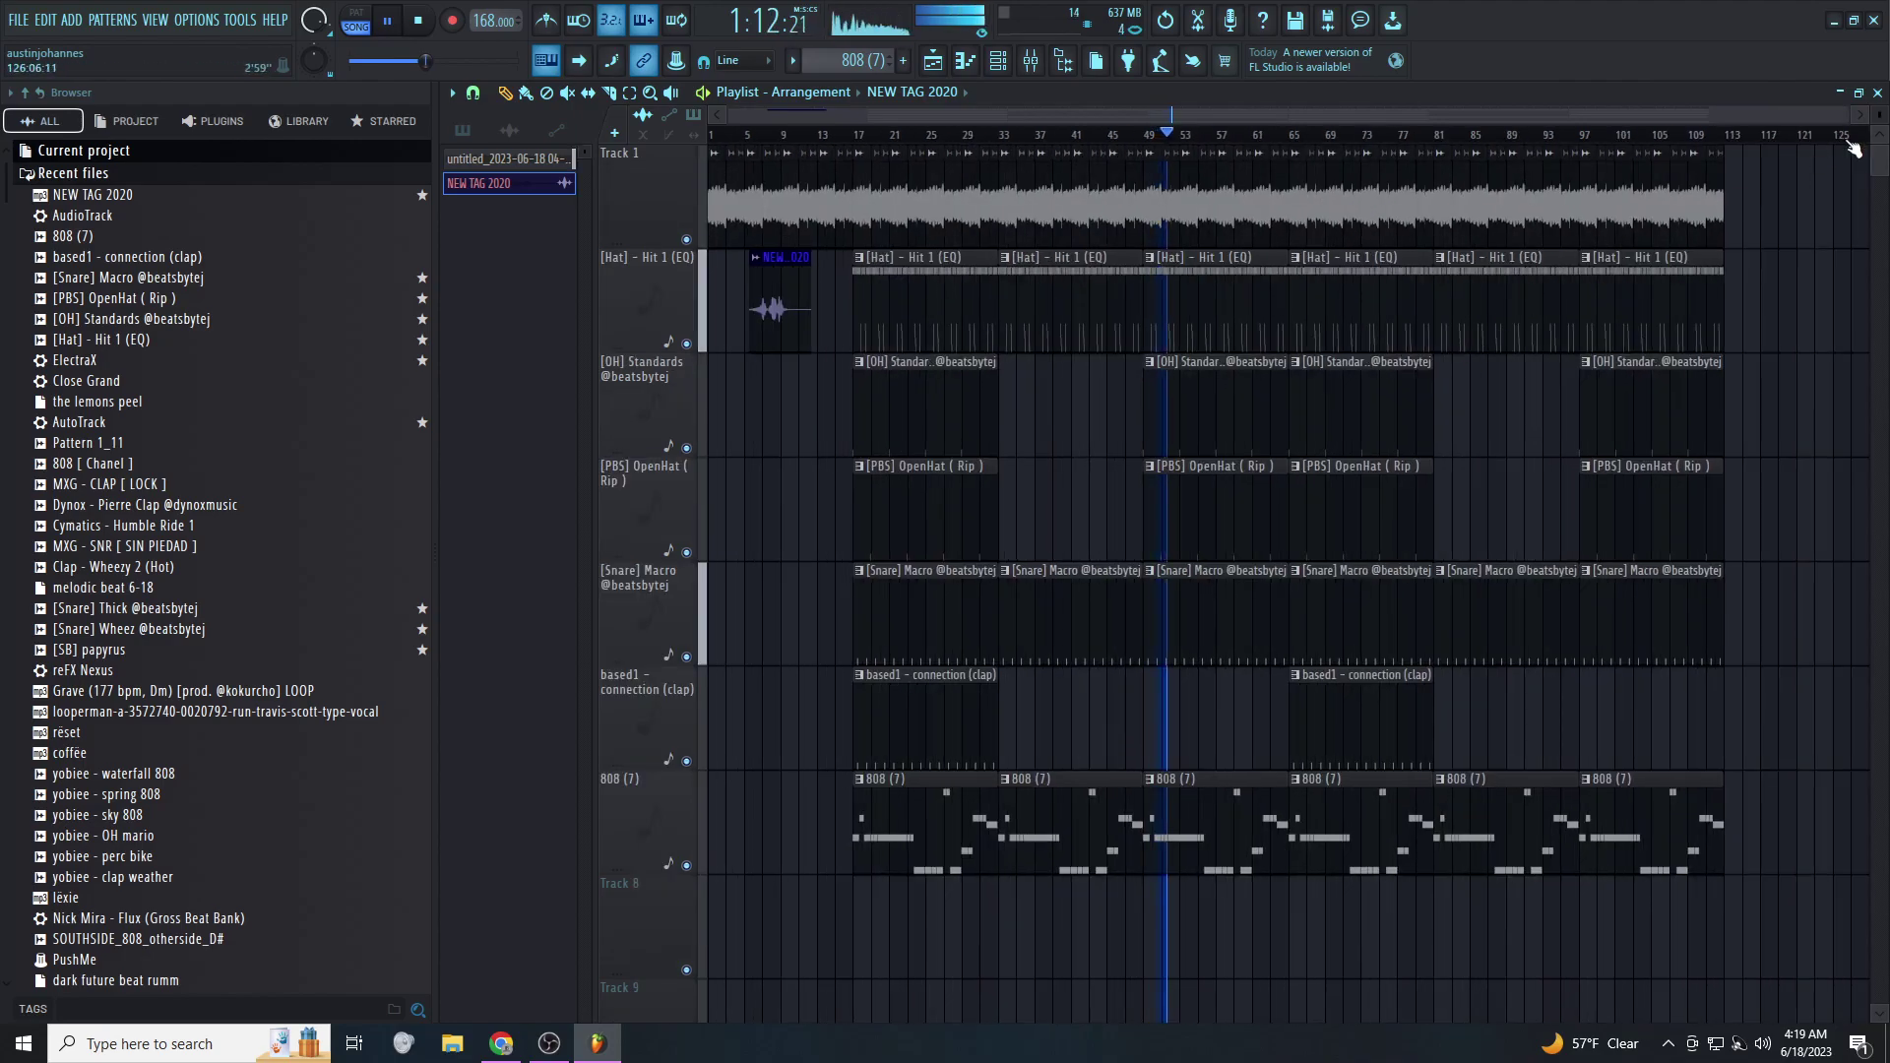
left_click_drag(1877, 115, 1877, 123)
scroll(1280, 584, "down", 5)
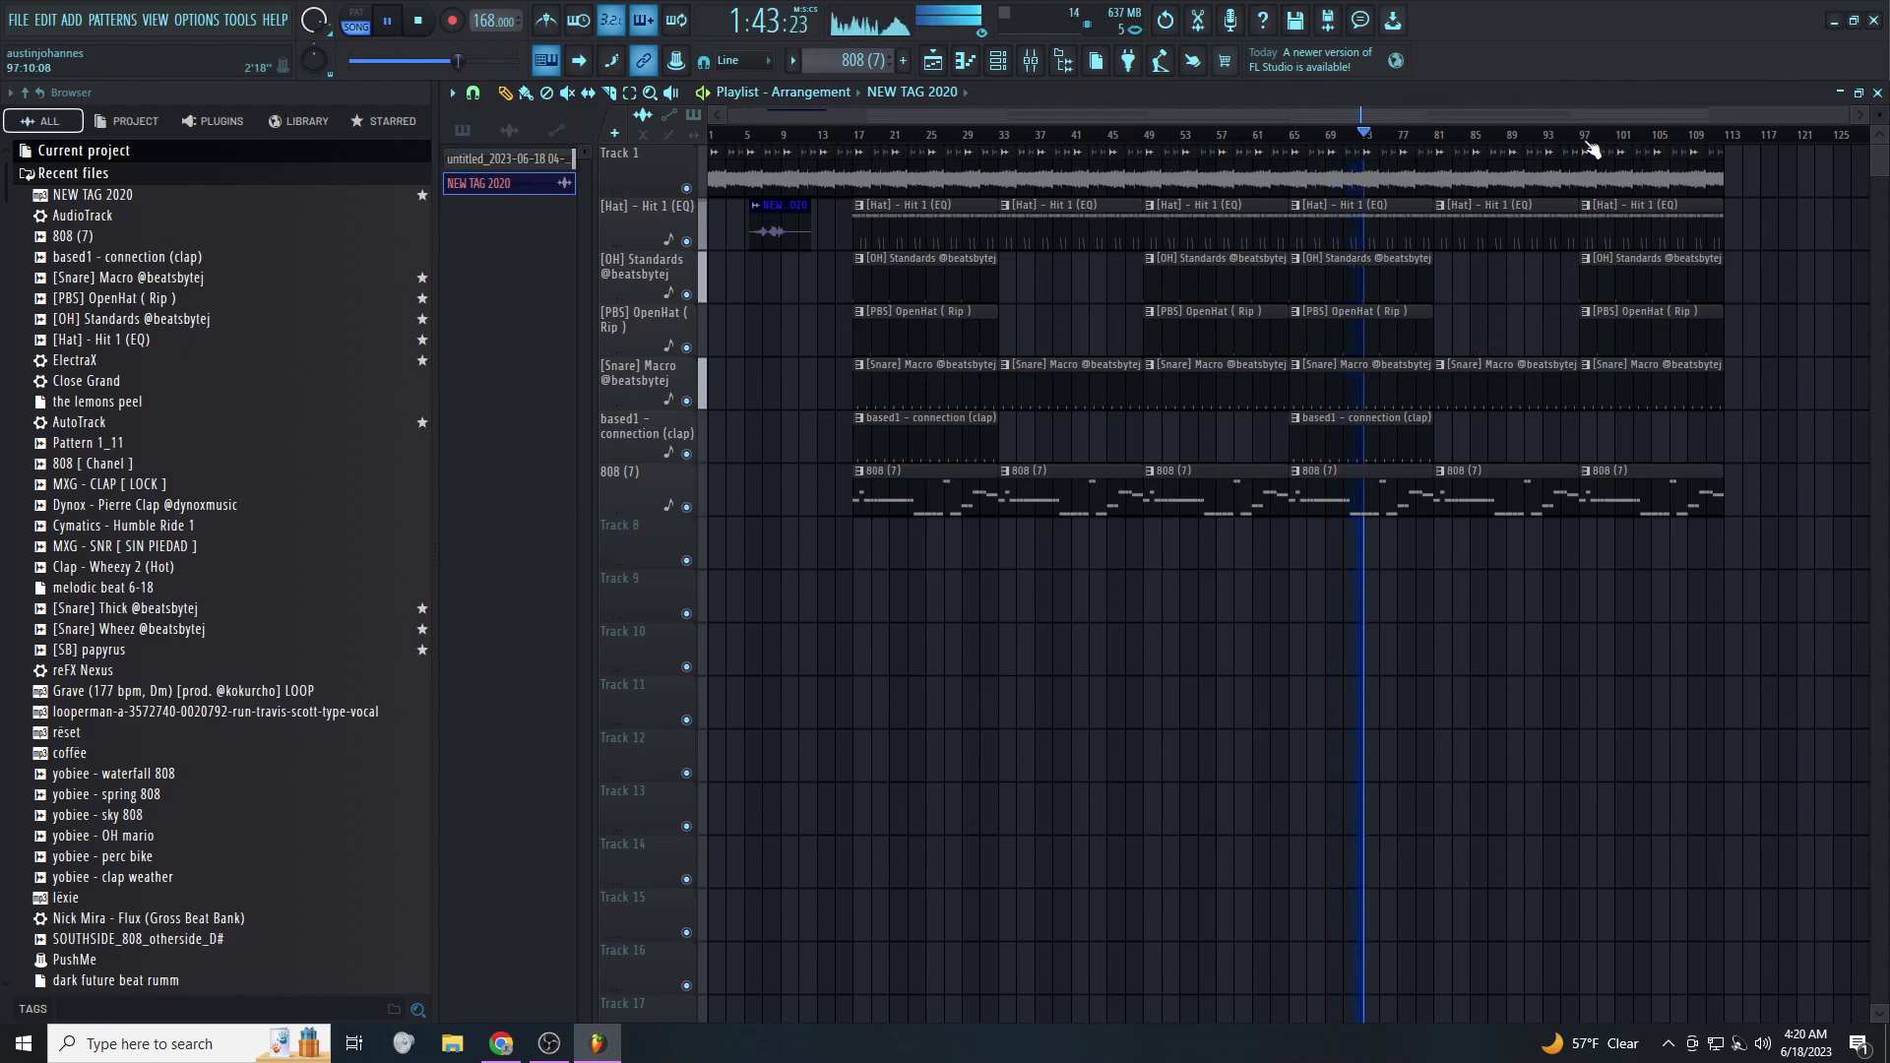
left_click(1583, 135)
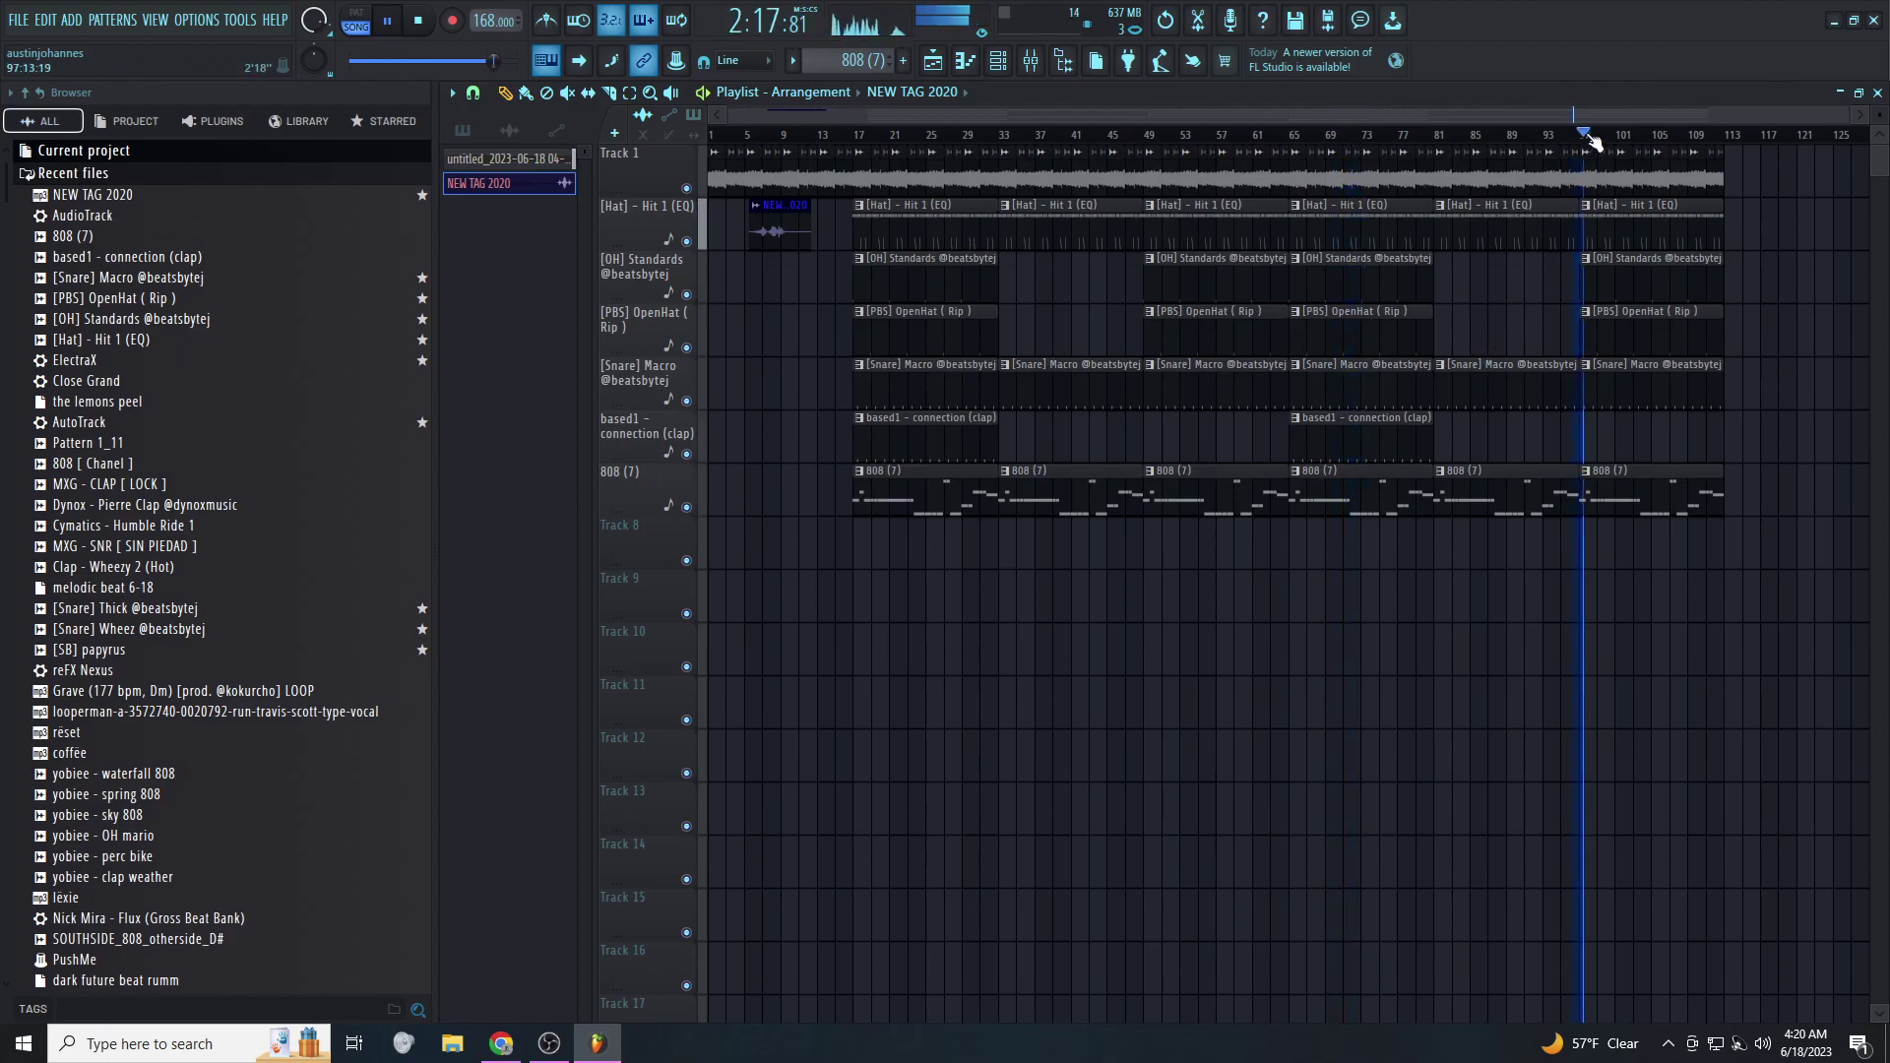
left_click(1650, 138)
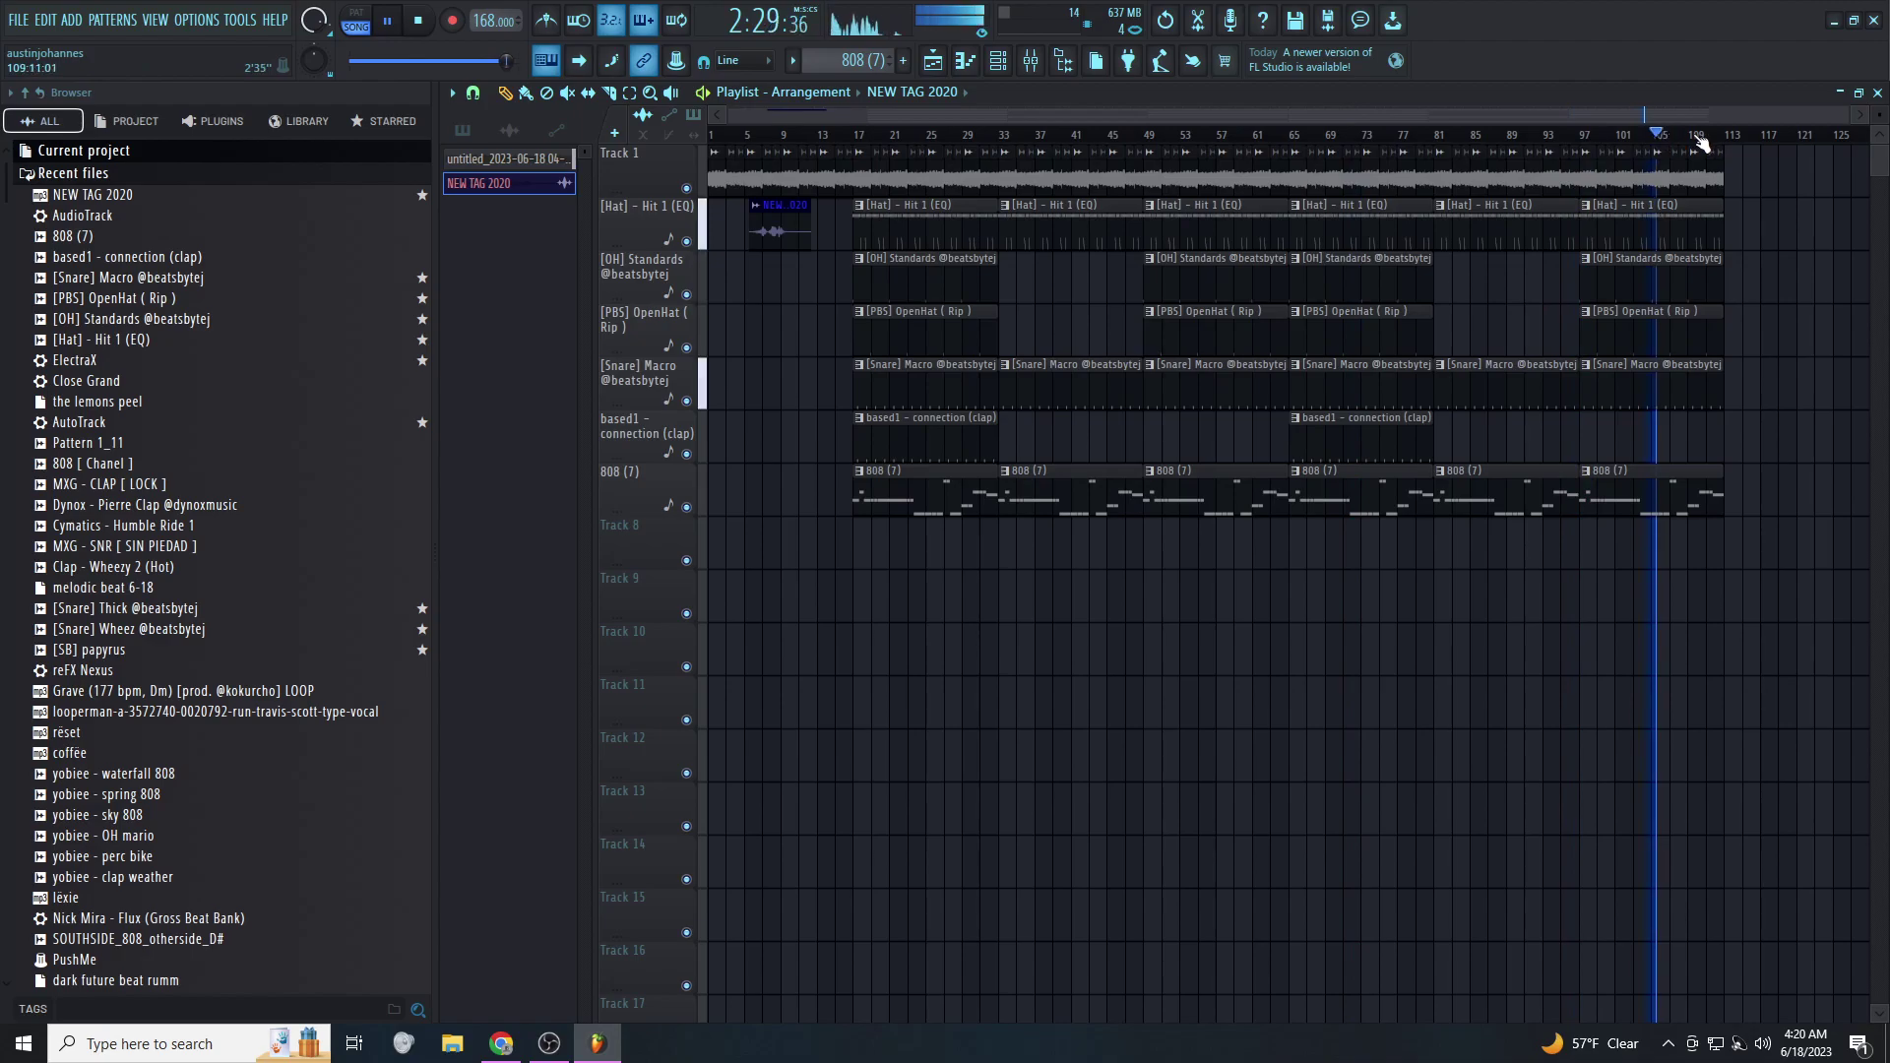
left_click(1686, 139)
left_click(1713, 140)
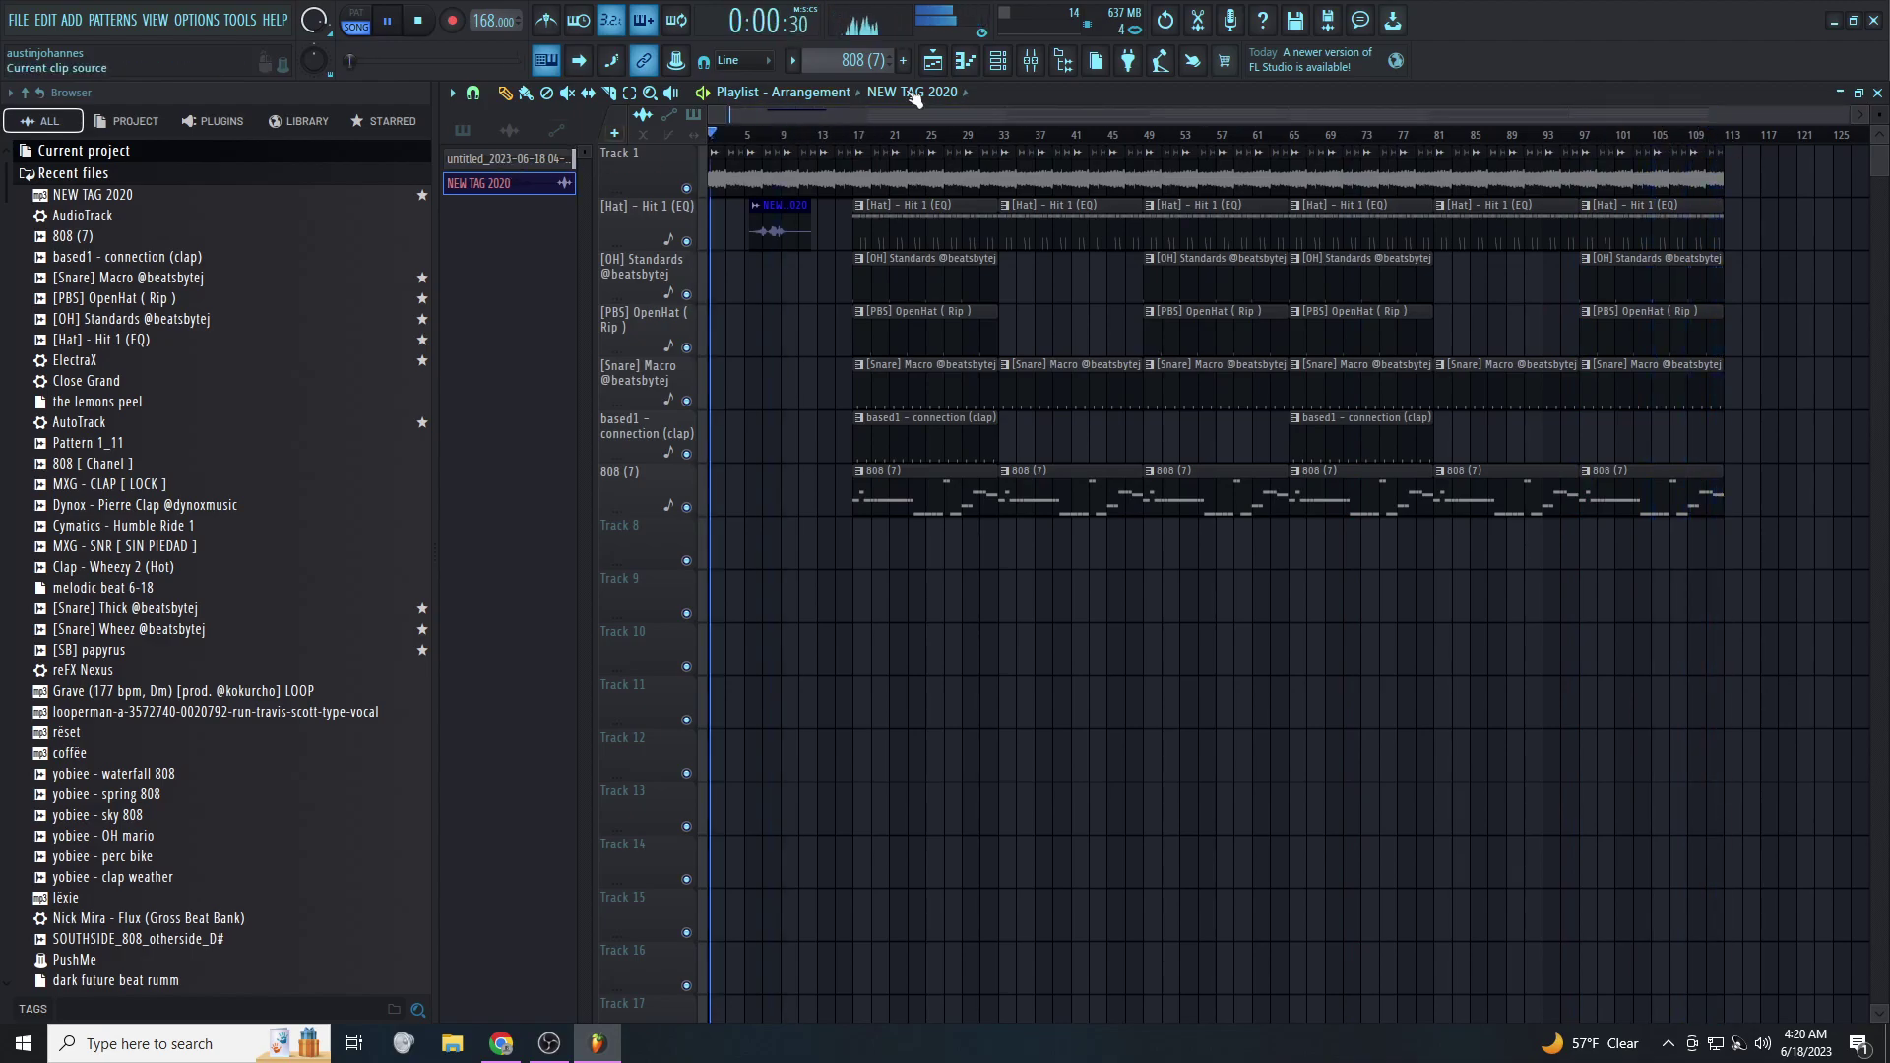
Create an automation clip for the Master volume fader and return to the playlist
left_click(1045, 60)
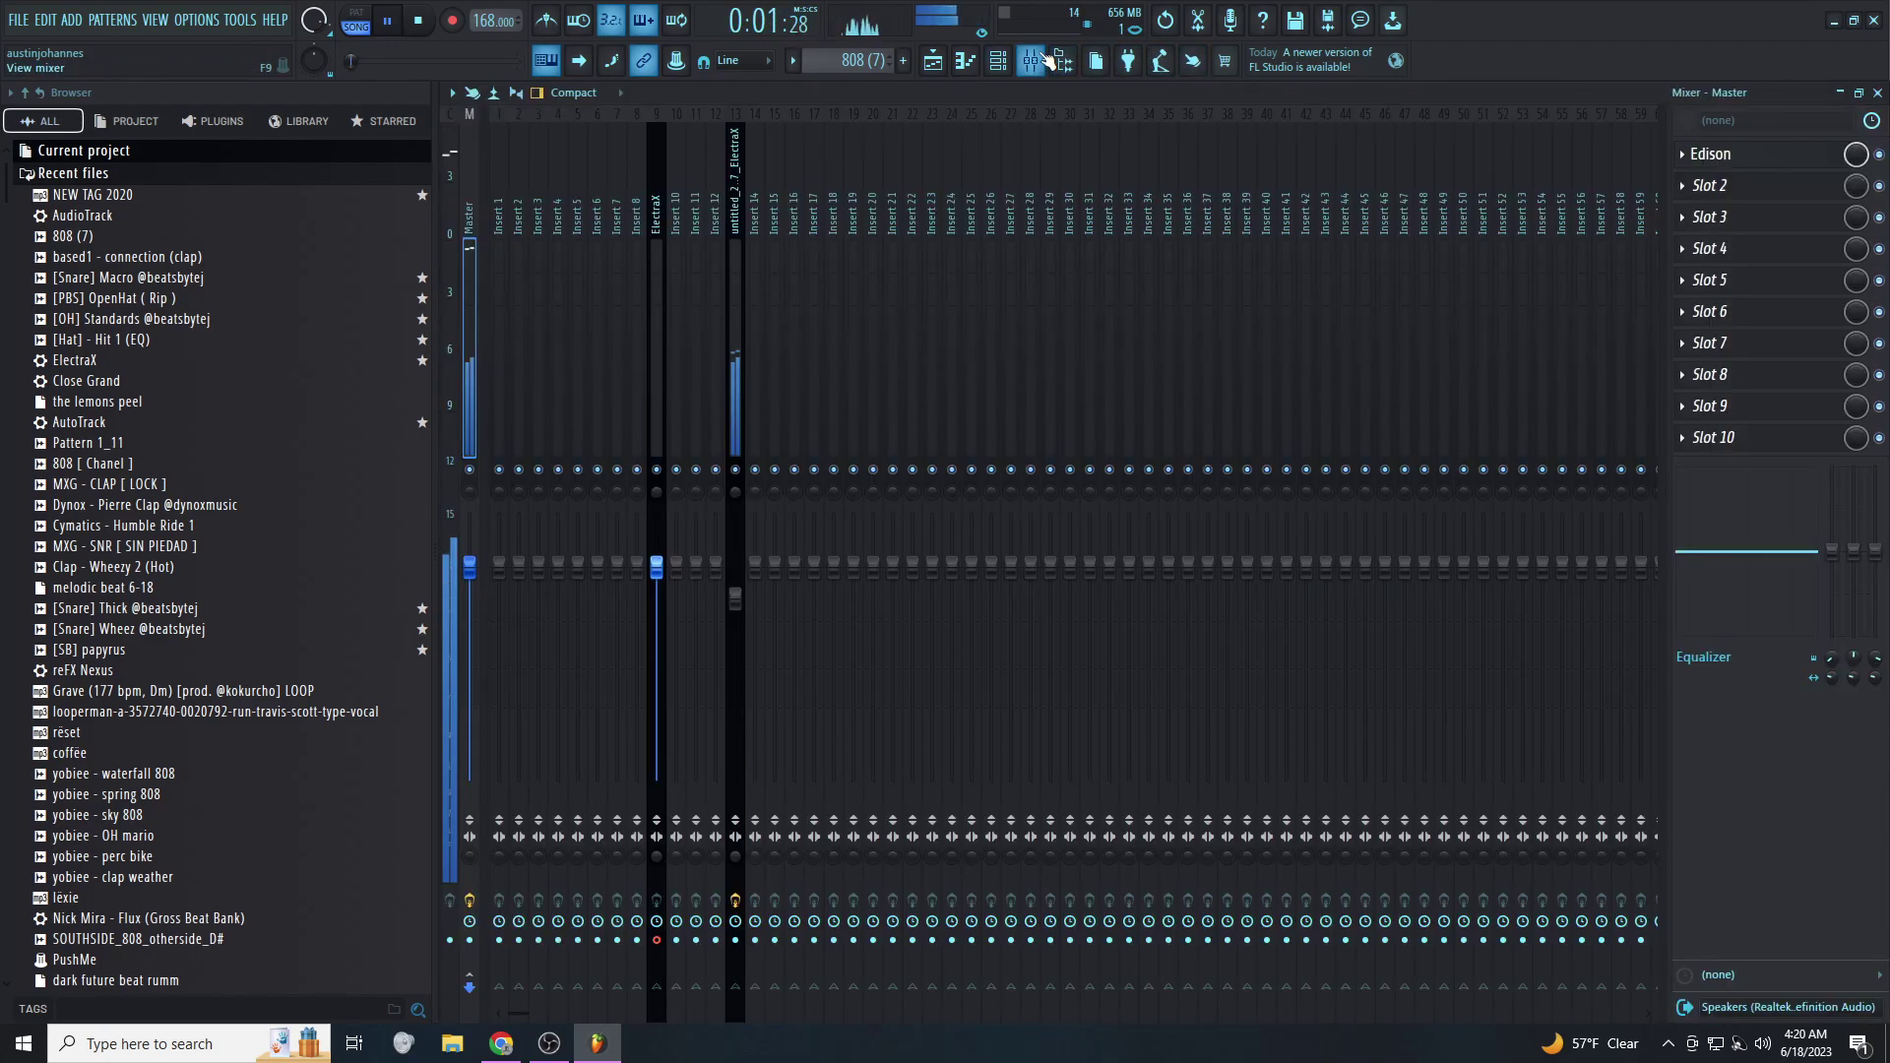
right_click(469, 564)
left_click(521, 711)
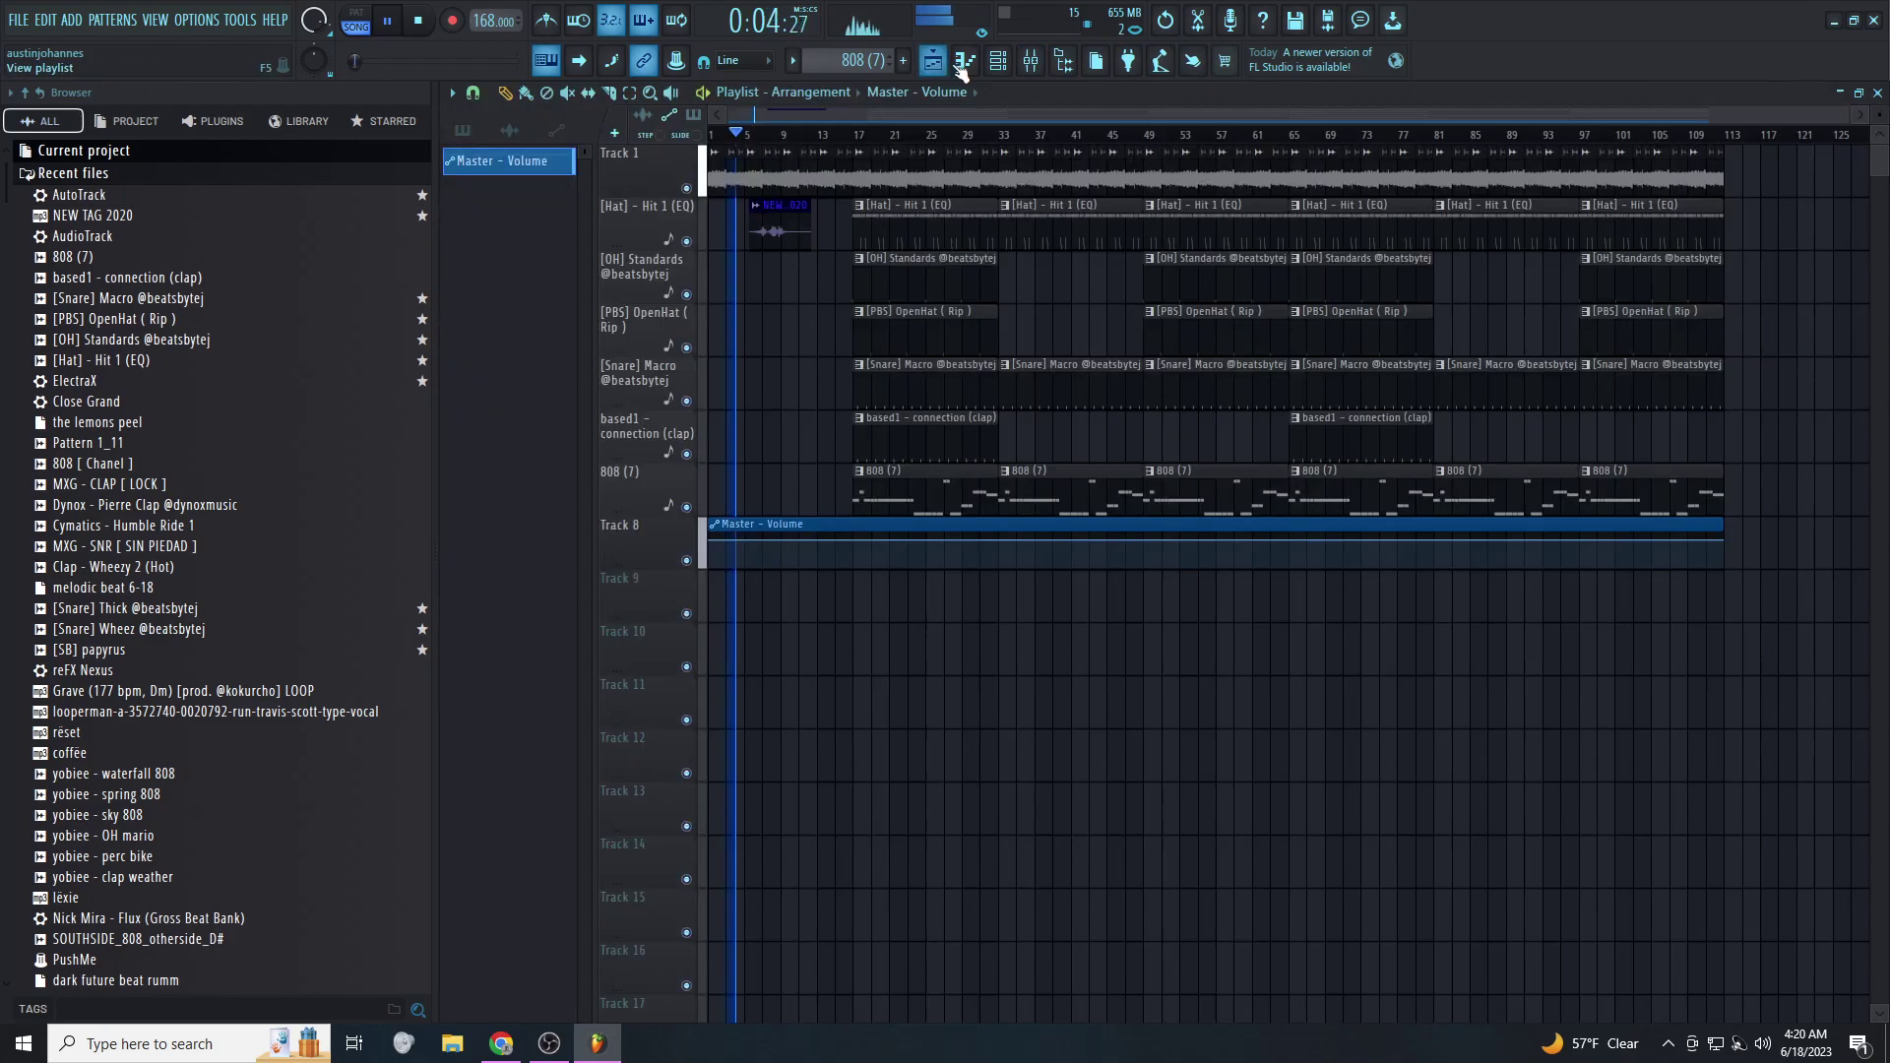
Add an 80% point at bar 105 of the Master volume automation and lower the end point to the minimum for a fade-out
right_click(1723, 545)
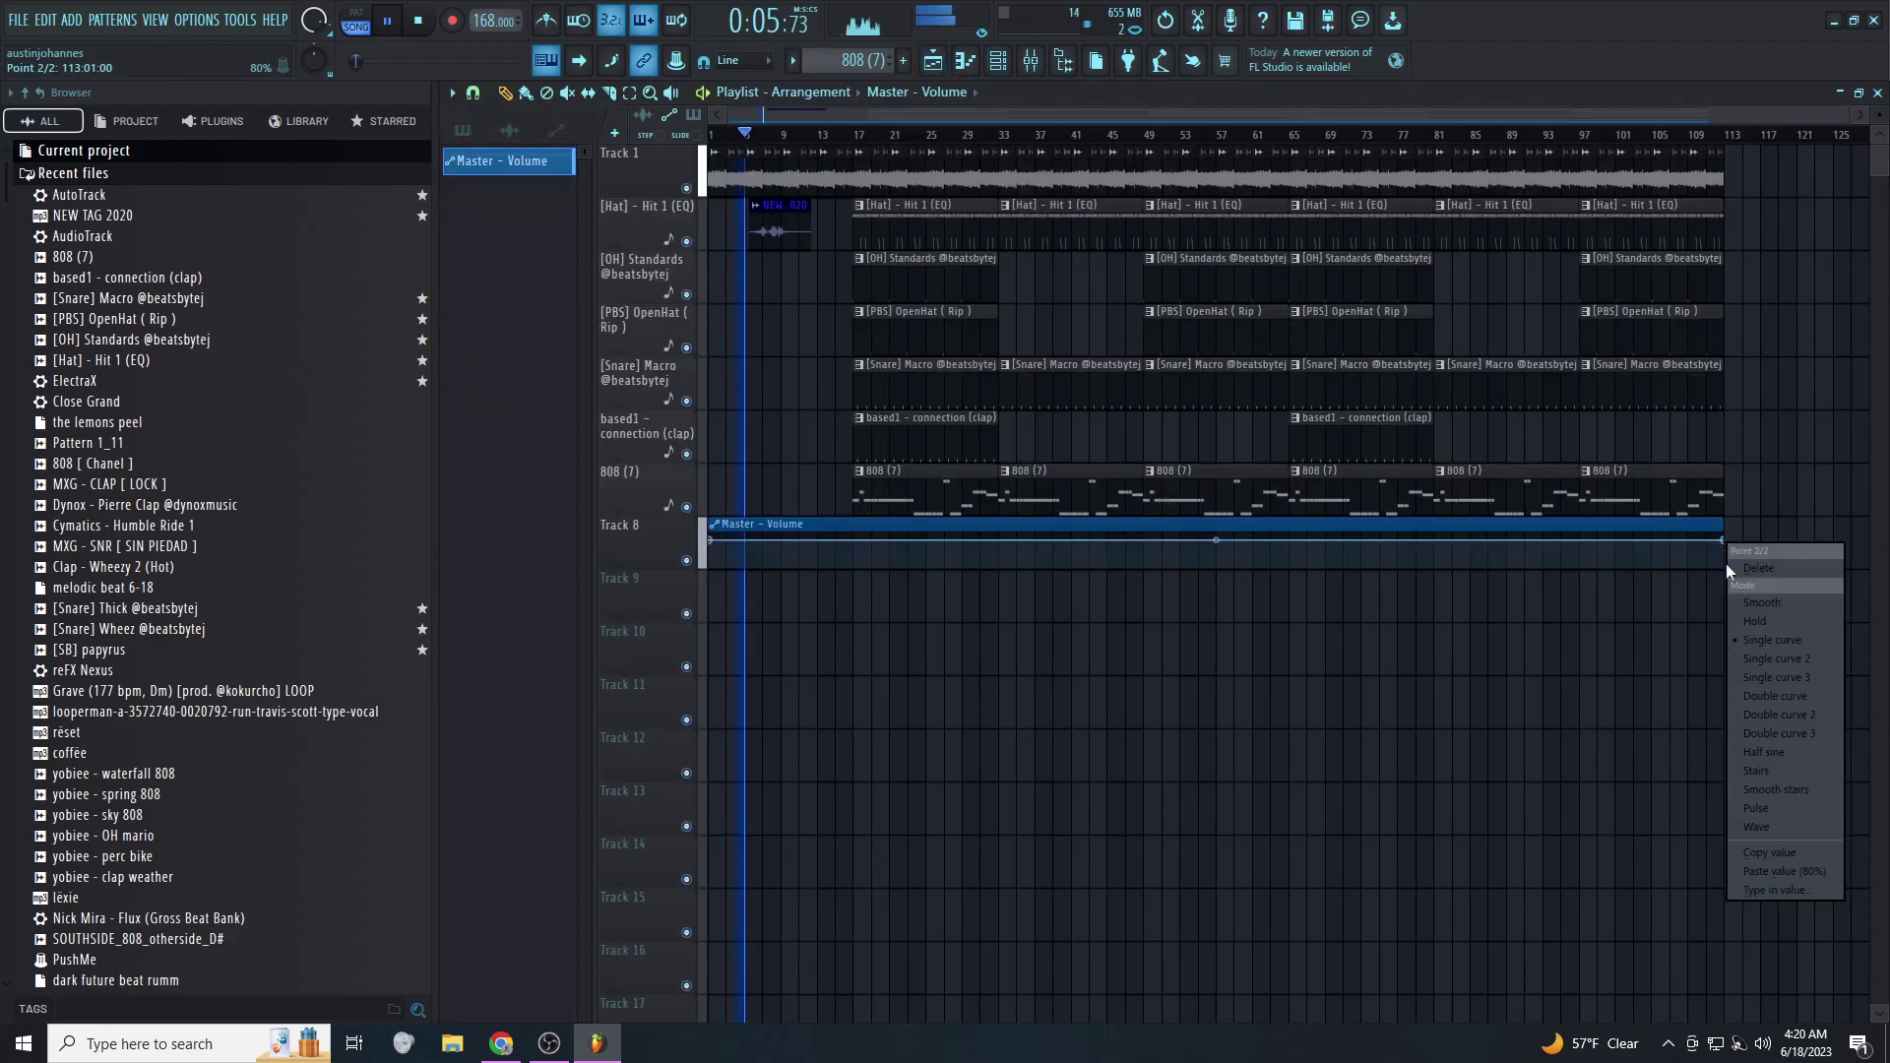
left_click(1781, 823)
right_click(1656, 539)
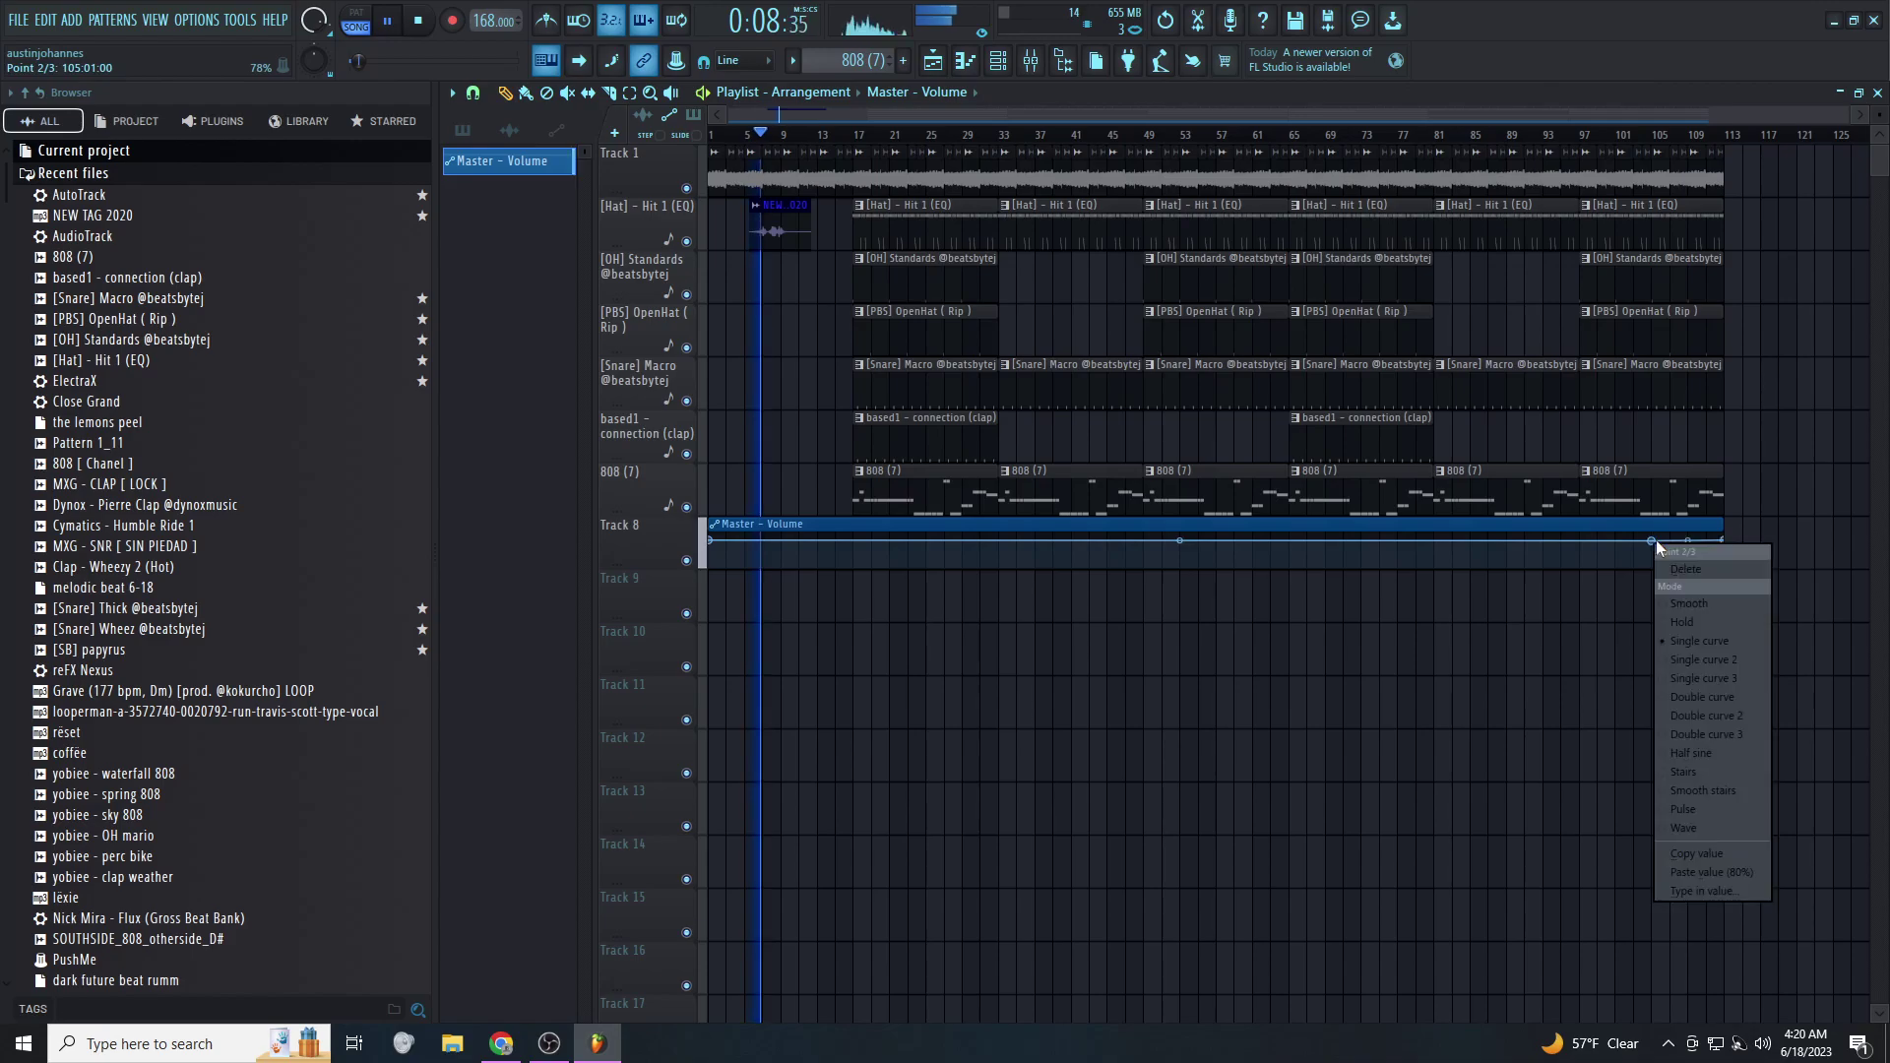
left_click(1741, 839)
left_click_drag(1723, 540, 1692, 565)
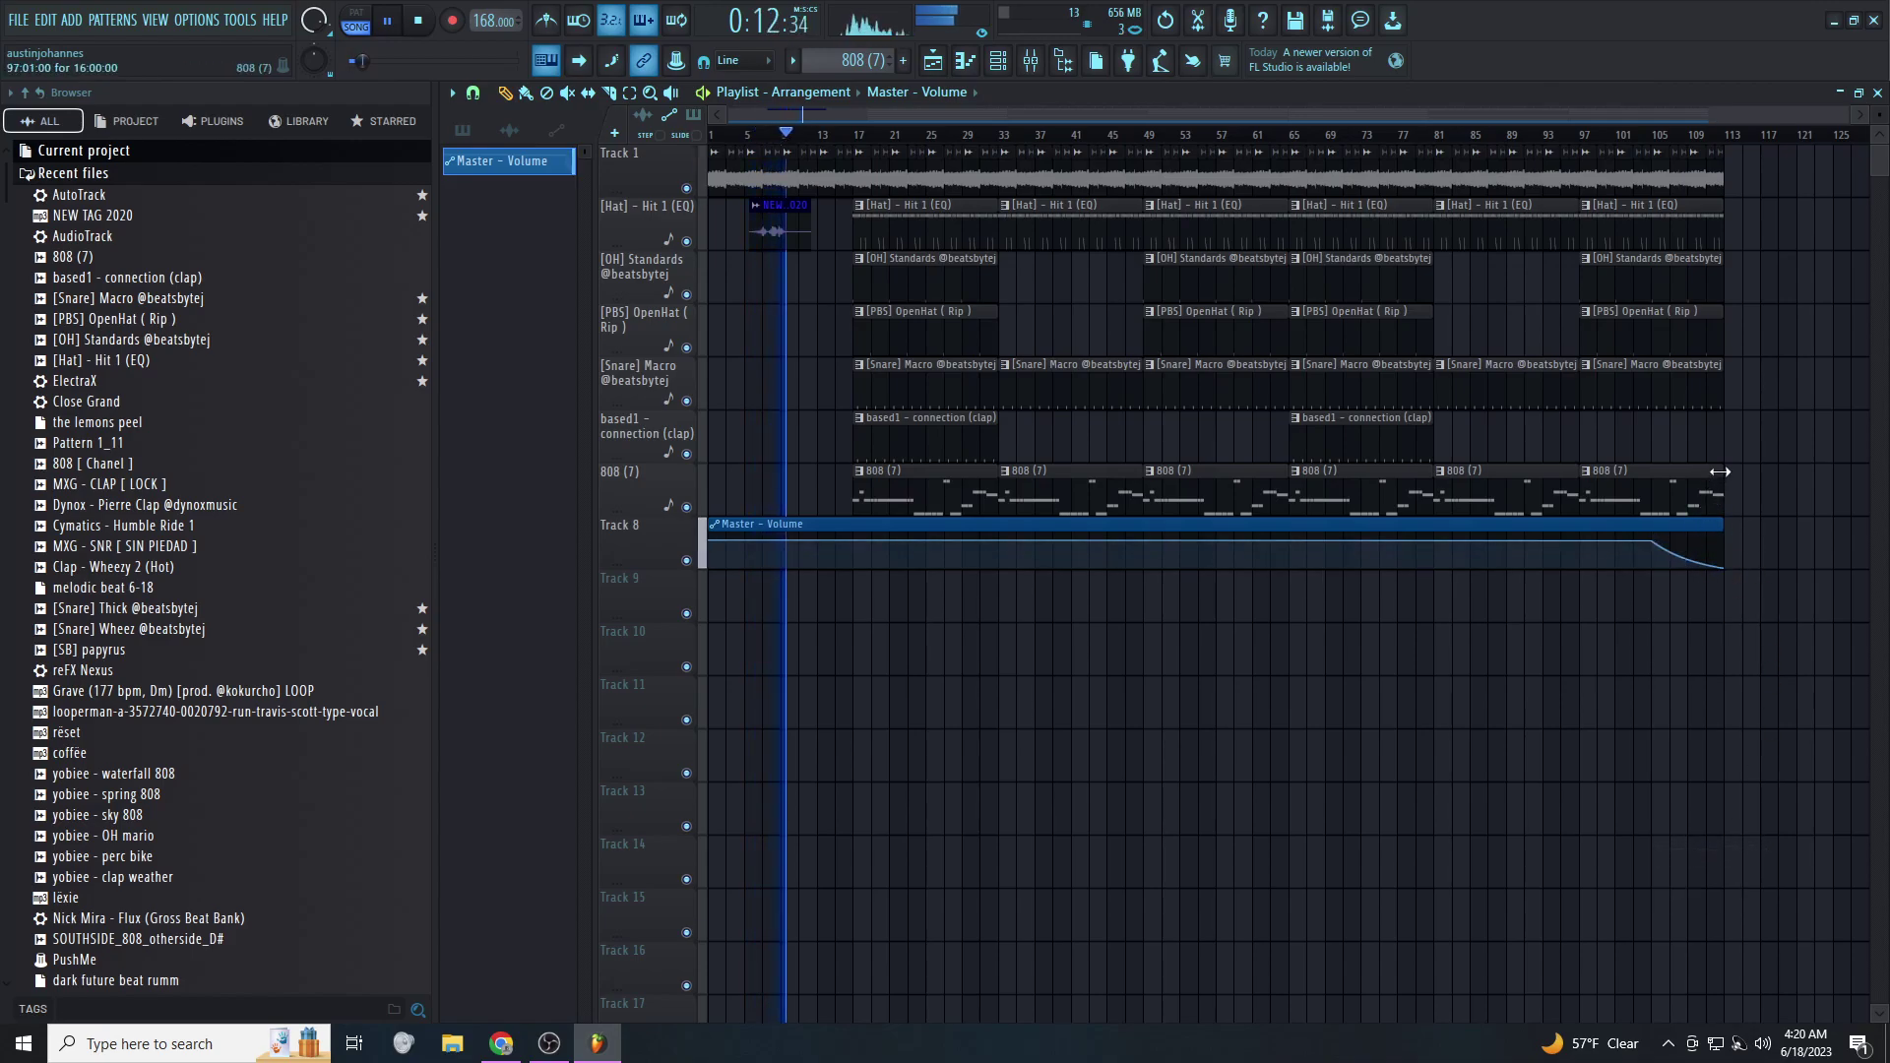
Shorten the last hat, [OH] Standards, [PBS] OpenHat and snare clips to end at bar 105, keeping the 808 full length
left_click_drag(1732, 459, 1648, 224, "ctrl")
left_click(1597, 458, "ctrl")
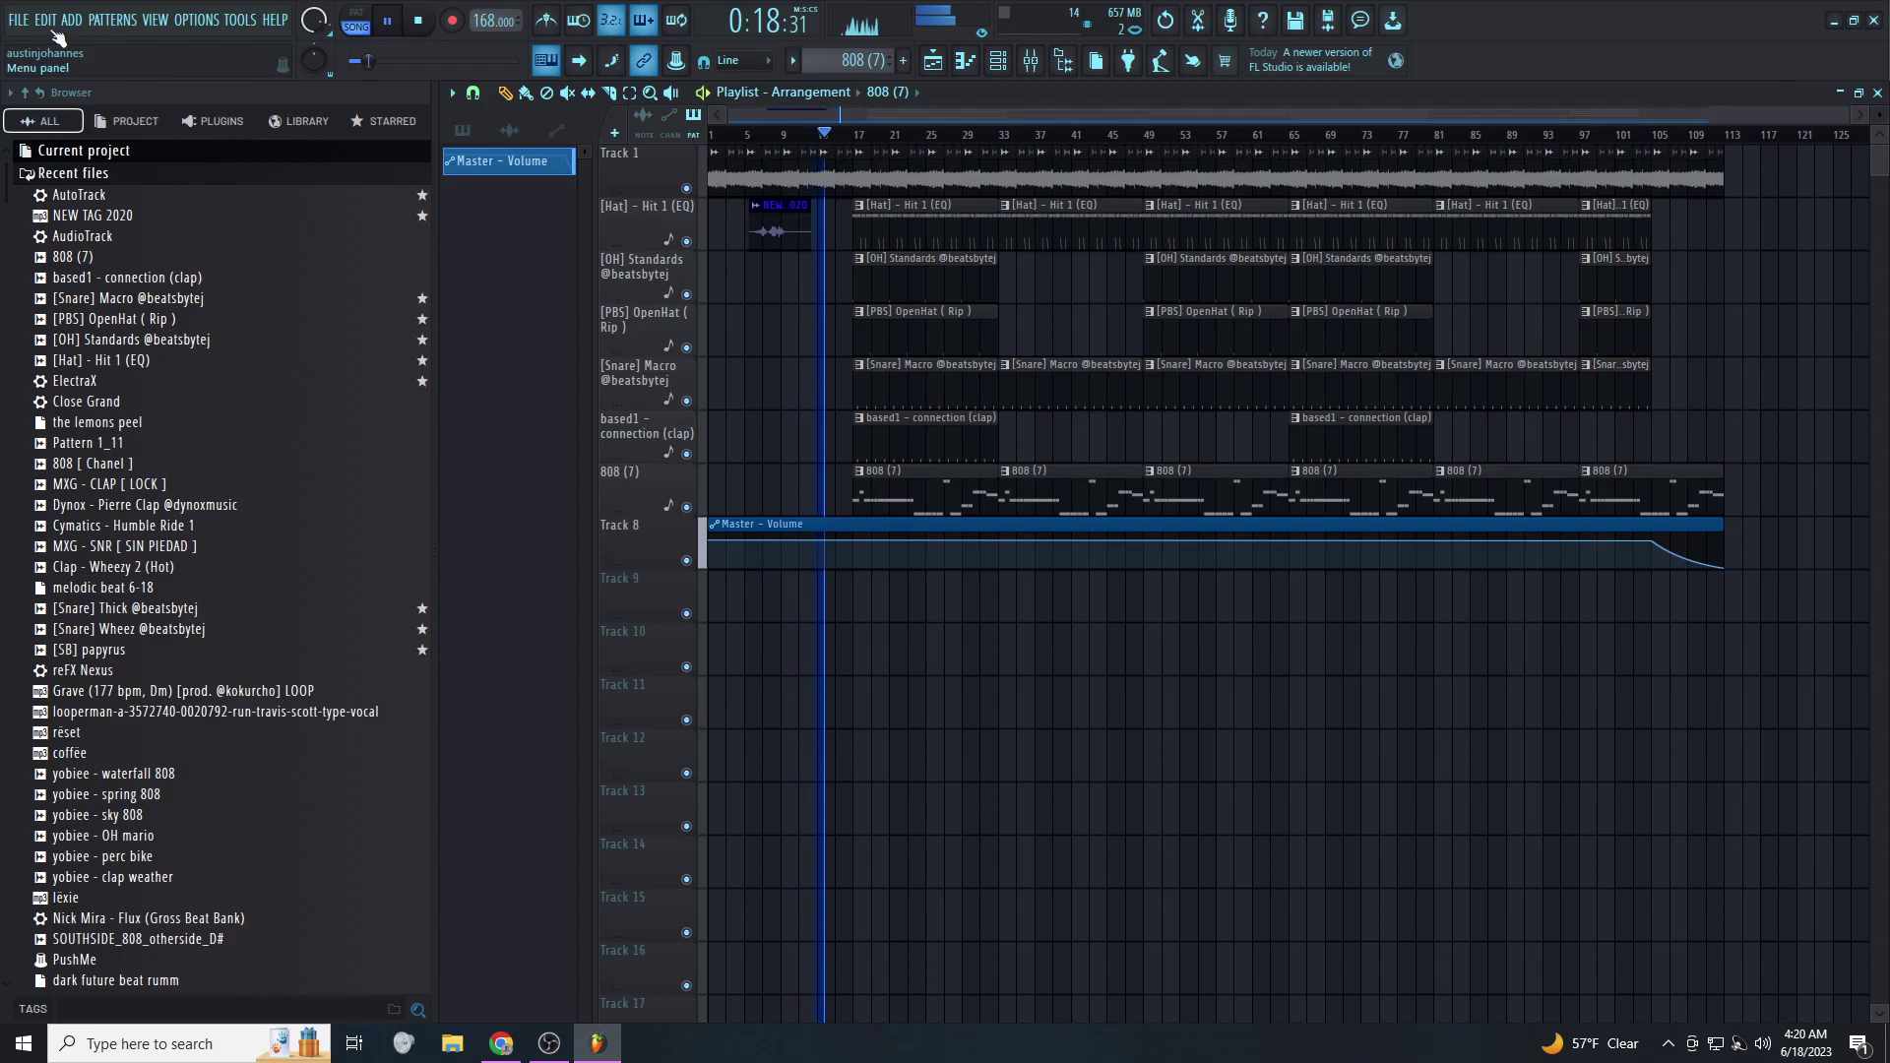
Save the project as "whats to prove" in the June > Saved folder, skipping the new project folder
left_click(19, 20)
left_click(61, 109)
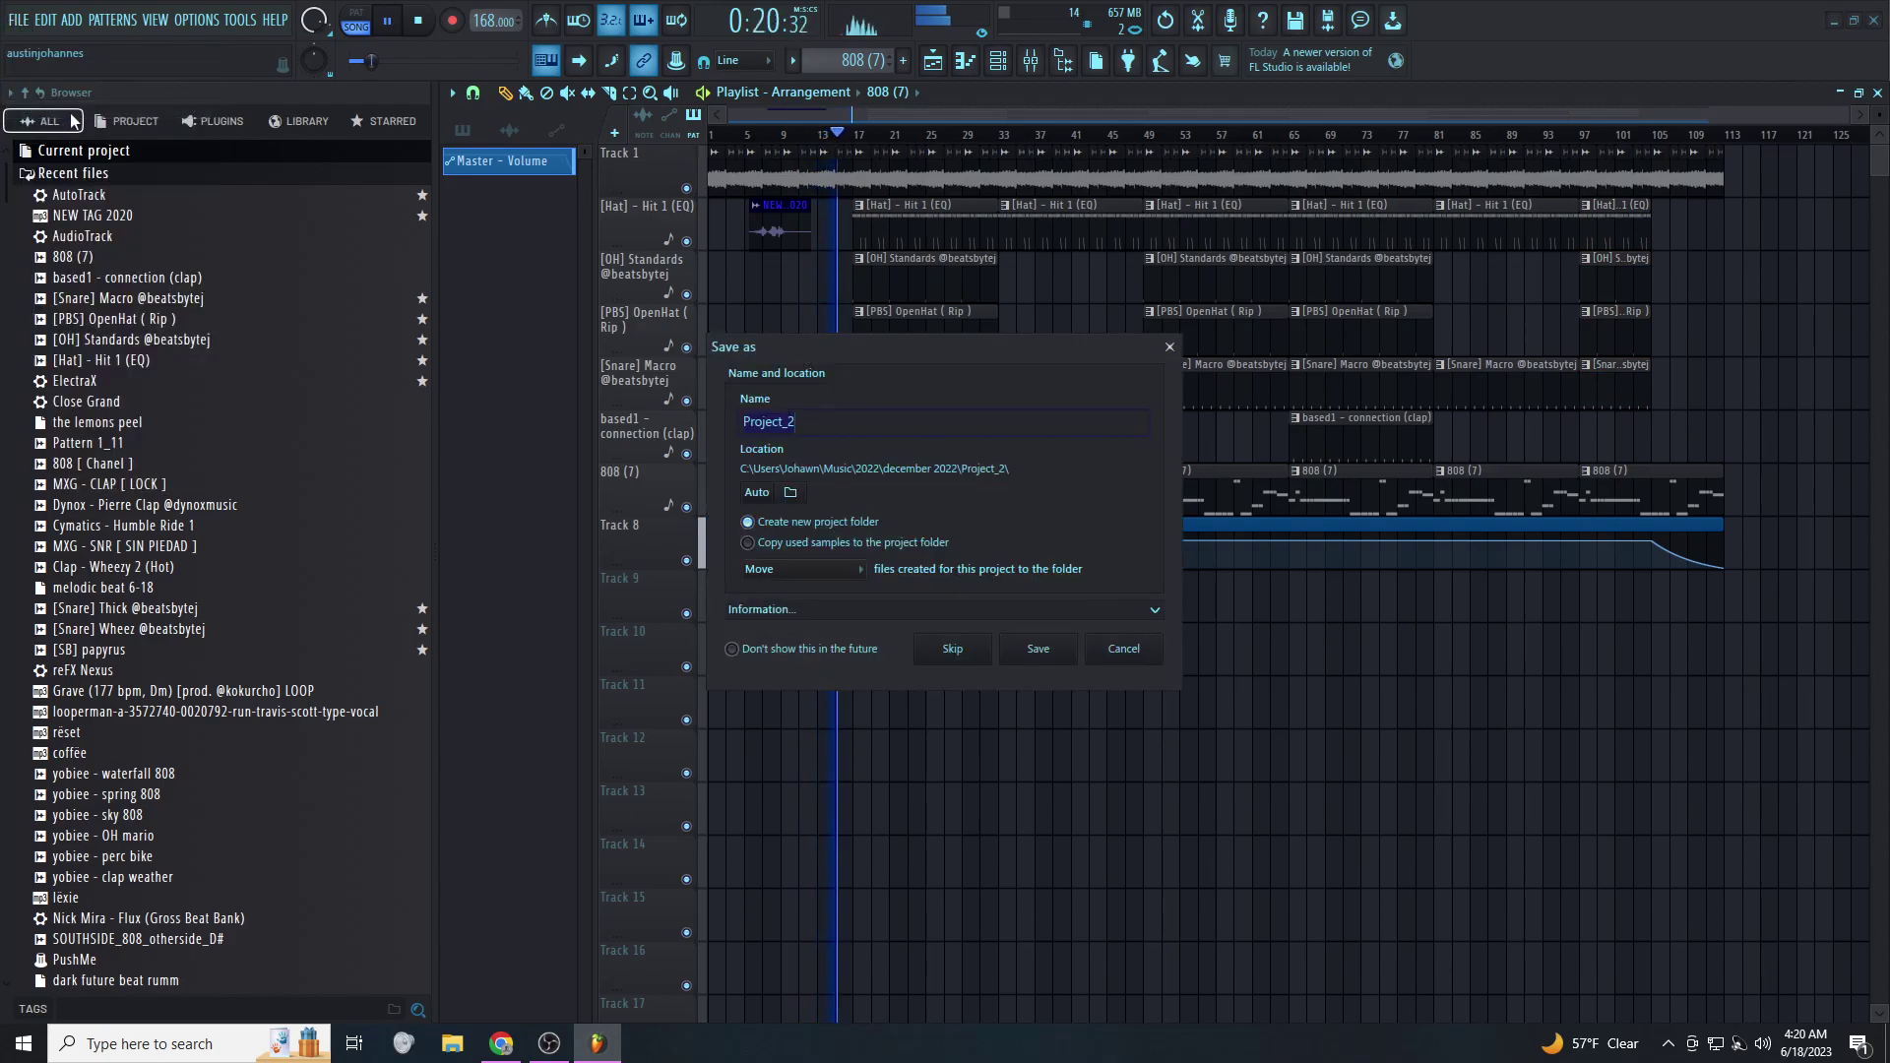
left_click(948, 655)
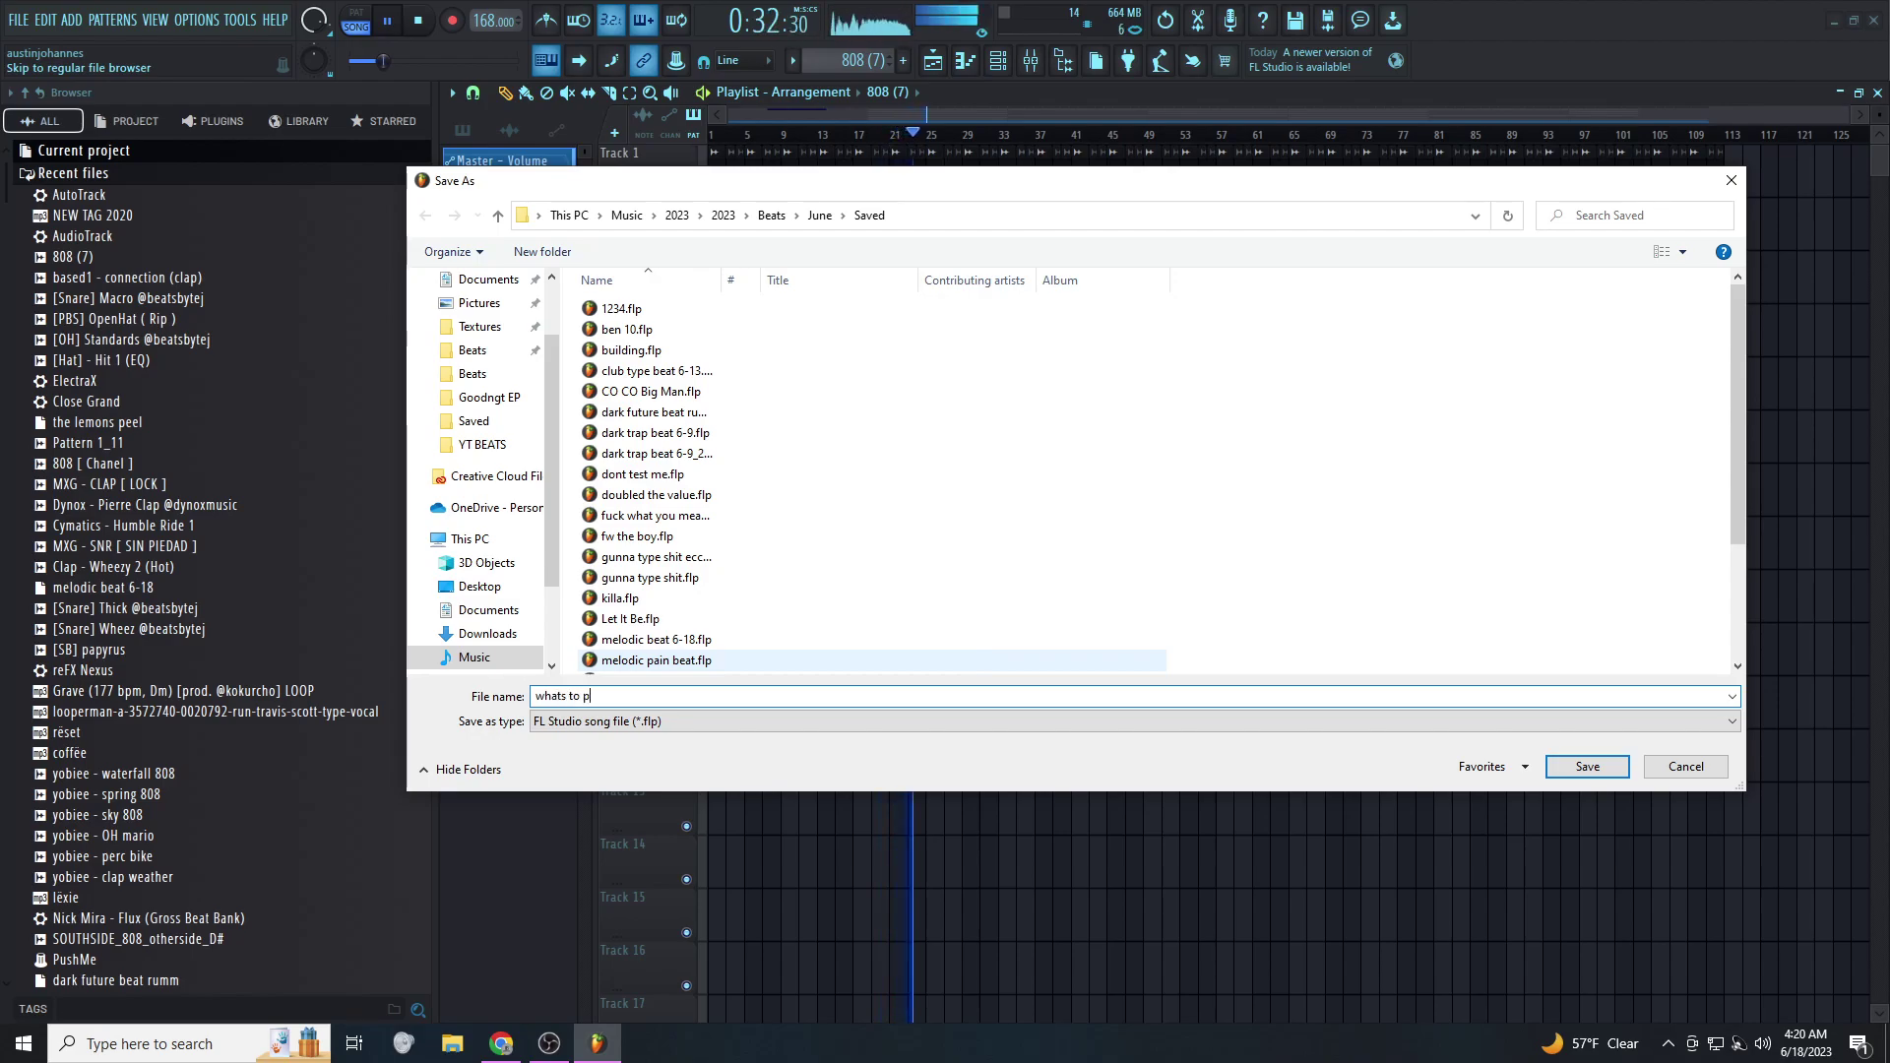
key("Return")
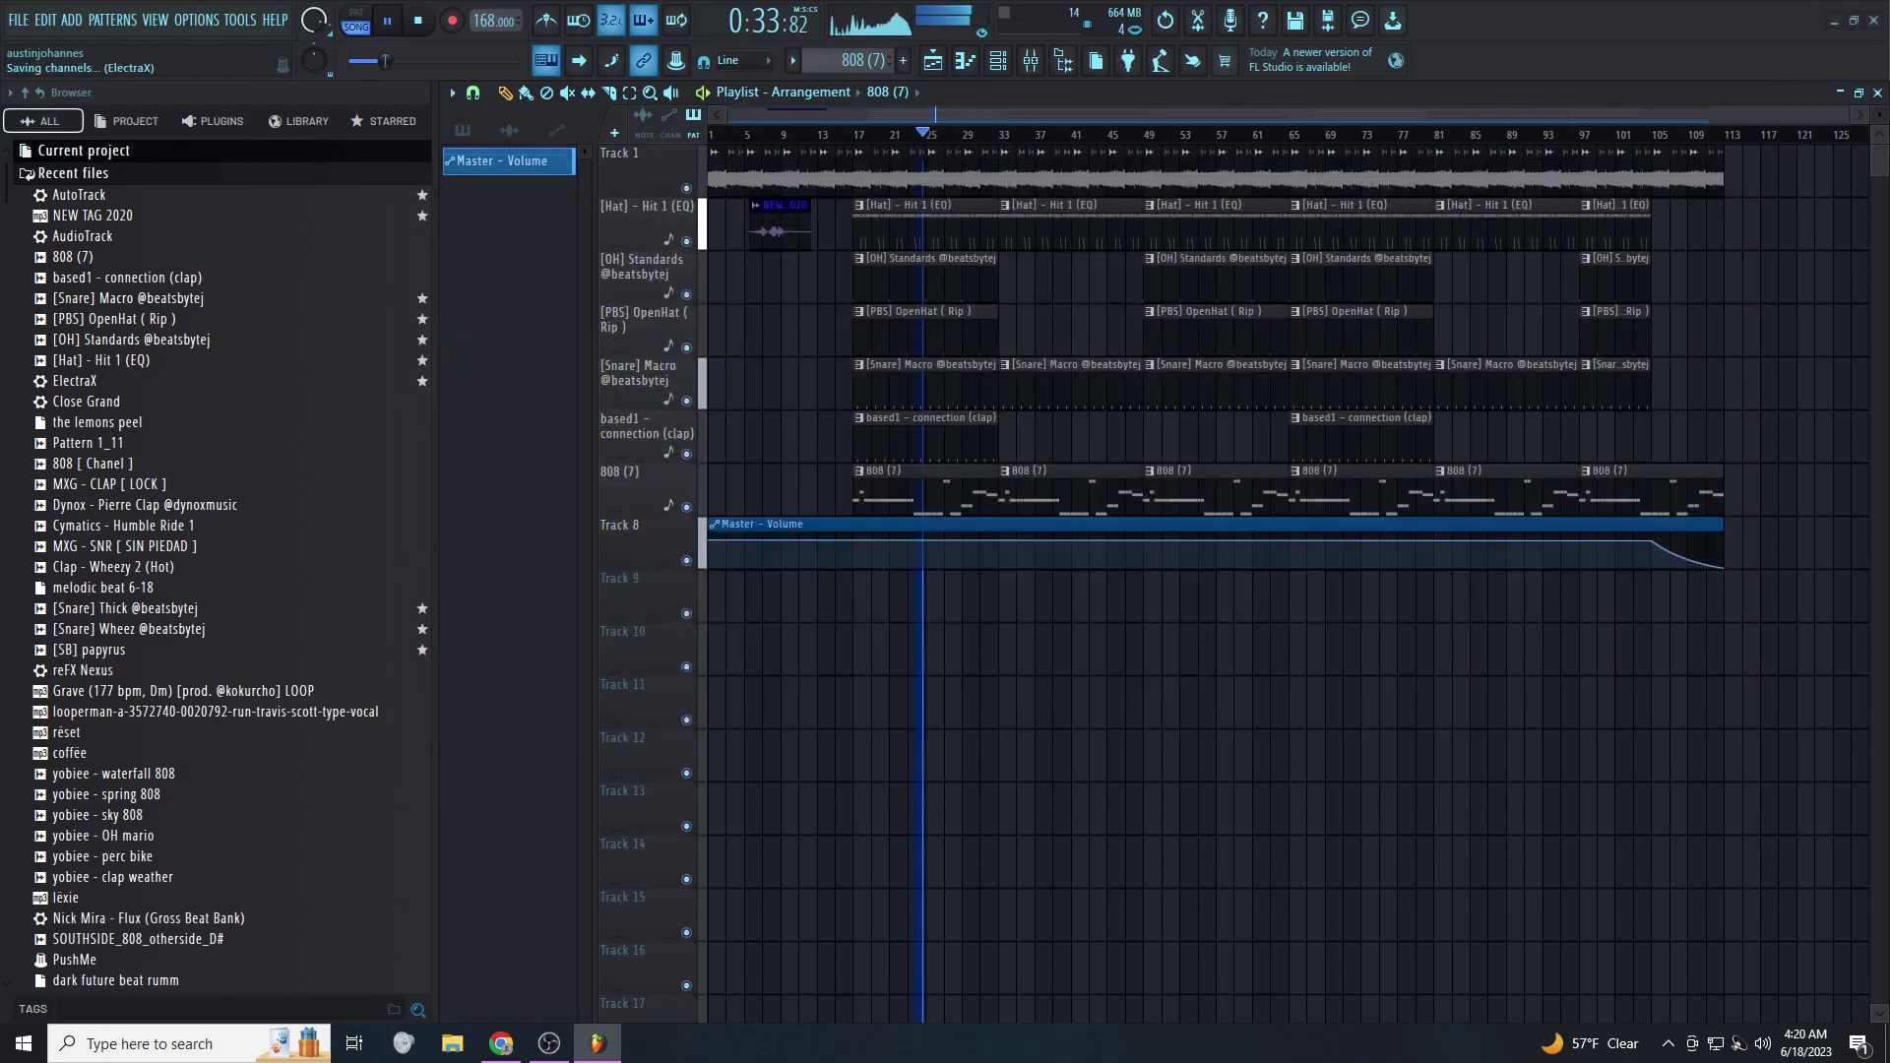
Export the song as whats to prove.mp3 into the June > Beats folder
left_click(18, 19)
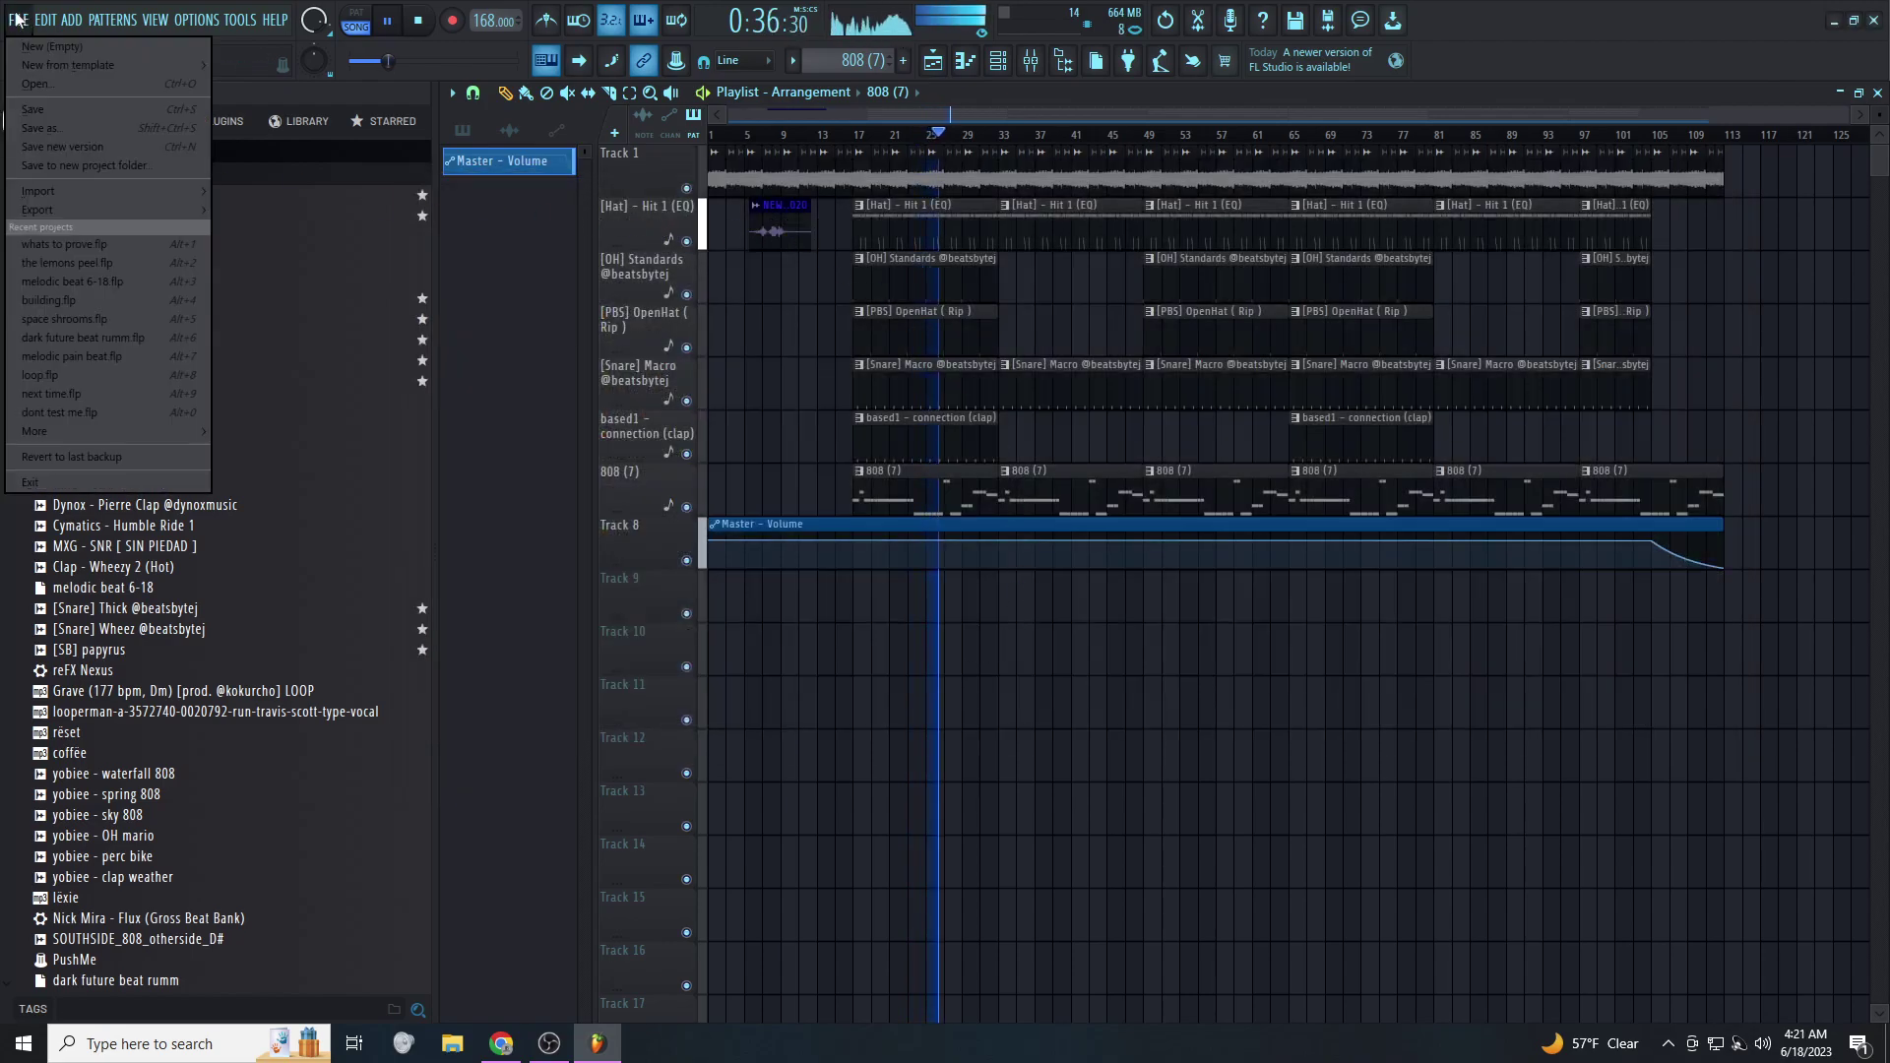
mouse_move(147, 210)
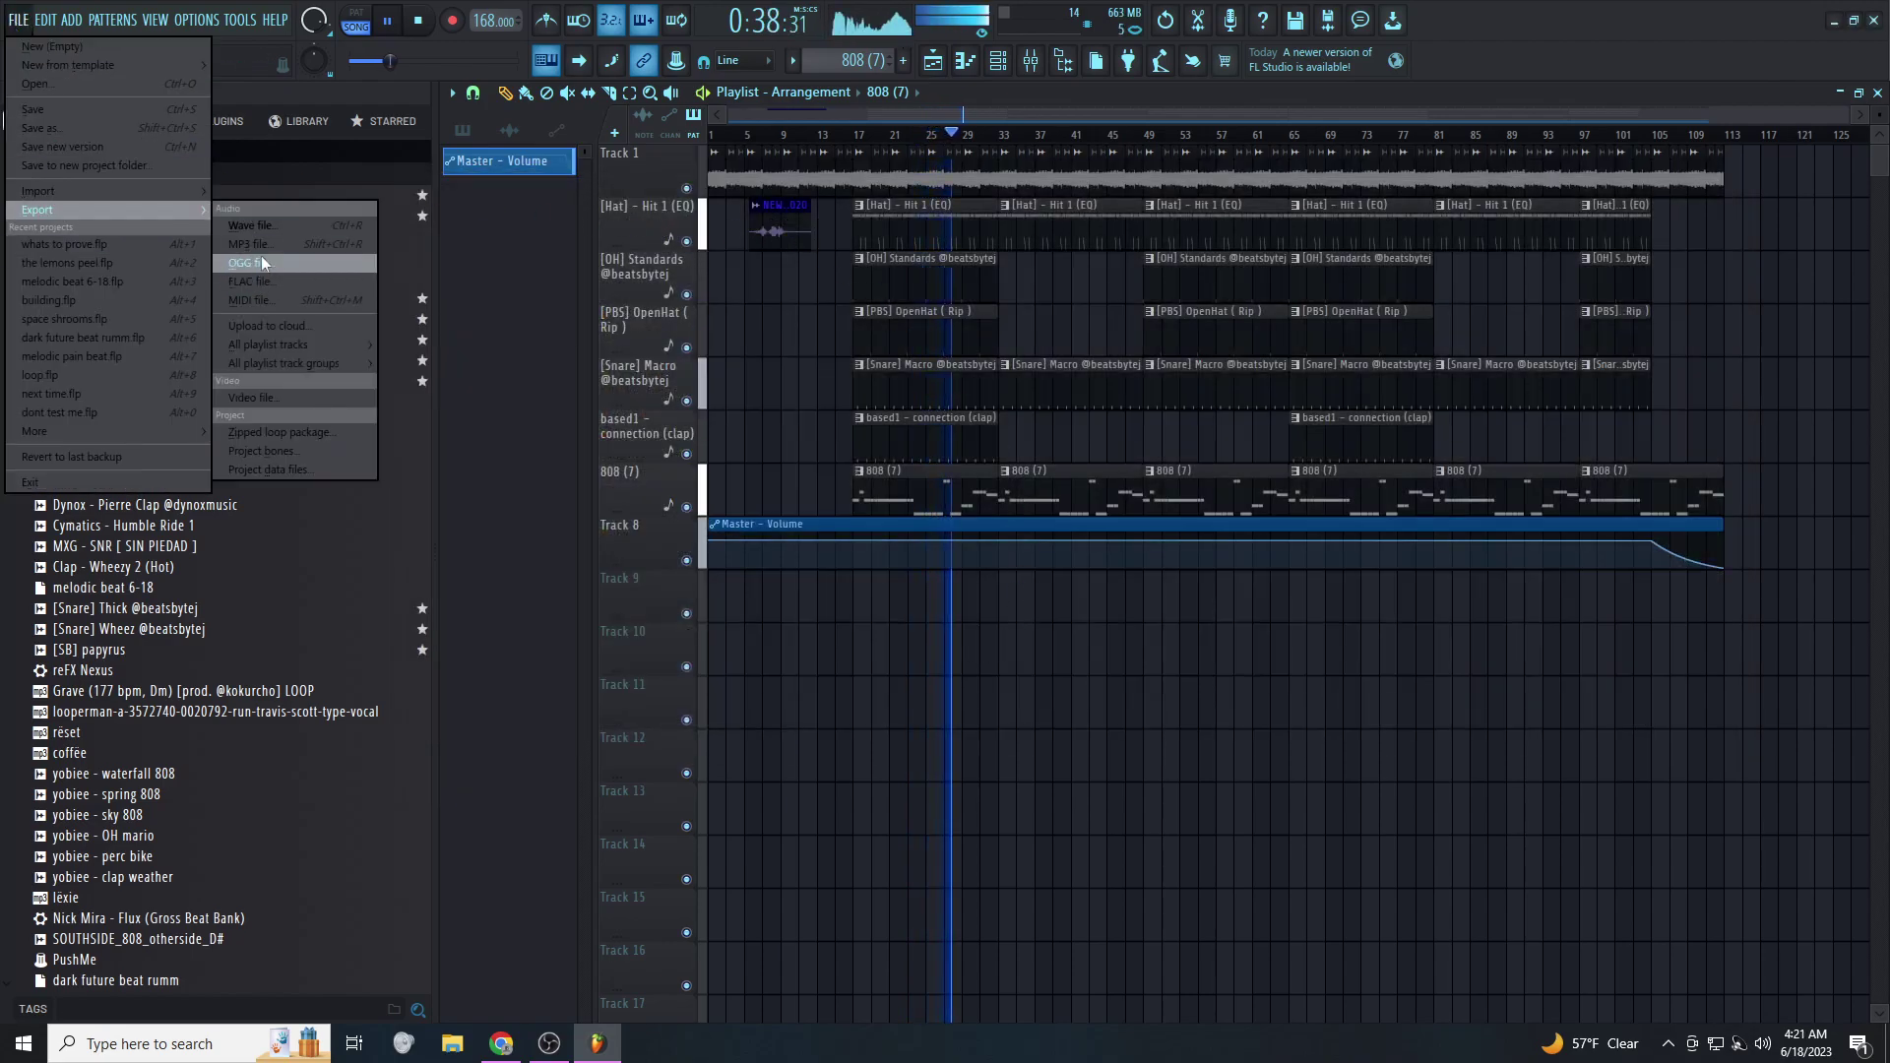
left_click(248, 245)
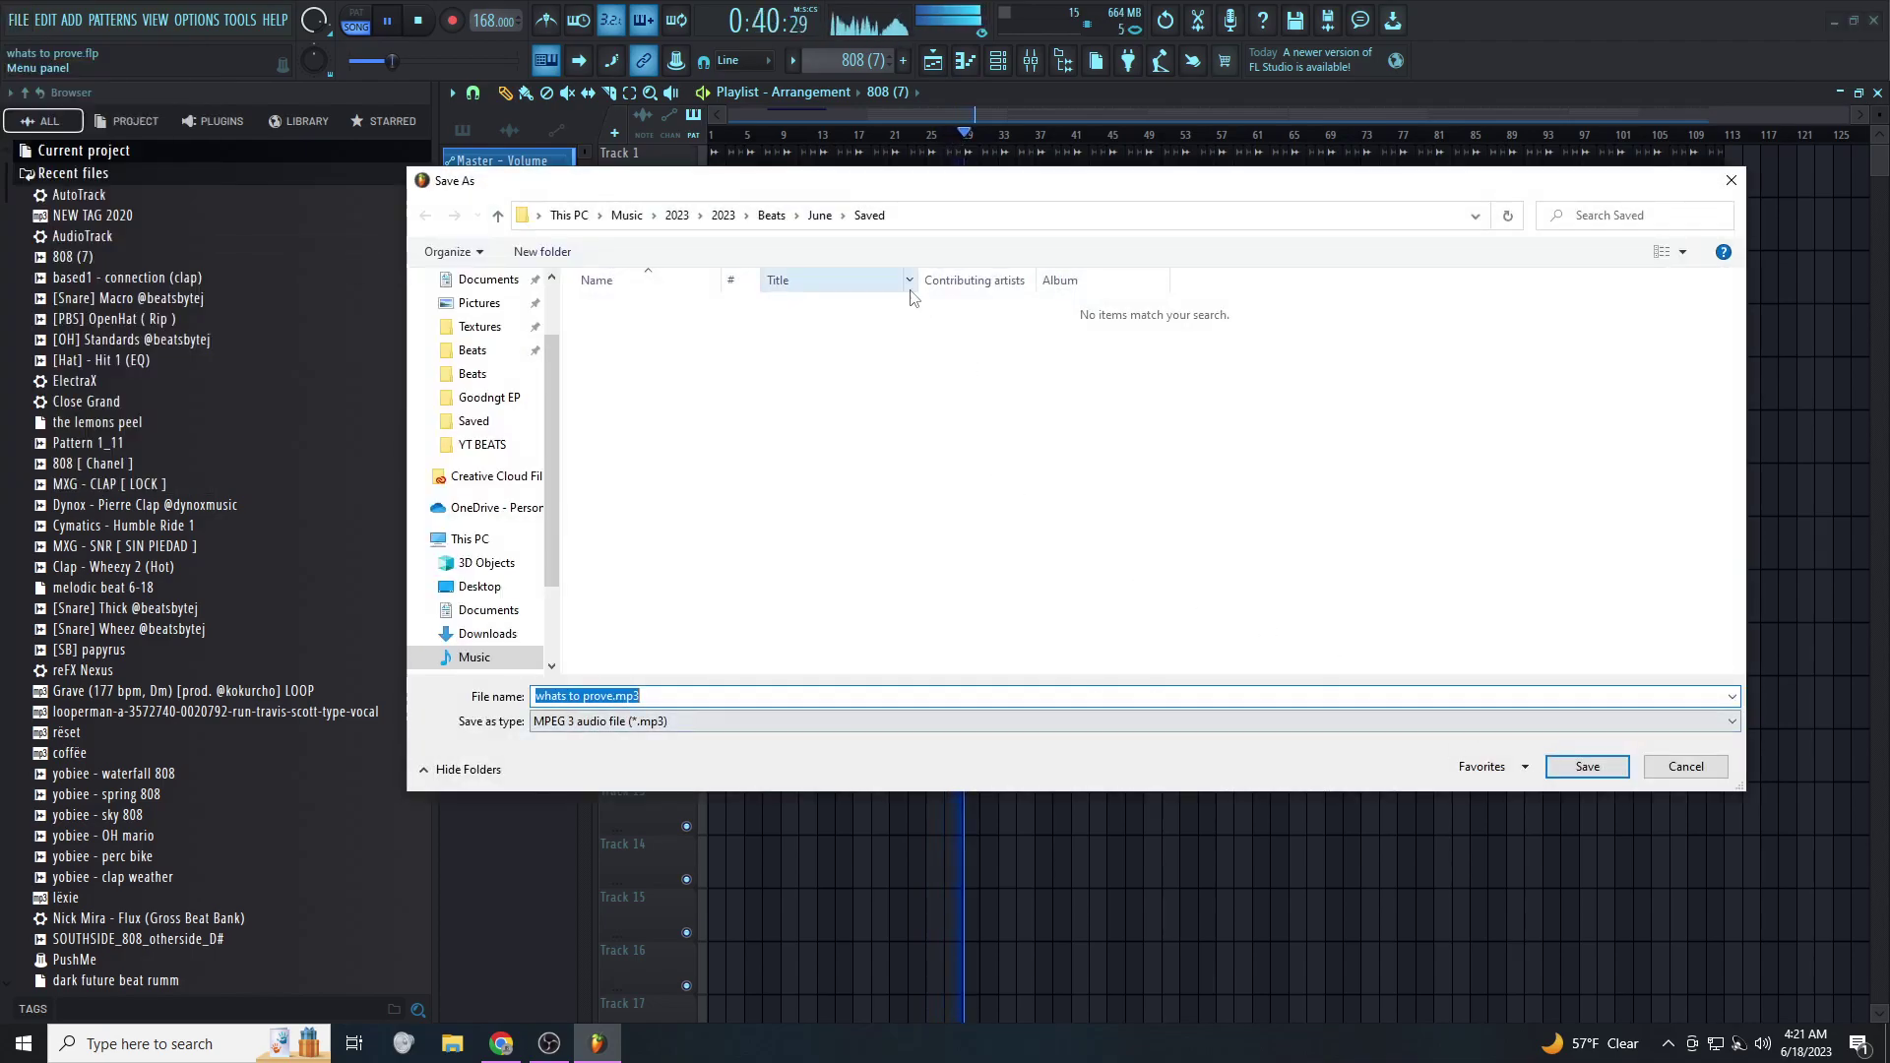
left_click(834, 220)
double_click(696, 309)
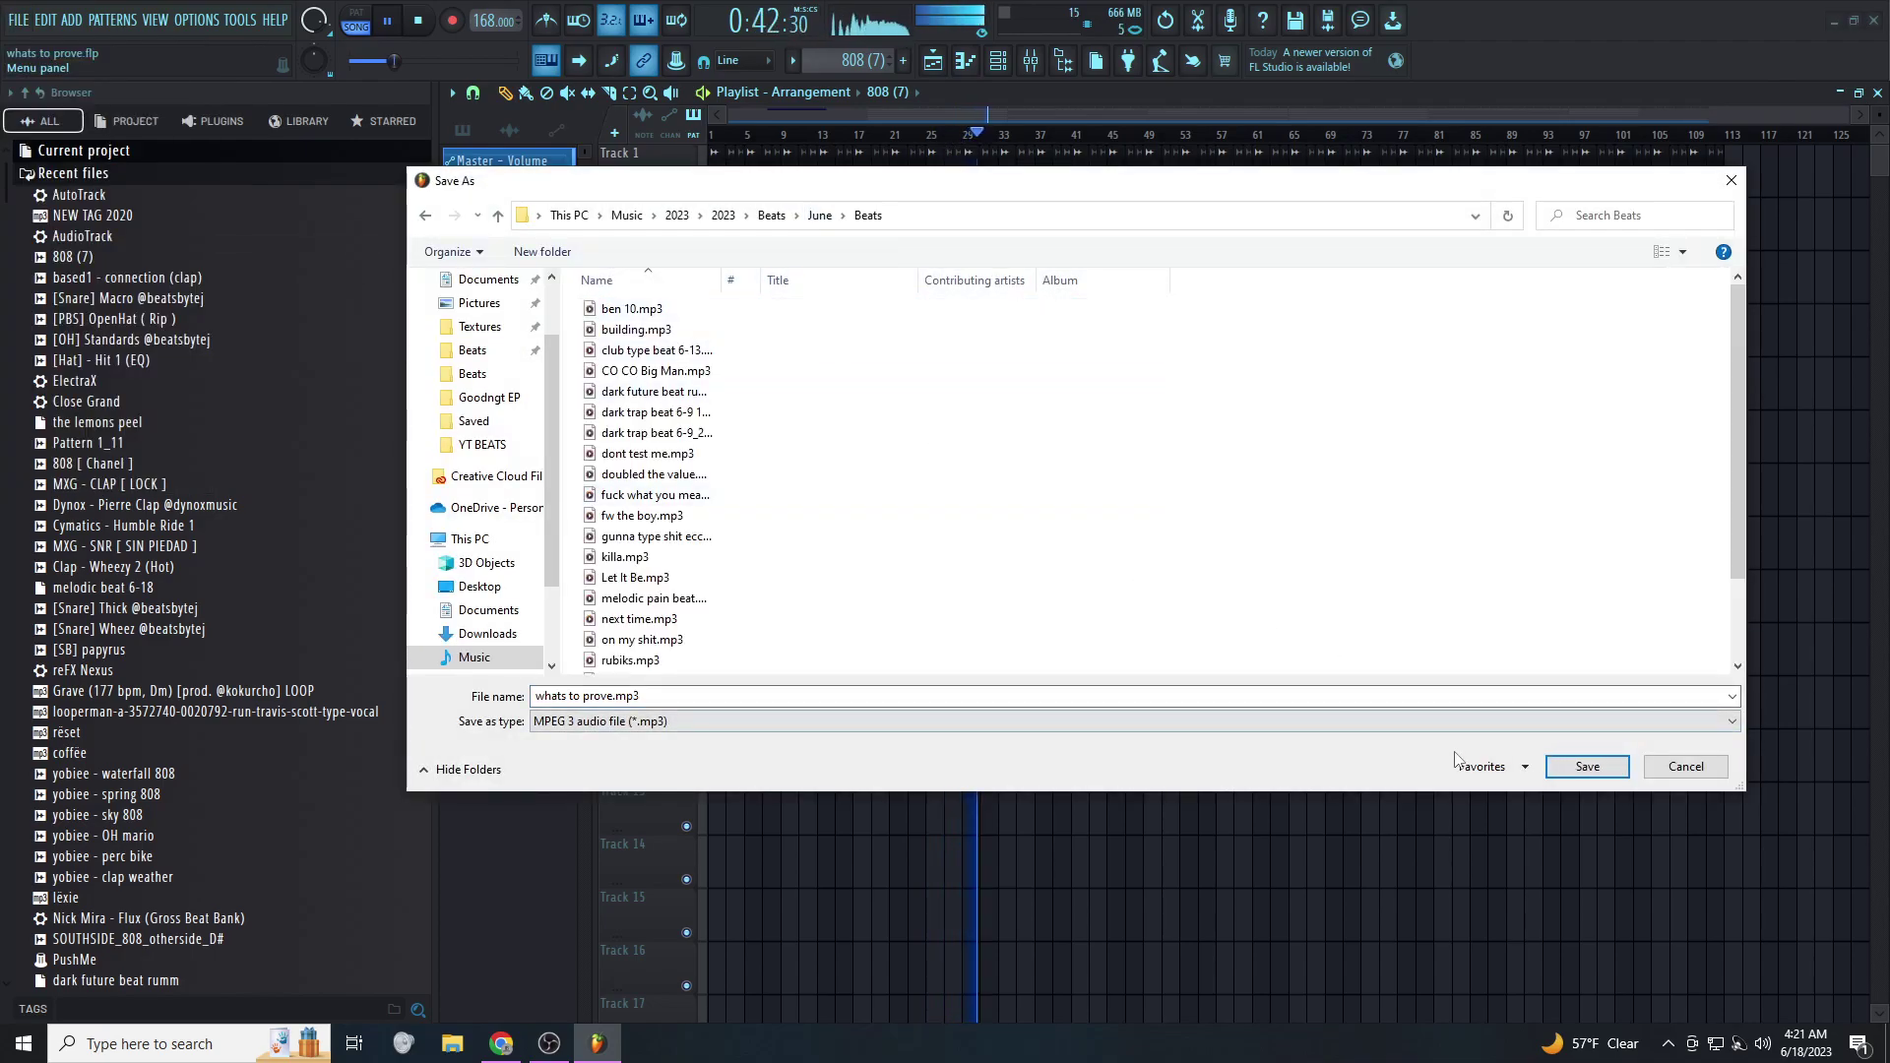
left_click(1587, 767)
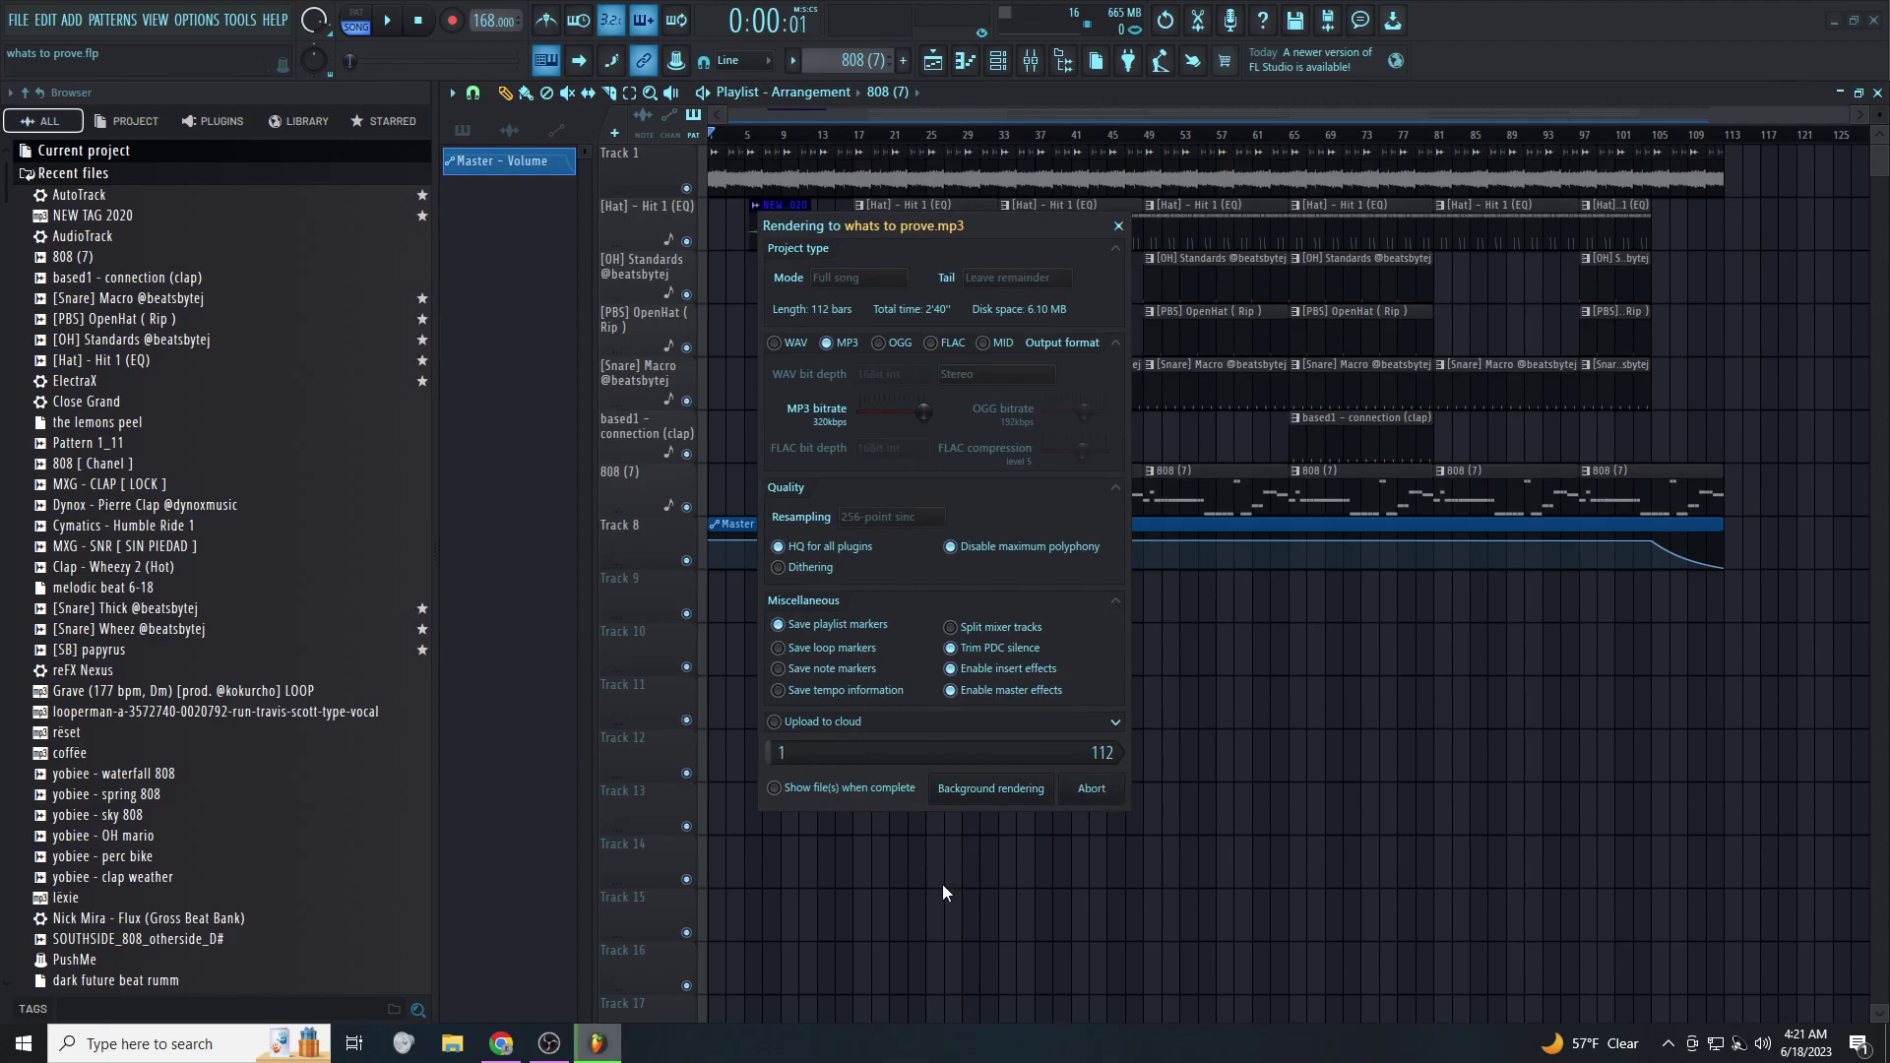
left_click(549, 1044)
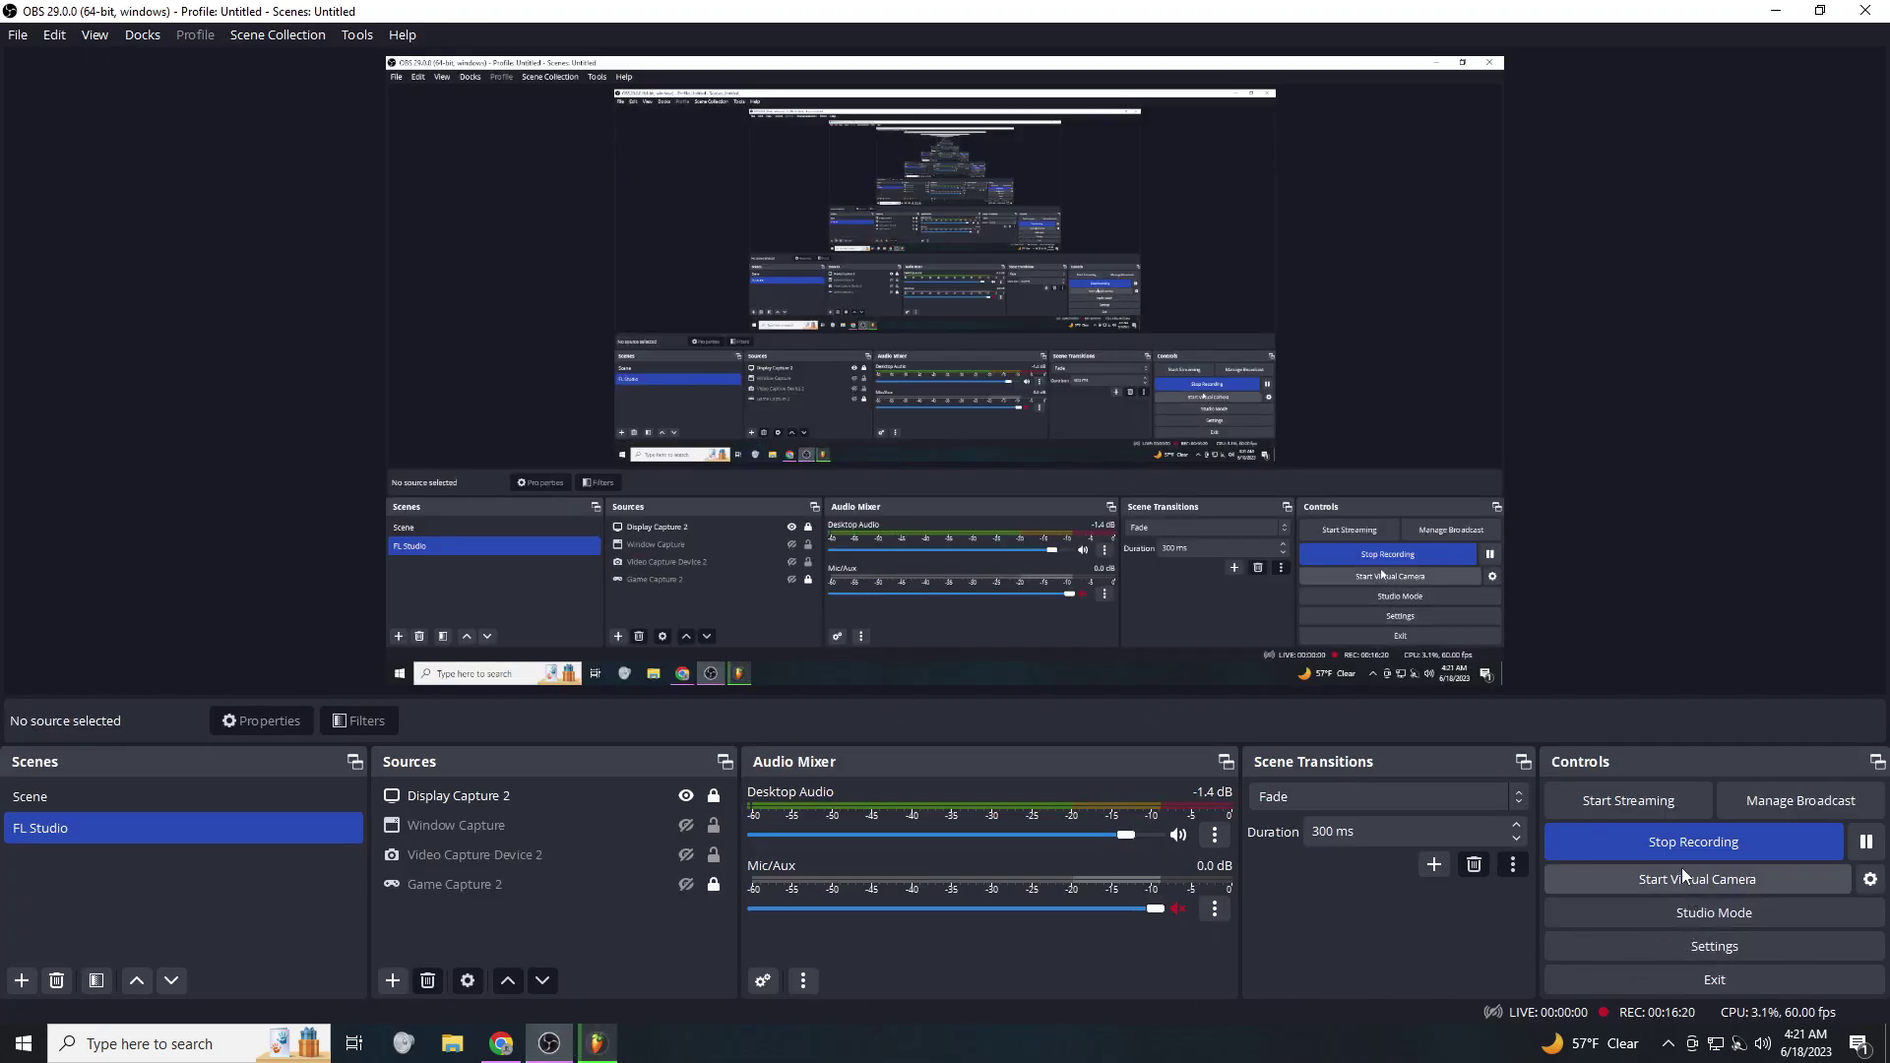